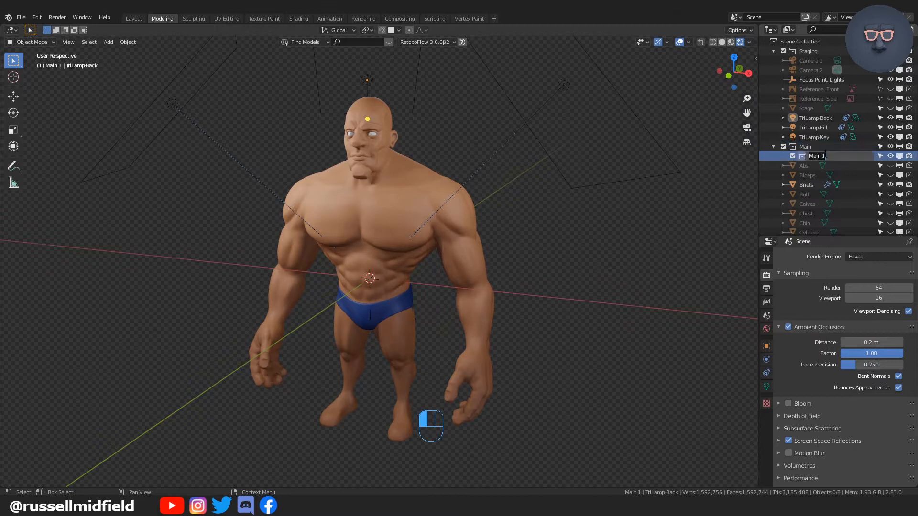
Rename the new collection to Clothing and move it out of the Main collection, directly under the Scene Collection
type("Clothing")
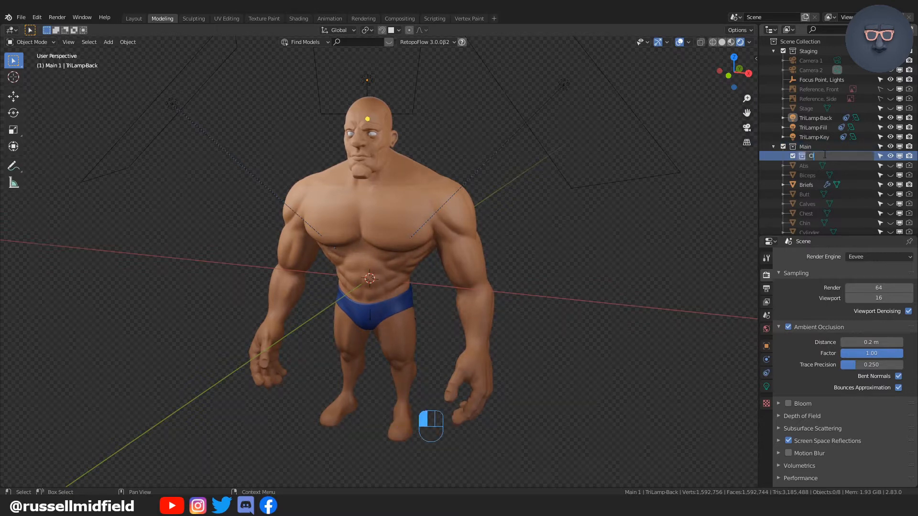
key("Return")
left_click_drag(805, 156, 777, 143)
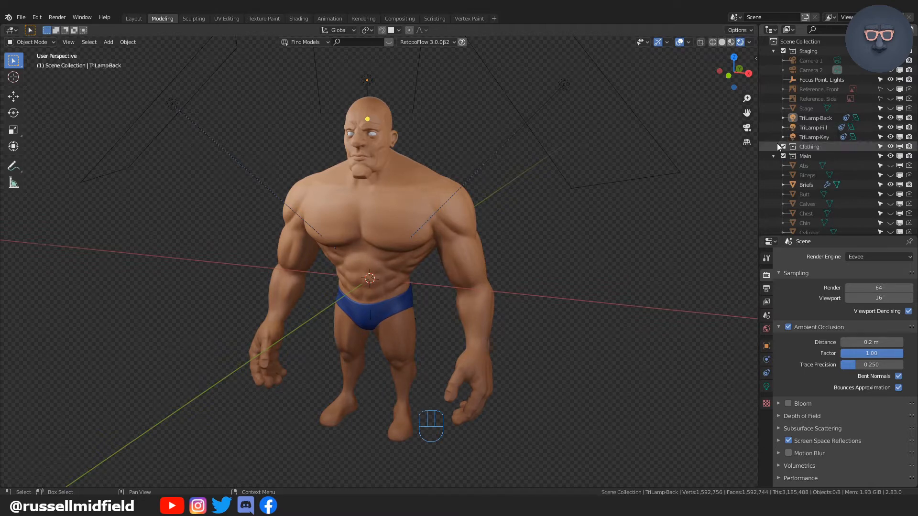
Add a single-vertex mesh object in the front view and switch the viewport to solid shading
key("KP_1")
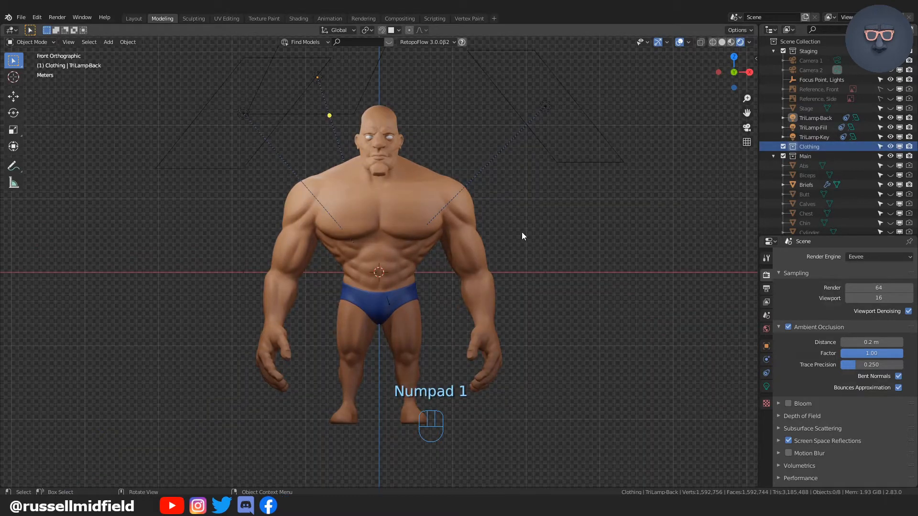
key("shift+a")
mouse_move(579, 373)
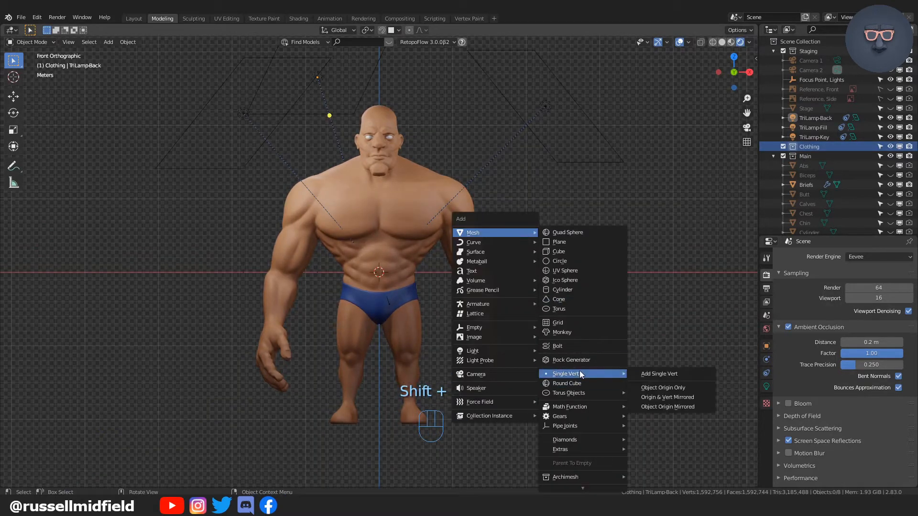
left_click(662, 372)
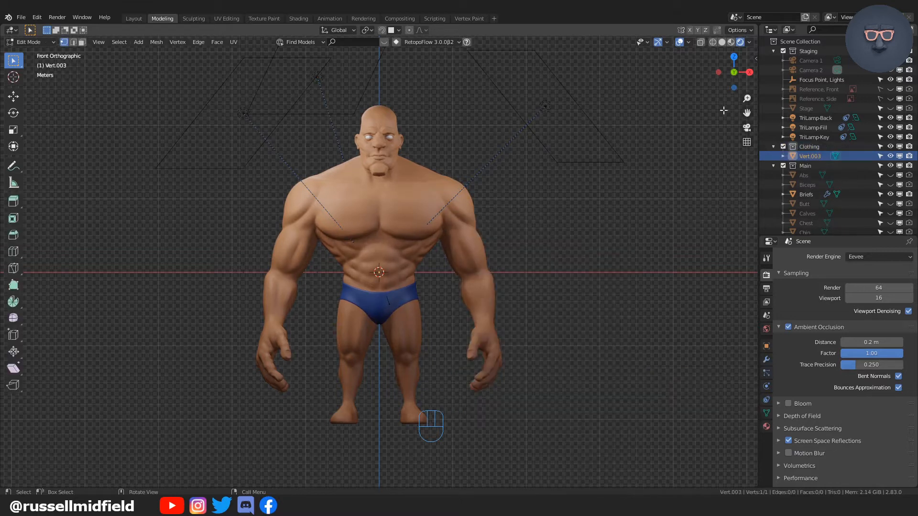
left_click(722, 43)
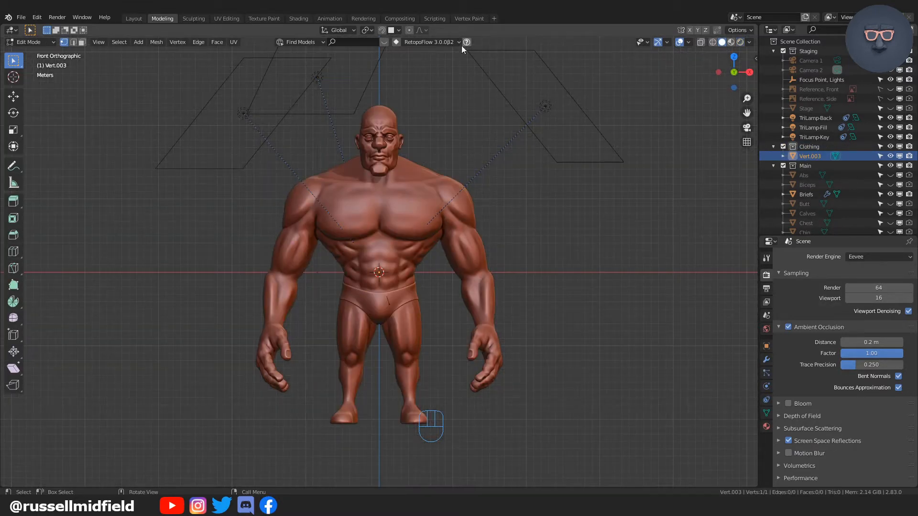
Enable snapping to faces and turn on Align Rotation to Target
left_click(383, 29)
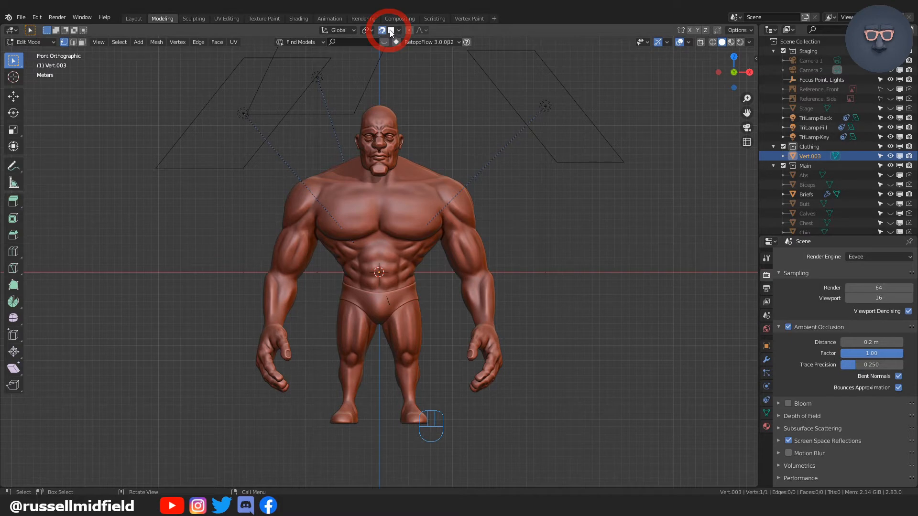
left_click(399, 31)
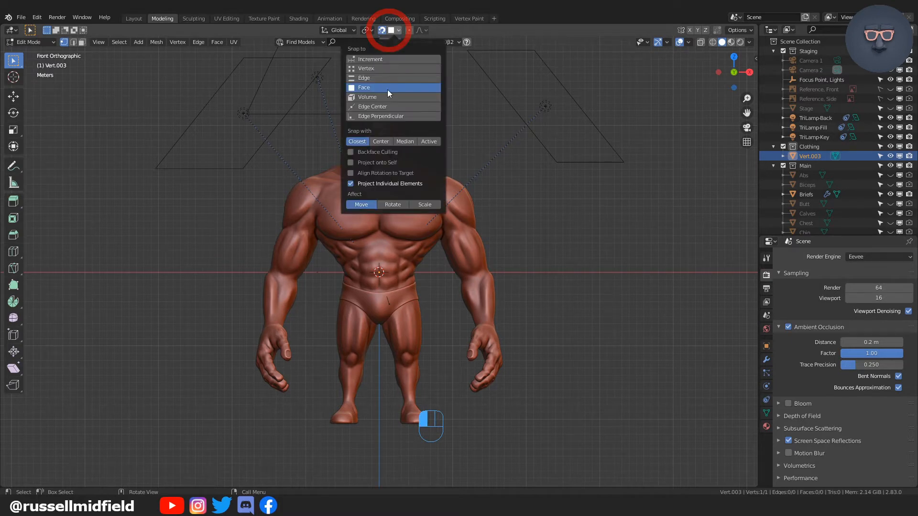
left_click(351, 173)
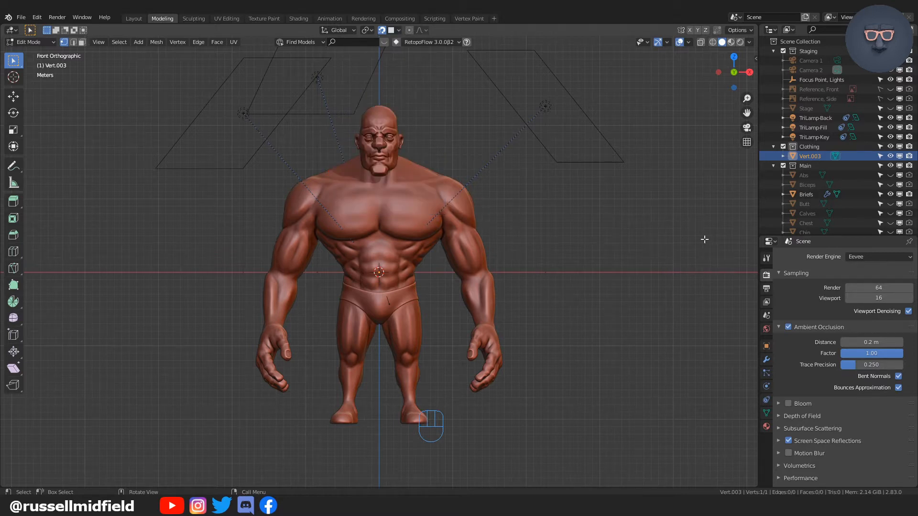
Add a Mirror modifier on the X axis to the single-vertex object
left_click(766, 360)
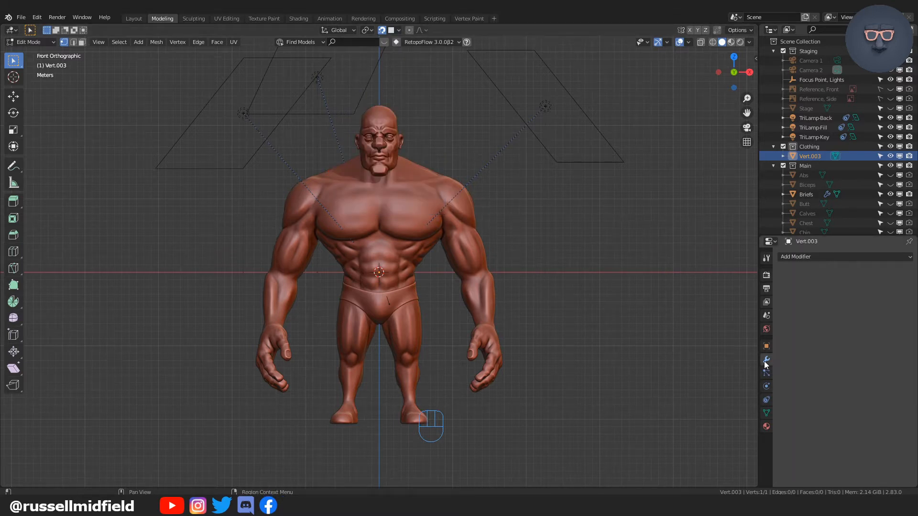
left_click(815, 256)
left_click(735, 360)
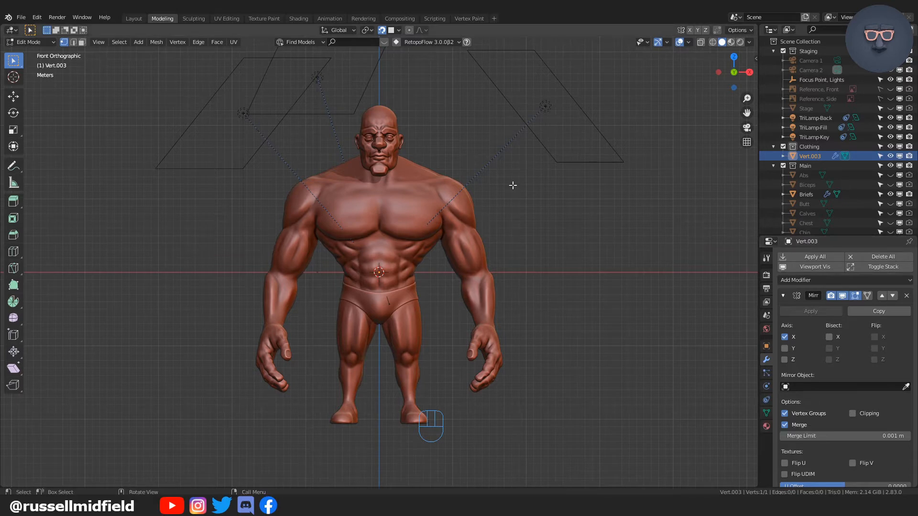
Move the vertex straight up along Z to the base of the neck, by about 11.63 m and another 0.54 m
scroll(512, 185, "up", 4)
middle_click_drag(512, 184, 530, 355, "shift")
key("g")
key("ctrl")
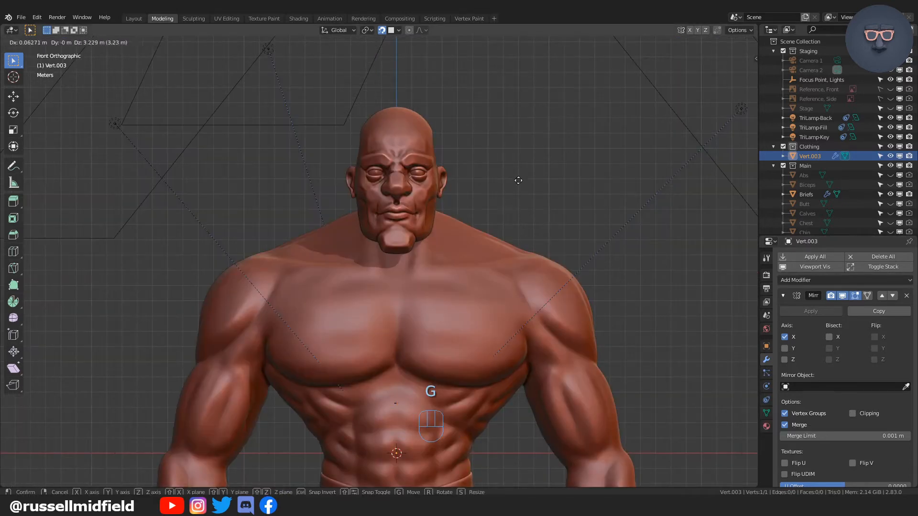
key("z")
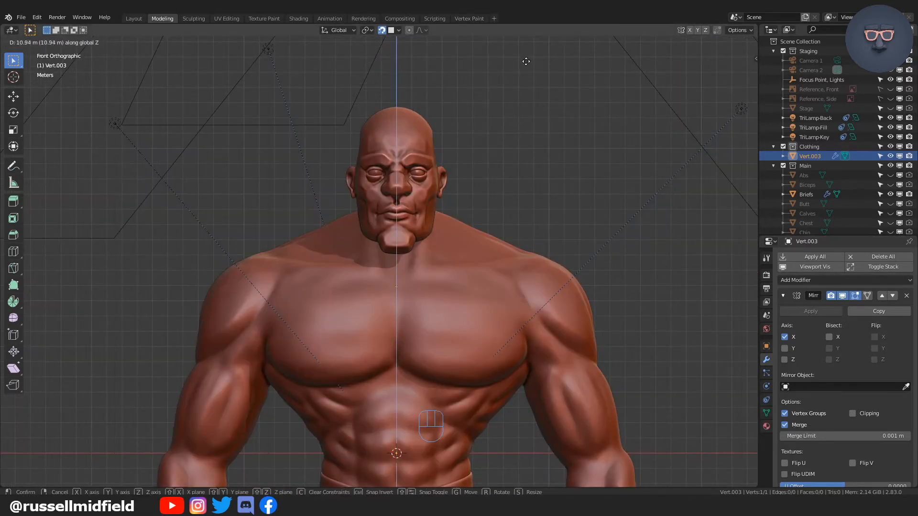
left_click(526, 61)
scroll(495, 247, "up", 5)
key("g")
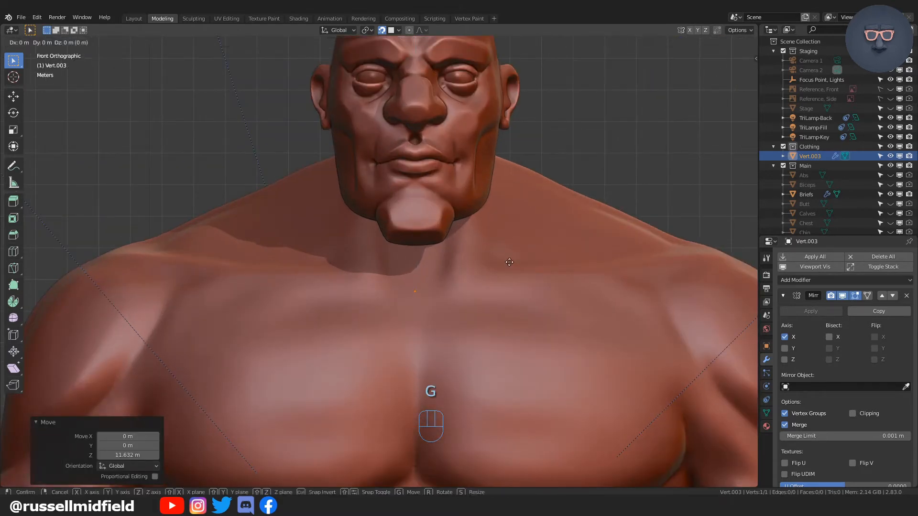
key("z")
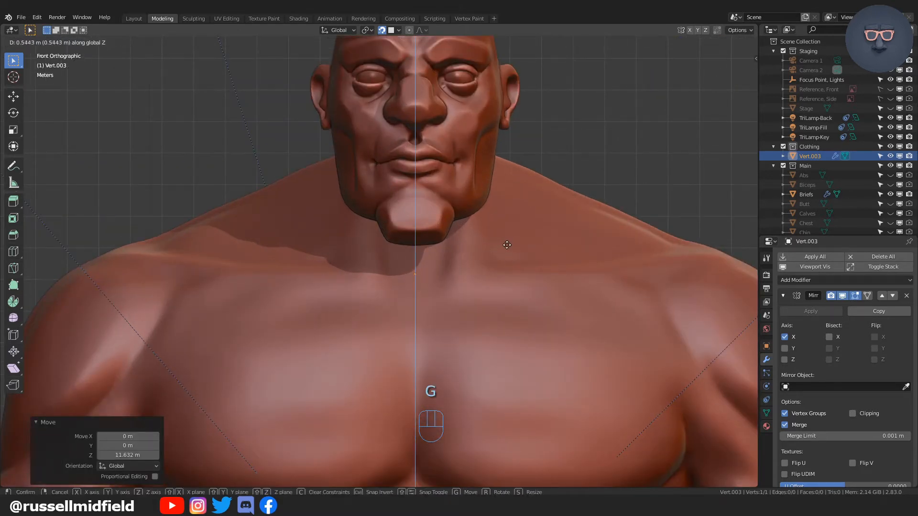
left_click(507, 245)
Extrude the vertex about 1.07 m sideways along the neckline, with mirror Clipping enabled, and move the new vertex about 0.48 m farther out
key("e")
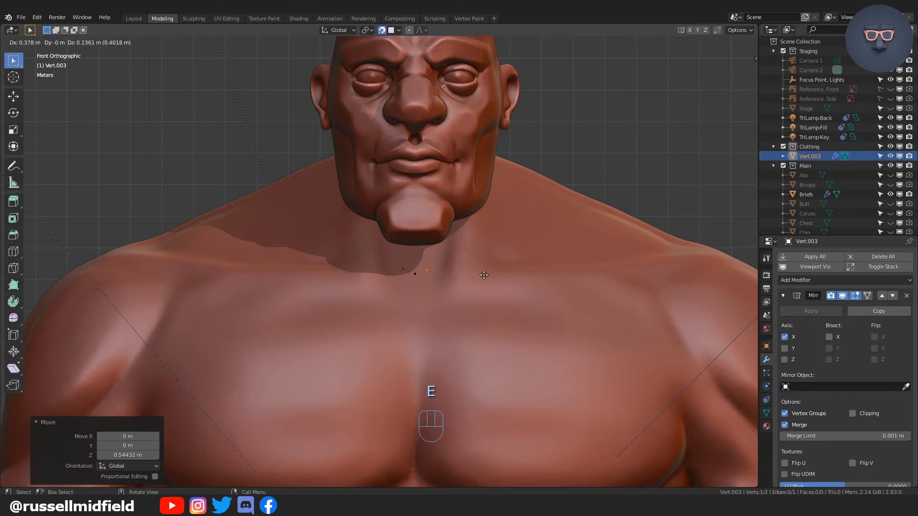
left_click(497, 279)
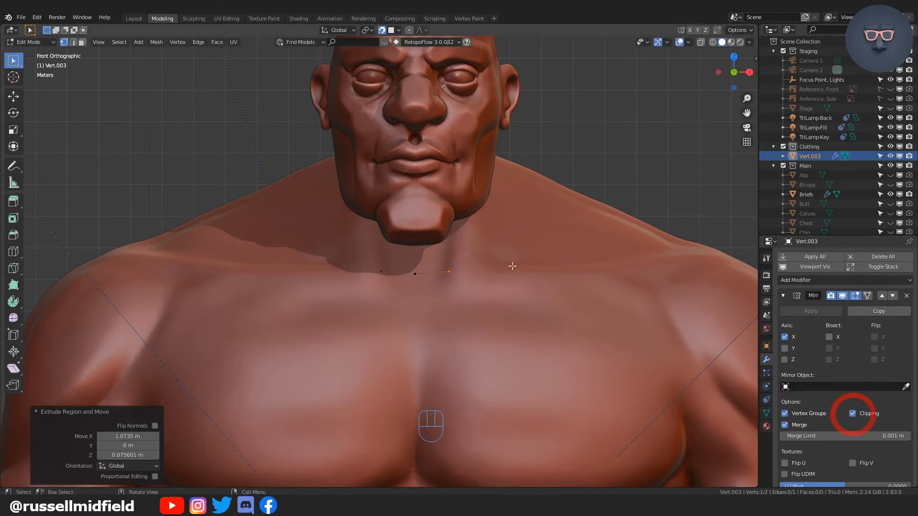
mouse_move(513, 266)
middle_mouse_down()
mouse_move(523, 275)
mouse_move(516, 281)
middle_mouse_up()
key("g")
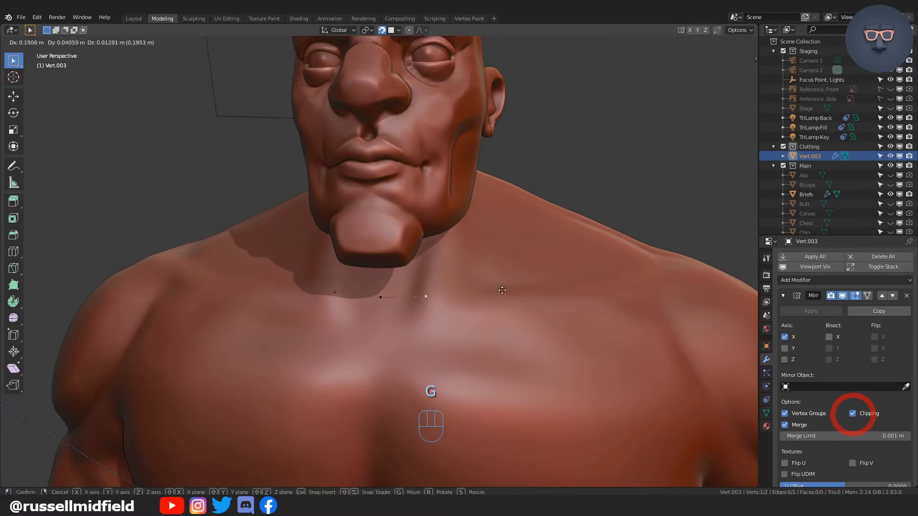
left_click(510, 289)
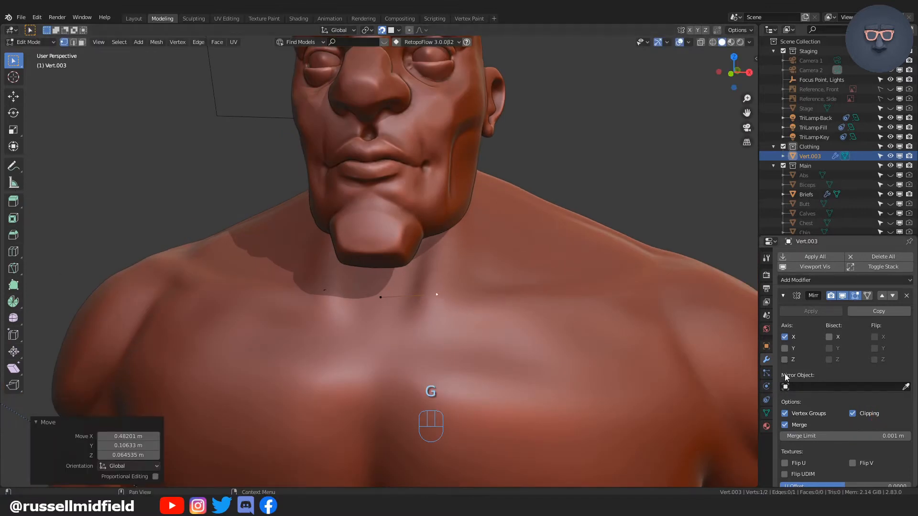
Turn on Backface Culling in the viewport's solid shading options
left_click(750, 42)
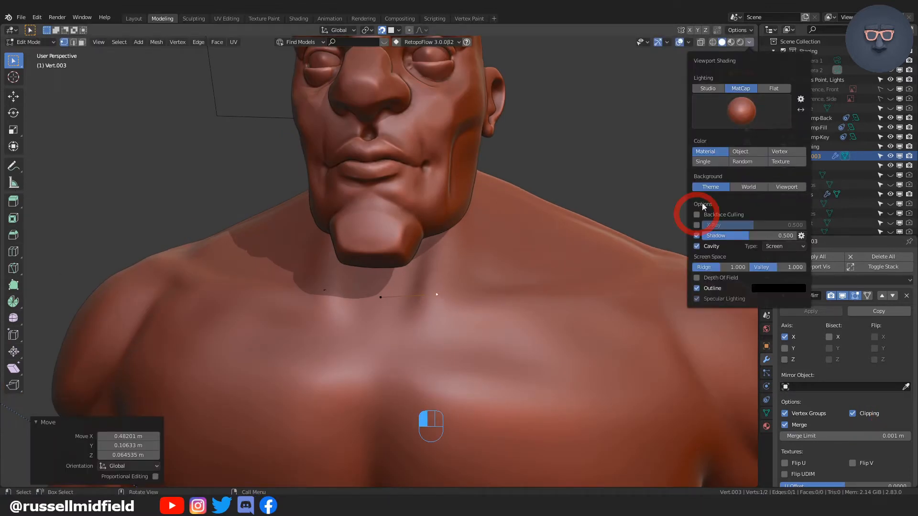
left_click(698, 216)
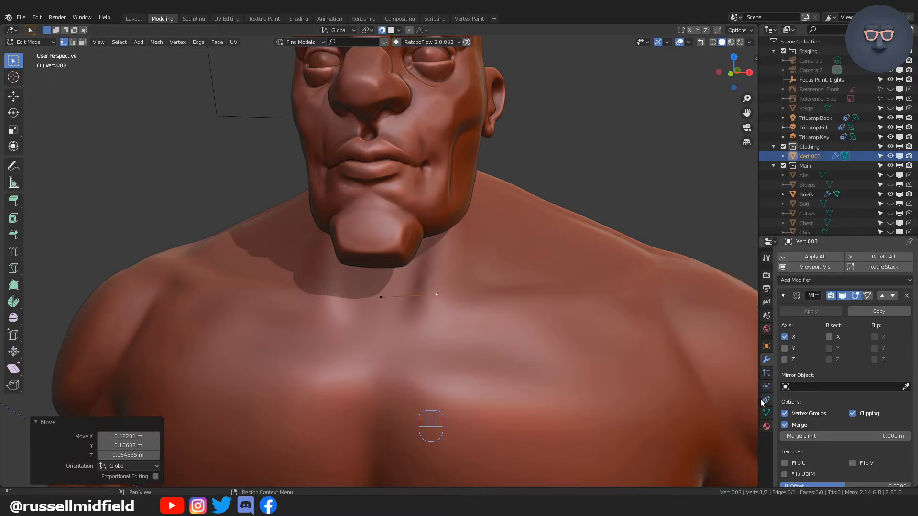
Create a new material for the clothing object and name it Shirt
left_click(766, 426)
left_click(809, 301)
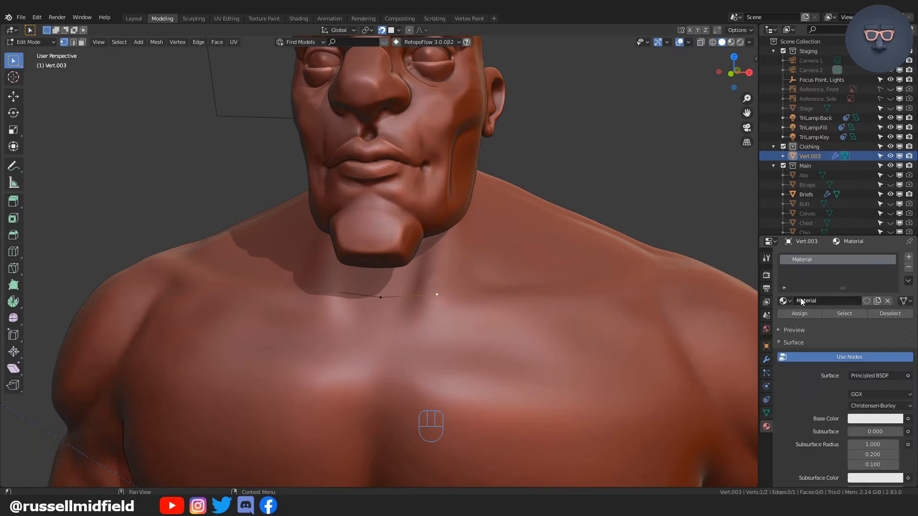
double_click(804, 260)
type("Shirt")
key("Return")
Set the Shirt material's base color to green (H 0.340, S 0.716, V 0.906) and its viewport display color to a similar green
scroll(875, 405, "down", 4)
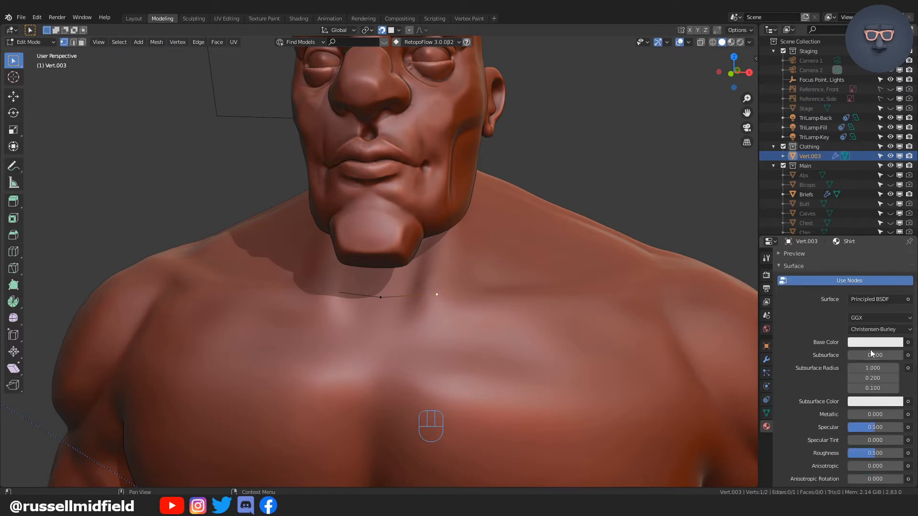
left_click(873, 344)
left_click(826, 216)
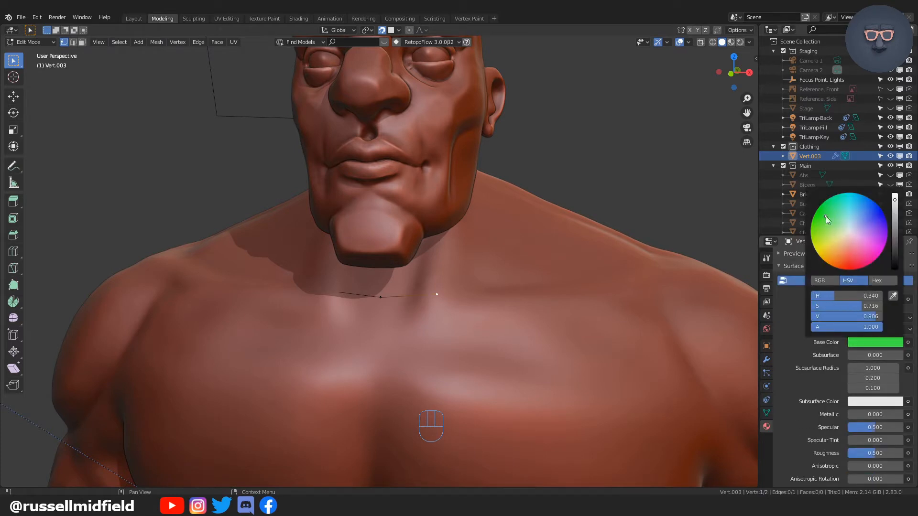
scroll(879, 428, "down", 5)
scroll(880, 428, "down", 10)
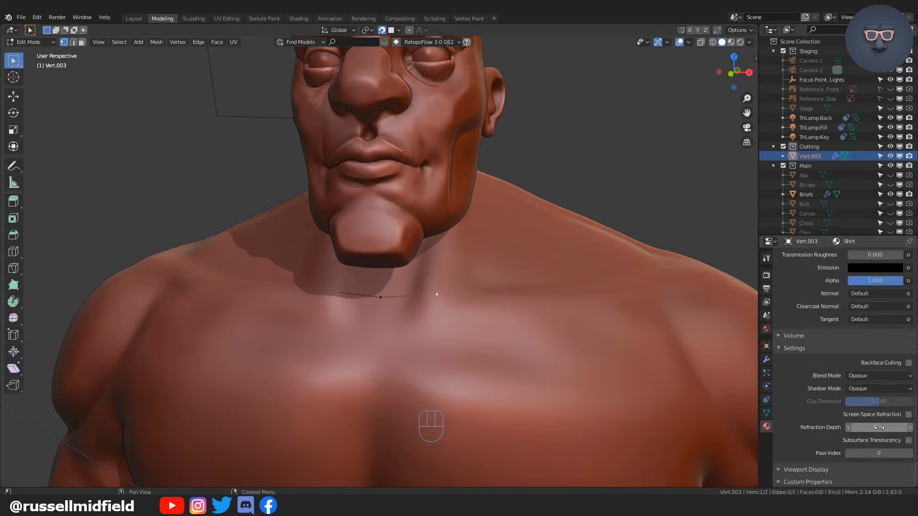
left_click(855, 442)
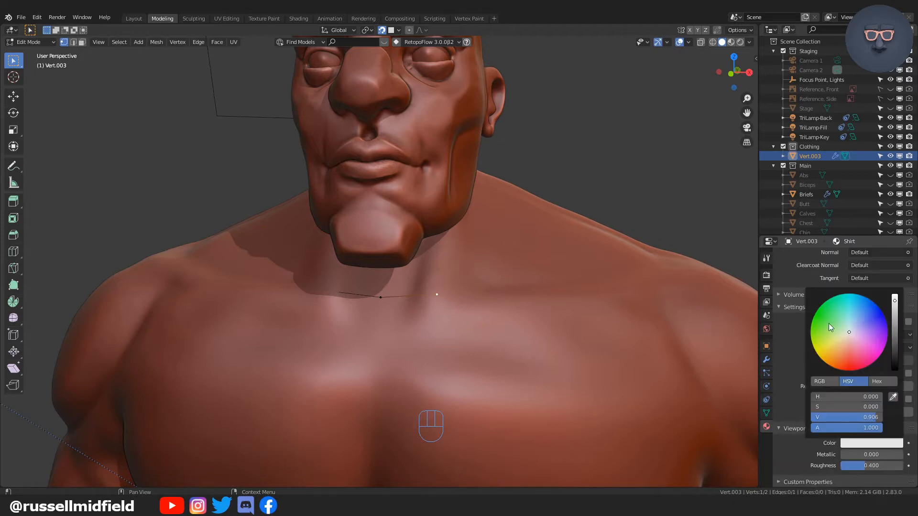
left_click(821, 320)
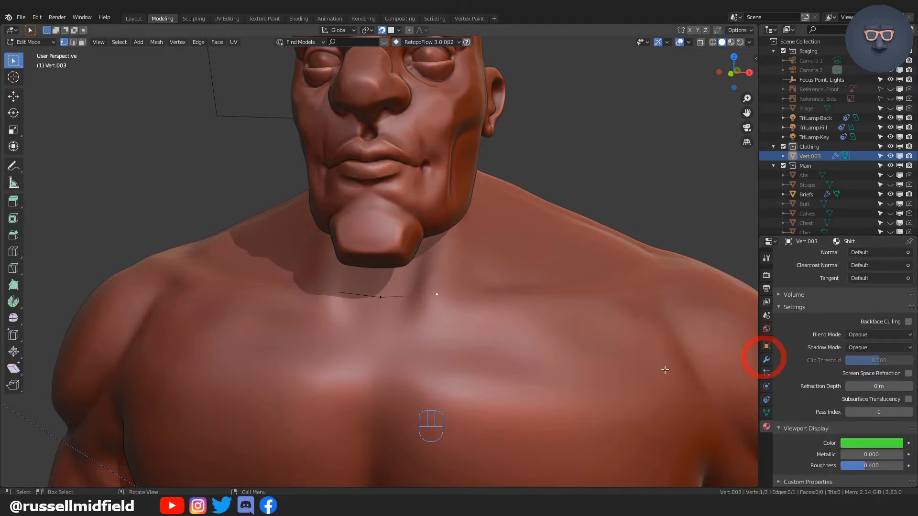
Add a Shrinkwrap modifier targeting the Head object and set its snap mode to Above Surface
left_click(766, 360)
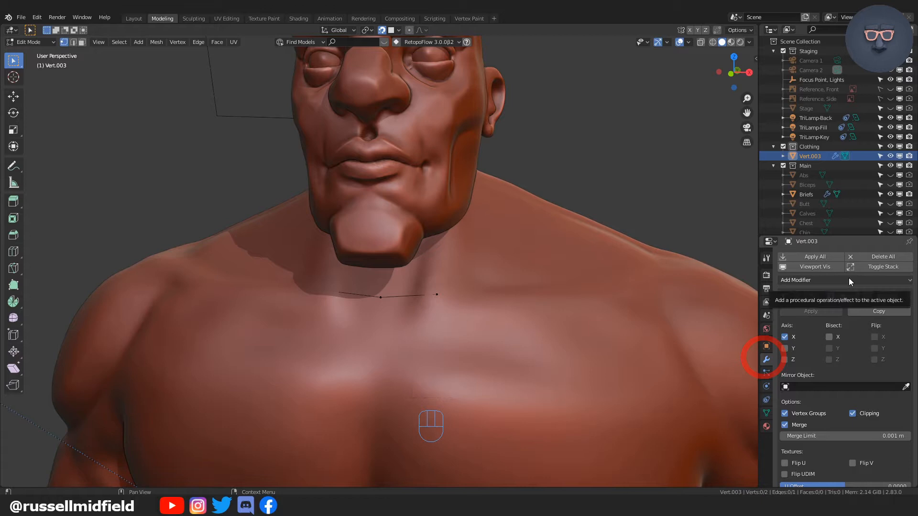
left_click(849, 280)
left_click(787, 394)
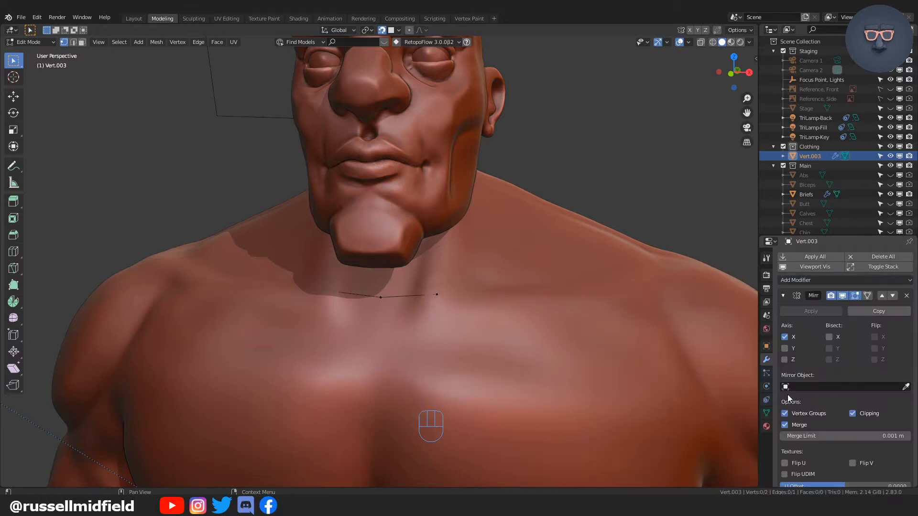
scroll(845, 407, "down", 3)
left_click(838, 438)
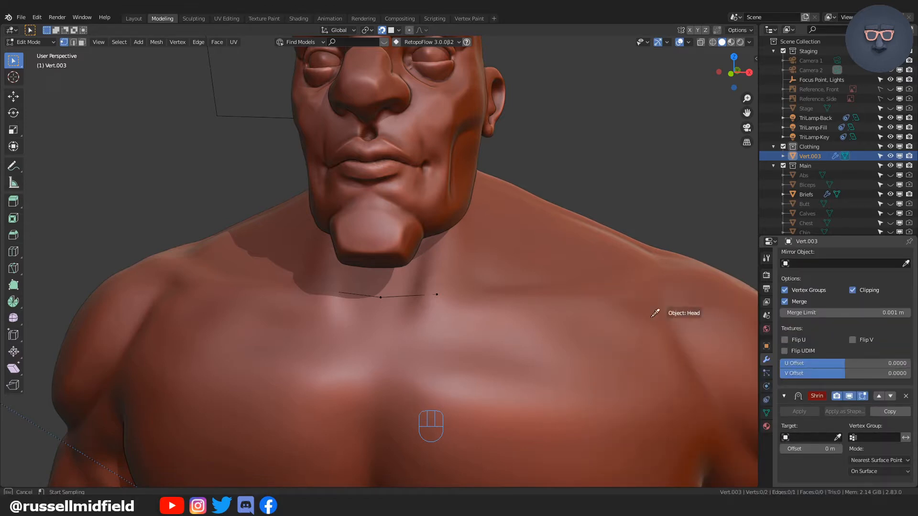
left_click(581, 310)
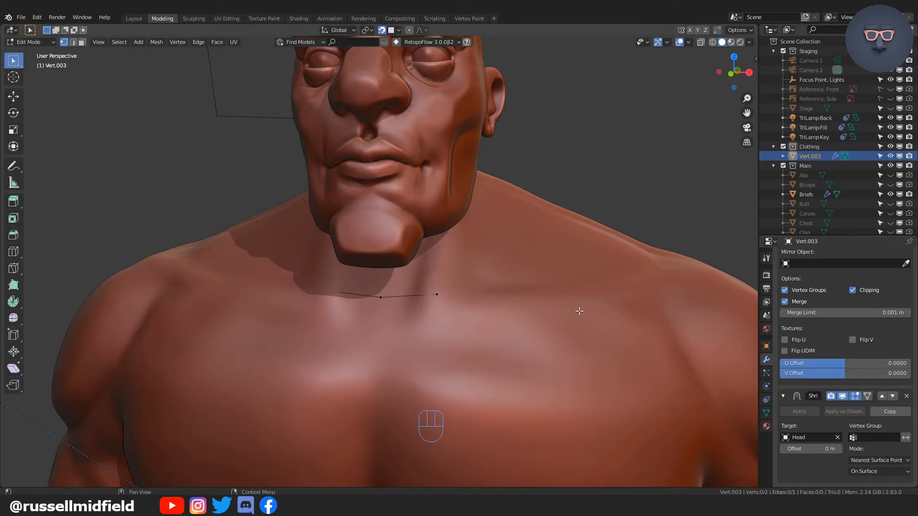
left_click(872, 471)
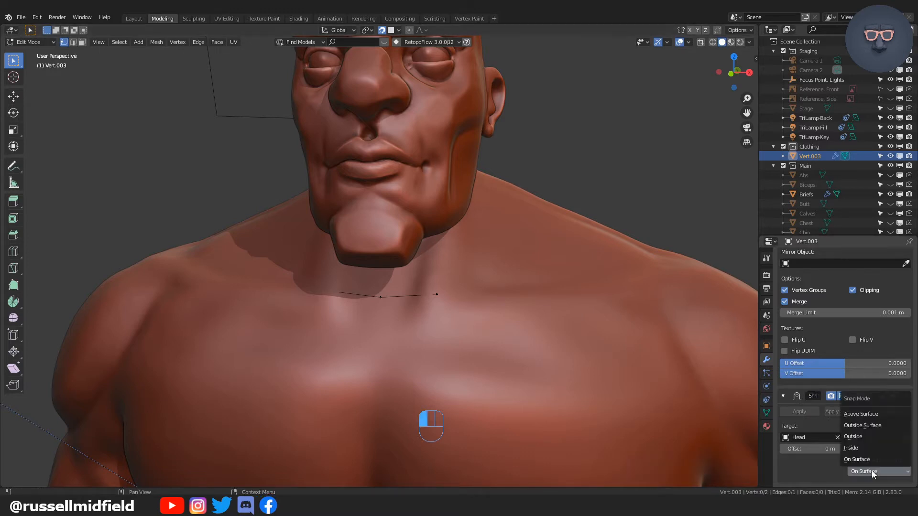
left_click(860, 414)
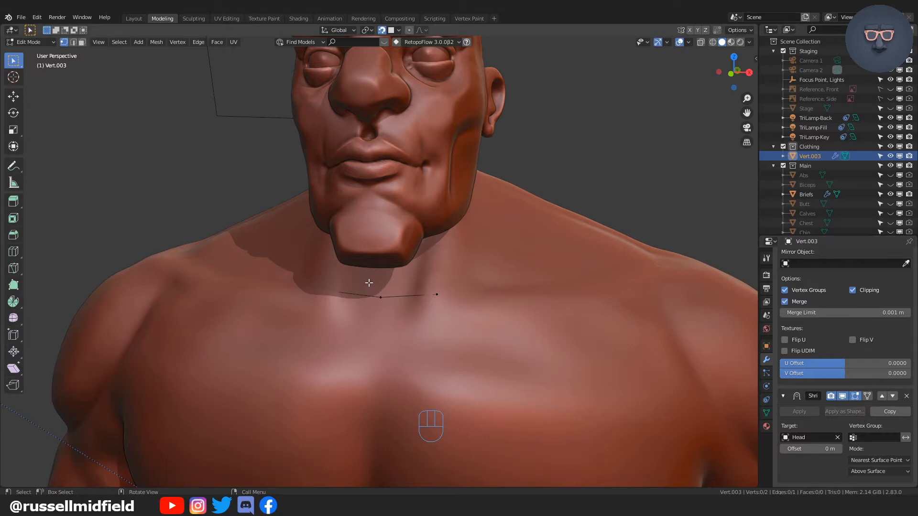
Extrude the neckline edge about 1.25 m down onto the upper chest to form the shirt's first face
key("e")
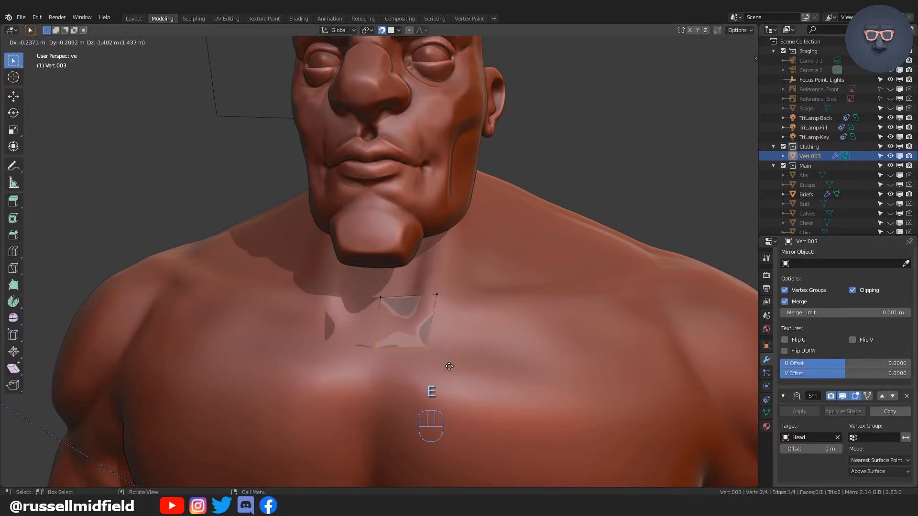
left_click(450, 360)
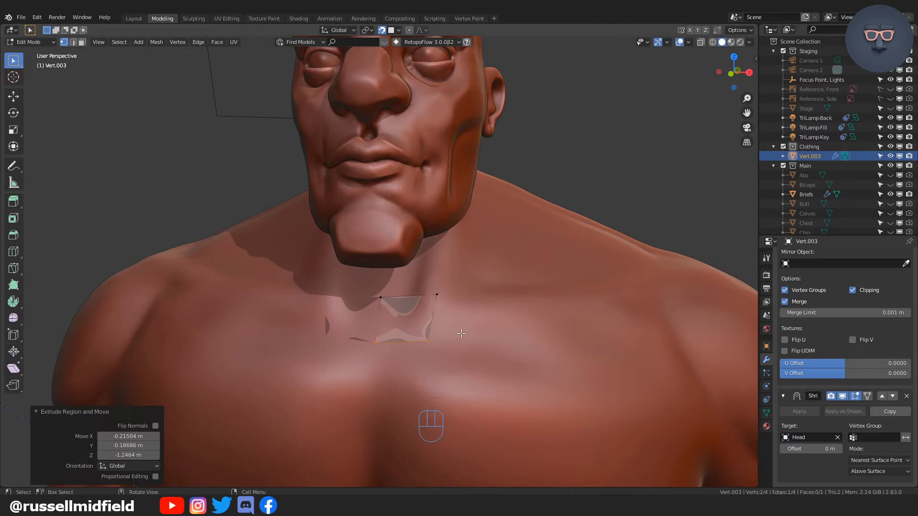
Check in the preferences that the Mesh: F2 add-on is enabled
left_click(37, 17)
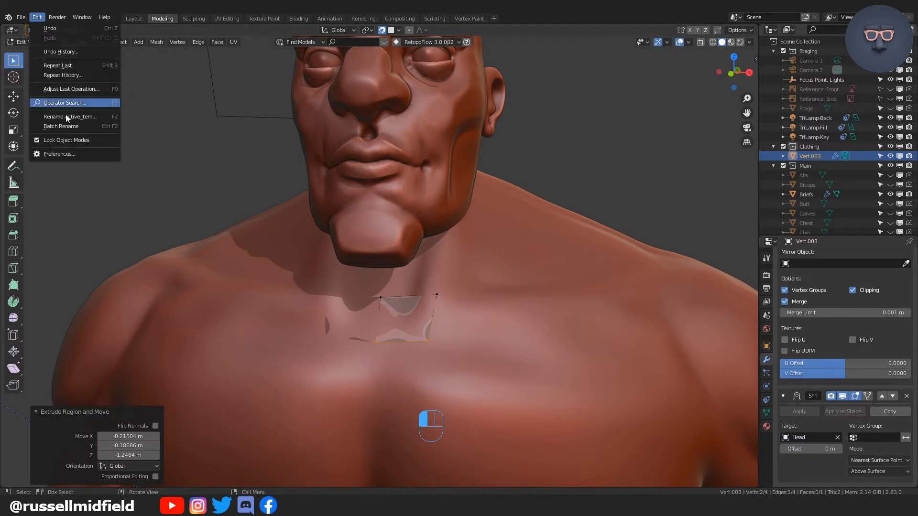
left_click(70, 154)
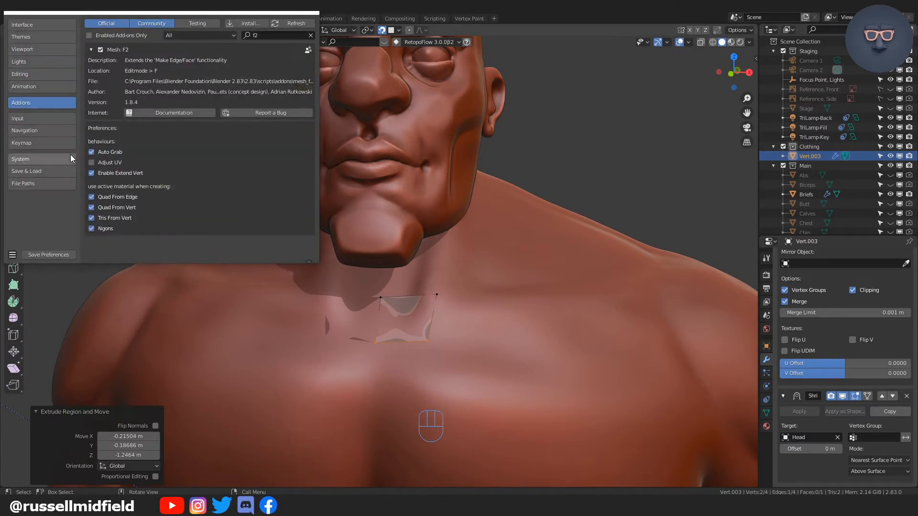
left_click(259, 35)
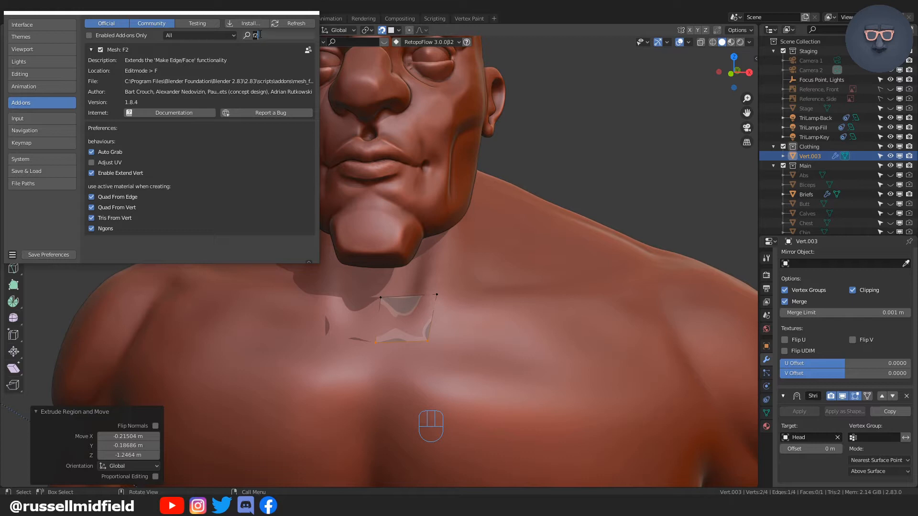
left_click(259, 35)
left_click(309, 13)
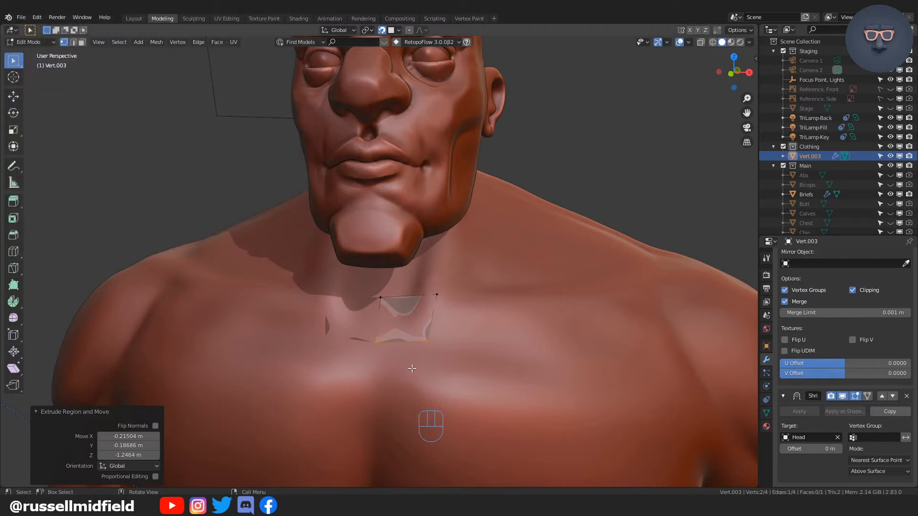
Extrude a second face down the chest, then extend the upper face's outer edge one face toward the shoulder
right_click(398, 391, "ctrl")
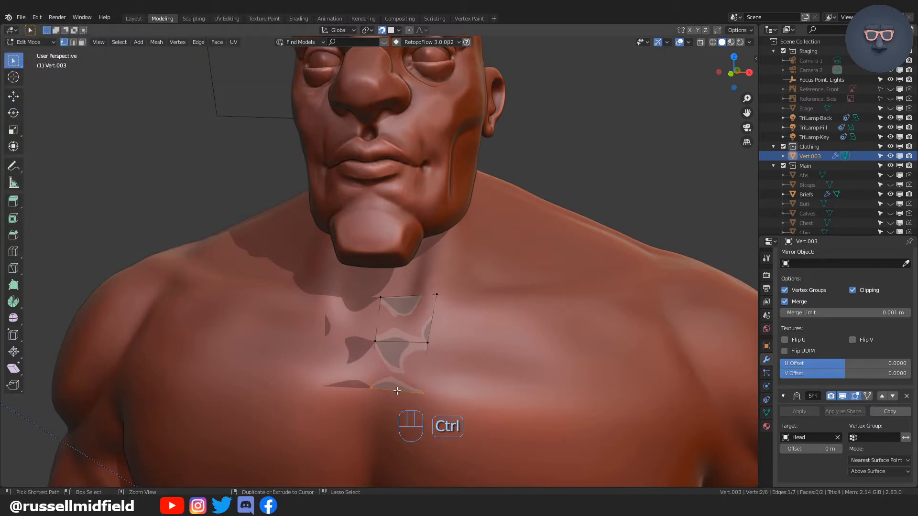
left_click(437, 294)
left_click(429, 342, "ctrl")
right_click(495, 308, "ctrl")
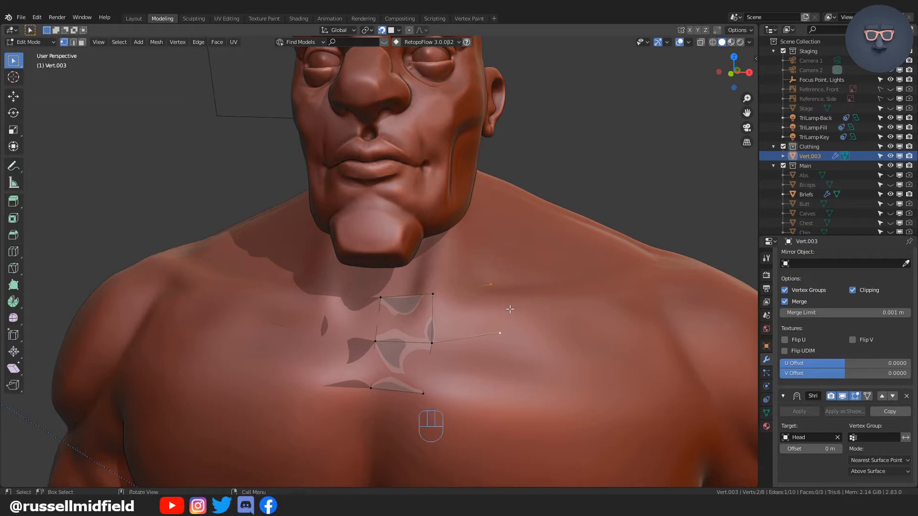
Continue the collar strip with three more faces over the collarbone and shoulder toward the back
middle_click_drag(510, 310, 412, 347)
right_click(415, 348, "ctrl")
middle_click_drag(467, 338, 389, 348)
right_click(389, 346, "ctrl")
right_click(330, 330, "ctrl")
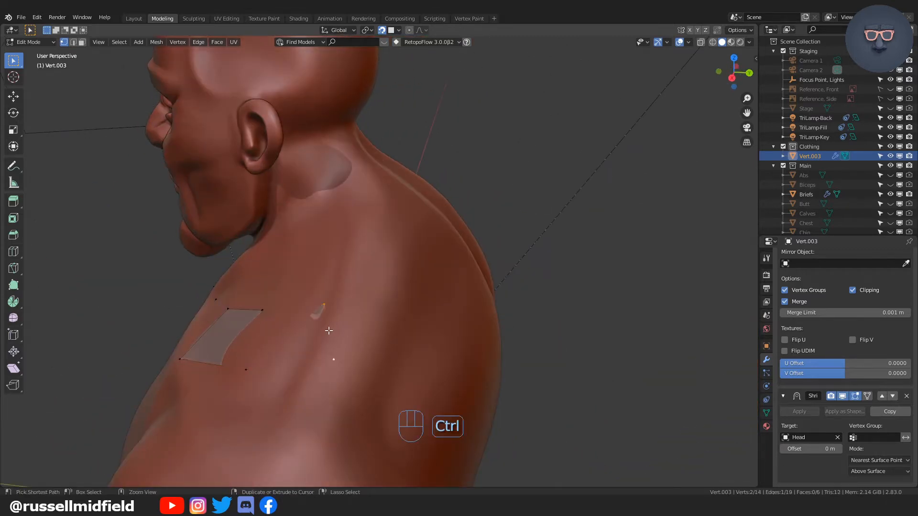
Extend the collar strip across the upper back with three more faces up to the spine's centre line
middle_click_drag(329, 330, 292, 340)
right_click(290, 340, "ctrl")
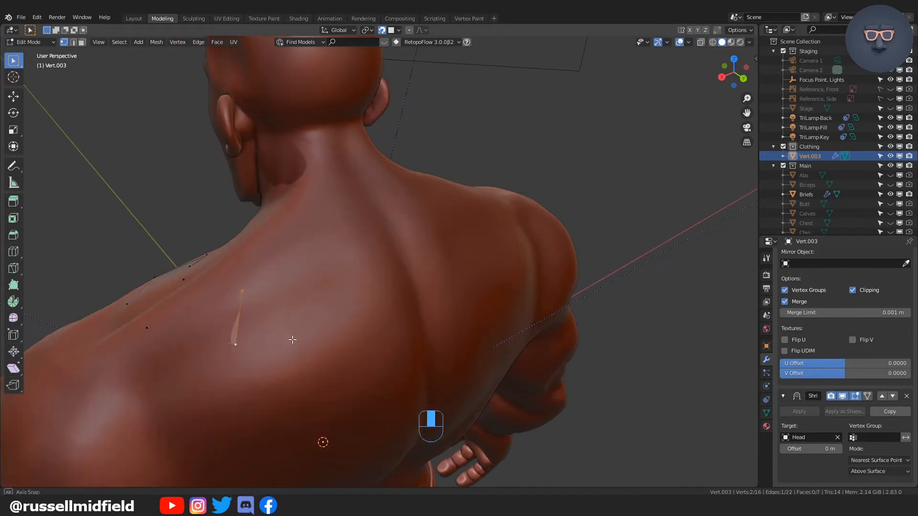
right_click(338, 296, "ctrl")
middle_click_drag(337, 297, 319, 297)
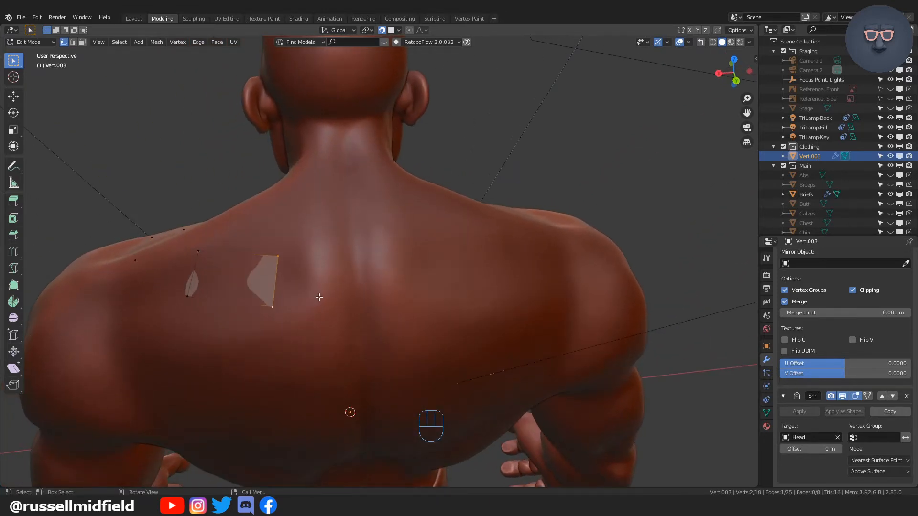
right_click(355, 278, "ctrl")
scroll(856, 380, "up", 6)
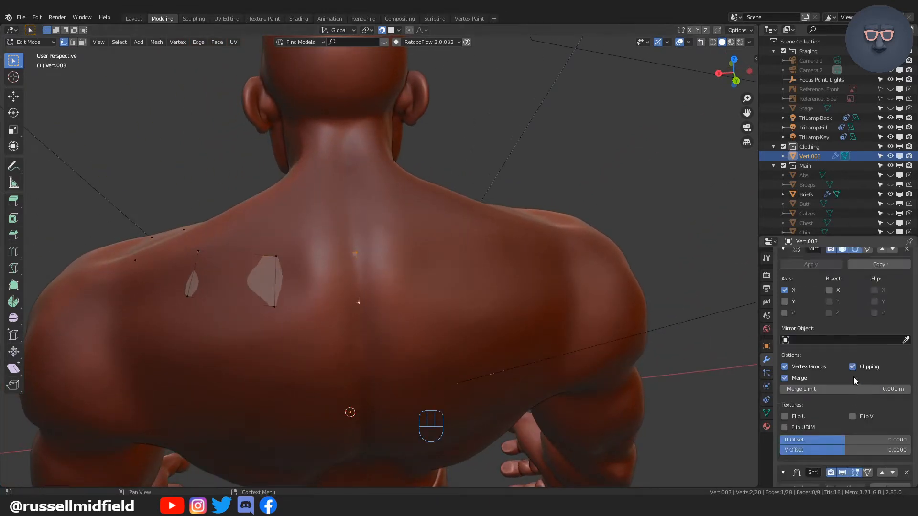
Leave mesh editing and make the Head object unselectable in the viewport
middle_click_drag(381, 308, 502, 291)
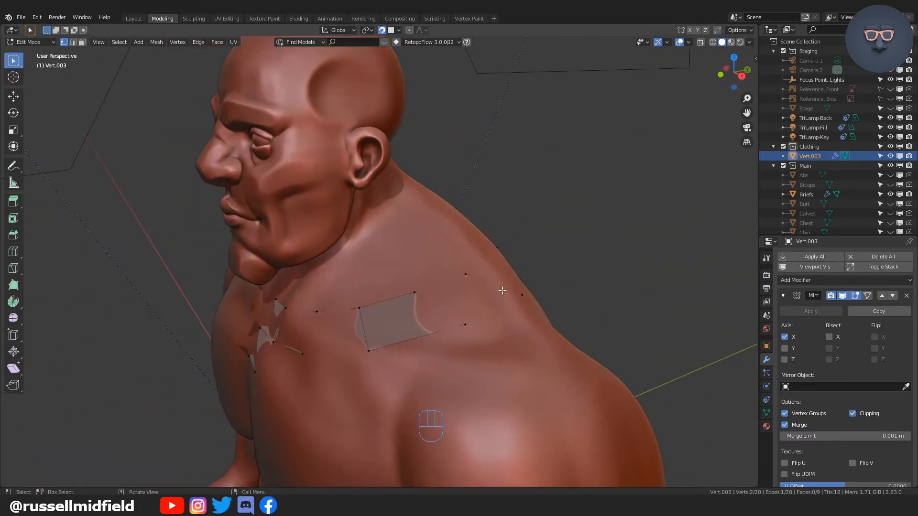
key("Tab")
middle_click_drag(523, 244, 429, 281)
left_click(352, 325)
middle_click_drag(319, 330, 445, 323)
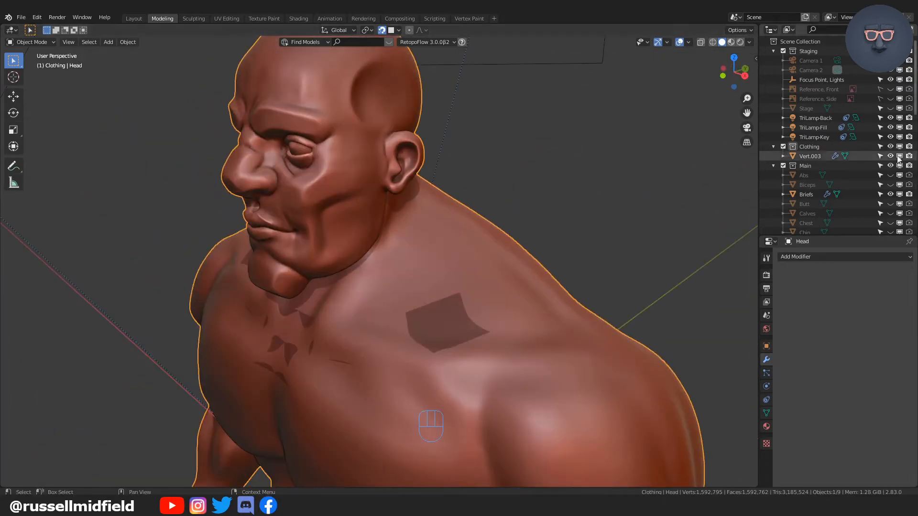
left_click(810, 156)
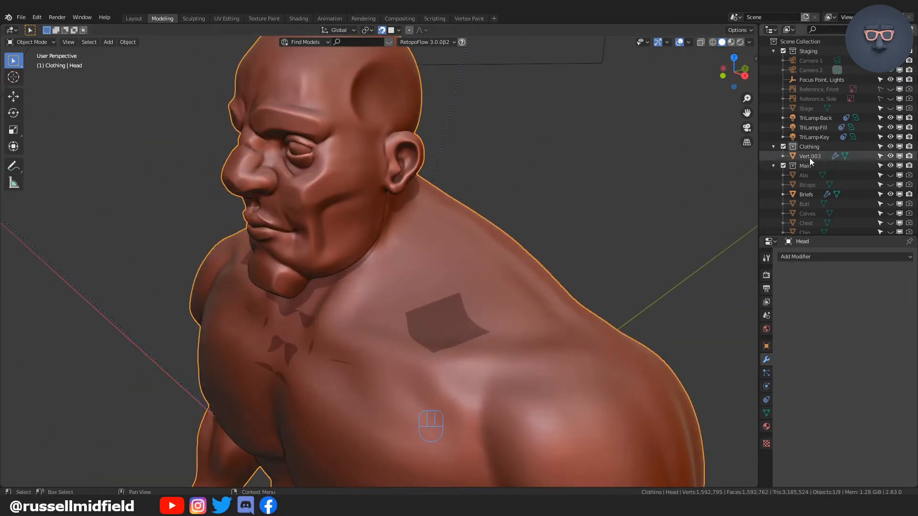
left_click(631, 366)
scroll(846, 195, "down", 3)
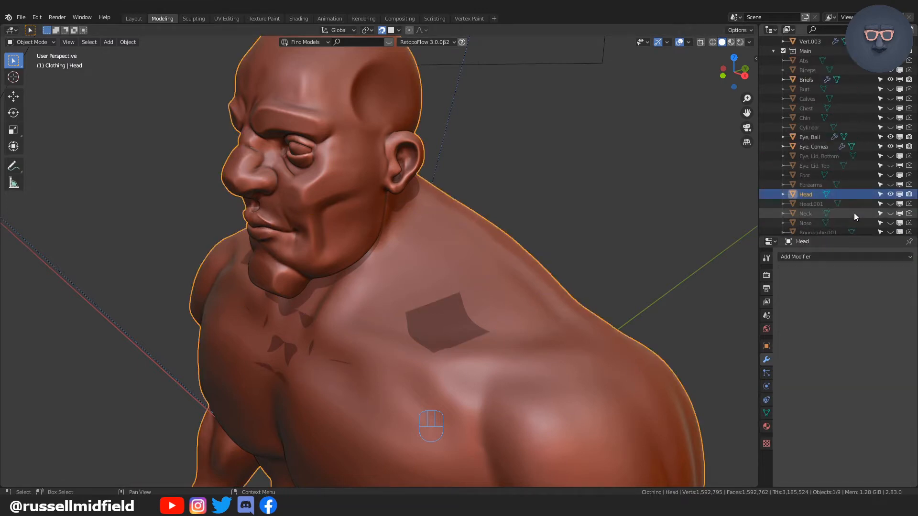
left_click(879, 194)
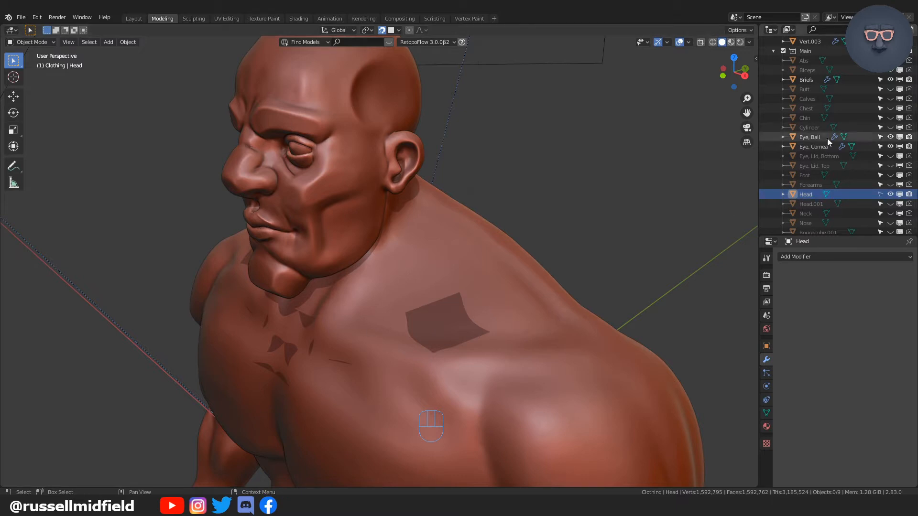
Set the Shrinkwrap offset of the Vert.003 clothing object to 0.1 m
left_click(813, 41)
scroll(839, 334, "down", 5)
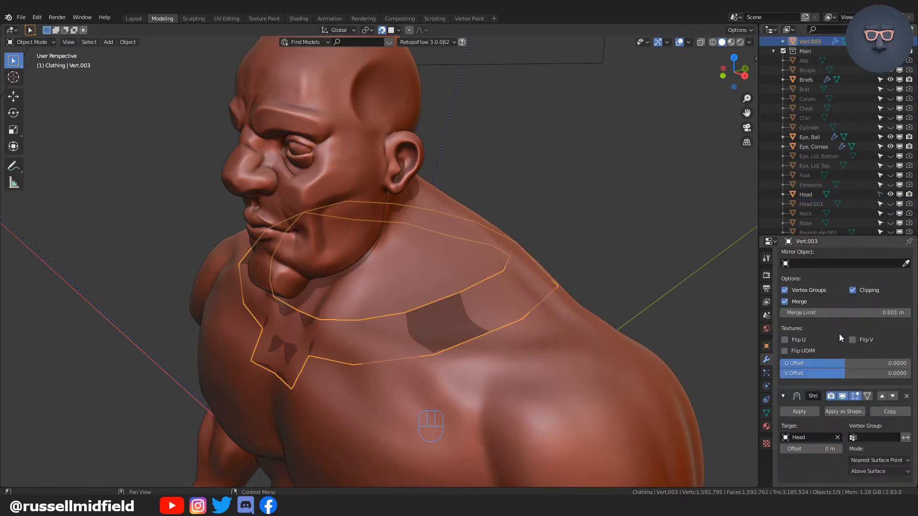
left_click_drag(808, 449, 820, 449)
left_click(632, 275)
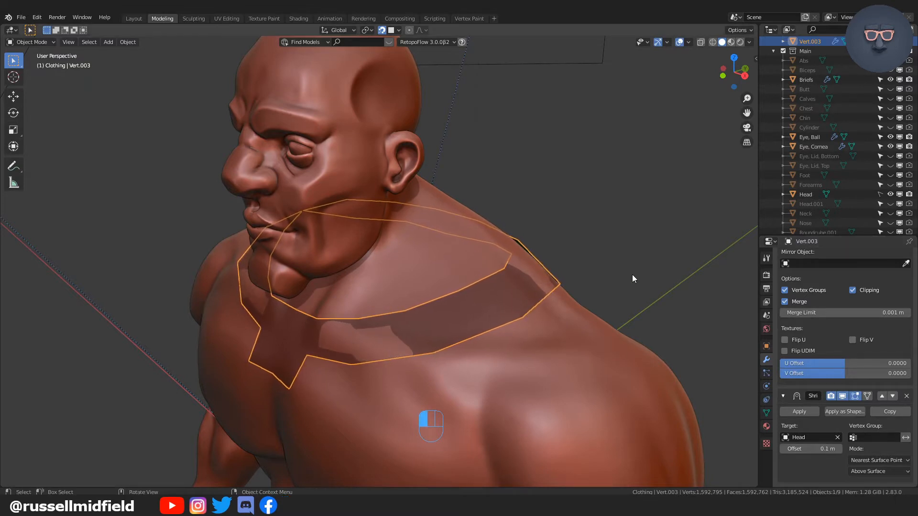
middle_click_drag(633, 275, 655, 287)
left_click(507, 311)
middle_click_drag(507, 312, 546, 301)
left_click(389, 333)
middle_click_drag(434, 334, 459, 307, "shift")
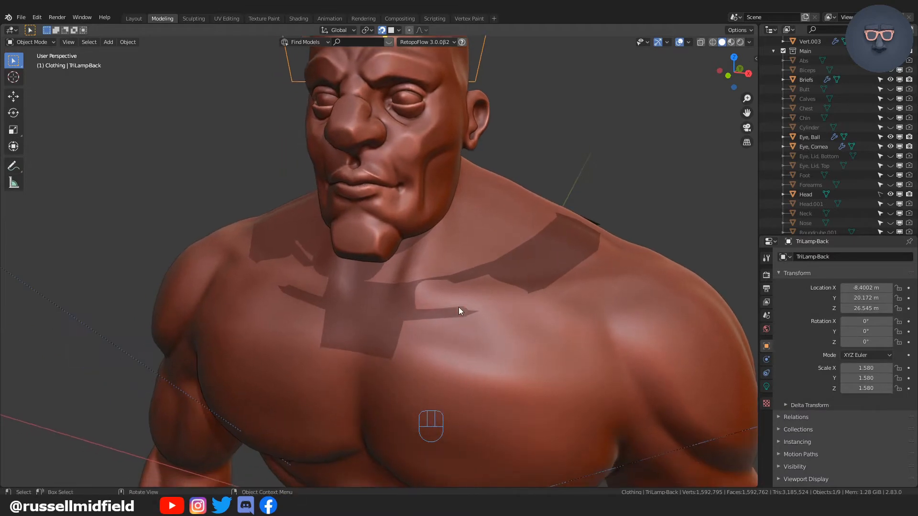
Recalculate the normals of all faces of the Vert.003 clothing mesh to point outward
left_click(808, 42)
key("Tab")
key("Tab")
left_click(372, 282)
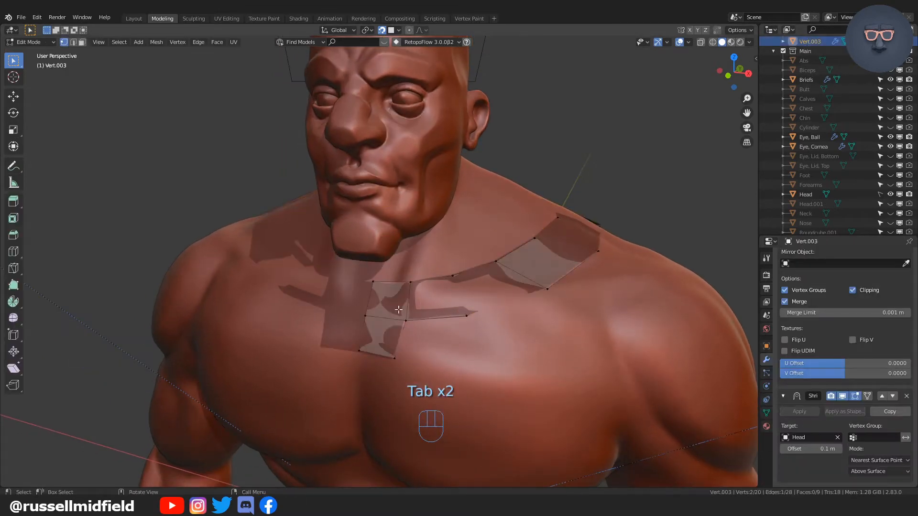
key("a")
key("shift+n")
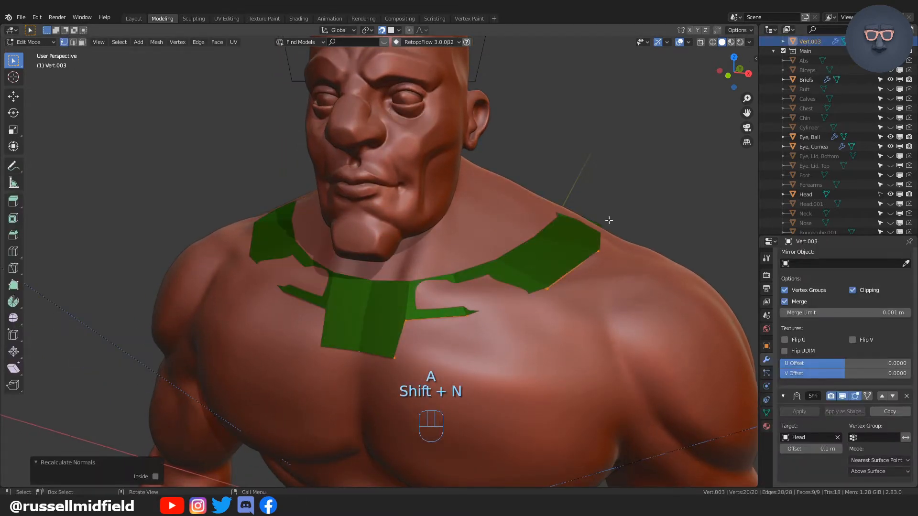
key("Tab")
left_click(624, 143)
left_click(623, 143)
Change the Shirt material's viewport display color to a lighter, paler green
mouse_move(621, 275)
middle_mouse_down()
mouse_move(607, 275)
mouse_move(627, 279)
middle_mouse_up()
left_click(767, 427)
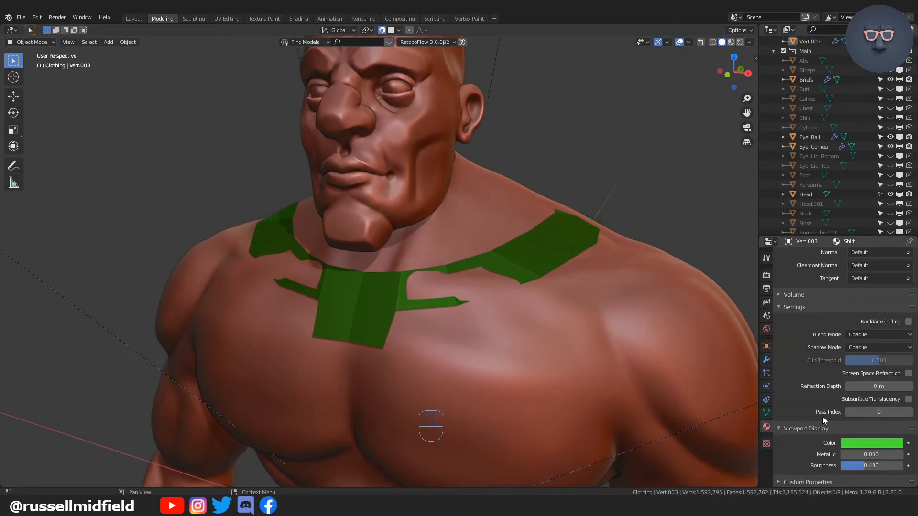
scroll(834, 397, "up", 15)
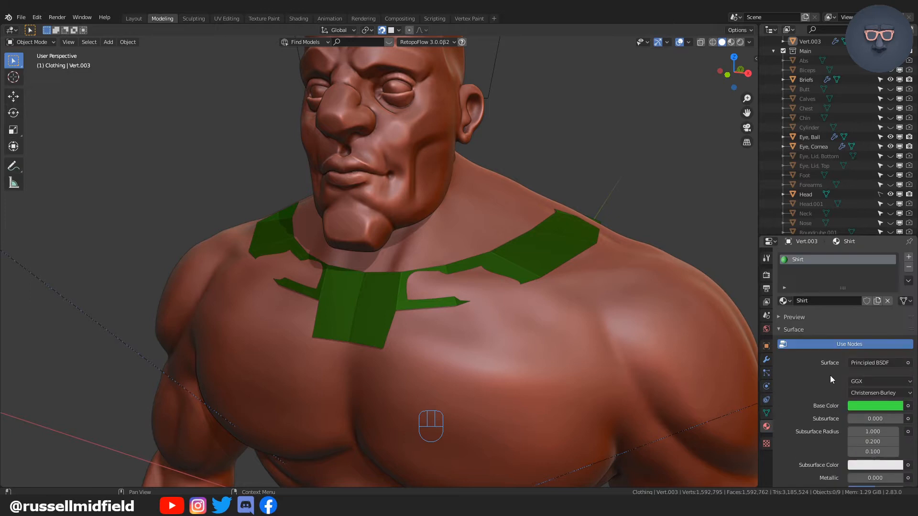
scroll(834, 330, "down", 15)
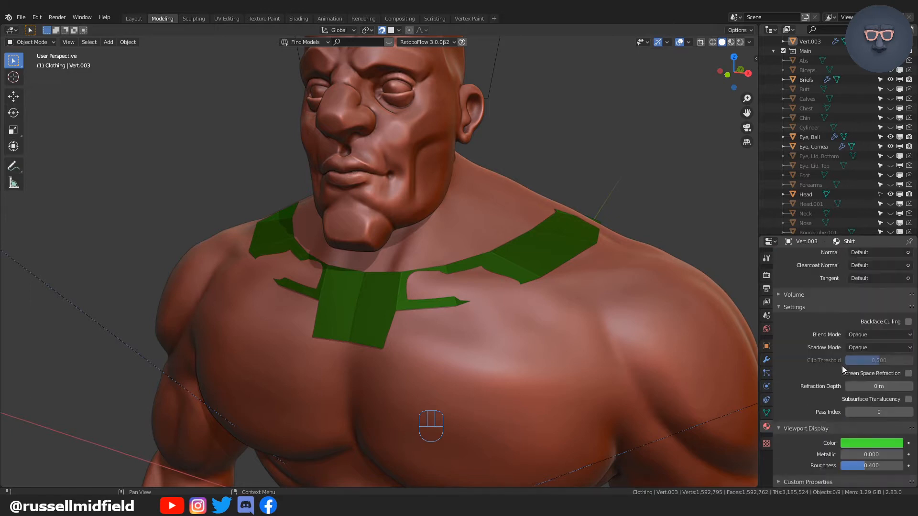
left_click(874, 444)
left_click_drag(842, 341, 829, 326)
middle_click_drag(625, 225, 657, 235)
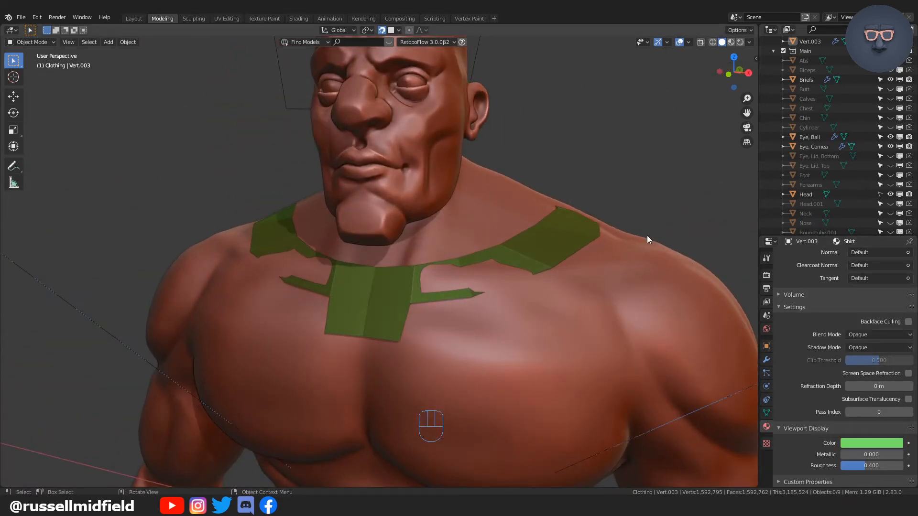
Extrude the bottom edge of the clothing's front strip about 1.62 m down the chest
left_click(406, 283)
middle_click_drag(426, 324, 437, 278)
key("Tab")
left_click(376, 282)
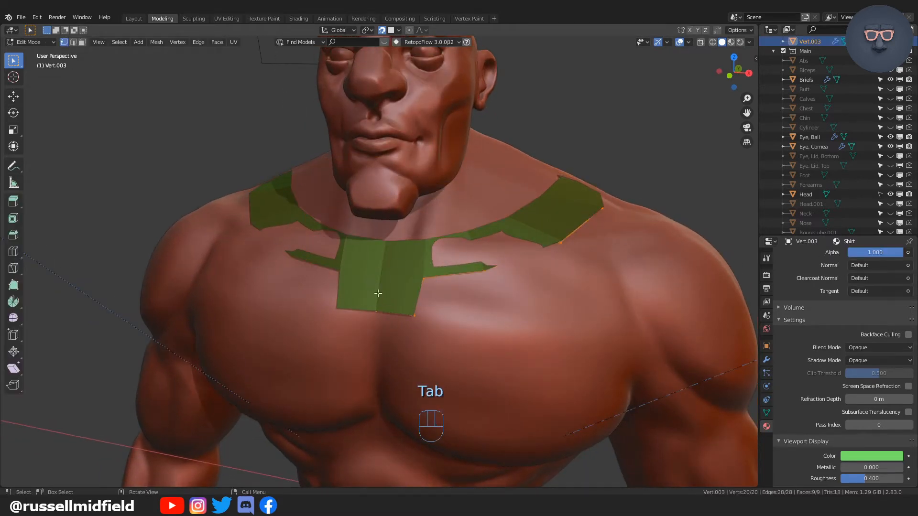
middle_click_drag(377, 293, 400, 264, "shift")
key("alt+z")
left_click_drag(388, 265, 442, 285)
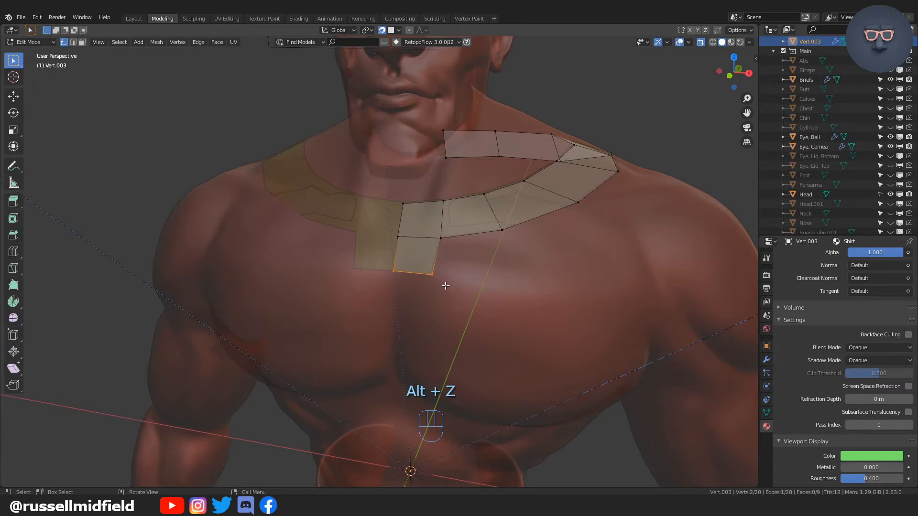
key("alt+z")
key("e")
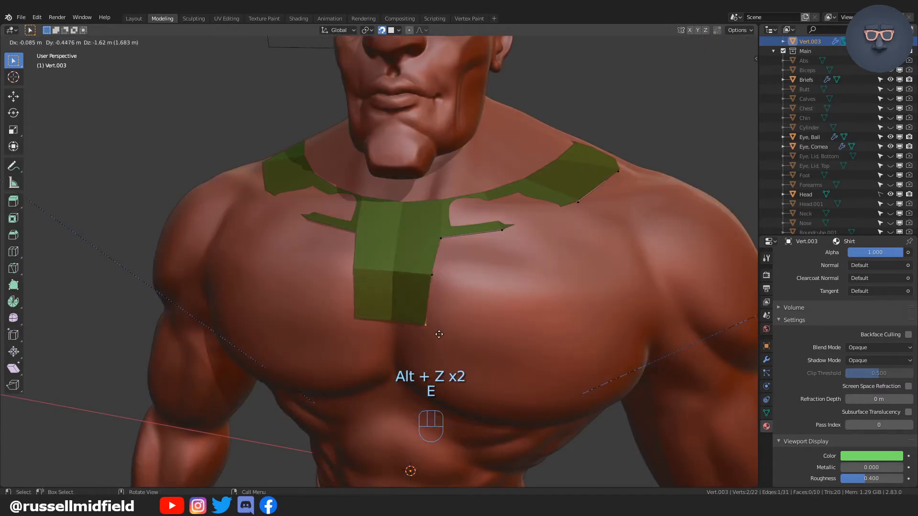
left_click(437, 331)
Extrude and adjust another face down the sternum, then extrude its lower edge about 2.31 m past the pectorals
middle_click_drag(438, 332, 460, 313)
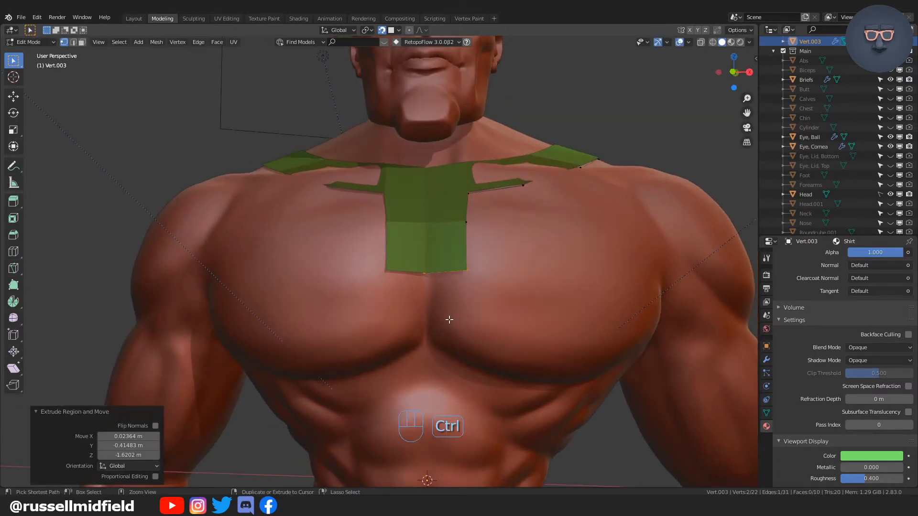
right_click(447, 317, "ctrl")
key("g")
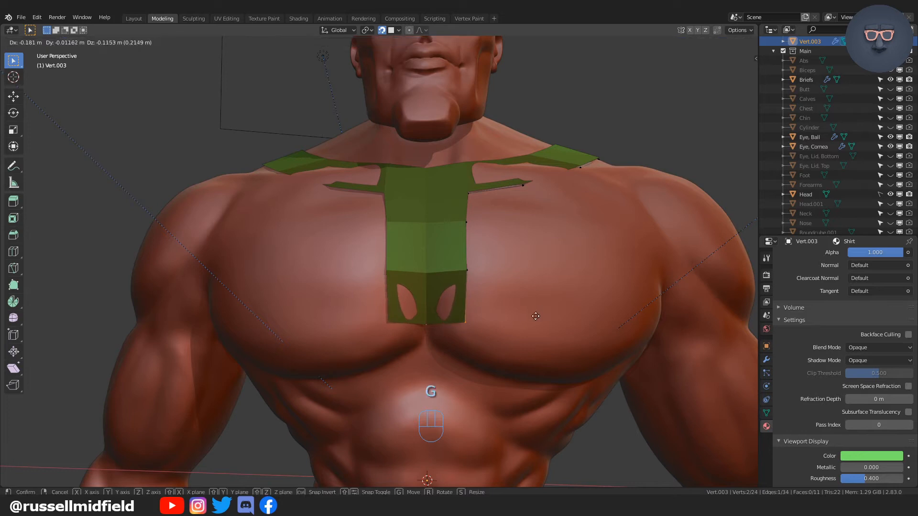
left_click(537, 317)
key("e")
left_click(500, 410)
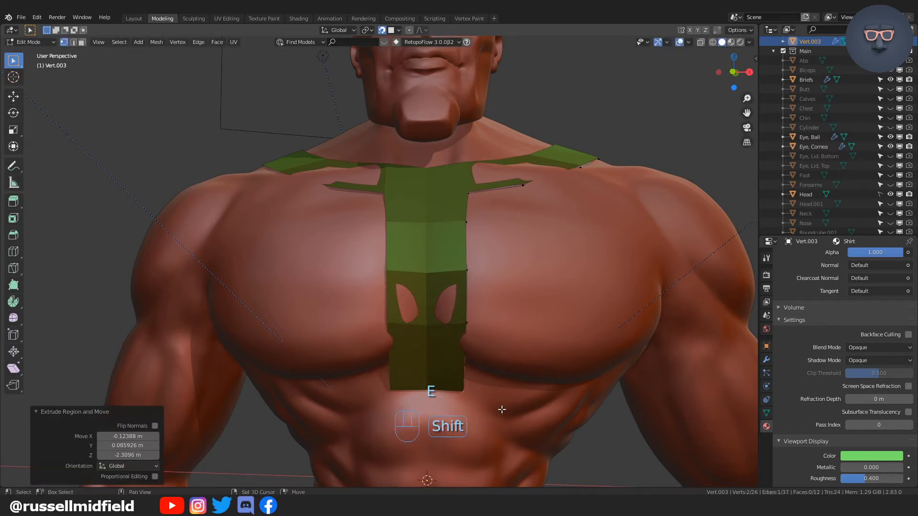
Extrude the front strip three more faces down the abdomen, ending just above the briefs' waistband
middle_click_drag(500, 410, 471, 239, "shift")
key("e")
left_click(471, 315)
key("e")
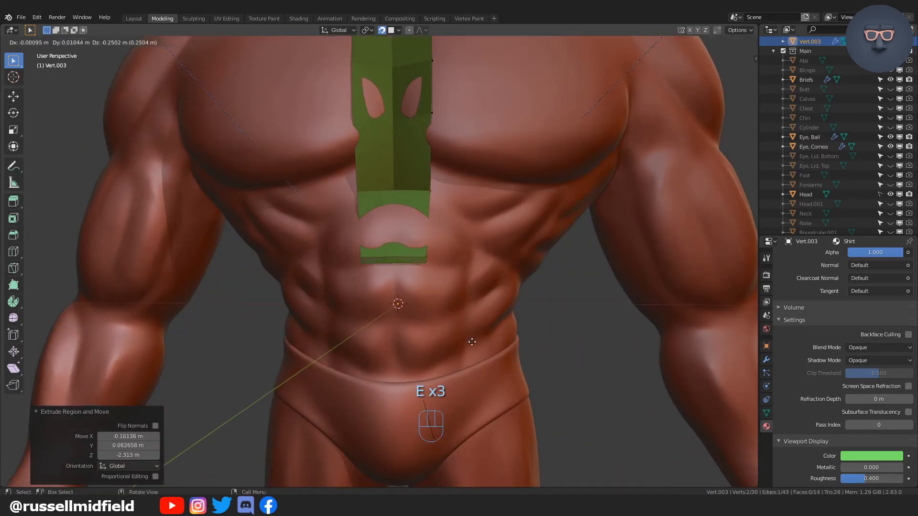
left_click(473, 376)
key("e")
left_click(478, 378)
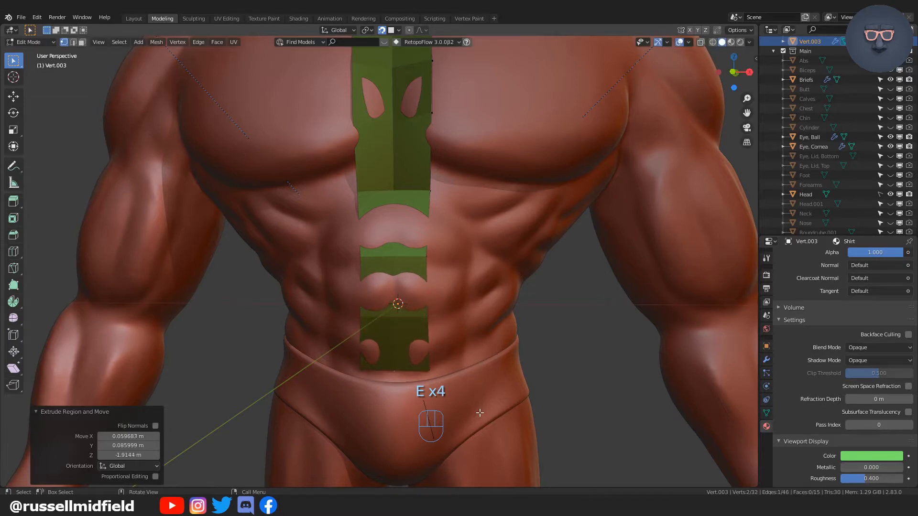
scroll(480, 273, "up", 8, "shift")
Add two single loop cuts across the long faces of the collar strip over the shoulder
middle_click_drag(479, 273, 492, 312)
middle_click_drag(490, 233, 416, 273)
key("ctrl+r")
left_click(400, 274)
left_click(400, 275)
key("ctrl+r")
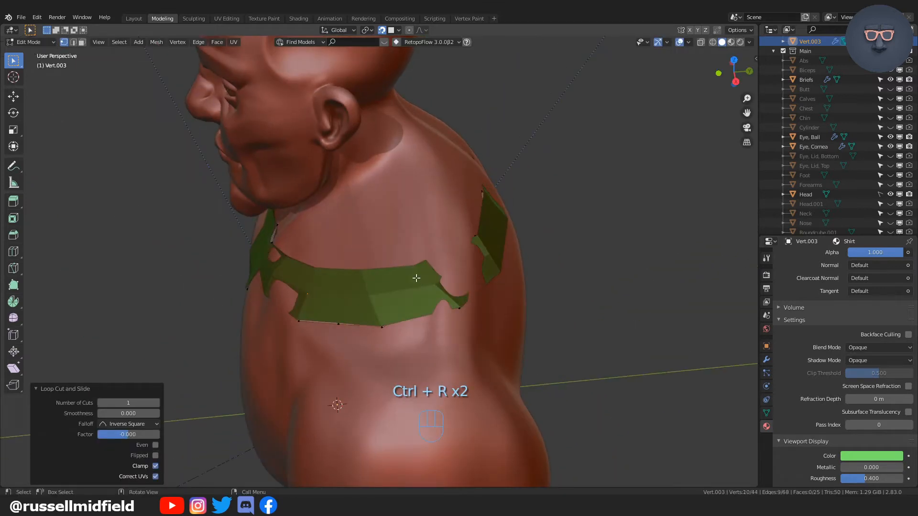
key("ctrl+z")
key("ctrl+r")
left_click(429, 283)
left_click(426, 310)
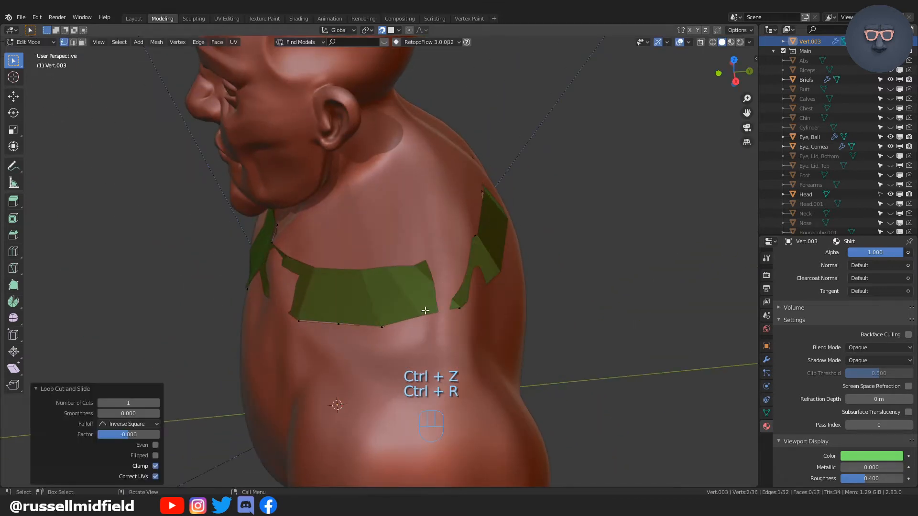
Turn on X-ray display and move the rear vertex pair of the collar strip's long side section backward to even out the face widths
key("alt+z")
left_click(389, 268)
middle_click_drag(426, 266, 473, 256)
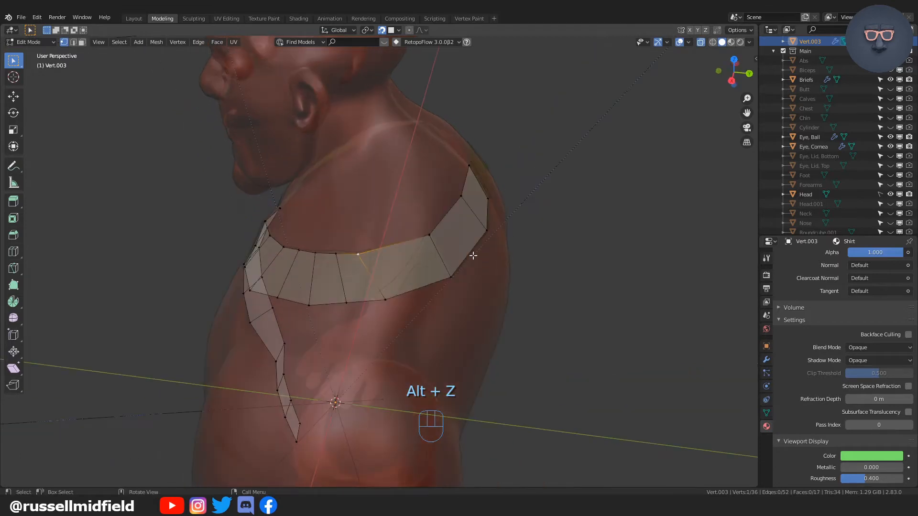
key("g")
left_click(506, 249)
left_click(446, 291)
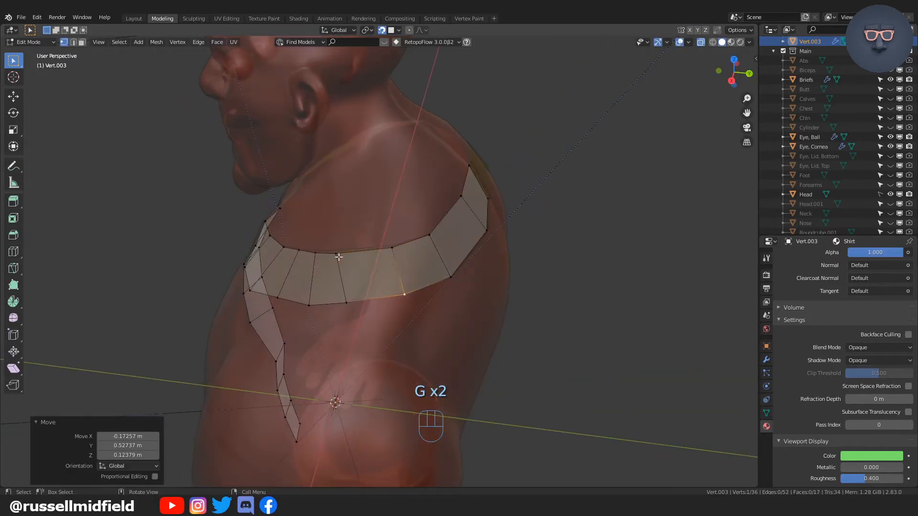
Move the neighbouring pair of vertices on the collar strip's side backward, placing the cross edge evenly between its neighbours
left_click(337, 255)
key("g")
left_click(419, 257)
left_click(348, 303)
key("g")
left_click(386, 301)
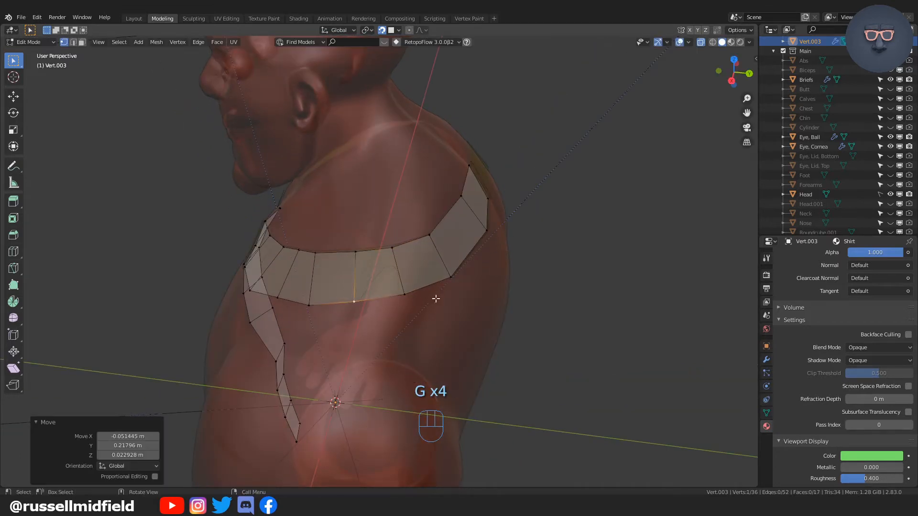
Shift the collar strip's upper vertex behind the shoulder toward the spine, then slide the matching lower vertex by a factor of 0.3
middle_click_drag(434, 297, 367, 256)
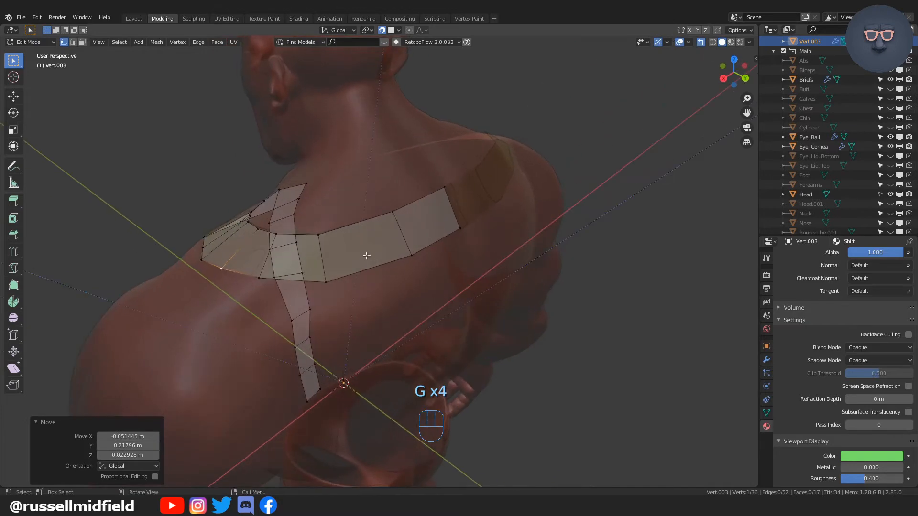
left_click(322, 233)
key("g")
left_click(394, 244)
left_click(325, 281)
key("g")
key("g")
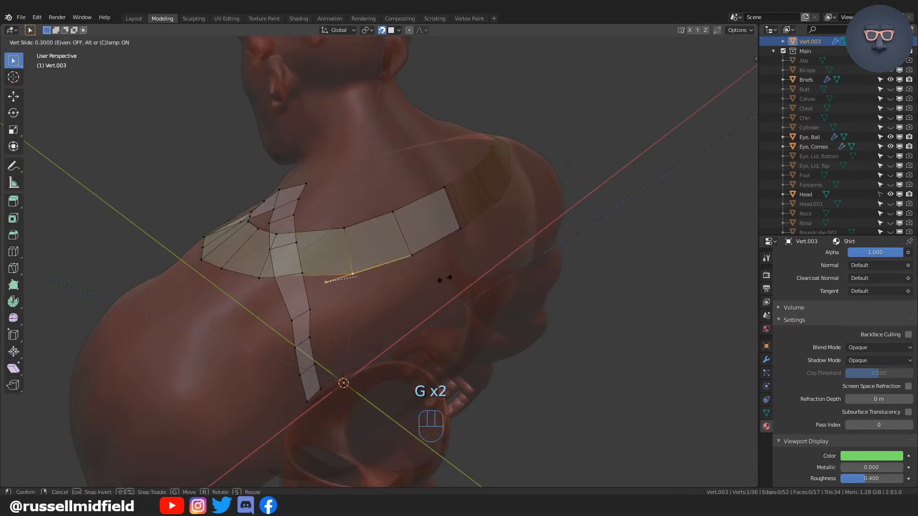
left_click(444, 279)
Slide the next lower-edge vertex of the collar strip backward over the shoulder with a factor of 0.200
left_click(262, 280)
middle_click_drag(268, 281, 424, 295)
key("g")
key("g")
left_click(437, 291)
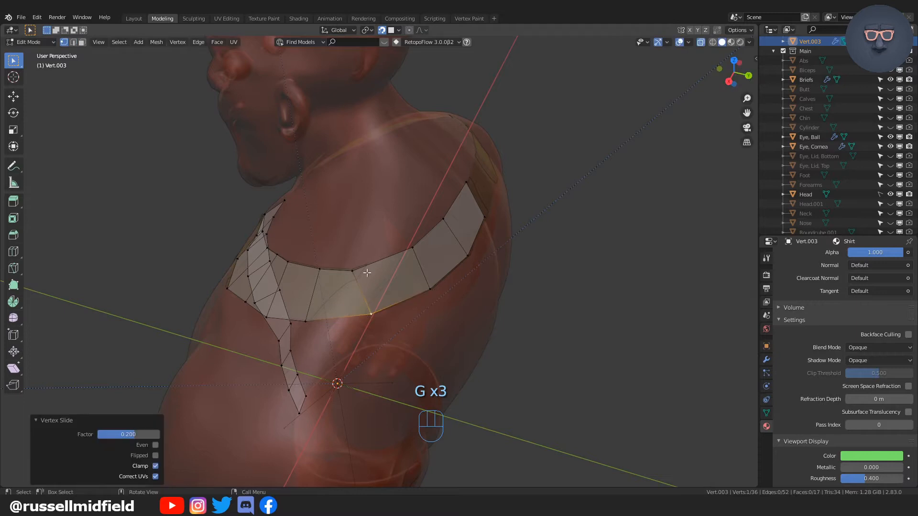
Move the upper vertex of that cross edge backward along the neckline and nudge its lower vertex slightly outward
left_click(367, 272)
key("g")
left_click(386, 268)
left_click(374, 311)
key("g")
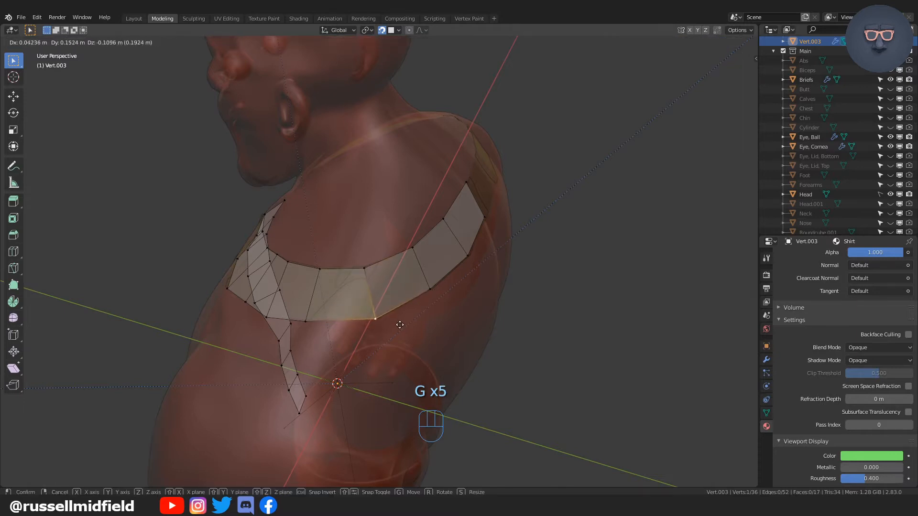
left_click(400, 324)
Move the upper and lower vertices of the next cross edge on top of the shoulder slightly toward the back
middle_click_drag(400, 325, 435, 322)
left_click(377, 277)
key("g")
left_click(443, 274)
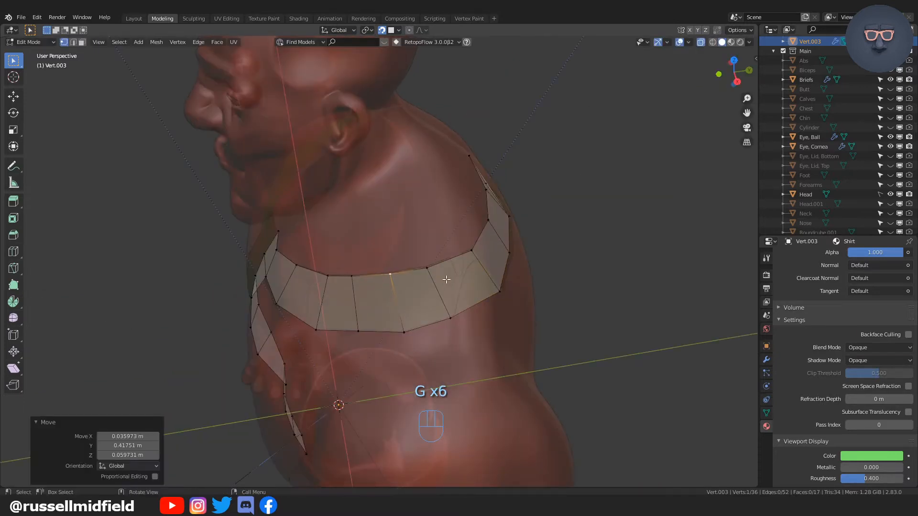
left_click(404, 332)
key("g")
left_click(426, 330)
Move two lower-edge vertices on the front of the collar strip toward the sternum to even the spacing
middle_click_drag(426, 331, 464, 300)
left_click(445, 295)
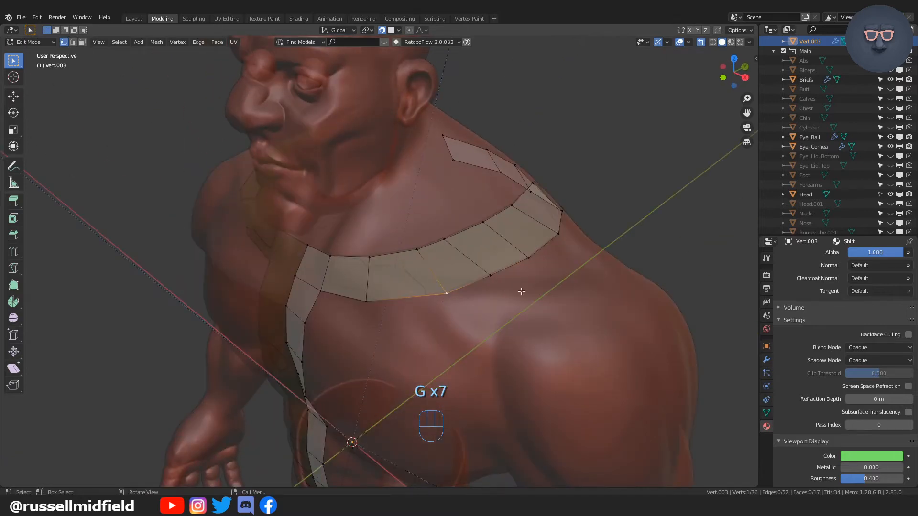
key("g")
left_click(496, 293)
left_click(493, 279)
key("g")
left_click(480, 286)
Reposition the upper and lower vertices of the collar strip's middle cross edge over the collarbone
left_click(445, 241)
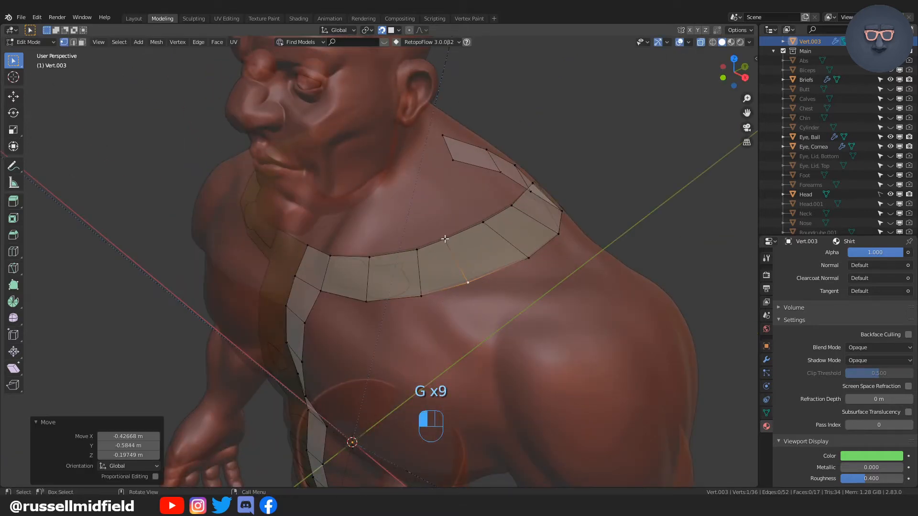
key("g")
left_click(490, 242)
left_click(471, 282)
key("g")
left_click(507, 282)
Adjust the collar strip's upper collarbone vertex and the lower vertex of the cross edge nearest the sternum
middle_click_drag(432, 274, 470, 255)
left_click(460, 225)
key("g")
left_click(498, 233)
key("g")
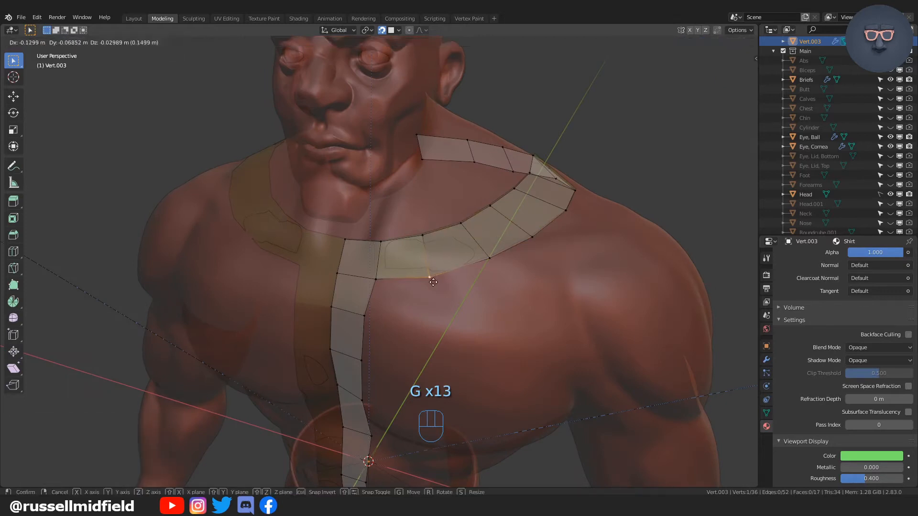
left_click(432, 282)
Duplicate the collar strip's outer edges on top of the shoulder about 1.45 m outward along X and flatten the copy along X
middle_click_drag(528, 297, 512, 243)
left_click(426, 219)
left_click(452, 200, "shift")
middle_click_drag(513, 244, 423, 289, "shift")
middle_click_drag(404, 200, 504, 250)
key("shift+d")
left_click(506, 247)
key("s")
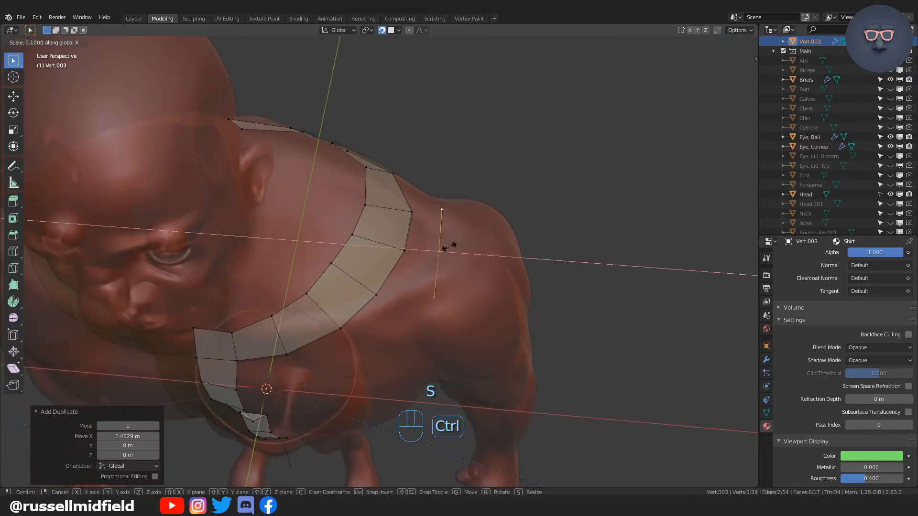
left_click(476, 246)
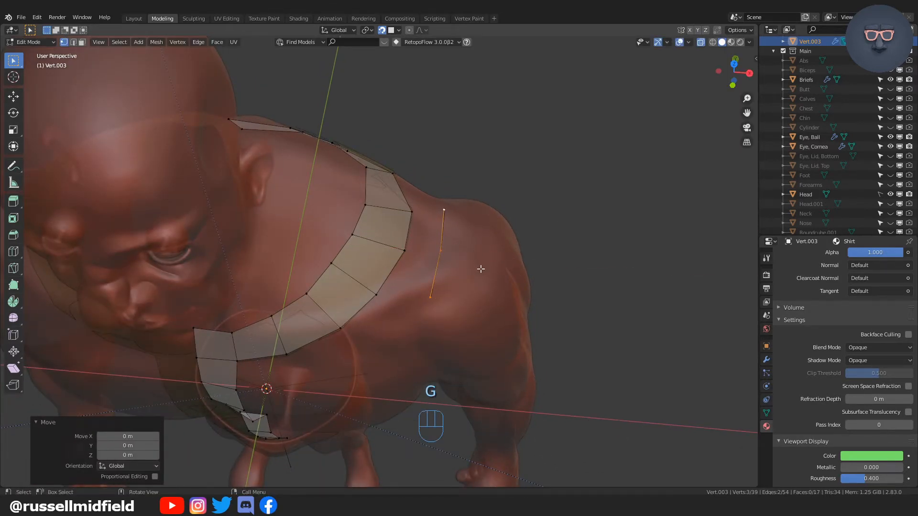
Extrude the duplicated edge's front vertex repeatedly down the front of the shoulder to the armpit to outline the armhole
middle_click_drag(480, 269, 413, 259)
left_click(408, 222)
key("e")
left_click(392, 301)
middle_click_drag(392, 301, 394, 265)
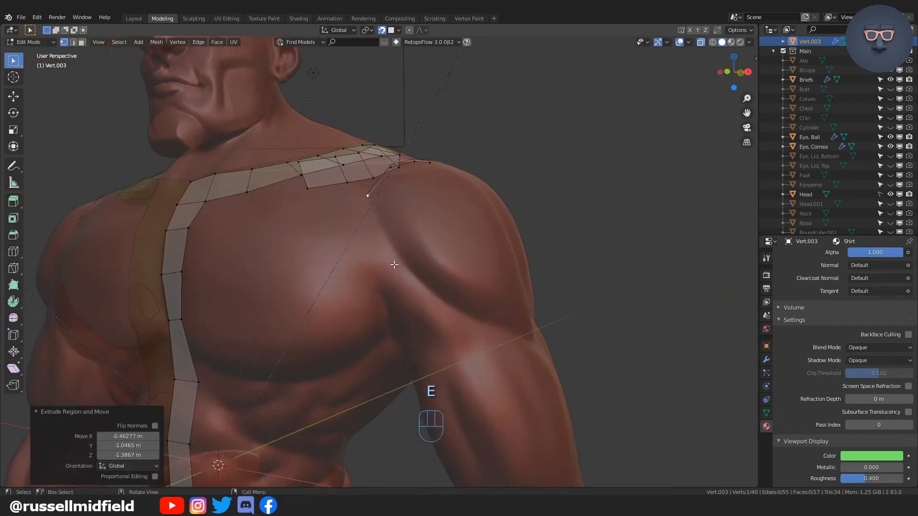
key("e")
left_click(381, 316)
middle_click_drag(381, 316, 381, 270)
key("e")
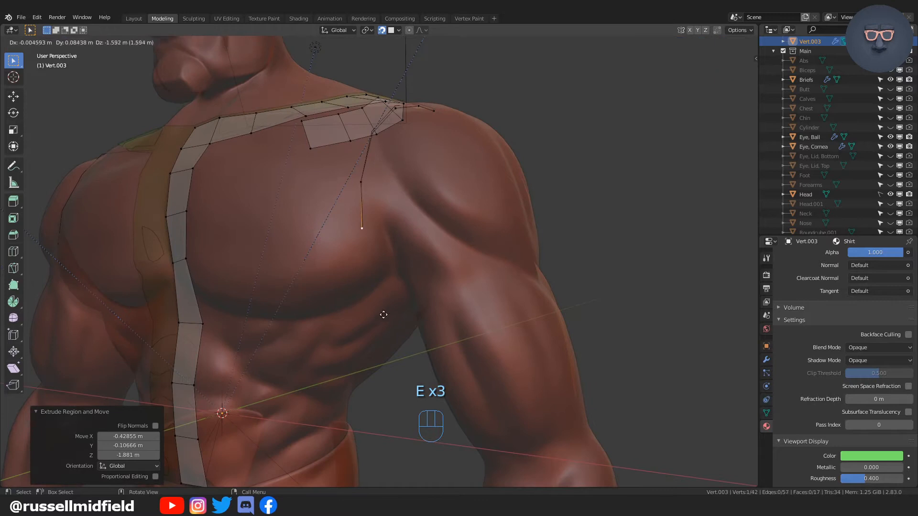
left_click(385, 319)
left_click(402, 380)
Turn off X-ray display and extrude the armhole line's end vertex backward underneath the armpit
middle_click_drag(403, 384, 381, 270)
left_click(393, 298)
key("alt+z")
key("e")
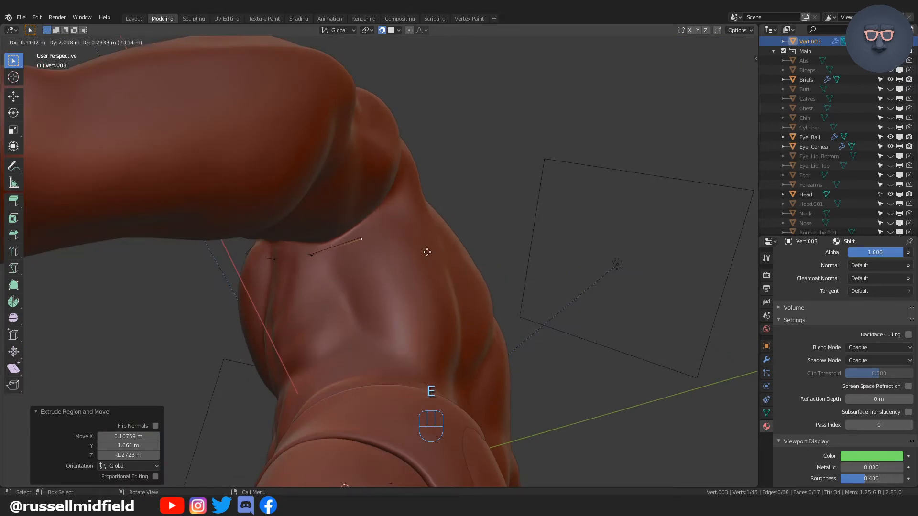
left_click(427, 252)
Extrude the armhole line's rear shoulder vertex twice, backward over the shoulder and down behind it
middle_click_drag(427, 252, 368, 164)
key("e")
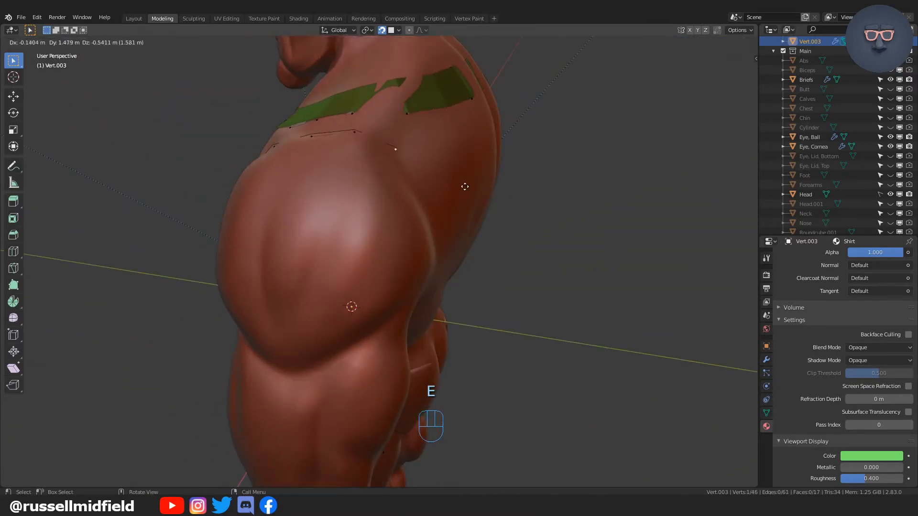
left_click(465, 186)
middle_click_drag(445, 193, 380, 170)
key("e")
left_click(409, 225)
middle_click_drag(410, 225, 381, 153)
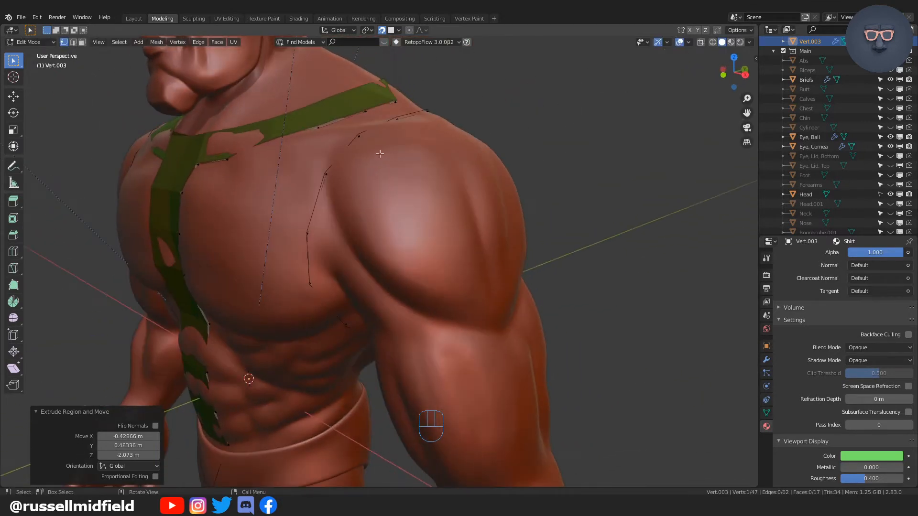
Reposition the two rearmost vertices of the armhole line behind the shoulder
middle_click_drag(299, 295, 417, 175)
key("g")
left_click(404, 176)
left_click(386, 204)
key("g")
left_click(397, 215)
Extrude the rear vertex three more times down the shoulder blade and join its end to the underarm vertex to close the armhole loop
key("e")
left_click(422, 219)
middle_click_drag(423, 220, 419, 207)
key("e")
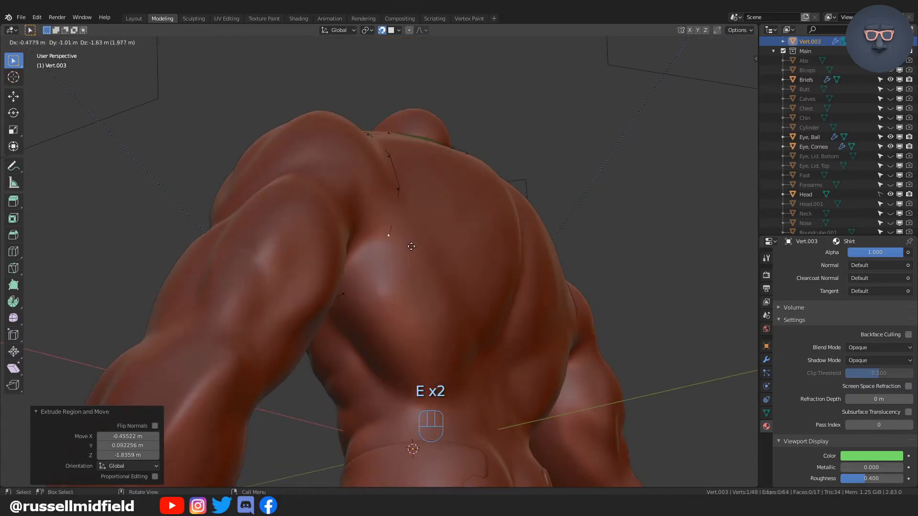
left_click(411, 247)
key("e")
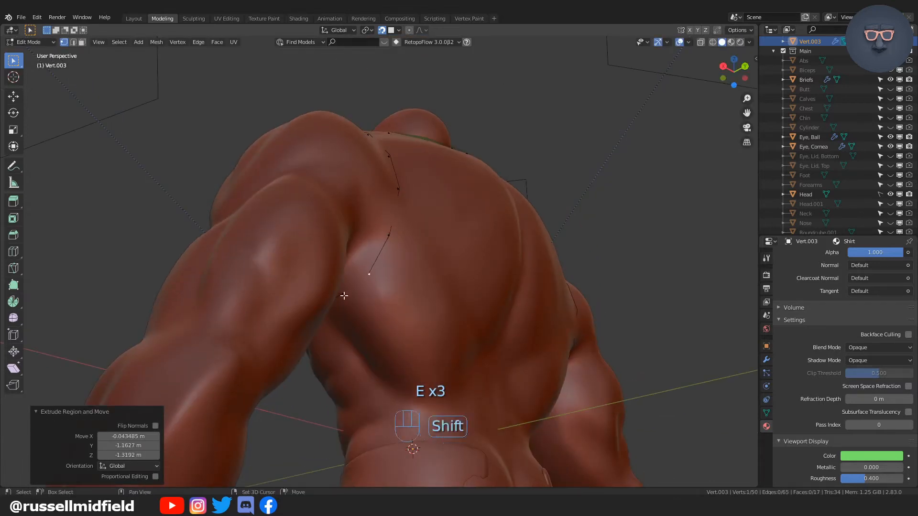
left_click(343, 295, "shift")
key("f")
Extrude the armhole loop's front vertex about 1.2 m inward onto the chest, then extrude it up toward the shoulder
middle_click_drag(407, 291, 505, 275)
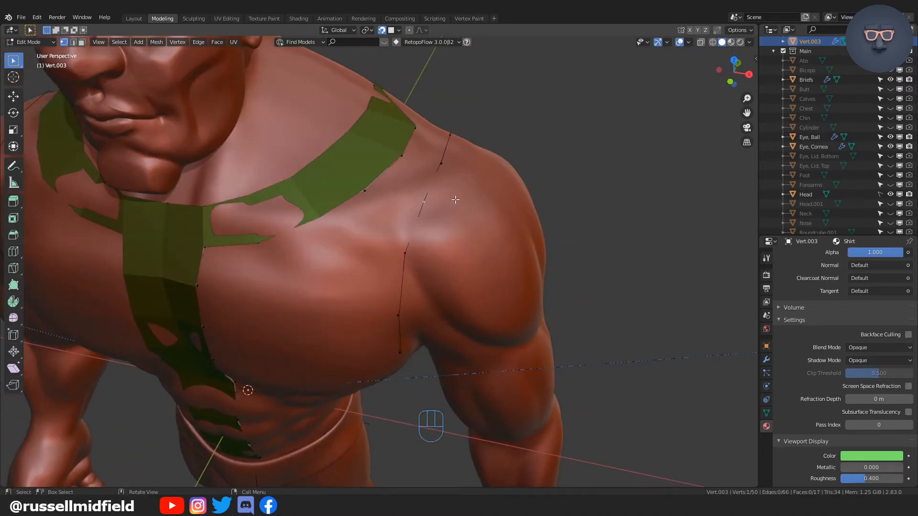
middle_click_drag(455, 199, 348, 202)
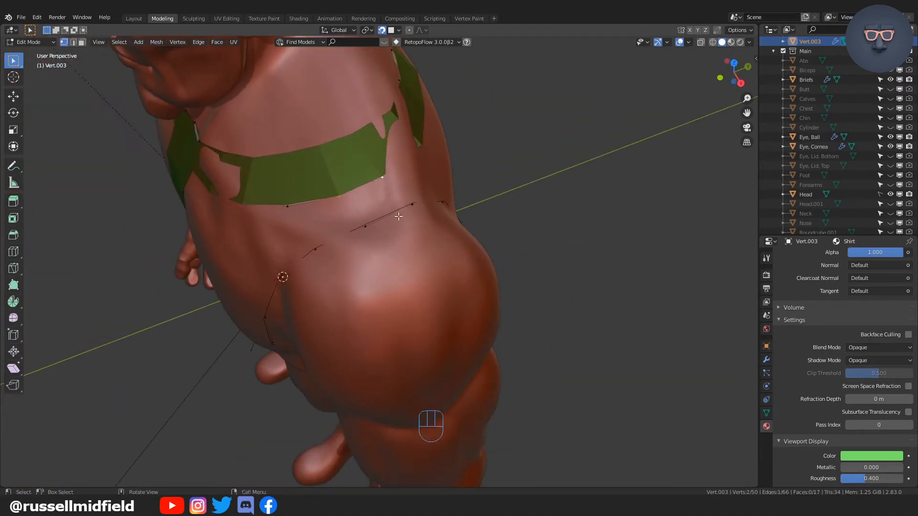
middle_click_drag(399, 216, 370, 228)
middle_click_drag(344, 274, 386, 261)
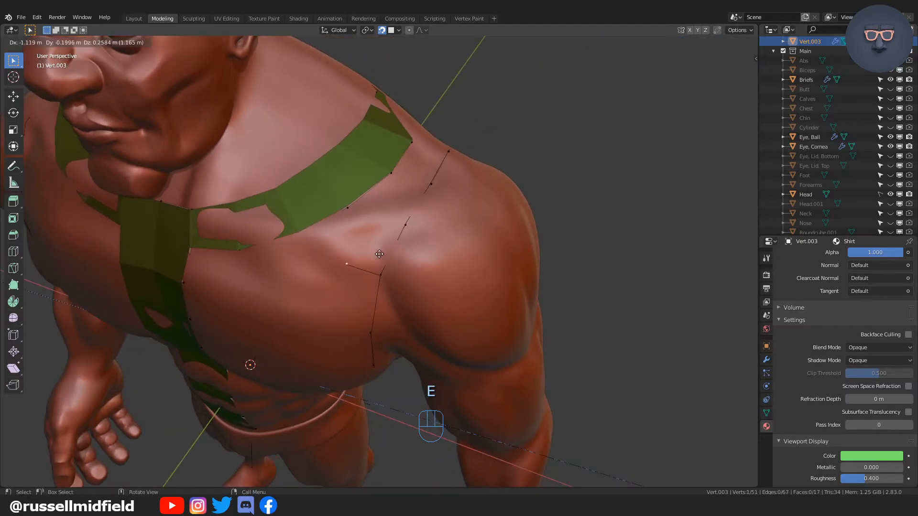
left_click(376, 255)
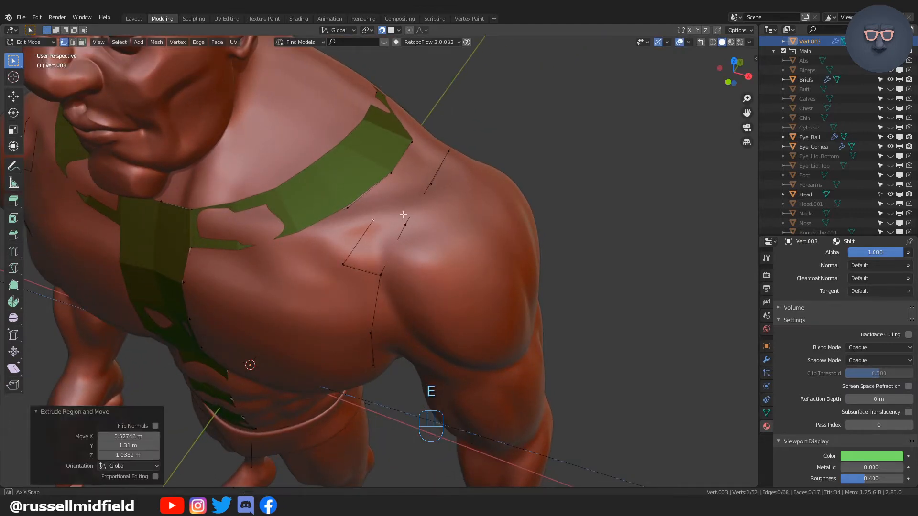
Continue extruding the inner armhole line over the top of the shoulder and down the back beside the outer loop
middle_click_drag(404, 214, 389, 187)
key("e")
left_click(472, 189)
key("e")
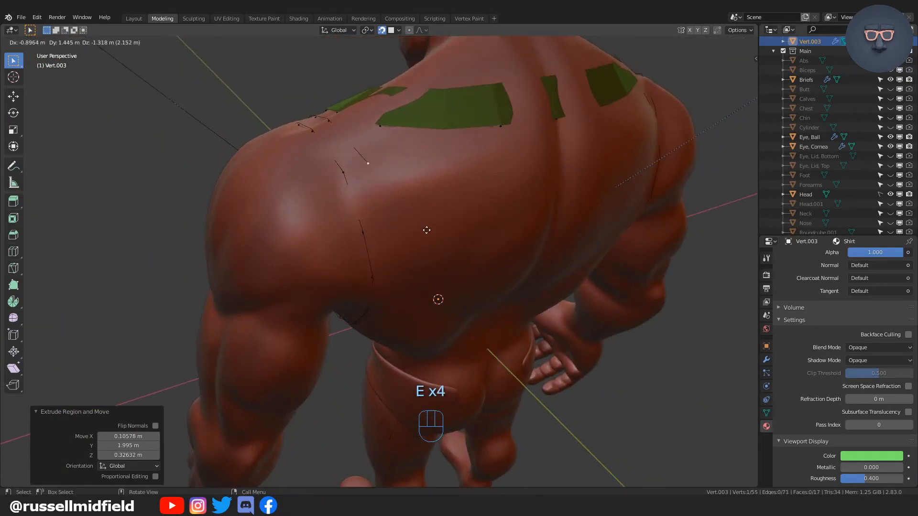
middle_click_drag(445, 301, 418, 205)
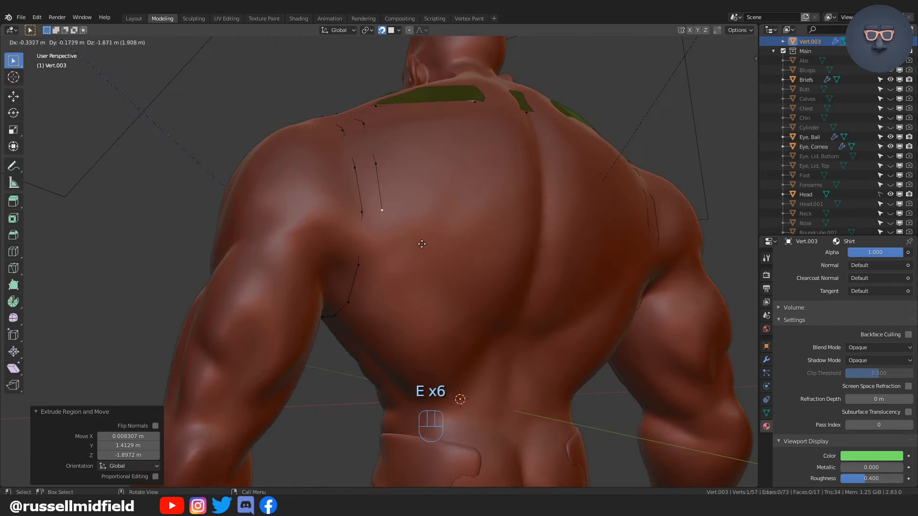
left_click(397, 351)
Extrude the inner armhole line forward beneath the armpit, following the outer loop to the side of the chest
middle_click_drag(397, 350, 424, 305)
key("e")
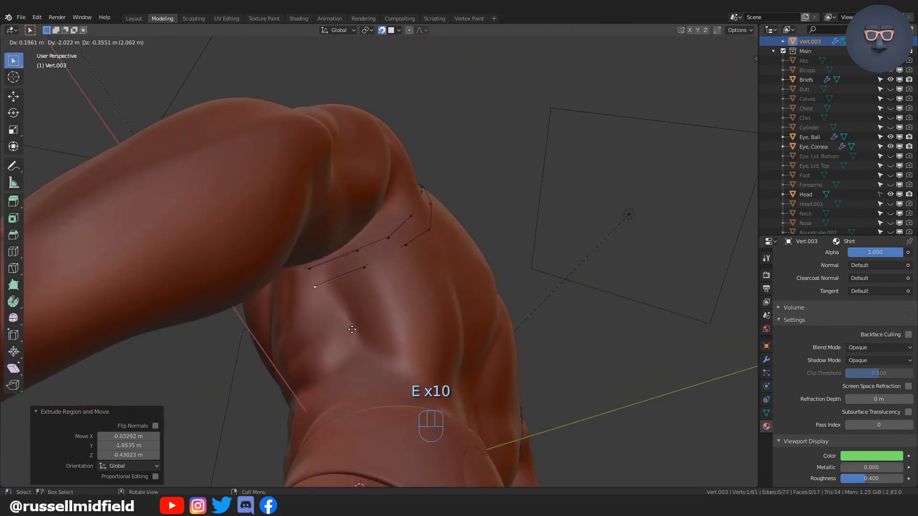
middle_click_drag(346, 329, 386, 299)
key("e")
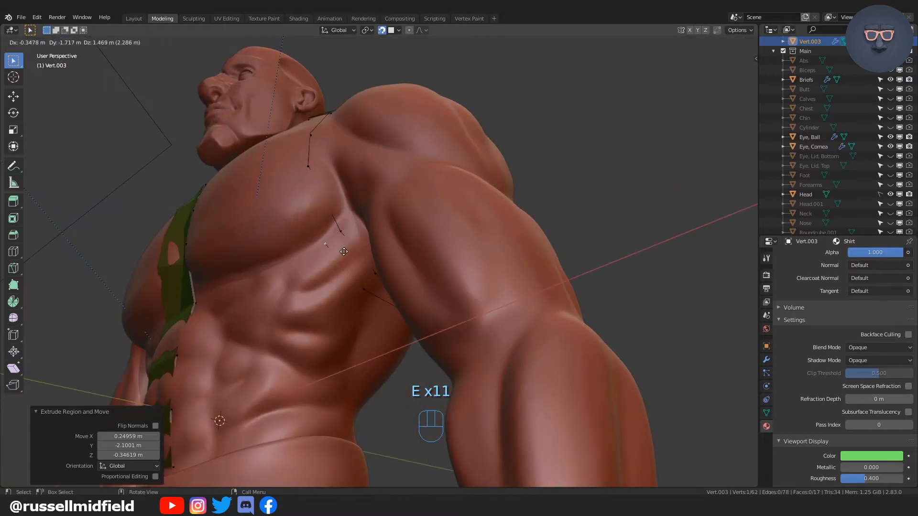
left_click(346, 234)
Extrude the inner armhole line's last vertices up the outer chest toward its starting vertex
middle_click_drag(346, 234, 365, 278)
key("e")
left_click(346, 203)
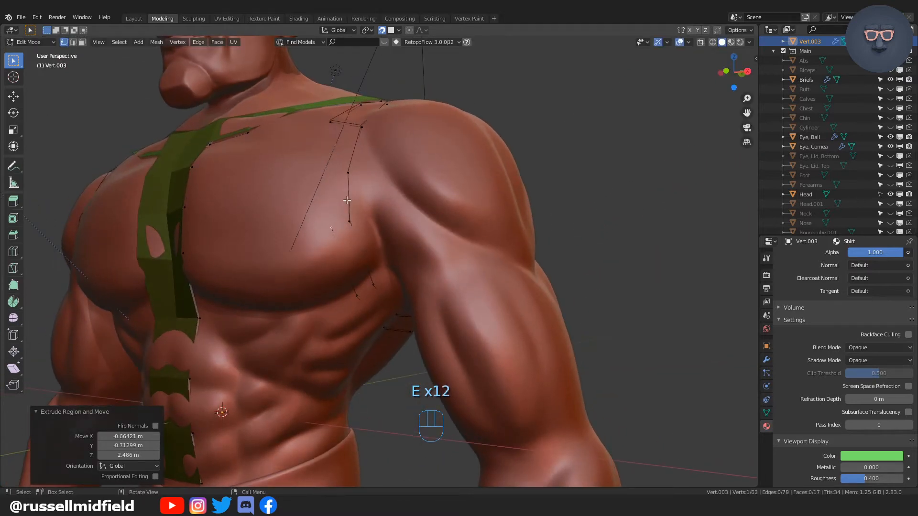
middle_click_drag(347, 203, 359, 216)
key("e")
left_click(348, 170)
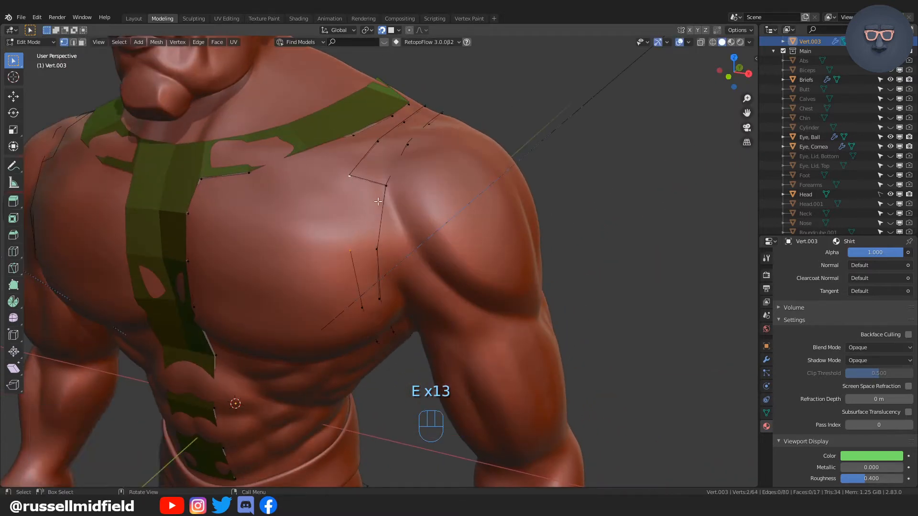
Close the inner armhole line and fill the first face between the two armhole loops on the front of the chest
middle_click_drag(384, 187, 371, 283)
key("alt+z")
key("alt+z")
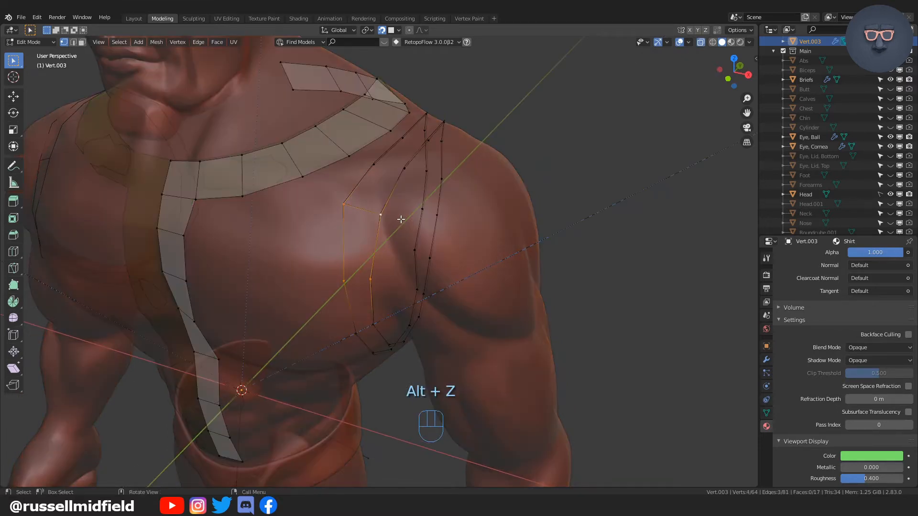
middle_click_drag(401, 217, 400, 234)
Switch to edge selection and fill the remaining faces between the two armhole loops around the shoulder and armpit
key("Tab")
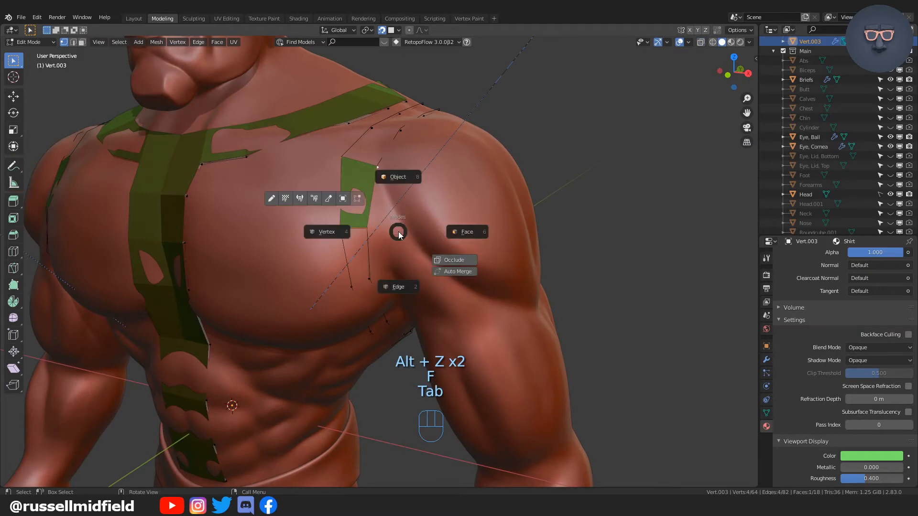
left_click(400, 288)
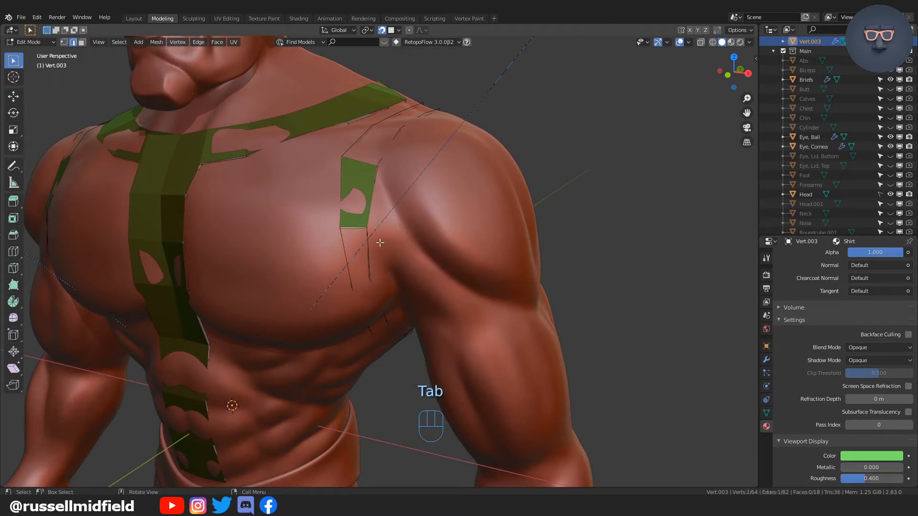
middle_click_drag(380, 243, 369, 226)
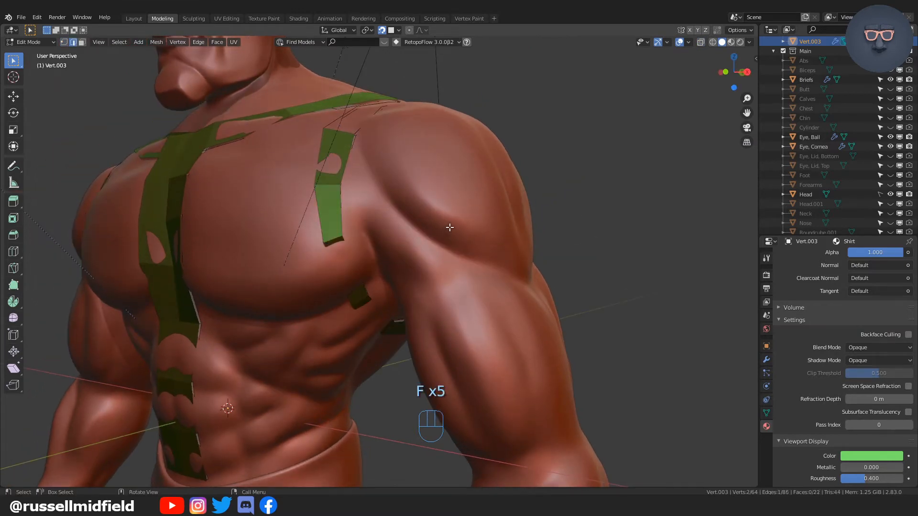
middle_click_drag(450, 227, 322, 219)
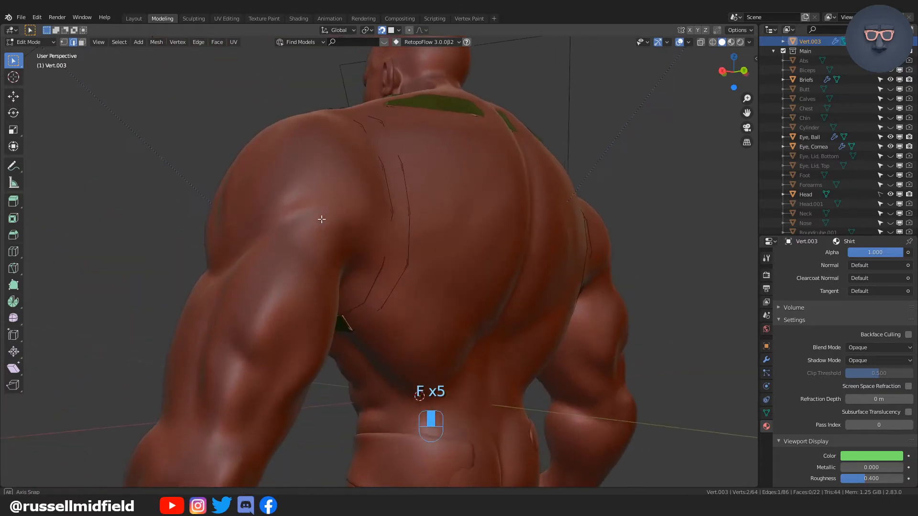
middle_click_drag(373, 196, 476, 211)
key("f")
key("f")
key("f")
key("f")
key("f")
key("f")
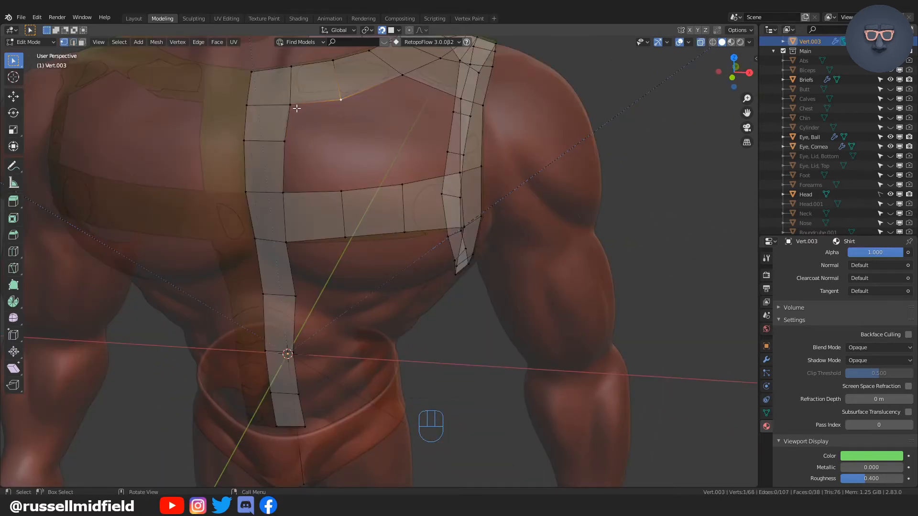
Fill two faces on the upper chest beside the centre strip and place their outer corner vertices
key("f")
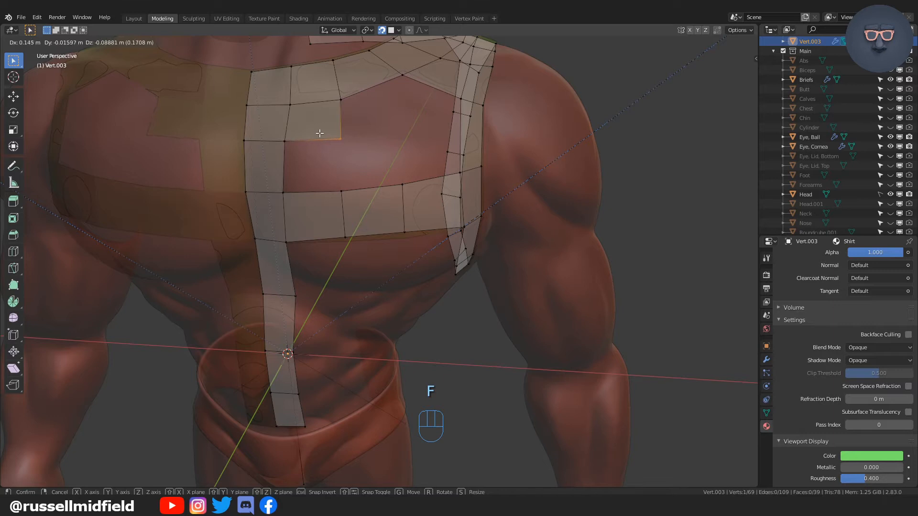
left_click(320, 133)
key("f")
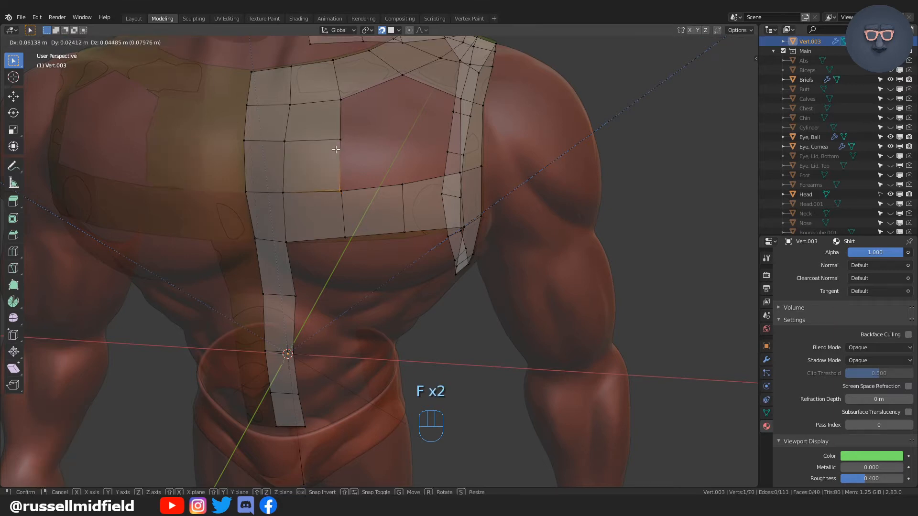
left_click(337, 149)
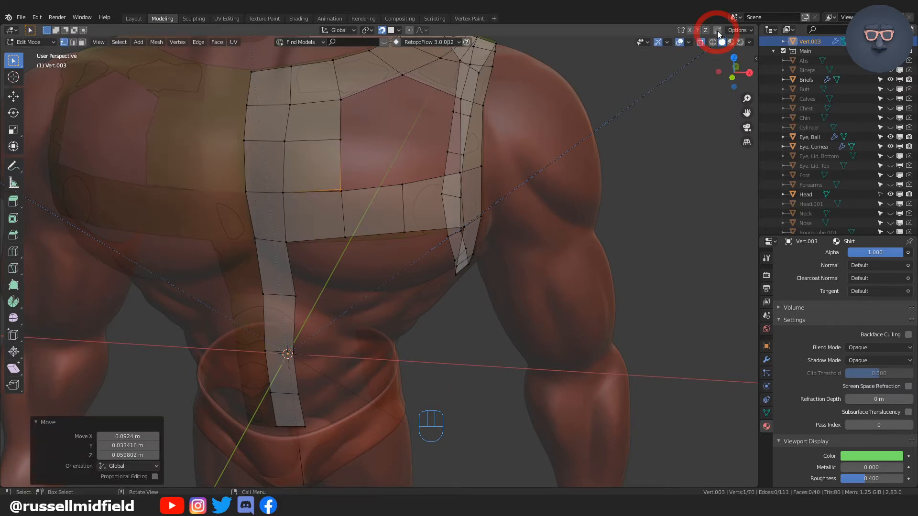
Undo an extra face and try to merge the new face's lower corner vertex into the chest band with Auto Merge enabled
scroll(400, 174, "up", 2)
scroll(383, 199, "up", 1)
key("f")
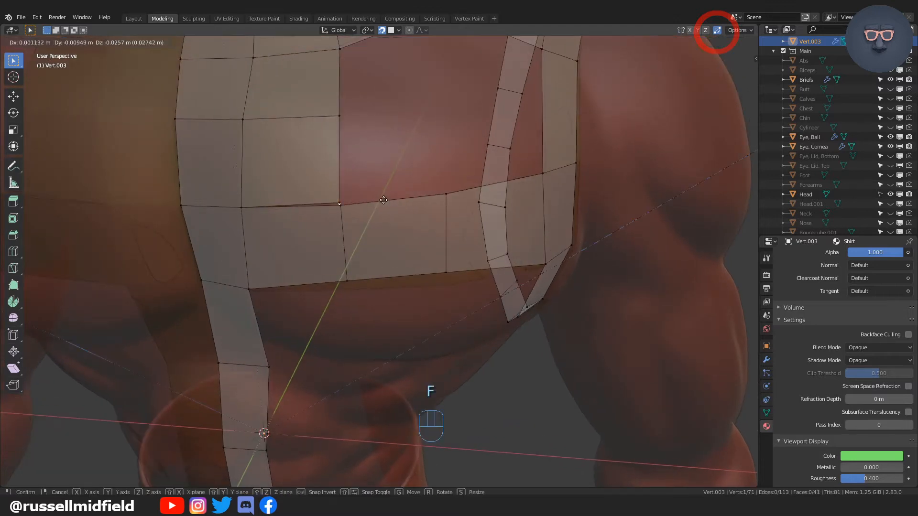
left_click(386, 200)
key("ctrl+z")
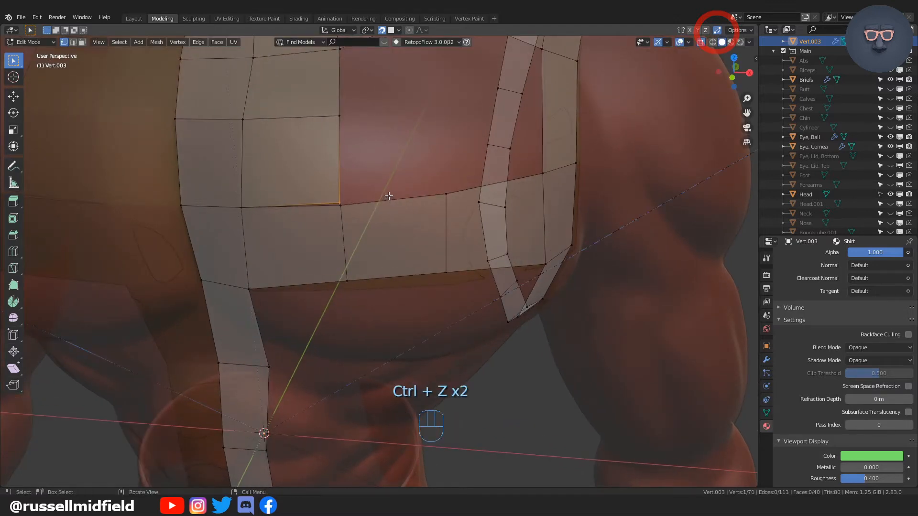
key("g")
left_click(389, 197)
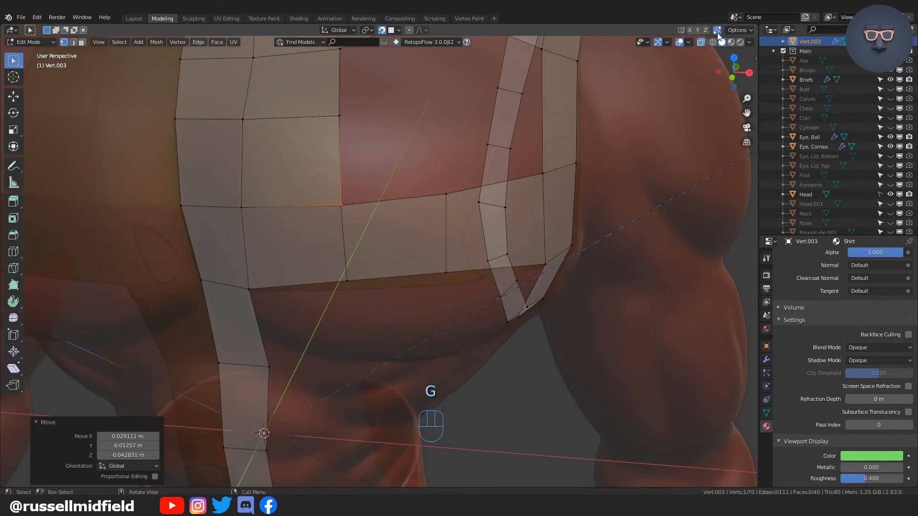
Expand the Auto Merge options in the tool settings to examine the merge threshold
left_click(758, 59)
left_click(754, 60)
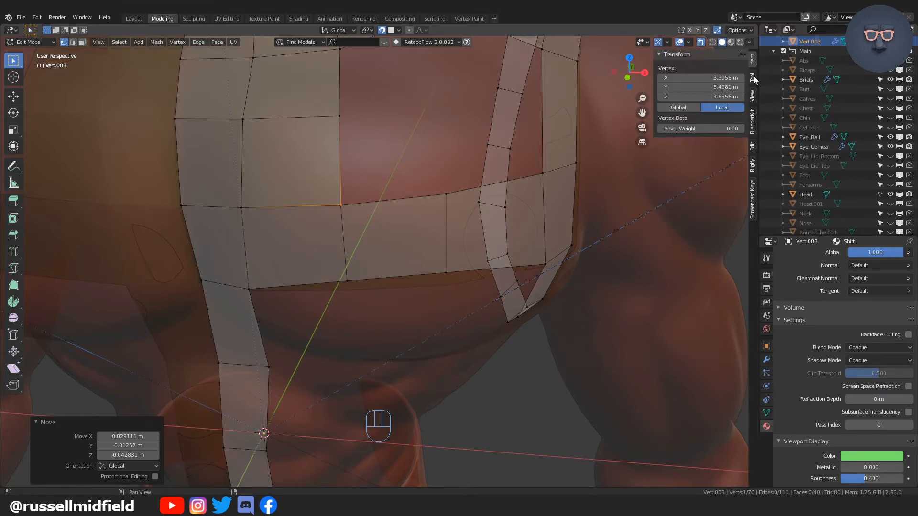
left_click(753, 78)
left_click(660, 98)
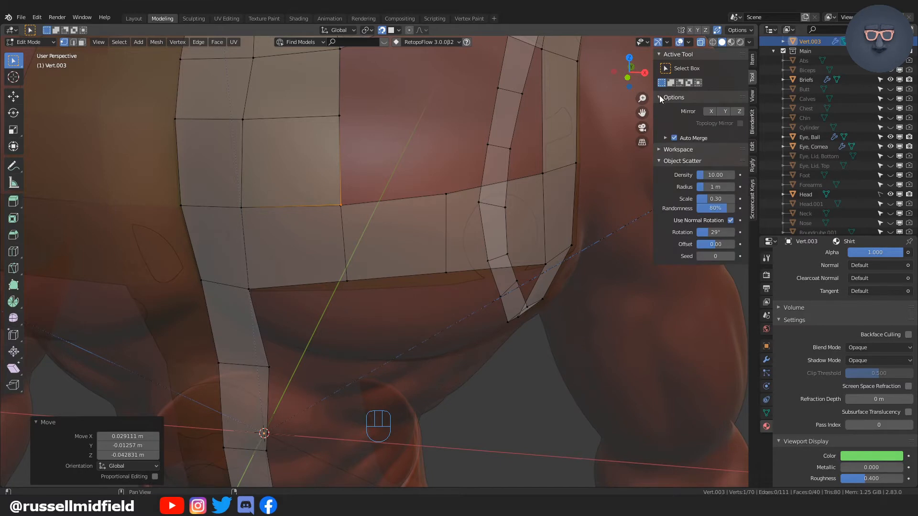
left_click(666, 137)
left_click(722, 162)
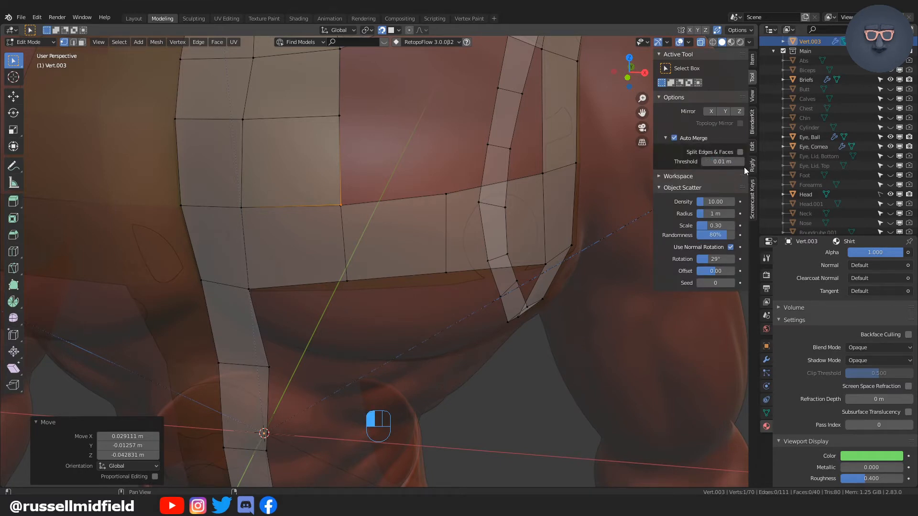
Move the new face's lower corner vertex onto the chest band's vertex so they merge, undoing the extra move
key("g")
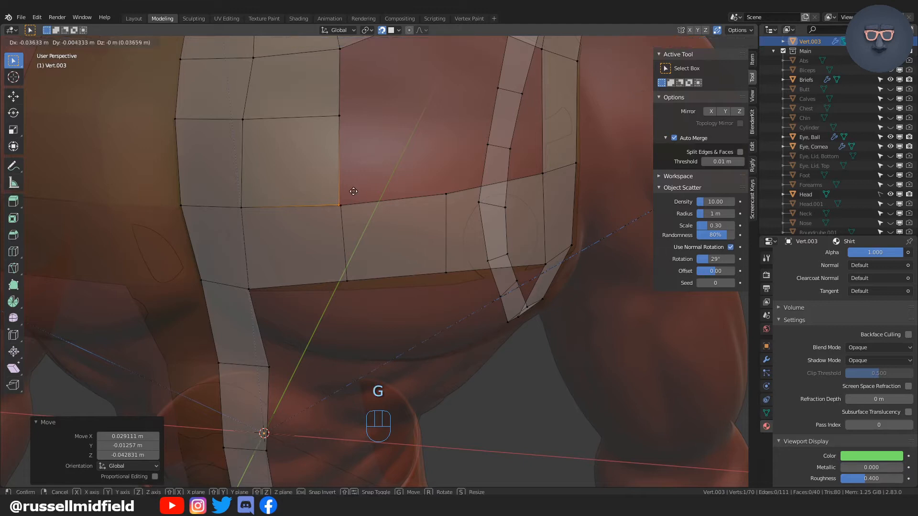
left_click(355, 191)
key("g")
left_click(372, 199)
key("ctrl+z")
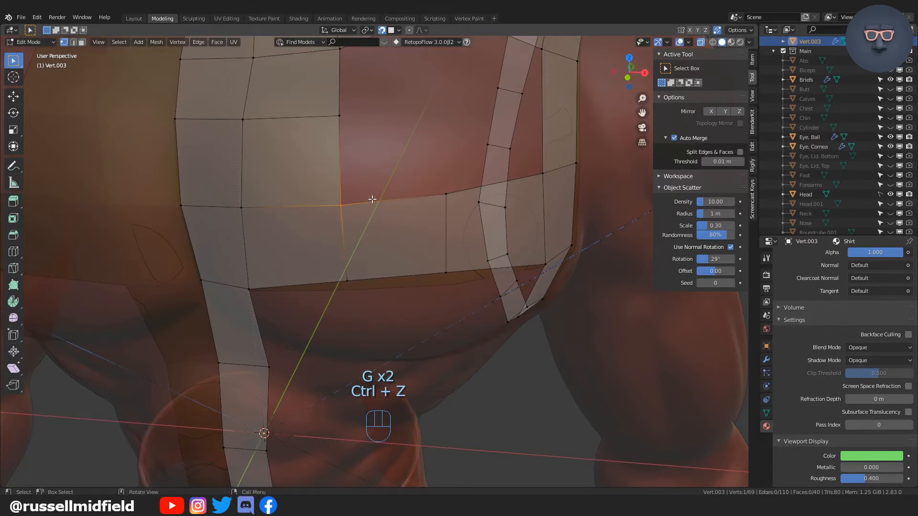
key("n")
Fill a column of faces down the abdomen beside the centre strip, from the chest band to the waistband
middle_click_drag(441, 188, 357, 148, "shift")
key("f")
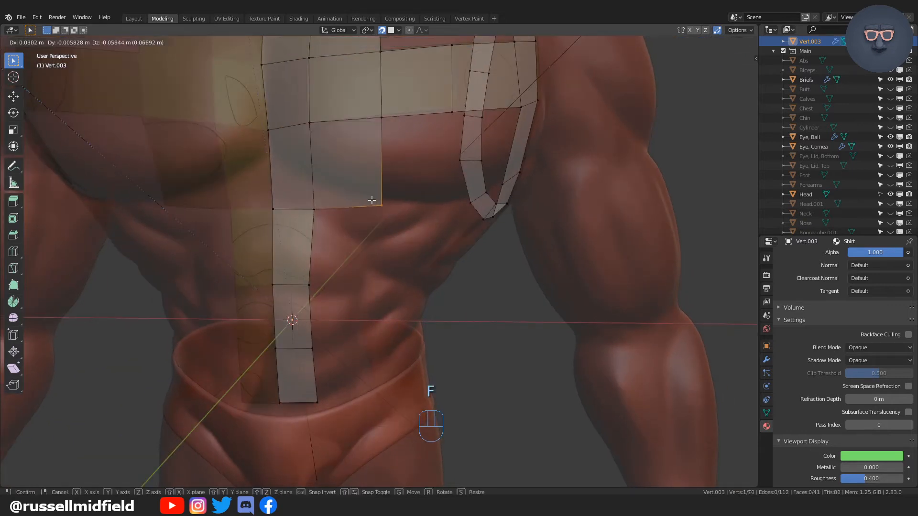
key("f")
key("f")
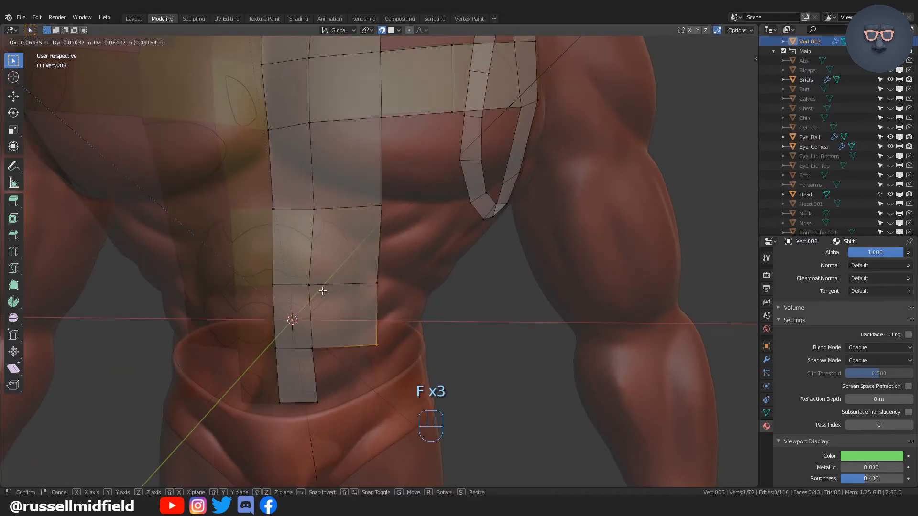
left_click(323, 291)
key("f")
left_click(309, 345)
Reposition the abdomen strip's vertices sideways to even out the widths of its columns
middle_click_drag(329, 337, 322, 298)
key("g")
left_click(385, 301)
left_click(306, 298)
key("g")
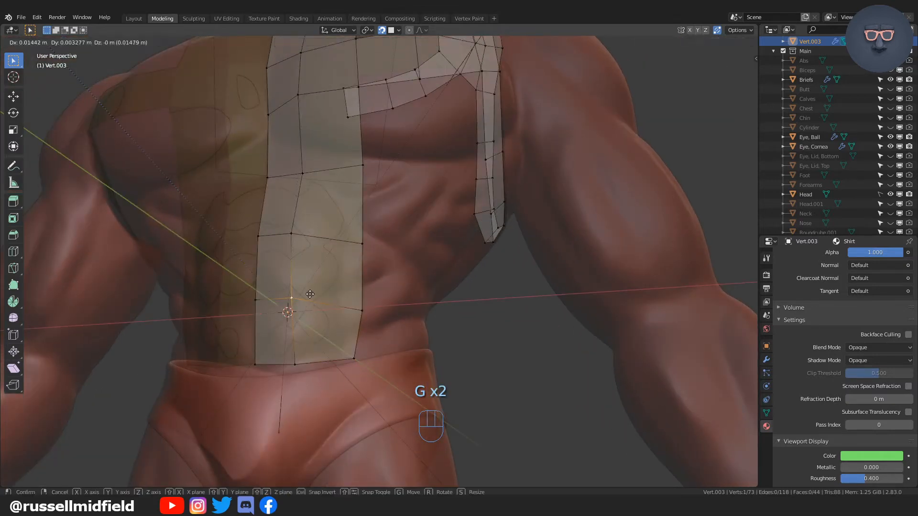
left_click(302, 299)
left_click(311, 233)
key("g")
left_click(326, 234)
Adjust vertices of the front panel and the upper chest edge below the collar to smooth the face layout
middle_click_drag(326, 234, 350, 258)
middle_click_drag(382, 211, 403, 264, "shift")
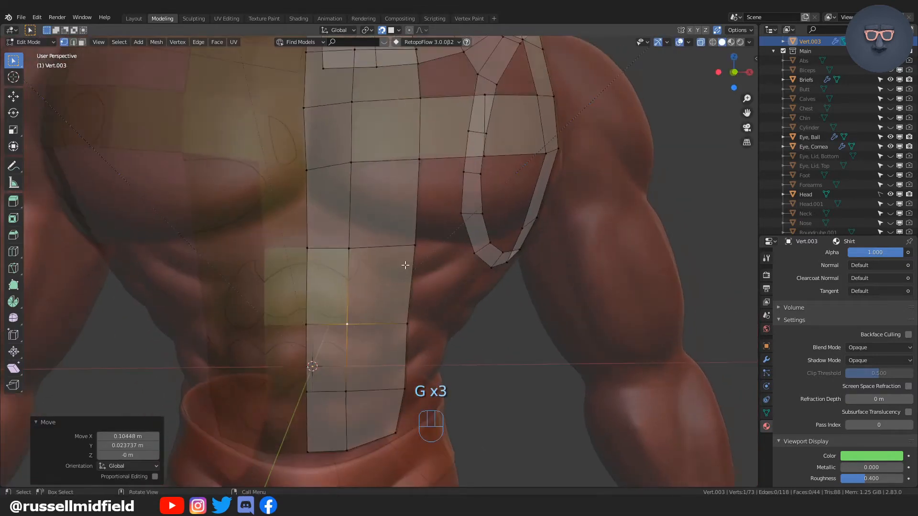
scroll(405, 235, "up", 1)
left_click(288, 143)
key("g")
left_click(289, 141)
scroll(367, 175, "down", 1)
scroll(367, 175, "down", 2)
middle_click_drag(450, 200, 419, 237)
left_click(448, 187)
key("g")
left_click(443, 190)
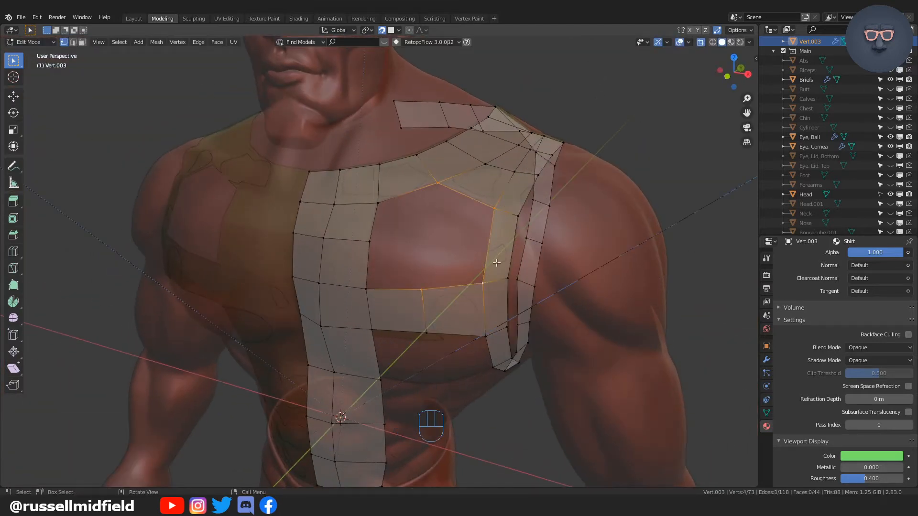
Fill the outer chest gap beside the armhole, adjust its upper corner vertex and cut an edge loop across the new face
key("f")
middle_click_drag(442, 184, 451, 191)
left_click(448, 191)
key("g")
left_click(450, 191)
key("ctrl+r")
key("ctrl+r")
left_click(444, 238)
middle_click_drag(443, 237, 437, 220)
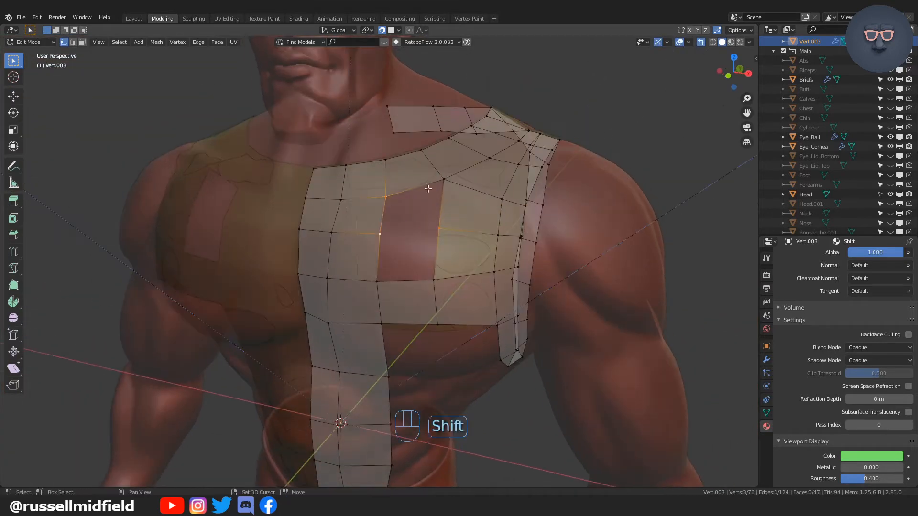
Select the whole shirt mesh, recalculate its normals outward and check the result in Object Mode
key("a")
key("shift+n")
key("Tab")
scroll(576, 240, "down", 4)
key("Tab")
scroll(478, 215, "up", 4)
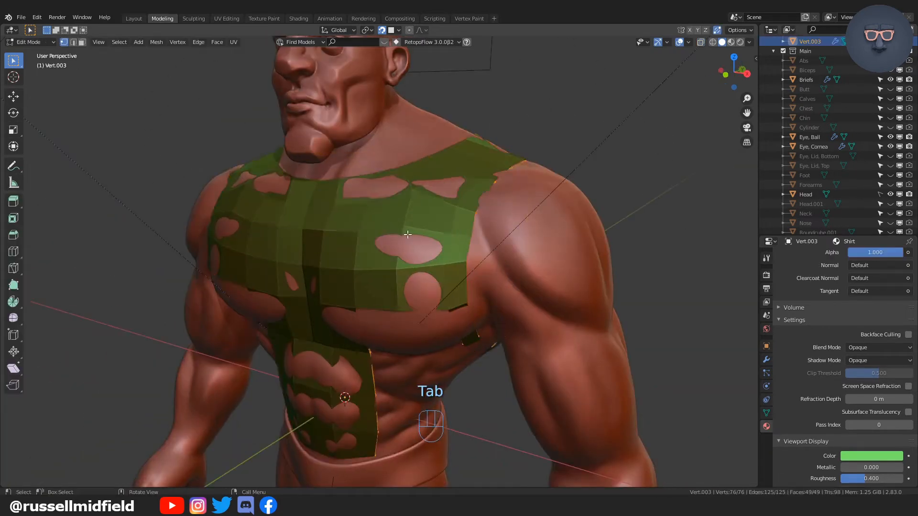
Fill another column of faces from below the chest down the outer abdomen to the waistband
key("alt+z")
left_click(391, 196)
middle_click_drag(391, 195, 397, 173)
key("f")
key("f")
left_click(432, 258)
key("f")
scroll(400, 291, "up", 4)
left_click(380, 244)
key("f")
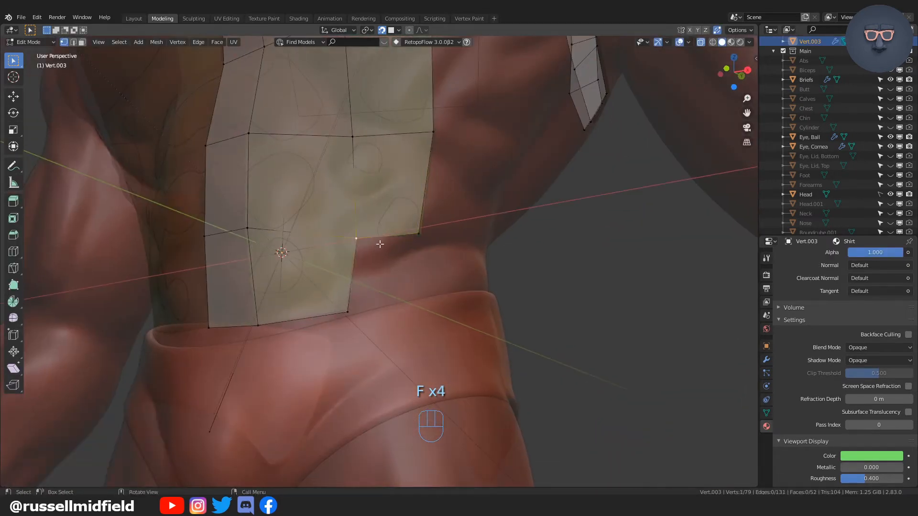
left_click(362, 234)
Fill the face beneath the outer chest and merge its corner vertex into the lower armhole strip
scroll(335, 239, "down", 4)
middle_click_drag(362, 234, 334, 282)
scroll(345, 249, "up", 3)
left_click(350, 147)
key("f")
key("g")
left_click(472, 217)
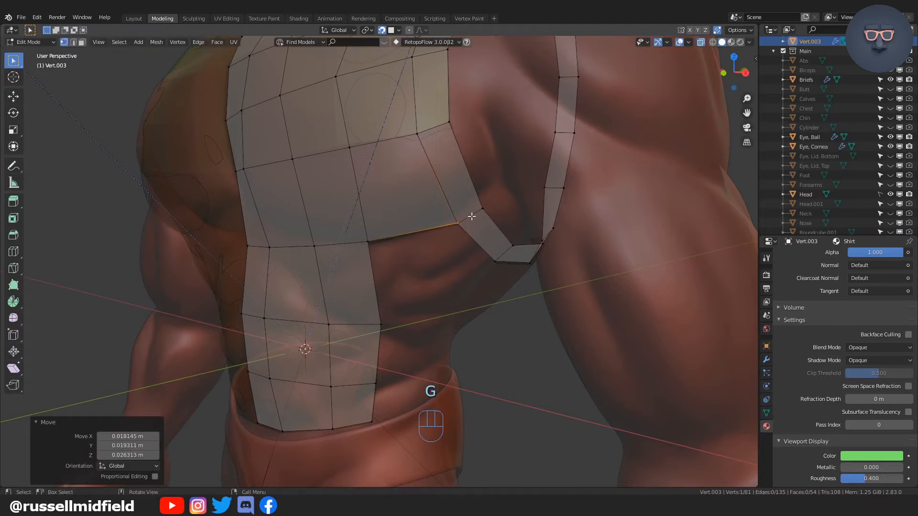
key("g")
left_click(471, 240)
Fill faces along the side of the abdomen below the armhole strip and place their outer vertices
middle_click_drag(471, 239, 464, 161, "shift")
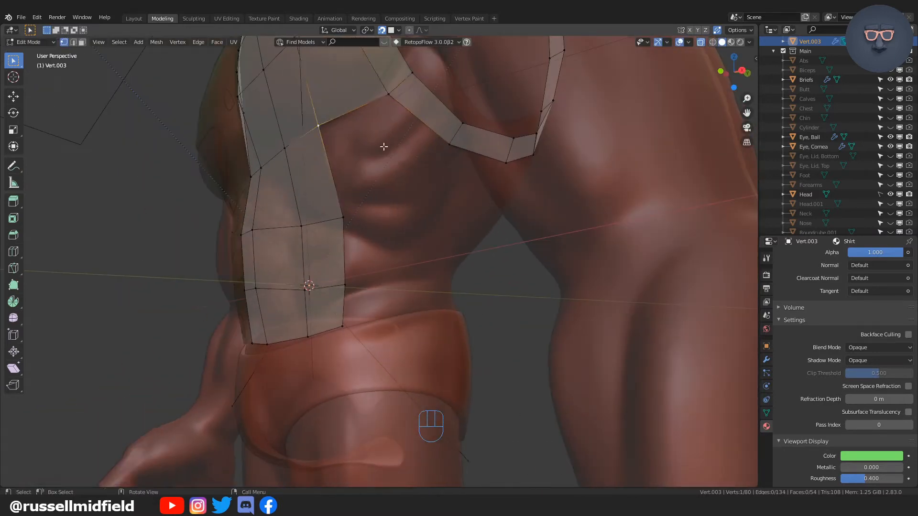
key("f")
left_click(386, 210)
middle_click_drag(387, 210, 406, 210)
left_click(385, 274)
middle_click_drag(386, 274, 367, 279)
Add another face over the ribs and reposition its vertex on the body surface with X-ray switched off
key("f")
left_click(412, 164)
middle_click_drag(412, 164, 382, 158)
key("g")
key("ctrl+z")
key("alt+z")
middle_click_drag(422, 195, 421, 163)
key("g")
left_click(453, 178)
key("alt+z")
Fill the next face beneath the armpit and move its corner vertex along the side toward the back
key("f")
left_click(422, 170)
key("g")
left_click(506, 135)
key("alt+z")
key("g")
key("alt+z")
middle_click_drag(507, 135, 418, 230)
Fill faces down the side of the waist below the armpit, extending the panel toward the back
key("f")
left_click(401, 174)
key("alt+z")
key("f")
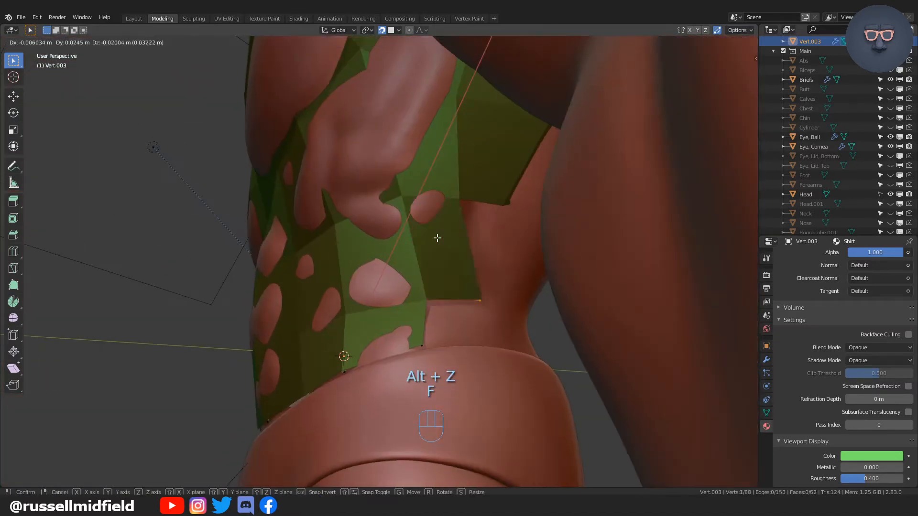
key("alt+z")
Fill faces around the side onto the lower back down to the waistband and adjust their corner vertices
middle_click_drag(512, 325, 418, 166)
key("g")
left_click(418, 166)
key("g")
key("f")
left_click(403, 230)
key("f")
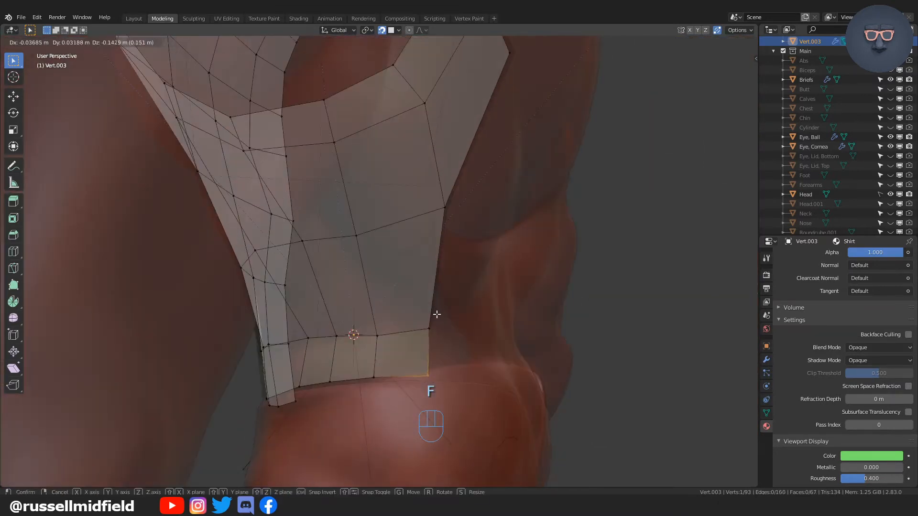
left_click(437, 316)
Fill a column of faces up the back beside the armhole strip until it meets the shoulder faces
mouse_move(436, 316)
middle_mouse_down("shift")
mouse_move(427, 275)
mouse_move(425, 325)
middle_mouse_up("shift")
key("f")
left_click(394, 268)
middle_click_drag(393, 268, 421, 280)
key("f")
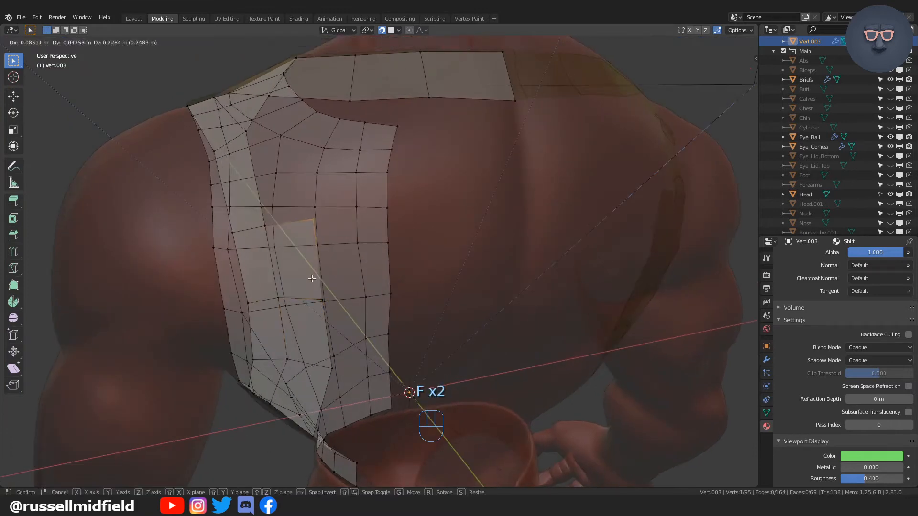
left_click(314, 278)
middle_click_drag(314, 279, 392, 373)
key("f")
left_click(410, 307)
Fill faces across the upper back from the armhole panel to the centre strip and place the new corner vertices
middle_click_drag(409, 307, 411, 228, "shift")
key("f")
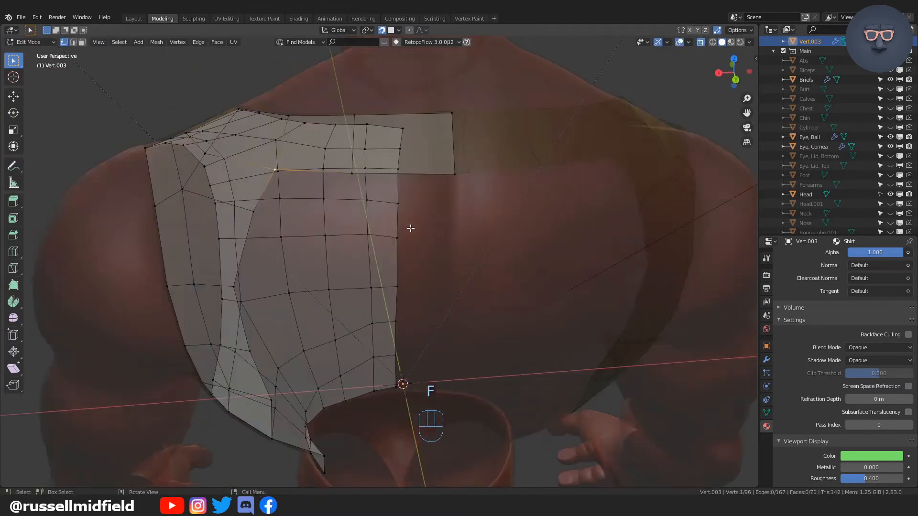
left_click(384, 187)
middle_click_drag(384, 187, 377, 166)
left_click(453, 144)
key("f")
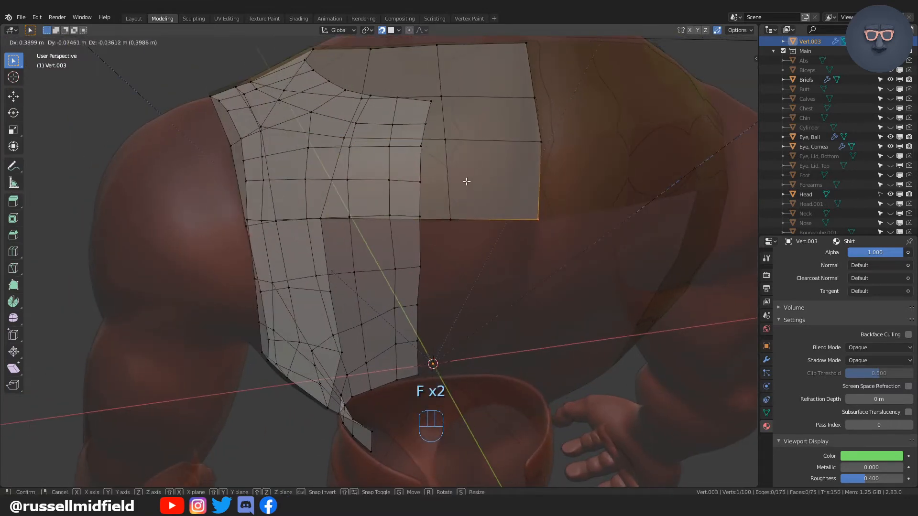
left_click(465, 181)
Adjust a vertex along the open back edge and fill the next row of faces toward the centre of the back
left_click(332, 219)
key("g")
left_click(343, 220)
middle_click_drag(370, 248, 377, 237)
left_click(377, 167)
key("f")
key("f")
left_click(425, 201)
Fill further faces down the middle of the back and adjust their corner vertices against the body
key("alt+z")
middle_click_drag(438, 200, 453, 89, "shift")
key("alt+z")
key("f")
left_click(469, 131)
key("g")
key("f")
middle_click_drag(542, 215, 486, 191)
key("f")
key("f")
left_click(457, 145)
Fill the remaining faces of the lower back until the panel joins the waist and centre faces
middle_click_drag(457, 146, 408, 236)
key("f")
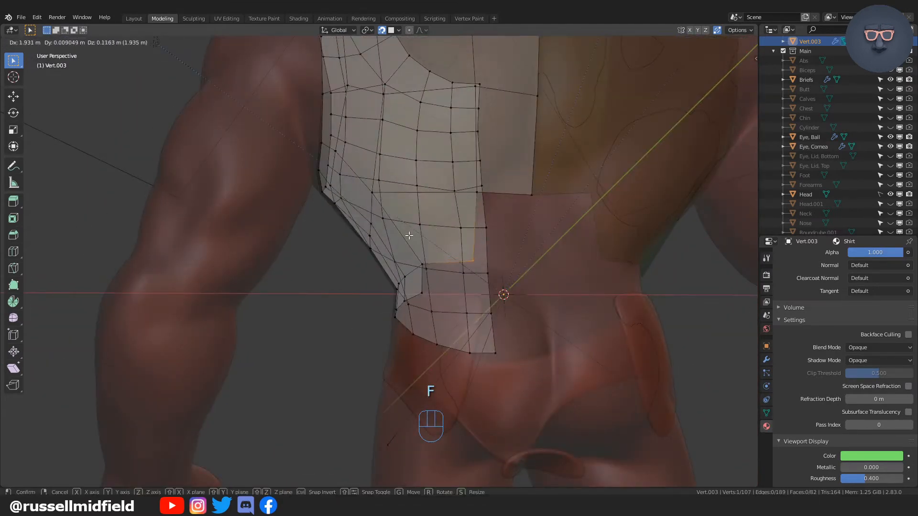
left_click(408, 236)
key("f")
left_click(497, 204)
middle_click_drag(497, 204, 572, 244)
key("f")
left_click(510, 273)
key("f")
left_click(538, 272)
Return to Object Mode, shade the shirt smooth and add a Subdivision Surface modifier
middle_click_drag(538, 272, 611, 220)
scroll(550, 291, "down", 3)
key("Tab")
key("q")
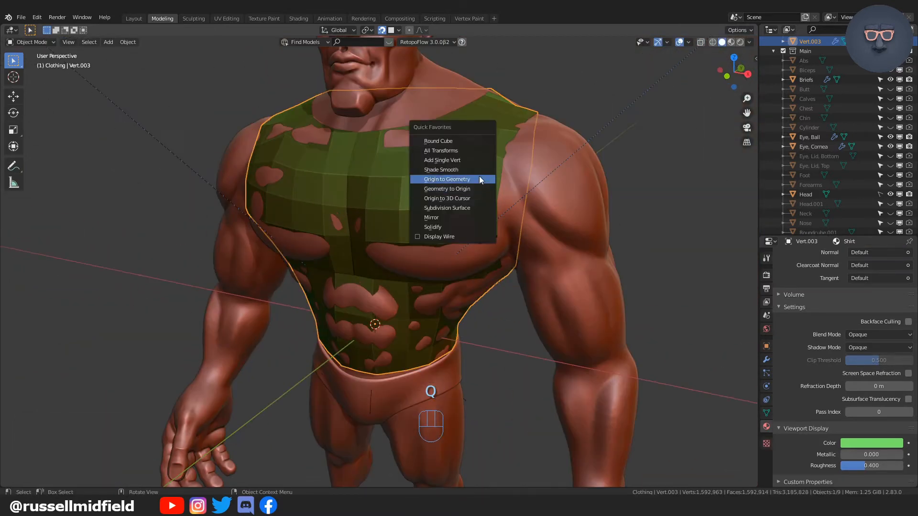
left_click(479, 171)
left_click(476, 210)
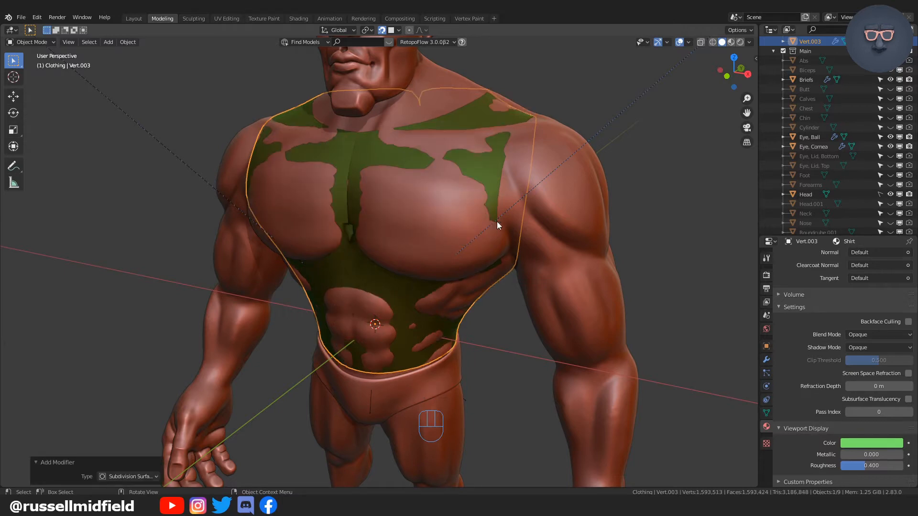
Add a Solidify modifier to the shirt, followed by a second Subdivision Surface modifier
middle_click_drag(497, 222, 598, 239)
left_click(767, 360)
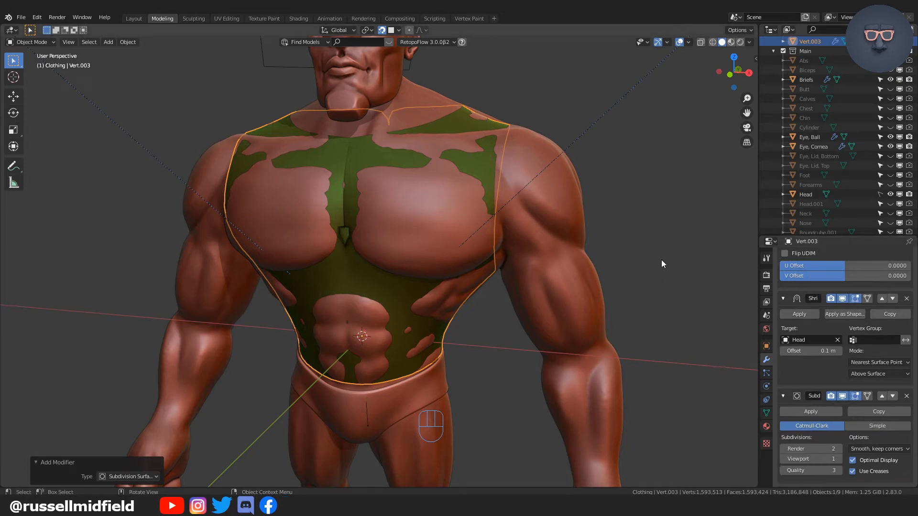
scroll(808, 280, "up", 10)
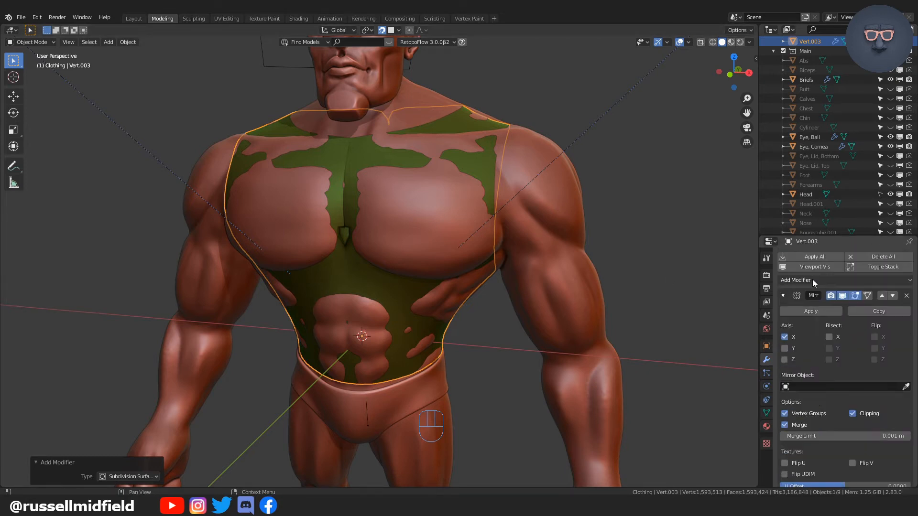
left_click(813, 279)
left_click(721, 436)
scroll(837, 407, "down", 2)
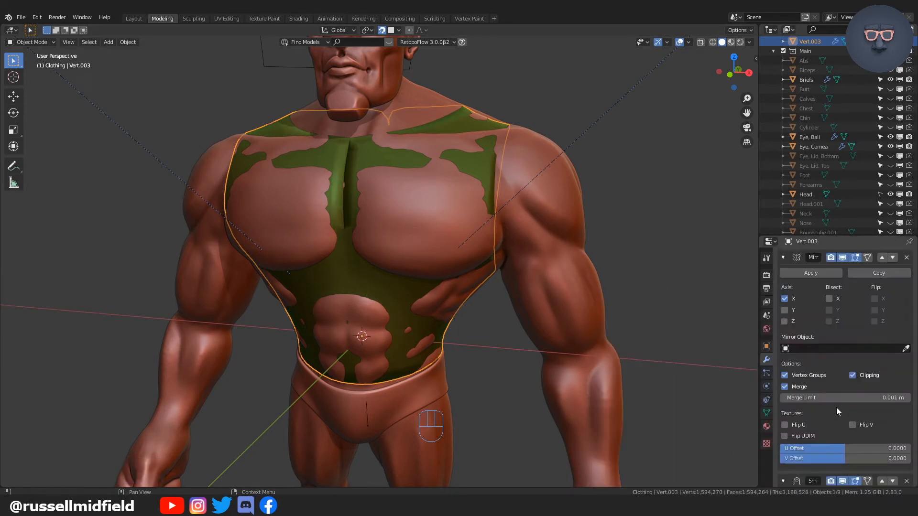
scroll(836, 408, "up", 4)
left_click(820, 279)
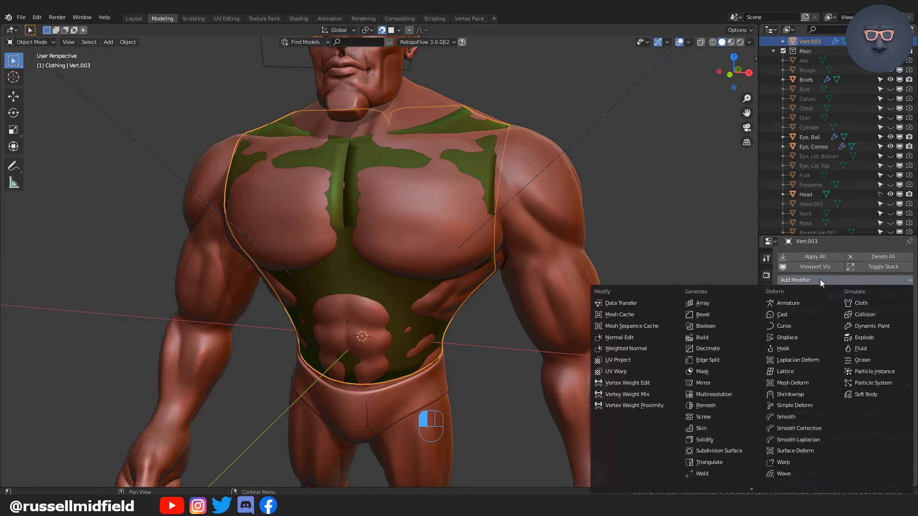
left_click(747, 452)
Set the shirt's Solidify thickness to -0.49 m
scroll(882, 397, "down", 18)
left_click(881, 397)
scroll(882, 397, "up", 5)
scroll(881, 395, "down", 2)
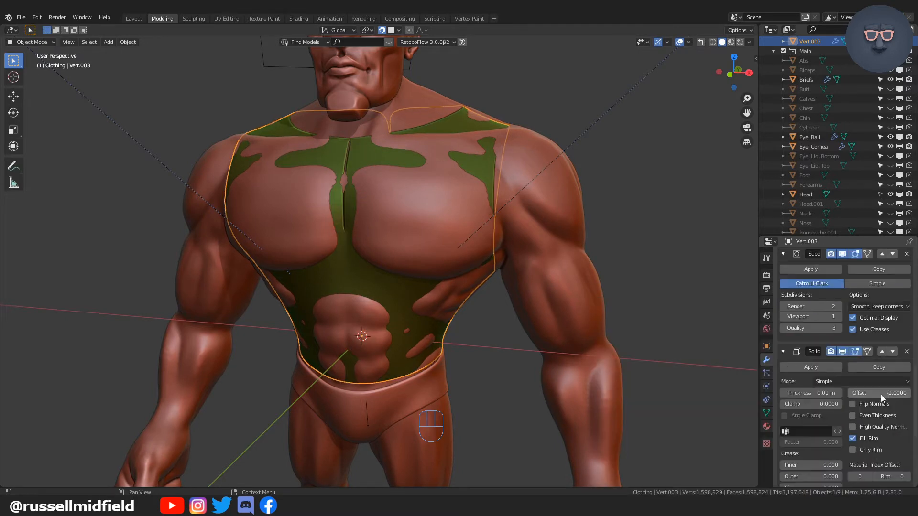
left_click_drag(813, 393, 799, 393)
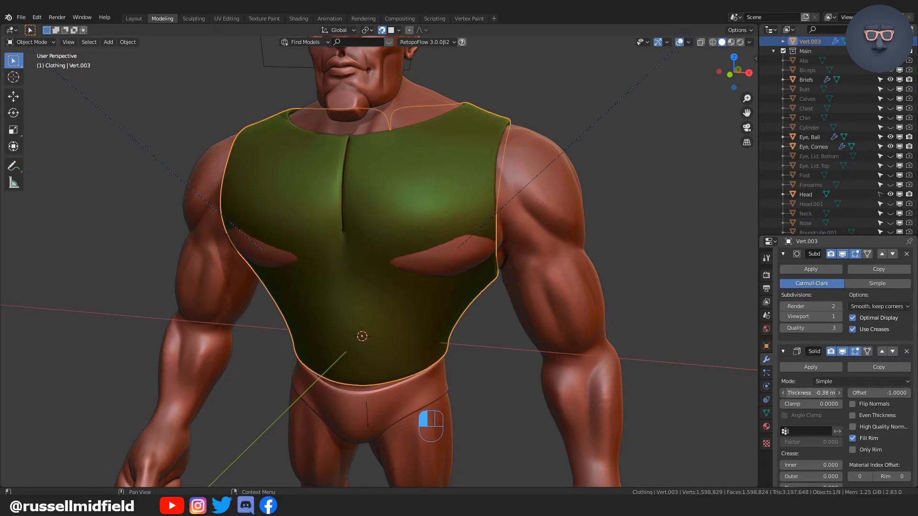
Edit the shirt mesh and reposition the neckline's centre-front vertex toward the mirror seam with Mirror clipping enabled
scroll(598, 334, "up", 8)
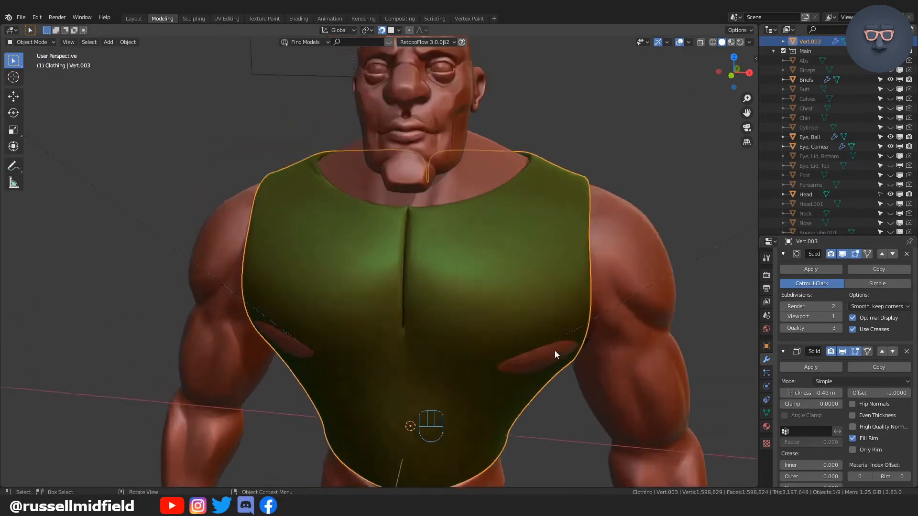
key("Tab")
middle_click_drag(474, 266, 463, 286, "shift")
key("alt+z")
middle_click_drag(442, 247, 426, 212)
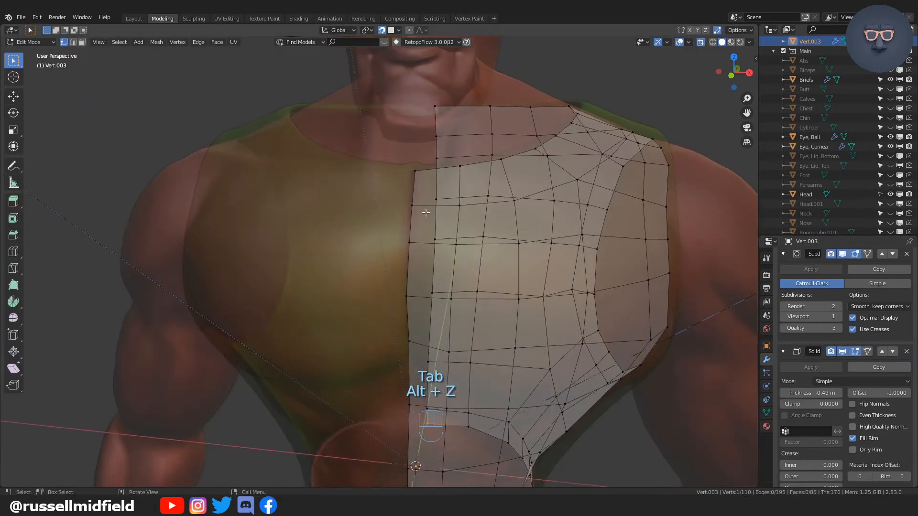
scroll(416, 177, "up", 1)
left_click(446, 167)
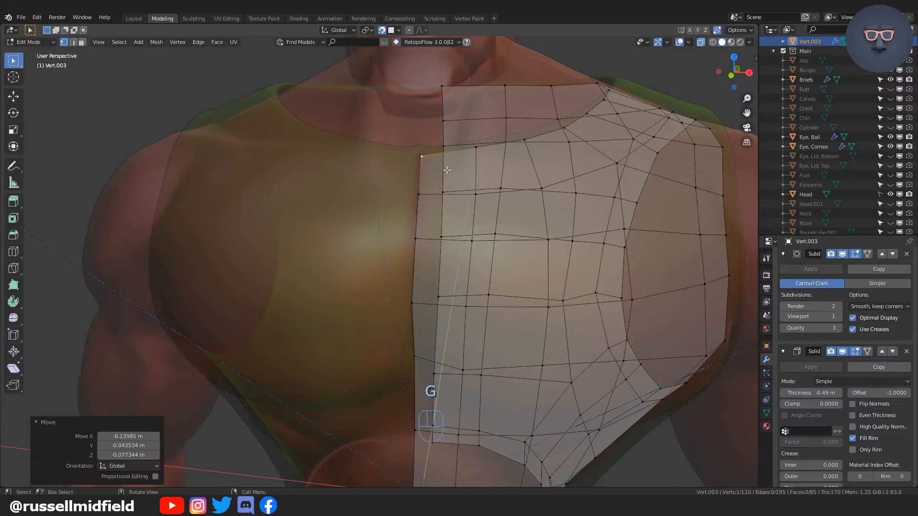
scroll(859, 325, "up", 8)
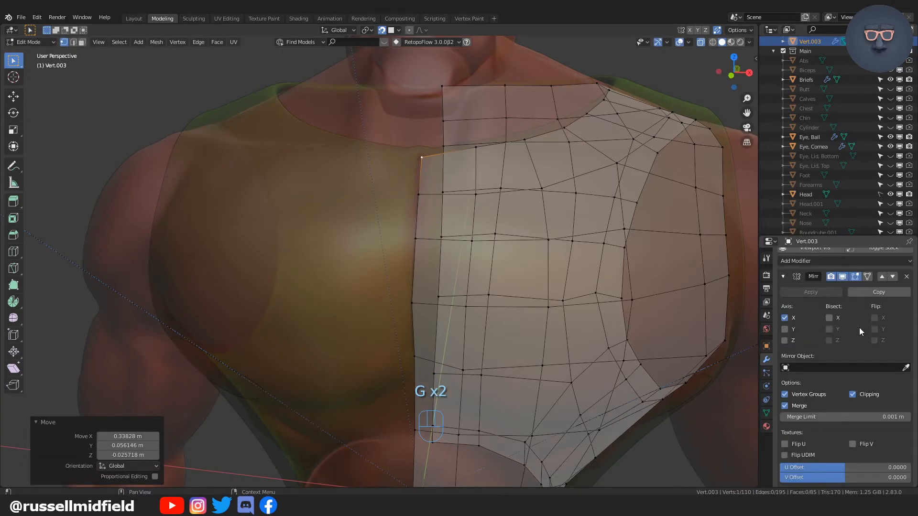
key("g")
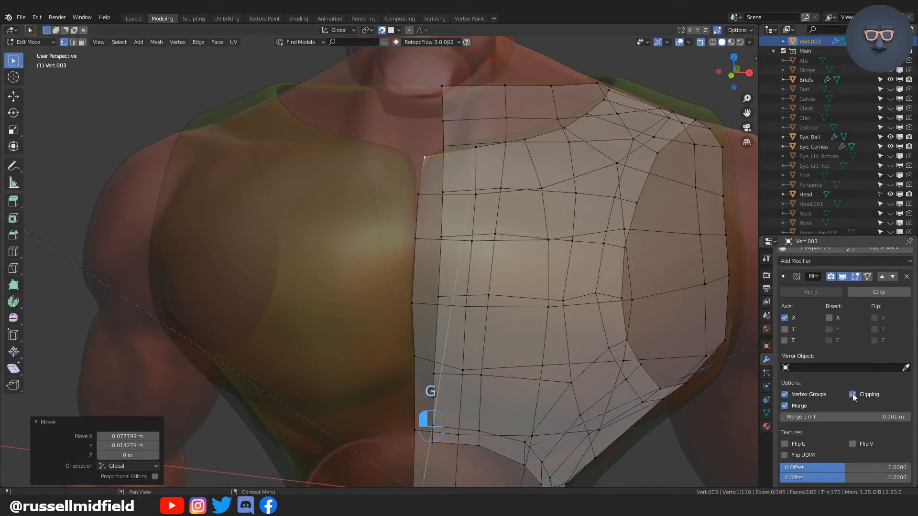
Move the centre-front vertices down the chest onto the mirror seam to close the gap in the shirt
middle_click_drag(435, 174, 437, 227)
scroll(437, 228, "up", 2)
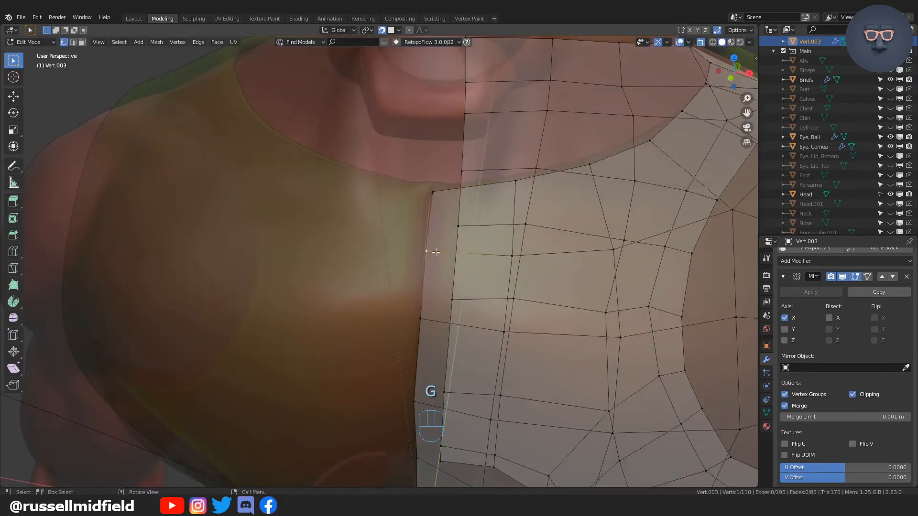
left_click(455, 318)
scroll(431, 310, "down", 5, "shift")
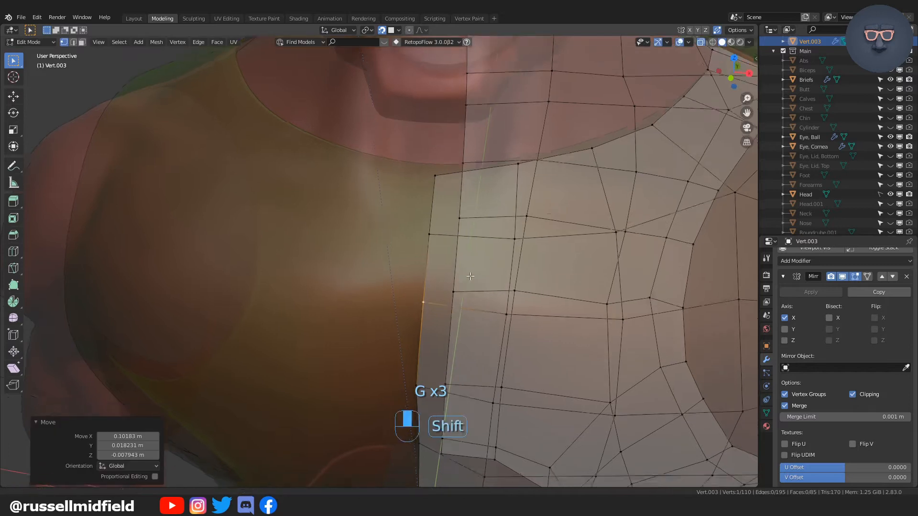
key("alt+z")
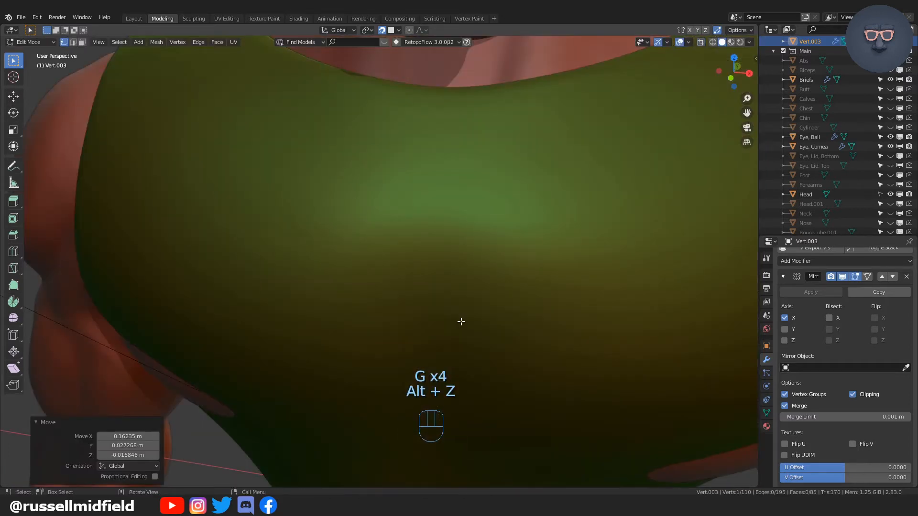
scroll(461, 306, "down", 4)
scroll(476, 328, "down", 4)
Move the upper centre-back vertices onto the mirror seam to close the split below the nape
middle_click_drag(476, 328, 431, 337)
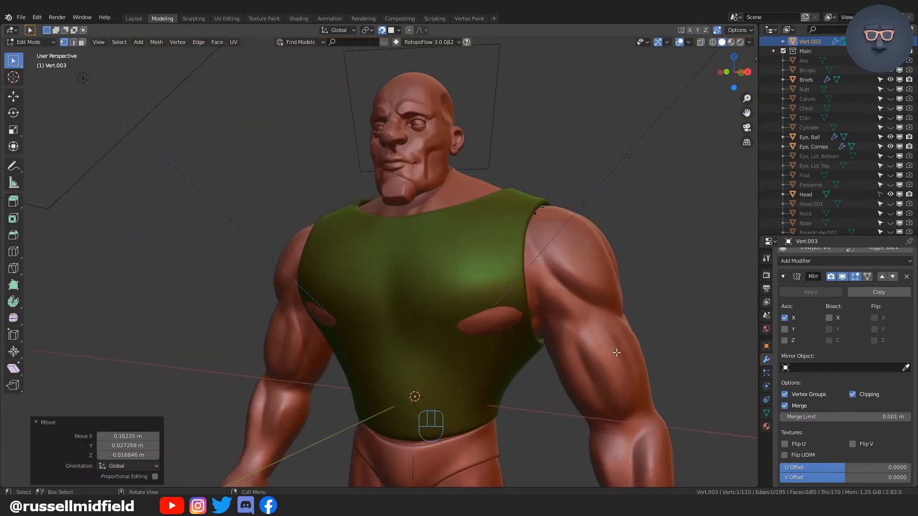
middle_click_drag(617, 352, 448, 364)
scroll(448, 364, "up", 3, "shift")
scroll(457, 375, "up", 6)
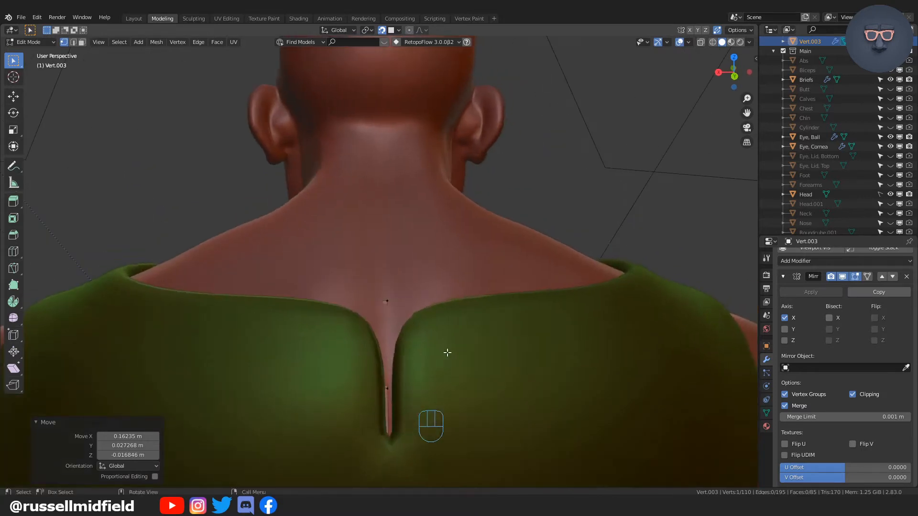
key("alt+z")
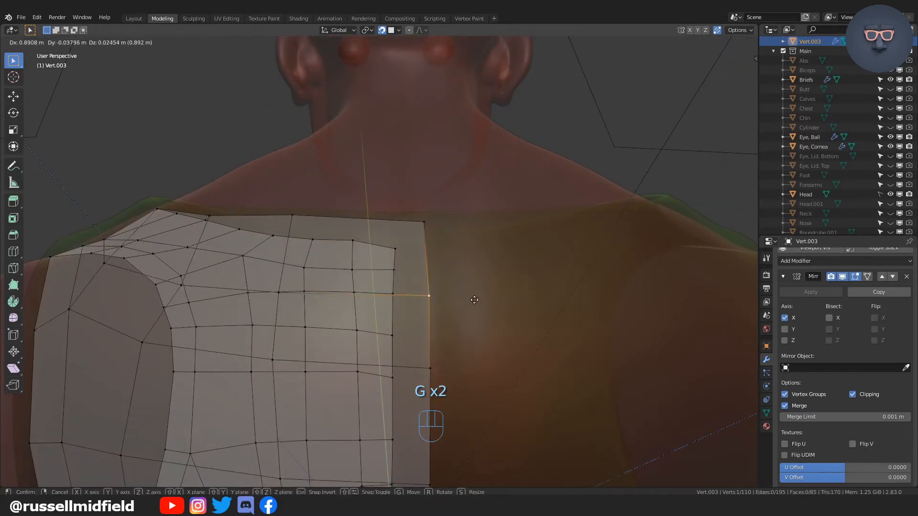
key("alt+z")
scroll(521, 367, "down", 3)
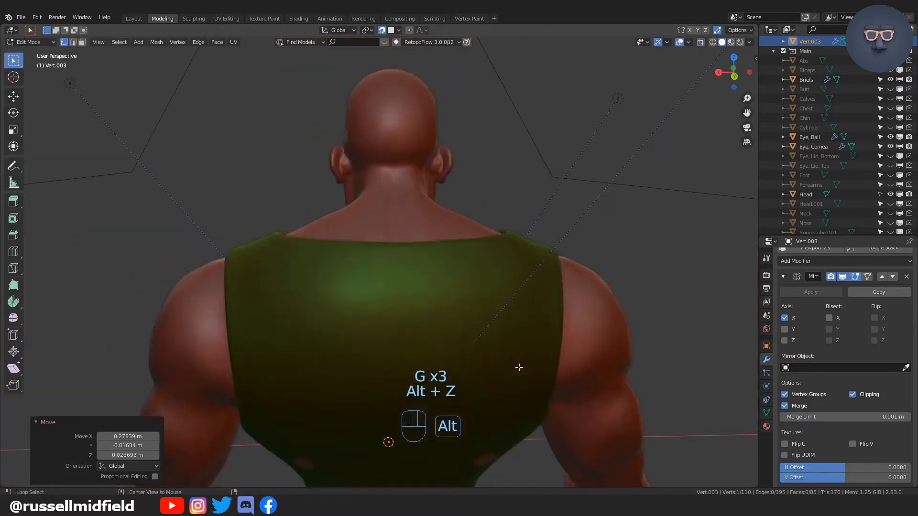
middle_click_drag(518, 368, 662, 299)
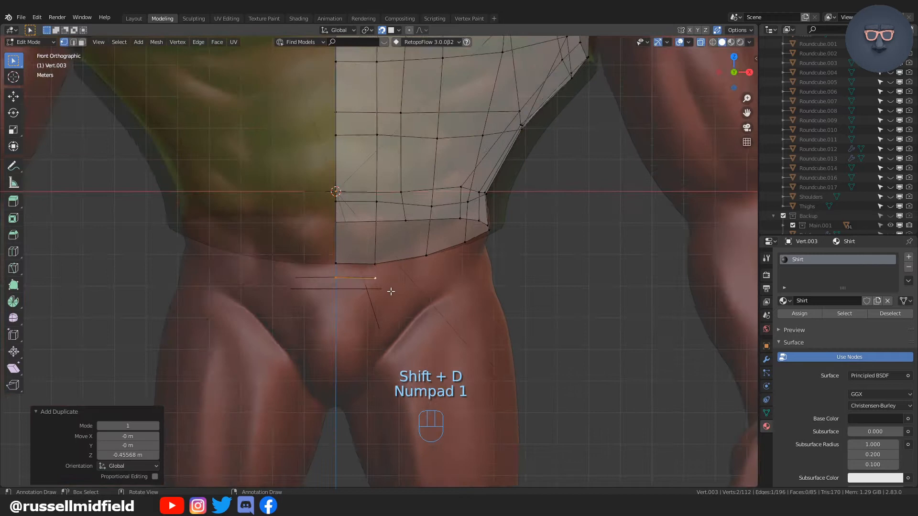
Move the duplicated front edge closer beneath the shirt hem and start extruding its outer vertex toward the hip
scroll(391, 291, "up", 4)
key("g")
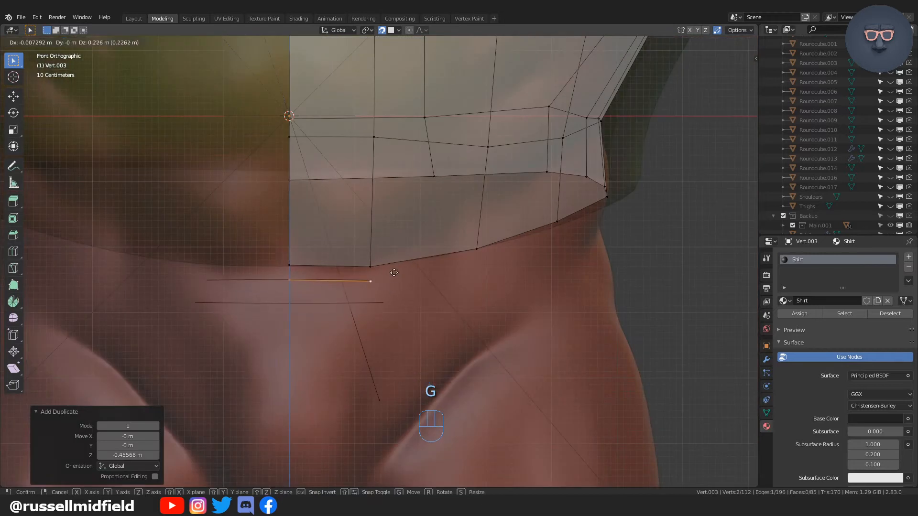
left_click(636, 272)
key("e")
middle_click_drag(635, 271, 436, 299)
key("e")
key("e")
key("ctrl+z")
key("ctrl+z")
key("ctrl+z")
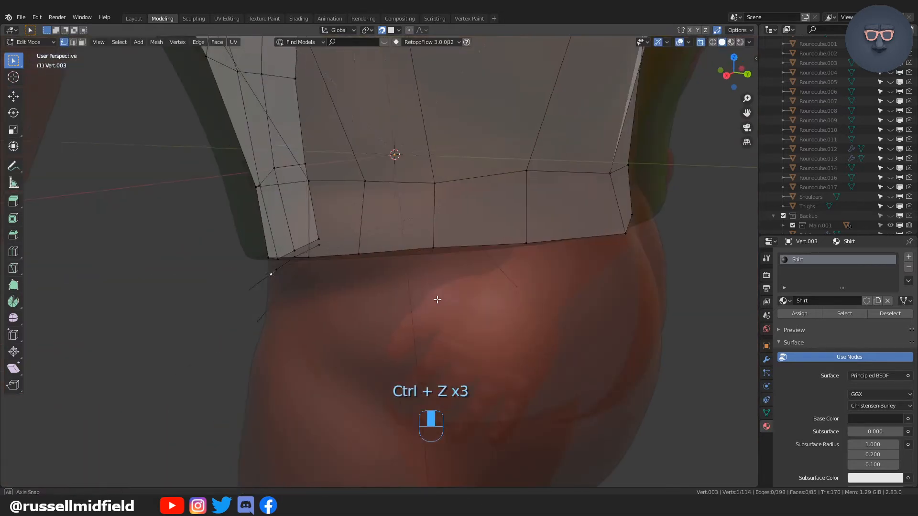
key("e")
left_click(387, 285)
middle_click_drag(387, 285, 416, 279)
key("ctrl+z")
key("ctrl+z")
Extrude the waist line's end vertex along the side of the hip just beneath the shirt hem
key("alt+z")
key("e")
left_click(373, 271)
key("alt+z")
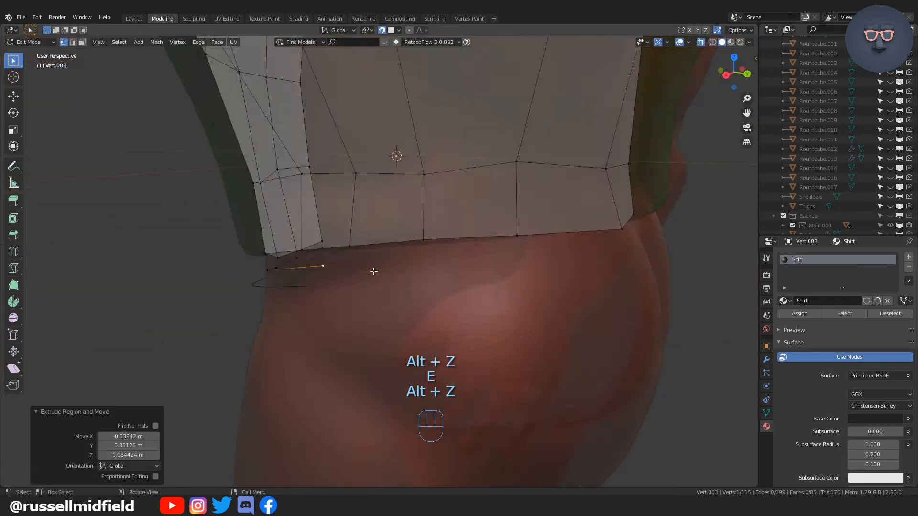
scroll(389, 273, "up", 3)
left_click(630, 243)
middle_click_drag(629, 243, 541, 304)
Extrude the waist line around the lower back and move its end vertex onto the body's centre line
key("e")
key("e")
key("e")
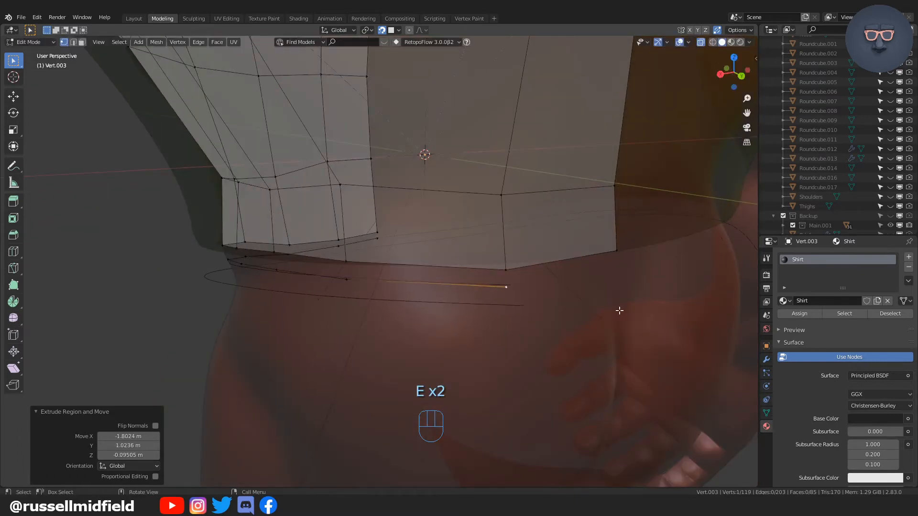
left_click(619, 311)
middle_click_drag(619, 312, 347, 235)
key("g")
left_click(347, 235)
Extrude the front waist edge downward over the pelvis as a strip of faces in front view
key("KP_1")
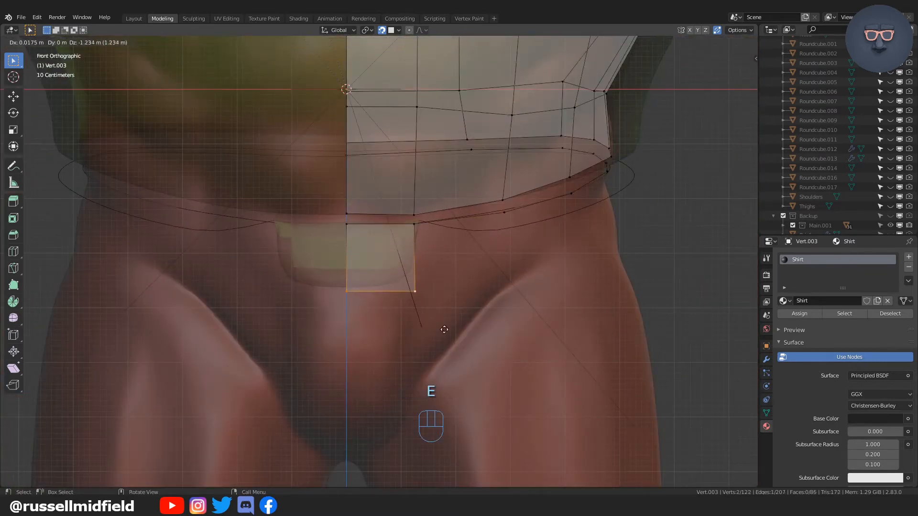
left_click(444, 330)
key("e")
key("e")
Rotate and reposition the strip's lower edges and vertices so it follows the front of the crotch
middle_click_drag(444, 330, 506, 176, "shift")
key("r")
key("g")
left_click(473, 154)
key("r")
key("g")
left_click(496, 162)
key("g")
left_click(420, 205)
key("g")
Extrude the strip's lower edge in segments beneath the crotch and between the legs
left_click(407, 211, "shift")
key("e")
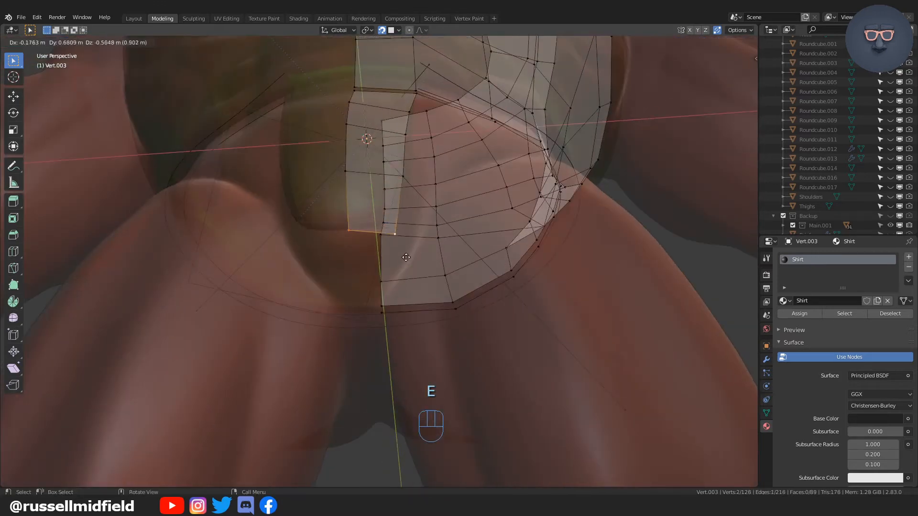
left_click(406, 257)
middle_click_drag(406, 258, 440, 256)
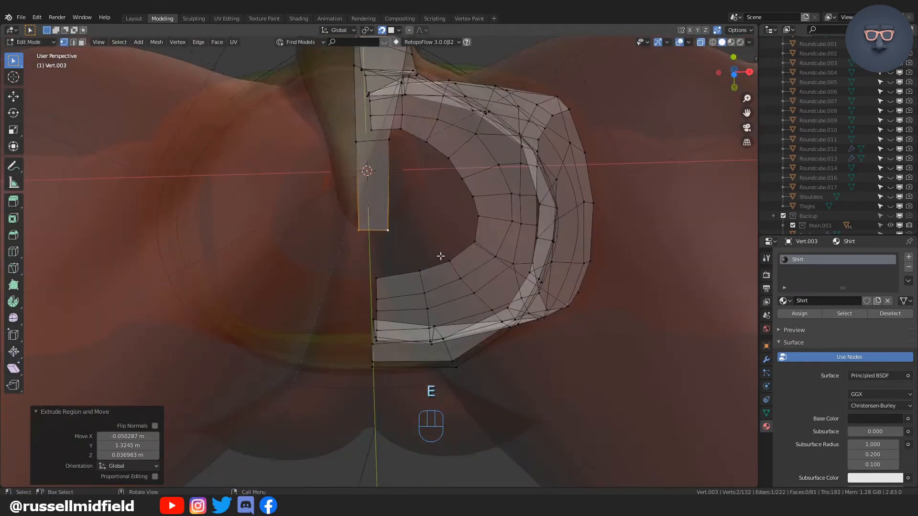
key("e")
left_click(428, 256)
Extrude the strip's end edge from beneath the crotch toward the buttocks
key("alt+z")
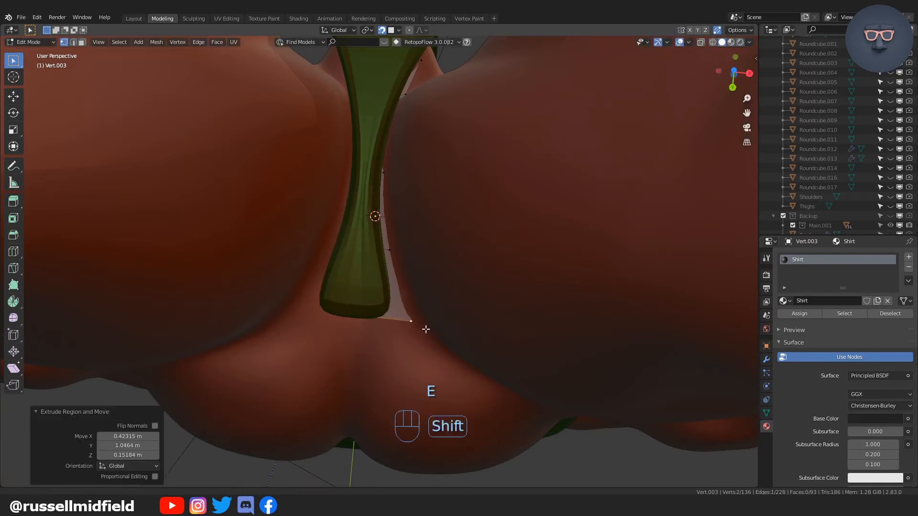
middle_click_drag(426, 329, 427, 275, "shift")
key("e")
left_click(429, 244)
Move the outer corner vertices at the strip's rear end so it widens under the buttocks
middle_click_drag(429, 244, 307, 316)
left_click(330, 315)
key("g")
left_click(370, 307)
key("alt+z")
key("g")
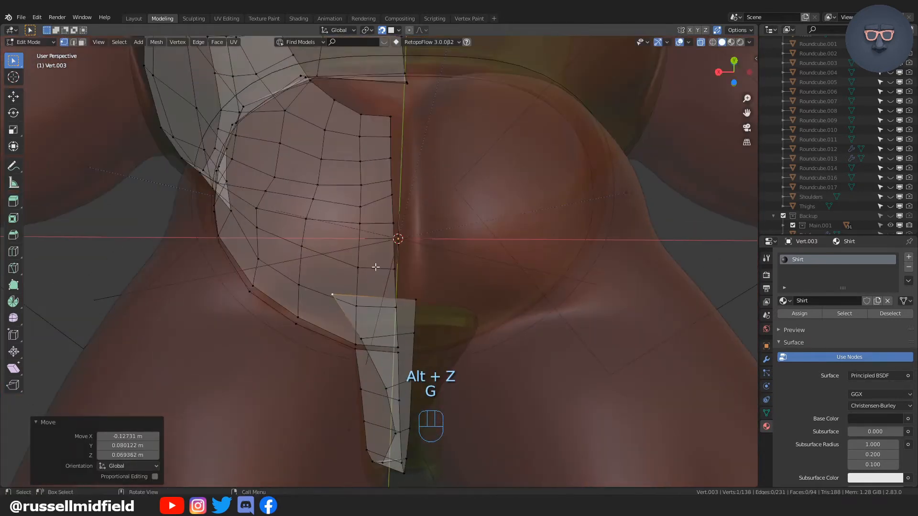
Select the strip's rear end edge and extrude it up the back of the buttocks
left_click(416, 299, "shift")
middle_click_drag(415, 300, 414, 330)
key("alt+z")
key("e")
left_click(415, 261)
Extrude the rear strip further up between the buttocks until it nears the waist line
middle_click_drag(415, 261, 389, 277)
key("alt+z")
key("alt+z")
key("e")
left_click(415, 181)
left_click(409, 476)
key("alt+z")
middle_click_drag(415, 98, 416, 115)
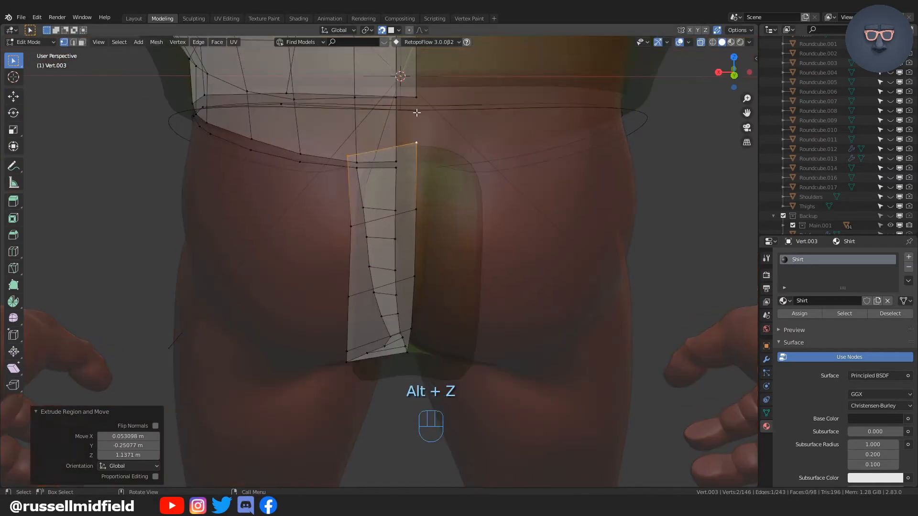
Fill a face between the rear strip's upper end and the waist, then undo the last vertex move
left_click(417, 117)
left_click(429, 153, "shift")
key("f")
middle_click_drag(432, 152, 436, 160)
left_click(315, 138, "shift")
key("g")
left_click(357, 165)
middle_click_drag(356, 165, 401, 263)
key("ctrl+z")
Add two loop cuts to the rear strip behind the buttocks
key("ctrl+r")
double_click(380, 217)
scroll(376, 173, "down", 5)
key("ctrl+r")
double_click(355, 173)
middle_click_drag(354, 174, 402, 225)
Fill the missing face at the rear strip's upper end below the waist
scroll(402, 233, "up", 6)
left_click(403, 228)
left_click(412, 278, "shift")
key("f")
scroll(444, 270, "down", 3)
key("Tab")
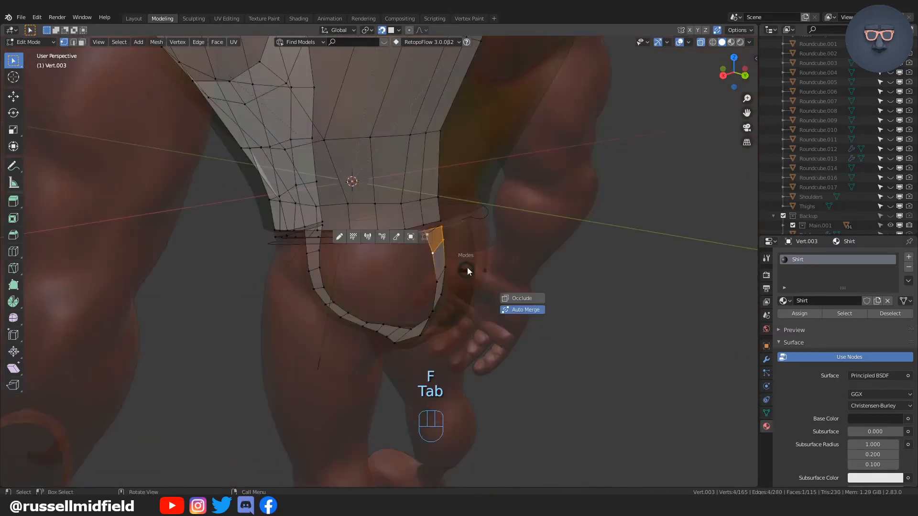
middle_click_drag(467, 268, 455, 338)
key("q")
key("Tab")
key("alt+z")
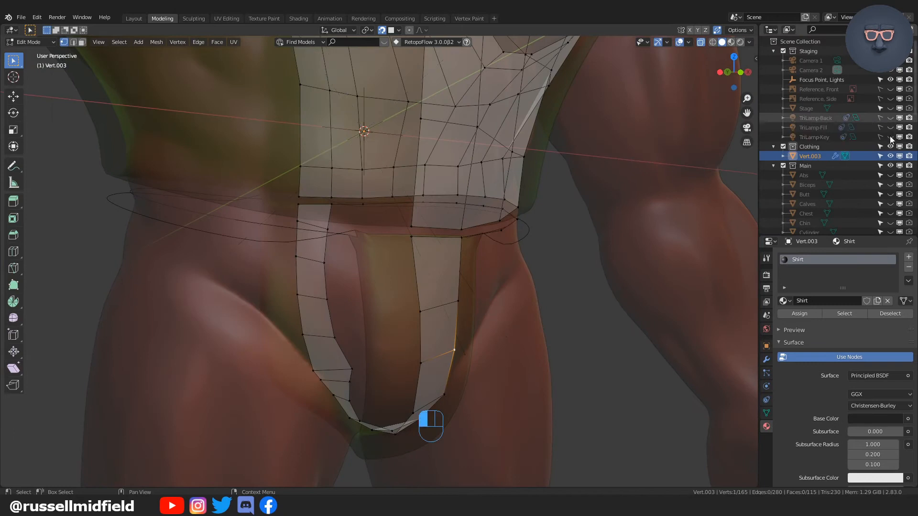
Fill a face sideways from the front panel's upper edge to begin the waistband toward the hip
middle_click_drag(655, 301, 624, 304)
middle_click_drag(624, 304, 569, 236, "shift")
scroll(570, 236, "up", 1)
middle_click_drag(531, 213, 440, 201)
left_click(319, 196)
key("f")
left_click(387, 222)
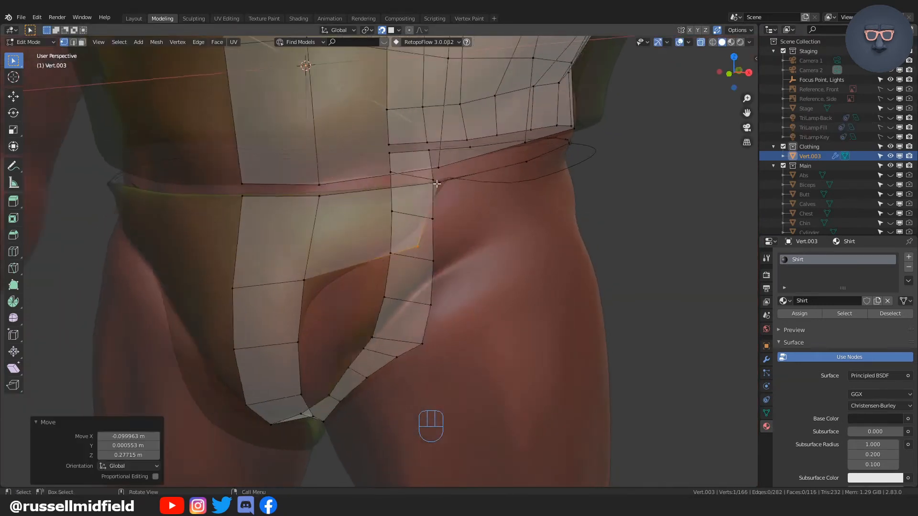
Fill another waistband face toward the hip and undo the surplus edits
left_click(437, 184)
key("f")
middle_click_drag(531, 215, 435, 197)
key("f")
key("ctrl+z")
key("ctrl+z")
Extrude the waistband's lower corner vertex around the hip toward the back
middle_click_drag(469, 230, 555, 206)
key("alt+z")
key("e")
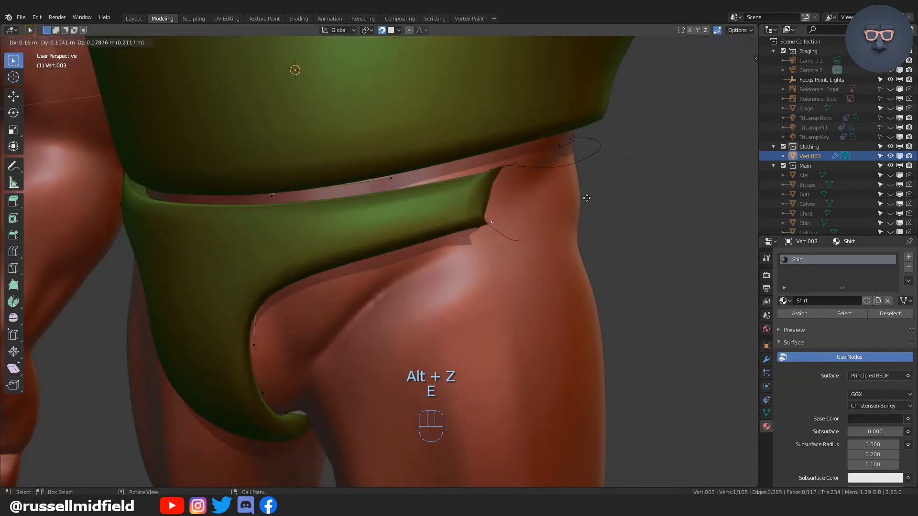
left_click(634, 184)
middle_click_drag(634, 185, 469, 229)
scroll(450, 196, "up", 3)
key("g")
key("e")
left_click(722, 175)
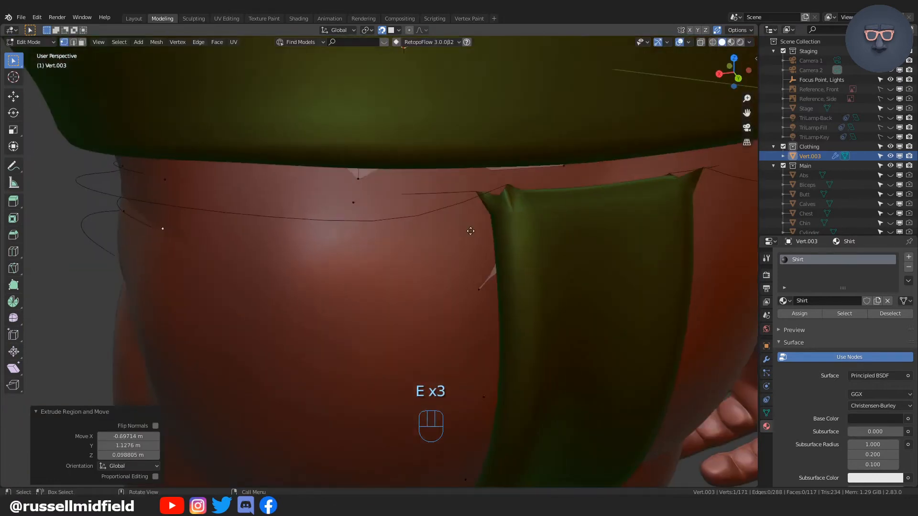
Extrude the waistband's lower edge on to the rear strip and adjust its end vertex
key("e")
left_click(343, 254)
key("alt+z")
key("g")
left_click(386, 199, "shift")
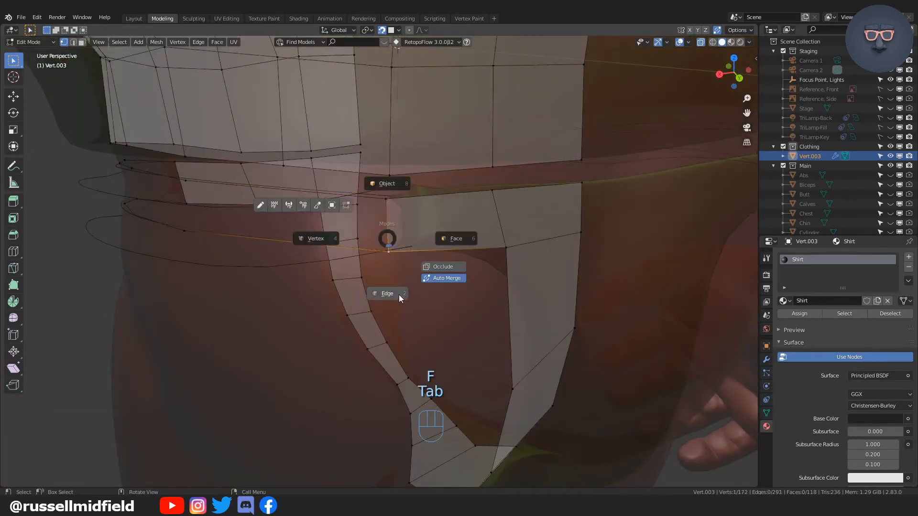
Fill the row of waistband faces around the hip between its upper and lower edges
left_click(399, 295)
key("f")
key("f")
key("f")
key("f")
key("f")
key("f")
middle_click_drag(526, 248, 483, 342)
key("Tab")
left_click(429, 209)
key("Tab")
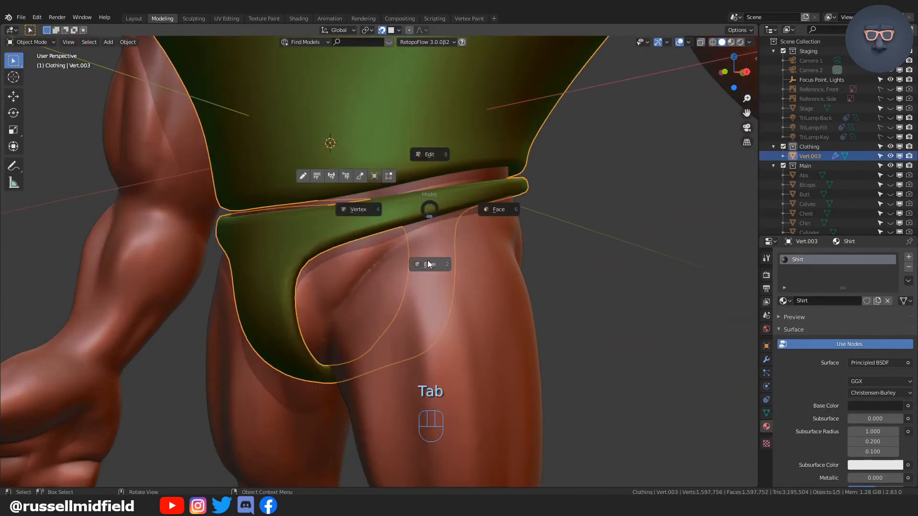
Reposition the front panel's corner vertex at the leg opening and fill a face beside it
left_click(429, 264)
key("alt+z")
middle_click_drag(429, 264, 404, 250)
key("g")
left_click(456, 211)
key("g")
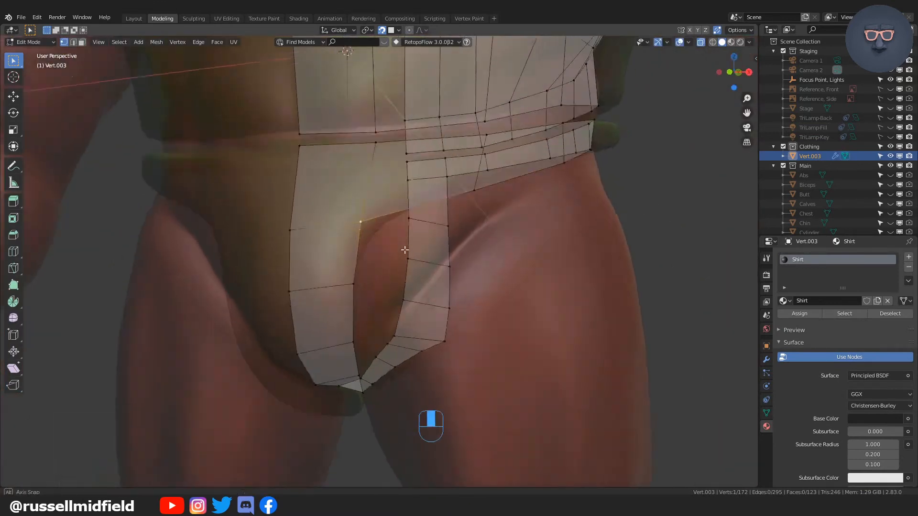
key("f")
left_click(364, 280)
Fill another face down the front panel's outer side and move its new vertex to follow the leg opening
middle_click_drag(363, 280, 421, 196)
key("g")
left_click(426, 263)
key("f")
key("g")
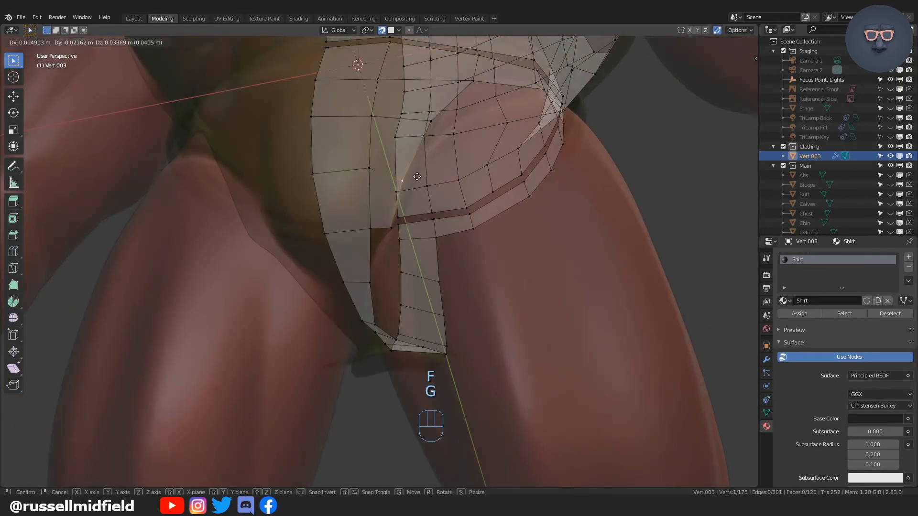
left_click(385, 220)
Fill two more faces along the leg opening and reposition the newest vertex
middle_click_drag(385, 220, 422, 168)
key("f")
key("f")
left_click(423, 207)
key("g")
middle_click_drag(424, 207, 588, 207)
left_click(560, 210)
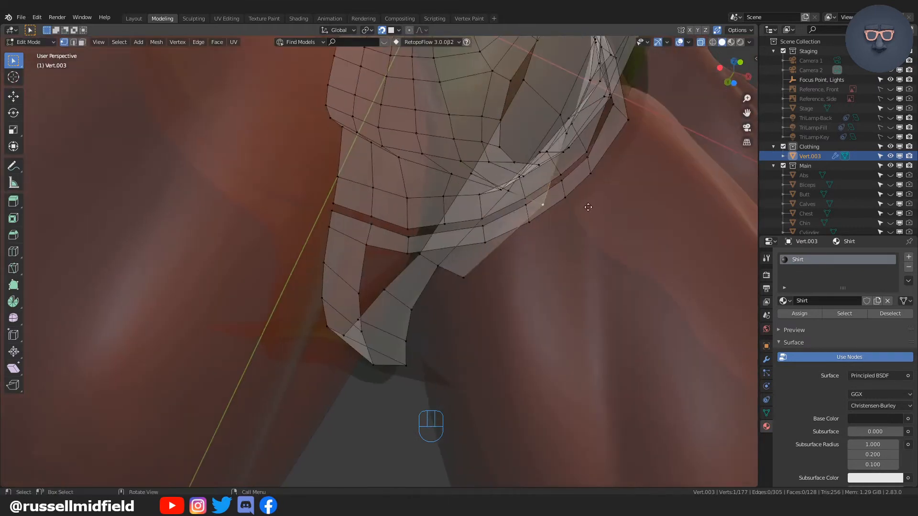
key("e")
key("ctrl+z")
key("ctrl+z")
key("ctrl+z")
Fill a run of faces along the strip's outer edge near the crotch to widen the garment underneath
middle_click_drag(469, 276, 399, 365)
key("f")
left_click(456, 312)
key("f")
left_click(338, 327)
key("f")
middle_click_drag(338, 327, 395, 256)
key("f")
key("f")
Move the outer vertices of the widened underside strip to shape the lower leg opening
key("g")
left_click(364, 330)
key("g")
middle_click_drag(349, 383, 378, 330)
key("g")
key("g")
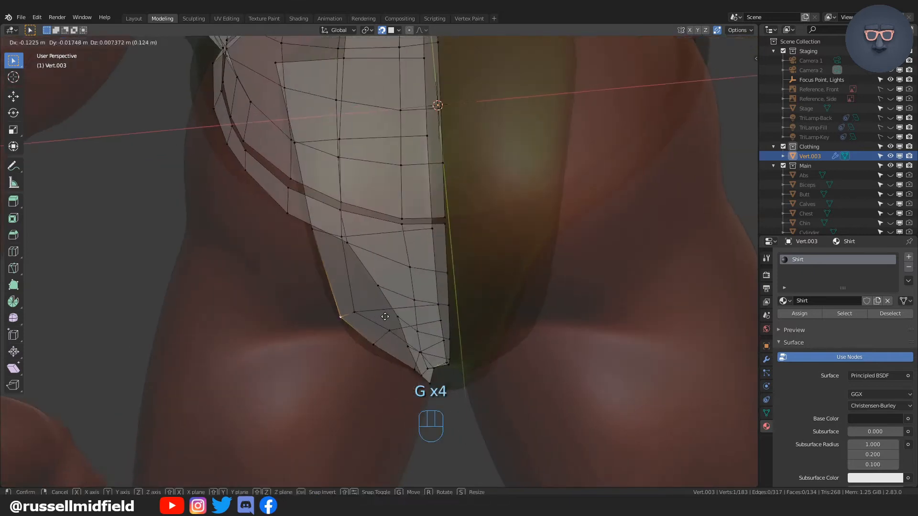
left_click(383, 316)
Reposition further vertices along the leg opening's edge to even out its curve from crotch to waistband
key("g")
middle_click_drag(467, 355, 453, 273)
key("g")
key("g")
left_click(508, 350)
key("g")
left_click(520, 313)
left_click(414, 270)
key("g")
left_click(431, 273)
scroll(547, 275, "down", 4)
middle_click_drag(547, 274, 445, 268)
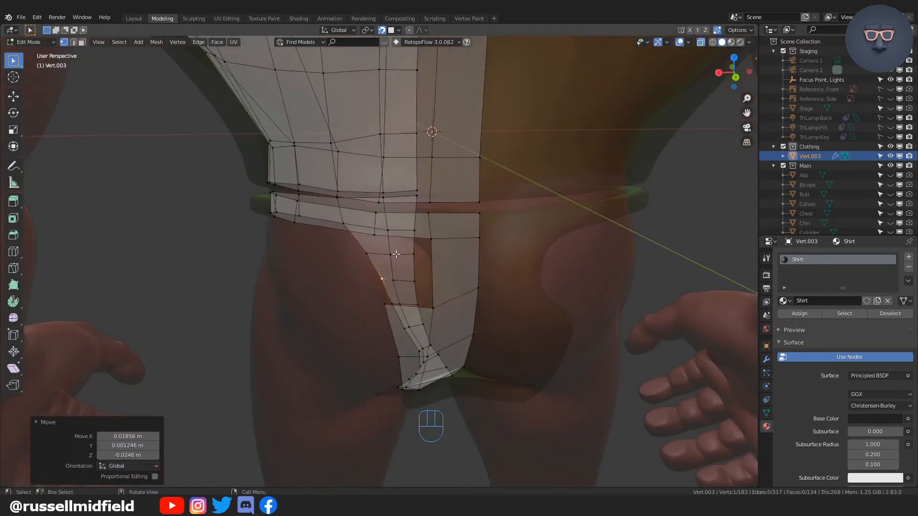
Fill the remaining gap along the selected edge loop below the waistband
left_click(432, 263, "alt")
key("f")
key("Tab")
middle_click_drag(501, 286, 466, 295)
Move a vertex on the leg opening just below the waistband to refine the brief's outline
key("Tab")
key("alt+z")
left_click(385, 254)
key("g")
left_click(361, 261)
scroll(431, 272, "down", 3)
scroll(466, 294, "down", 5)
key("alt+z")
key("Tab")
left_click(466, 295)
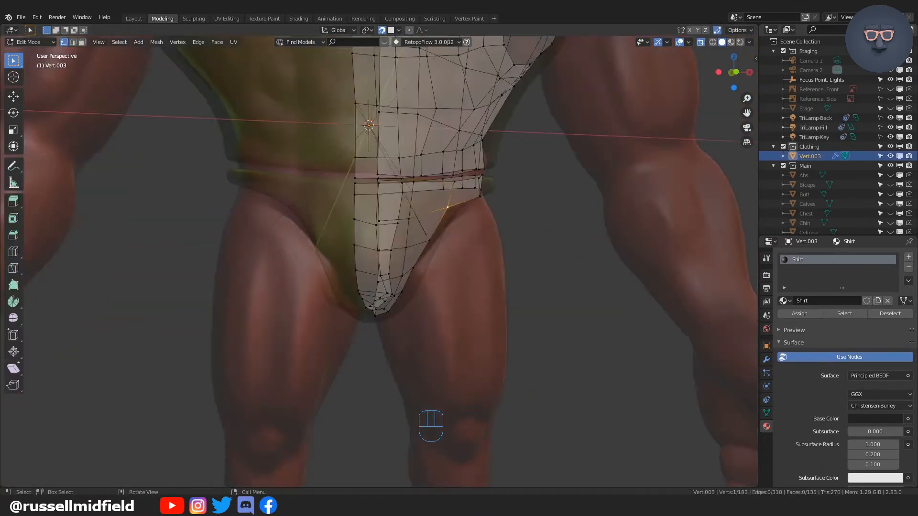
Place a starting vertex on the upper thigh below the brief and extrude the first edges of a leg ring
middle_click_drag(478, 319, 334, 266, "shift")
key("KP_1")
key("g")
key("g")
key("g")
left_click(363, 262)
key("e")
left_click(389, 264)
middle_click_drag(390, 264, 357, 277)
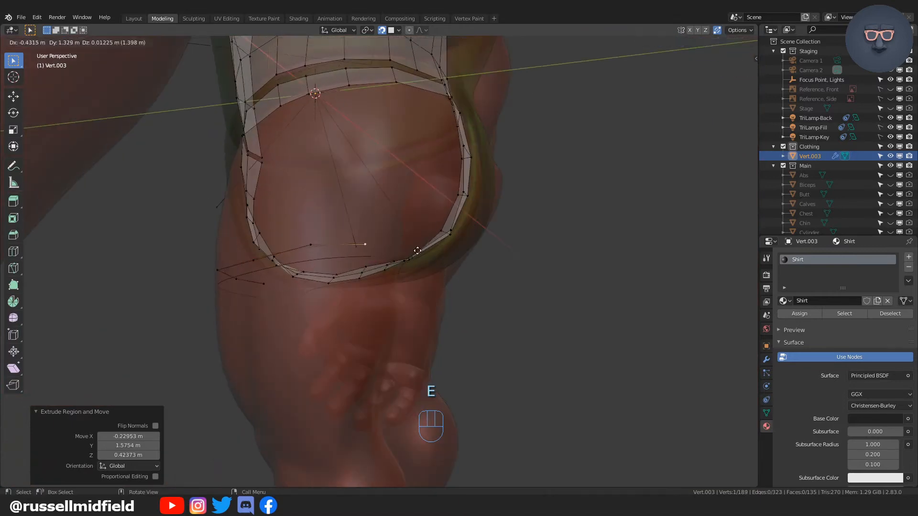
Extrude the leg ring's edges around the outside and back of the upper thigh
left_click(417, 250)
key("e")
middle_click_drag(418, 250, 371, 268)
left_click(325, 255)
key("e")
left_click(402, 267)
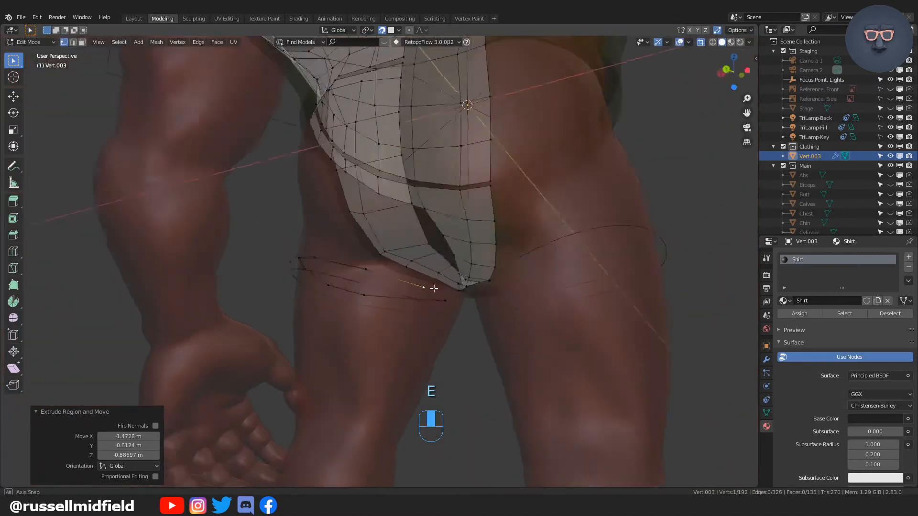
Extrude the leg ring along the inner thigh below the crotch and close it at the front
key("g")
left_click(455, 290)
key("e")
middle_click_drag(434, 289, 431, 248)
left_click(467, 293)
key("e")
left_click(451, 244)
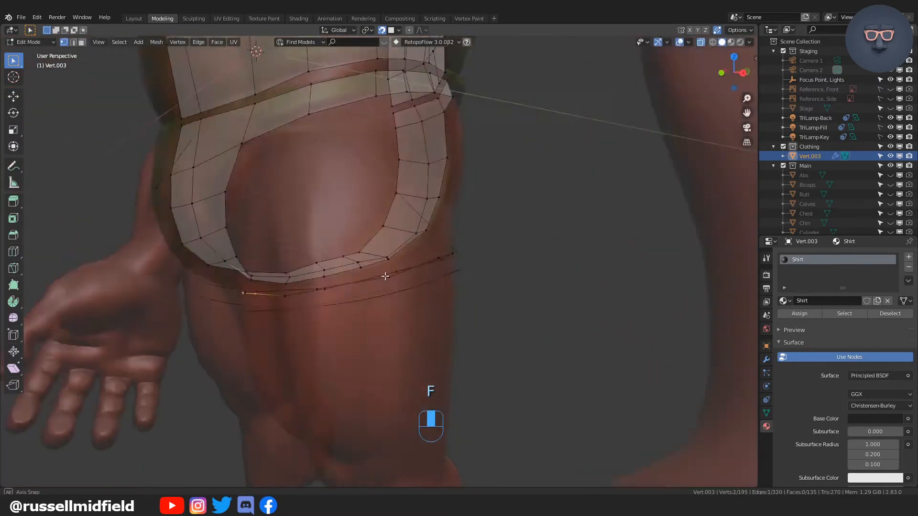
Adjust the leg ring's vertices around the thigh and duplicate one vertex further down the thigh's front
middle_click_drag(385, 276, 455, 266)
key("g")
key("g")
left_click(486, 272)
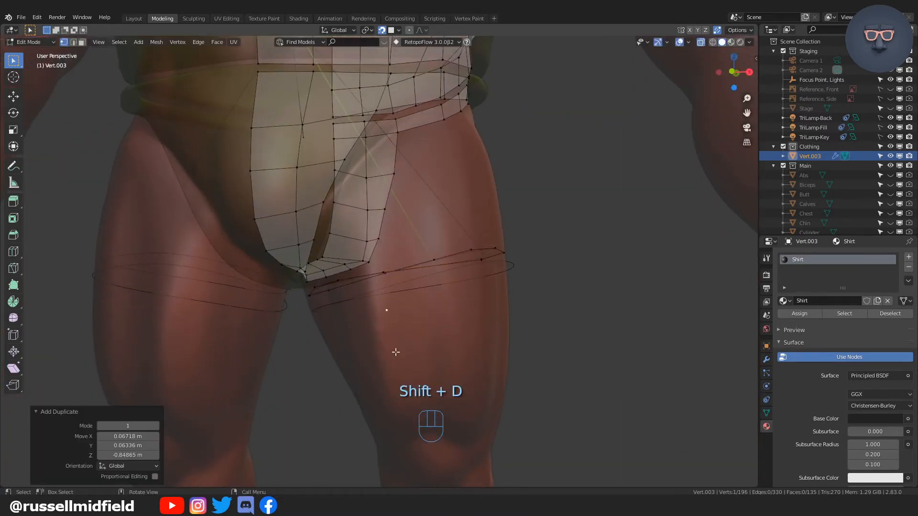
key("e")
left_click(478, 307)
key("ctrl+z")
Extrude a second ring of edges around the thigh from the duplicated vertex, just below the first leg ring
middle_click_drag(478, 307, 421, 300)
key("e")
left_click(481, 296)
key("e")
middle_click_drag(465, 275, 344, 301)
key("e")
key("e")
key("e")
left_click(414, 320)
key("e")
key("e")
left_click(463, 324)
Extrude the remaining edges of the lower thigh ring and join its two ends with an edge
key("e")
middle_click_drag(463, 323, 467, 275)
left_click(468, 273)
key("ctrl+z")
key("e")
left_click(471, 282)
key("e")
key("e")
left_click(541, 295, "shift")
key("f")
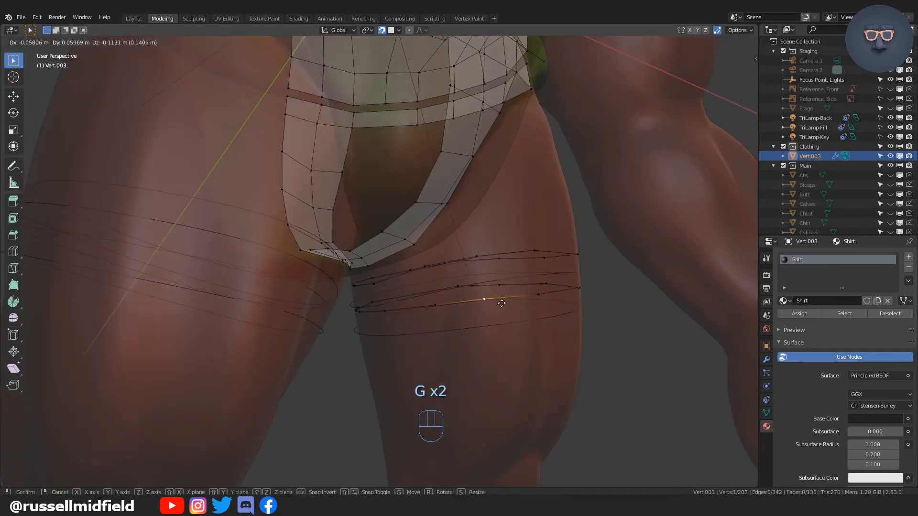
Reposition a vertex of the lower thigh ring and fill the gap between both rings with faces
left_click(501, 303)
key("f")
key("Tab")
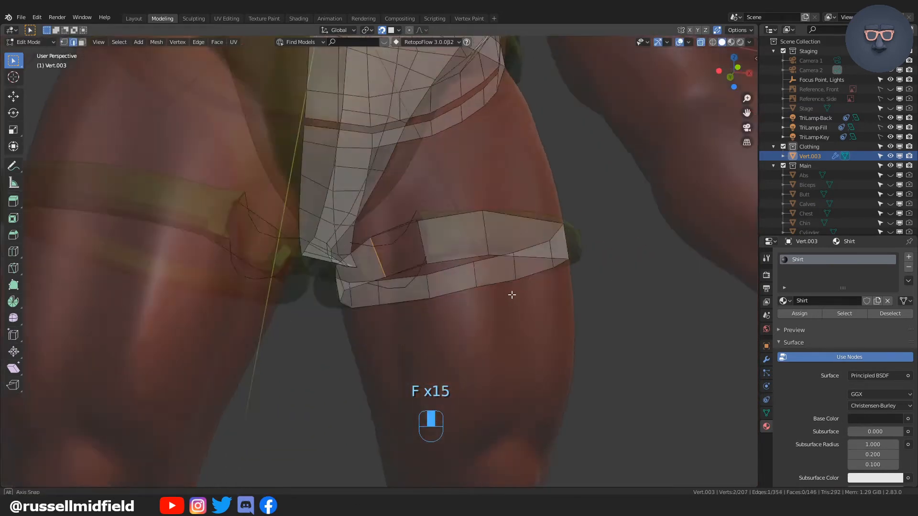
key("f")
key("Tab")
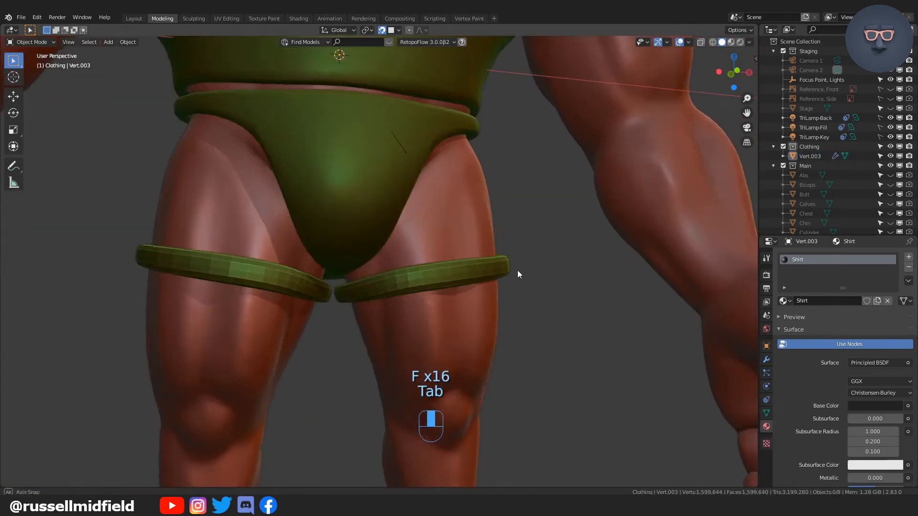
Apply smooth shading to the clothing object
middle_click_drag(518, 270, 502, 274)
left_click(500, 274)
key("Tab")
key("Tab")
key("q")
left_click(525, 263)
scroll(452, 239, "up", 3)
Reposition individual vertices of the thigh band in see-through display to even out its shape
key("Tab")
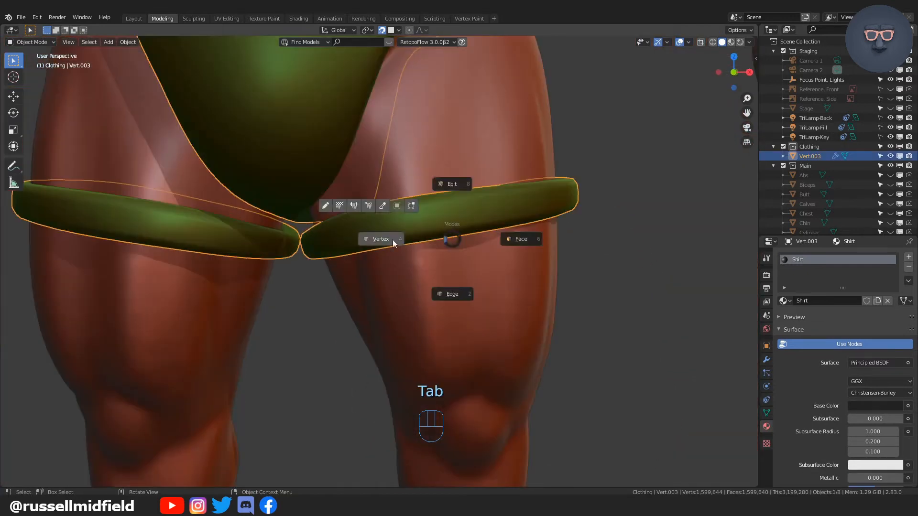
left_click(393, 243)
key("KP_1")
key("Tab")
key("Tab")
key("alt+z")
middle_click_drag(383, 239, 430, 230)
key("g")
left_click(482, 184)
key("g")
left_click(483, 192)
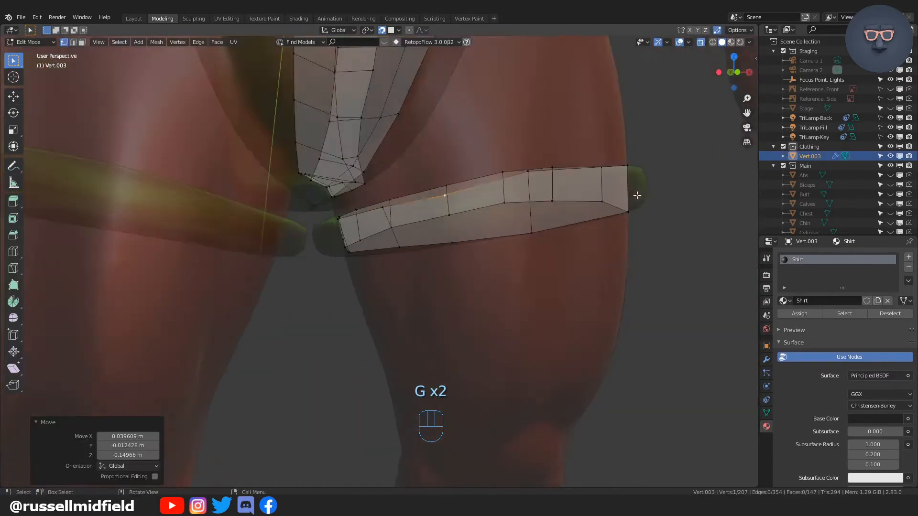
key("g")
left_click(507, 203)
In front view, extrude the thigh band's lower front edge down the thigh in several segments, narrowing the strip
middle_click_drag(637, 195, 401, 266)
scroll(506, 203, "down", 4)
left_click(354, 260)
key("KP_1")
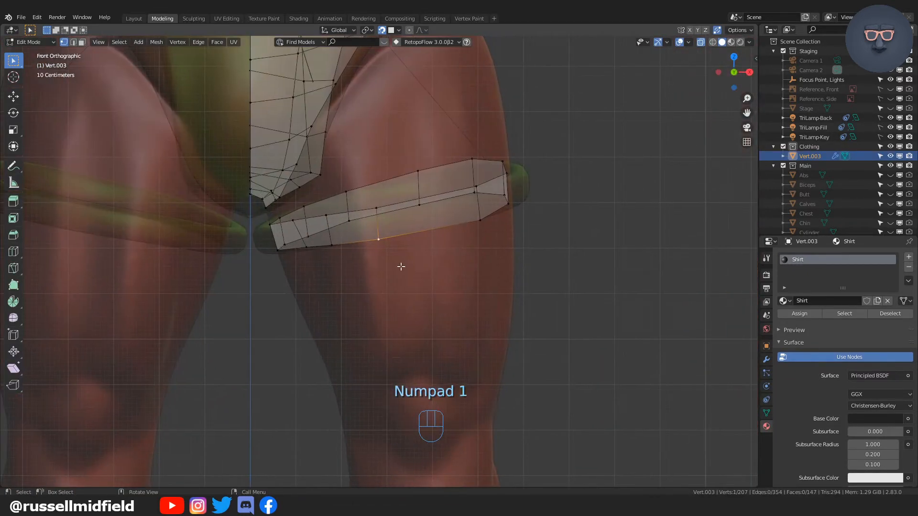
key("e")
middle_click_drag(516, 233, 511, 165, "shift")
key("e")
left_click(514, 272)
key("s")
left_click(498, 260)
middle_click_drag(498, 260, 490, 175, "shift")
key("e")
left_click(507, 239)
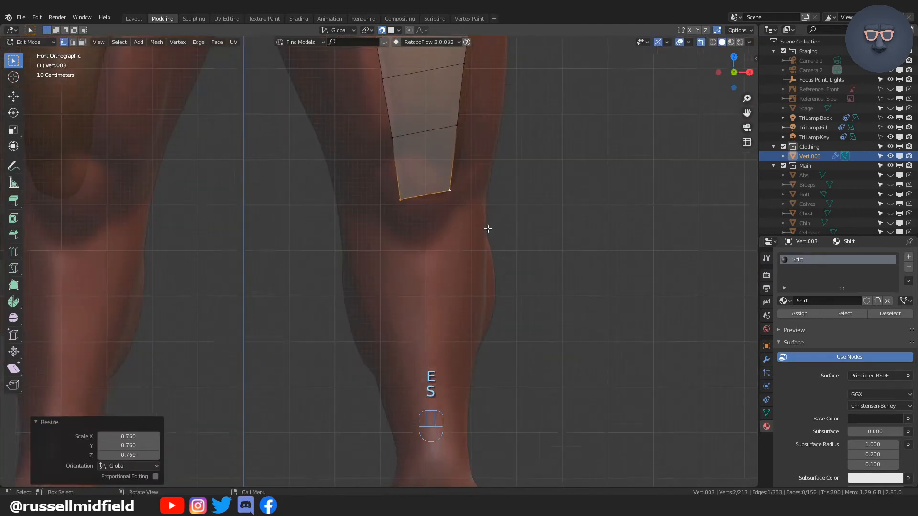
Rotate and scale the strip's end edge, then extrude and narrow another segment down over the knee
left_click(520, 204)
key("r")
key("s")
middle_click_drag(411, 287, 415, 225, "shift")
key("e")
left_click(481, 268)
key("s")
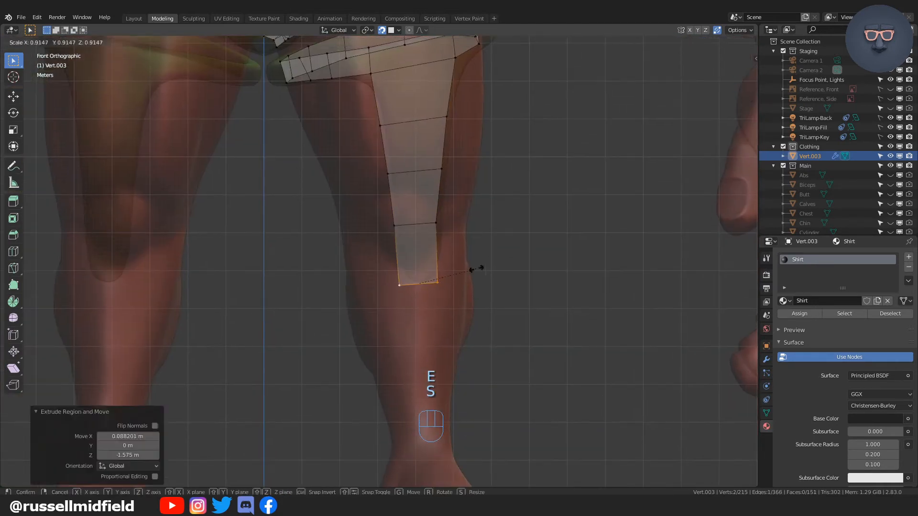
Fill a row of faces below the thigh band, starting at the front strip and running around the thigh's side
middle_click_drag(472, 230, 390, 197)
left_click(398, 133)
key("g")
left_click(404, 147)
key("f")
key("f")
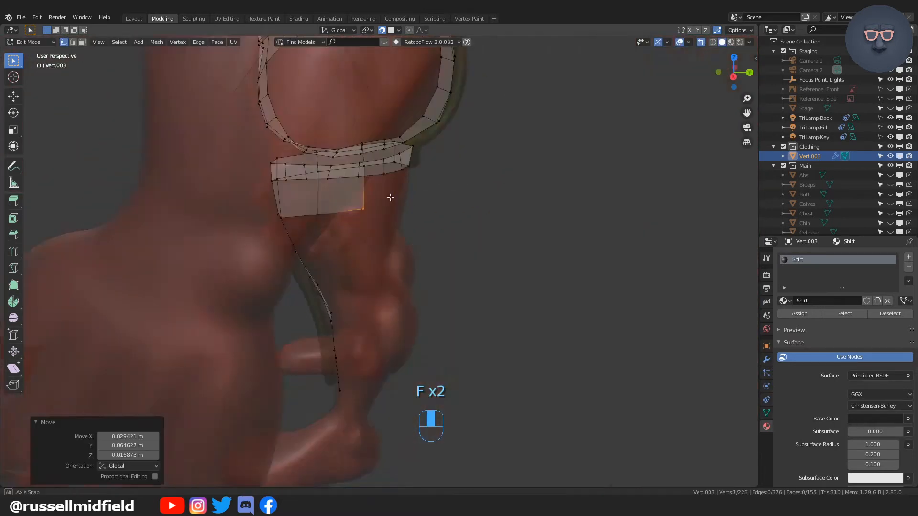
key("f")
key("f")
left_click(359, 170)
key("f")
Continue the row of faces below the thigh band across the inner thigh
middle_click_drag(359, 170, 490, 179)
key("f")
scroll(388, 200, "up", 2)
key("f")
left_click(393, 201)
key("f")
left_click(416, 206)
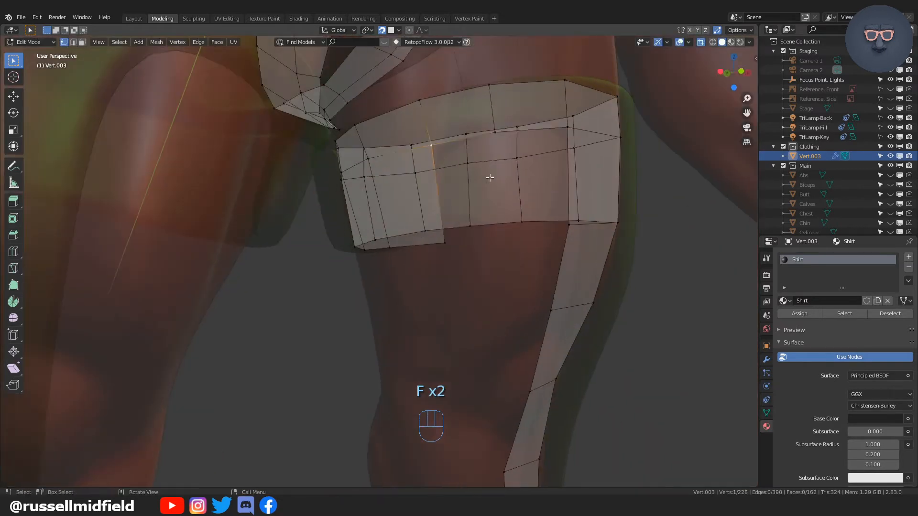
key("f")
Fill the next row of faces around the thigh and adjust a vertex of the leg piece
scroll(568, 237, "down", 2)
middle_click_drag(459, 231, 389, 184)
left_click(397, 201)
key("f")
left_click(428, 239)
key("f")
key("f")
key("f")
key("f")
key("f")
left_click(397, 201)
key("g")
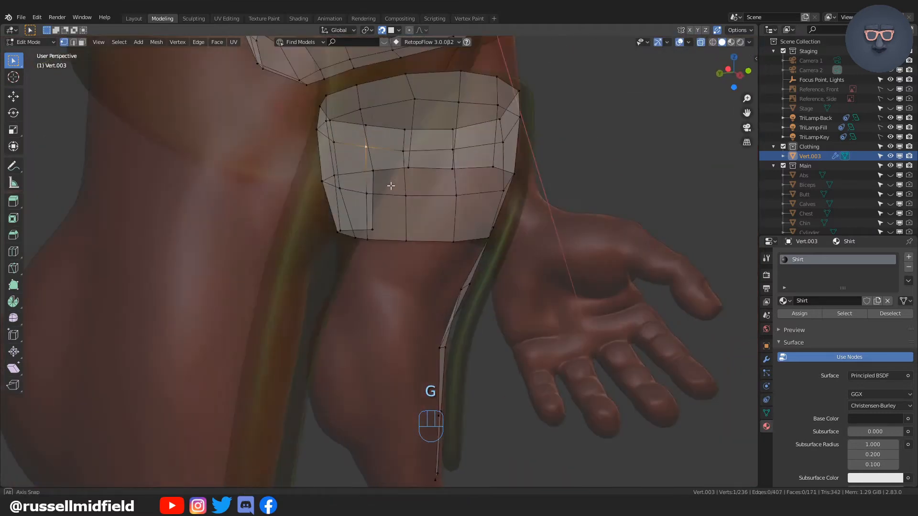
Fill more faces down the leg piece to extend it along the thigh
key("f")
key("f")
key("f")
left_click(453, 180)
middle_click_drag(453, 180, 426, 191)
key("f")
left_click(487, 188)
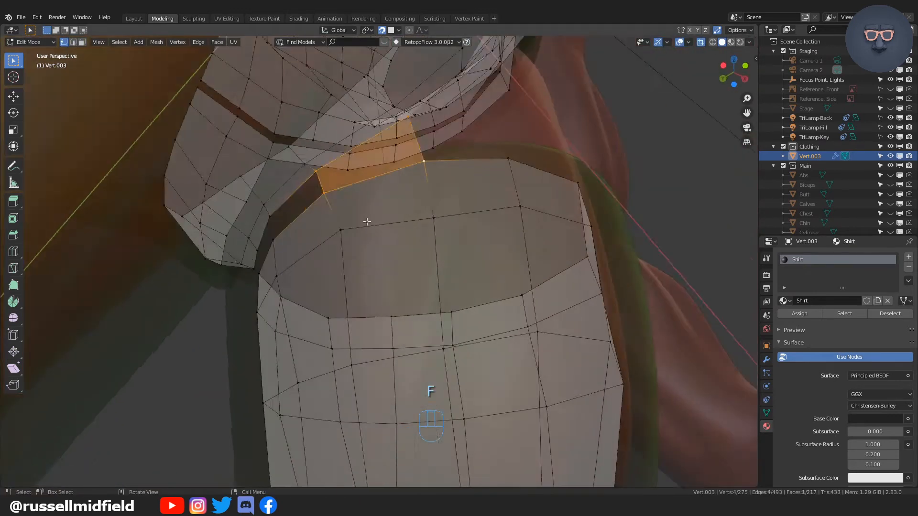
Fill faces between the leg piece's upper edge and the brief's leg opening near the crotch
key("Tab")
key("f")
key("f")
key("f")
key("f")
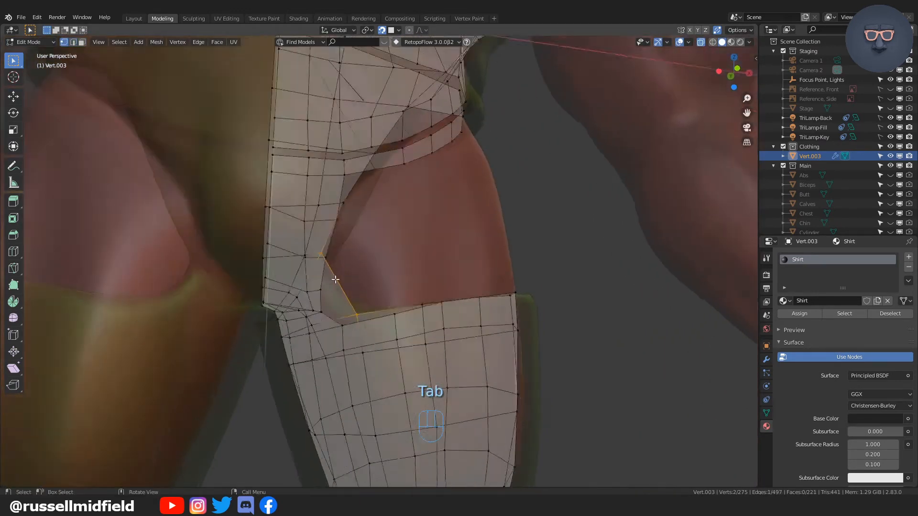
Extend the leg piece's upper edge with new faces toward the hip
key("e")
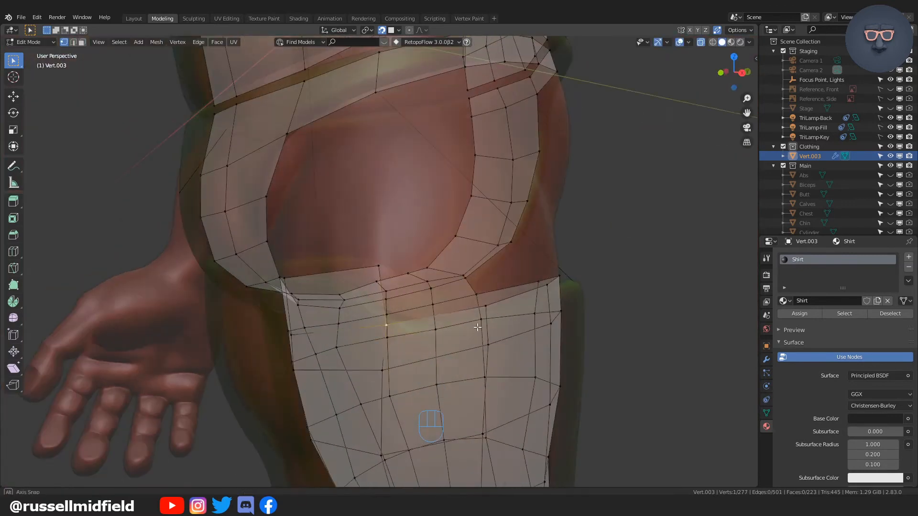
key("f")
left_click(454, 326)
middle_click_drag(454, 326, 385, 245)
key("f")
key("f")
left_click(269, 208, "shift")
middle_click_drag(385, 282, 414, 297)
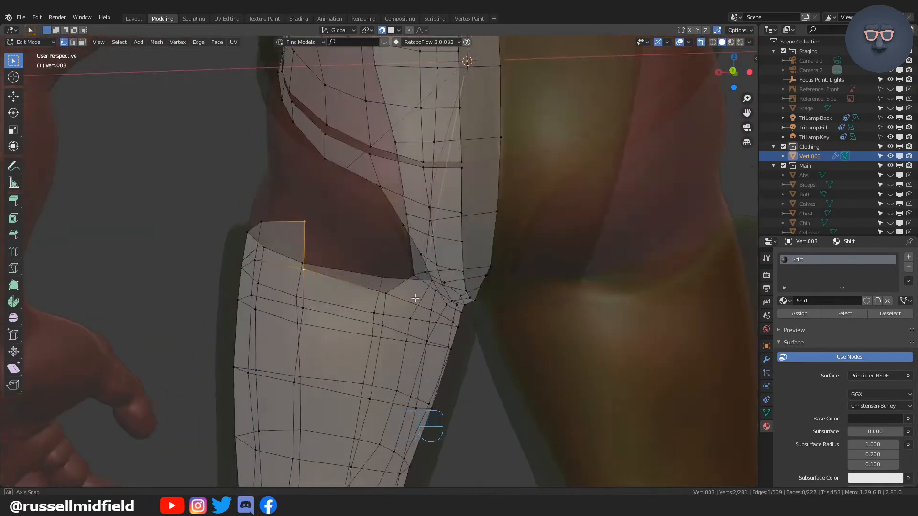
Fill faces above the leg piece at the back of the thigh and move their corner vertices below the buttock
key("f")
middle_click_drag(386, 258, 387, 239)
left_click(393, 242)
key("g")
left_click(381, 231)
key("g")
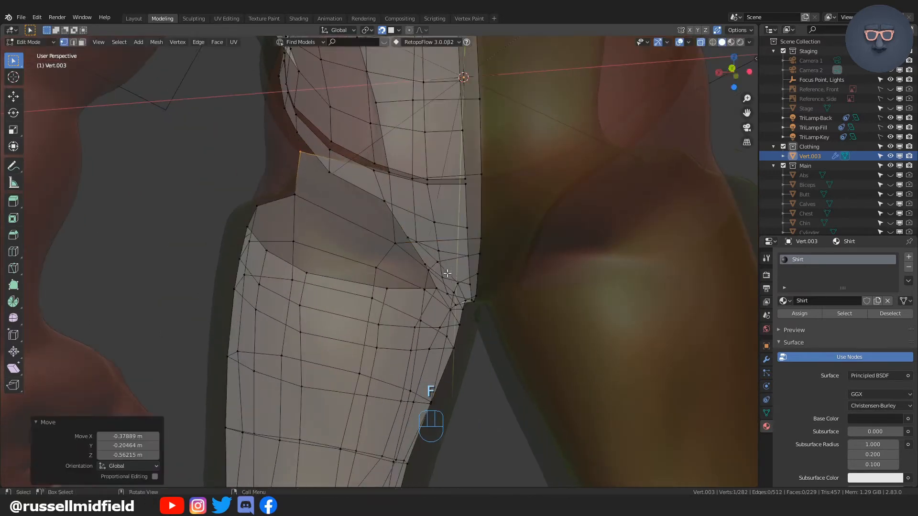
Fill further faces along the brief's leg opening to join it to the leg piece
middle_click_drag(447, 273, 455, 252)
key("f")
left_click(396, 248)
key("f")
key("f")
left_click(474, 253)
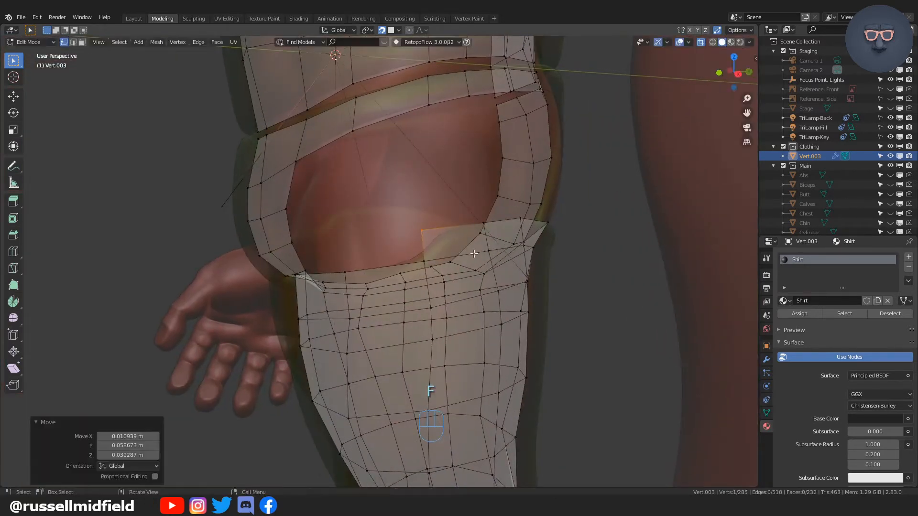
Fill three more faces between the leg piece's upper edge and the brief's leg opening around the hip
key("f")
middle_click_drag(383, 249, 449, 267)
key("f")
left_click(475, 270)
key("f")
Move vertices on the leg piece's upper edge at the front of the thigh
key("g")
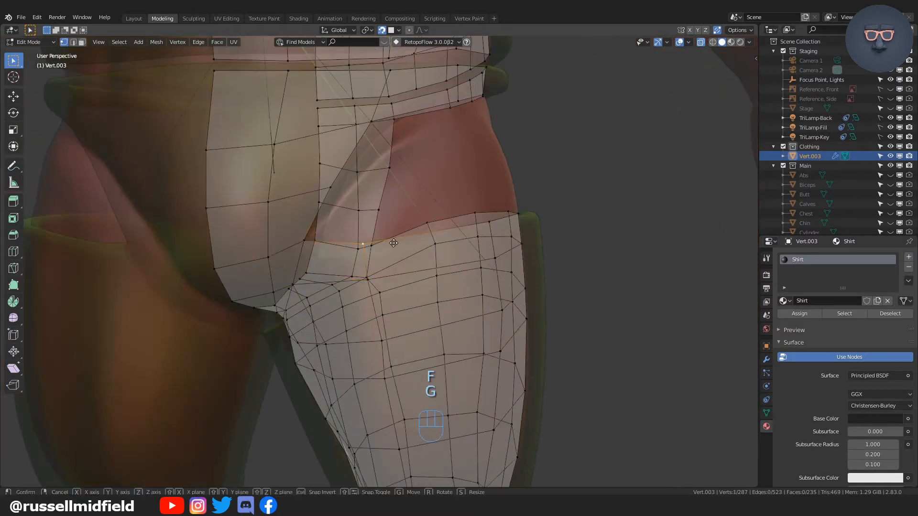
left_click(394, 243)
middle_click_drag(393, 243, 460, 263)
left_click(463, 266)
key("g")
left_click(466, 266)
Fill several faces across the hip crease to connect the leg piece with the brief's opening
left_click(388, 249)
middle_click_drag(388, 249, 445, 216)
key("f")
left_click(437, 237)
key("f")
left_click(432, 234)
key("f")
left_click(492, 172, "shift")
key("f")
key("g")
Reposition the vertices of the newly filled hip faces to even out their spacing
left_click(394, 168)
middle_click_drag(393, 168, 441, 228)
key("g")
left_click(423, 235)
key("g")
left_click(479, 244)
key("g")
left_click(325, 230)
left_click(391, 255)
key("g")
left_click(364, 234)
key("g")
left_click(382, 215)
Add an edge loop through the garment faces beside the hip opening and fill an adjoining face
left_click(528, 249)
middle_click_drag(528, 248, 441, 136)
key("ctrl+r")
left_click(441, 136)
left_click(495, 187)
key("f")
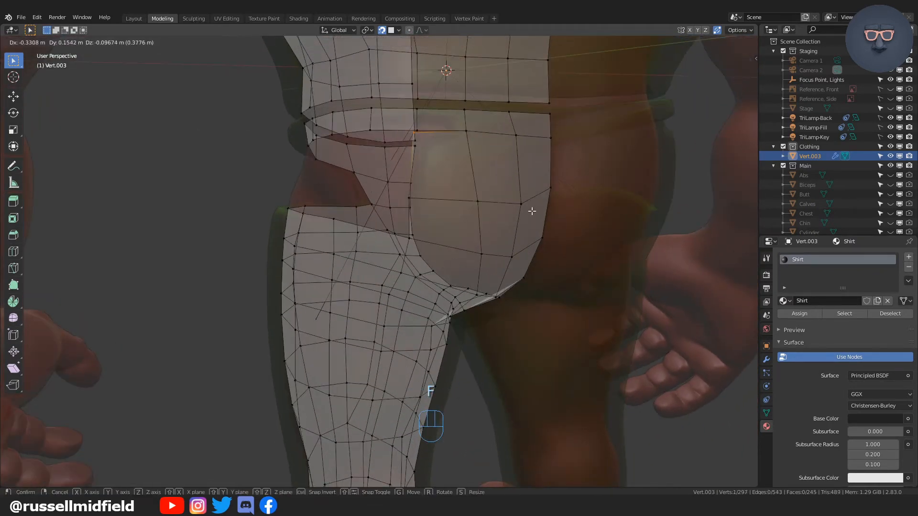
Move and slide the vertices beside the hip opening at the back of the brief, merging one into its neighbour
left_click(531, 210)
scroll(495, 232, "up", 5)
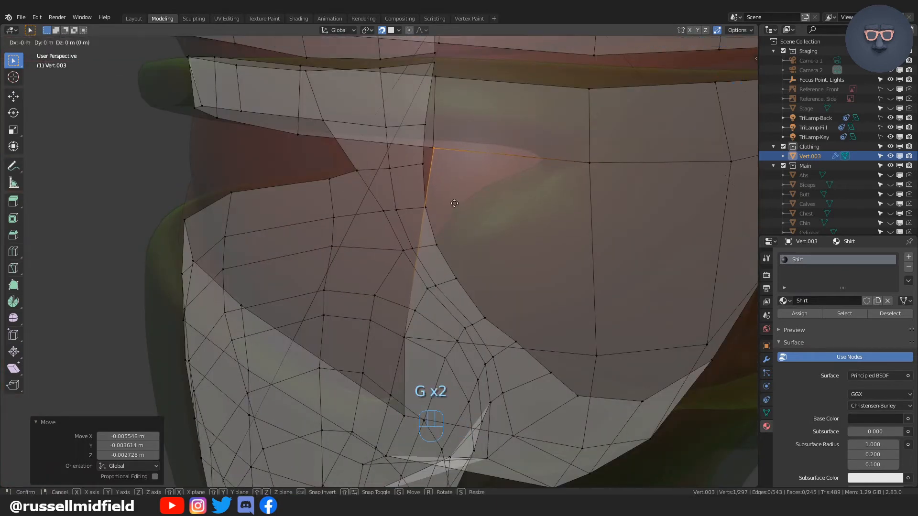
left_click(453, 160)
scroll(457, 277, "down", 4)
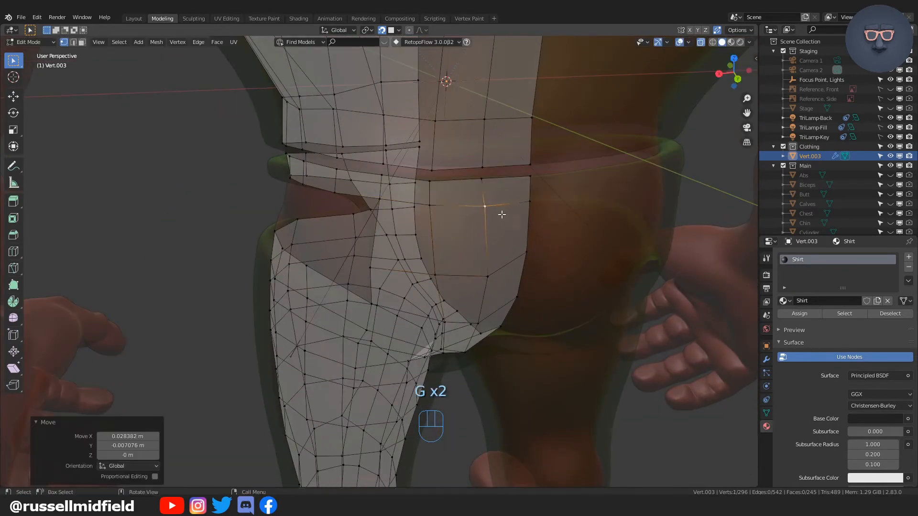
Extrude a chain of edges around the bare hip from the seat toward the front
middle_click_drag(502, 214, 512, 236)
left_click(449, 234)
middle_click_drag(449, 233, 473, 232)
key("e")
left_click(385, 231)
middle_click_drag(385, 231, 536, 225)
key("e")
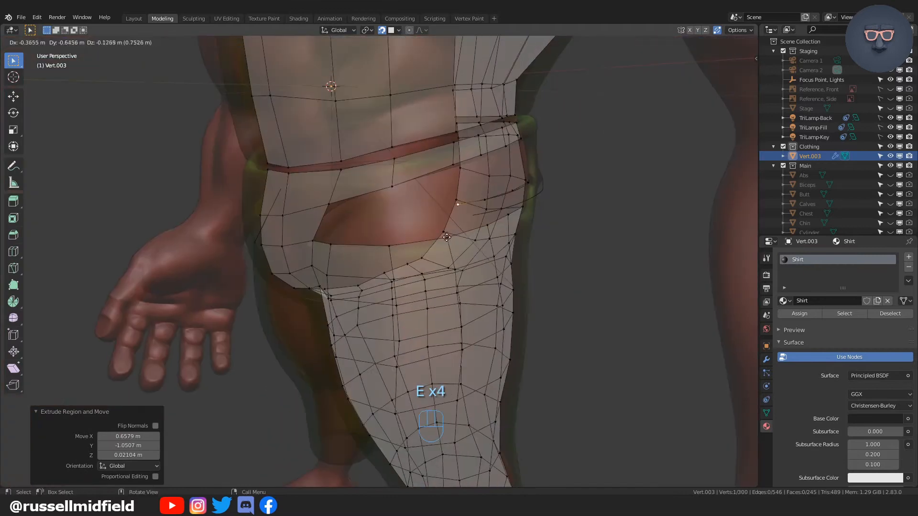
left_click(463, 210)
key("e")
Add one edge loop to the band below the waist at the front hip and reposition the adjacent vertices
middle_click_drag(373, 251, 405, 147)
key("ctrl+r")
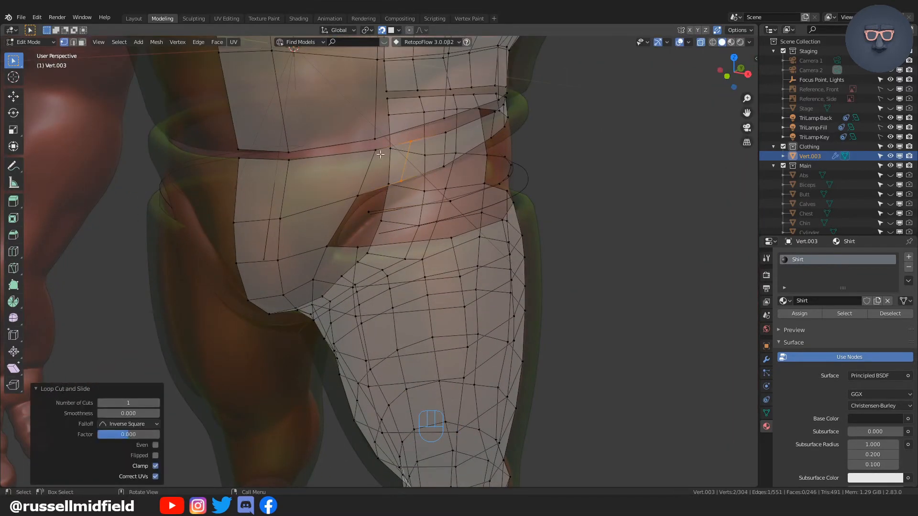
left_click(377, 151)
key("g")
left_click(374, 154)
left_click(363, 198)
key("g")
left_click(380, 205)
Fill a run of faces across the front and side of the hip opening, undoing the last surplus action
middle_click_drag(379, 205, 363, 239)
scroll(295, 205, "up", 3)
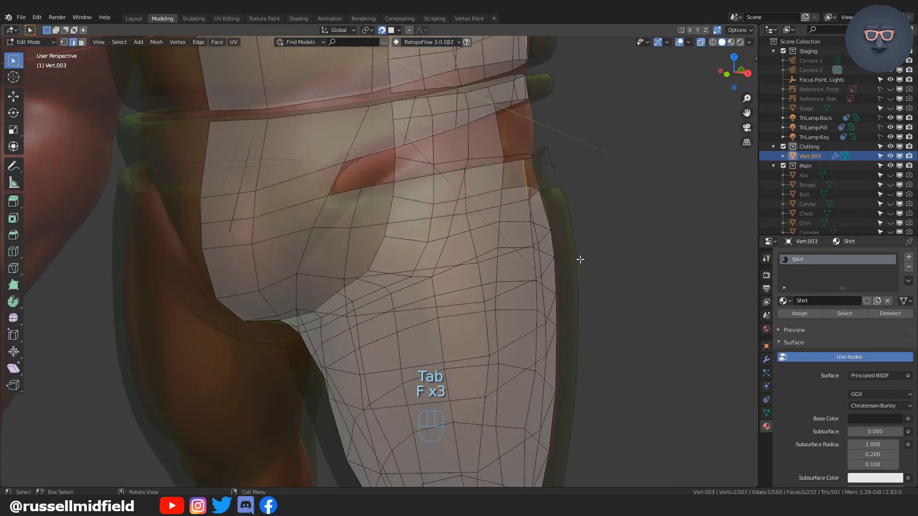
scroll(441, 249, "down", 2)
key("f")
key("f")
key("f")
key("f")
middle_click_drag(580, 260, 430, 261)
key("ctrl+z")
key("Tab")
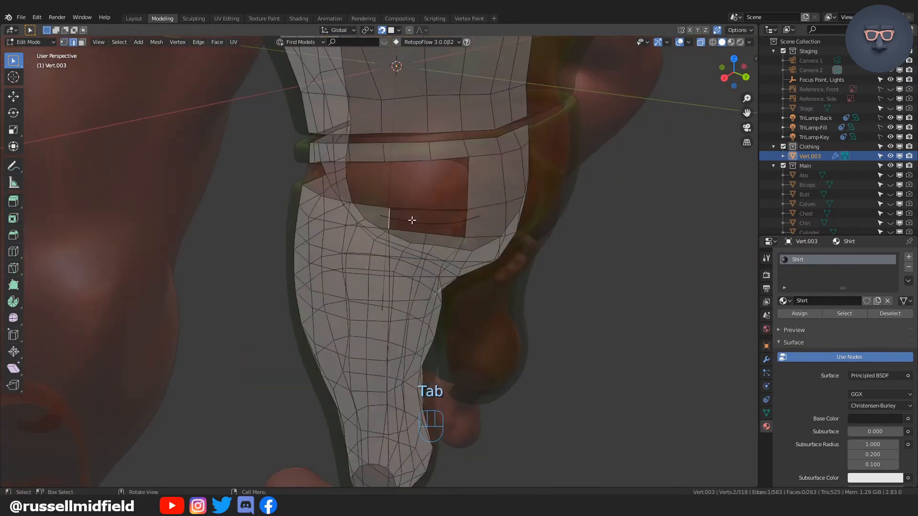
Fill the remaining opening over the buttock with faces to close the gap below the waistband
key("f")
key("f")
key("f")
key("f")
key("f")
middle_click_drag(390, 230, 459, 238)
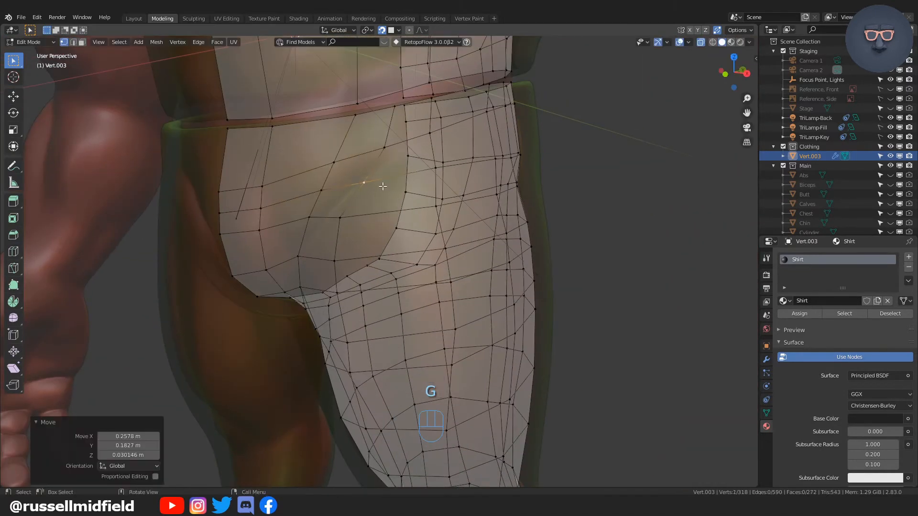
Move vertices of the filled faces at the front of the hip to smooth the edge flow
middle_click_drag(411, 255, 421, 262)
key("g")
left_click(425, 261)
middle_click_drag(425, 261, 429, 270)
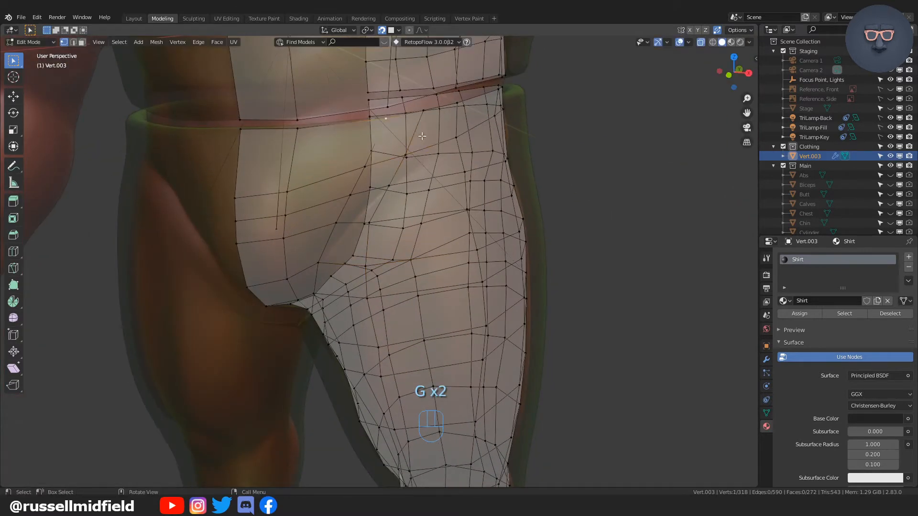
key("g")
left_click(422, 135)
Move and slide vertices just below the waistline at the front of the hip
scroll(422, 143, "down", 4)
middle_click_drag(416, 126, 441, 184, "shift")
scroll(438, 184, "up", 3)
left_click(436, 184, "alt")
middle_click_drag(428, 184, 421, 184)
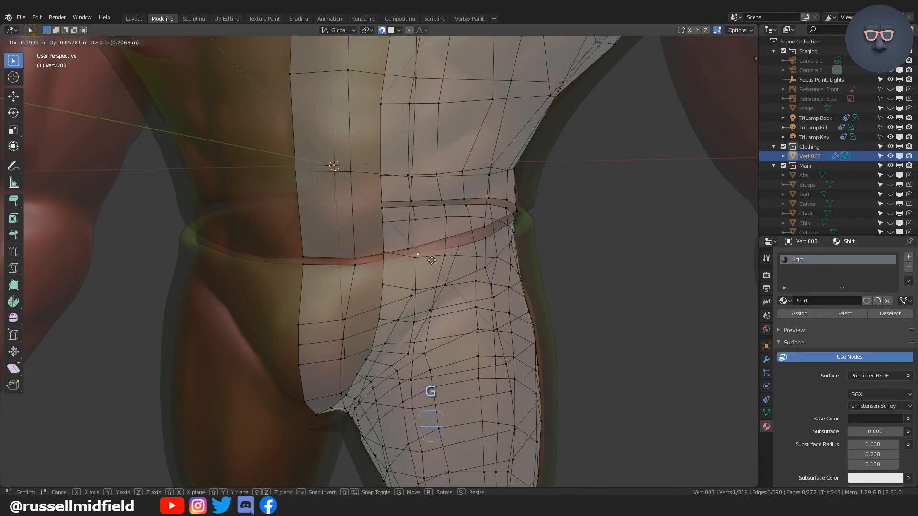
left_click(410, 277)
key("g")
key("g")
left_click(396, 297)
Reposition the vertices between the crotch panel and the front of the thigh
middle_click_drag(395, 297, 408, 262)
key("g")
left_click(412, 314)
key("g")
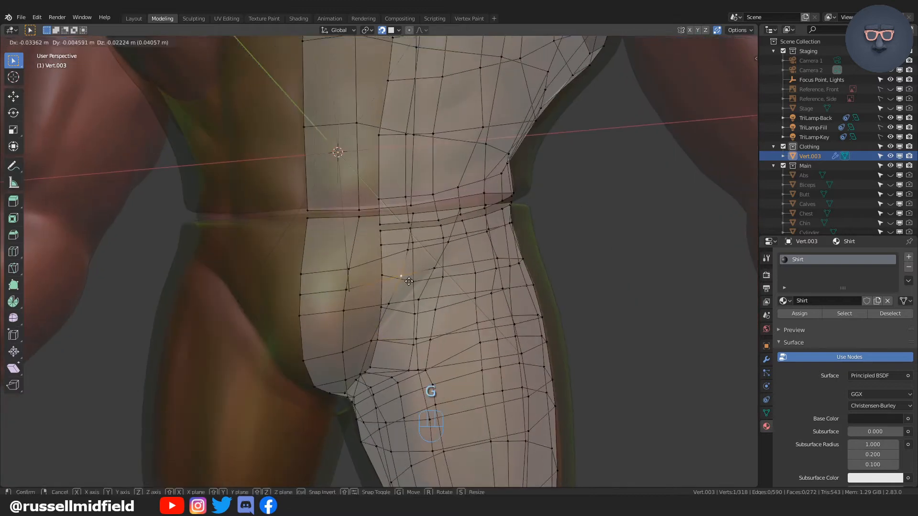
left_click(402, 275)
key("g")
left_click(421, 270)
Add an edge loop to the front of the lower garment and adjust vertices along its waist edge
scroll(421, 270, "down", 2)
key("ctrl+r")
left_click(402, 246)
key("g")
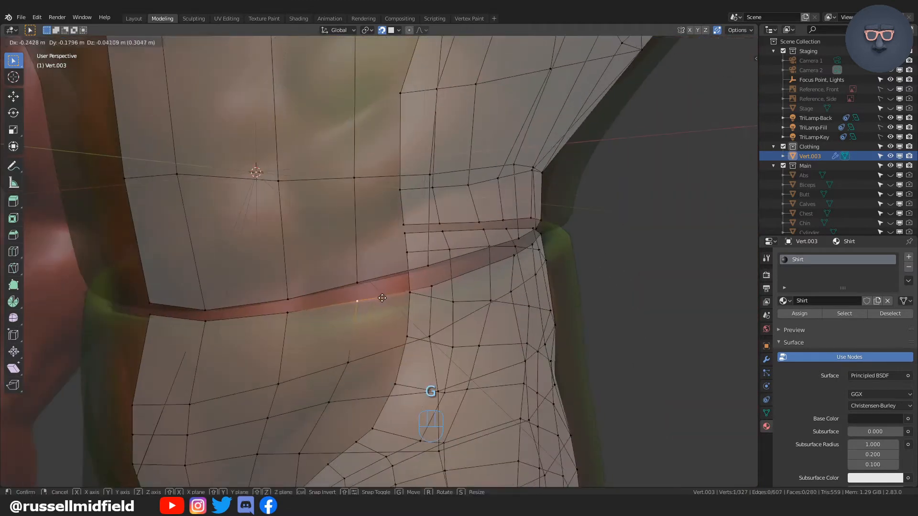
left_click(381, 297)
scroll(363, 301, "down", 3)
key("g")
middle_click_drag(355, 305, 398, 311)
Even out the spacing of the vertices on the front hip below the waist edge
left_click(418, 285)
key("g")
left_click(390, 291)
key("g")
left_click(406, 316)
key("g")
middle_click_drag(439, 353, 612, 282)
left_click(377, 347)
key("g")
left_click(371, 328)
Select the vertical edge loop down the front of the leg and slide it by a factor of 0.2
scroll(367, 326, "down", 3)
left_click(397, 254, "alt")
left_click(393, 251)
left_click(407, 306, "alt")
scroll(406, 307, "up", 2)
key("g")
key("g")
left_click(406, 307)
middle_click_drag(407, 306, 445, 274)
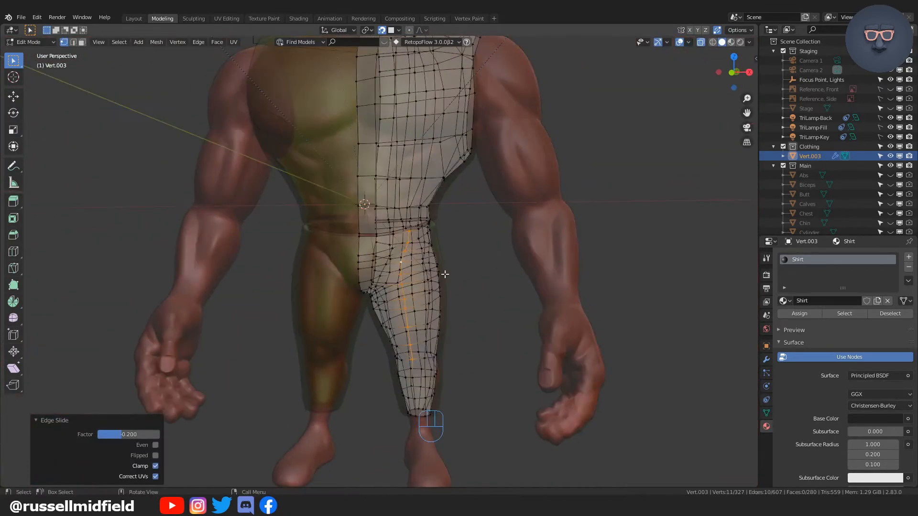
Leave Edit Mode, turn off X-ray and examine the green leg clothing down to the ankles
key("alt+z")
key("Tab")
middle_click_drag(473, 207, 465, 234)
left_click(465, 234)
scroll(465, 234, "down", 3)
left_click(740, 42)
middle_click_drag(522, 294, 526, 269)
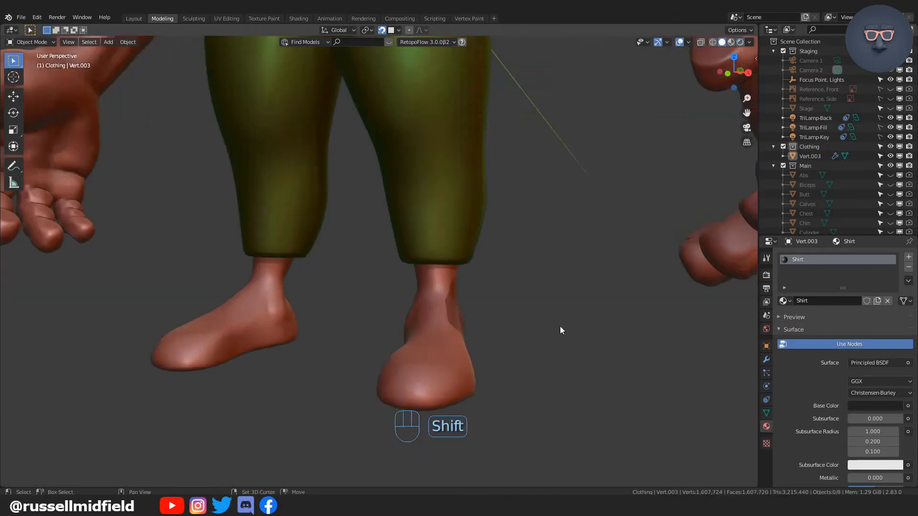
Set the clothing's Solidify thickness to -0.1 m, try adjusting the Shrinkwrap offset and check the fit on the body
key("Tab")
left_click(768, 362)
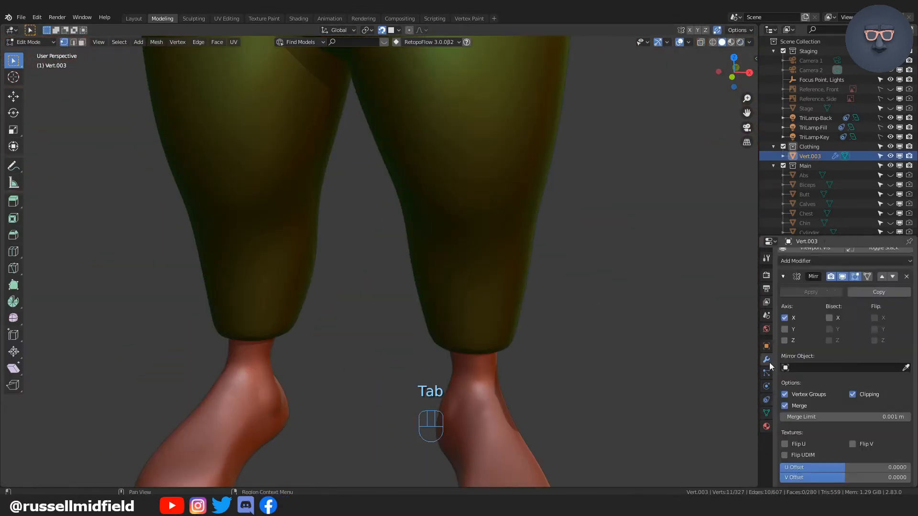
scroll(797, 397, "down", 16)
left_click(840, 431)
left_click(840, 431)
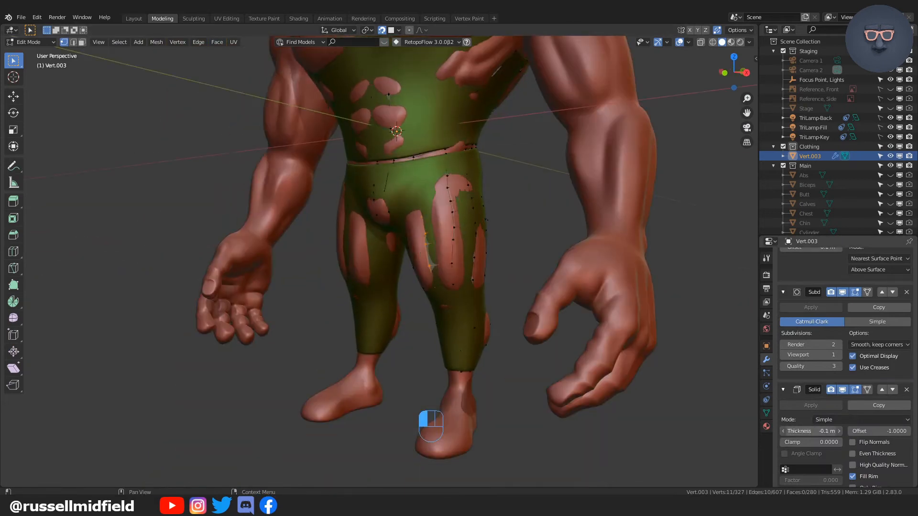
scroll(815, 417, "up", 10)
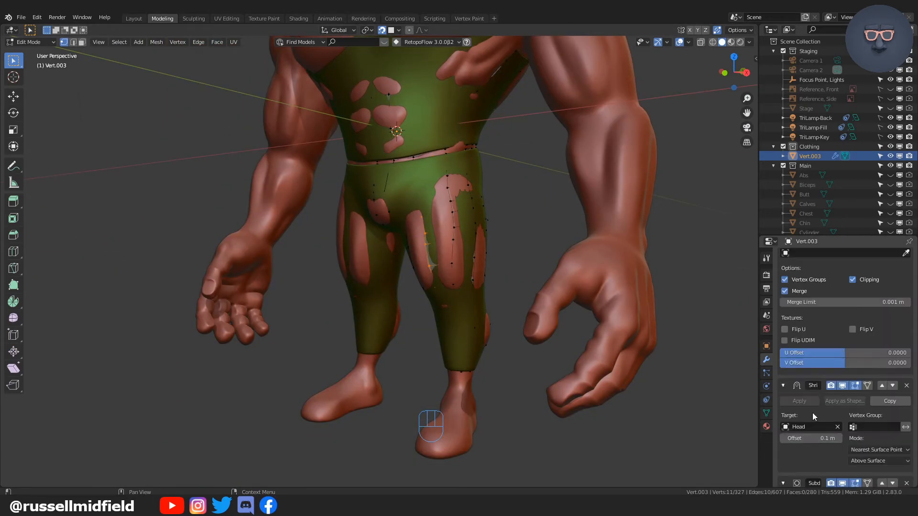
left_click_drag(813, 439, 824, 439)
key("Tab")
middle_click_drag(508, 295, 423, 256)
scroll(526, 299, "up", 4)
With X-ray on in Edit Mode, extrude a chain of vertices around the ankle just below the trouser hem
key("Tab")
left_click(422, 256)
key("alt+z")
key("KP_1")
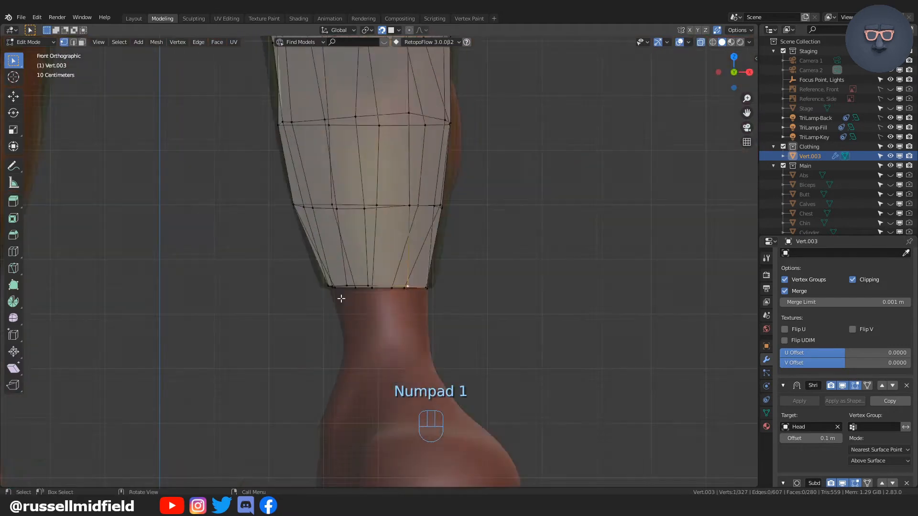
left_click(411, 315)
key("e")
middle_click_drag(410, 315, 324, 324)
left_click(394, 328)
key("e")
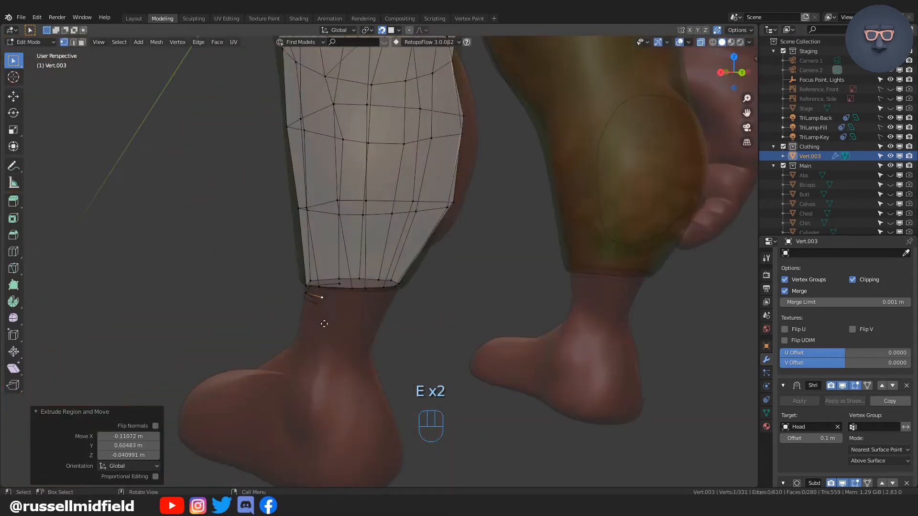
left_click(328, 322)
key("e")
left_click(428, 332)
key("e")
Undo the last extrusion, extrude the remaining ankle vertices and close the ring with an edge
middle_click_drag(459, 330, 459, 289)
key("ctrl+z")
key("e")
key("e")
key("e")
left_click(370, 310, "shift")
key("f")
Extrude a strip of faces from the front of the ankle ring down over the instep towards the toes, scaling and rotating its end edge
key("e")
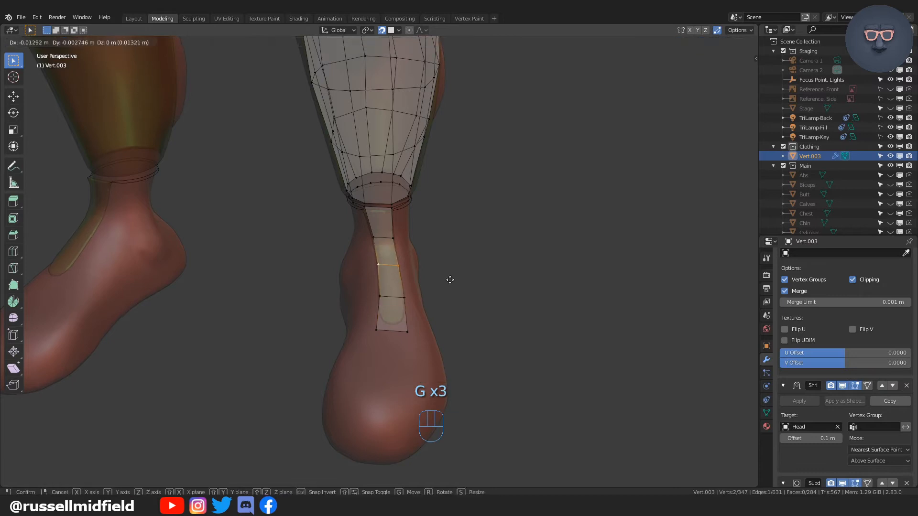
left_click(467, 421)
scroll(467, 421, "up", 2)
key("s")
left_click(439, 350)
key("g")
middle_click_drag(438, 351, 416, 281)
left_click(402, 375)
scroll(405, 318, "up", 2)
key("r")
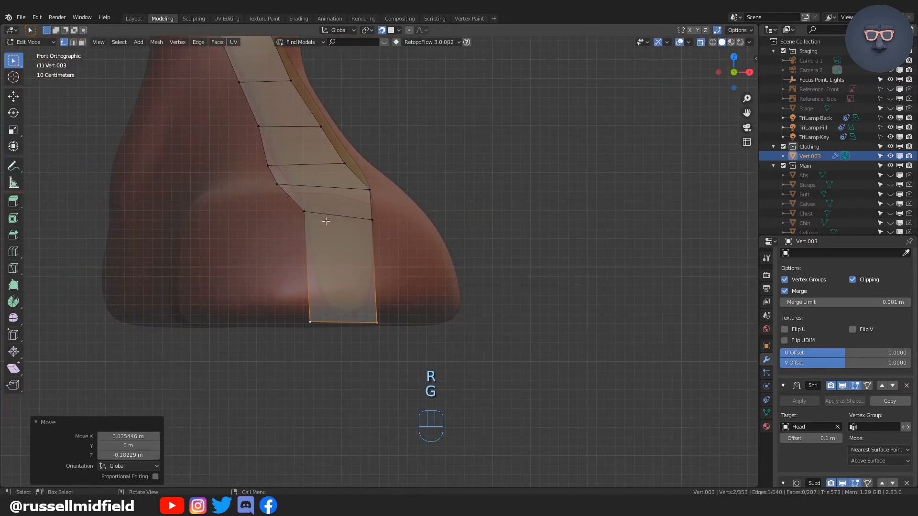
Reposition the vertices of the instep strip to follow the top of the foot, undoing one misplaced move
left_click(280, 184)
left_click(268, 166)
key("g")
left_click(271, 164)
middle_click_drag(354, 220, 318, 249)
middle_click_drag(317, 249, 246, 238, "shift")
left_click(296, 239)
key("ctrl+z")
key("KP_1")
key("g")
left_click(364, 258)
middle_click_drag(473, 262, 325, 295)
Extend the foot strip by extruding a selected edge and reposition one of its vertices
left_click(380, 272)
left_click(437, 240, "shift")
middle_click_drag(438, 242, 476, 306)
key("e")
left_click(510, 336)
middle_click_drag(510, 336, 472, 292)
left_click(388, 295)
key("g")
left_click(375, 298)
Extrude two vertex chains from the instep strip down the outer side of the foot to the sole
middle_click_drag(443, 345, 444, 319)
key("e")
left_click(444, 358)
key("e")
left_click(444, 400)
key("g")
middle_click_drag(443, 400, 412, 365)
left_click(443, 388)
left_click(413, 388)
key("e")
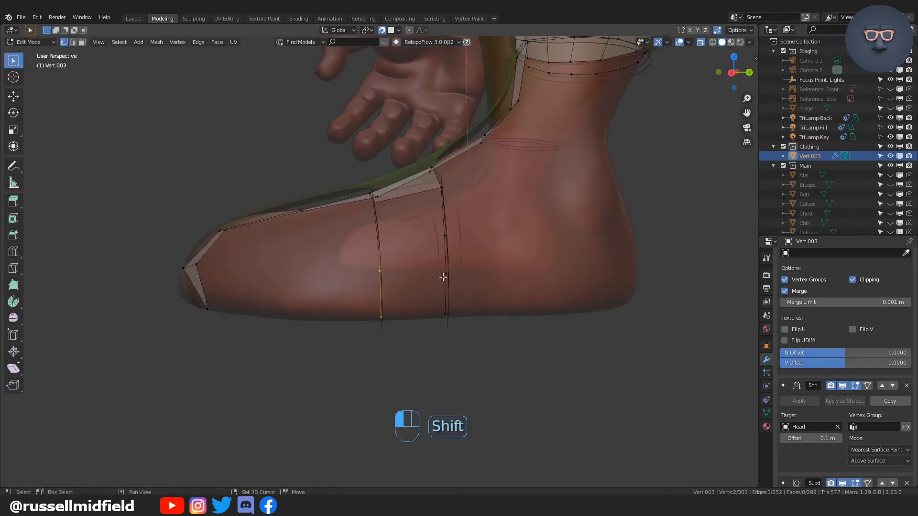
Fill the gap between the two vertex chains on the outer side of the foot with faces
left_click(444, 278, "shift")
key("f")
key("g")
left_click(416, 291)
key("Tab")
key("f")
key("f")
key("f")
Start vertex chains on the inner side of the foot below the instep strip and adjust their vertices
middle_click_drag(420, 291, 400, 285)
key("Tab")
key("e")
middle_click_drag(400, 379, 456, 347)
key("g")
left_click(416, 333)
left_click(353, 272, "shift")
right_click(338, 275)
left_click(325, 241)
left_click(338, 274)
middle_click_drag(380, 280, 398, 274)
left_click(354, 275)
key("g")
left_click(340, 225)
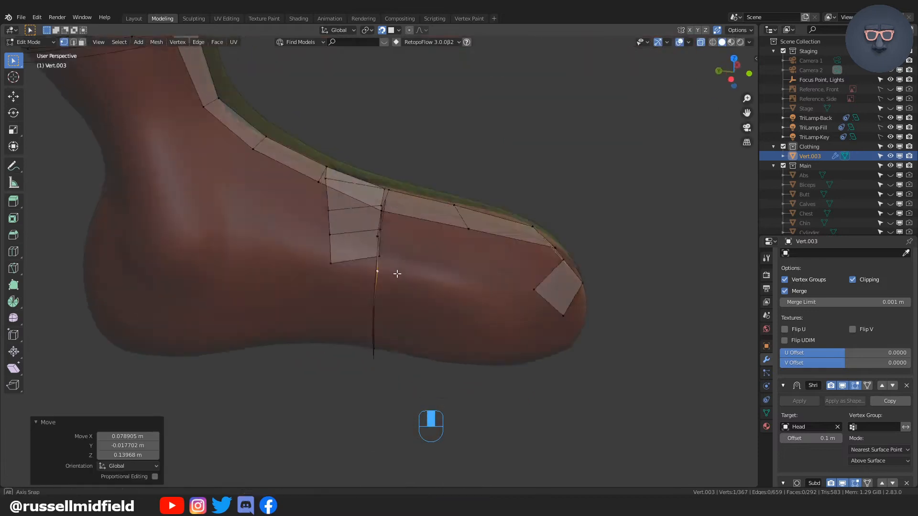
Extrude the vertex chains further down the inner side of the foot to the sole
left_click(325, 215)
middle_click_drag(325, 215, 347, 247)
key("e")
left_click(344, 280)
key("e")
middle_click_drag(344, 280, 371, 306)
left_click(339, 293)
key("e")
Join the lower ends of the two inner-side chains with a face at the sole
left_click(307, 305, "shift")
left_click(344, 312)
left_click(371, 320, "shift")
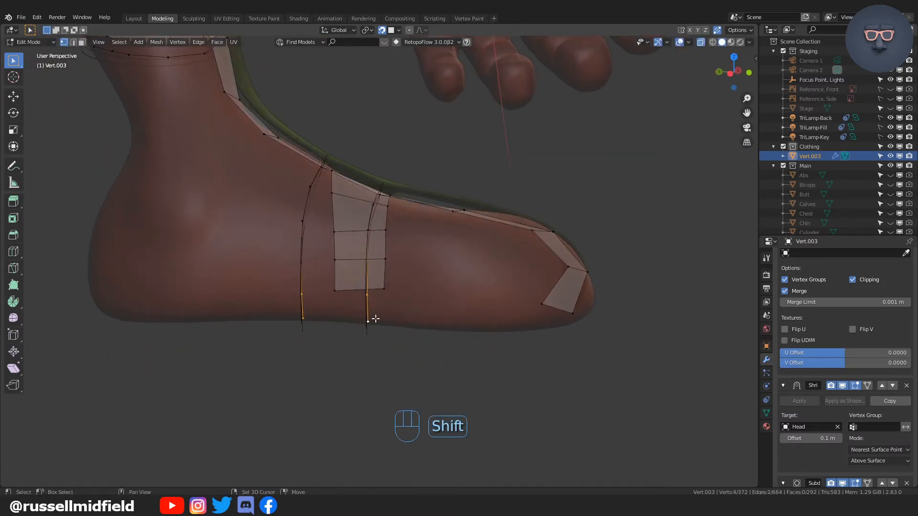
key("f")
Try to fill faces between the two inner-side chains and undo the fills
key("Tab")
key("f")
key("f")
key("f")
key("ctrl+z")
key("ctrl+z")
key("ctrl+z")
key("ctrl+z")
Check the foot band without X-ray, try deleting vertices from the inner-side chains and undo the deletion
key("Tab")
left_click(328, 330)
key("alt+z")
middle_click_drag(302, 241, 311, 225)
left_click(313, 320)
key("x")
left_click(325, 371)
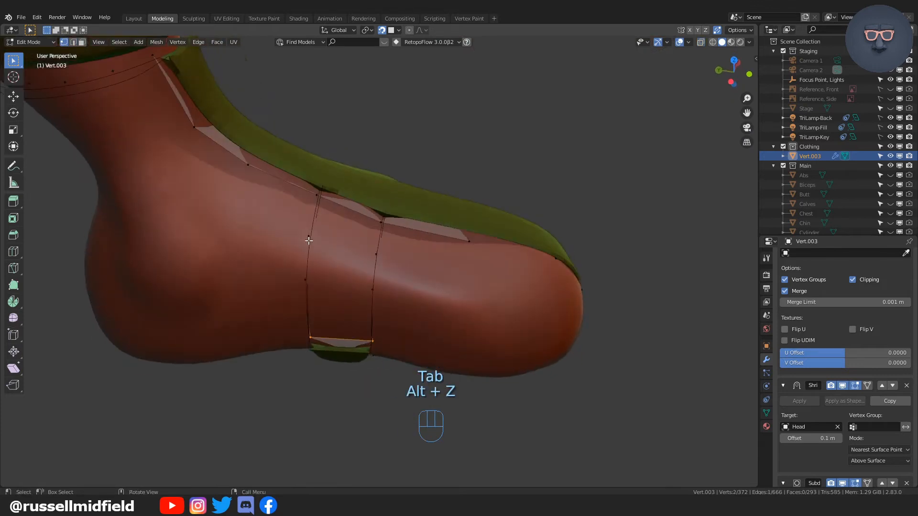
key("Tab")
key("alt+z")
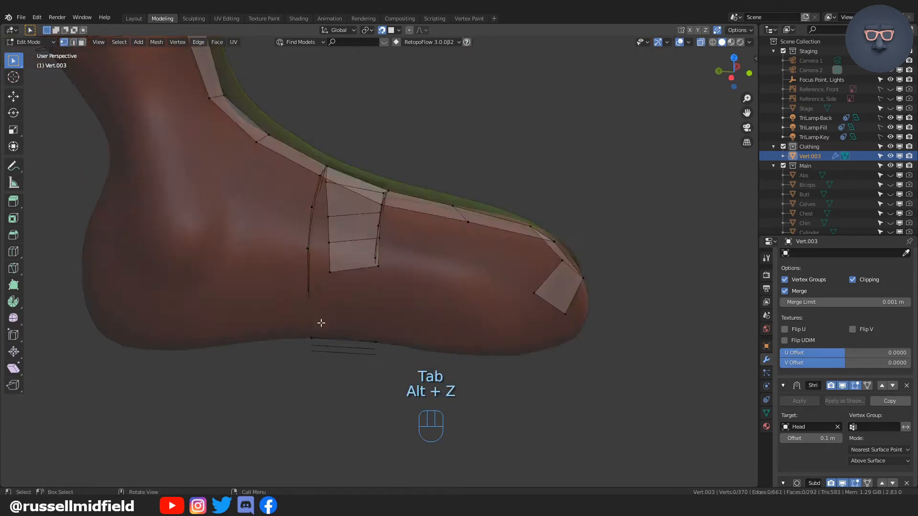
middle_click_drag(320, 322, 301, 320)
key("ctrl+z")
key("ctrl+z")
key("ctrl+z")
key("ctrl+z")
key("ctrl+z")
Delete the surplus vertex from the rear inner-side chain and move the neighbouring vertex into an even position
key("x")
left_click(307, 290)
key("g")
left_click(296, 272)
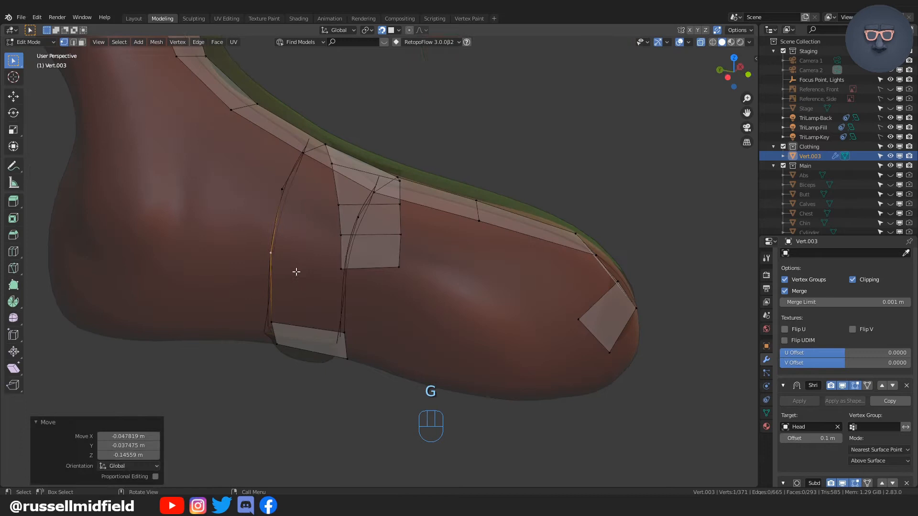
Fill the gap between the two inner-side chains with faces to complete the band around the foot
middle_click_drag(296, 272, 297, 330)
key("Tab")
key("f")
key("f")
key("f")
key("f")
Leave Edit Mode and examine the new footwear band around the foot
key("Tab")
scroll(438, 222, "down", 4)
left_click(453, 241)
key("q")
key("q")
left_click(453, 242)
key("q")
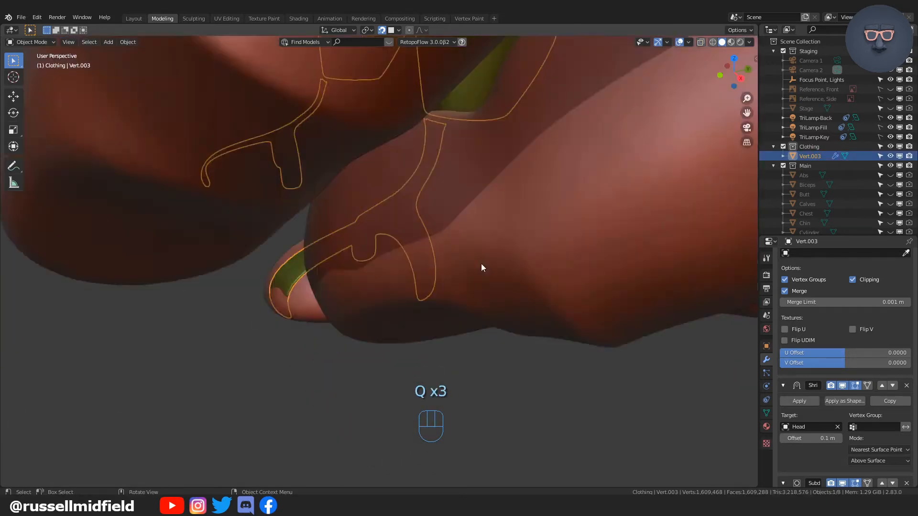
Return to Edit Mode with X-ray, extrude new vertices from the footwear strip, undo a misplacement and reposition the last vertex
middle_click_drag(481, 263, 423, 297)
left_click(422, 297)
key("Tab")
key("alt+z")
mouse_move(421, 261)
middle_mouse_down()
mouse_move(413, 324)
mouse_move(414, 268)
mouse_move(528, 254)
mouse_move(440, 242)
mouse_move(423, 246)
mouse_move(421, 268)
middle_mouse_up()
left_click(412, 231)
key("e")
key("e")
key("g")
key("e")
key("g")
left_click(461, 245)
key("ctrl+z")
key("g")
left_click(531, 254)
Extrude a further chain of vertices along the foot from the repositioned vertex
key("e")
key("e")
key("e")
key("e")
key("e")
key("e")
key("e")
Fill the space between the new vertex chain and the existing strip with a run of faces
left_click(335, 239, "shift")
left_click(284, 282)
key("f")
key("f")
key("f")
key("f")
key("f")
key("f")
key("f")
key("f")
key("f")
key("f")
key("f")
key("f")
key("f")
key("f")
key("f")
Leave Edit Mode to examine the footwear mesh, then return to Edit Mode with X-ray
middle_click_drag(285, 282, 500, 301)
key("Tab")
key("Tab")
left_click(497, 335)
middle_click_drag(421, 316, 467, 248)
left_click(466, 248)
key("Tab")
key("alt+z")
Delete surplus vertices around the instep strip and ankle cuff, and move a vertex on the cuff's upper edge
key("ctrl+r")
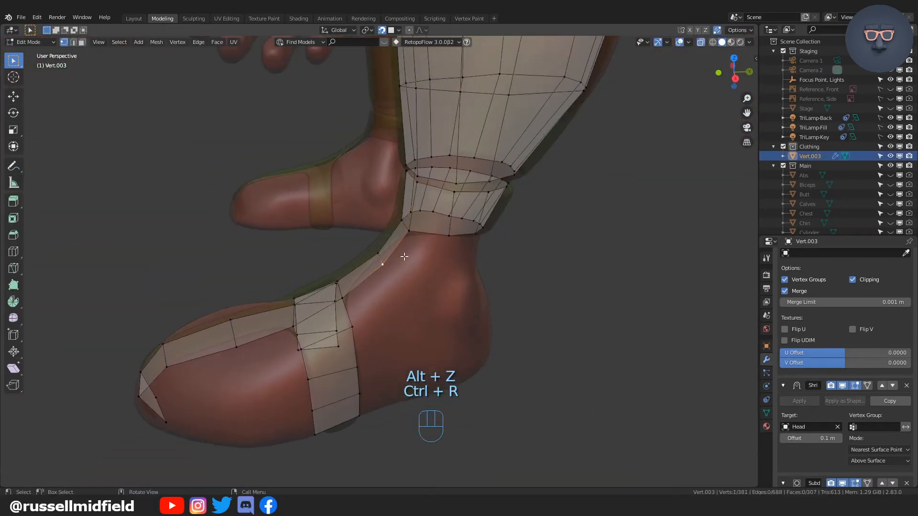
key("x")
middle_click_drag(381, 262, 315, 243)
left_click(383, 279)
key("x")
left_click(389, 230)
key("x")
key("g")
left_click(300, 212)
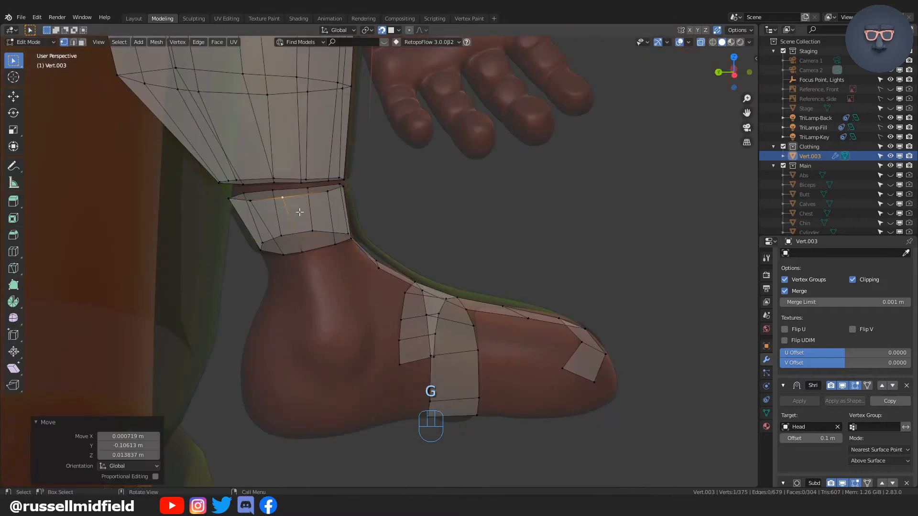
Reposition the remaining ankle cuff vertices so they are evenly spaced around the ankle
key("g")
middle_click_drag(300, 212, 424, 258)
left_click(365, 236)
key("g")
key("g")
left_click(439, 227)
key("g")
scroll(439, 201, "up", 3)
Extrude an edge backwards from the instep strip and fill faces below the cuff around the outer and rear ankle
left_click(325, 263)
key("e")
left_click(460, 273)
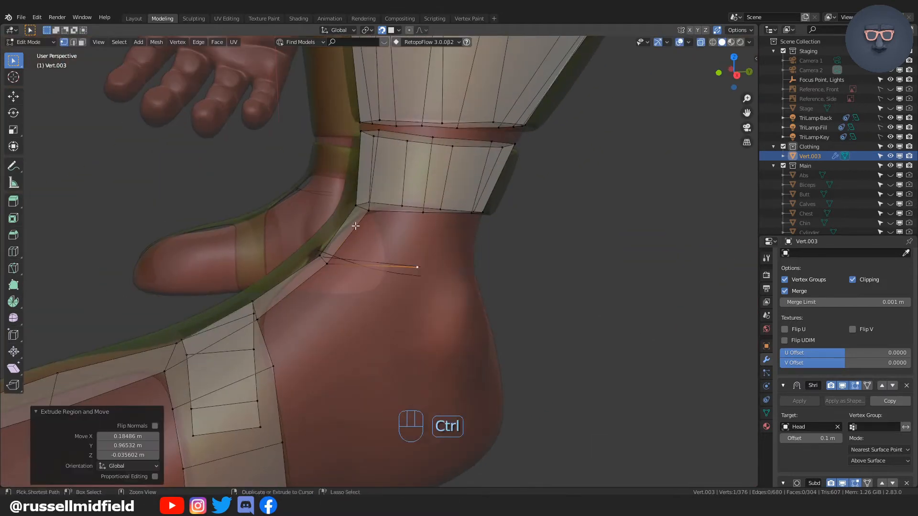
middle_click_drag(427, 213, 383, 220)
key("f")
left_click(478, 229)
key("f")
left_click(508, 239)
key("f")
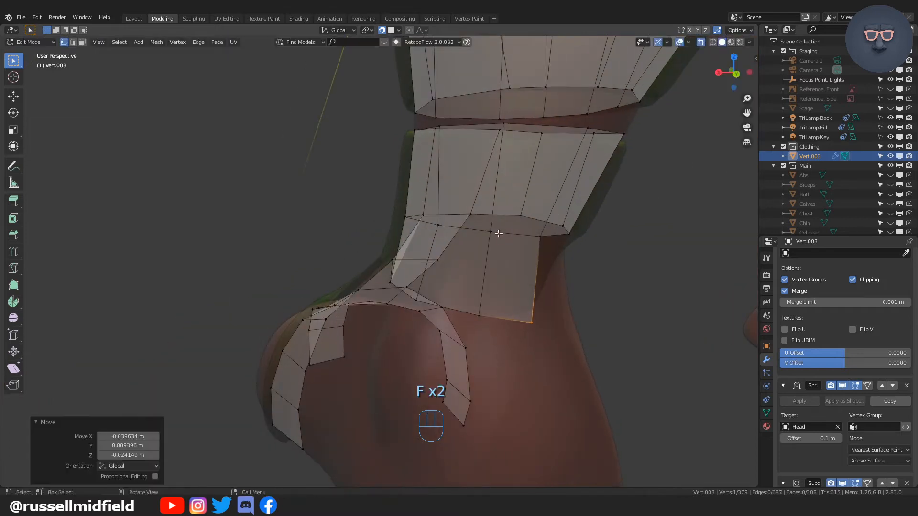
Continue the row of faces below the cuff around the inner ankle towards the instep strip
key("f")
middle_click_drag(498, 261, 383, 258)
key("f")
key("f")
left_click(340, 282)
middle_click_drag(340, 282, 373, 273)
key("f")
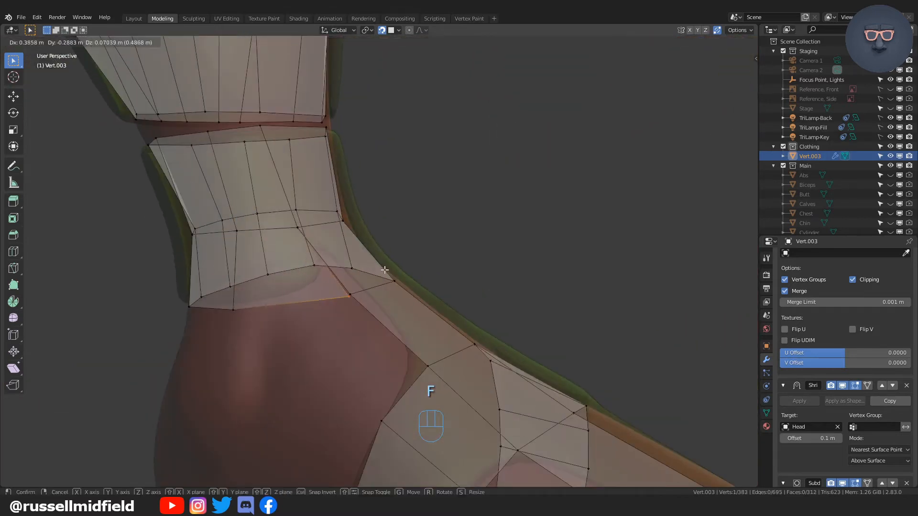
left_click(385, 272)
Adjust the vertices where the new ankle row meets the instep so the row flows evenly
key("g")
key("g")
left_click(371, 352)
middle_click_drag(371, 352, 471, 277)
key("g")
left_click(402, 299)
middle_click_drag(402, 299, 344, 302)
left_click(345, 237)
Fill a column of three faces behind the foot band on the outer side and adjust its lowest corner
middle_click_drag(299, 282, 301, 335)
key("f")
key("f")
key("f")
key("g")
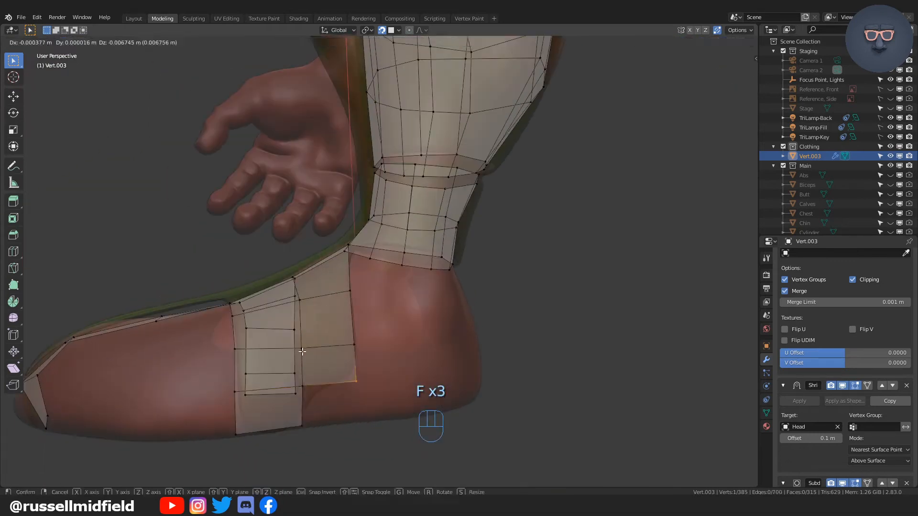
left_click(304, 386)
Fill a matching column of faces behind the foot band on the inner side of the foot
middle_click_drag(304, 386, 387, 265)
key("f")
key("f")
key("f")
left_click(436, 307)
Fill a second row of faces below the ankle from the instep around the outer side to the heel
left_click(376, 167)
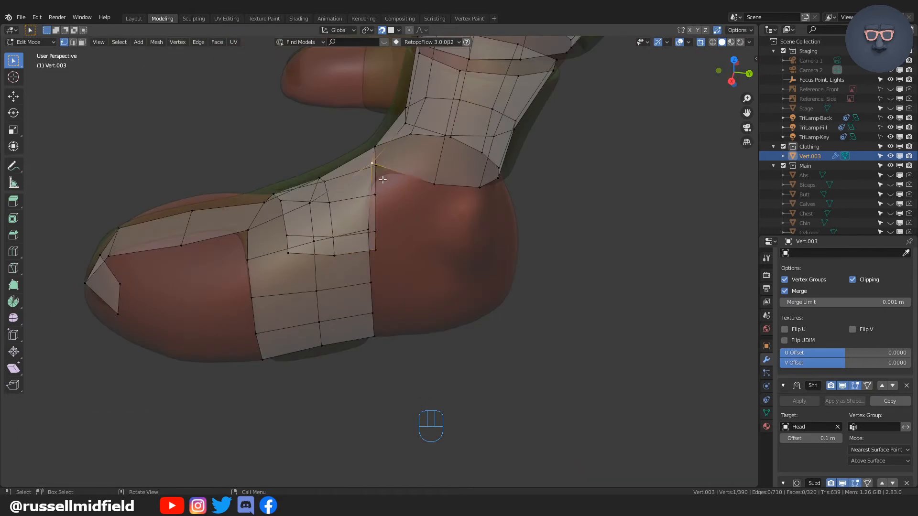
key("f")
left_click(439, 207)
middle_click_drag(438, 205, 401, 208)
key("f")
left_click(454, 187)
left_click(454, 186)
key("f")
left_click(473, 186)
Extend the second ankle row with faces along the inner side of the heel
middle_click_drag(474, 186, 316, 223)
key("f")
left_click(327, 211)
left_click(352, 227)
key("f")
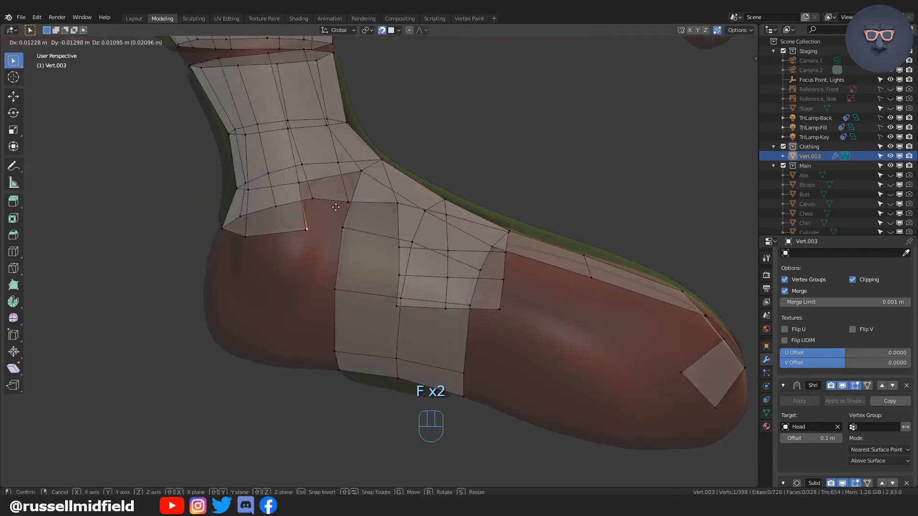
Build a third row of faces from the outer side around the back of the heel to the inner side
middle_click_drag(371, 178, 344, 232)
key("f")
key("g")
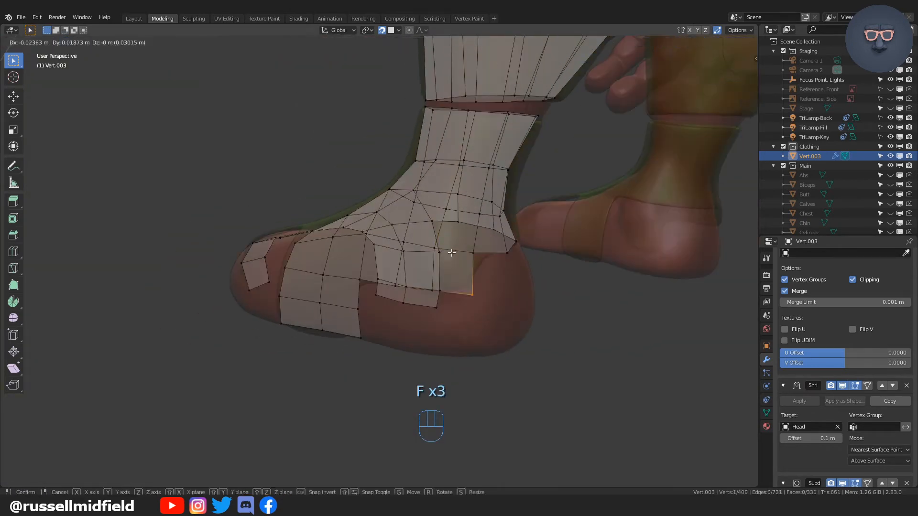
key("f")
left_click(290, 246)
middle_click_drag(290, 245, 258, 273)
key("f")
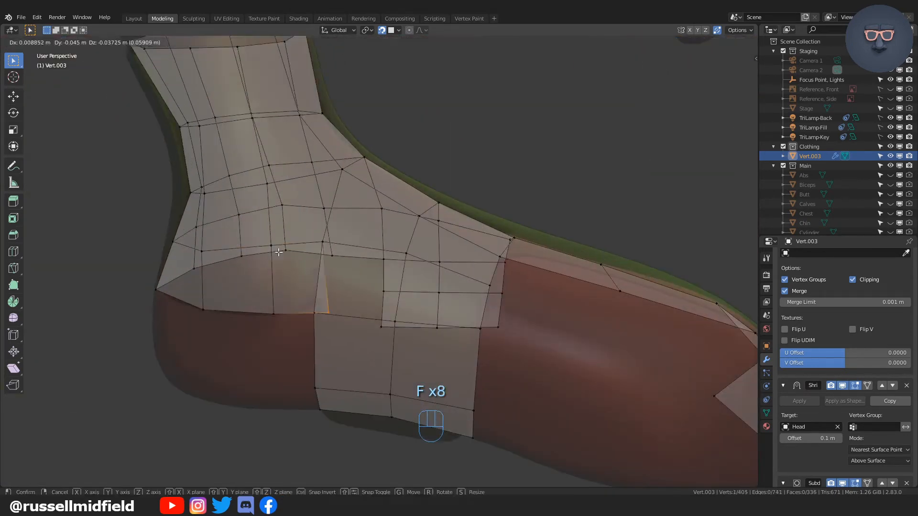
Fill the remaining faces between the heel rows and the foot band on the inner side
left_click(315, 303)
middle_click_drag(315, 302, 588, 268, "shift")
left_click(325, 255)
key("f")
middle_click_drag(424, 271, 444, 257)
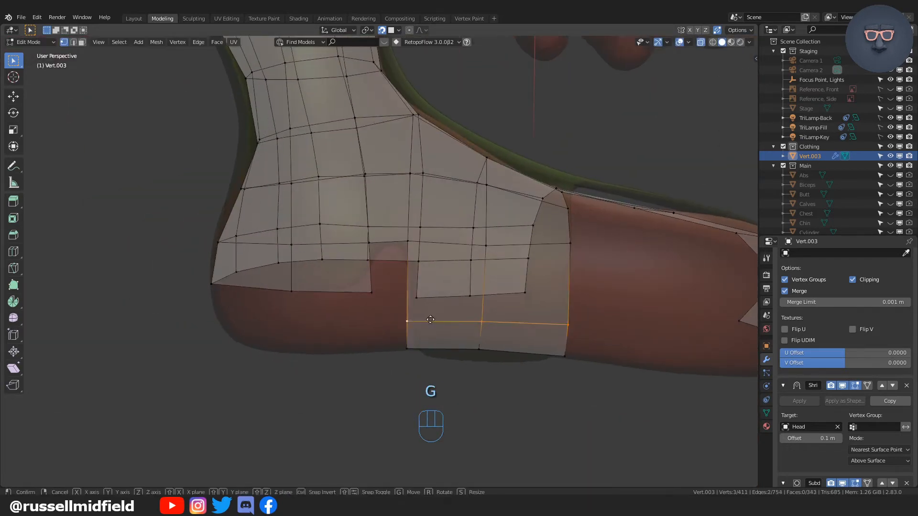
Slide the foot band's lower cross edges upwards and merge the two neighbouring vertices behind the band at their center
key("g")
scroll(433, 279, "up", 4)
key("g")
left_click(391, 272)
left_click(354, 323, "shift")
scroll(378, 261, "down", 4)
key("m")
left_click(354, 322)
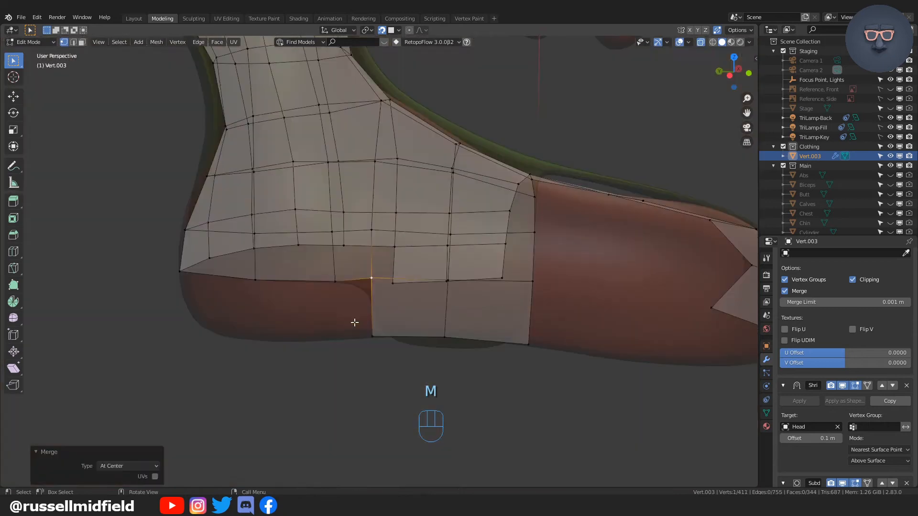
Fill the lowest row of faces along the sole edge from the outer band around the heel
key("f")
middle_click_drag(352, 298, 427, 290)
key("f")
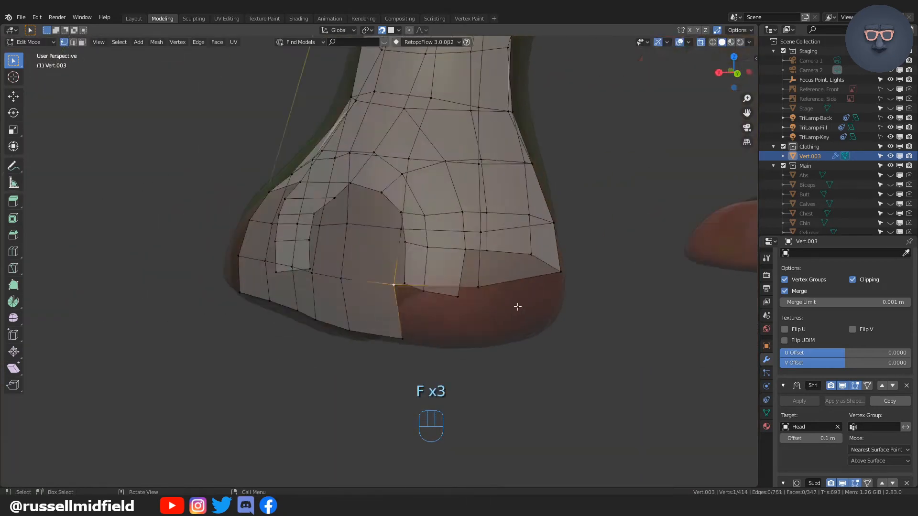
middle_click_drag(318, 286, 297, 279)
key("f")
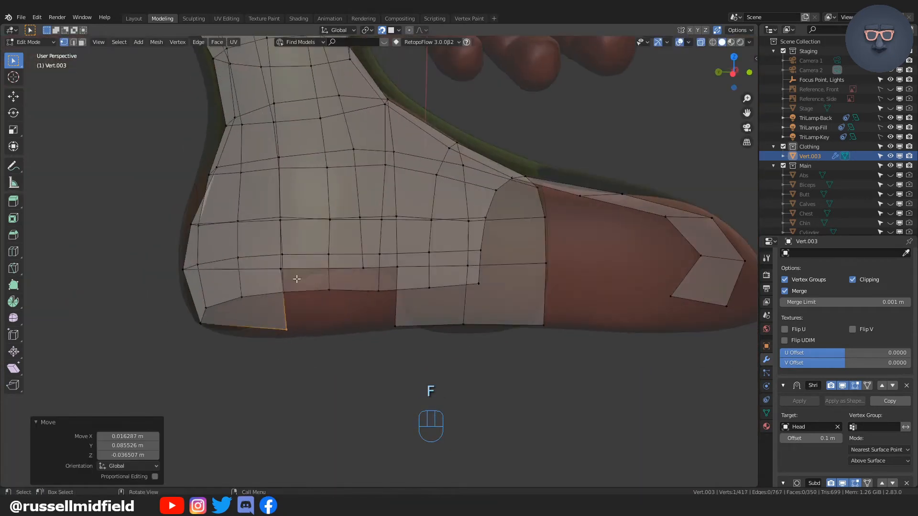
Close the lowest heel row on the inner side and merge the meeting vertices at their center
key("f")
scroll(378, 311, "up", 3)
key("g")
left_click(394, 402)
scroll(394, 403, "down", 8)
middle_click_drag(394, 403, 531, 324)
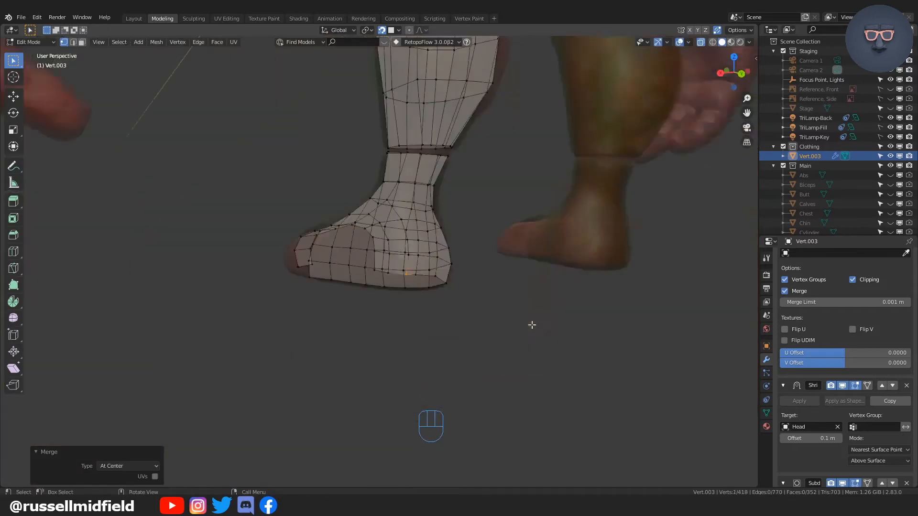
Fill faces forward from the foot band's lower edge on the outer side and reposition the new corner vertices
scroll(544, 278, "up", 3)
scroll(439, 277, "down", 1)
left_click(364, 280)
key("f")
middle_click_drag(364, 280, 378, 239)
left_click(448, 291)
key("f")
left_click(335, 268)
key("g")
left_click(378, 239)
key("f")
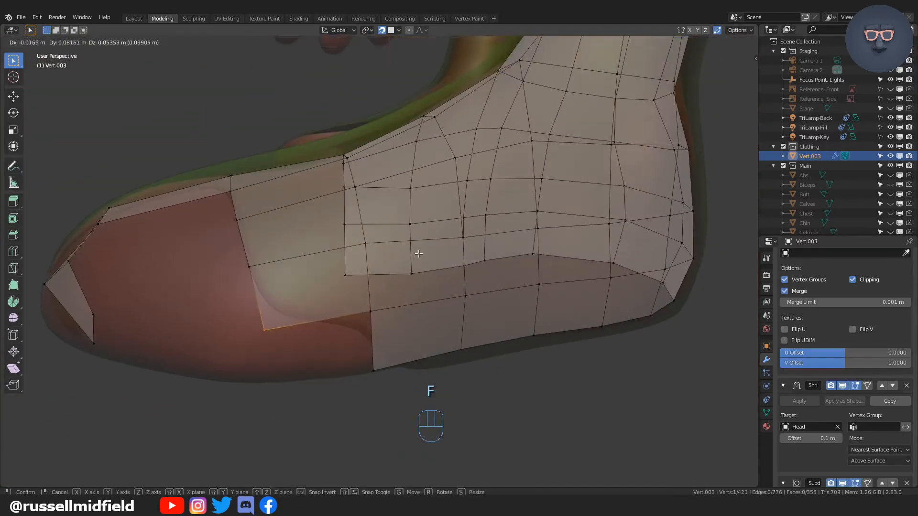
Fill the outer side rows between the midfoot and the toe cap down to the sole edge
left_click(418, 252)
left_click(365, 289)
key("f")
left_click(253, 199)
middle_click_drag(252, 200, 268, 268)
key("f")
key("f")
scroll(268, 258, "up", 2)
key("f")
left_click(339, 226)
middle_click_drag(339, 226, 359, 201)
left_click(360, 228)
key("f")
left_click(287, 273)
middle_click_drag(286, 272, 392, 253)
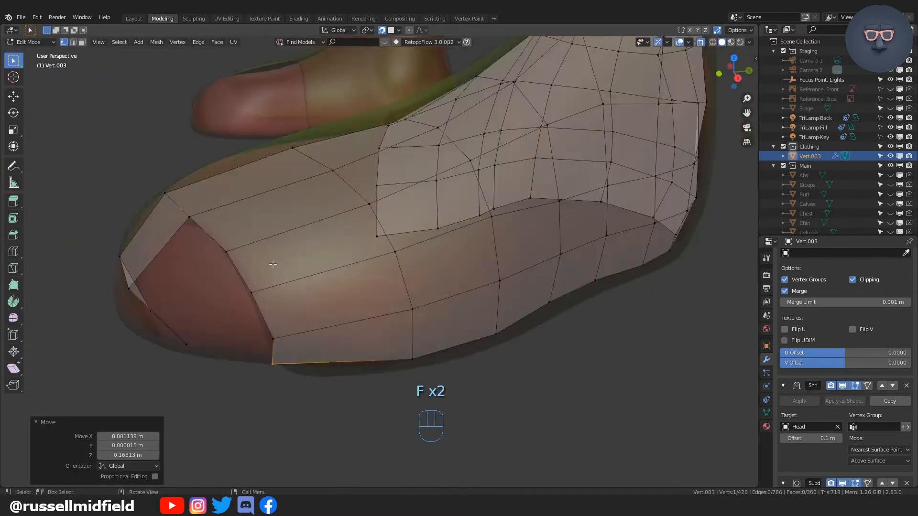
Reposition a vertex at the edge of the toe opening and fill the next faces across the front of the foot
left_click(412, 247)
key("g")
left_click(342, 233)
middle_click_drag(343, 233, 379, 219)
left_click(415, 224)
key("f")
left_click(396, 270)
mouse_move(397, 270)
middle_mouse_down()
mouse_move(440, 264)
mouse_move(447, 282)
mouse_move(398, 264)
middle_mouse_up()
Fill a face beside the remaining opening on the outer front of the toes and reposition the vertices around it
left_click(338, 348)
key("g")
left_click(380, 299)
left_click(393, 334, "shift")
left_click(407, 295, "shift")
key("f")
left_click(369, 287)
key("g")
key("g")
key("g")
left_click(463, 295)
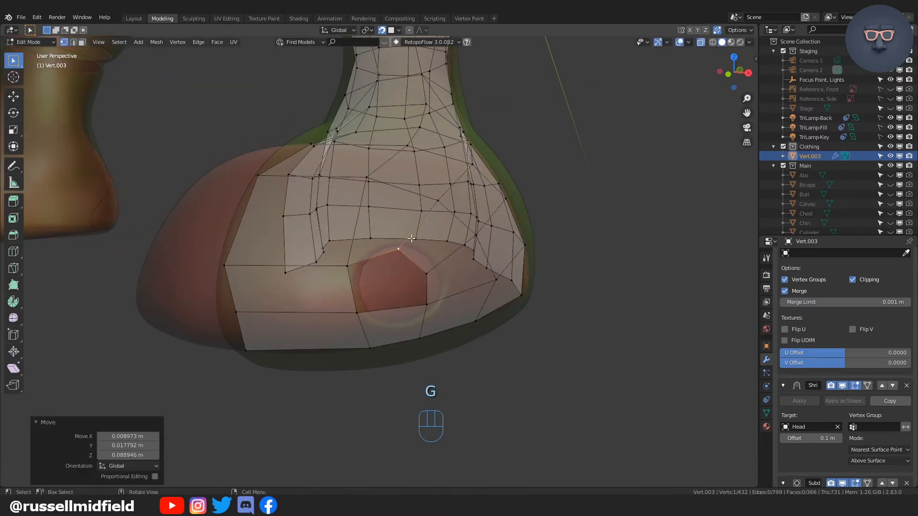
Cut an edge loop across the front toe row and fill the lower face of the toe opening
middle_click_drag(412, 239, 407, 251)
left_click(320, 324)
key("g")
left_click(358, 322)
middle_click_drag(397, 319, 342, 303)
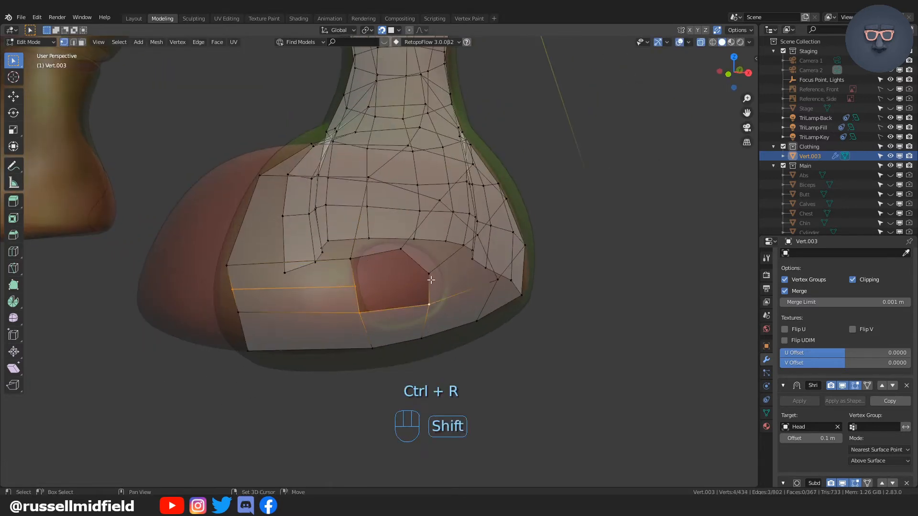
key("f")
middle_click_drag(438, 275, 383, 271)
Move and slide the vertices along the new toe loop to even out the spacing around the small opening
key("g")
left_click(349, 273)
key("g")
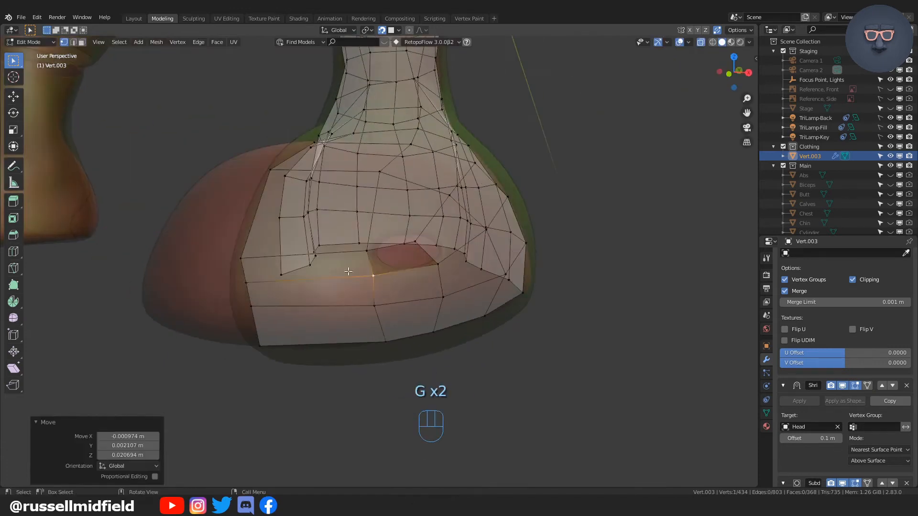
key("g")
key("g")
key("g")
left_click(441, 274)
Reposition the vertices on the open inner edge of the front toe rows
middle_click_drag(457, 301, 346, 299)
left_click(183, 275)
middle_click_drag(182, 275, 296, 254)
key("g")
left_click(318, 252)
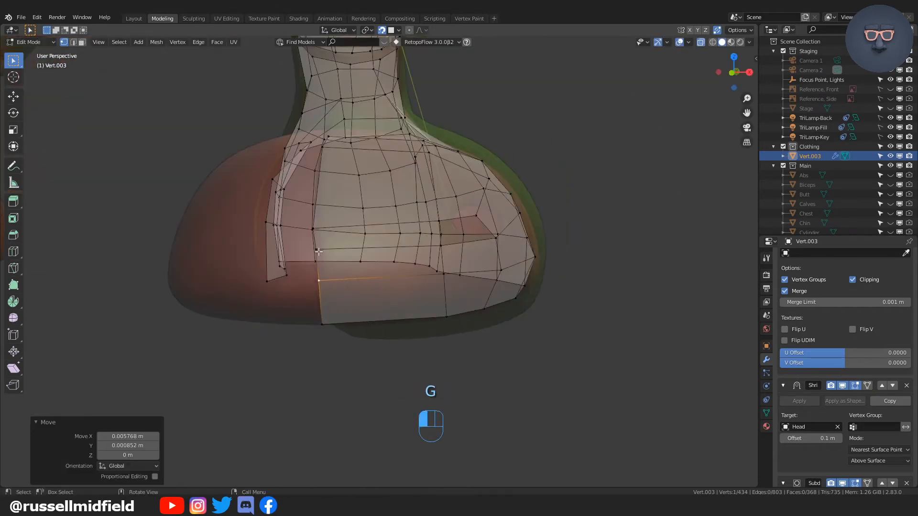
key("g")
left_click(387, 294)
Reposition a vertex on the inner top of the foot and the outer corner of the small toe opening
middle_click_drag(387, 294, 346, 220)
left_click(338, 217)
key("g")
left_click(417, 244)
middle_click_drag(417, 244, 351, 293)
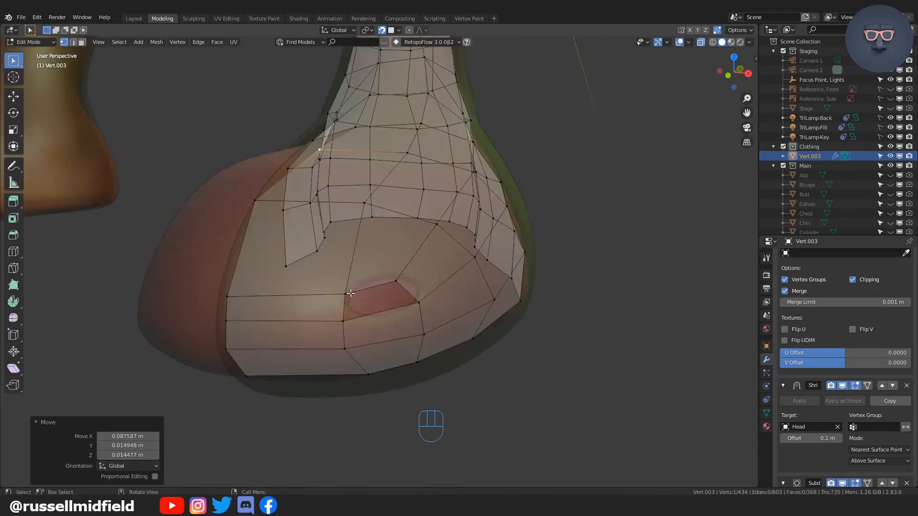
left_click(420, 306)
key("g")
Fill faces from the inner side of the foot towards the big toe and position the new corner vertices
middle_click_drag(220, 239, 558, 324)
left_click(433, 237)
key("f")
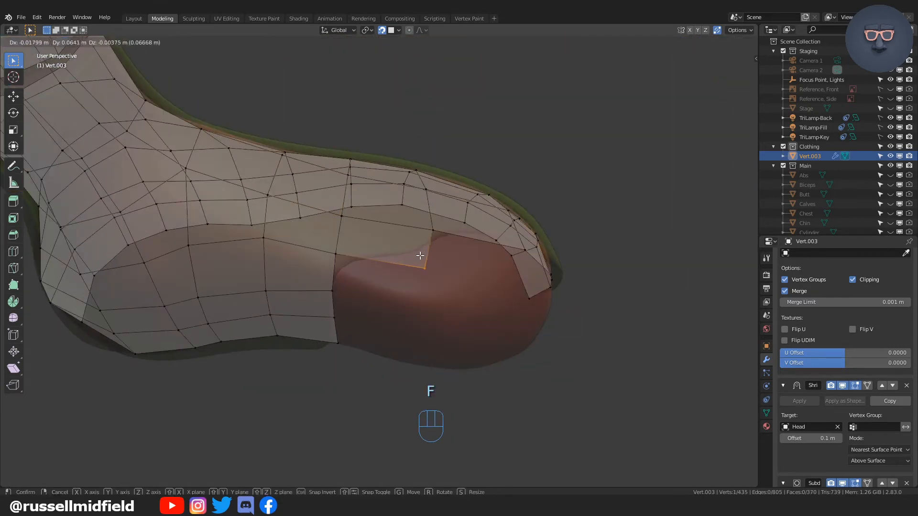
left_click(420, 254)
key("f")
middle_click_drag(414, 244, 363, 246)
key("f")
left_click(394, 253)
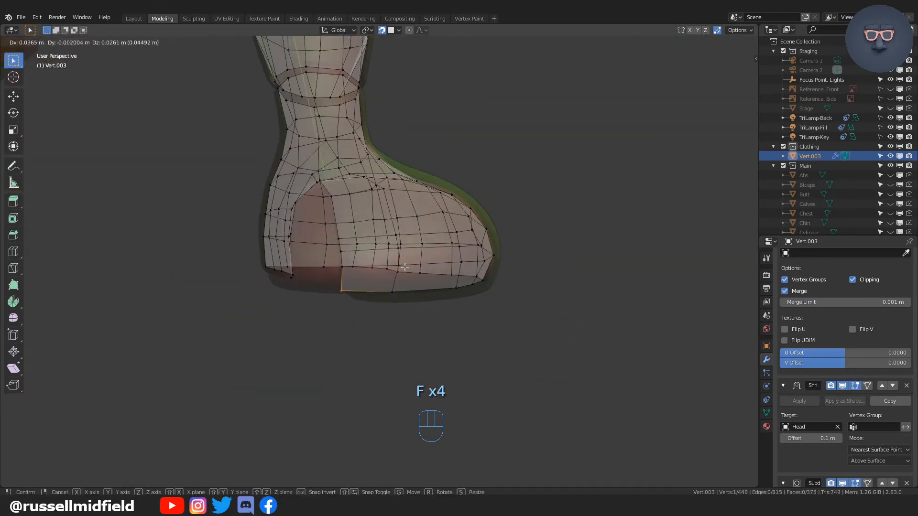
left_click(405, 268)
Fill the remaining inner side faces down to the sole edge and adjust the vertices along it
middle_click_drag(405, 268, 392, 218)
left_click(350, 214)
key("f")
key("f")
key("f")
left_click(393, 217)
middle_click_drag(441, 271, 563, 318)
key("g")
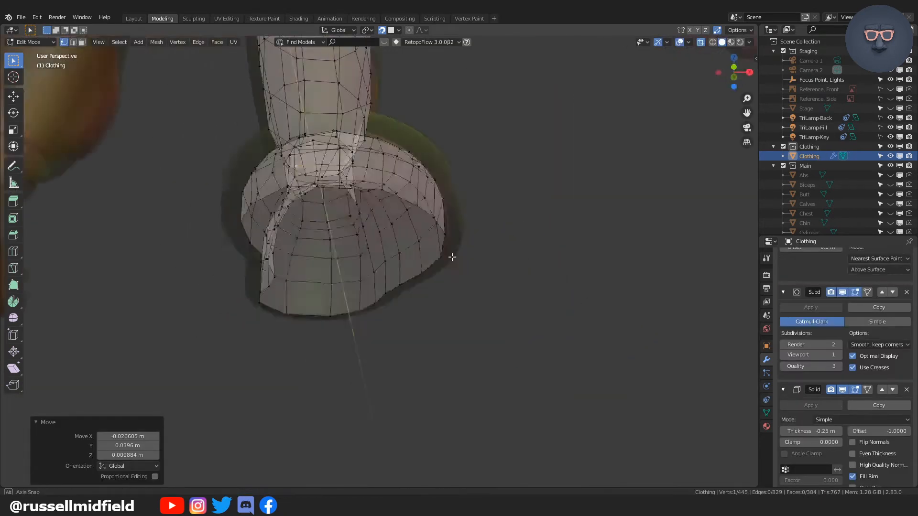
Extrude the front sole edge in several segments along the middle of the sole towards the heel, rotating the end to follow the foot
middle_click_drag(452, 256, 312, 324)
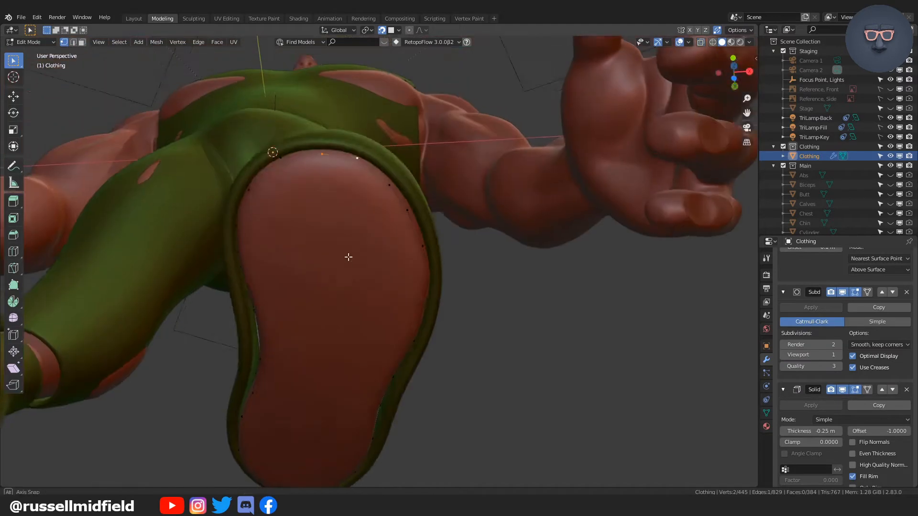
key("e")
left_click(352, 253)
key("e")
middle_click_drag(352, 258, 385, 273)
left_click(340, 296)
key("e")
left_click(352, 286)
key("e")
key("y")
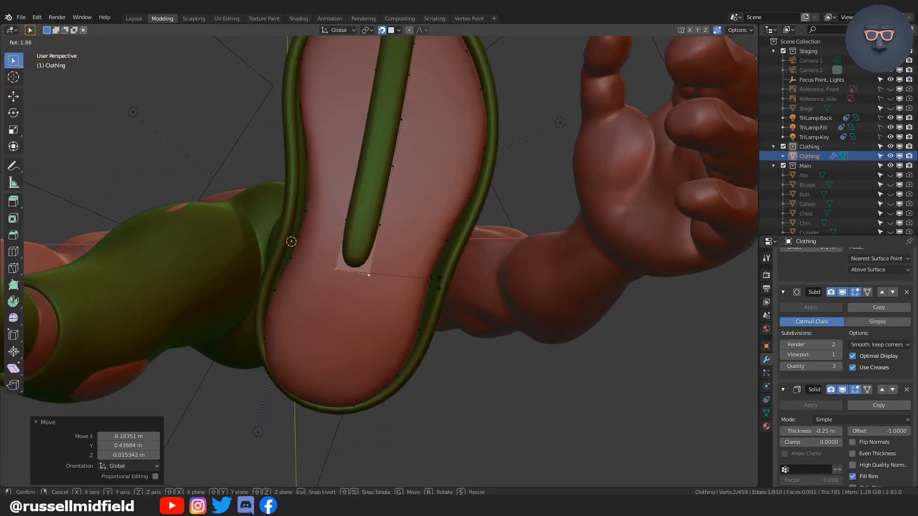
left_click(451, 266)
middle_click_drag(451, 267, 451, 256)
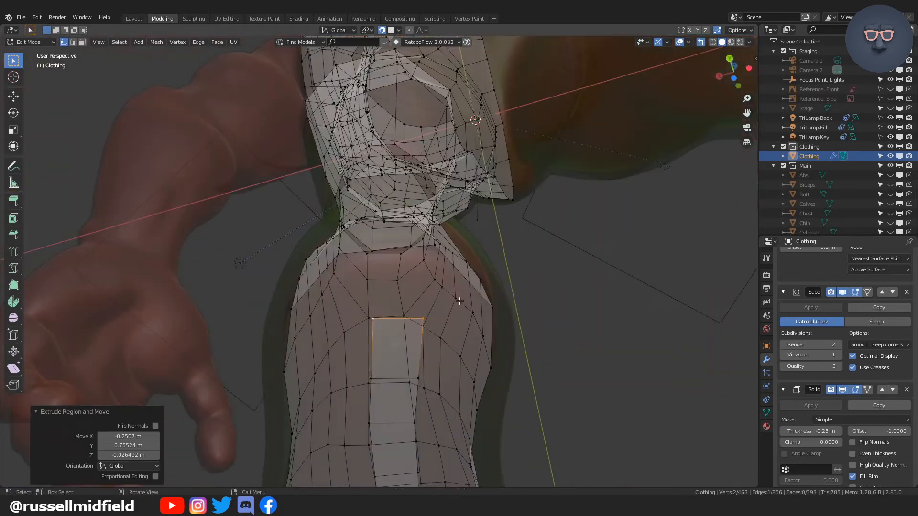
Fill the face joining the sole strip to the heel edge and reposition the strip's vertices
middle_click_drag(459, 301, 445, 287)
key("f")
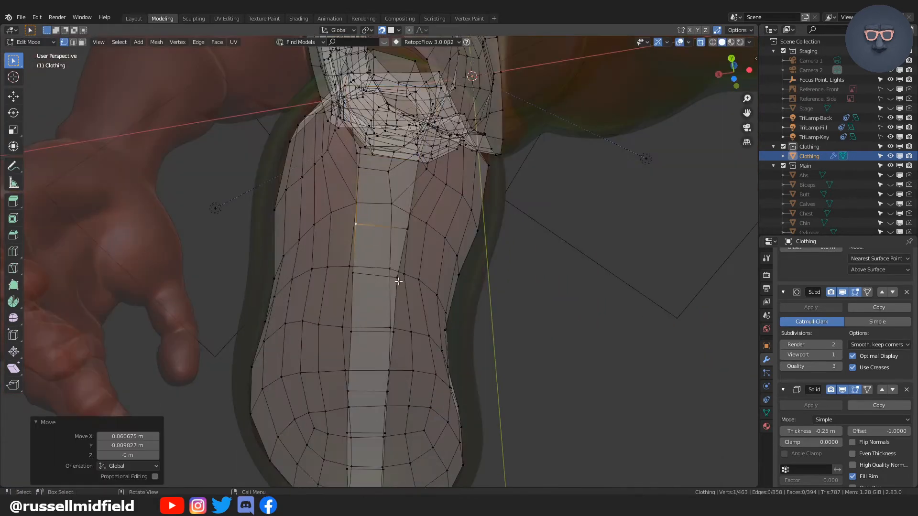
key("g")
left_click(423, 262)
Add two edge loops across the sole strip of the footwear and reposition the vertices around them
middle_click_drag(402, 75, 497, 280, "shift")
key("ctrl+r")
double_click(355, 259)
key("g")
left_click(381, 276)
key("ctrl+r")
double_click(426, 287)
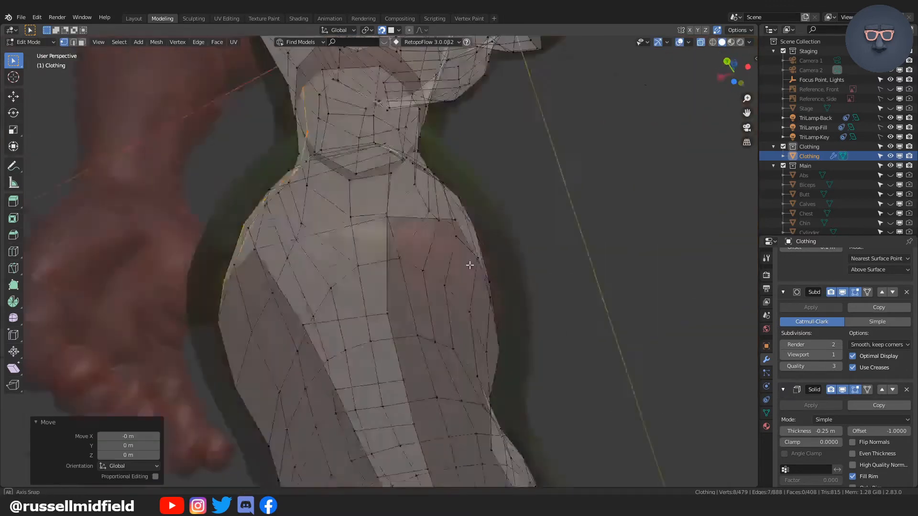
Fill faces between the heel and the side edge of the sole by joining neighbouring edge vertices
middle_click_drag(470, 263, 383, 279)
left_click(364, 288)
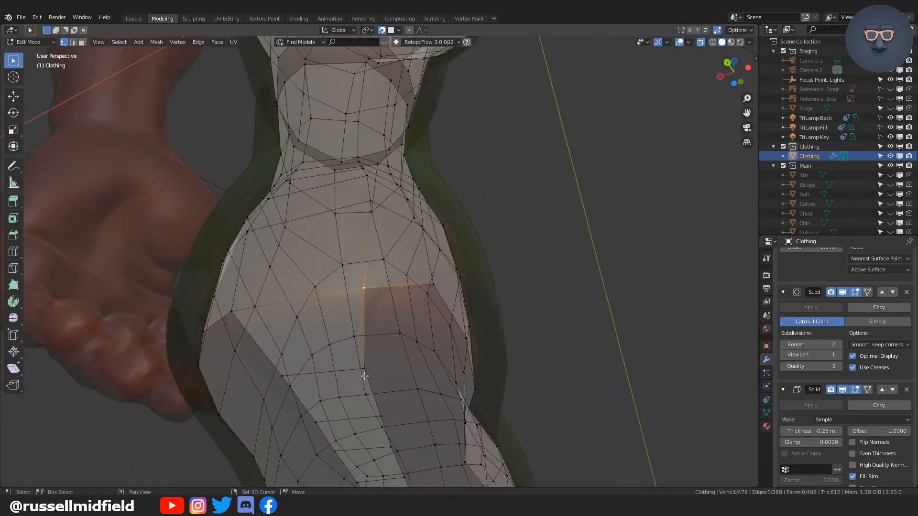
left_click(364, 373, "shift")
key("f")
middle_click_drag(365, 376, 392, 268)
left_click(397, 272, "shift")
key("f")
Reposition a vertex on the heel and check its fit against the foot with see-through display
left_click(306, 225)
middle_click_drag(414, 297, 354, 275)
key("g")
left_click(349, 251)
key("alt+z")
key("alt+z")
key("Tab")
Fill a row of successive faces along the open gap beside the sole strip
left_click(338, 168)
key("f")
middle_click_drag(337, 167, 378, 114)
key("f")
key("f")
key("f")
key("f")
Add an edge loop through the sole faces and move a vertex at the gap's edge into place
middle_click_drag(387, 188, 461, 332)
key("ctrl+r")
left_click(435, 261)
key("alt+z")
key("alt+z")
left_click(453, 250)
key("g")
left_click(431, 271)
Join the selected corner vertices with a face at the end of the sole gap
left_click(400, 221, "shift")
left_click(429, 267, "shift")
left_click(471, 233, "shift")
key("f")
key("Tab")
key("Tab")
Fill the remaining open side of the sole with a run of faces starting from a border edge
key("2")
left_click(425, 335)
key("f")
key("f")
key("f")
key("f")
key("f")
key("f")
key("f")
key("f")
Close the last hole at the sole's edge with a face between the selected vertices
left_click(455, 275)
scroll(461, 332, "up", 4)
key("1")
left_click(492, 287, "shift")
key("f")
middle_click_drag(517, 292, 537, 325)
left_click(592, 272)
left_click(475, 244)
middle_click_drag(474, 244, 403, 225)
Examine the closed footwear and the complete outfit on the character outside mesh editing
key("Tab")
left_click(404, 225)
key("Tab")
left_click(348, 220)
mouse_move(348, 220)
middle_mouse_down()
mouse_move(375, 248)
mouse_move(336, 219)
middle_mouse_up()
left_click_drag(335, 219, 337, 220)
middle_click_drag(366, 234, 438, 282)
key("Tab")
scroll(469, 340, "down", 3)
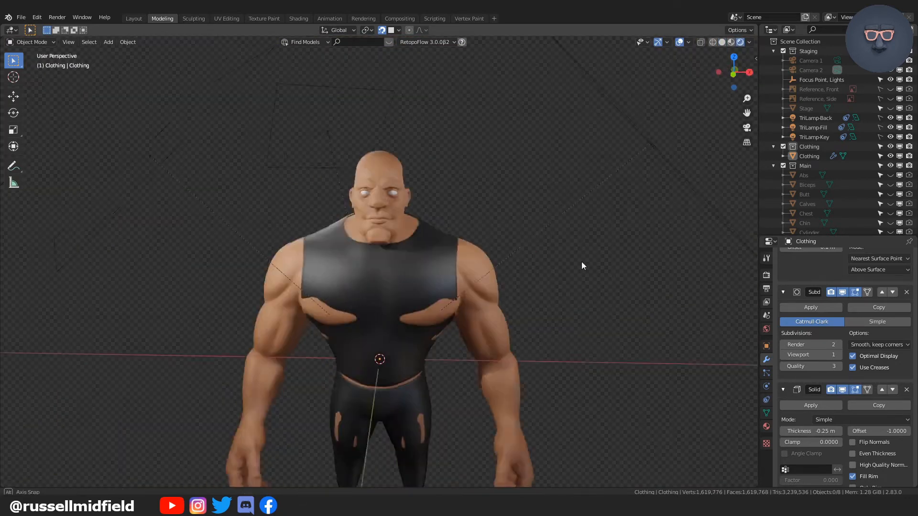
middle_click_drag(582, 262, 555, 300)
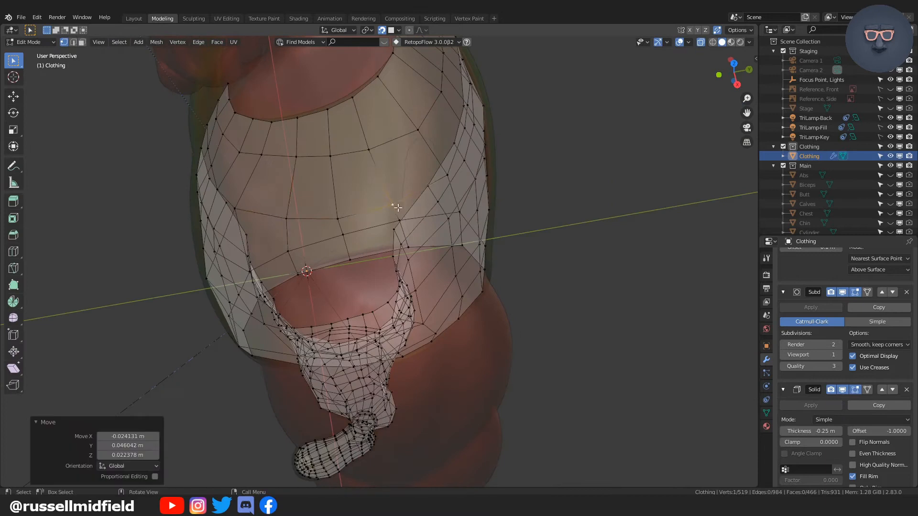
Extrude a chain of vertices from the shirt's shoulder edge down over the outer shoulder muscle
middle_click_drag(398, 208, 390, 202)
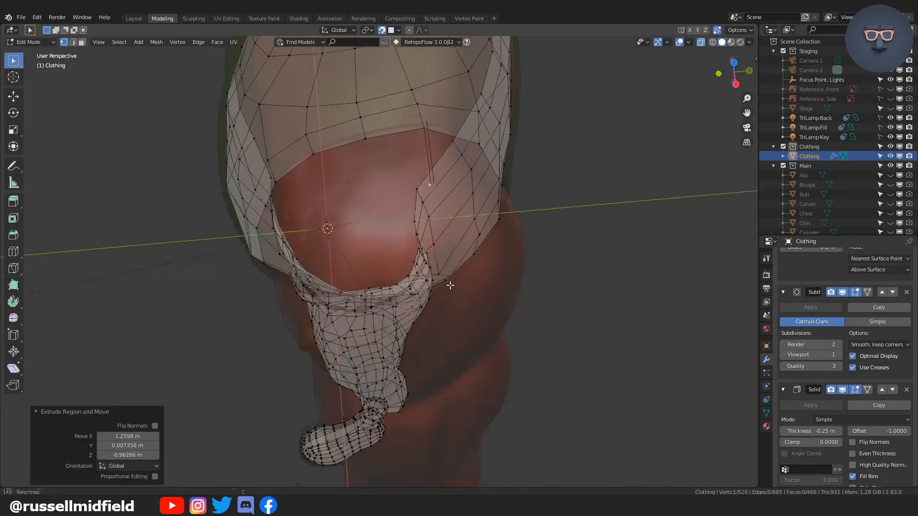
middle_click_drag(451, 285, 449, 237)
left_click(462, 293)
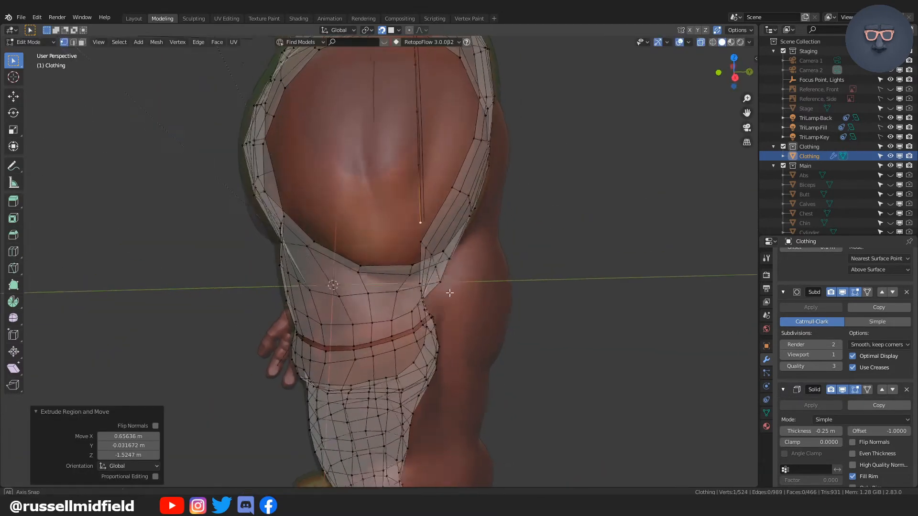
middle_click_drag(449, 293, 426, 335)
key("alt+z")
Extrude a second, parallel chain of vertices down the outer shoulder muscle to its lower end
left_click(373, 90)
key("e")
left_click(382, 138)
middle_click_drag(382, 138, 421, 192)
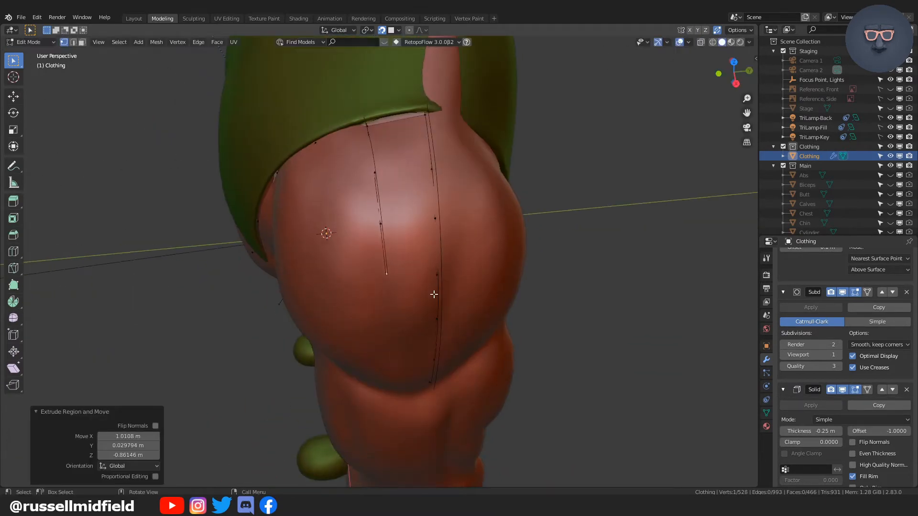
middle_click_drag(434, 295, 434, 237)
key("e")
left_click(434, 293)
key("e")
middle_click_drag(432, 248, 425, 243)
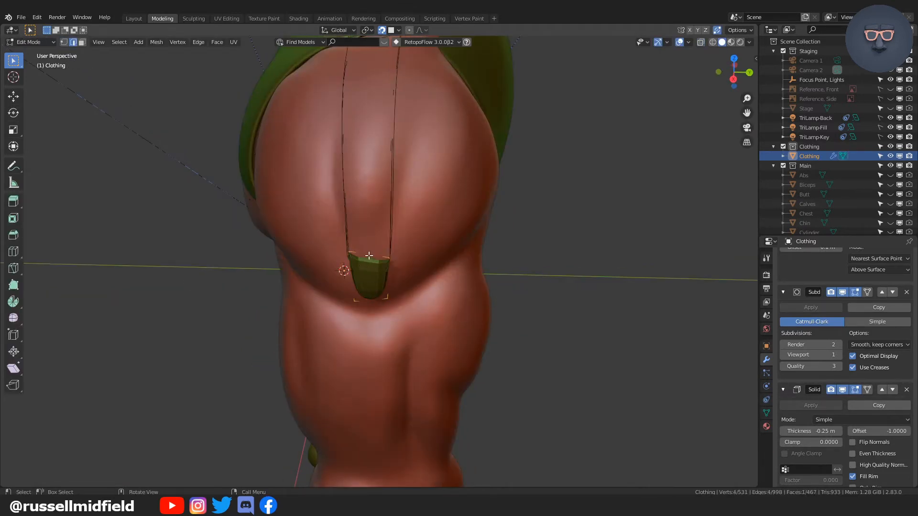
Fill the strip of faces between the two shoulder chains and adjust a vertex on the shoulder
scroll(433, 232, "up", 3)
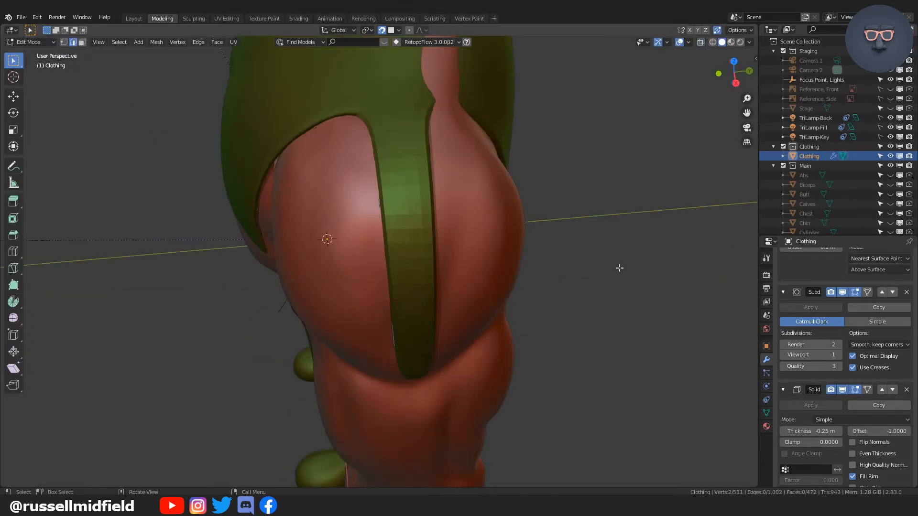
left_click(522, 173)
middle_click_drag(433, 189, 450, 282)
key("alt+z")
key("g")
left_click(426, 267)
Extrude a vertex chain from the shirt edge down the front side of the shoulder strip
left_click(348, 193)
key("e")
left_click(383, 215)
middle_click_drag(382, 215, 397, 260)
key("e")
left_click(416, 335)
middle_click_drag(416, 334, 415, 202)
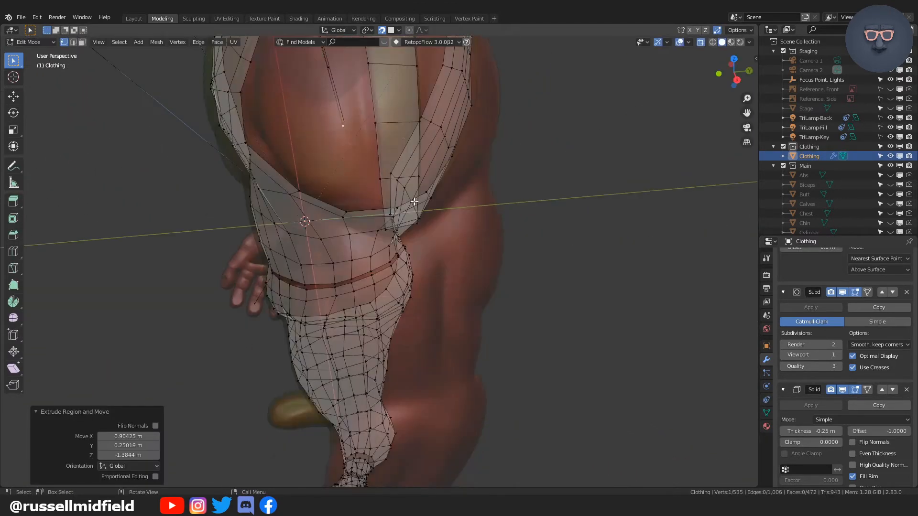
left_click(421, 286)
middle_click_drag(421, 285, 387, 335)
Extrude a matching vertex chain down the rear side of the shoulder strip towards its lower end
left_click(424, 148)
key("e")
left_click(418, 180)
key("alt+z")
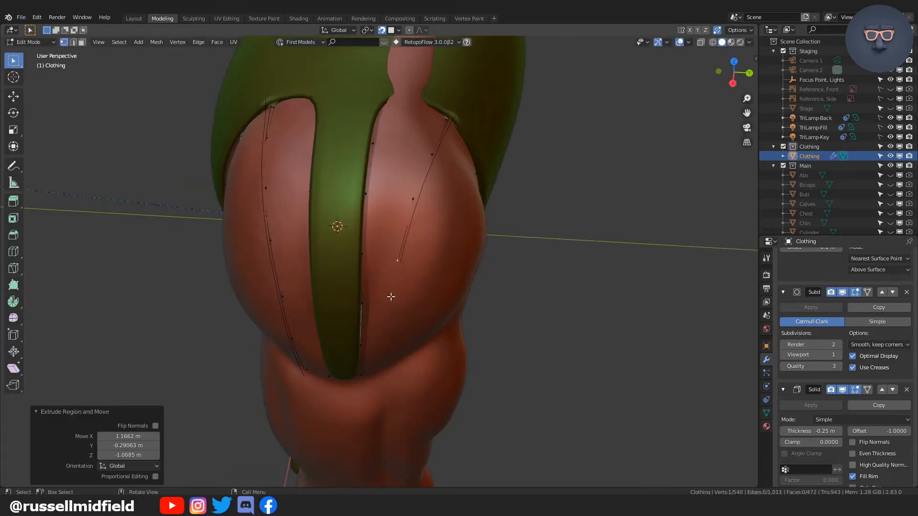
key("e")
middle_click_drag(389, 297, 495, 224)
left_click(458, 236)
Fill the faces between the middle shoulder strip and the front and rear vertex chains
key("Tab")
left_click(449, 195)
key("Tab")
left_click(428, 249)
key("alt+z")
key("Tab")
key("alt+z")
Extrude vertex chains from the armpit up across the front gap between the chest and the shoulder
middle_click_drag(364, 231, 334, 141)
left_click(339, 236)
key("e")
left_click(344, 153)
scroll(334, 142, "up", 2)
middle_click_drag(383, 206, 483, 277)
key("e")
left_click(373, 206)
key("e")
left_click(462, 210)
middle_click_drag(462, 210, 407, 224)
key("e")
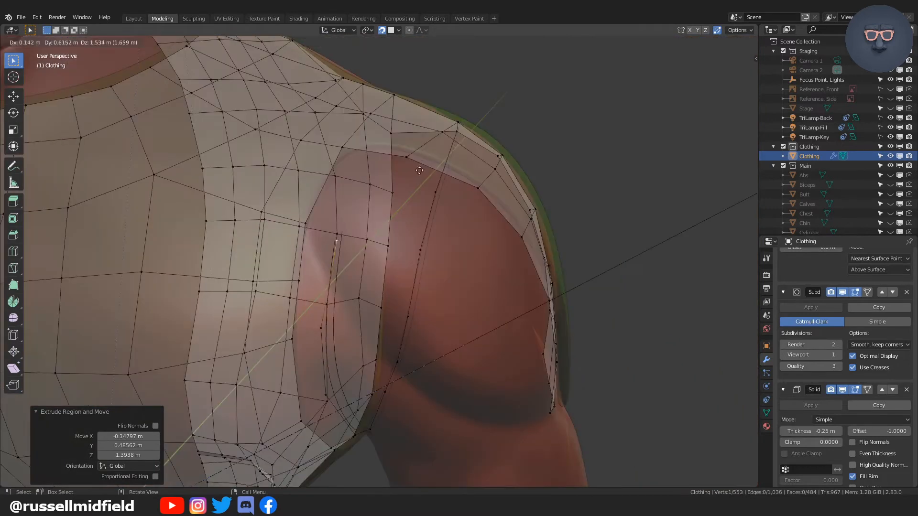
left_click(338, 242)
Fill the faces between the chest edge and the new vertex chains at the front of the shoulder
middle_click_drag(338, 242, 325, 224)
left_click(301, 242, "shift")
left_click(397, 176, "shift")
key("f")
middle_click_drag(397, 176, 333, 229)
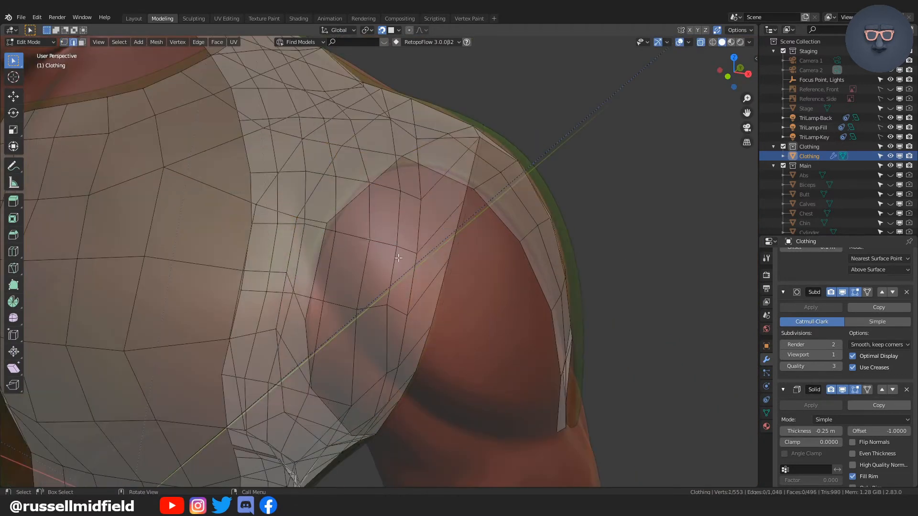
mouse_move(399, 258)
middle_mouse_down()
mouse_move(436, 277)
mouse_move(465, 324)
mouse_move(560, 287)
mouse_move(525, 372)
mouse_move(394, 275)
middle_mouse_up()
left_click(559, 287)
key("f")
Delete the selected mesh element at the inner edge of the filled shoulder front
key("Tab")
left_click(317, 275)
middle_click_drag(318, 275, 326, 221)
right_click(318, 271)
left_click(317, 271)
key("x")
middle_click_drag(285, 268, 384, 284)
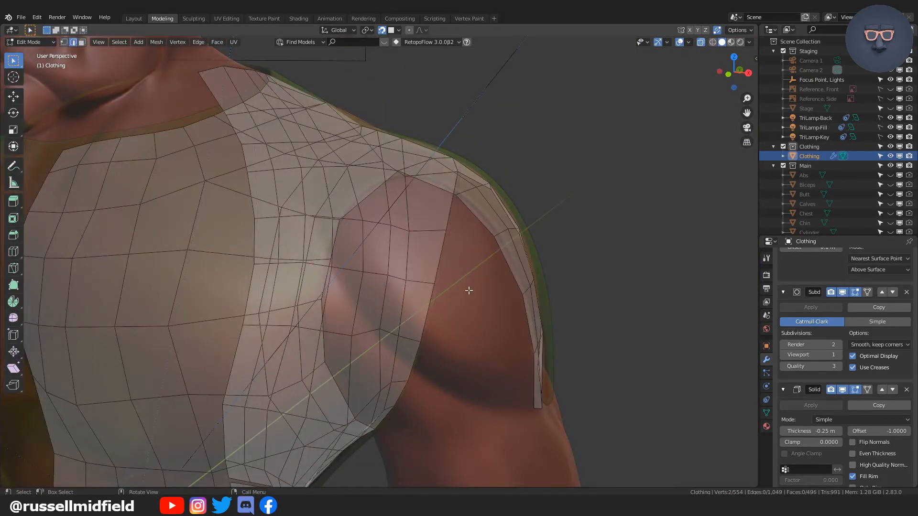
Reposition a vertex of the shoulder mesh to follow the body's surface
scroll(445, 301, "down", 5)
middle_click_drag(469, 291, 419, 307)
key("Tab")
scroll(365, 268, "up", 3)
left_click(384, 235)
key("g")
middle_click_drag(365, 268, 436, 221)
left_click(414, 242)
Add an edge loop to the shoulder strip and place an extruded vertex down the side opening
key("ctrl+r")
left_click(476, 202)
key("g")
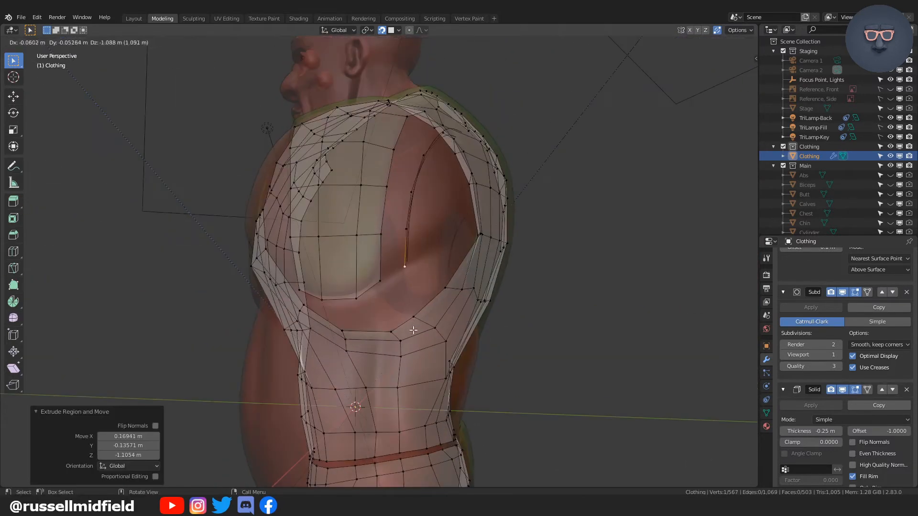
left_click(324, 254)
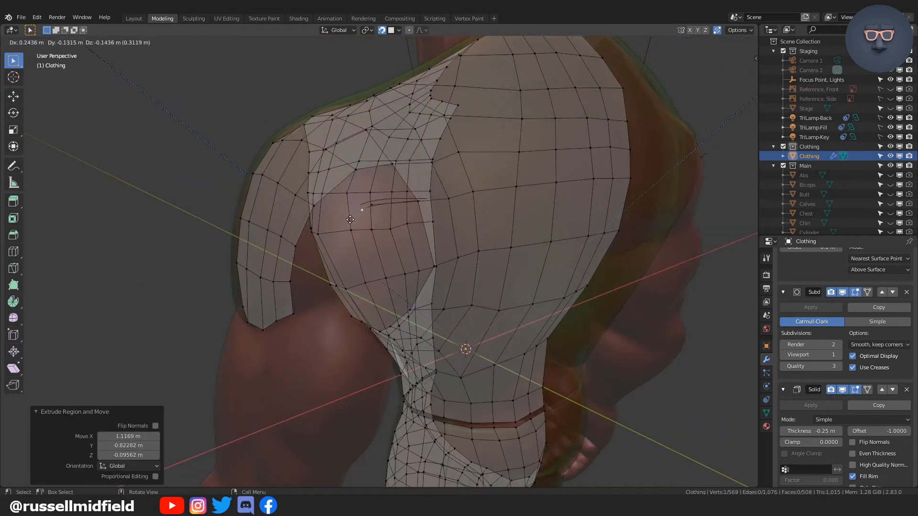
Reposition vertices along the opening at the back of the shoulder and fill a face between them
left_click(426, 264)
middle_click_drag(426, 264, 387, 213)
key("g")
left_click(432, 251)
key("g")
left_click(423, 257)
key("f")
key("g")
left_click(371, 209)
Move a vertex on the lower edge of the newly filled faces behind the shoulder
middle_click_drag(531, 224, 392, 216)
left_click(353, 189)
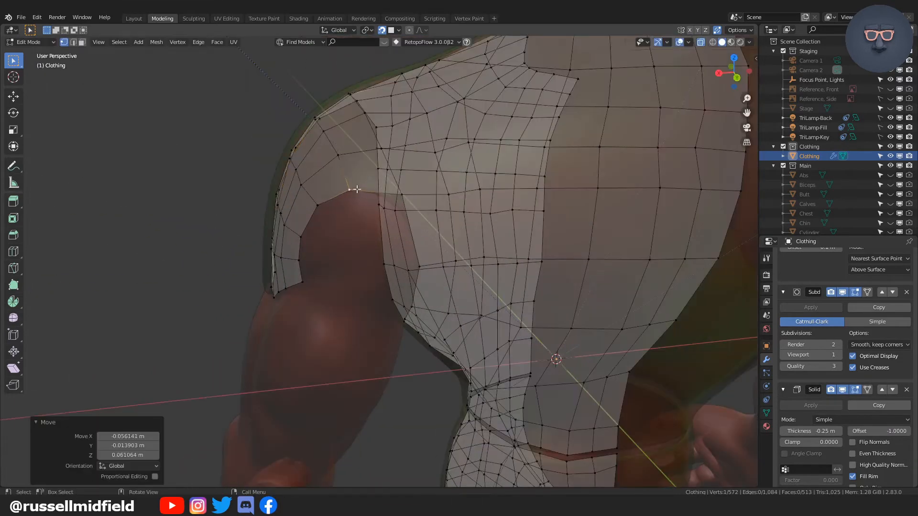
middle_click_drag(352, 189, 370, 206)
key("g")
left_click(340, 192)
Extrude vertices from the chest edge across the top of the front shoulder opening and fill between them
middle_click_drag(416, 244, 564, 211)
left_click(390, 196)
key("e")
left_click(411, 198)
middle_click_drag(411, 198, 356, 215)
key("e")
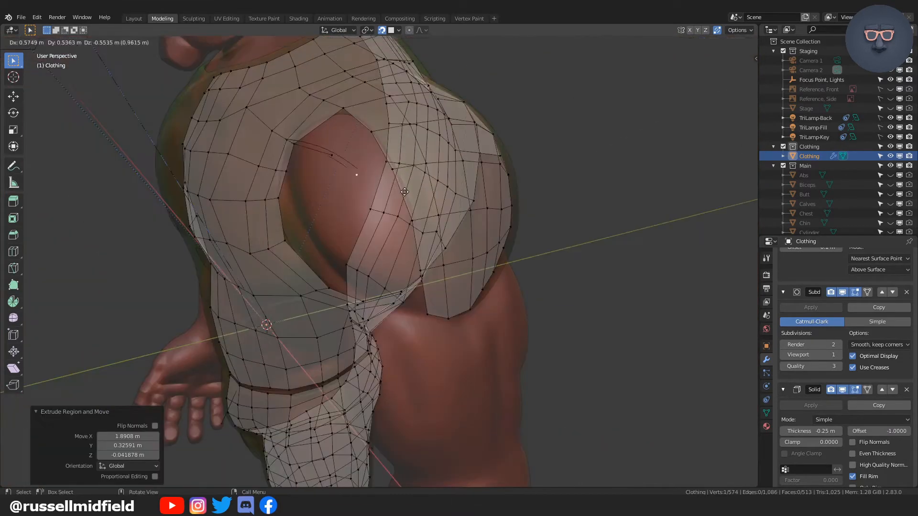
left_click(356, 176)
key("e")
key("f")
Reposition a vertex beside the chest edge in the front shoulder opening
key("Tab")
middle_click_drag(379, 261, 407, 208)
left_click(338, 168)
key("g")
left_click(352, 169)
key("Tab")
key("Tab")
Extrude a curved chain of vertices from the chest edge across the shoulder front and down towards the sleeve edge
middle_click_drag(377, 182, 387, 243)
scroll(402, 220, "up", 2)
key("e")
left_click(366, 225)
key("e")
left_click(392, 239)
key("e")
left_click(409, 274)
key("e")
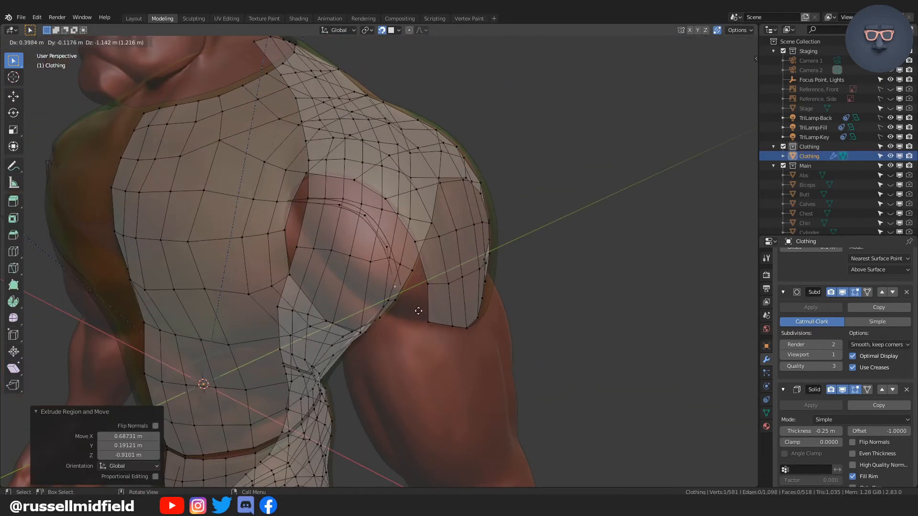
left_click(418, 310)
key("e")
left_click(422, 341)
Fill the faces between the new vertex chain and the existing front shoulder edge
middle_click_drag(289, 237, 332, 217)
key("f")
key("f")
key("f")
key("f")
key("f")
middle_click_drag(430, 239, 323, 257)
Extrude vertices down the remaining gap at the back of the shoulder and fill faces to the sleeve side
key("Tab")
left_click(283, 256)
left_click(377, 200)
middle_click_drag(411, 213, 431, 221)
key("e")
left_click(428, 270)
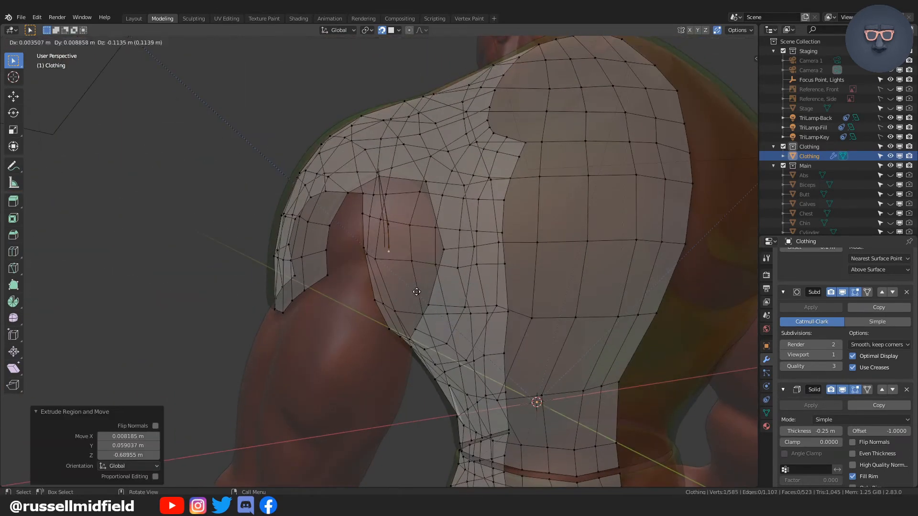
middle_click_drag(427, 271, 504, 282)
key("1")
key("f")
left_click(372, 190)
key("e")
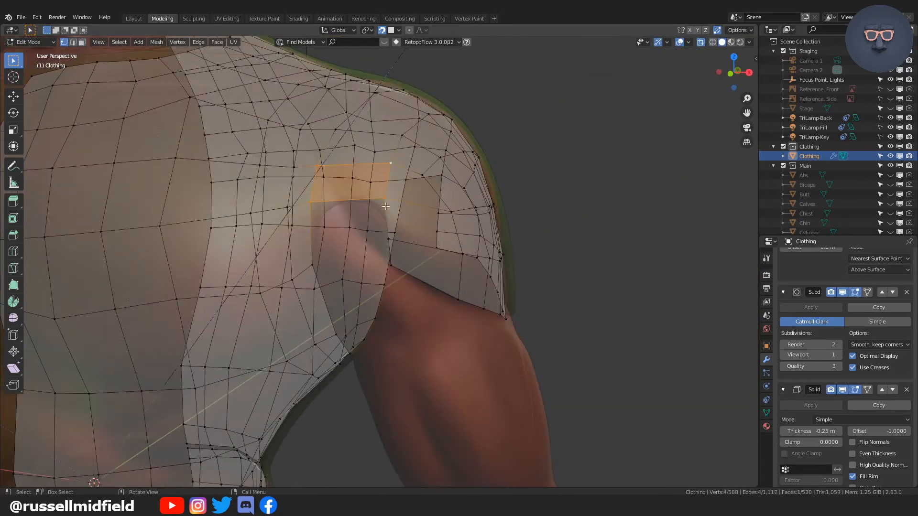
left_click(412, 197)
middle_click_drag(412, 197, 350, 202)
middle_click_drag(380, 249, 481, 234)
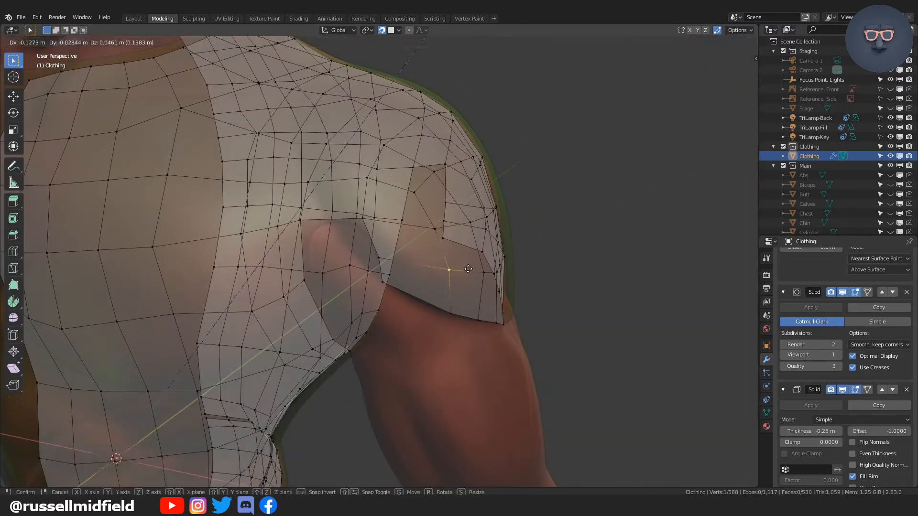
Reposition vertices on the front of the sleeve near its lower edge
left_click(468, 269)
middle_click_drag(468, 269, 449, 280)
left_click(416, 304)
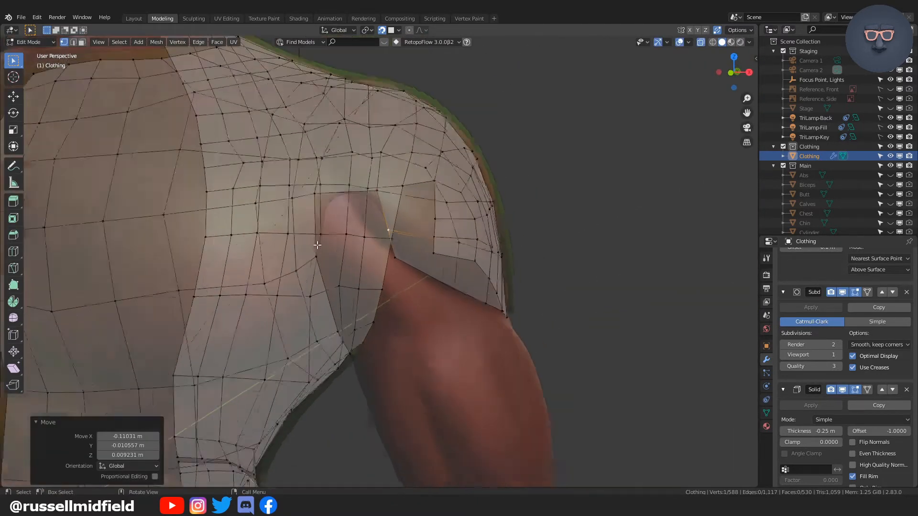
Add a horizontal edge loop across the chest to the armpit opening and adjust its placement
left_click(125, 299, "alt")
middle_click_drag(125, 299, 248, 306)
key("g")
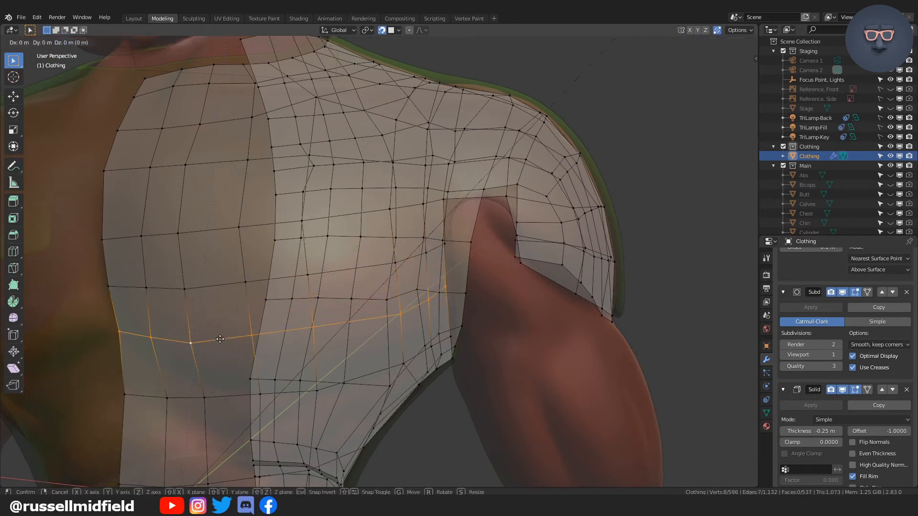
left_click(220, 339)
middle_click_drag(220, 339, 334, 293)
Move a vertex on the edge of the front armpit opening to even out the surrounding faces
middle_click_drag(486, 282, 508, 206)
left_click(524, 255)
scroll(510, 253, "down", 4)
scroll(459, 210, "up", 4)
left_click(500, 188)
key("g")
left_click(517, 234)
scroll(555, 262, "down", 4)
middle_click_drag(555, 262, 517, 290)
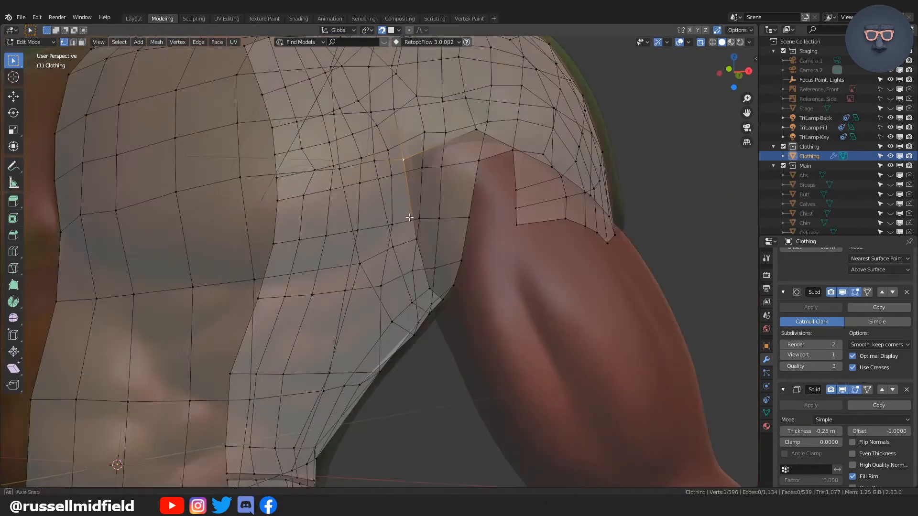
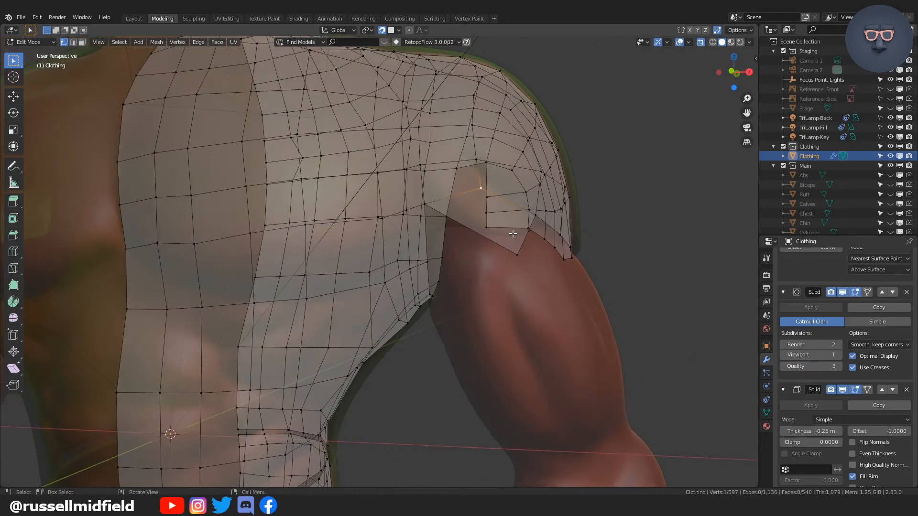
Undo the last two mesh edits around the underarm opening
middle_click_drag(528, 248, 457, 325)
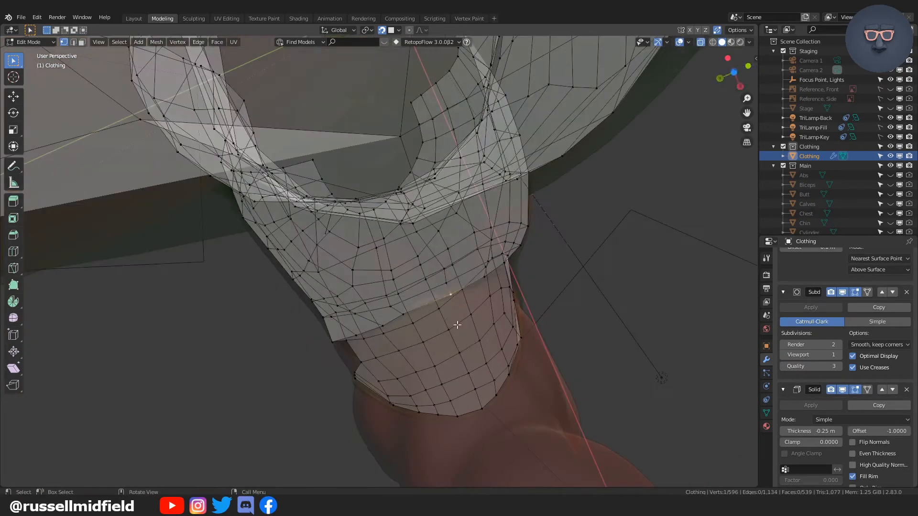
middle_click_drag(488, 378, 378, 182)
left_click(527, 393)
key("ctrl+z")
key("ctrl+z")
Move an underarm edge vertex and join it to the opposite side of the gap with a fill
key("g")
left_click(471, 311)
left_click(517, 212, "shift")
key("f")
middle_click_drag(517, 223, 533, 249)
Reposition the vertices around the new underarm fill to follow the arm's surface
left_click(426, 252)
key("g")
left_click(479, 314)
left_click(480, 320)
key("g")
left_click(473, 329)
Add an edge loop through the underarm faces and reposition two vertices beside it
key("ctrl+r")
left_click(532, 248)
scroll(533, 250, "up", 2)
left_click(383, 263)
key("g")
left_click(391, 244)
scroll(465, 197, "down", 2)
left_click(398, 291)
key("g")
left_click(404, 290)
middle_click_drag(404, 291, 397, 316)
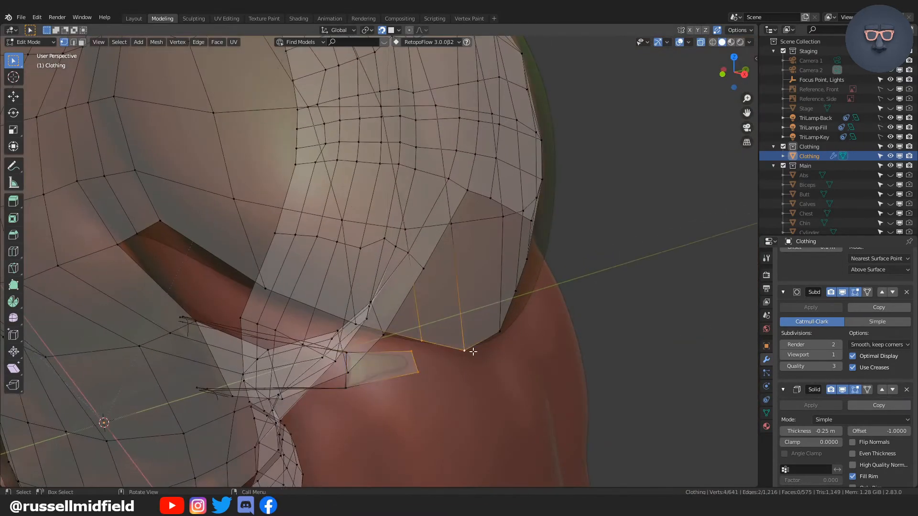
Fill the remaining faces between the underarm strip and the sleeve's lower edge
key("f")
key("Tab")
middle_click_drag(472, 352, 512, 308)
left_click(476, 360)
left_click(490, 314)
key("f")
key("f")
key("f")
key("f")
key("f")
key("f")
key("f")
key("f")
Recalculate the normals of the whole clothing mesh and return to Object Mode to check the shirt
key("a")
key("shift+n")
key("Tab")
left_click(441, 306)
scroll(532, 240, "down", 4)
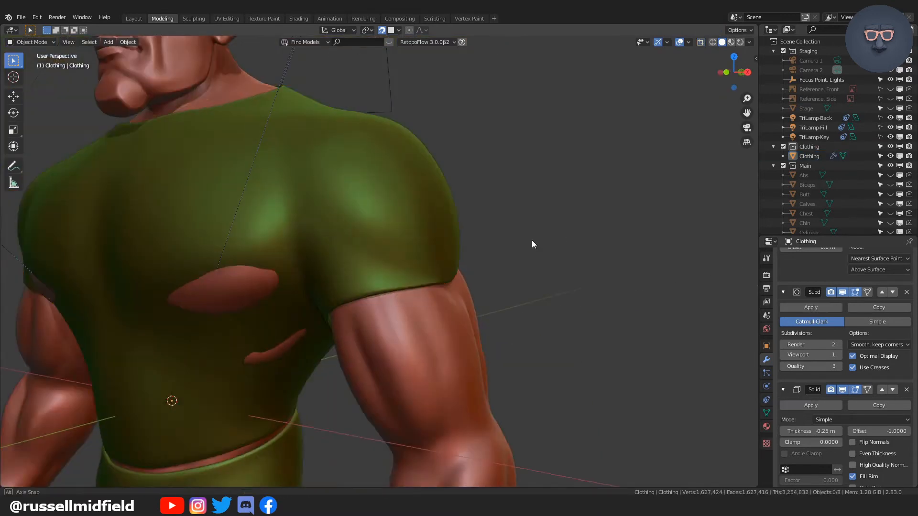
Return to Edit Mode and reposition a vertex of the shirt beside the armpit
middle_click_drag(532, 242, 397, 250)
key("Tab")
left_click(392, 201)
left_click(333, 328)
key("g")
left_click(286, 315)
Adjust another vertex in the underarm area to smooth the shirt surface
mouse_move(286, 315)
middle_mouse_down()
mouse_move(368, 319)
mouse_move(490, 295)
mouse_move(377, 334)
mouse_move(497, 297)
mouse_move(503, 284)
mouse_move(595, 278)
mouse_move(401, 273)
mouse_move(627, 270)
mouse_move(467, 281)
mouse_move(680, 308)
mouse_move(588, 311)
mouse_move(547, 335)
middle_mouse_up()
left_click(306, 331)
left_click(490, 295)
key("1")
left_click(347, 311)
key("g")
left_click(349, 316)
scroll(378, 335, "down", 4)
Check the shirt in Object Mode, and reposition a vertex at the sleeve hem near the armpit
key("Tab")
key("z")
scroll(401, 274, "up", 5)
left_click(401, 272)
key("Tab")
key("z")
left_click(559, 348)
key("g")
left_click(526, 357)
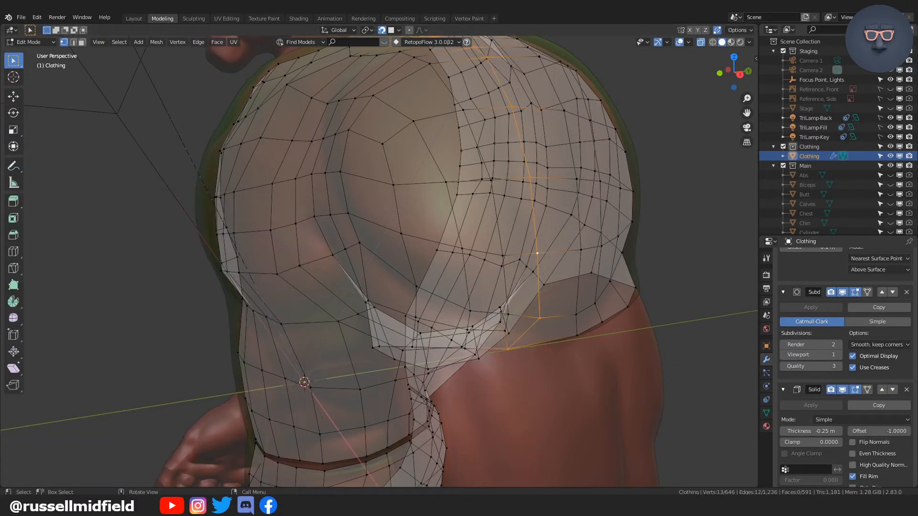
Reposition two vertices of the shirt in the underarm area to even out the mesh below the sleeve
left_click(451, 311)
mouse_move(538, 287)
middle_mouse_down()
mouse_move(497, 301)
mouse_move(455, 297)
mouse_move(473, 321)
mouse_move(440, 318)
mouse_move(484, 342)
mouse_move(533, 322)
mouse_move(588, 336)
mouse_move(569, 330)
middle_mouse_up()
key("g")
left_click(449, 287)
key("g")
left_click(478, 318)
left_click(441, 318, "alt")
Inspect the clothing in Object Mode, then reopen the clothing mesh for editing near the hand
key("Tab")
key("alt+a")
scroll(532, 322, "down", 4)
key("z")
mouse_move(569, 330)
middle_mouse_down()
mouse_move(542, 276)
mouse_move(572, 314)
mouse_move(555, 330)
middle_mouse_up()
scroll(564, 271, "down", 1)
middle_click_drag(574, 340, 550, 260, "shift")
key("z")
scroll(369, 428, "up", 5)
left_click(369, 429)
middle_click_drag(369, 428, 368, 343, "shift")
key("Tab")
Duplicate a clothing vertex and position the copy on the surface of the index finger
key("shift+d")
scroll(500, 242, "up", 4)
left_click(501, 242)
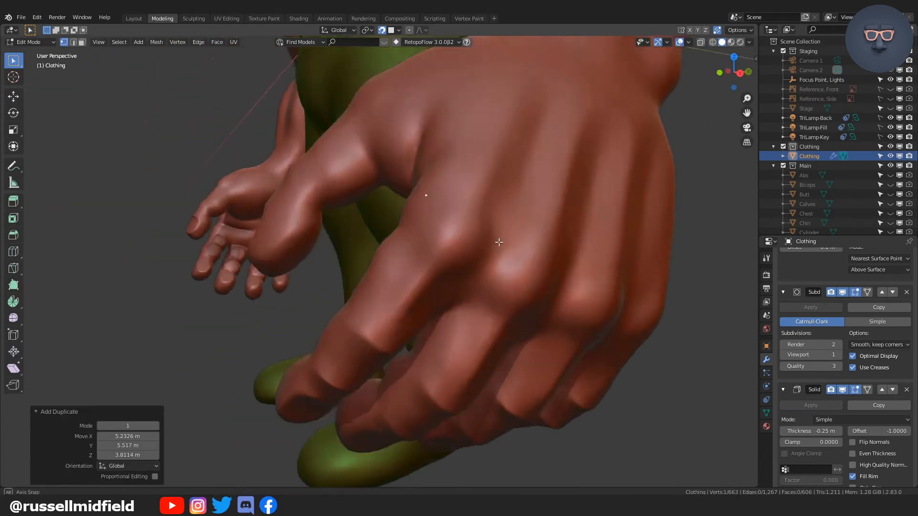
key("g")
middle_click_drag(500, 242, 508, 212)
key("x")
left_click(508, 108)
left_click(509, 108)
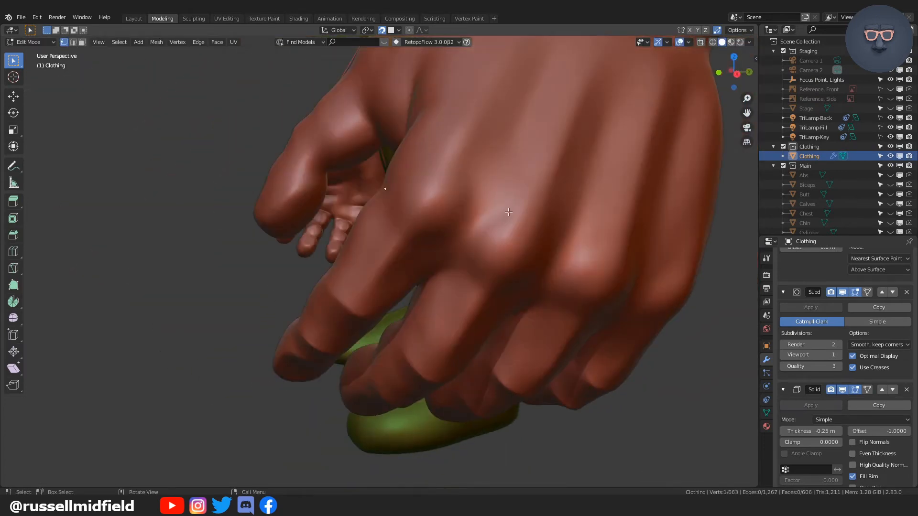
key("g")
left_click(478, 241)
Extrude the vertex into a chain of edges across the back of the index finger
middle_click_drag(470, 254, 369, 204, "alt")
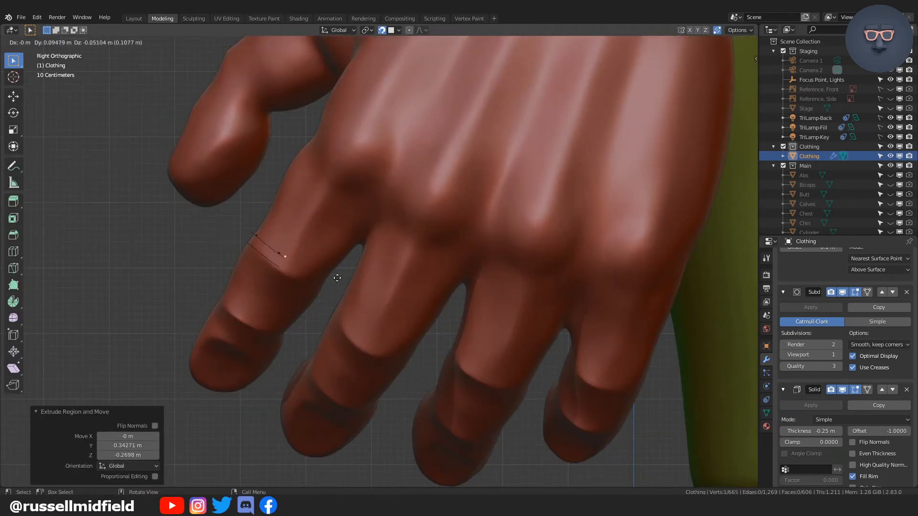
left_click(337, 278)
middle_click_drag(337, 277, 496, 326)
scroll(369, 297, "down", 4)
scroll(496, 326, "up", 4)
key("e")
left_click(346, 266)
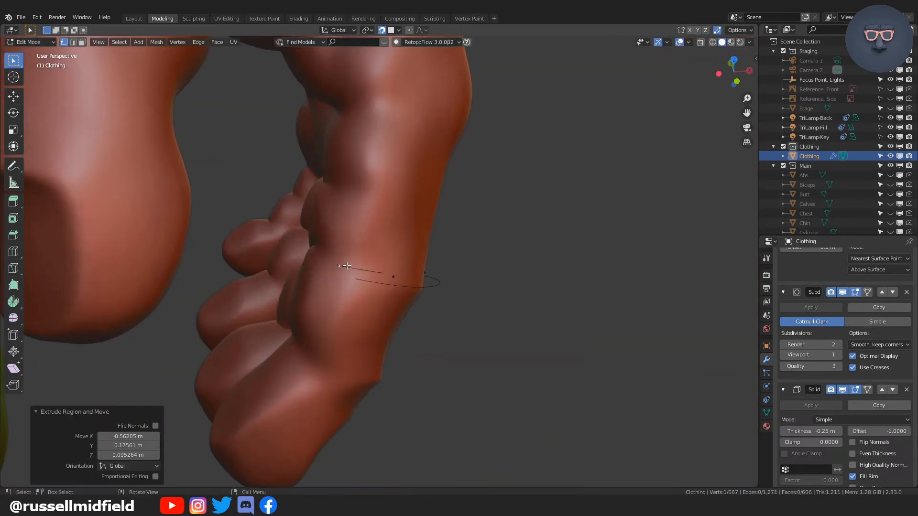
Continue extruding the chain around the palm side of the index finger to form a loop
key("e")
left_click(322, 261)
middle_click_drag(322, 261, 449, 238)
key("e")
left_click(411, 273)
middle_click_drag(412, 272, 466, 213)
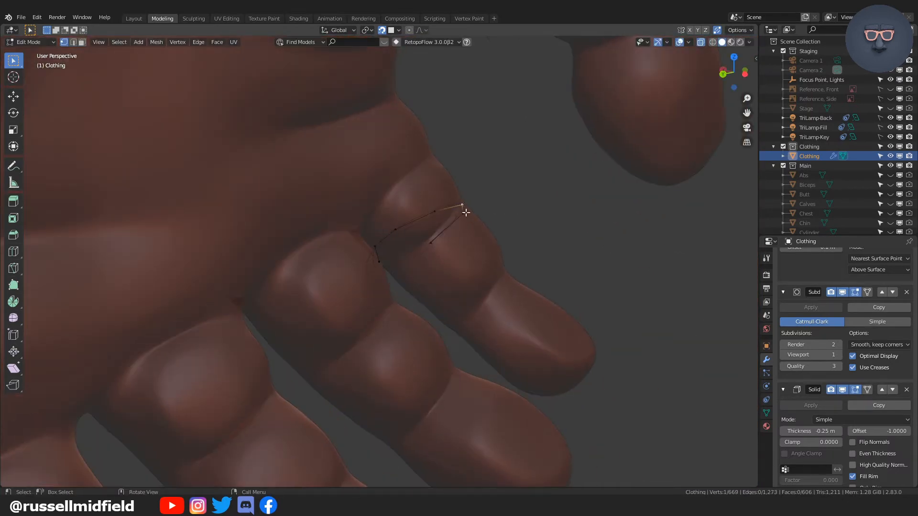
left_click(401, 275)
middle_click_drag(400, 275, 336, 289)
key("alt+z")
Extrude a chain of vertices from the loop along the index finger toward the fingertip
key("e")
left_click(338, 301)
key("e")
left_click(331, 313)
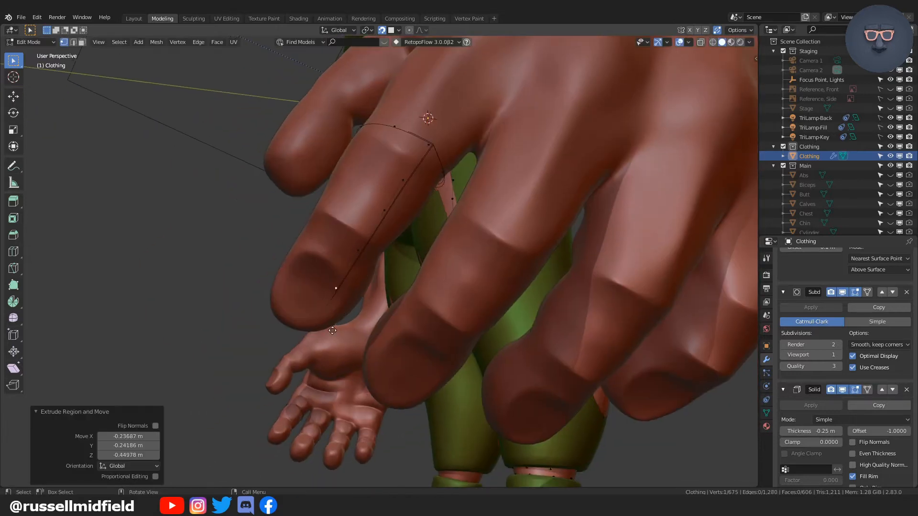
key("e")
middle_click_drag(301, 341, 335, 326)
Fill faces between the two vertex chains to form a strip along the back of the index finger
key("f")
key("Tab")
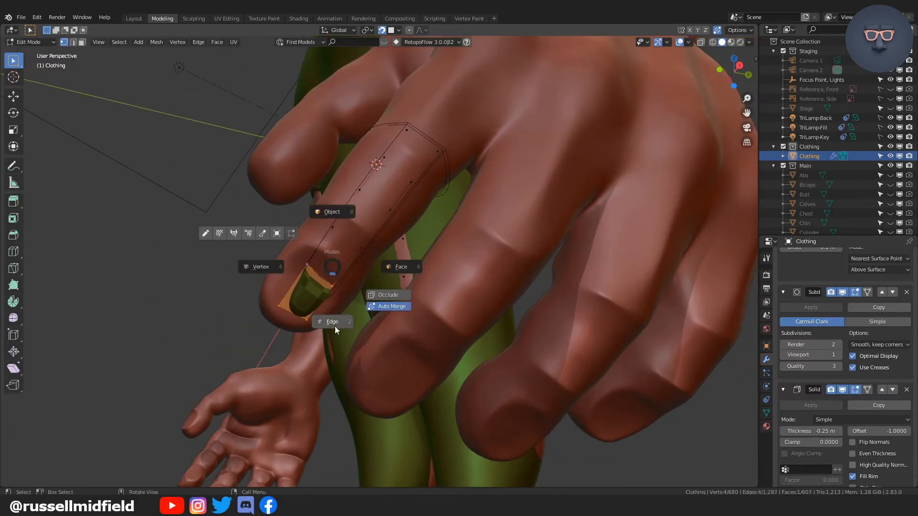
key("f")
key("f")
key("f")
key("f")
middle_click_drag(378, 280, 317, 292)
Try to extrude the strip's long edge around the side of the index finger
key("alt+z")
left_click(361, 181)
middle_click_drag(430, 191, 400, 196)
key("e")
left_click(384, 258)
middle_click_drag(384, 259, 449, 203)
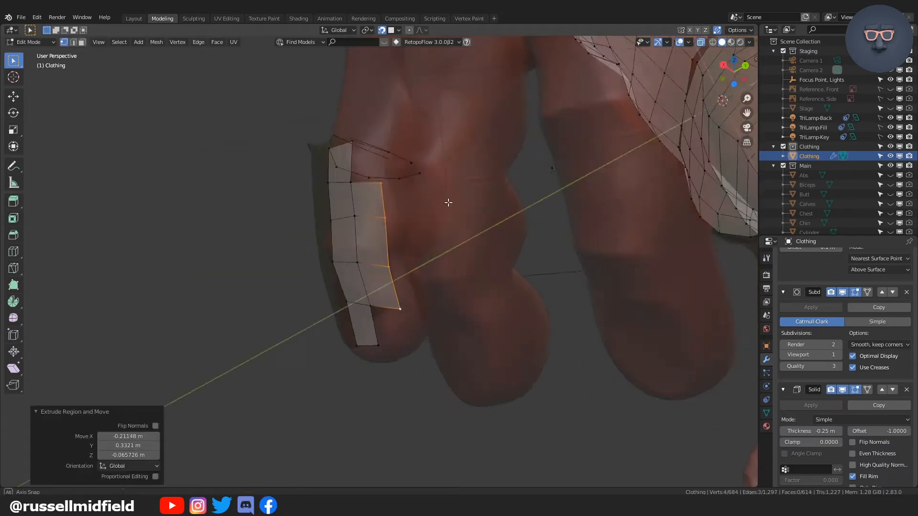
key("ctrl+z")
Extrude edges around the index finger and fill them into a closed ring band
key("e")
left_click(379, 215)
key("alt+z")
middle_click_drag(352, 236, 445, 184)
key("e")
left_click(394, 164)
key("f")
Inspect the ring and finger strip in Object Mode, and reselect the clothing
key("Tab")
key("q")
left_click(446, 183)
key("alt+a")
scroll(430, 287, "down", 7)
middle_click_drag(423, 331, 414, 335)
scroll(413, 334, "up", 6)
left_click(413, 337)
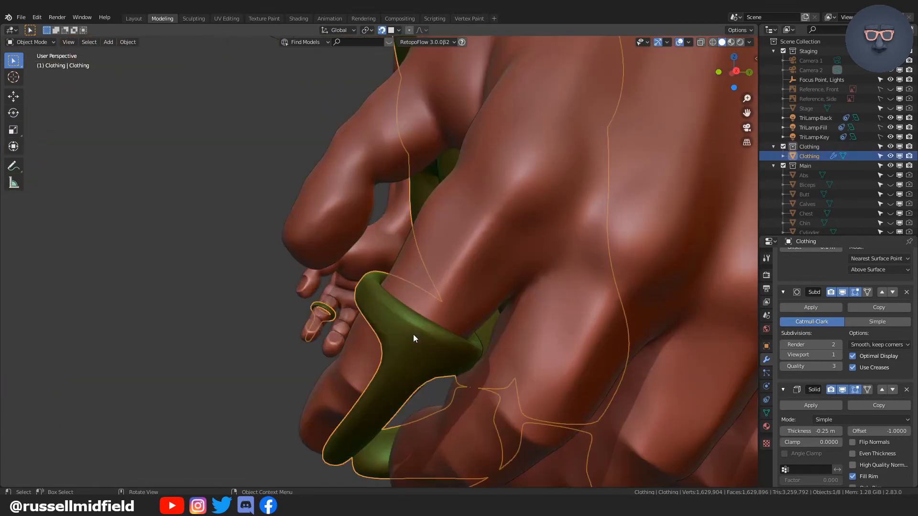
Extrude a strip from the ring along the back of the index finger toward the knuckle
key("Tab")
key("alt+z")
left_click(349, 320)
key("alt+z")
key("e")
left_click(445, 235)
middle_click_drag(446, 234, 468, 153, "shift")
Delete the strip that runs from the ring toward the index fingertip
key("alt+z")
left_click_drag(331, 291, 383, 321)
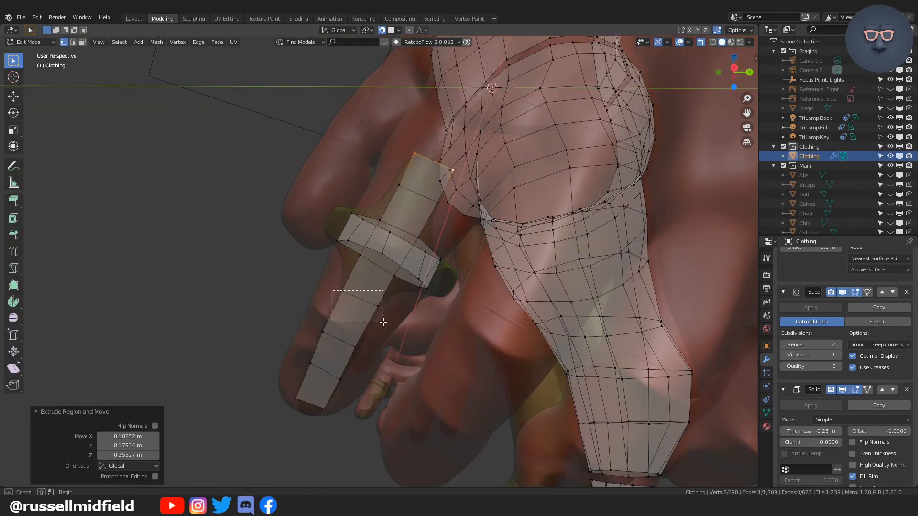
left_click(391, 334)
middle_click_drag(392, 334, 382, 363)
Extrude a chain of vertices beside the knuckle strip on the index finger's side and adjust its end vertex
left_click_drag(348, 243, 414, 282)
key("alt+z")
key("e")
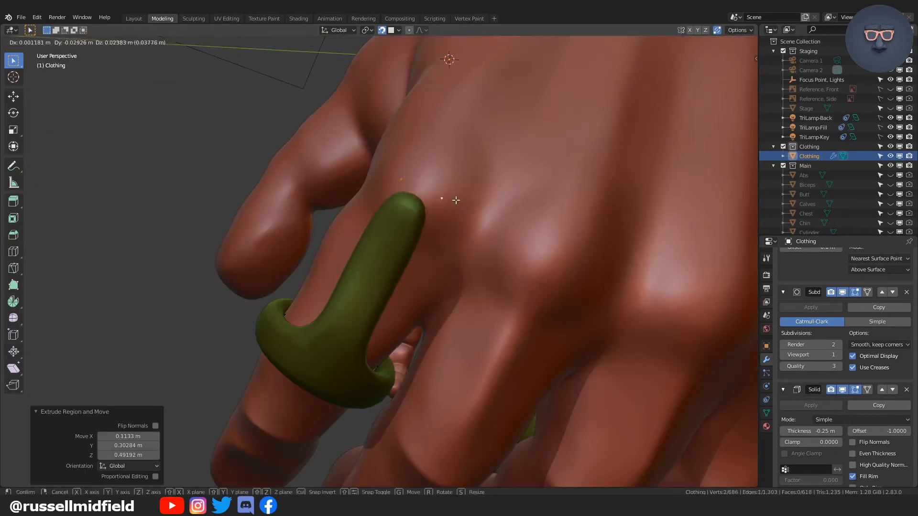
left_click(456, 200)
middle_click_drag(456, 201, 320, 347)
key("alt+z")
left_click(318, 348)
middle_click_drag(318, 348, 331, 338)
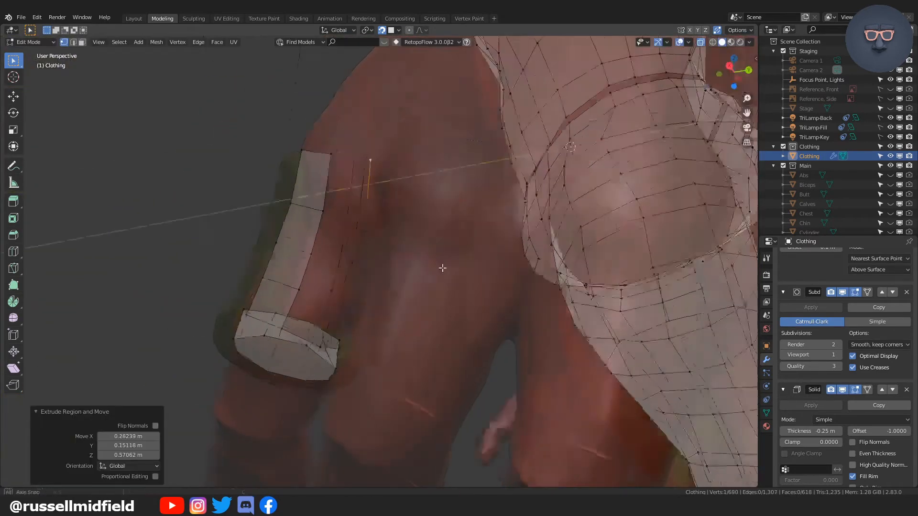
key("g")
left_click(420, 275)
middle_click_drag(442, 269, 348, 316)
Extrude further vertices down between the index and middle fingers toward the ring
key("alt+z")
key("e")
left_click(363, 274)
key("alt+z")
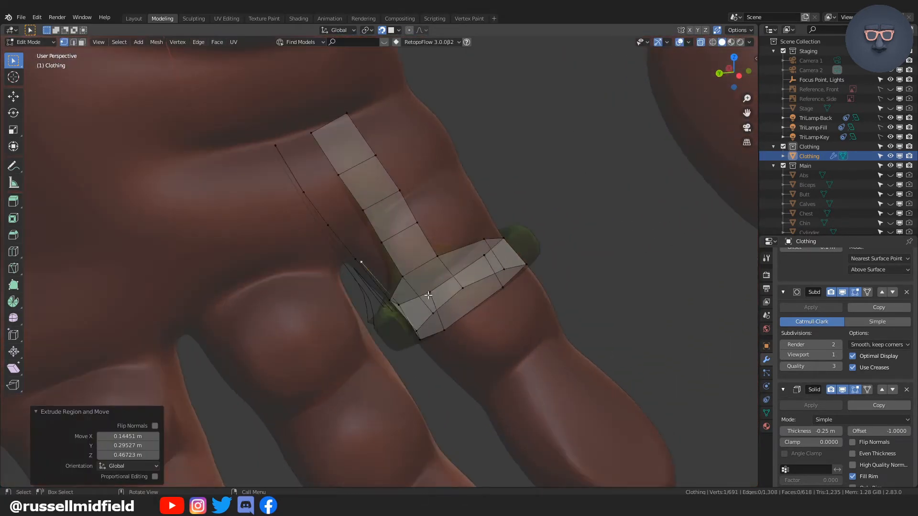
key("e")
left_click(501, 252)
key("alt+z")
key("alt+z")
middle_click_drag(500, 252, 418, 281)
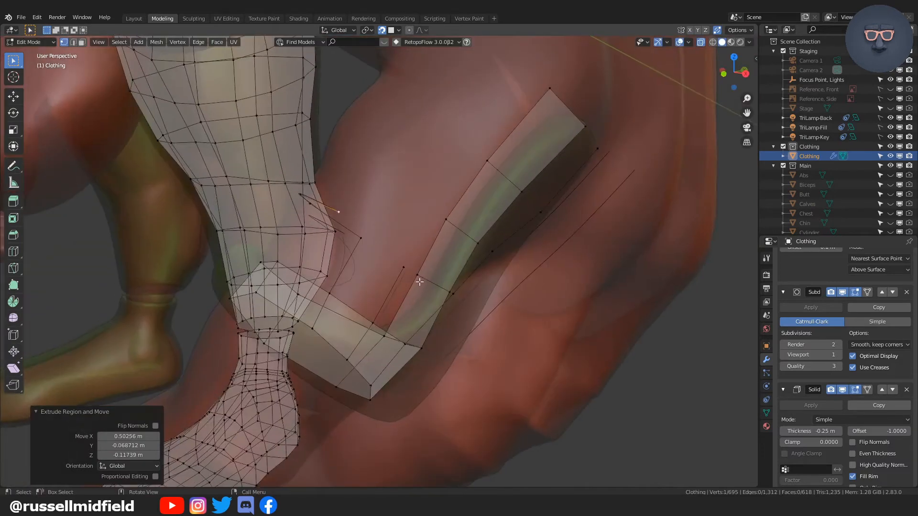
Fill faces between the ring and the side vertex chain on the index finger
left_click(436, 280, "shift")
left_click(412, 344, "shift")
key("f")
key("f")
key("f")
middle_click_drag(379, 305, 350, 321)
key("alt+z")
key("1")
key("alt+z")
key("f")
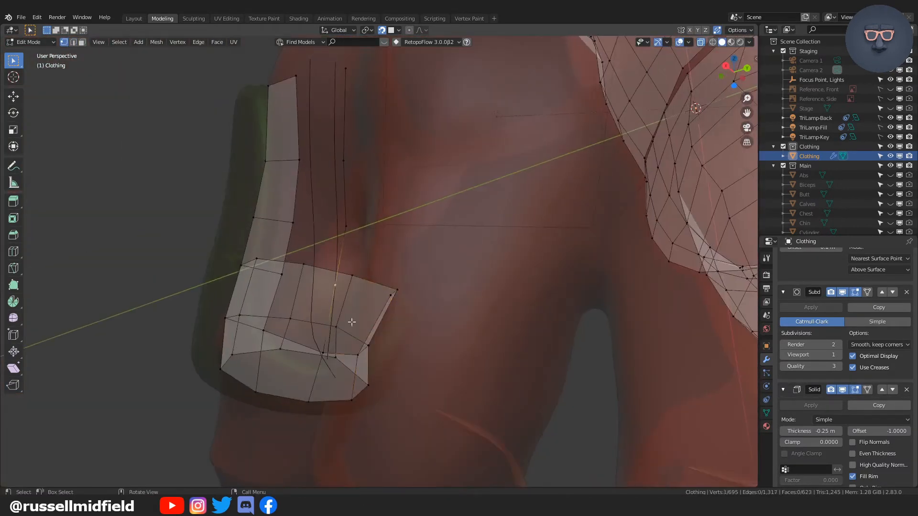
Fill the remaining faces from the ring up beside the knuckle strip, and check the piece in Object Mode
left_click(357, 354, "shift")
left_click(391, 296, "shift")
key("f")
middle_click_drag(424, 377, 352, 338)
key("alt+z")
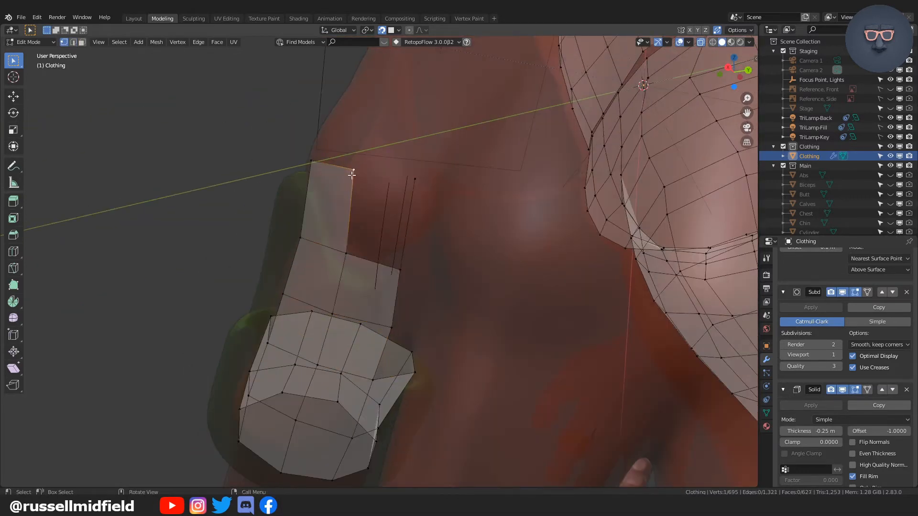
key("f")
middle_click_drag(352, 175, 437, 353)
key("Tab")
left_click(443, 300)
key("alt+a")
middle_click_drag(443, 300, 392, 310)
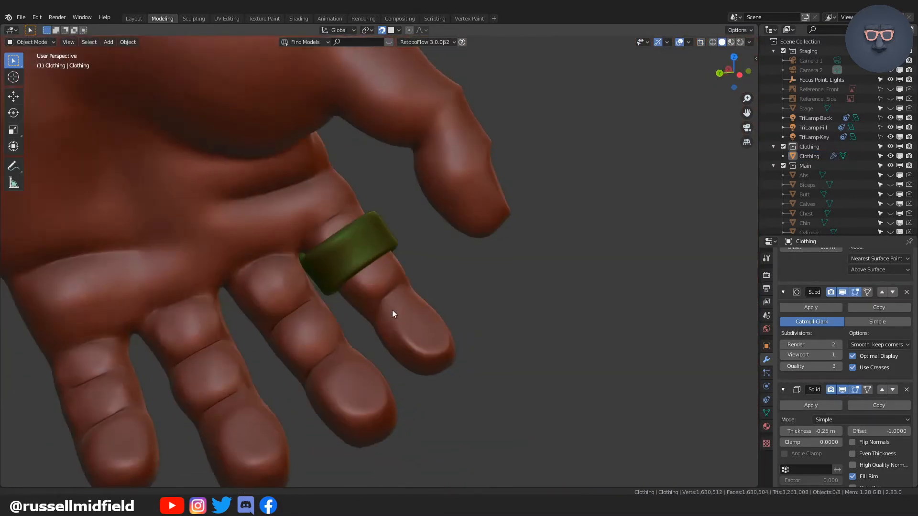
Reopen the clothing mesh and duplicate a vertex onto the palm side of the middle finger's base
scroll(393, 310, "up", 3)
left_click(330, 287)
key("Tab")
key("alt+z")
middle_click_drag(328, 307, 336, 280)
left_click(336, 279)
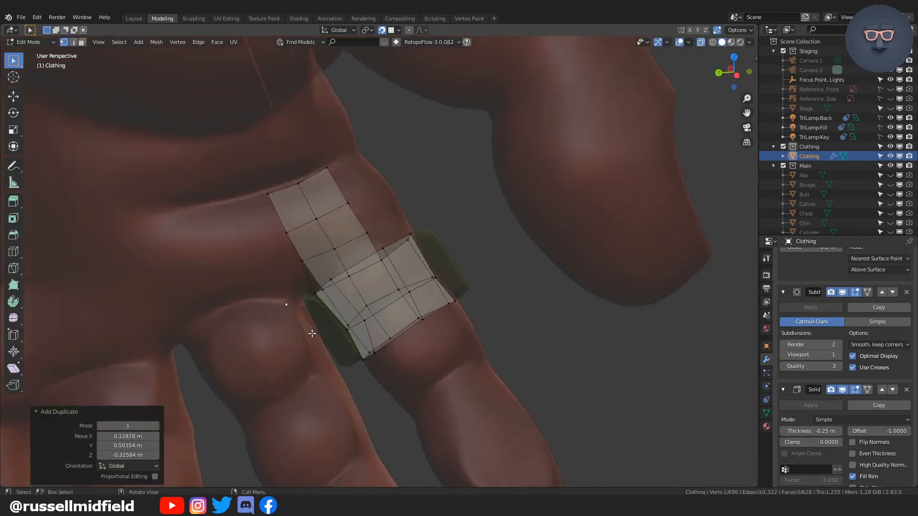
middle_click_drag(312, 334, 353, 263, "shift")
Extrude vertices from the palm side of the middle finger's base around its side toward the back
key("e")
left_click(303, 302)
middle_click_drag(303, 301, 440, 240)
key("alt+z")
key("e")
left_click(422, 242)
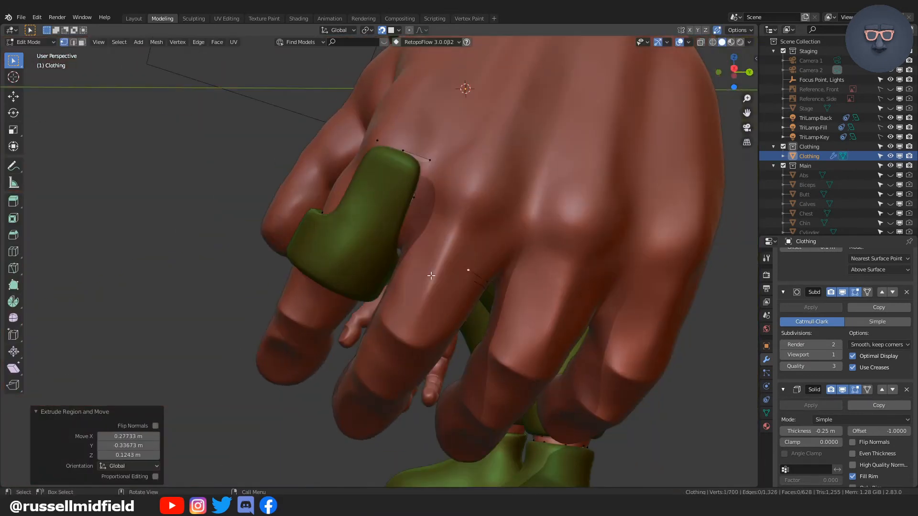
Extrude across the back of the middle finger and join the chain's ends into a closed loop
key("e")
left_click(432, 274)
middle_click_drag(431, 274, 367, 257)
key("alt+z")
left_click(361, 247, "shift")
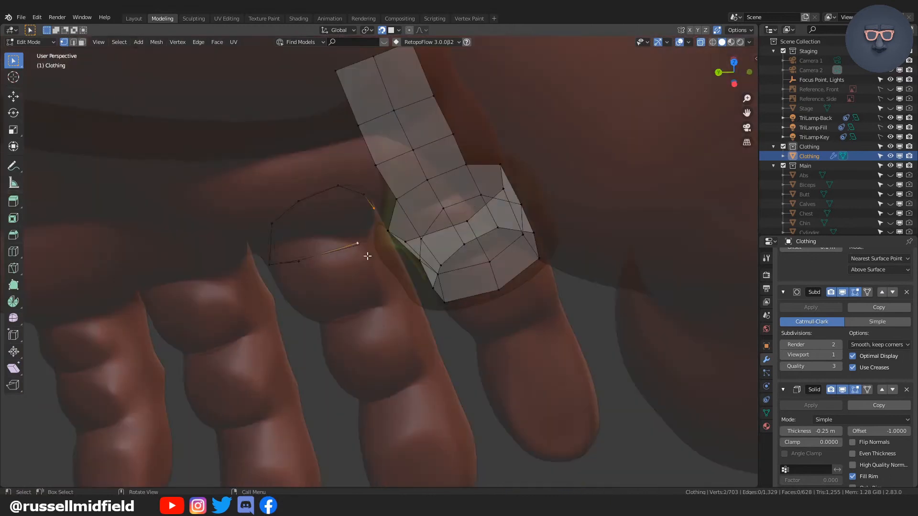
key("f")
Duplicate a vertex onto the ring finger's base and extrude it into a chain across the finger
mouse_move(300, 201)
middle_mouse_down()
mouse_move(375, 225)
mouse_move(425, 283)
mouse_move(294, 218)
middle_mouse_up()
left_click(410, 273)
key("shift+d")
left_click(336, 225)
key("alt+z")
key("e")
left_click(369, 220)
key("e")
left_click(414, 223)
Continue the vertex chain around the back of the ring finger and close it into a loop
mouse_move(415, 223)
middle_mouse_down()
mouse_move(420, 275)
mouse_move(412, 233)
middle_mouse_up()
key("e")
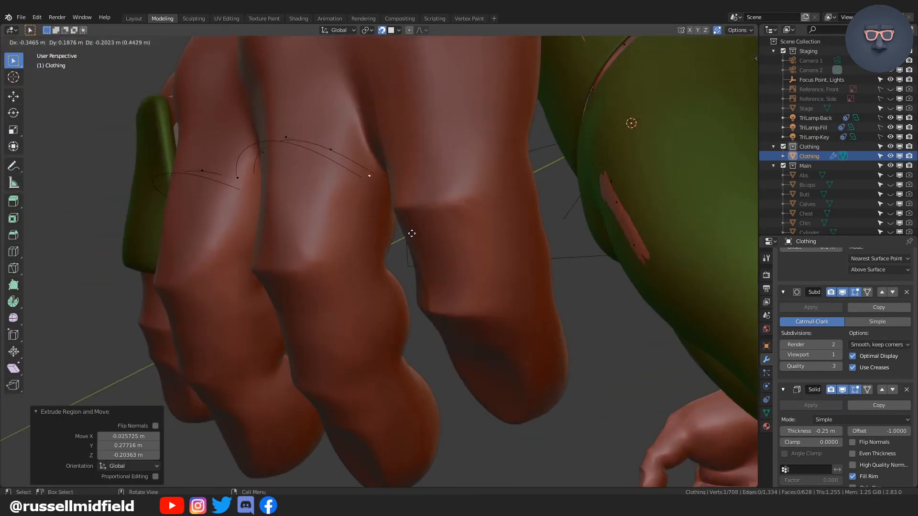
key("e")
middle_click_drag(311, 265, 521, 299)
left_click(408, 238)
key("alt+z")
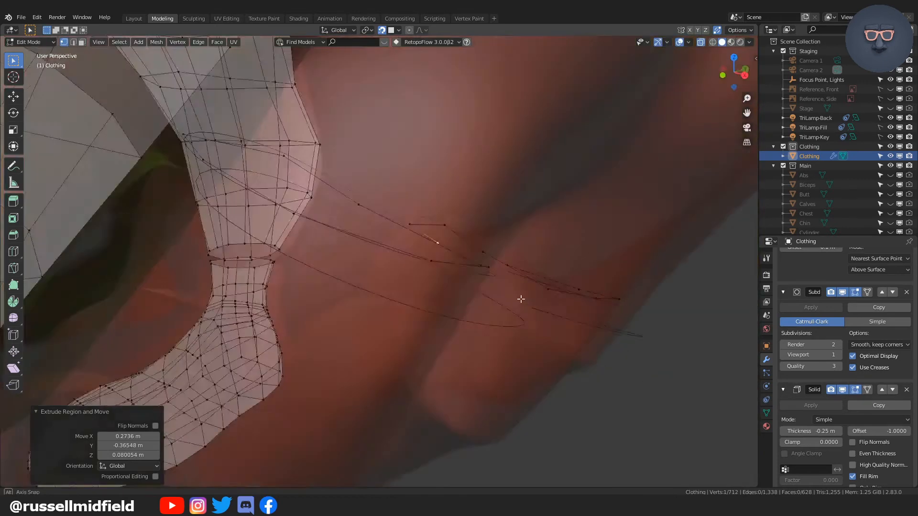
left_click(490, 265, "shift")
key("f")
Extrude a chain of vertices around the base of the little finger
middle_click_drag(503, 229, 416, 262)
scroll(415, 262, "down", 2)
left_click(387, 263)
middle_click_drag(452, 277, 455, 250)
key("e")
left_click(406, 253)
key("e")
left_click(404, 280)
key("e")
left_click(482, 258)
middle_click_drag(426, 288, 358, 266)
middle_click_drag(354, 306, 359, 324)
Extrude a lower vertex on the middle finger and fill a face between the loop and the lower vertices
key("e")
left_click(381, 342)
left_click(282, 264, "shift")
middle_click_drag(282, 264, 346, 238)
left_click(346, 238, "shift")
key("f")
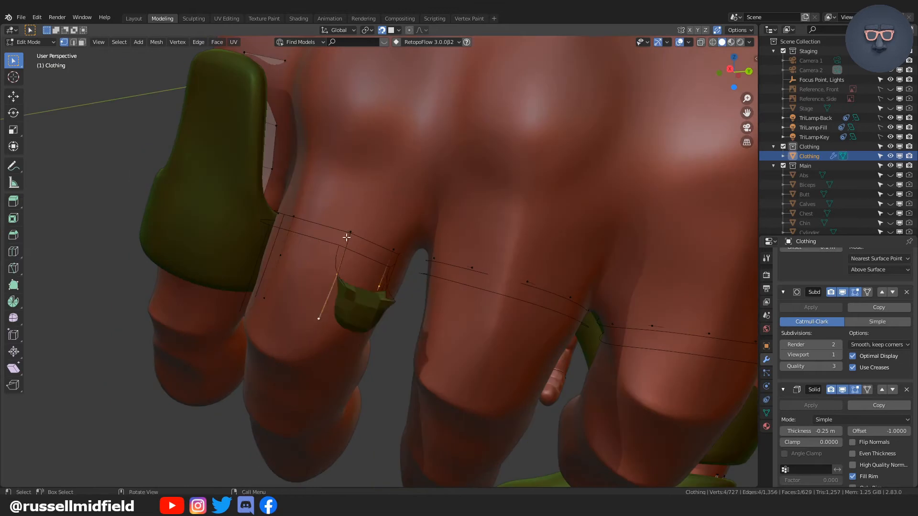
Fill further faces along the side of the middle finger's band
middle_click_drag(387, 261, 432, 267)
key("f")
key("alt+z")
key("f")
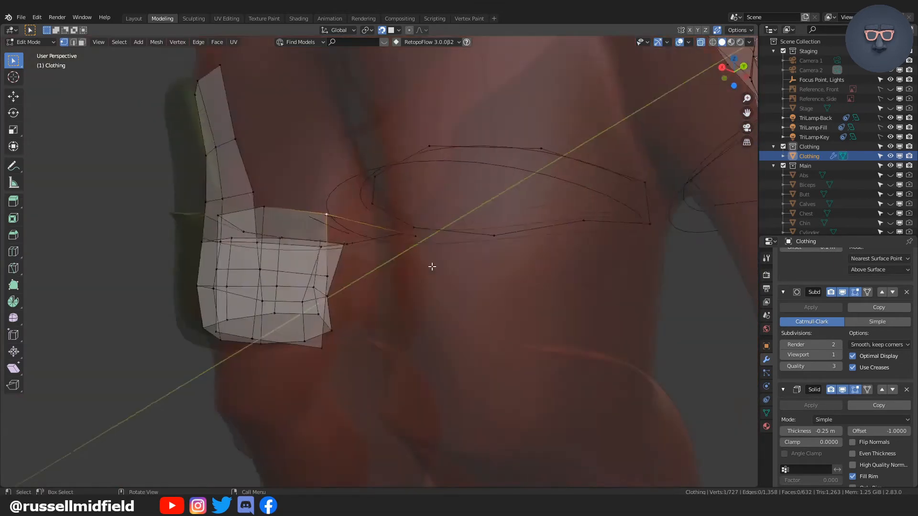
Reposition the band's vertices on the side of the middle finger to follow the skin
key("g")
left_click(387, 285)
key("alt+z")
key("alt+z")
key("g")
left_click(363, 298)
middle_click_drag(363, 297, 371, 311)
key("alt+z")
Extend the middle finger's band across the palm side with an extruded vertex and new faces
left_click(353, 260)
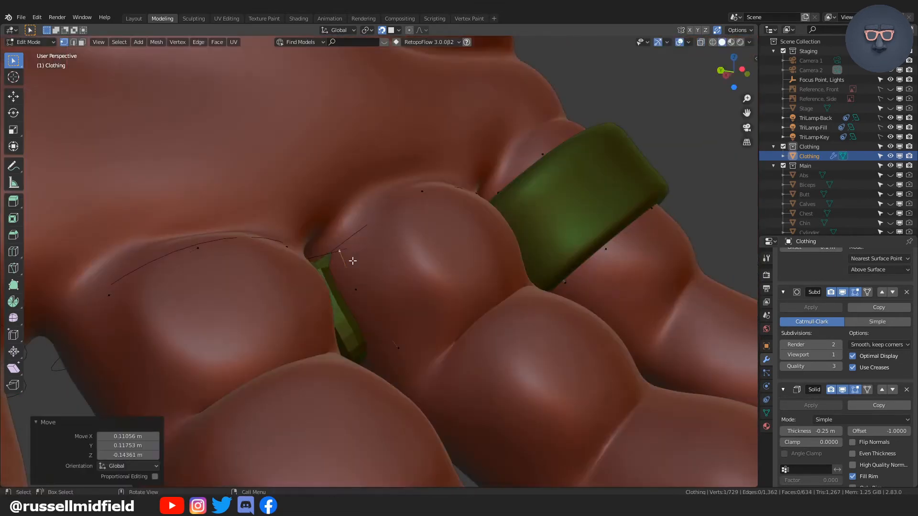
key("alt+z")
middle_click_drag(387, 280, 432, 253)
key("f")
key("g")
left_click(452, 253)
key("e")
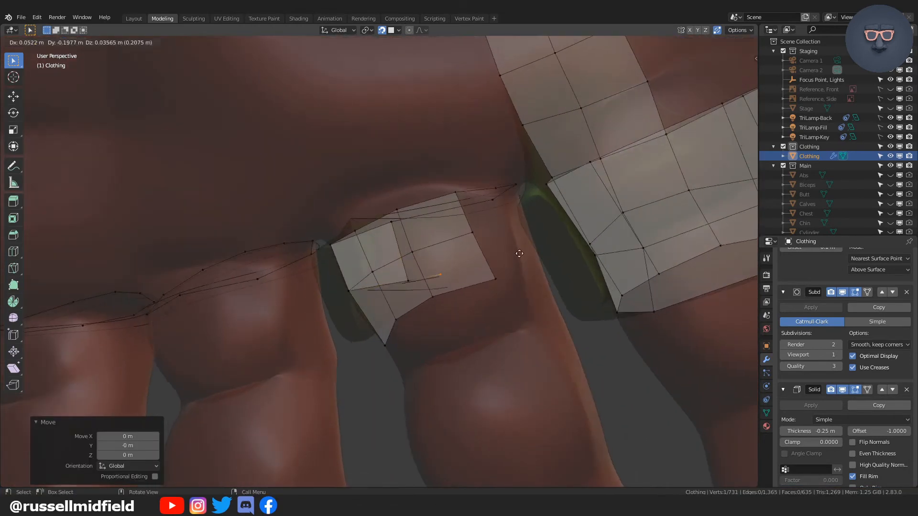
left_click(520, 254)
middle_click_drag(520, 253, 375, 180)
middle_click_drag(464, 188, 466, 241)
left_click(468, 241, "shift")
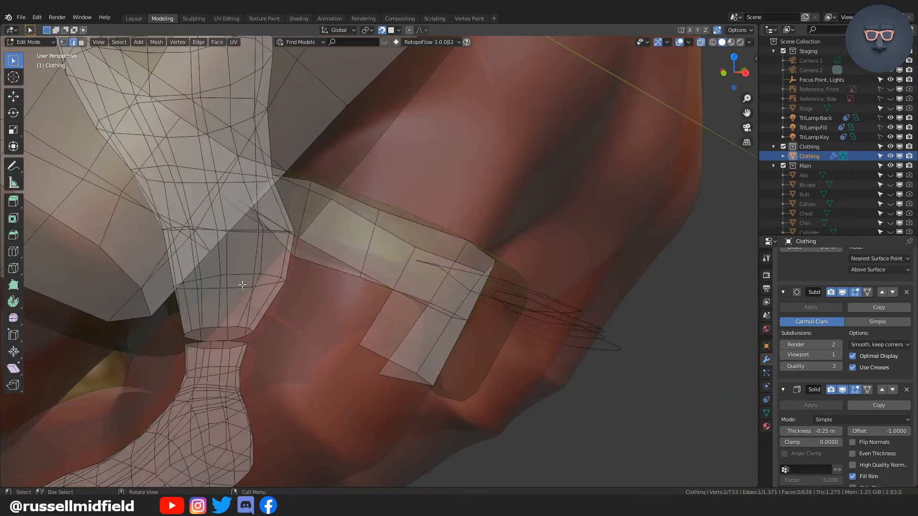
Check the band in Object Mode, then move a vertex and fill the next face on the middle finger
middle_click_drag(243, 285, 433, 262)
key("alt+z")
key("Tab")
key("Tab")
key("alt+z")
key("1")
left_click(371, 300)
middle_click_drag(371, 299, 416, 228)
key("g")
left_click(416, 228)
key("f")
Adjust the remaining vertices of the middle finger's band and check the ring in Object Mode
left_click(380, 320)
key("g")
middle_click_drag(380, 320, 353, 288)
left_click(374, 248)
key("g")
left_click(306, 296)
key("Tab")
key("alt+z")
Undo the last fill attempt on the ring finger's band and reposition a lower vertex on the finger
key("Tab")
scroll(454, 266, "down", 8)
scroll(353, 287, "up", 9)
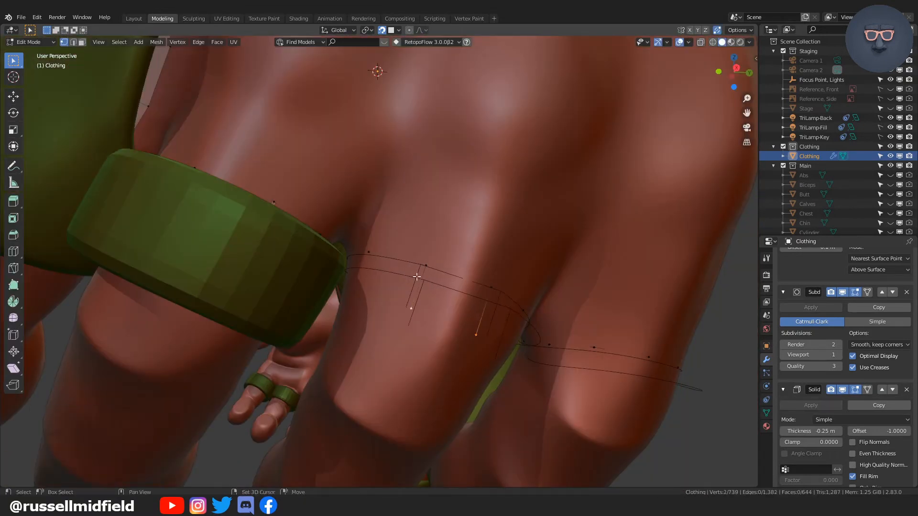
key("f")
middle_click_drag(417, 276, 443, 295)
key("ctrl+z")
key("ctrl+z")
scroll(443, 295, "up", 2)
key("g")
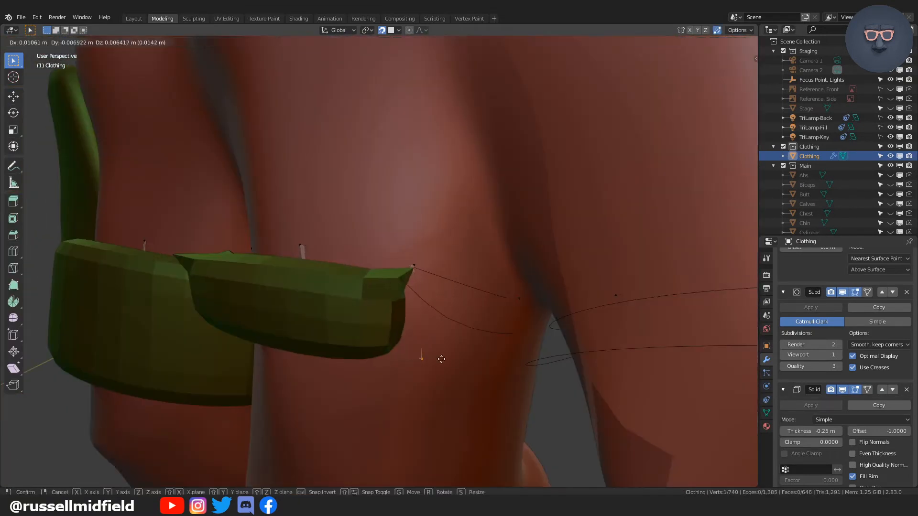
left_click(416, 353)
key("alt+z")
middle_click_drag(416, 352, 449, 239)
Extrude a run of vertices from the ring finger's band around the side of the finger
key("e")
left_click(418, 412)
key("e")
left_click(466, 225)
key("e")
left_click(535, 213)
Fill faces between the ring finger's upper loop and the newly extruded vertices
middle_click_drag(536, 213, 511, 263)
left_click(425, 253, "shift")
left_click(525, 285, "shift")
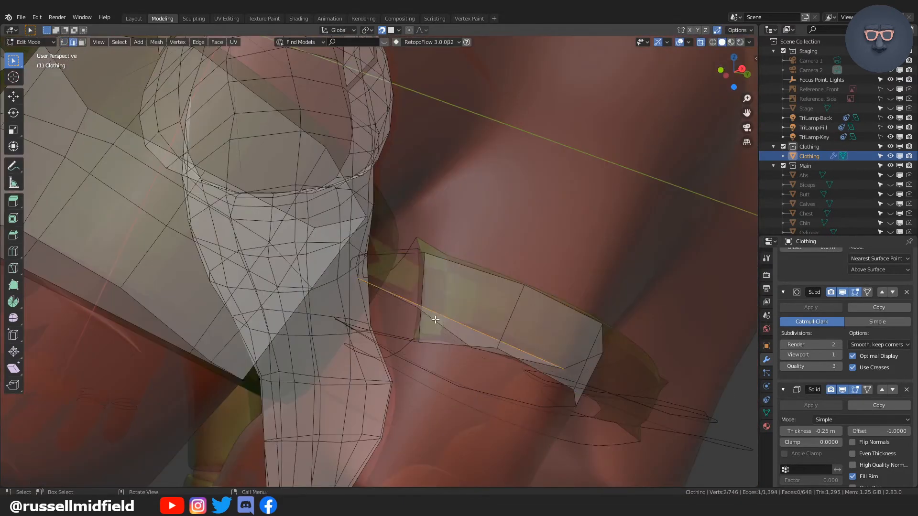
key("f")
key("f")
key("f")
Move a vertex of the ring finger's narrow band and inspect the band from the palm side
middle_click_drag(479, 312, 386, 278)
key("1")
key("g")
left_click(447, 259)
key("alt+z")
middle_click_drag(447, 258, 453, 301)
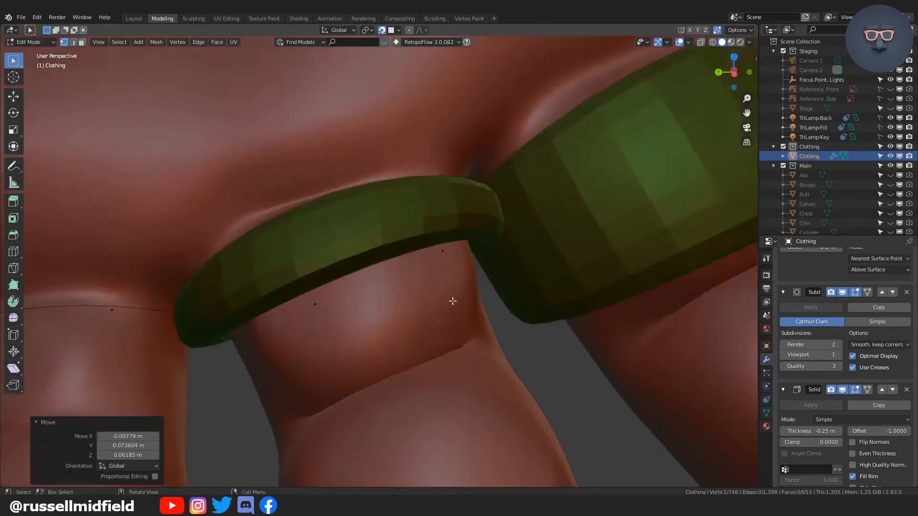
Extrude a lower row of vertices below the ring finger's narrow band across the palm side
key("alt+z")
middle_click_drag(336, 214, 406, 316)
key("e")
left_click(446, 320)
key("e")
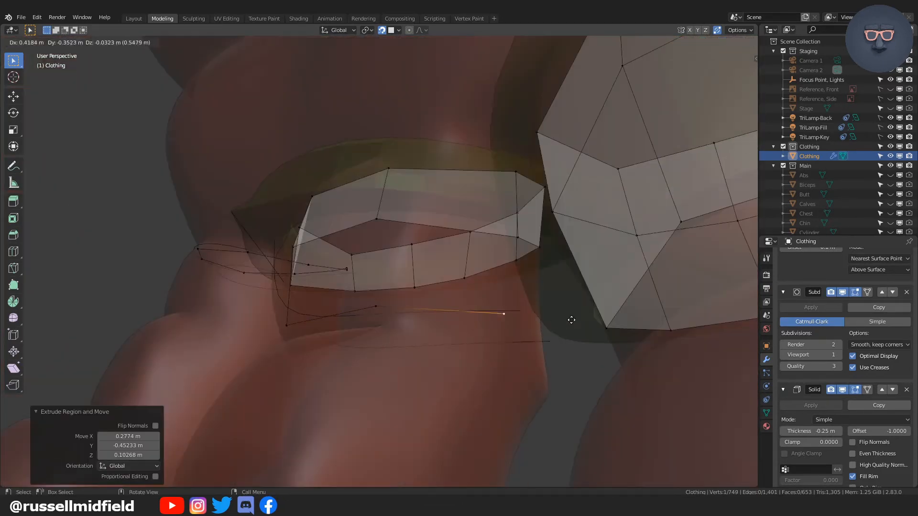
left_click(572, 320)
key("e")
left_click(661, 268)
Adjust and extend the lower vertex row, and fill the faces that widen the ring finger's band
middle_click_drag(662, 268, 398, 363)
key("g")
left_click(576, 382)
key("e")
left_click(592, 392)
key("e")
key("f")
scroll(337, 351, "down", 5)
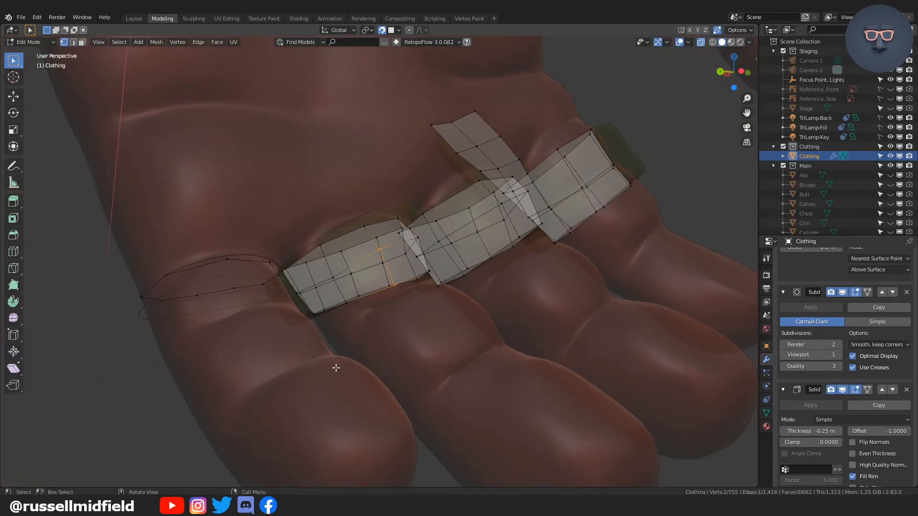
Extrude another chain of vertices around the little finger below its existing loop
scroll(337, 367, "up", 4)
key("1")
left_click(103, 246)
middle_click_drag(336, 367, 395, 290)
key("e")
left_click(413, 339)
key("e")
mouse_move(414, 340)
middle_mouse_down()
mouse_move(330, 320)
mouse_move(406, 336)
middle_mouse_up()
left_click(330, 320)
key("e")
left_click(293, 334)
Extrude the final vertex of the little finger's chain and connect it to the neighbouring vertices
middle_click_drag(293, 335, 352, 286)
key("e")
left_click(395, 273)
left_click(327, 267, "shift")
left_click(415, 263, "shift")
key("f")
Complete the narrow band of faces around the little finger and recalculate the whole mesh's normals
key("2")
left_click(363, 281)
middle_click_drag(482, 307, 404, 326)
key("Tab")
key("Tab")
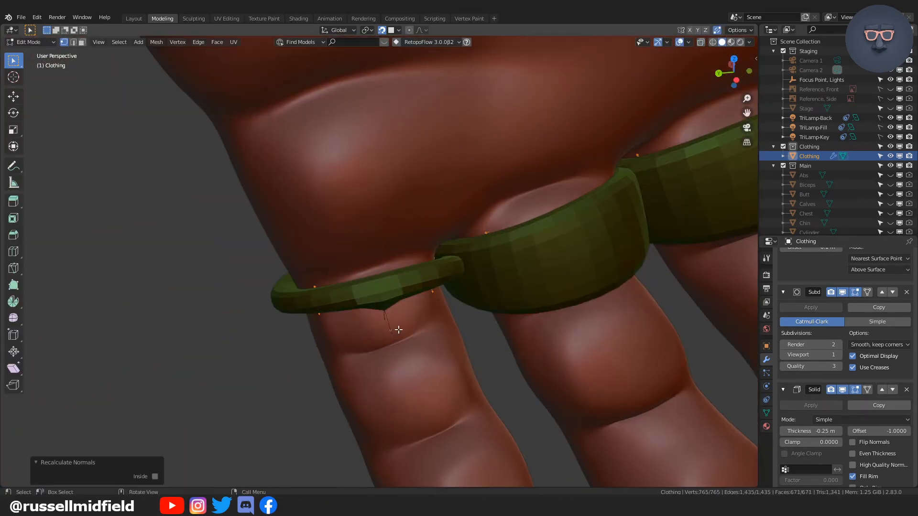
Extrude a new chain of vertices around the little finger, below its existing band
key("alt+z")
left_click(394, 330)
key("e")
left_click(451, 317)
key("e")
left_click(510, 304)
key("e")
middle_click_drag(510, 305, 550, 353)
left_click(498, 307)
key("e")
left_click(535, 336)
key("e")
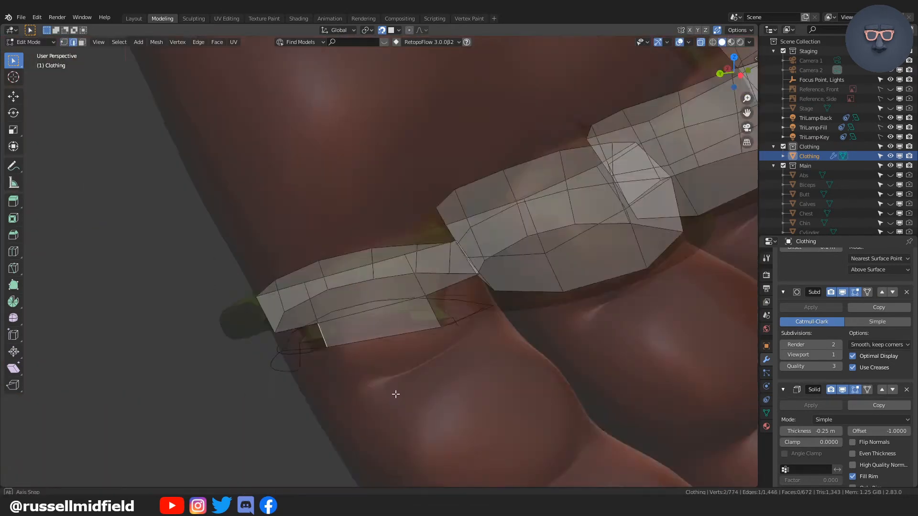
Fill the lower row of faces around the little finger and close the wider band
key("alt+z")
middle_click_drag(396, 393, 420, 404)
key("alt+z")
key("1")
left_click(349, 365)
middle_click_drag(348, 365, 320, 386)
left_click(320, 389, "shift")
left_click(411, 339, "shift")
key("a")
left_click(430, 411)
key("alt+a")
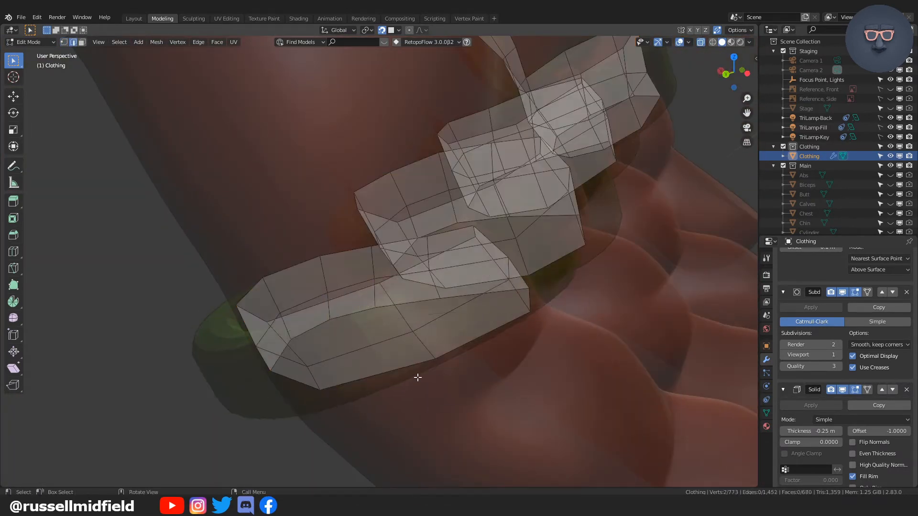
Bridge the gap between two neighbouring finger bands with a face and add a loop cut across it
key("Tab")
scroll(417, 389, "down", 8)
middle_click_drag(418, 377, 359, 331)
key("alt+a")
scroll(368, 349, "up", 5)
left_click(377, 364)
key("Tab")
key("alt+z")
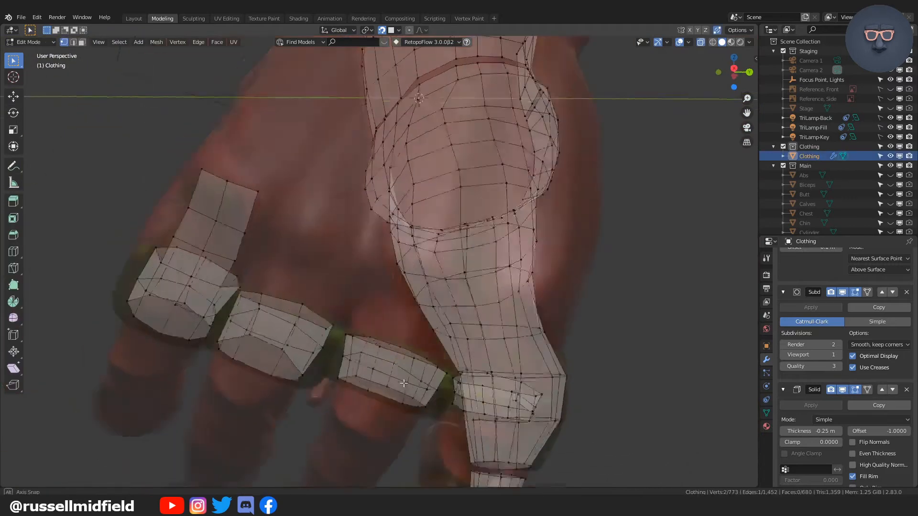
middle_click_drag(421, 371, 532, 373)
scroll(533, 373, "up", 5)
left_click(451, 324, "shift")
key("f")
key("ctrl+r")
left_click(402, 304)
Reposition the vertices around the new bridge, restricting two of the moves to the horizontal XY plane
key("g")
key("shift+z")
middle_click_drag(402, 305, 446, 311)
left_click(430, 308)
key("g")
key("shift+z")
left_click(446, 312)
middle_click_drag(410, 344, 388, 433)
key("g")
left_click(445, 306)
key("l")
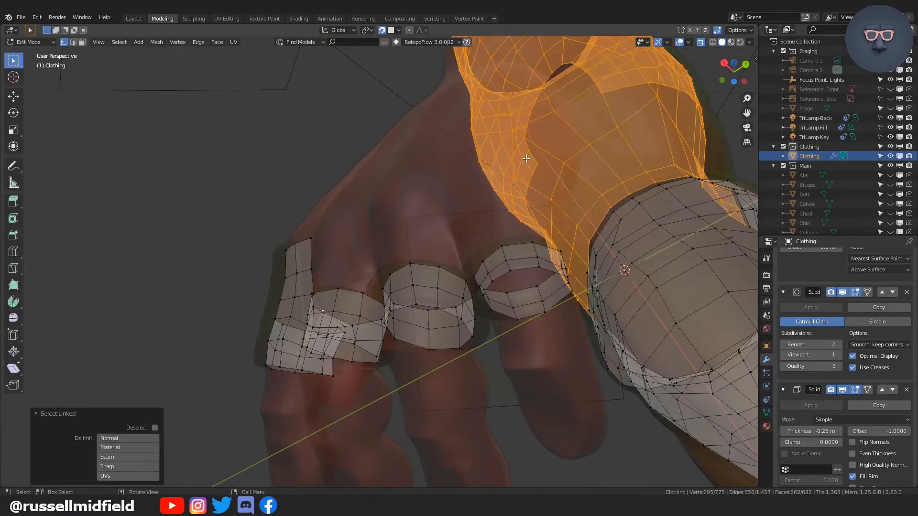
key("l")
key("h")
middle_click_drag(332, 317, 304, 286)
key("alt+h")
key("alt+a")
Select the linked clothing pieces beside the finger bands and hide them
key("l")
key("l")
key("h")
scroll(398, 290, "up", 4)
middle_click_drag(397, 290, 540, 289)
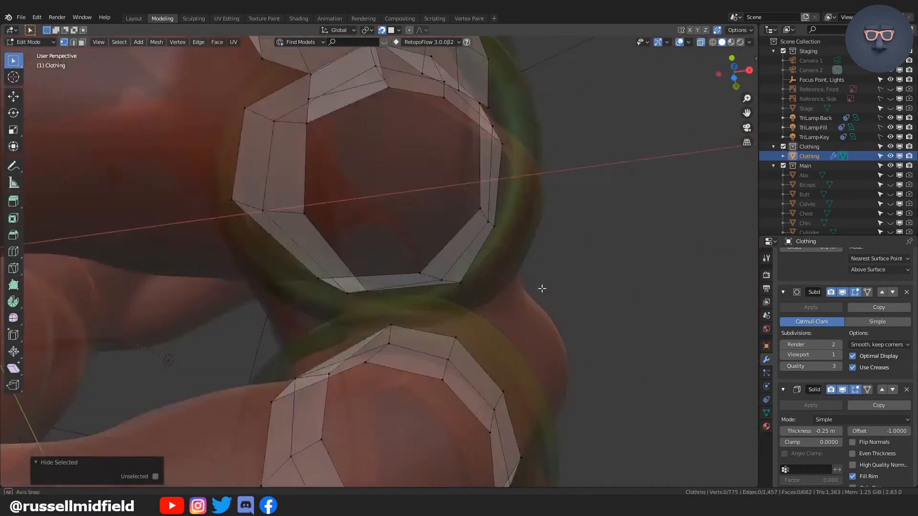
Fill a bridging face between the next pair of finger bands and move one of the nearby vertices
left_click_drag(352, 273, 453, 335)
key("f")
left_click(383, 350)
key("g")
middle_click_drag(452, 324, 403, 352)
left_click(377, 357)
scroll(403, 352, "up", 3)
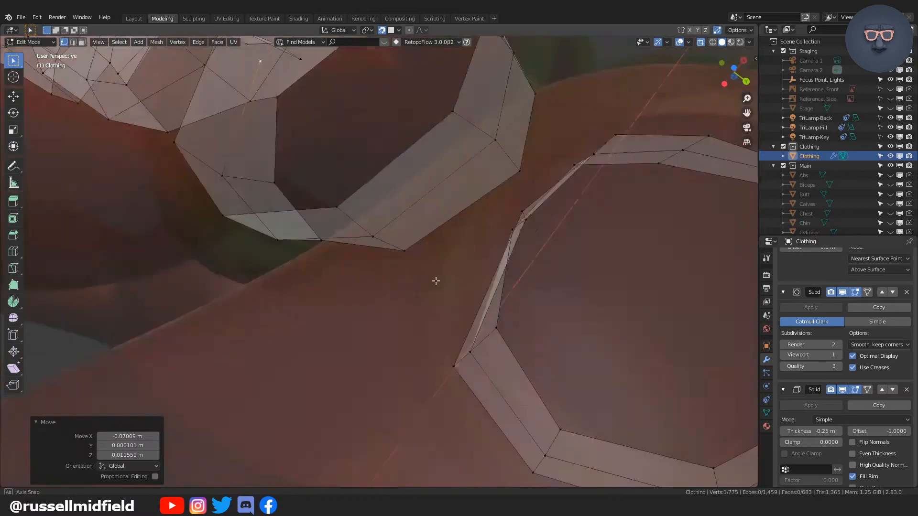
Adjust vertices on the facing sides of the finger bands and bridge the remaining gap with a face
middle_click_drag(434, 278, 383, 336)
key("g")
left_click(384, 262)
left_click(493, 259)
key("g")
left_click(502, 263)
key("g")
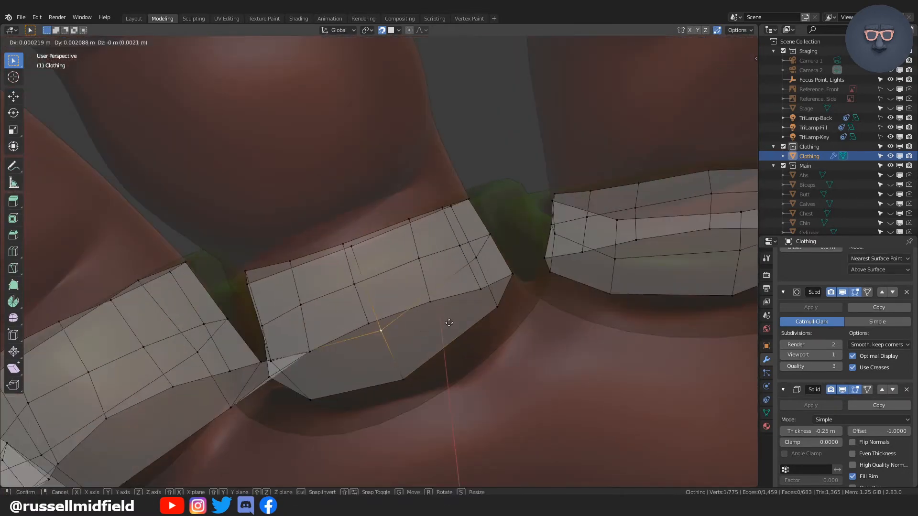
left_click(418, 254)
middle_click_drag(418, 254, 432, 454)
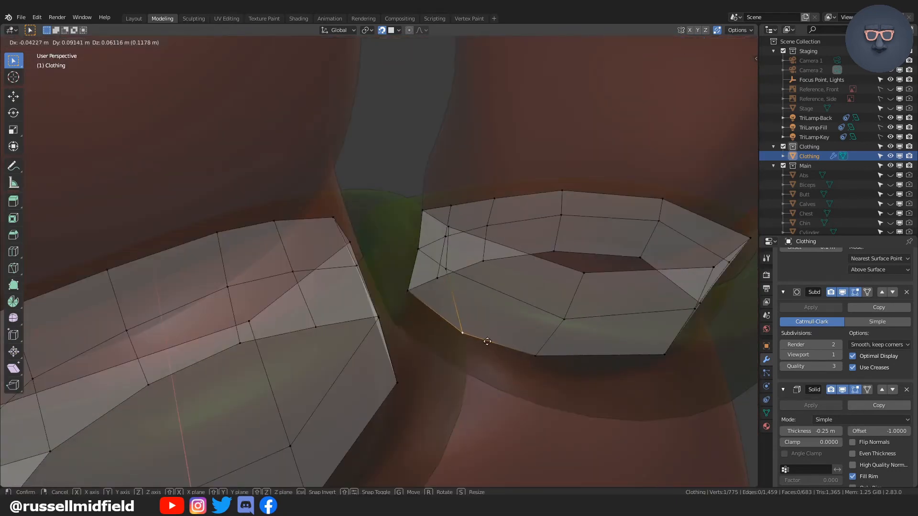
left_click(532, 267)
middle_click_drag(533, 266, 427, 281)
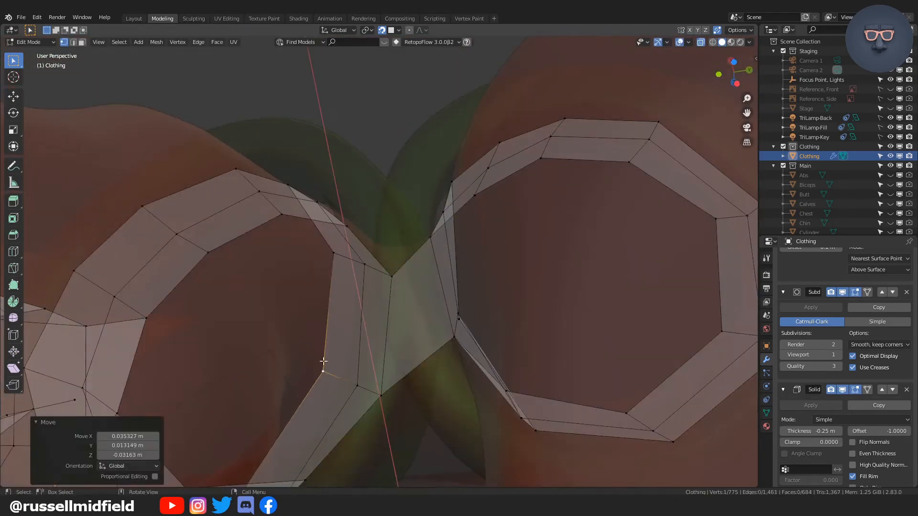
Add single loop cuts across the bridging faces between the finger bands
middle_click_drag(391, 254, 385, 369)
key("ctrl+r")
left_click(386, 369)
scroll(429, 285, "up", 5)
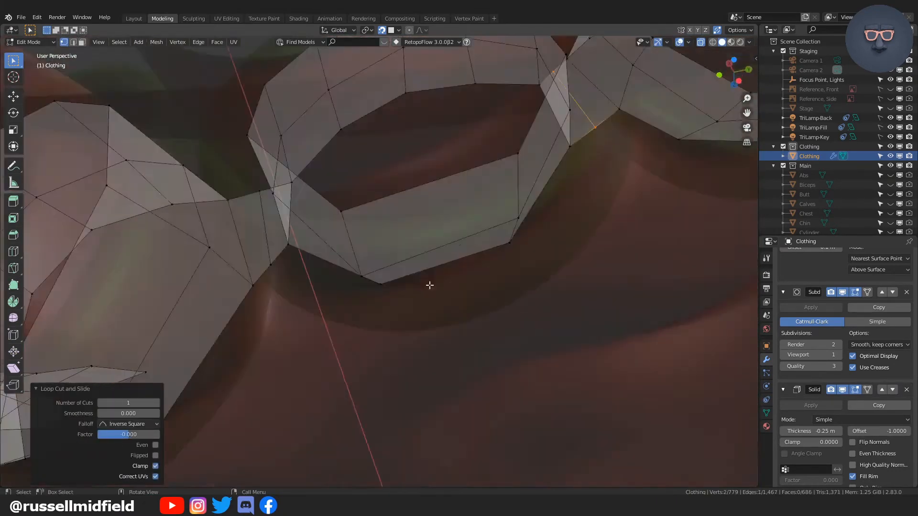
key("ctrl+r")
left_click(462, 363)
middle_click_drag(429, 285, 453, 314)
middle_click_drag(498, 409, 485, 414)
scroll(485, 414, "down", 2)
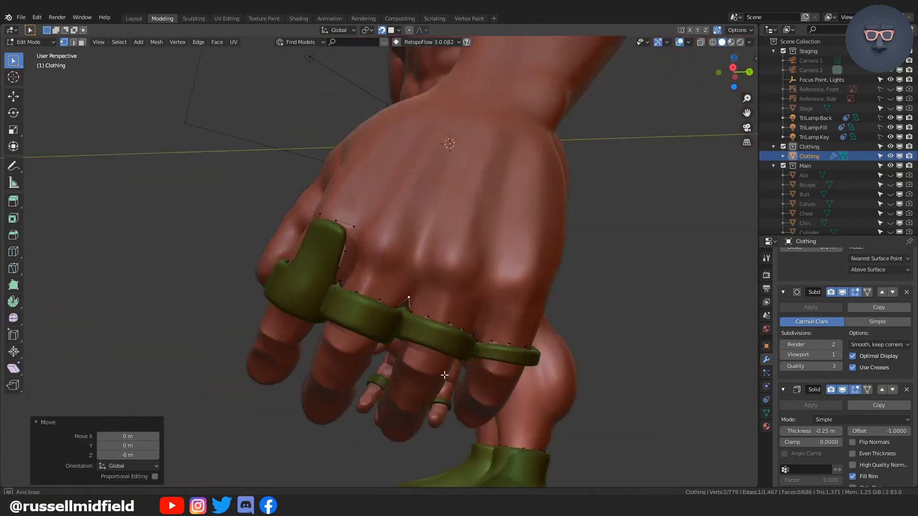
Place a new vertex beside the index finger's knuckle strip and fill faces above the middle finger's band
key("alt+z")
scroll(473, 372, "up", 4)
middle_click_drag(306, 239, 473, 373, "shift")
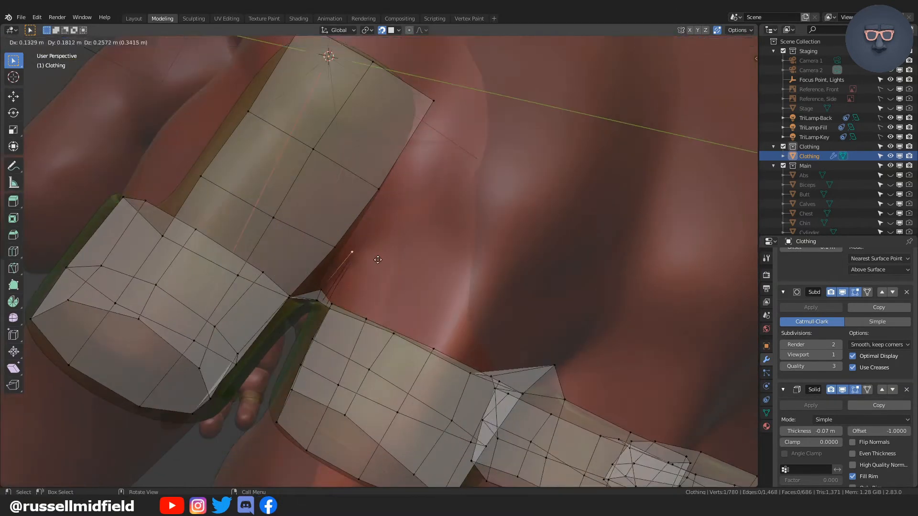
left_click(380, 261)
middle_click_drag(380, 261, 402, 285)
key("f")
key("f")
key("f")
left_click(480, 350)
left_click(473, 348)
key("f")
left_click(462, 318)
key("f")
Adjust the new row's vertices and continue its faces across the back of the ring finger
middle_click_drag(462, 318, 482, 300)
left_click(492, 295)
scroll(496, 322, "down", 4)
scroll(495, 322, "up", 4)
key("g")
left_click(414, 257)
left_click(394, 233)
key("f")
scroll(413, 257, "up", 2)
key("f")
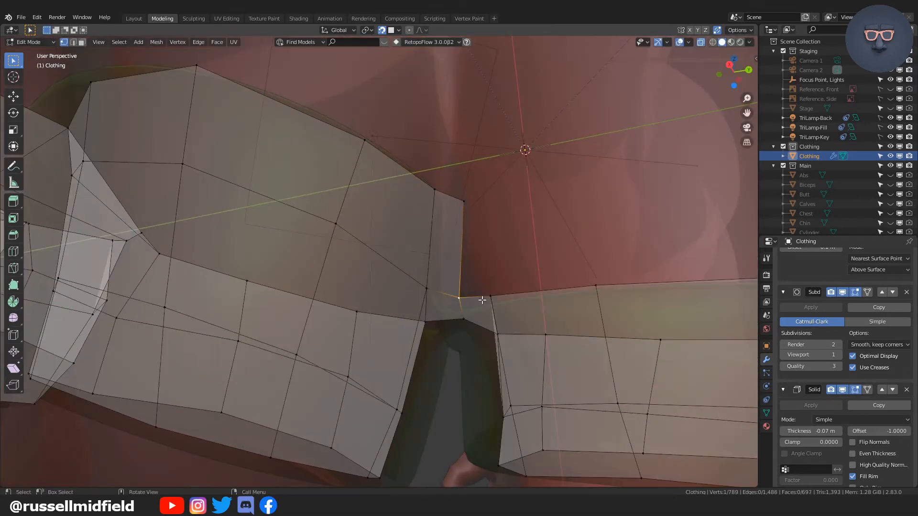
Fill the faces that join the ring finger's upper row to the little finger's band
left_click(489, 307)
scroll(488, 308, "down", 3)
left_click(543, 287)
key("f")
Fill a row of faces on the palm side above the little finger's band and adjust its end vertex
middle_click_drag(544, 287, 317, 293)
left_click(410, 358)
key("f")
key("f")
key("f")
key("f")
key("g")
left_click(358, 323)
Extend the palm-side row of faces across the ring finger's band and reposition the leading vertex
scroll(358, 323, "up", 2)
left_click(431, 310)
key("f")
scroll(473, 346, "down", 3)
scroll(473, 346, "up", 2)
key("f")
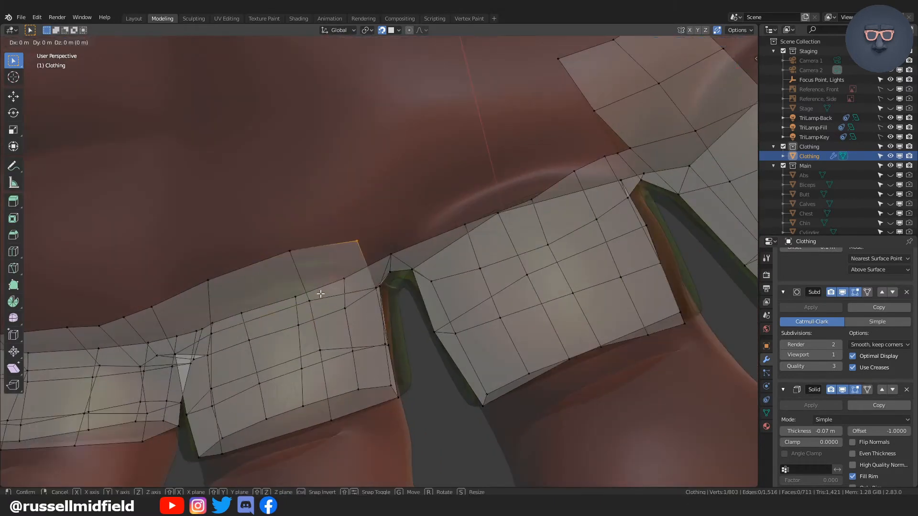
scroll(318, 293, "up", 2)
key("f")
left_click(405, 294)
middle_click_drag(406, 294, 465, 278)
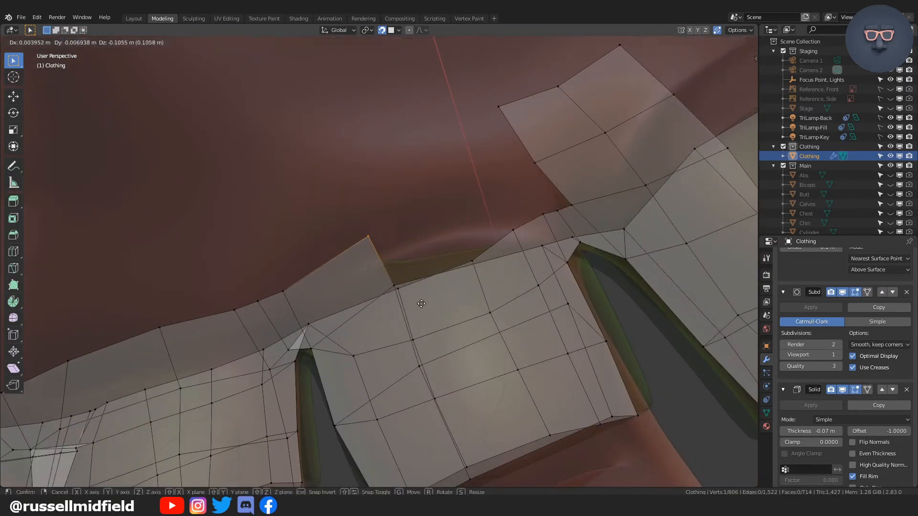
left_click(422, 303)
Continue the palm-side row of faces across the middle and index finger bands
middle_click_drag(422, 304, 544, 260)
key("f")
key("f")
key("f")
key("f")
left_click(521, 297)
middle_click_drag(521, 297, 669, 268)
scroll(490, 335, "down", 2)
scroll(393, 287, "up", 2)
key("f")
Reposition vertices along the palm-side row near the index and middle fingers to even out its edge
left_click(393, 291)
middle_click_drag(393, 291, 363, 287)
key("g")
left_click(418, 270)
left_click(349, 292)
key("g")
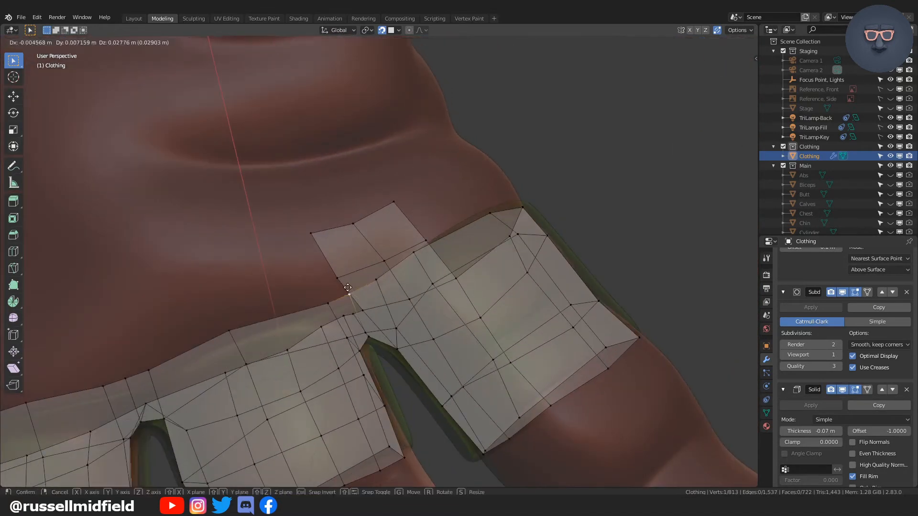
left_click(348, 288)
Move a vertex on the upper edge of the little finger's palm-side row to smooth the outline
scroll(502, 115, "down", 4)
scroll(252, 362, "up", 3)
left_click(203, 293)
key("g")
left_click(232, 287)
scroll(385, 271, "down", 2)
key("Tab")
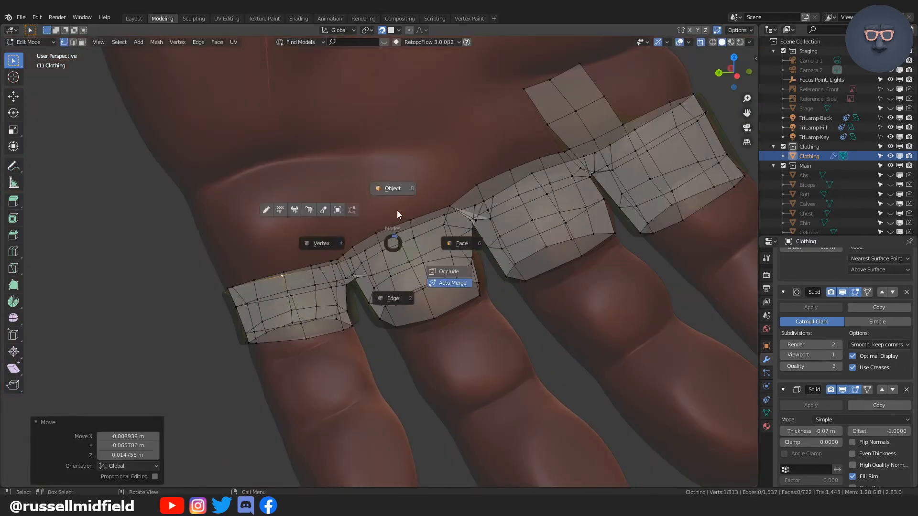
Fill faces on the back of the hand beside the index finger's patch and position their new vertices
left_click(397, 210)
scroll(398, 212, "down", 2)
middle_click_drag(538, 311, 355, 334)
key("Tab")
scroll(355, 334, "up", 2)
left_click(253, 267)
key("f")
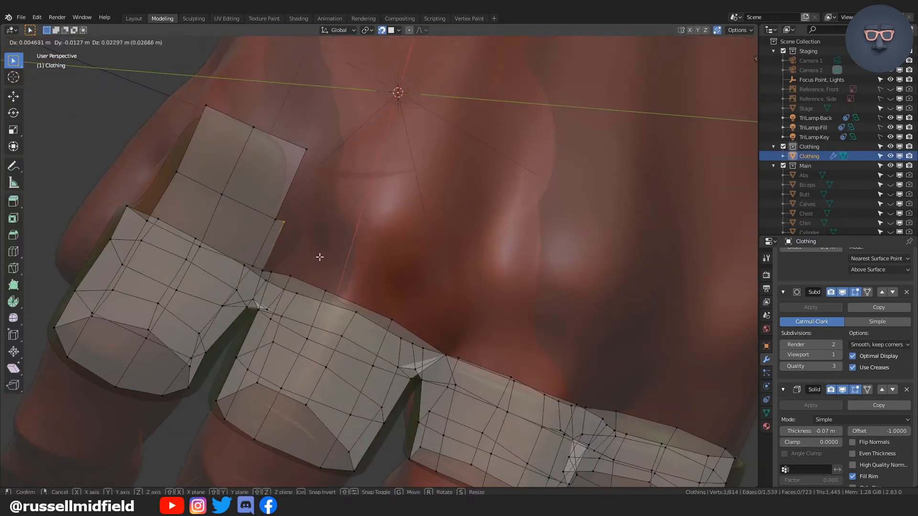
left_click(320, 257)
scroll(211, 264, "up", 2)
left_click(284, 275)
key("f")
left_click(295, 277)
Extrude a chain of vertices from the index finger's patch across the back of the hand toward the middle finger
scroll(365, 302, "down", 2)
middle_click_drag(531, 299, 498, 272)
key("e")
left_click(564, 292)
key("e")
left_click(617, 311)
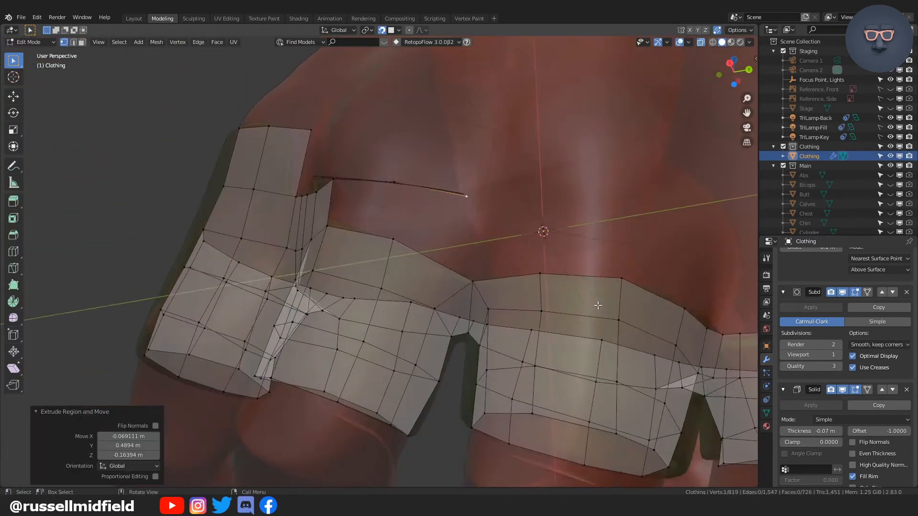
key("g")
left_click(588, 322)
middle_click_drag(575, 321, 373, 268, "shift")
Continue the vertex chain across the back of the hand above the ring and little fingers and adjust its end vertex
key("e")
left_click(536, 327)
key("e")
mouse_move(535, 327)
middle_mouse_down()
mouse_move(471, 310)
mouse_move(527, 320)
middle_mouse_up()
left_click(497, 314)
middle_click_drag(292, 224, 507, 248)
key("g")
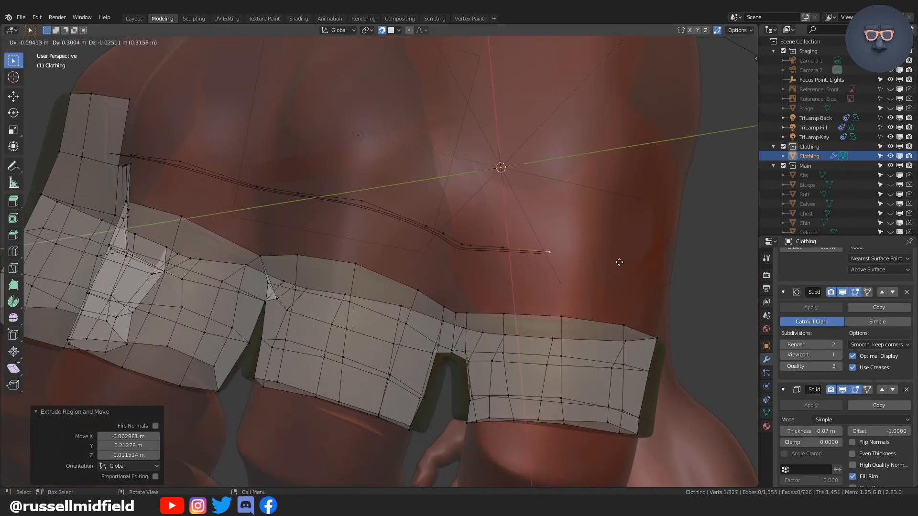
left_click(620, 262)
Wrap the vertex chain around the little finger's side of the hand and onto the palm
key("e")
middle_click_drag(619, 262, 291, 279)
left_click(647, 293)
key("e")
left_click(352, 273)
key("e")
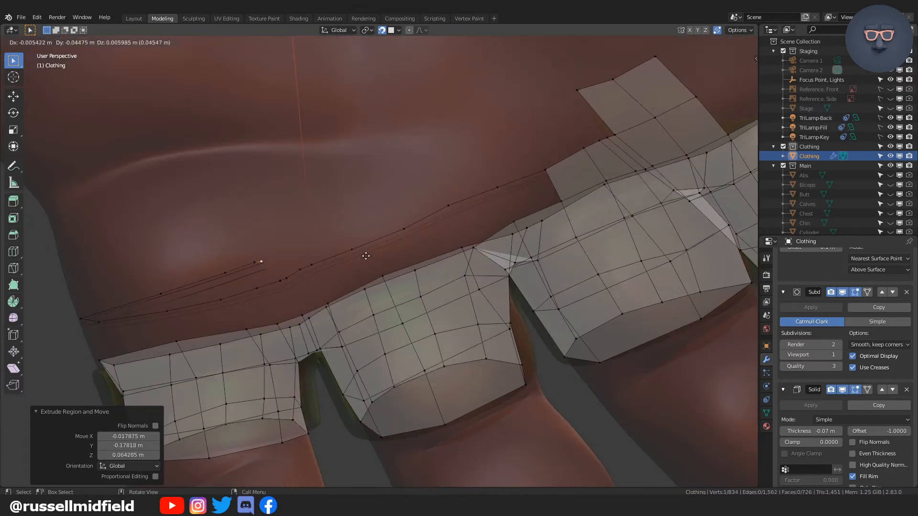
Extrude the vertex chain across the palm above the ring, middle and index fingers toward the thumb side
left_click(462, 211)
middle_click_drag(462, 211, 343, 211)
key("e")
left_click(411, 184)
middle_click_drag(412, 184, 383, 215, "shift")
key("e")
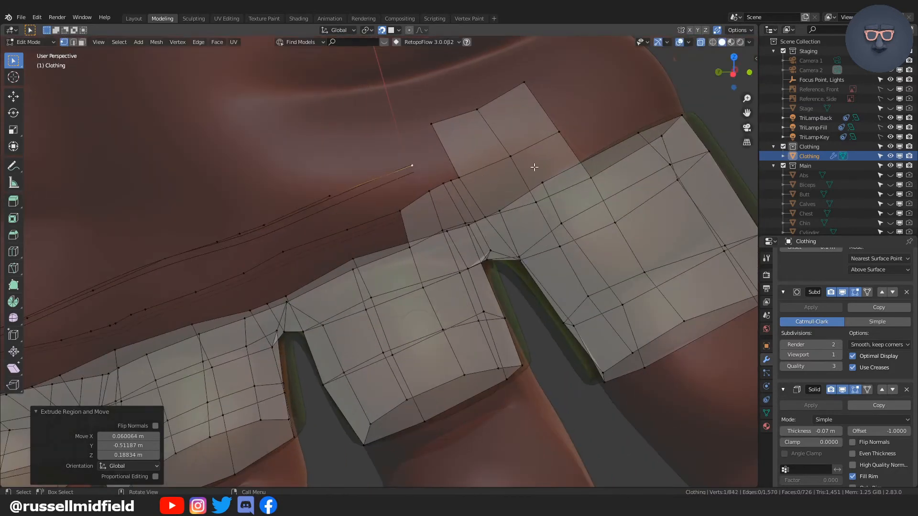
key("e")
middle_click_drag(533, 166, 419, 230)
left_click(388, 162)
key("e")
left_click(450, 203)
key("e")
left_click(507, 249)
Fill the strip of faces between the new vertex chain and the existing rows above the finger bands
middle_click_drag(508, 249, 375, 281)
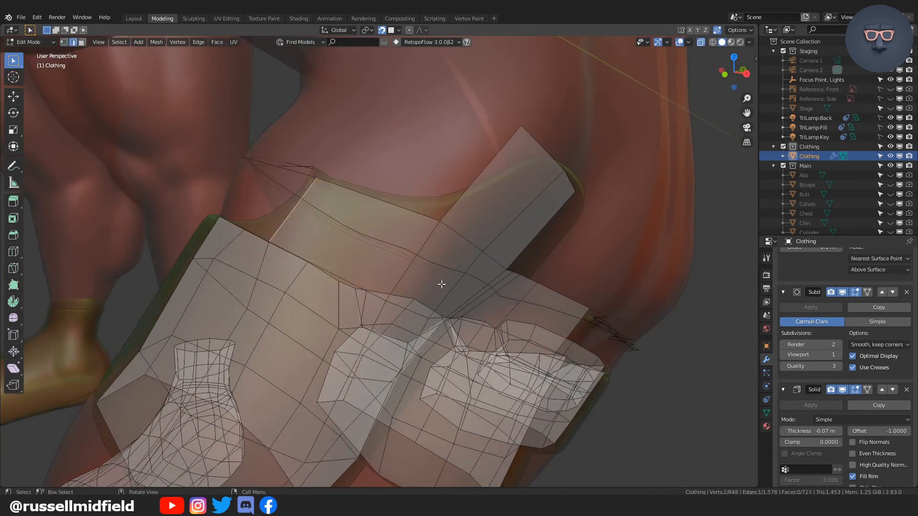
key("f")
scroll(497, 311, "down", 4)
middle_click_drag(498, 310, 288, 352)
key("Tab")
scroll(501, 361, "down", 3)
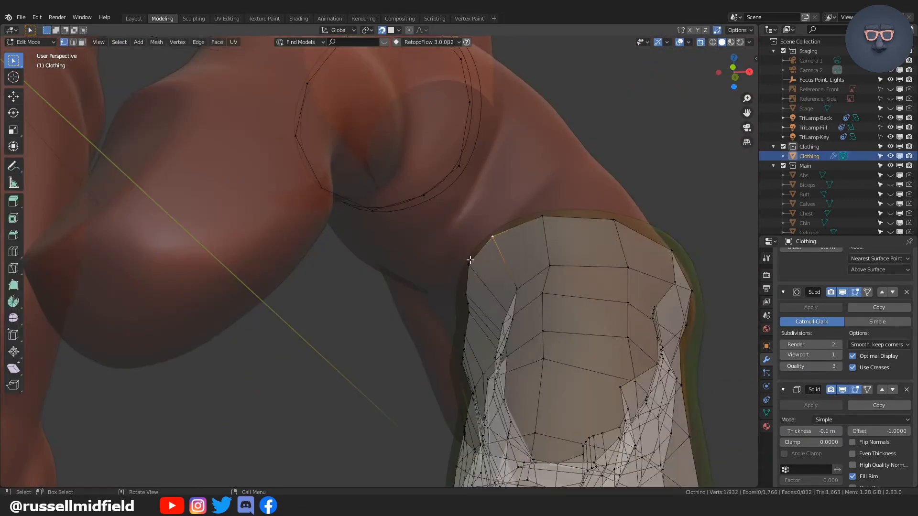
Add a loop cut across the strip joining the hand mesh to the thumb loop and reposition the new edge
key("ctrl+r")
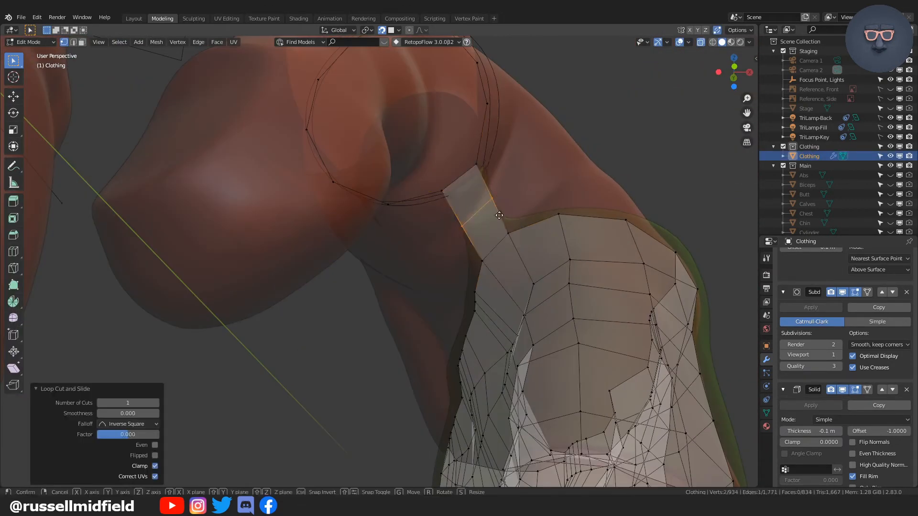
left_click(499, 215)
middle_click_drag(500, 215, 483, 232)
left_click(484, 232)
Extrude a chain of vertices from the thumb strip across the back of the hand above the index finger row
key("e")
left_click(557, 252)
middle_click_drag(558, 252, 539, 287)
key("e")
left_click(539, 287)
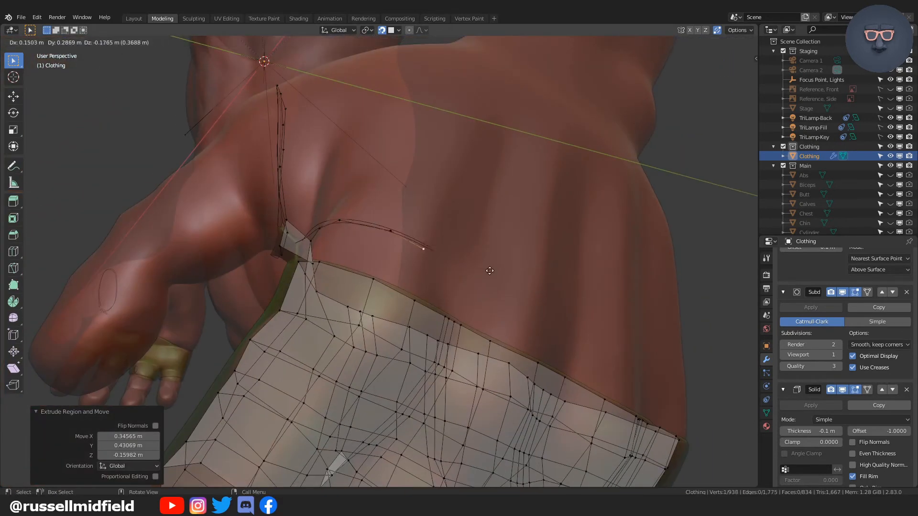
left_click(489, 271)
middle_click_drag(490, 270, 438, 272)
Toggle snapping and fill four faces along the strip at the base of the thumb
key("shift+Tab")
left_click(498, 311)
key("f")
key("f")
key("f")
key("f")
Extrude a chain of vertices around the base of the thumb on the palm side to outline the thumb opening
middle_click_drag(498, 311, 422, 230)
key("e")
left_click(478, 256)
key("e")
left_click(455, 244)
key("e")
left_click(422, 229)
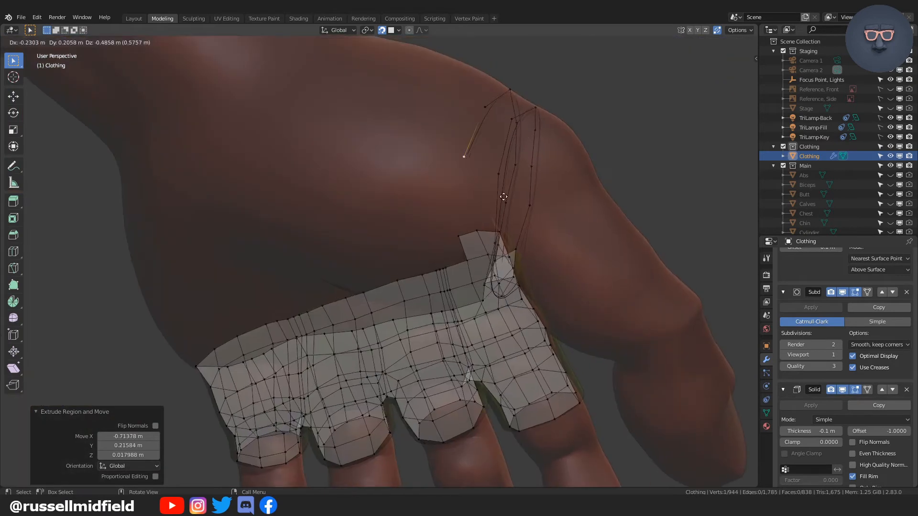
left_click(503, 197)
key("e")
middle_click_drag(504, 196, 473, 267)
left_click(514, 224)
key("e")
left_click(472, 273)
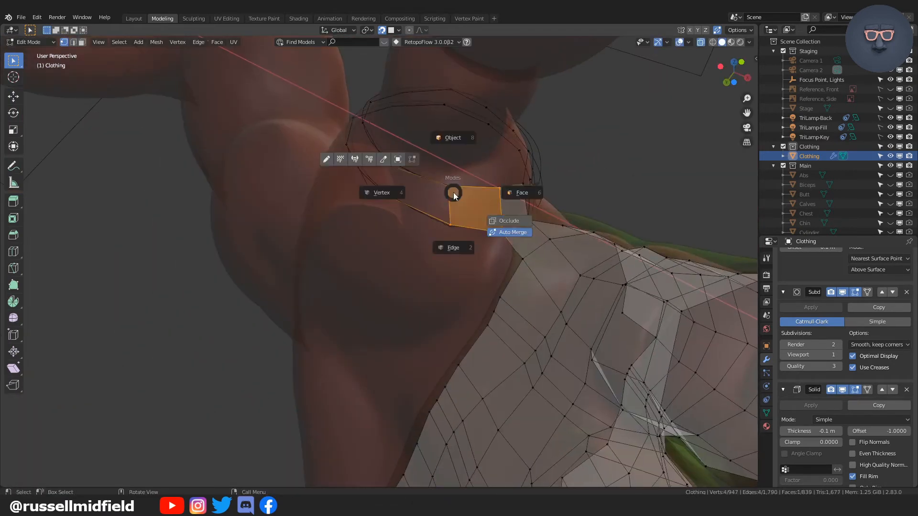
Fill the ring of faces around the base of the thumb and reposition a vertex on its edge
key("f")
key("f")
key("f")
middle_click_drag(540, 264, 414, 263)
key("1")
key("g")
left_click(431, 229)
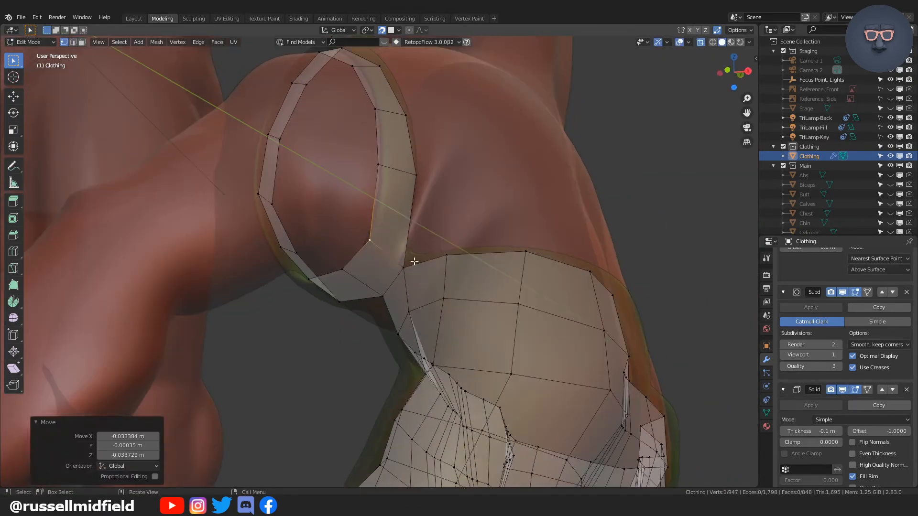
Fill faces between the thumb ring and the index finger row on the back of the hand, placing each new corner vertex
key("f")
key("g")
left_click(449, 259)
left_click(449, 257)
key("f")
key("g")
left_click(521, 191)
middle_click_drag(521, 191, 457, 289)
left_click(377, 292)
key("f")
key("g")
left_click(470, 207)
left_click(449, 306)
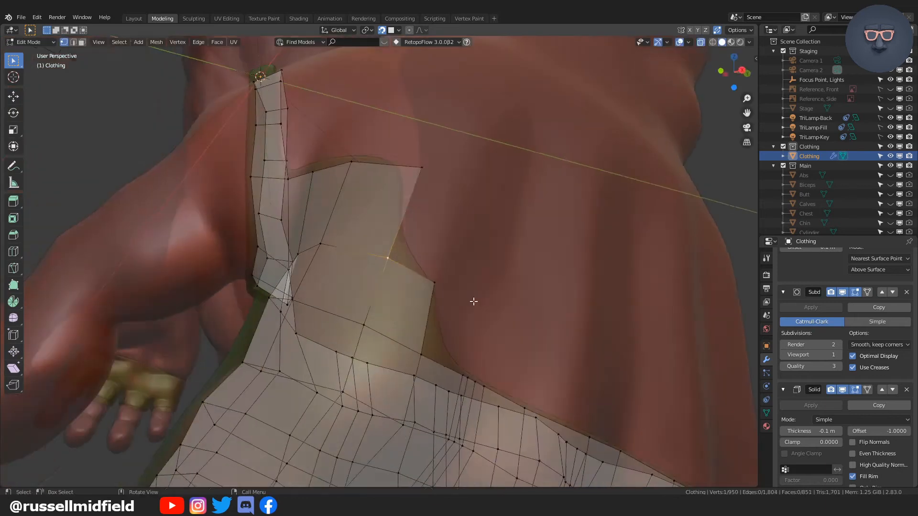
middle_click_drag(536, 265, 572, 270)
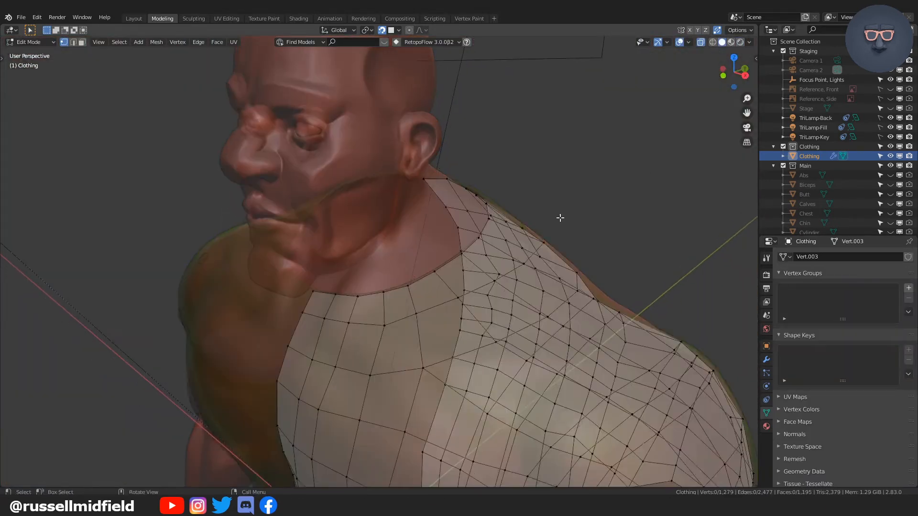
Add a loop cut around the shirt's neckline and edge-slide it with Even enabled close to the opening
middle_click_drag(560, 218, 542, 219)
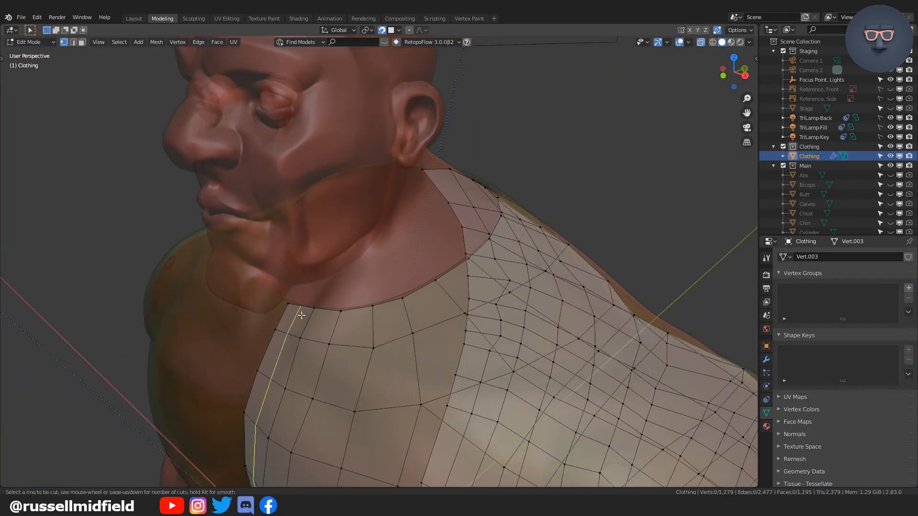
left_click(477, 295)
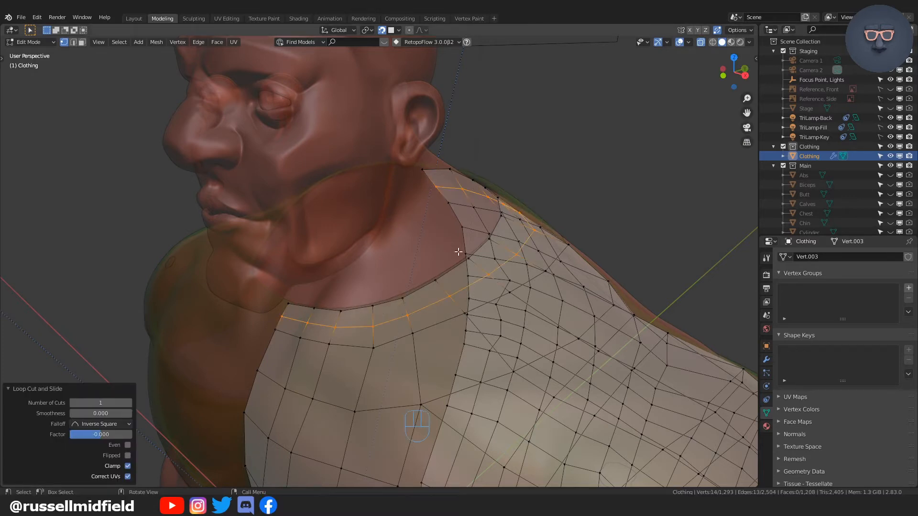
left_click(469, 284)
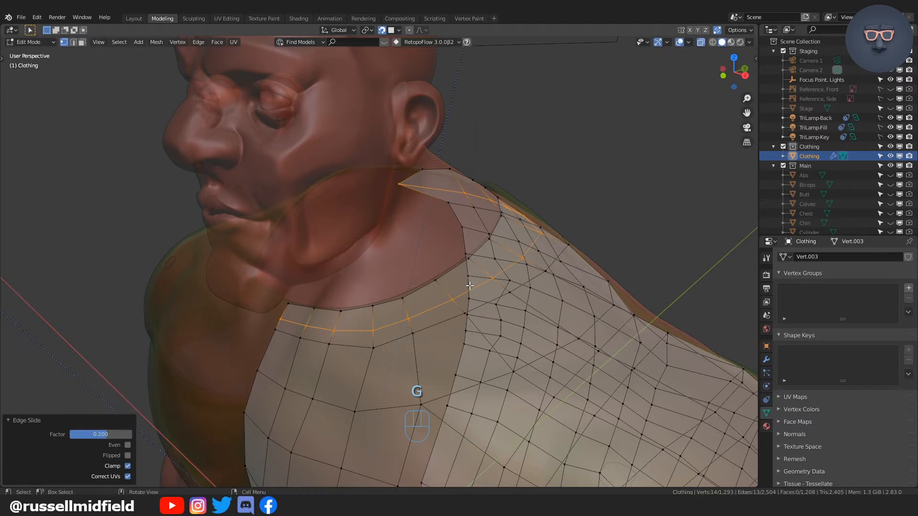
key("ctrl+z")
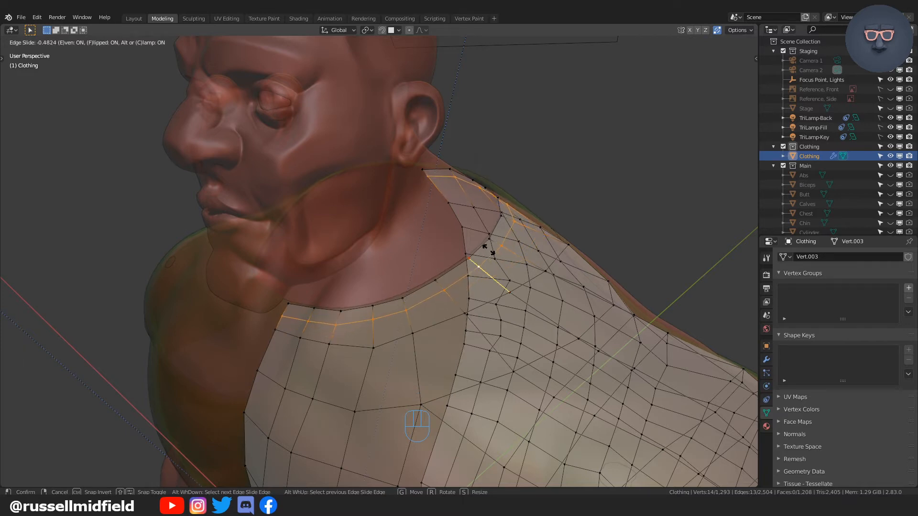
left_click(489, 248)
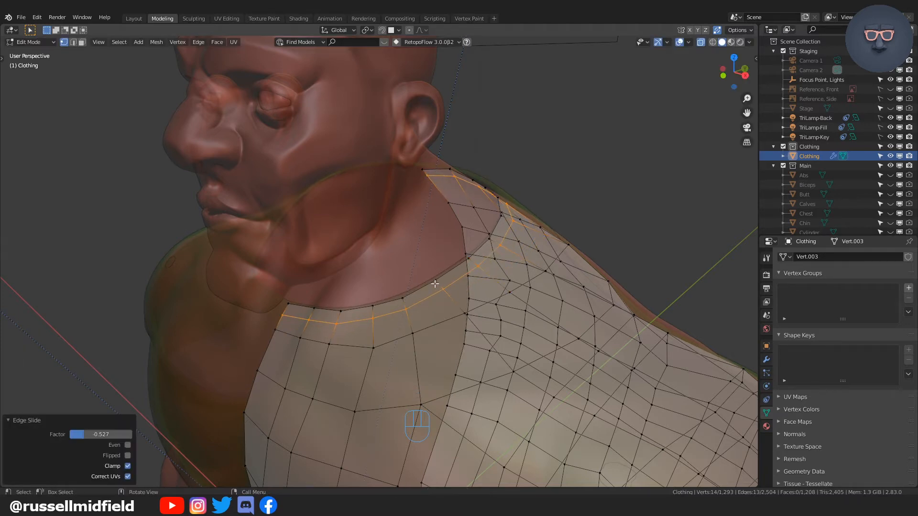
Select the narrow band of faces around the neckline, extrude it outward into a collar and view it in Object Mode
middle_click_drag(491, 257, 477, 237)
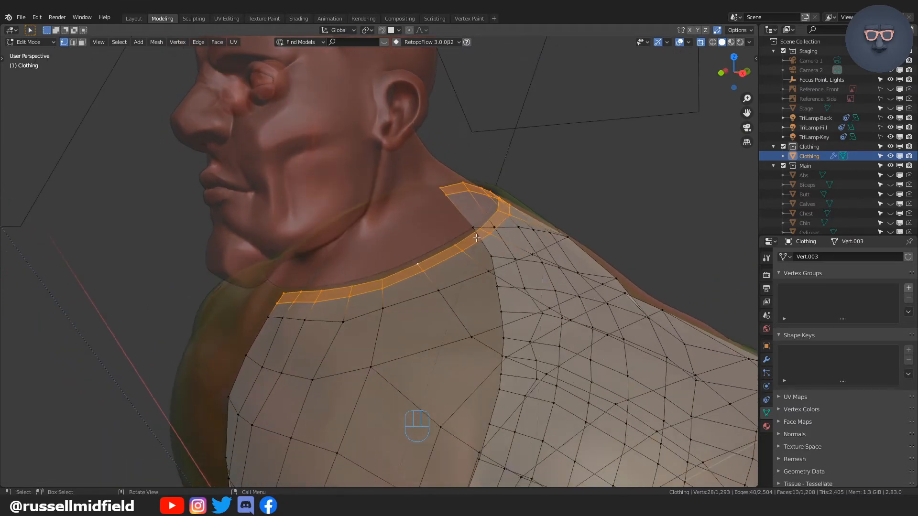
left_click(535, 219)
mouse_move(534, 219)
middle_mouse_down()
mouse_move(526, 237)
mouse_move(535, 228)
middle_mouse_up()
left_click(528, 188)
key("alt+z")
key("alt+z")
key("Tab")
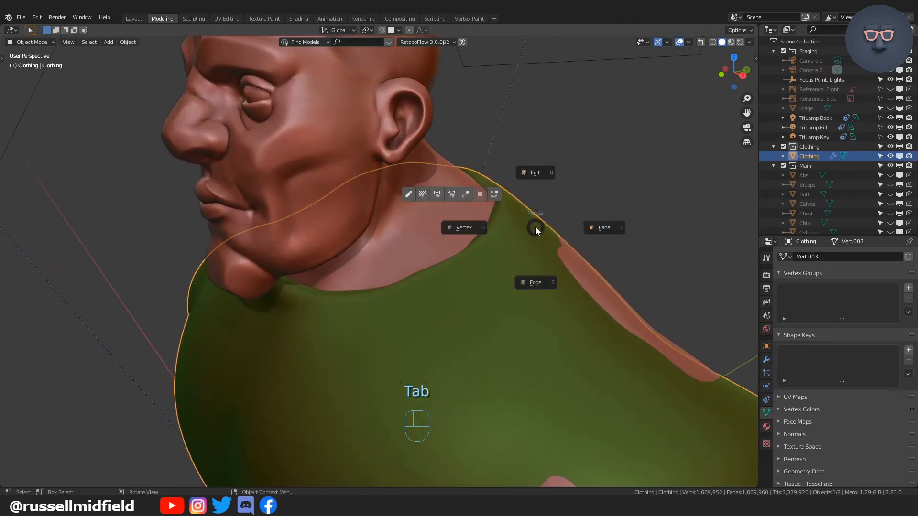
Invert the collar selection in Edit Mode and assign all the other vertices to a new vertex group at weight 1.000
left_click(477, 226)
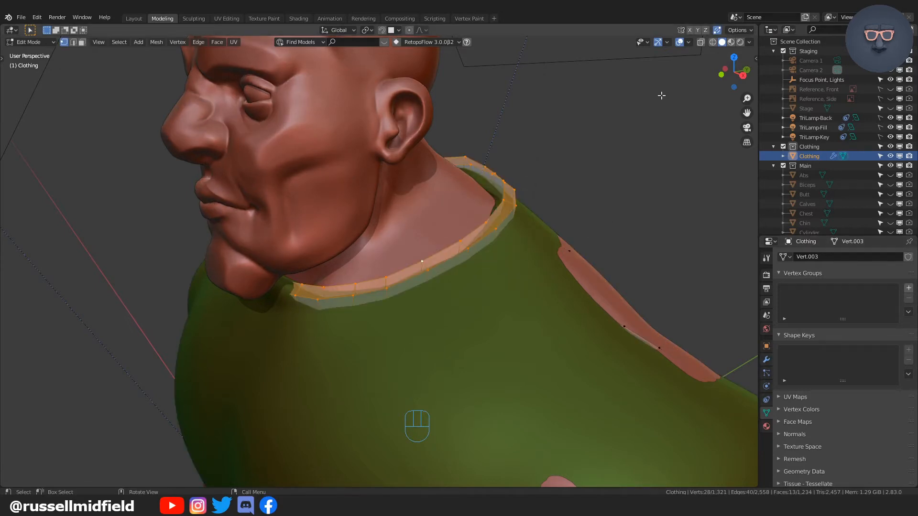
key("alt+z")
middle_click_drag(591, 239, 611, 288)
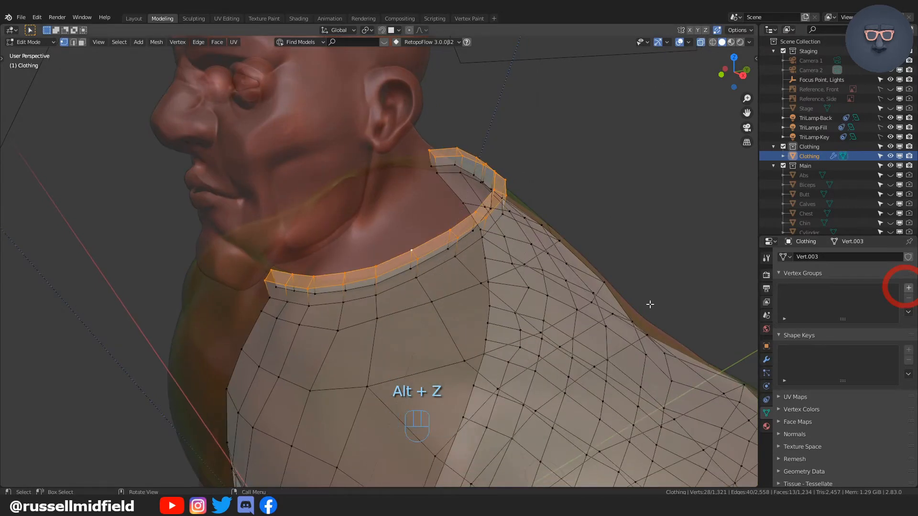
key("ctrl+i")
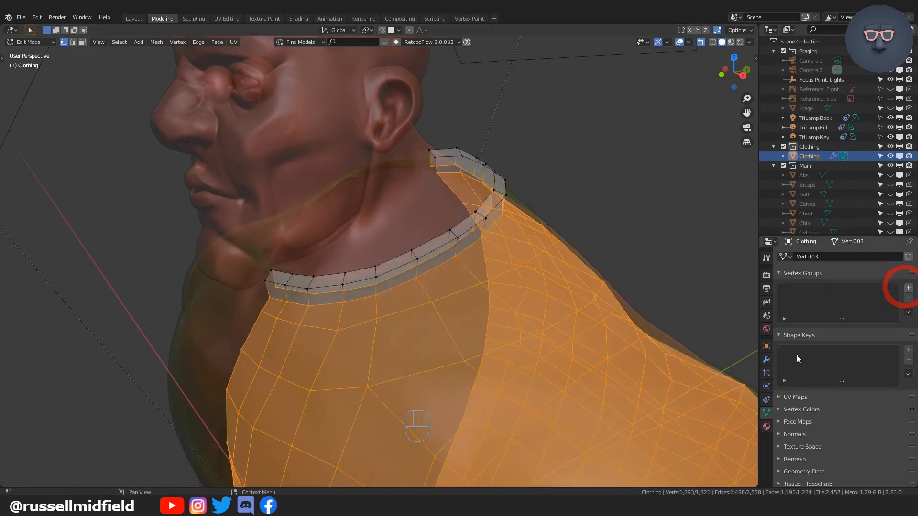
left_click(908, 288)
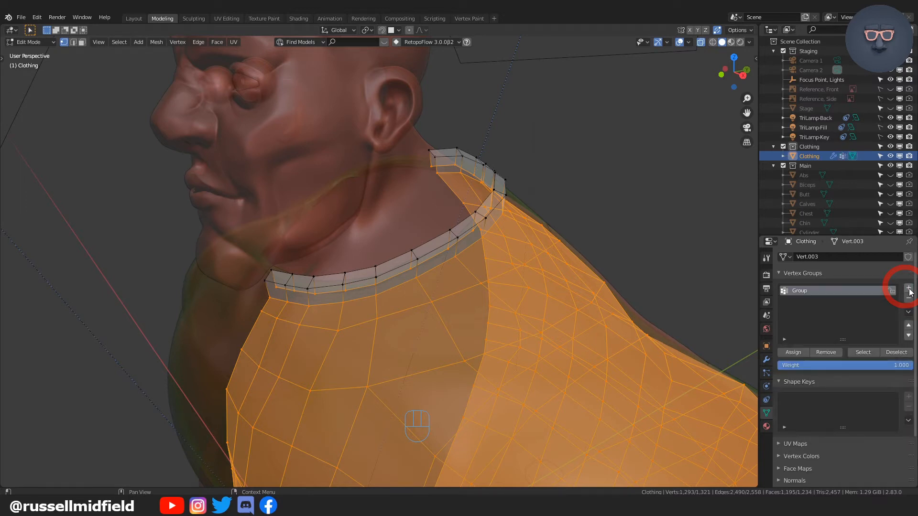
left_click(798, 354)
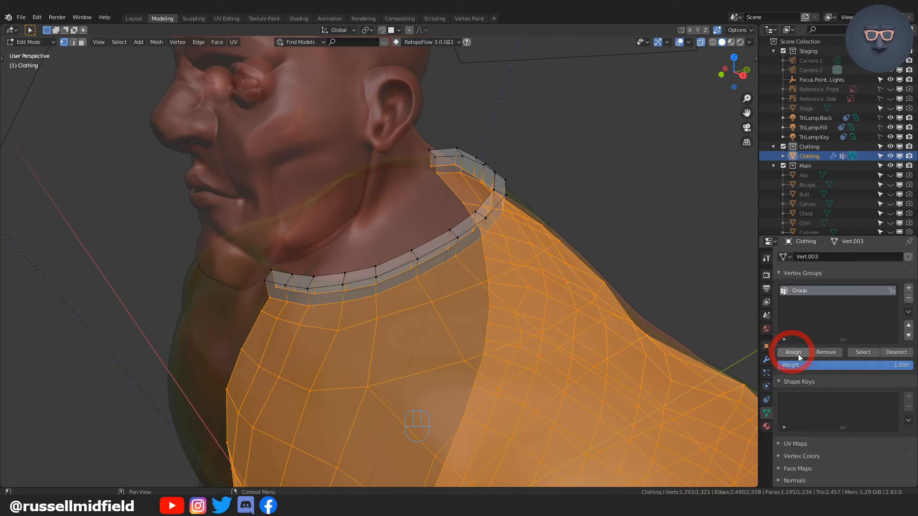
Restrict the Shrinkwrap modifier targeting Head to the vertex group named Group
left_click(767, 360)
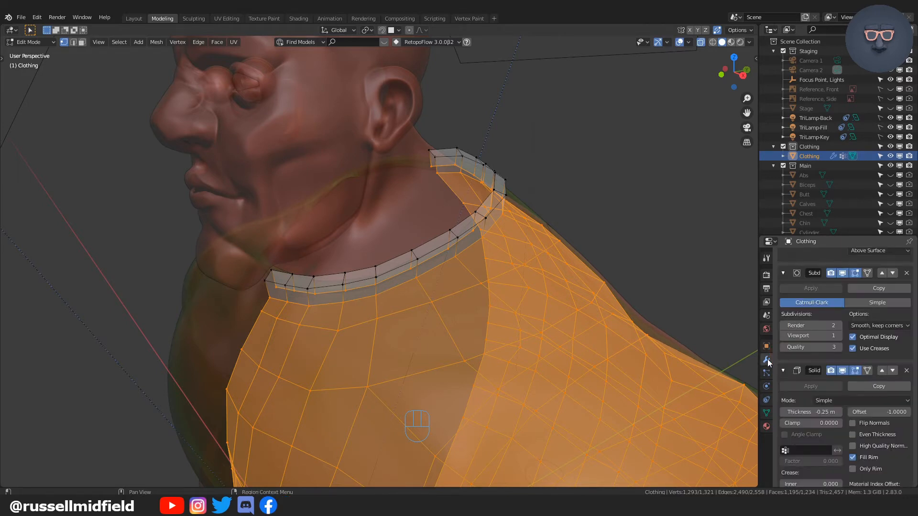
scroll(805, 358, "down", 5)
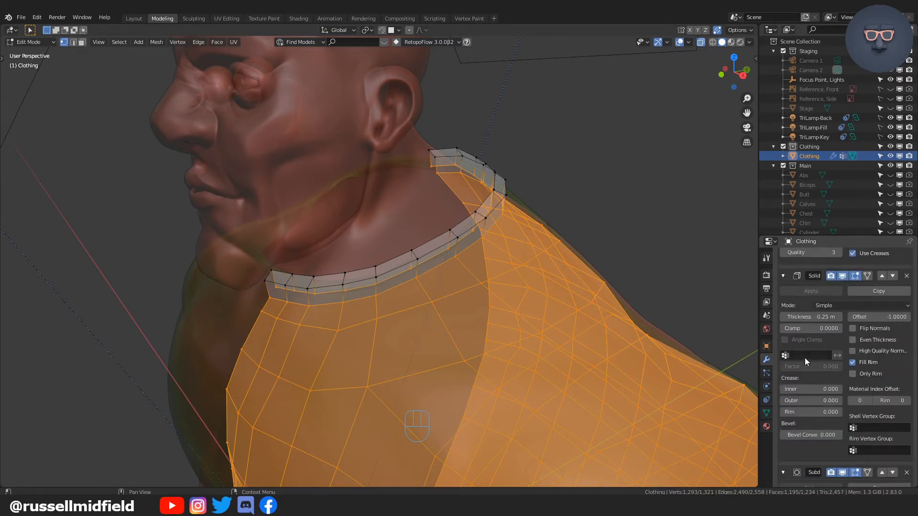
scroll(805, 358, "down", 8)
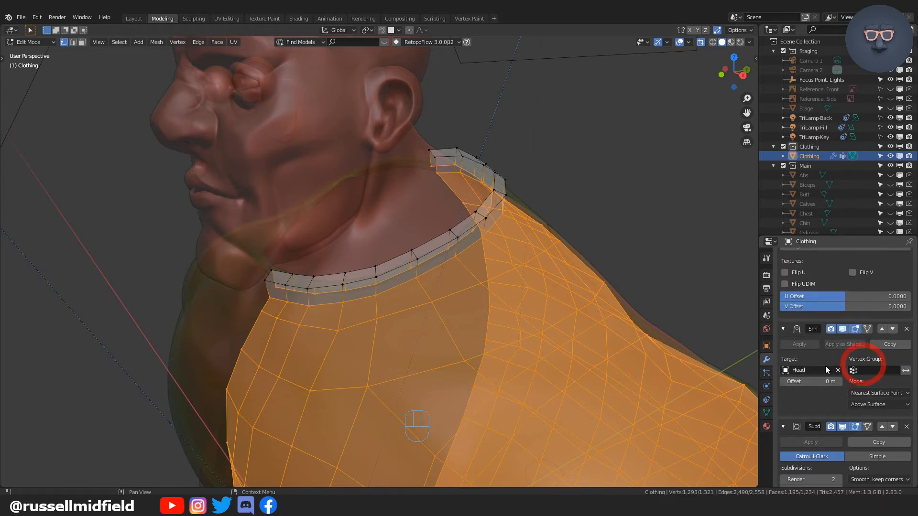
left_click(867, 371)
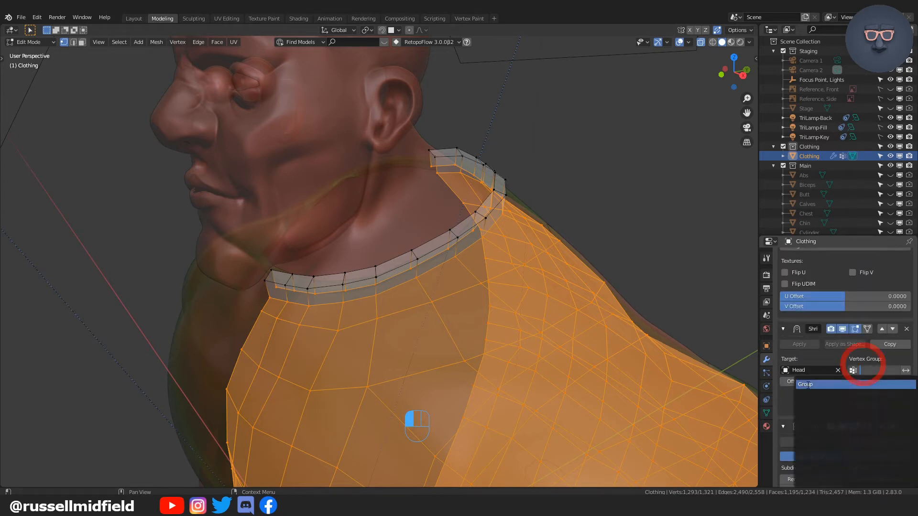
left_click(808, 385)
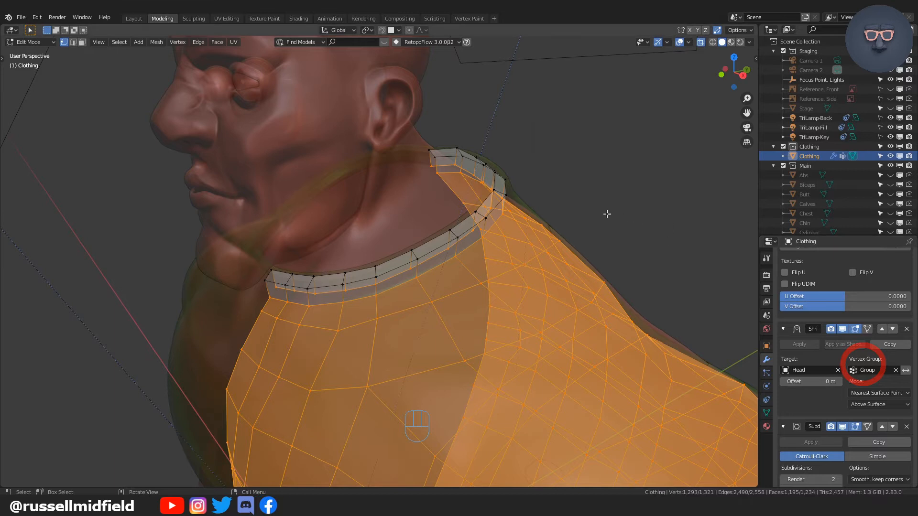
Examine the raised collar and the rest of the shirt in Object Mode from the front and side
key("Tab")
left_click(604, 162)
left_click(604, 162)
scroll(609, 294, "down", 6)
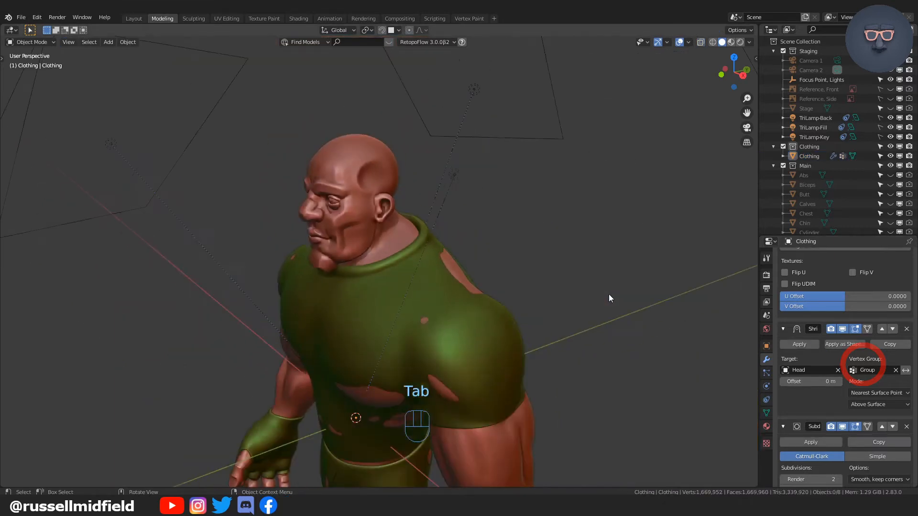
middle_click_drag(609, 294, 660, 247)
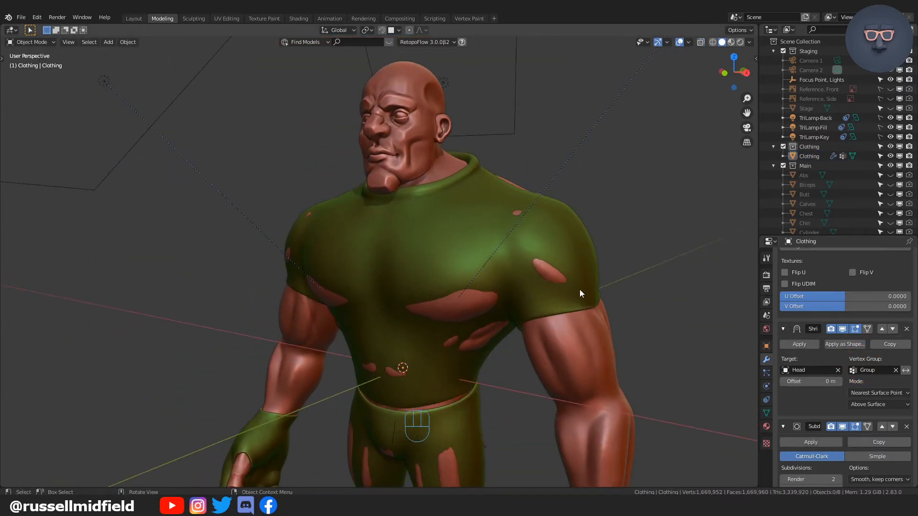
middle_click_drag(580, 289, 565, 312, "shift")
scroll(537, 284, "up", 5)
middle_click_drag(538, 283, 501, 305, "shift")
Select the vertices at the front centre of the collar and edge-slide them away from the mirror seam
left_click(501, 305)
key("Tab")
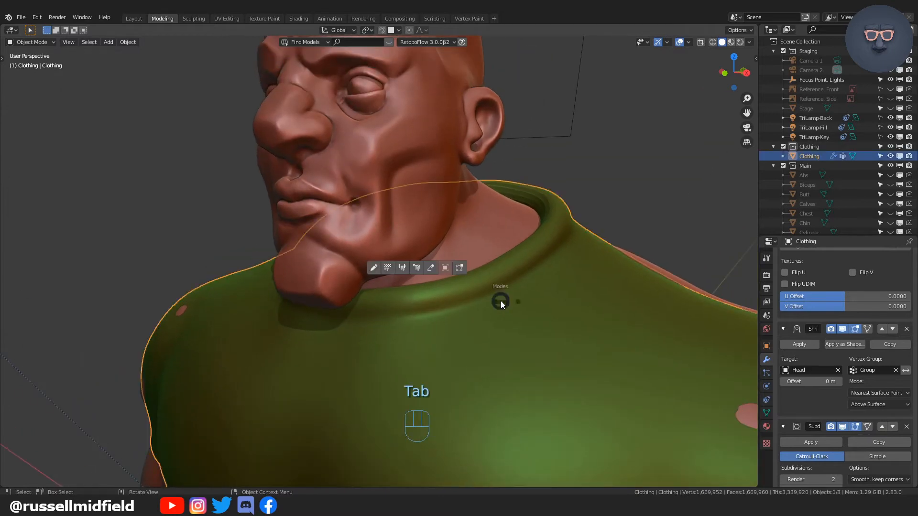
left_click(430, 304)
middle_click_drag(433, 307, 373, 247)
key("alt+z")
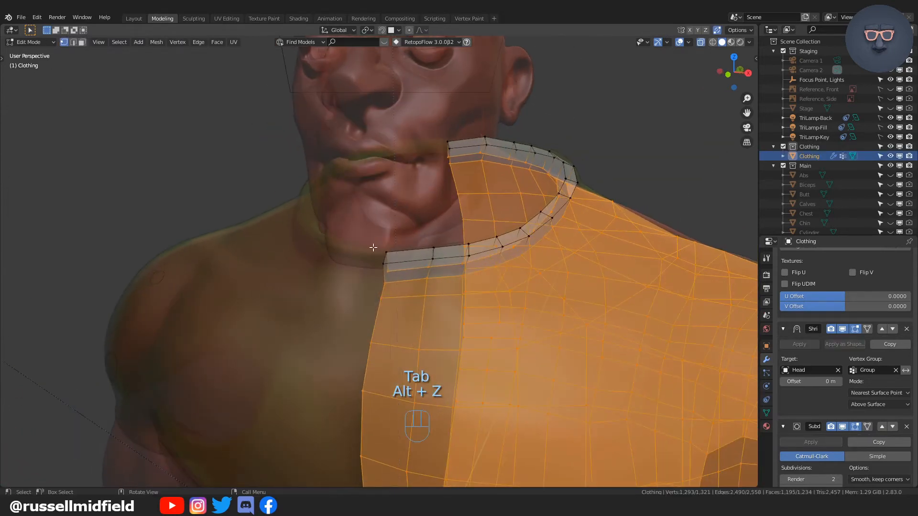
left_click_drag(401, 303, 401, 319)
scroll(839, 366, "up", 8)
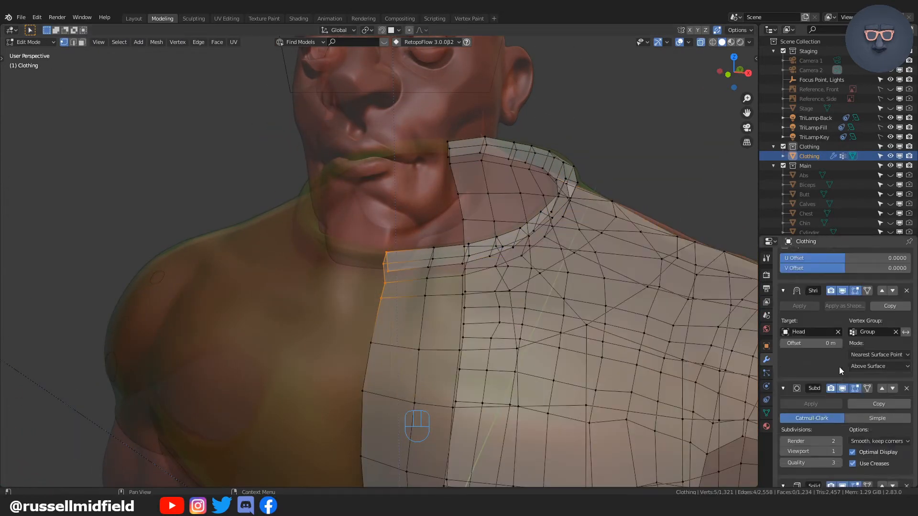
middle_click_drag(523, 308, 511, 308)
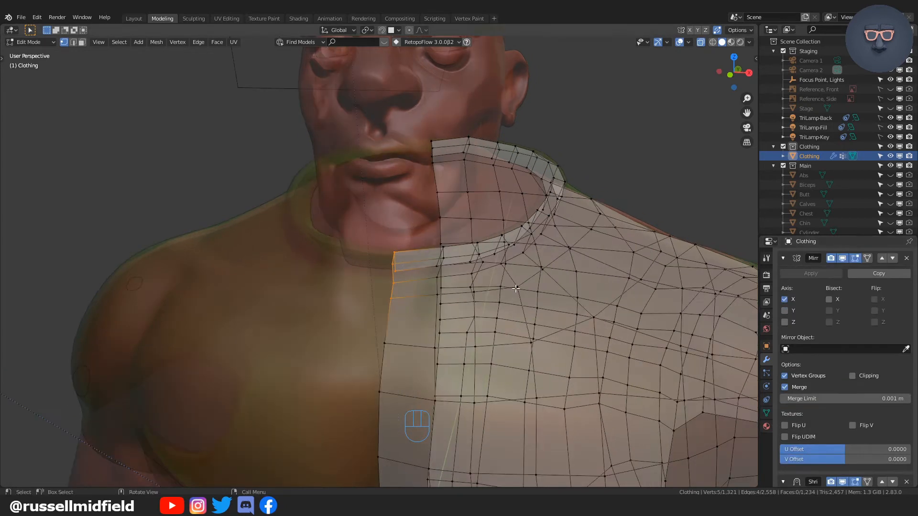
key("g")
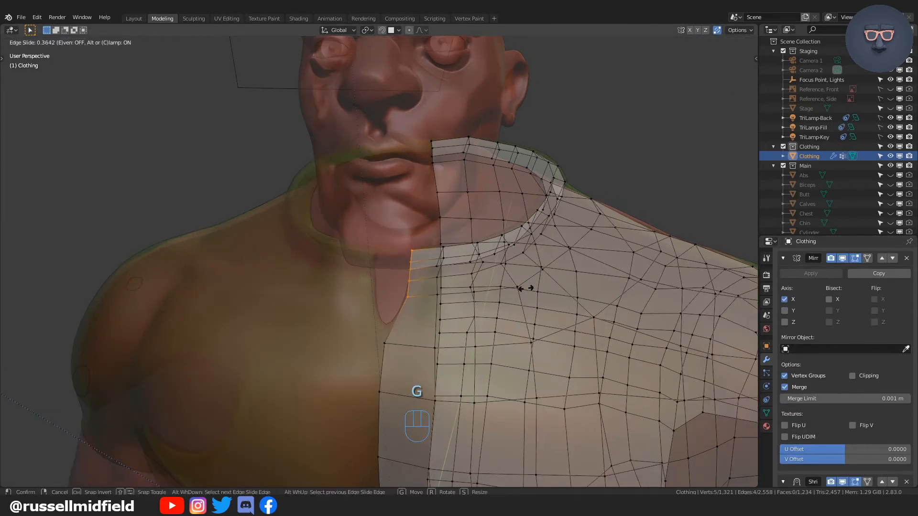
Finish sliding the neck opening's edge vertices towards the centre, enable Clipping on the Mirror modifier, and return to Object mode
left_click(525, 288)
mouse_move(525, 288)
middle_mouse_down()
mouse_move(486, 287)
mouse_move(516, 285)
middle_mouse_up()
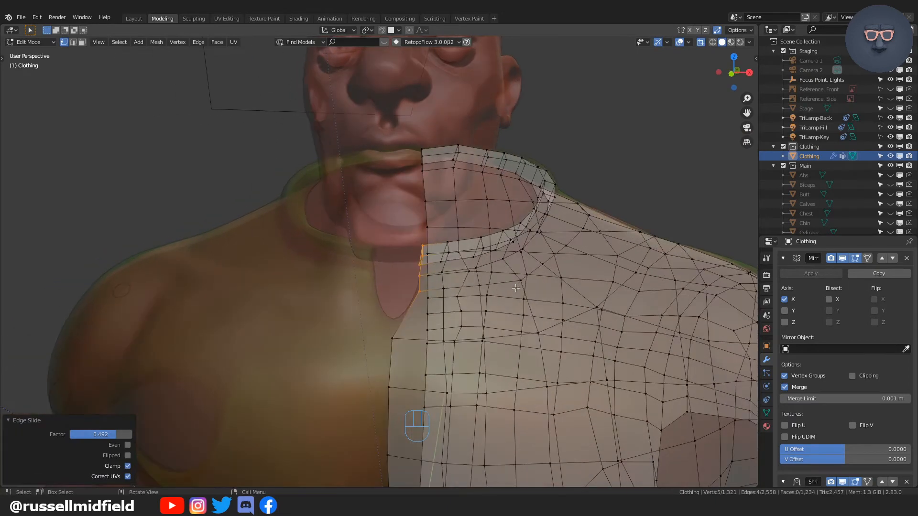
left_click(852, 375)
key("Tab")
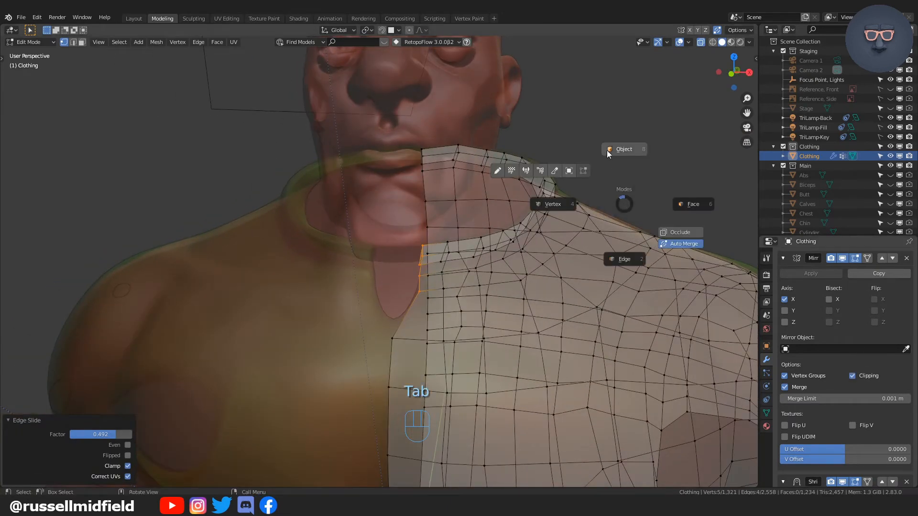
left_click(621, 159)
In vertex editing with X-ray, select the edge loop above the trouser cuff and remove it from the vertex group
scroll(573, 228, "down", 4)
middle_click_drag(573, 227, 533, 226)
scroll(537, 225, "down", 3)
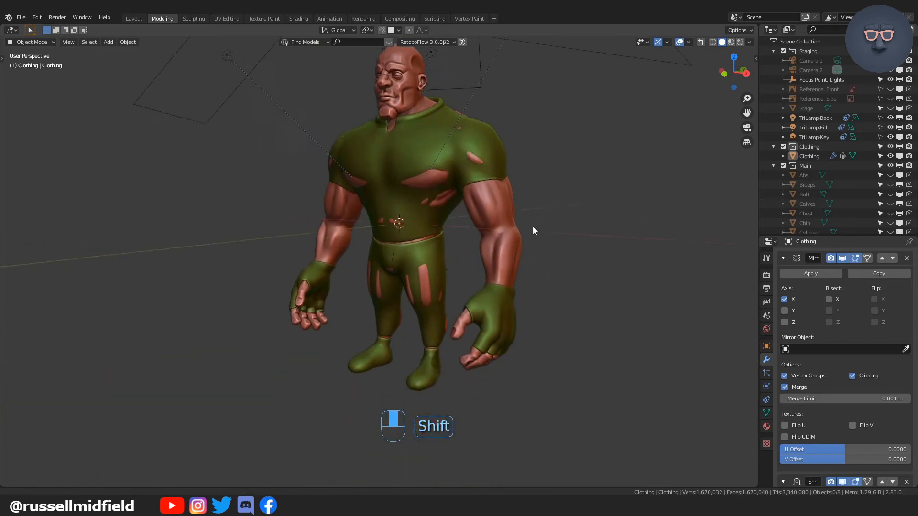
scroll(514, 277, "up", 5)
scroll(532, 277, "up", 2)
key("Tab")
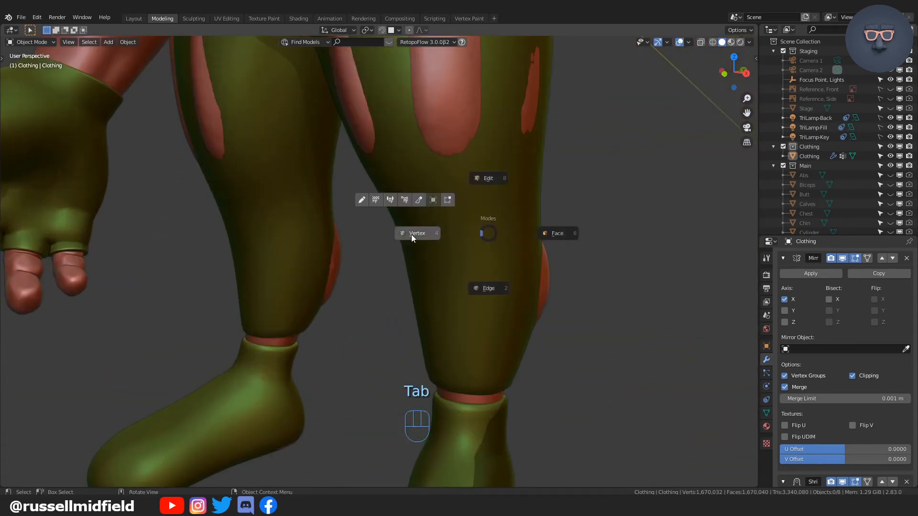
left_click(412, 234)
key("alt+z")
scroll(478, 253, "up", 3)
middle_click_drag(505, 261, 498, 262, "shift")
middle_click_drag(497, 262, 523, 261)
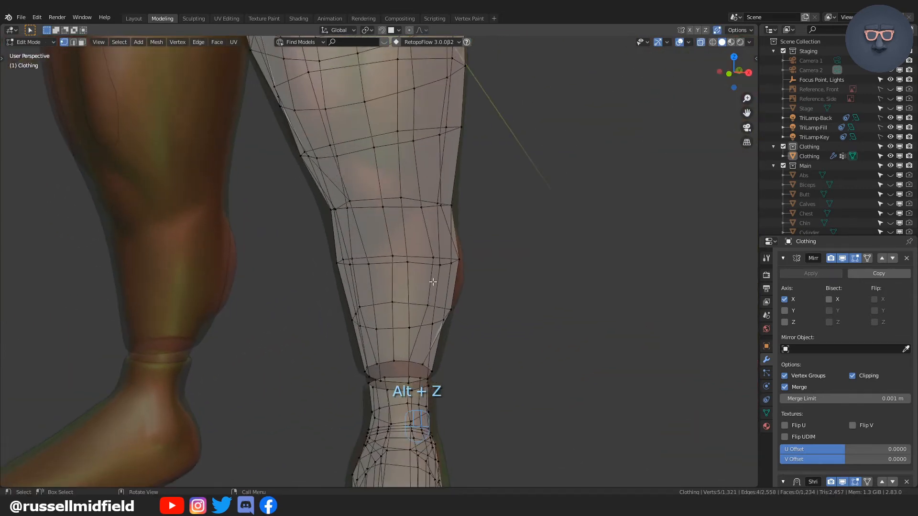
scroll(391, 332, "down", 3, "shift")
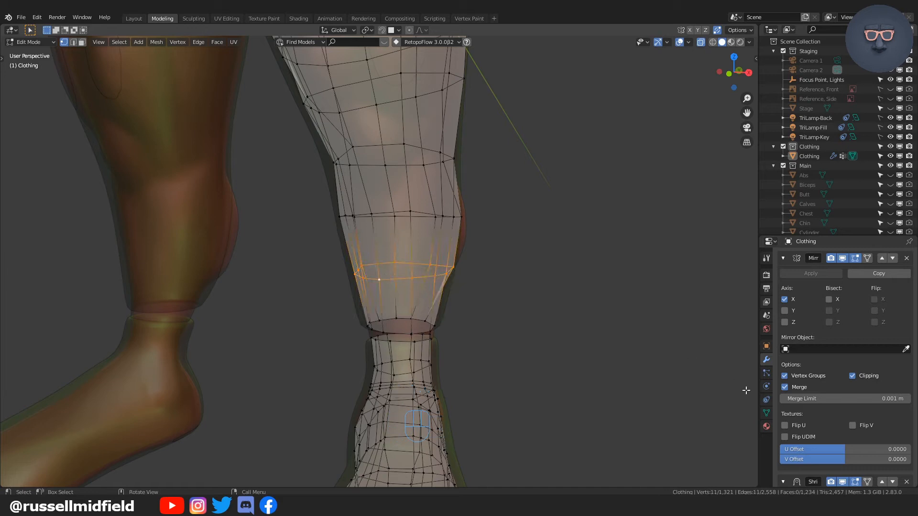
left_click(766, 413)
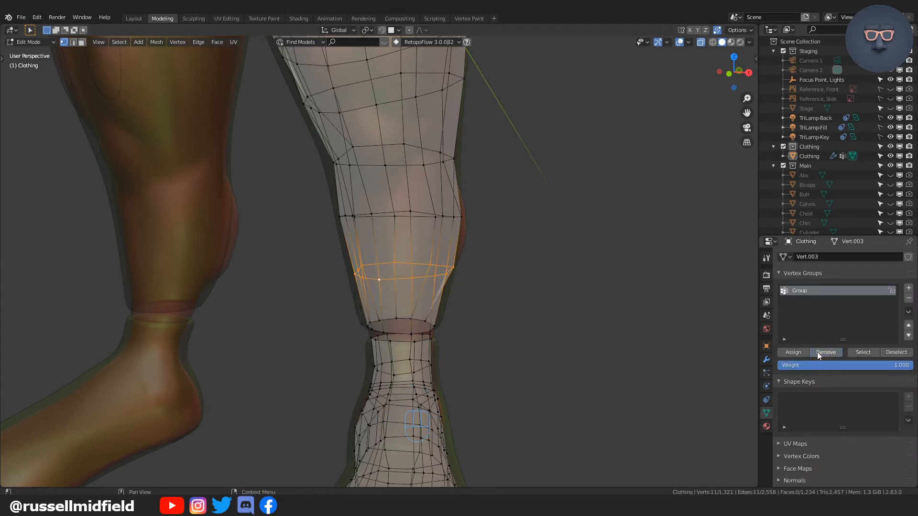
Scale the lower-leg edge loop by about 1.87 and add a loop cut just below it with a slide factor of 0.563
key("s")
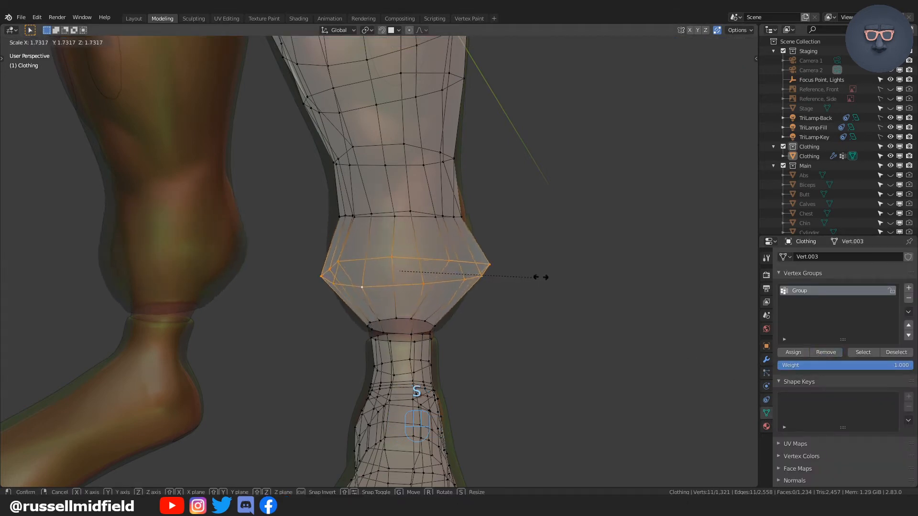
left_click(544, 278)
middle_click_drag(518, 280, 505, 273)
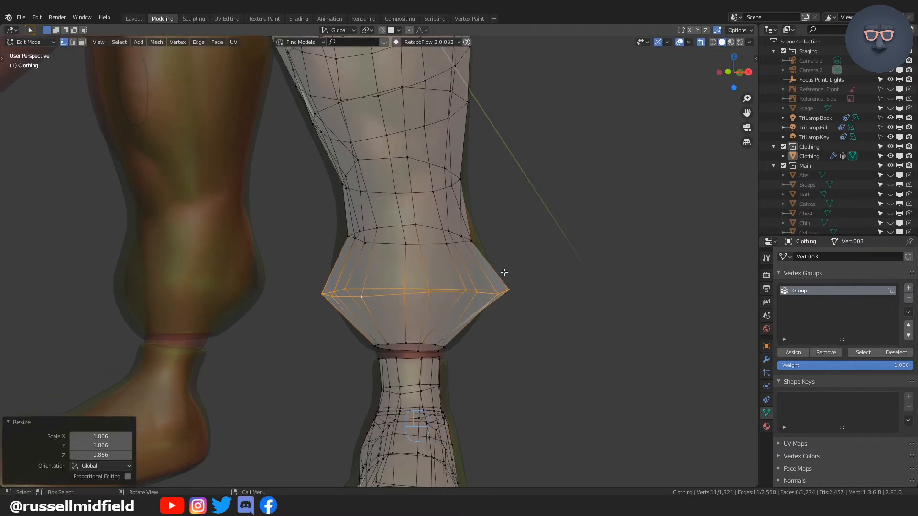
left_click(420, 294)
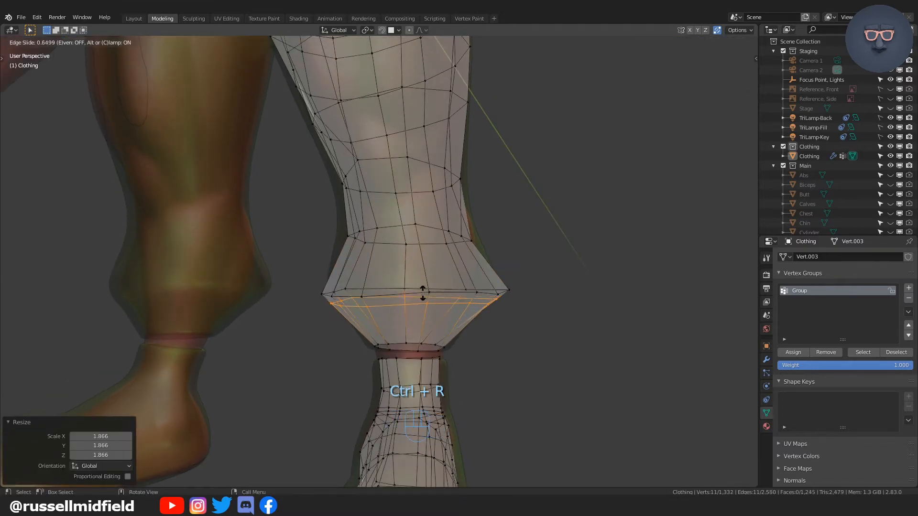
left_click(423, 293)
middle_click_drag(423, 293, 433, 297)
left_click(344, 268)
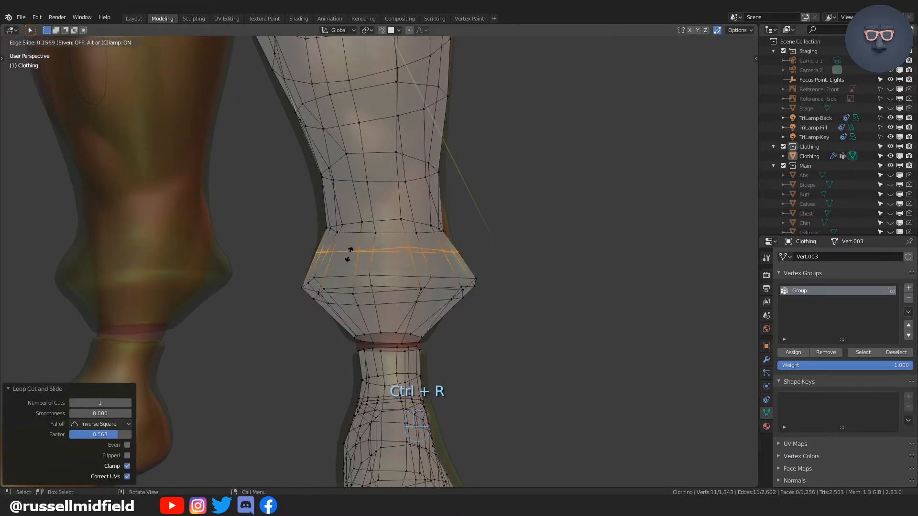
left_click(350, 254)
key("ctrl+z")
Return to Object mode and inspect the whole clothed character in rendered shading
key("Tab")
left_click(519, 180)
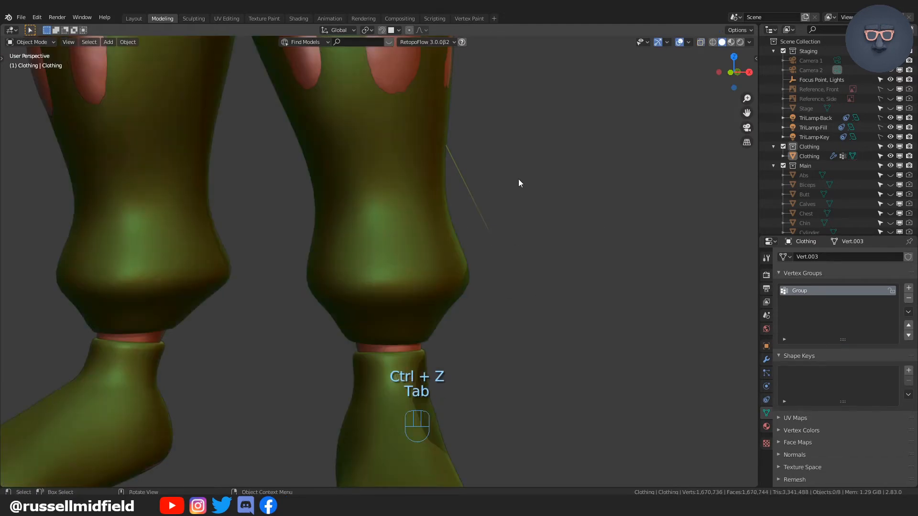
scroll(544, 279, "down", 3)
middle_click_drag(544, 279, 494, 336)
scroll(533, 286, "down", 4)
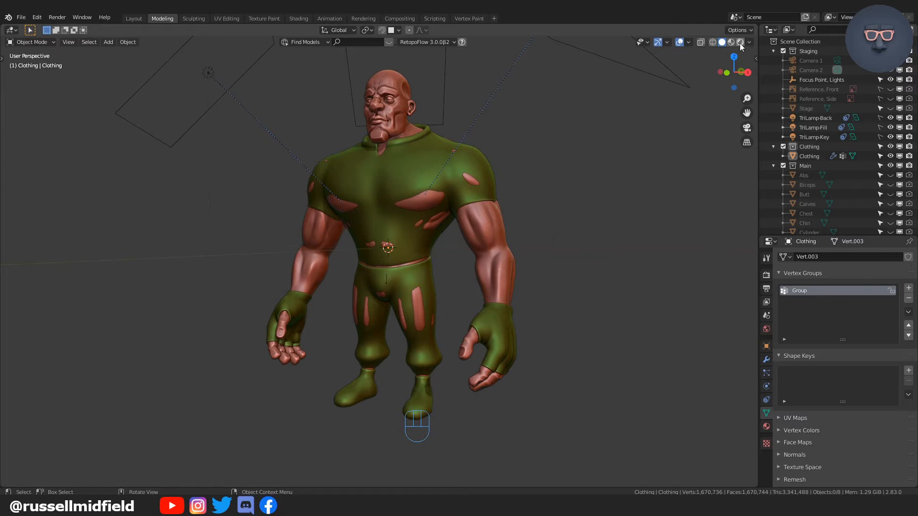
left_click(740, 42)
mouse_move(596, 209)
middle_mouse_down()
mouse_move(551, 222)
mouse_move(580, 226)
mouse_move(533, 288)
middle_mouse_up()
key("t")
scroll(515, 261, "down", 4)
scroll(515, 256, "up", 7)
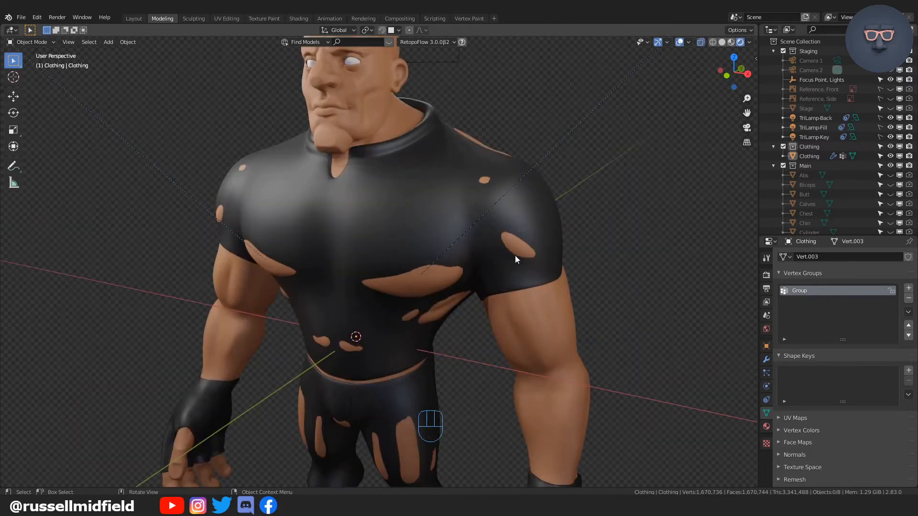
Open the Clothing mesh for vertex editing in solid shading with X-ray on
left_click(472, 192)
scroll(468, 229, "down", 1)
scroll(466, 228, "up", 3)
key("Tab")
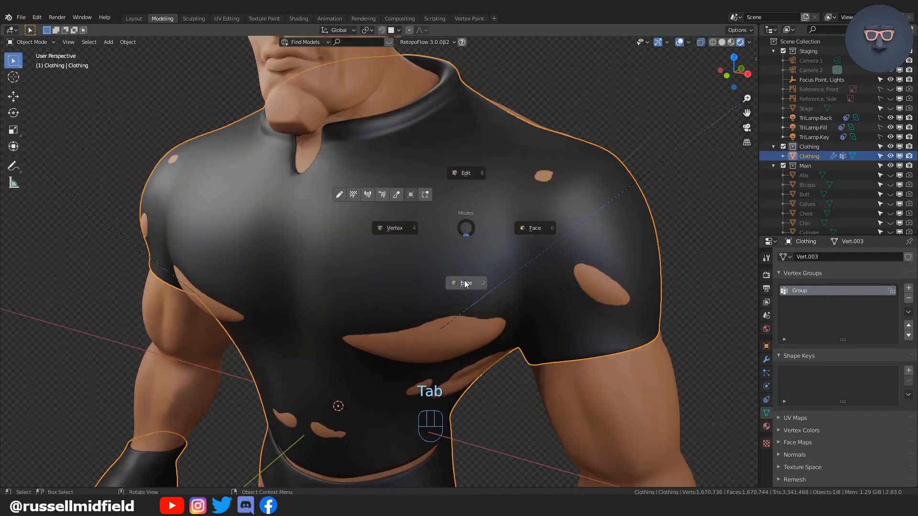
left_click(721, 44)
key("alt+z")
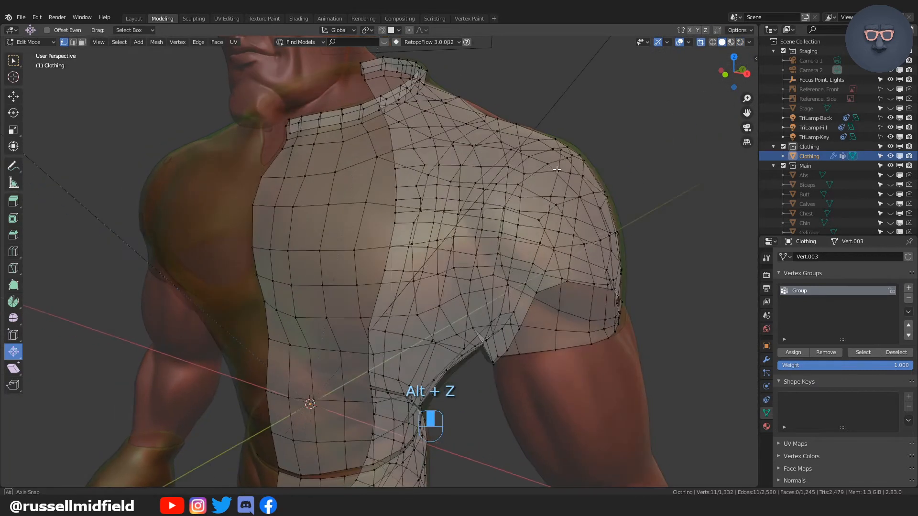
Select the torso part of the shirt up to the armhole edge loop, separate it into its own object, and return to Object mode
middle_click_drag(474, 199, 516, 204)
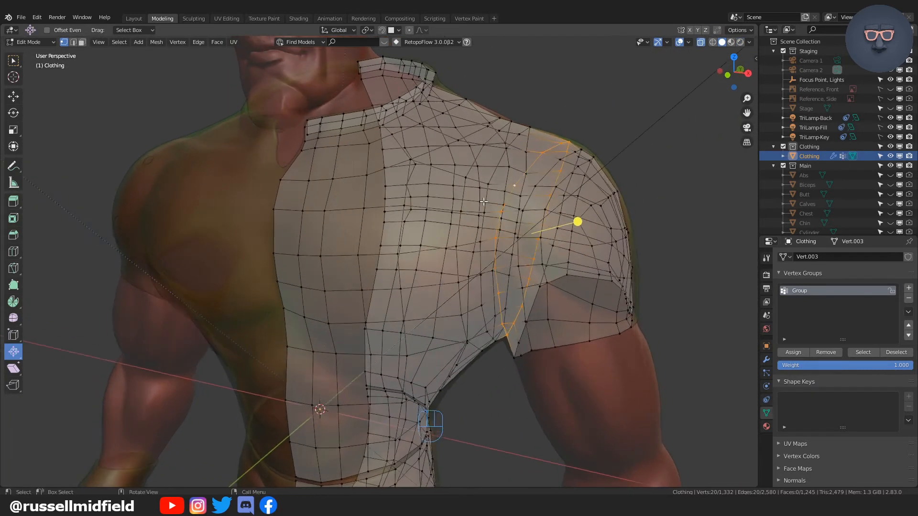
left_click(515, 203, "alt+shift")
mouse_move(597, 225)
middle_mouse_down()
mouse_move(445, 217)
mouse_move(488, 250)
mouse_move(588, 251)
mouse_move(591, 238)
middle_mouse_up()
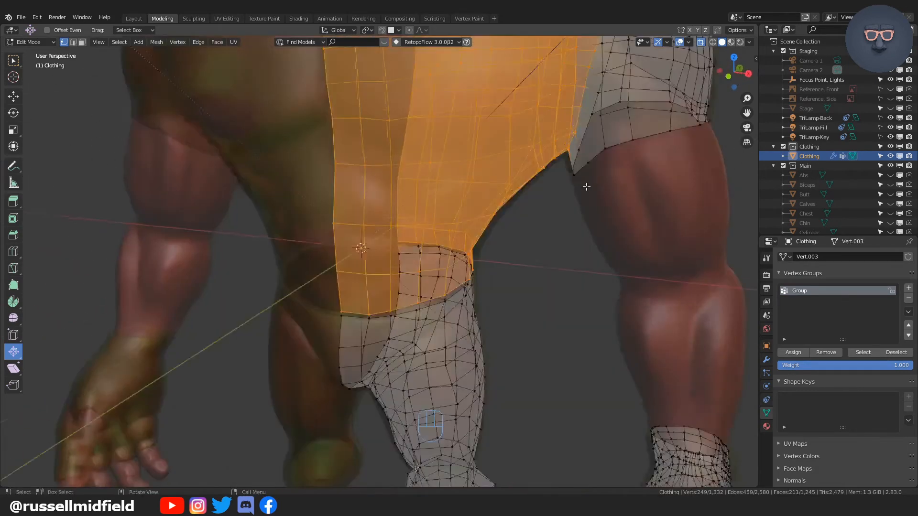
middle_click_drag(586, 186, 545, 287)
left_click(557, 263)
key("Tab")
left_click(545, 232)
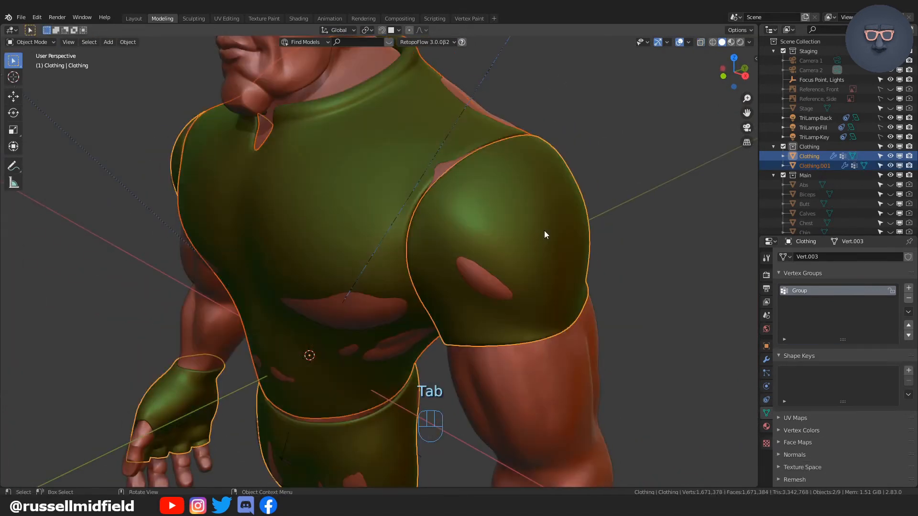
Select the separated torso piece, preview it in rendered shading, and rename it Vest
left_click(595, 240)
scroll(597, 240, "down", 5)
middle_click_drag(597, 240, 615, 238)
left_click(474, 219)
left_click(463, 218)
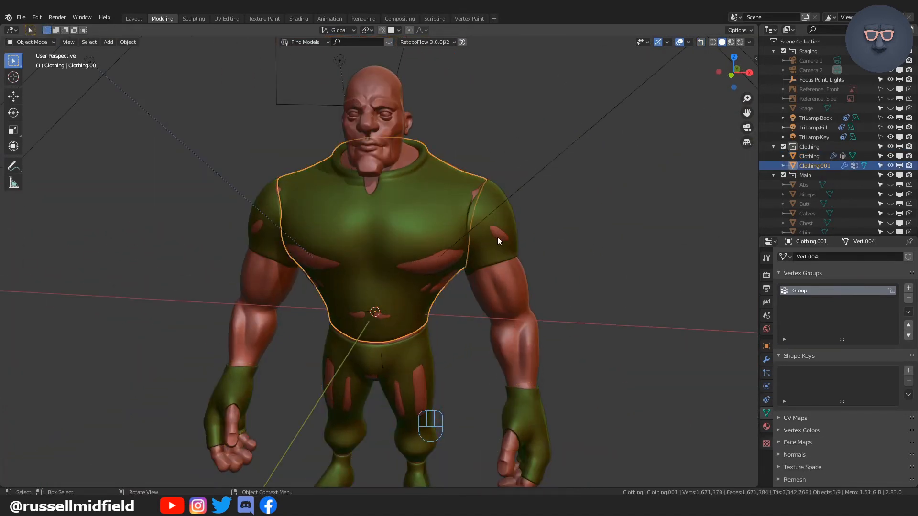
middle_click_drag(530, 233, 599, 160)
left_click(739, 42)
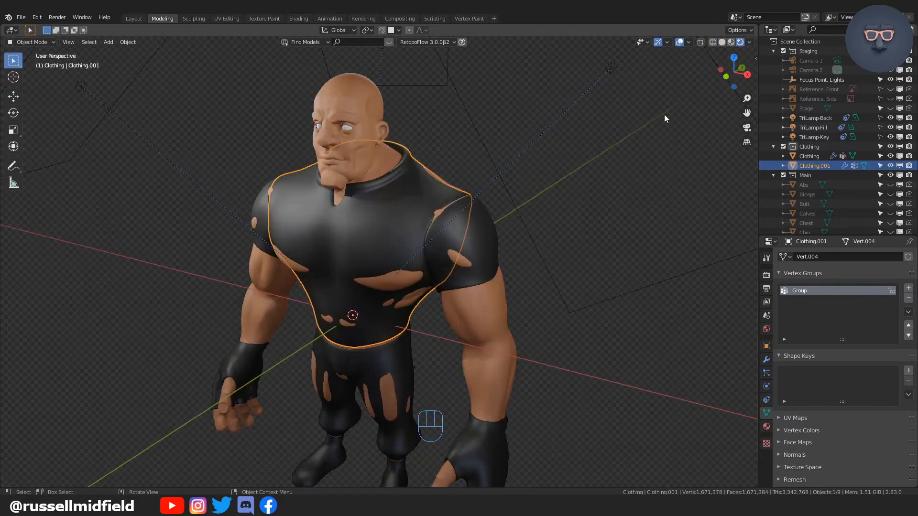
middle_click_drag(488, 241, 499, 234)
scroll(499, 234, "up", 1)
double_click(810, 166)
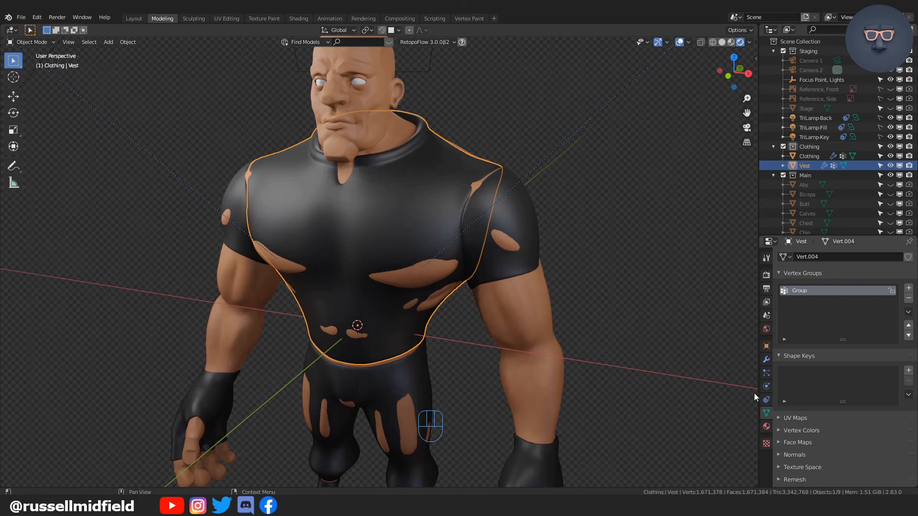
Set the Vest's Solidify thickness to about -0.7 m
left_click(767, 359)
scroll(805, 389, "down", 5)
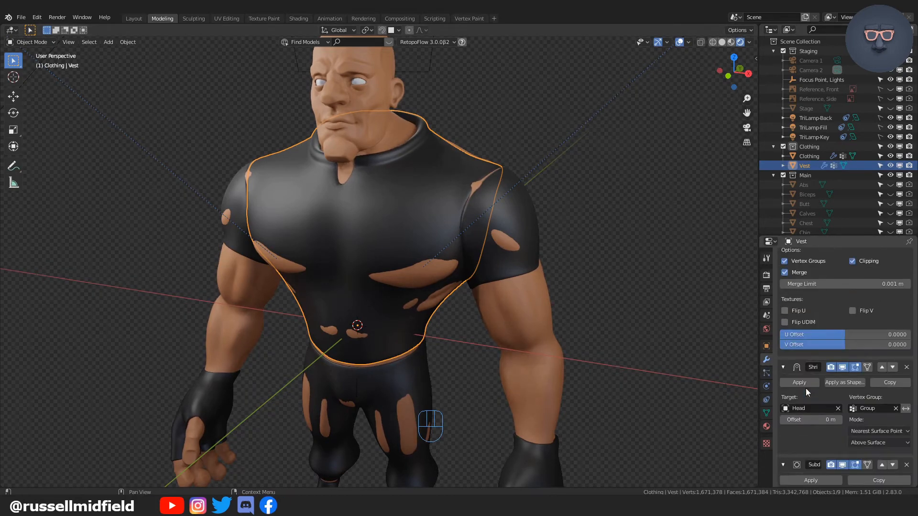
scroll(805, 390, "down", 6)
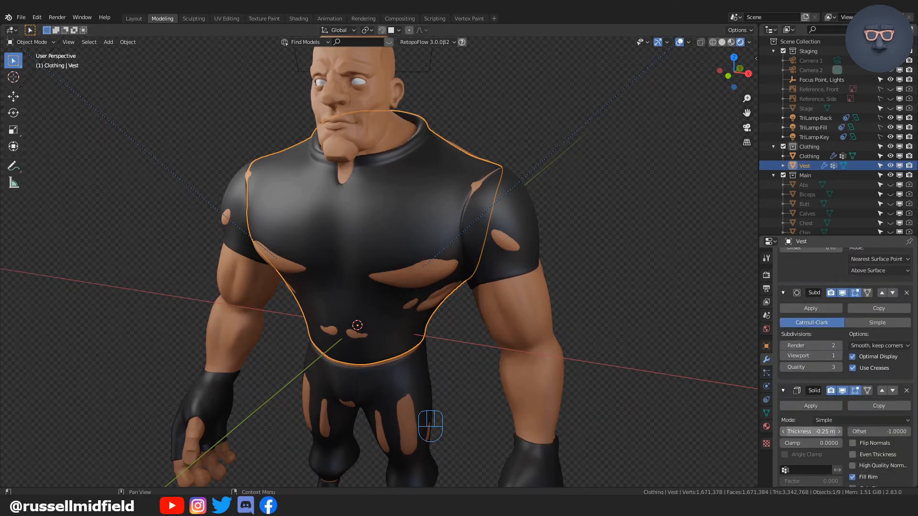
mouse_move(813, 432)
left_mouse_down()
mouse_move(787, 432)
mouse_move(808, 431)
left_mouse_up()
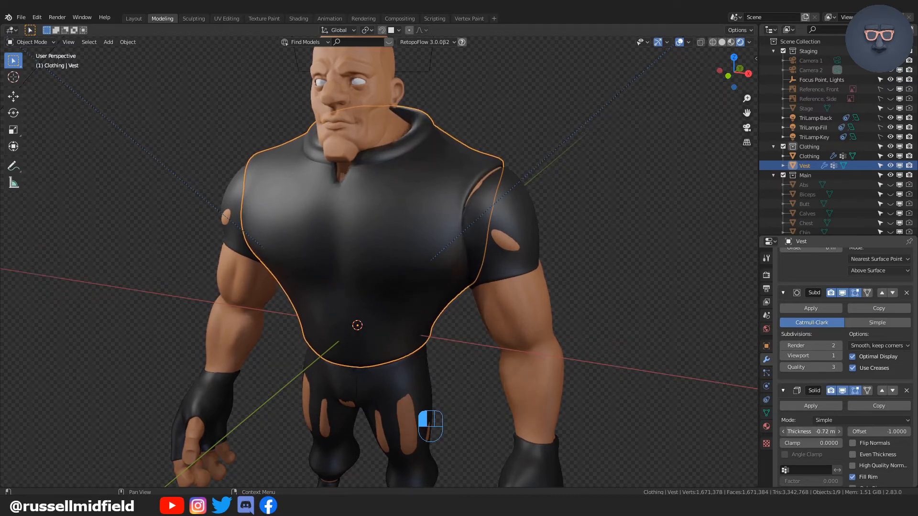
middle_click_drag(627, 321, 656, 321)
left_click(656, 321)
Separate the sleeve geometry from the Clothing mesh as its own object named Shirt Sleeves
mouse_move(564, 323)
middle_mouse_down()
mouse_move(613, 322)
mouse_move(488, 321)
mouse_move(516, 330)
middle_mouse_up()
left_click(497, 260)
mouse_move(497, 260)
middle_mouse_down()
mouse_move(594, 265)
mouse_move(545, 266)
middle_mouse_up()
key("Tab")
key("alt+z")
key("l")
key("p")
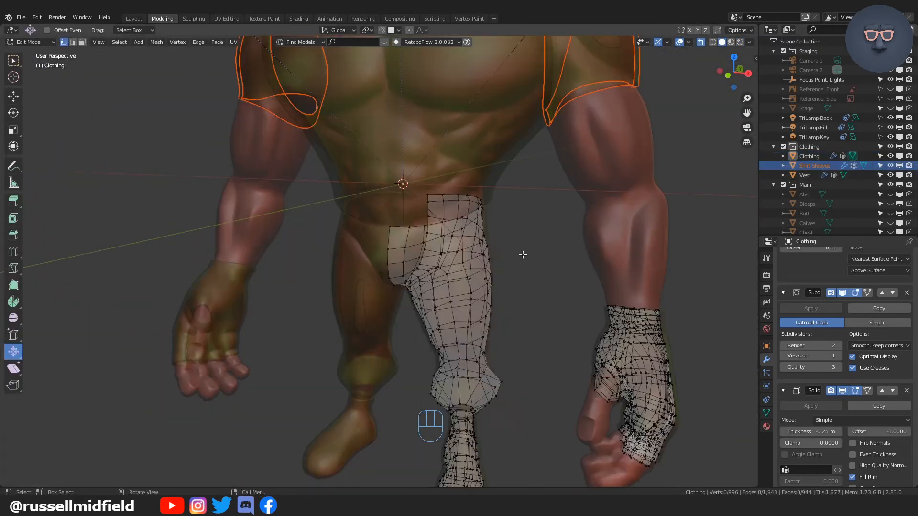
Separate the remaining clothing parts into individual objects named Pants, Shoes and Gloves, and return to Object mode
key("l")
key("p")
key("l")
key("p")
key("Tab")
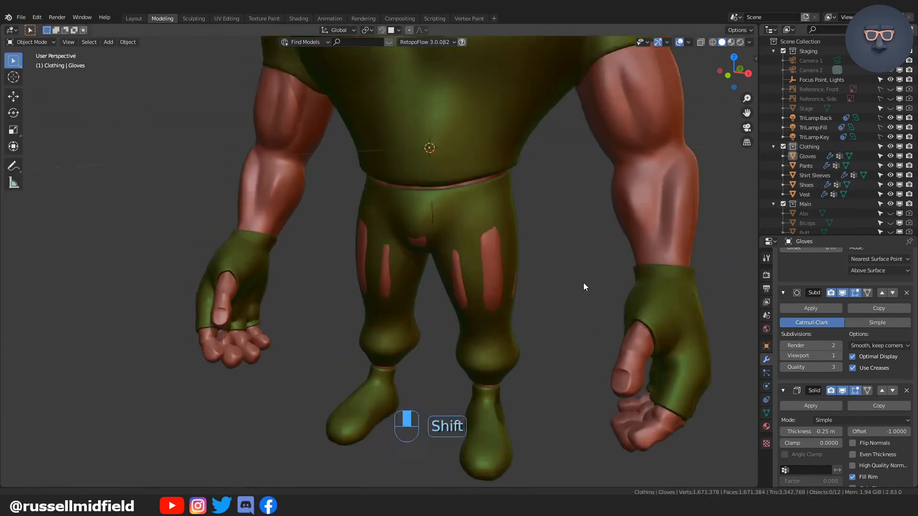
Increase the Solidify thickness of the Shirt Sleeves so they cover more of the skin showing through
middle_click_drag(584, 283, 572, 272, "shift")
left_click(766, 426)
left_click(766, 359)
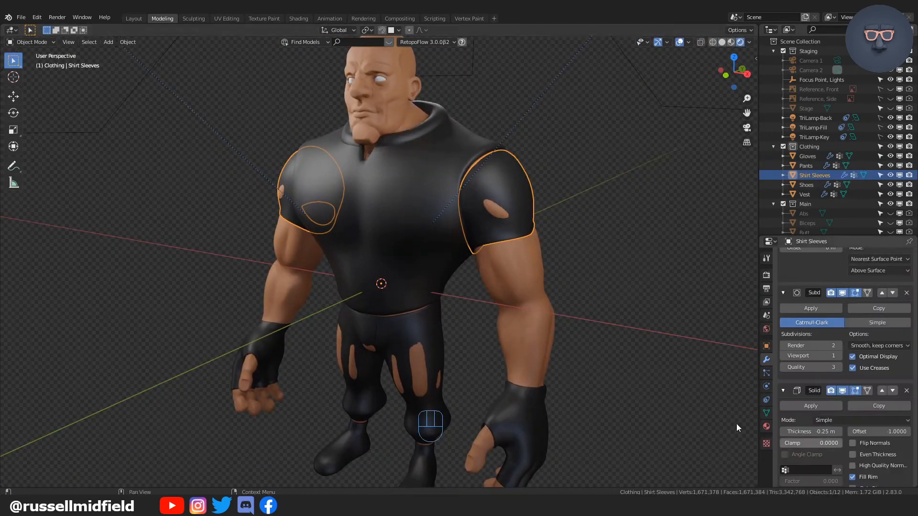
middle_click_drag(736, 426, 727, 416)
left_click_drag(813, 432, 789, 432)
Increase the Solidify thickness of the Pants to cover the thigh skin showing through
middle_click_drag(549, 311, 574, 250, "shift")
left_click(447, 301)
left_click_drag(813, 432, 789, 432)
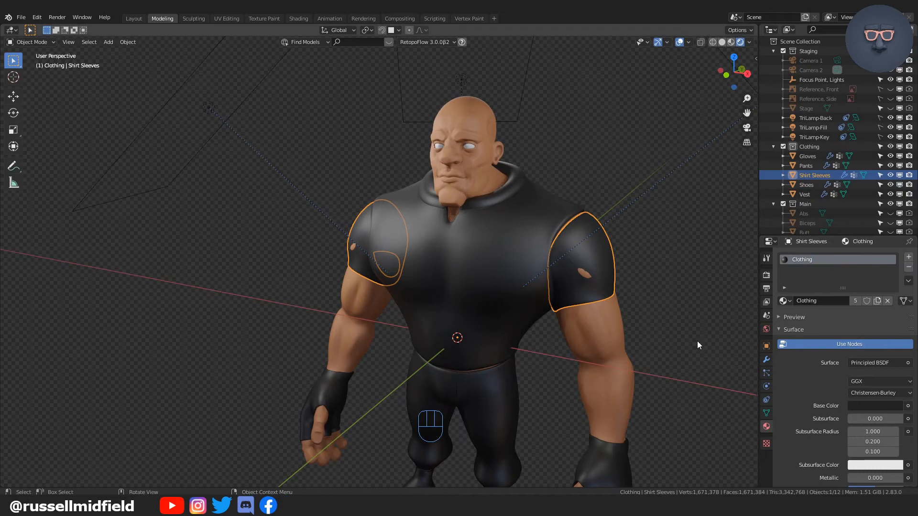
scroll(669, 340, "down", 2)
middle_click_drag(613, 347, 589, 303, "shift")
scroll(589, 303, "up", 1)
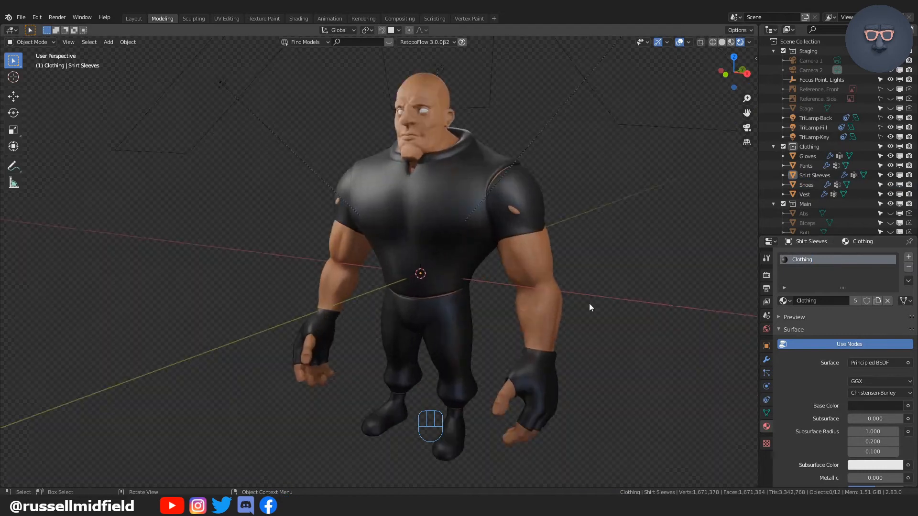
Open the Vest mesh for editing near the waist in solid shading with X-ray on
key("KP_1")
scroll(608, 360, "up", 3)
middle_click_drag(608, 360, 585, 343, "shift")
left_click(810, 147)
left_click(721, 42)
left_click(442, 287)
key("Tab")
key("alt+z")
Duplicate the Vest's bottom edge loop and separate it into a new object named Belt
left_click(443, 314, "alt")
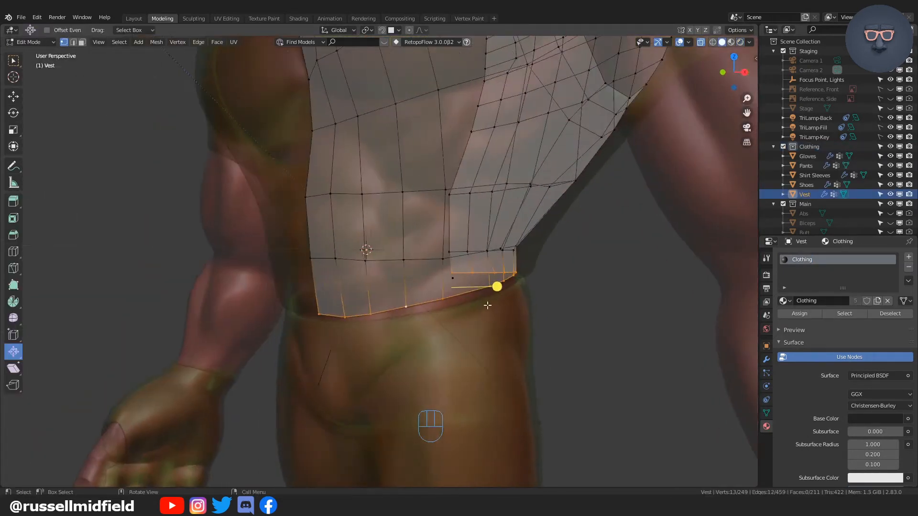
middle_click_drag(496, 287, 352, 306)
key("x")
key("shift+d")
left_click(551, 260)
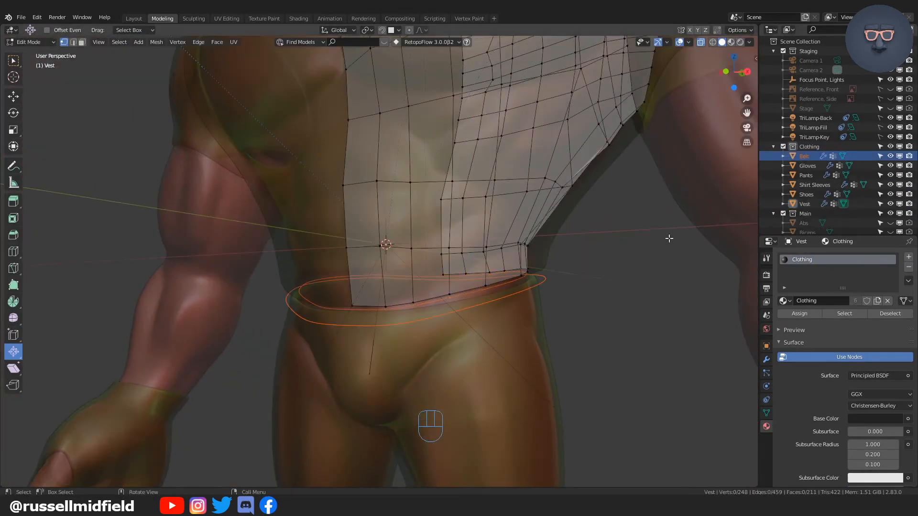
Open the Belt mesh for editing and extrude its edge loop into a band around the waist
key("Tab")
key("Tab")
key("Tab")
key("g")
key("ctrl+z")
key("e")
left_click(560, 335)
Edge-slide the belt's upper edge loop, scale it by about 1.12, and adjust its position
key("g")
key("g")
key("s")
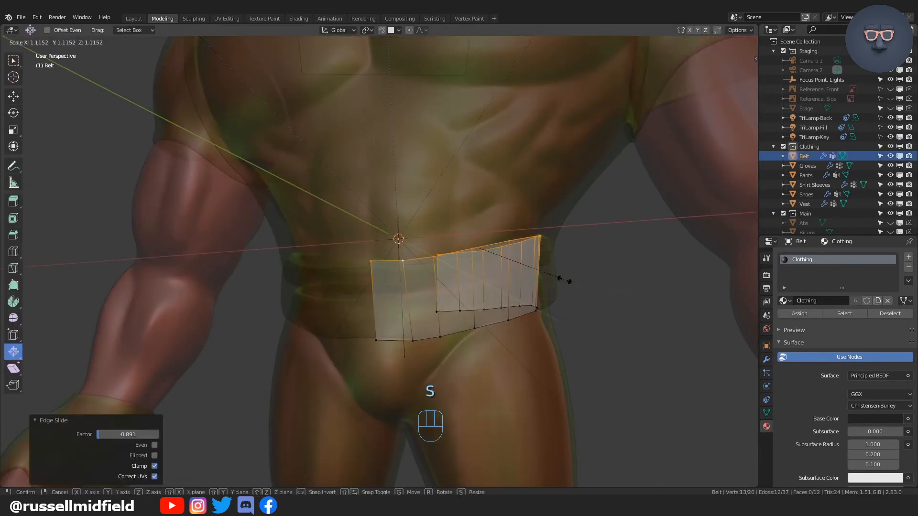
left_click(563, 279)
key("alt+z")
key("g")
Return to Object mode and move the Belt's Solidify modifier below its Subdivision Surface modifier
key("Tab")
scroll(613, 287, "down", 2)
middle_click_drag(523, 292, 520, 304)
scroll(887, 351, "up", 4)
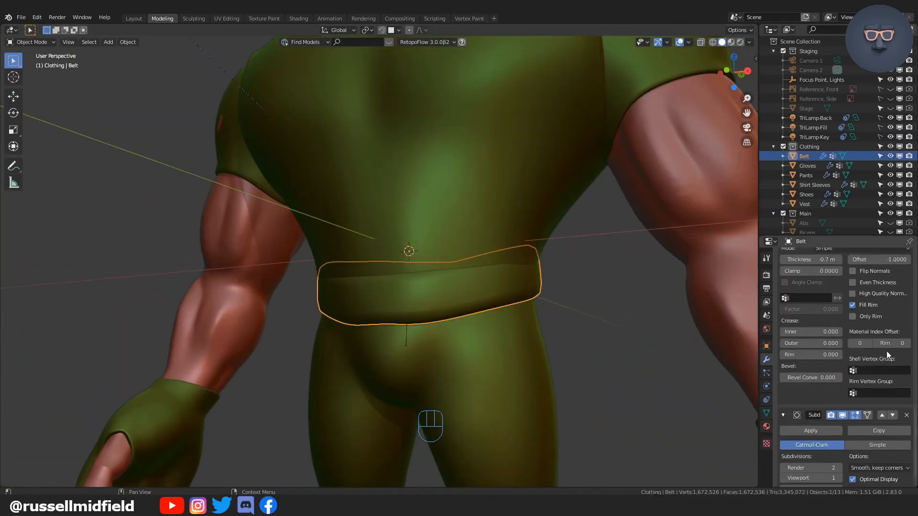
left_click(892, 329)
key("Tab")
key("alt+z")
scroll(526, 292, "up", 1)
middle_click_drag(514, 287, 505, 293)
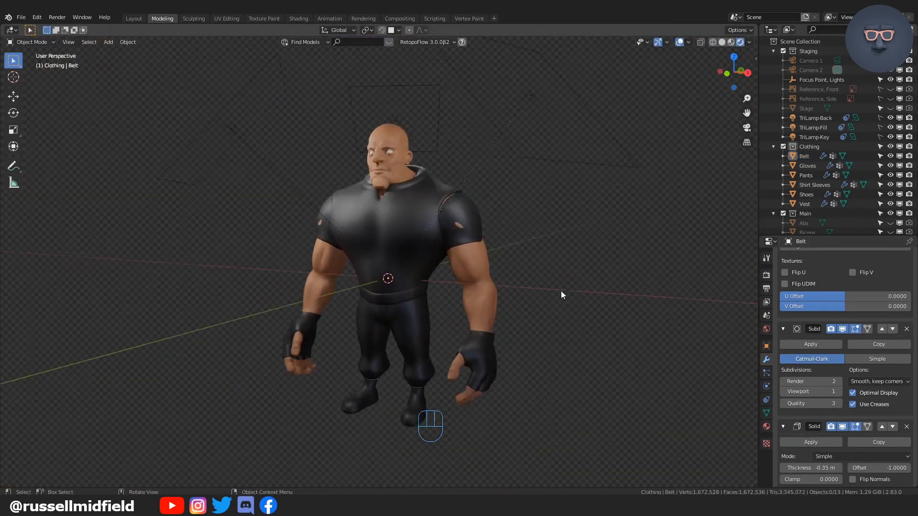
middle_click_drag(561, 292, 566, 292)
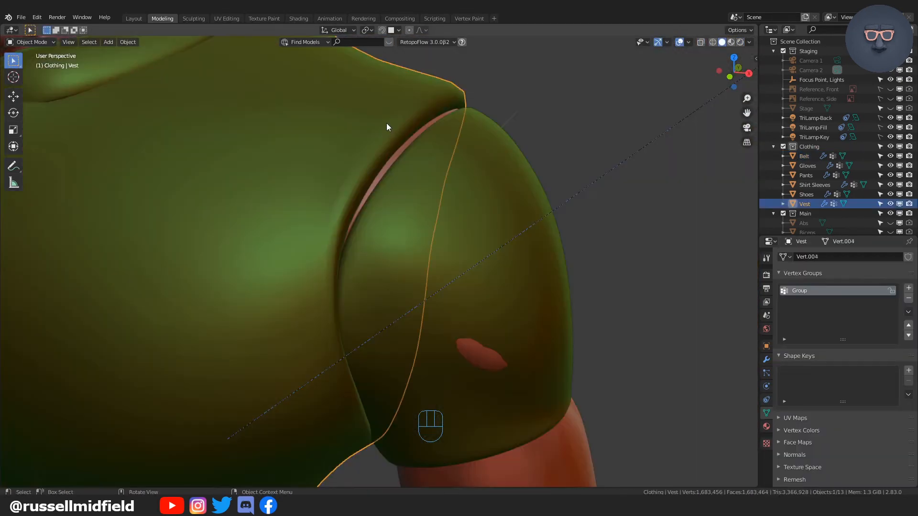
Open the Vest mesh for editing, duplicate the edge loop just inside its armhole, and separate the copy into its own object
key("ctrl+Tab")
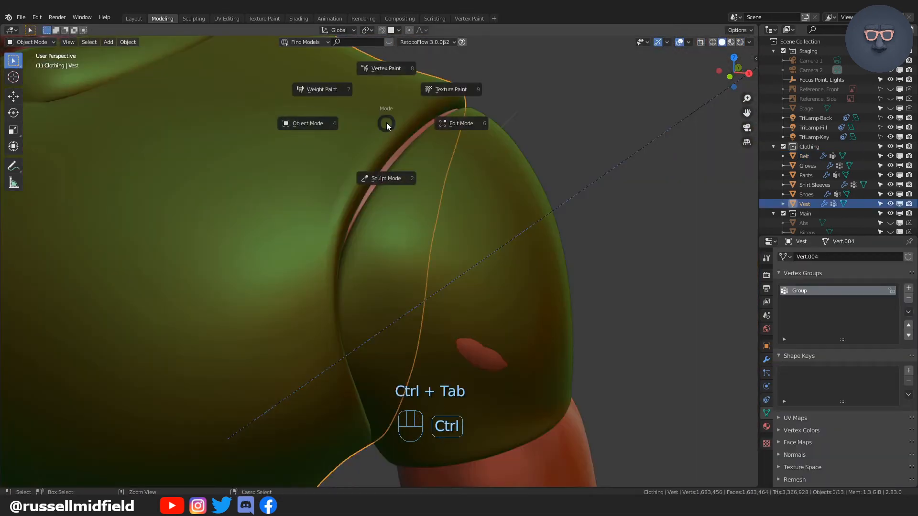
key("Tab")
key("alt+z")
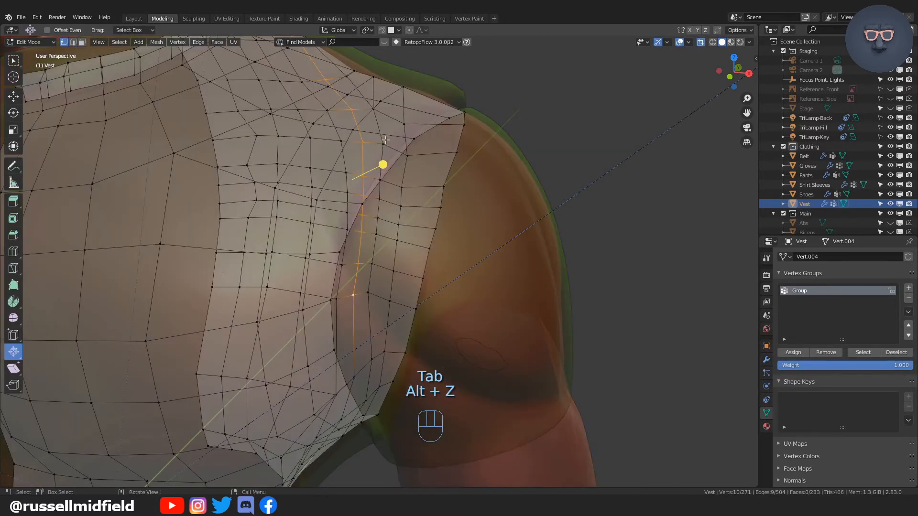
middle_click(397, 145, "alt")
middle_click_drag(401, 151, 430, 157)
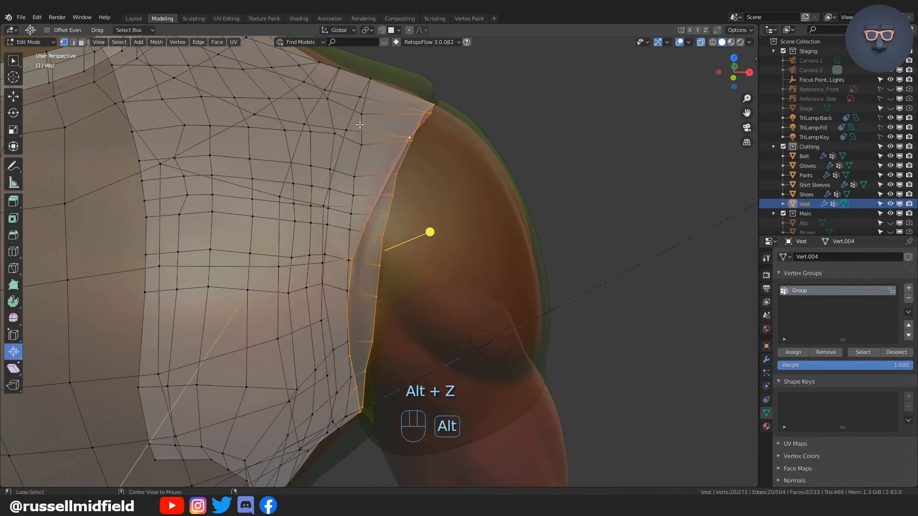
left_click(351, 119, "alt+shift")
middle_click_drag(433, 210, 374, 167)
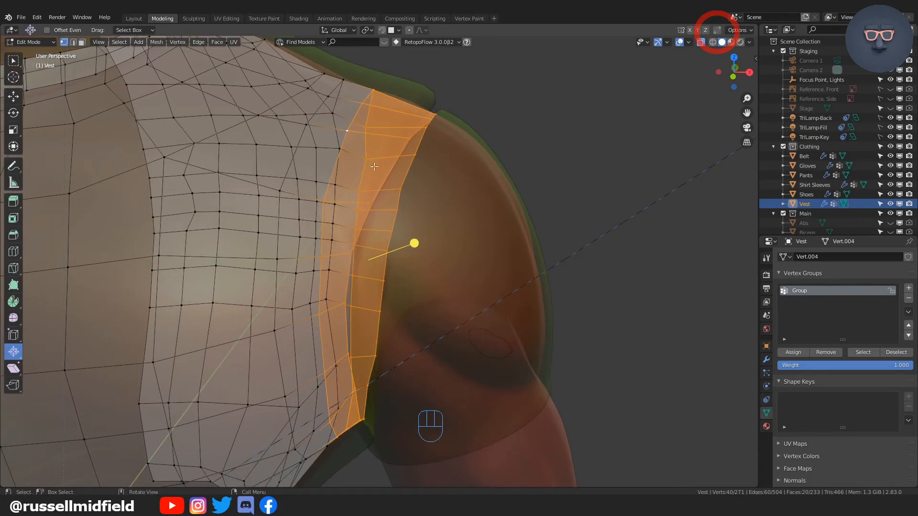
left_click(346, 139, "alt")
middle_click_drag(347, 140, 387, 171)
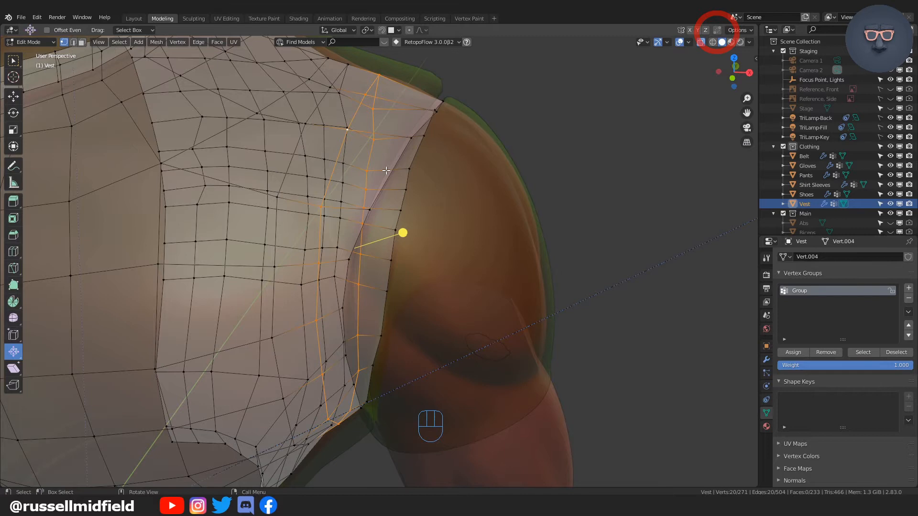
key("shift+d")
right_click(386, 171)
key("p")
left_click(386, 169)
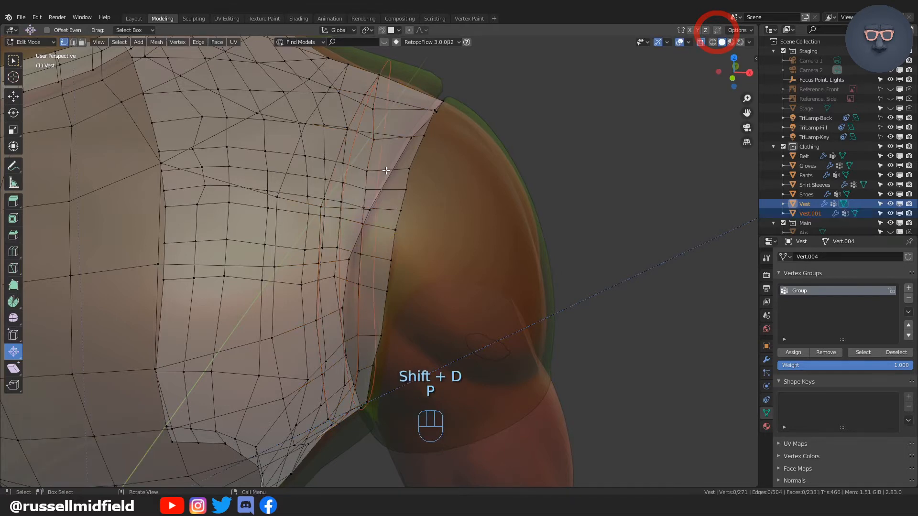
key("Tab")
left_click(593, 88)
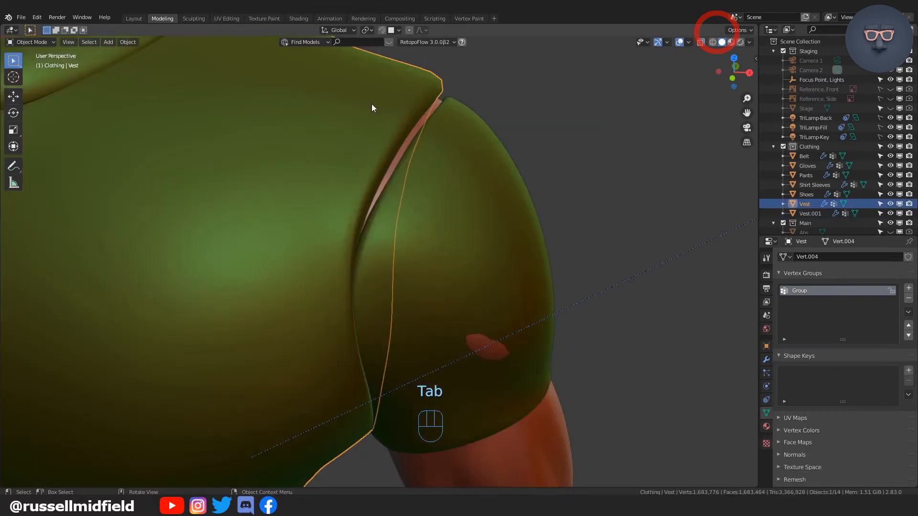
Join the Shirt Sleeves with the separated armhole loop object Vest.001 and name the combined object Shirt Sleeves
key("Tab")
left_click(590, 215)
left_click(804, 213)
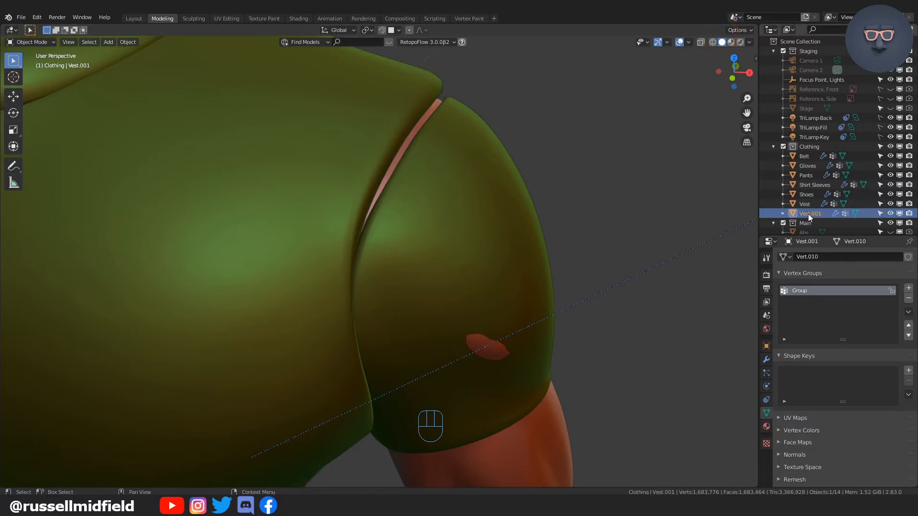
left_click(519, 231)
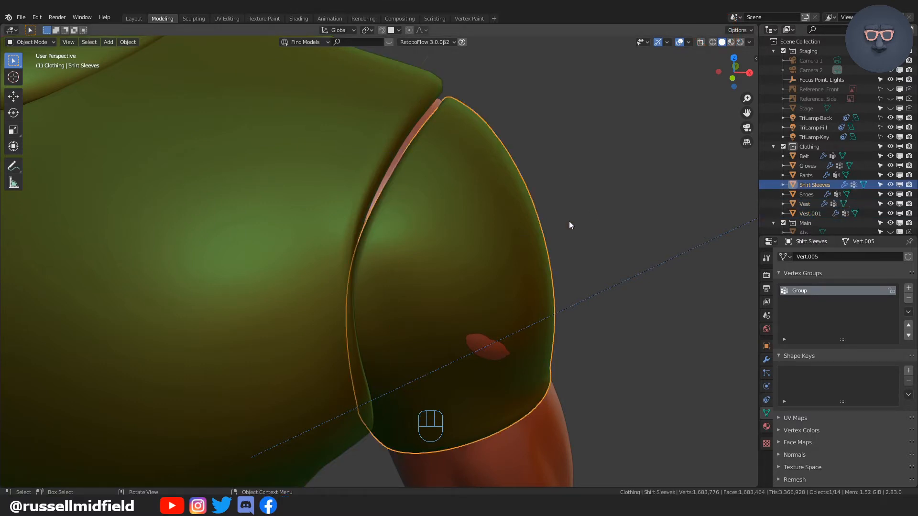
left_click(803, 213, "ctrl")
key("Tab")
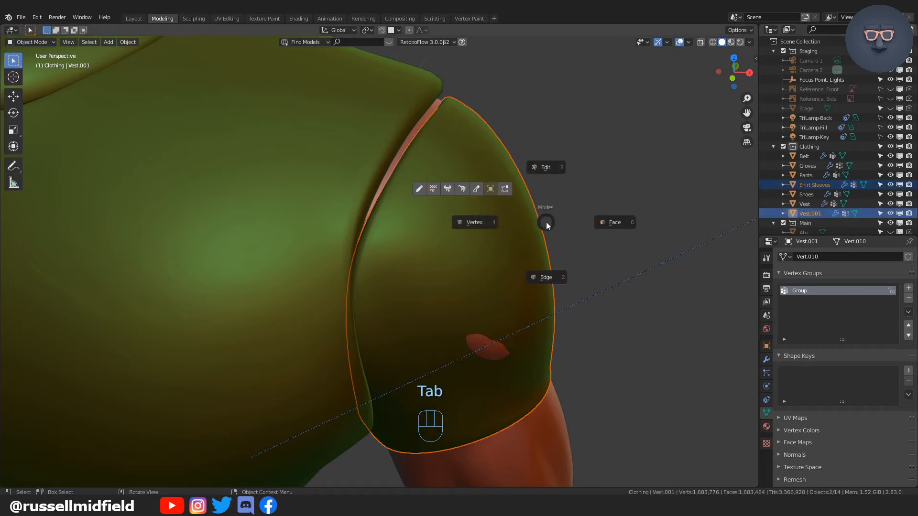
key("alt+z")
middle_click_drag(460, 222, 441, 234)
key("Tab")
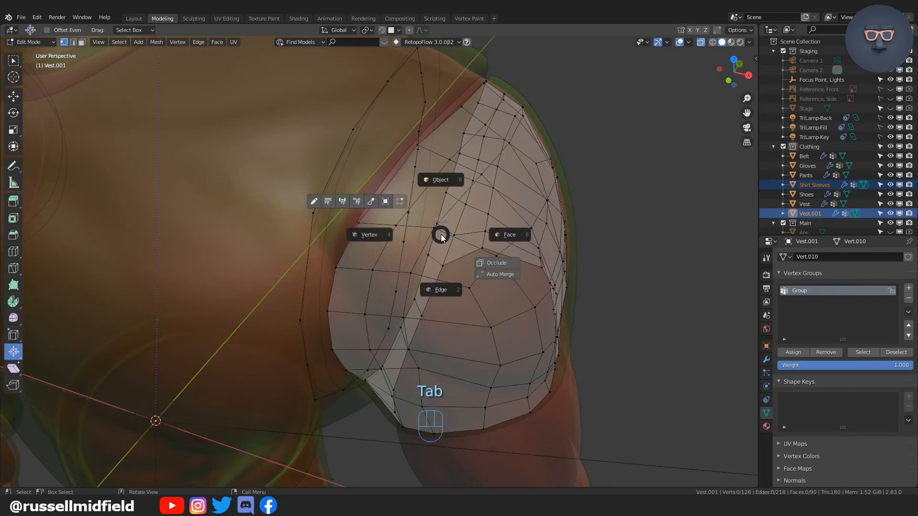
left_click(448, 182)
key("ctrl+j")
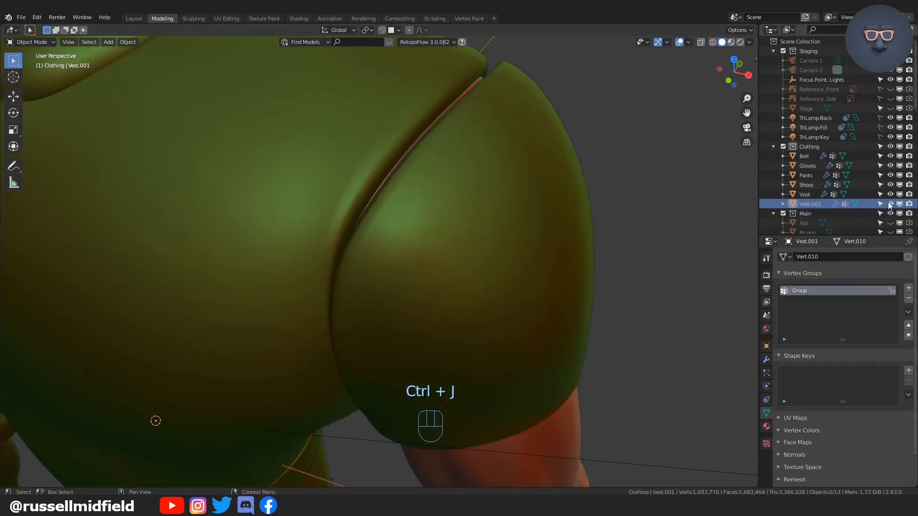
double_click(804, 203)
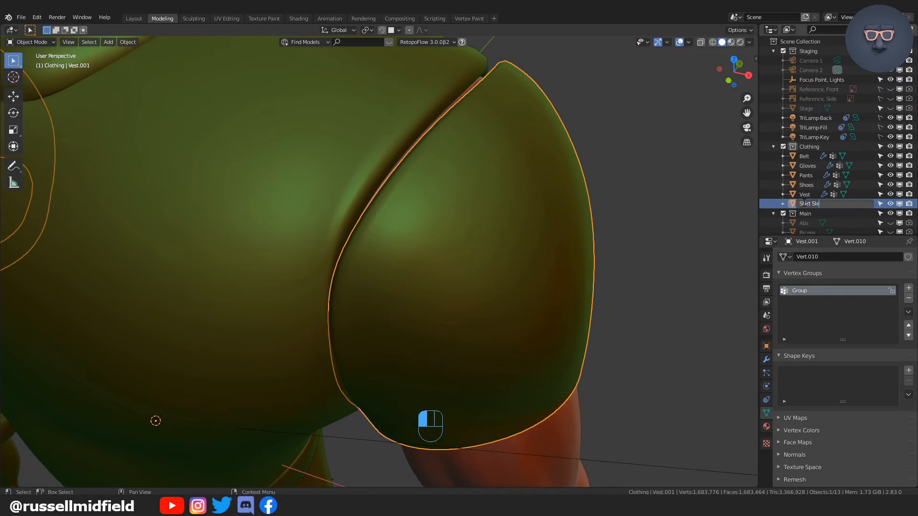
Connect the separated armhole loop to the sleeve's open shoulder edge in the Shirt Sleeves mesh with Bridge Edge Loops
key("Tab")
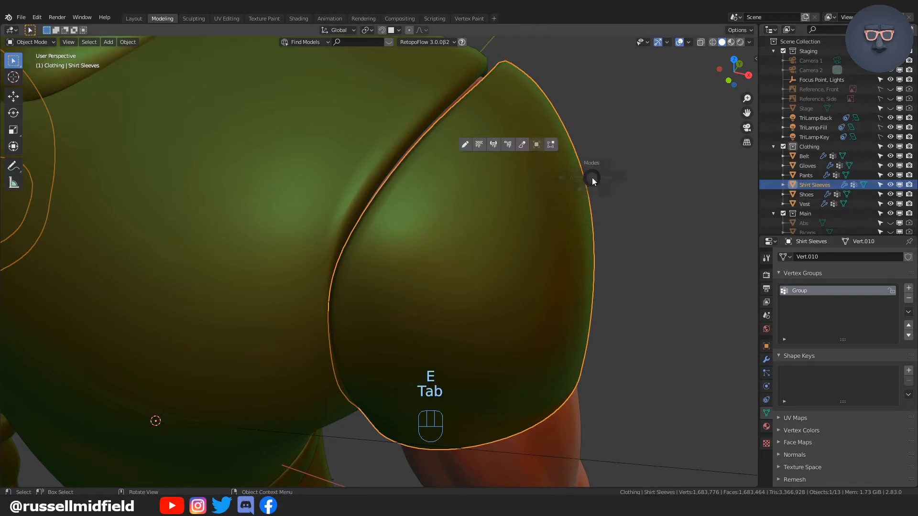
left_click(524, 179)
key("alt+z")
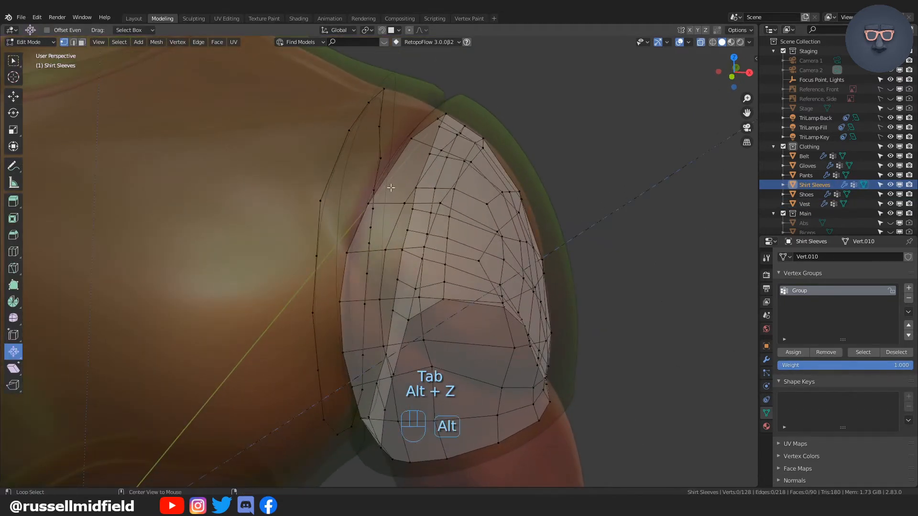
middle_click_drag(331, 178, 346, 199)
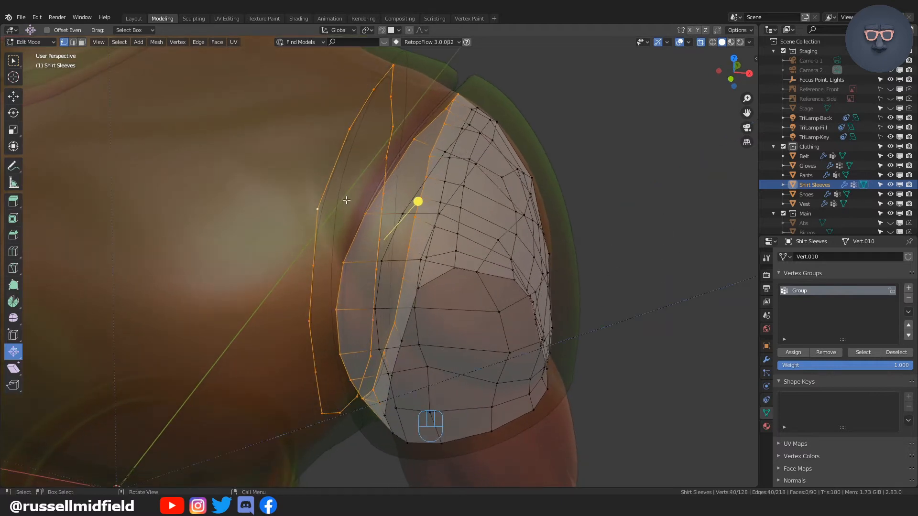
key("F3")
type("Bridge Edge Loops")
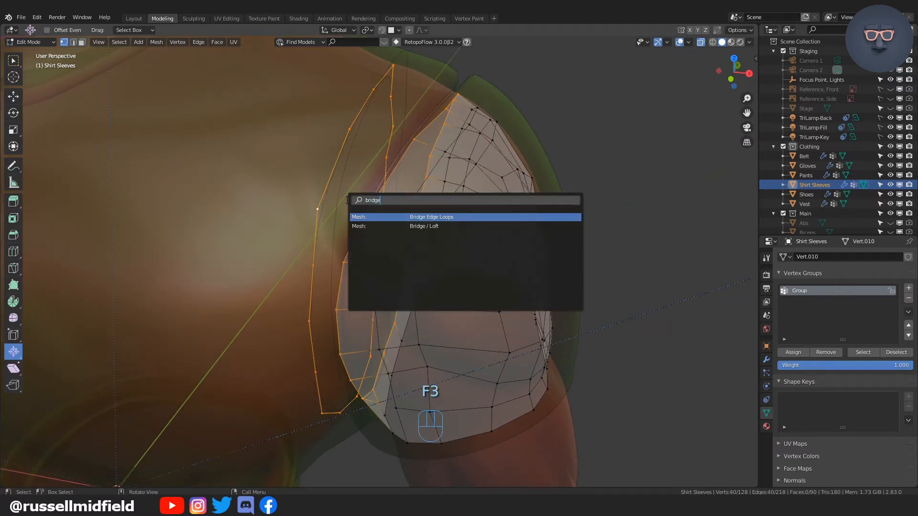
left_click(436, 219)
middle_click_drag(436, 220, 447, 239)
key("Tab")
left_click(430, 172)
left_click(588, 158)
Examine the transition between the sleeves and the vest from several angles in solid, X-ray and rendered shading
scroll(570, 254, "down", 4)
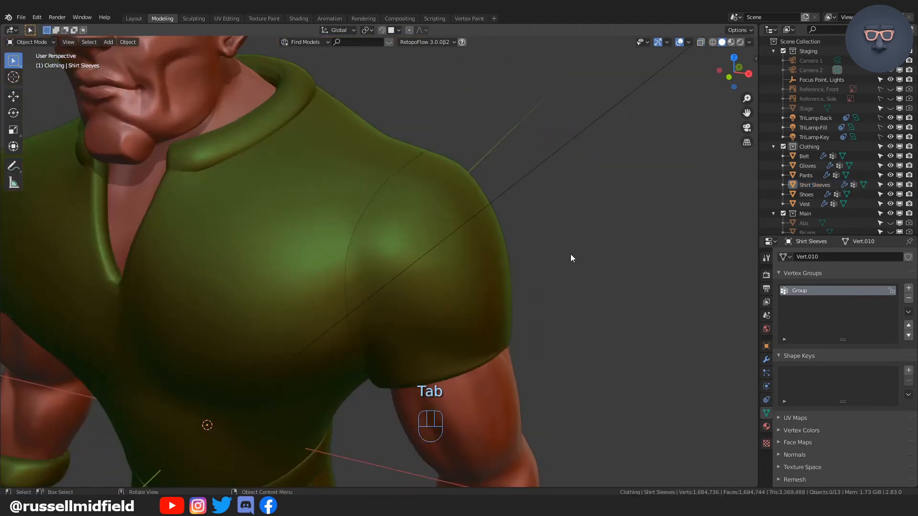
scroll(506, 255, "up", 1)
key("alt+z")
key("alt+z")
scroll(506, 255, "down", 4)
middle_click_drag(506, 254, 529, 224)
scroll(466, 273, "up", 3)
left_click(464, 256)
left_click(740, 42)
mouse_move(617, 201)
middle_mouse_down()
mouse_move(550, 225)
mouse_move(552, 246)
mouse_move(531, 245)
middle_mouse_up()
left_click(550, 224)
scroll(522, 243, "down", 3)
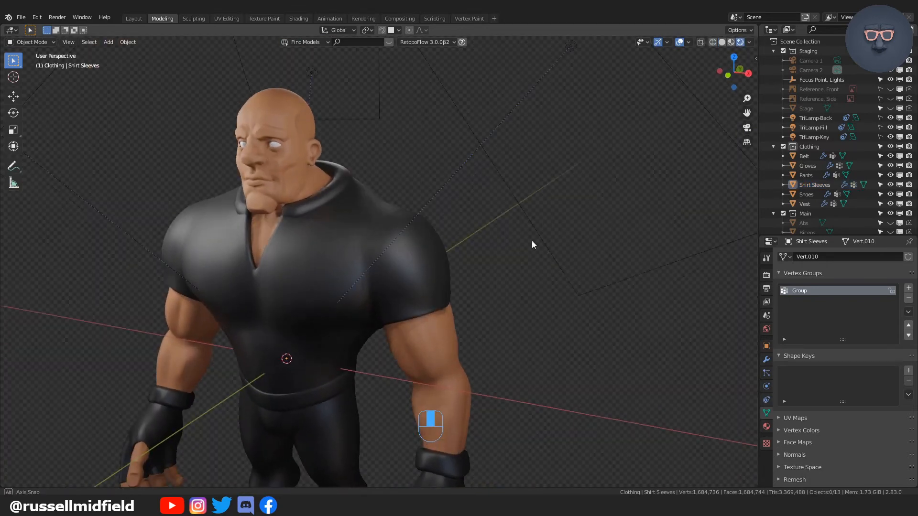
left_click(440, 260, "shift")
scroll(525, 244, "down", 3)
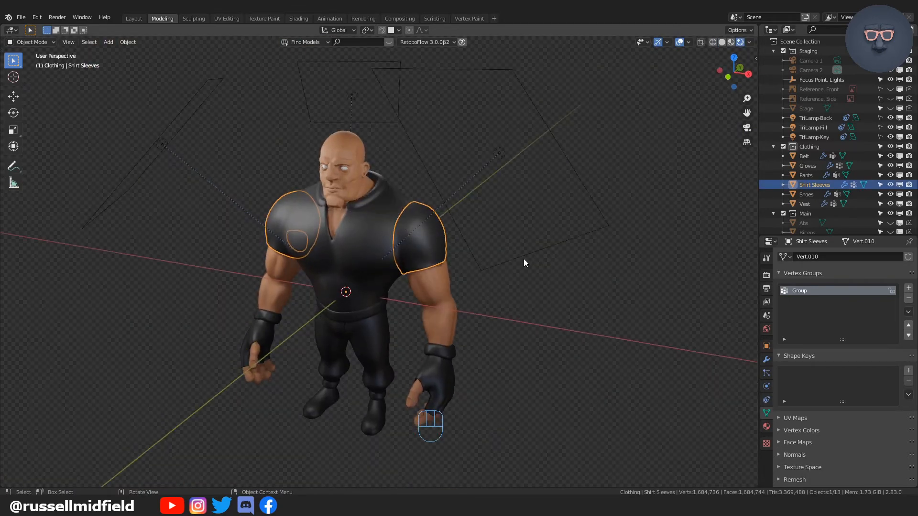
scroll(524, 259, "up", 3)
left_click(569, 226)
middle_click_drag(569, 226, 545, 251)
Adjust the Solidify thickness of the Shirt Sleeves to about -0.32 m and check the fit around the arms
left_click(534, 249)
left_click(767, 360)
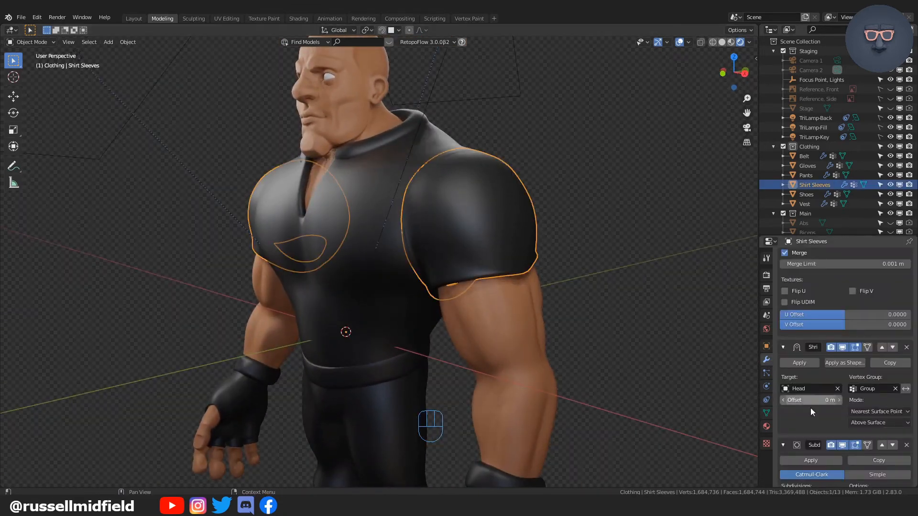
scroll(816, 420, "down", 6)
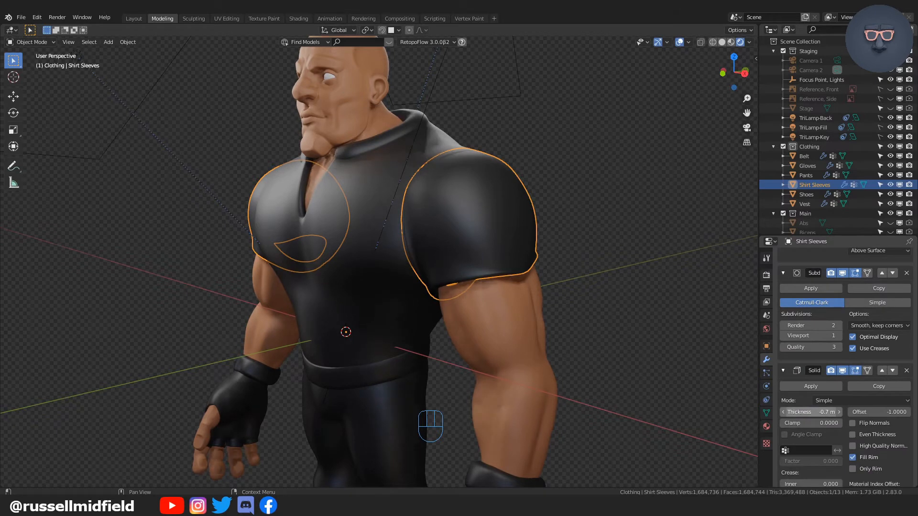
left_click_drag(811, 412, 808, 412)
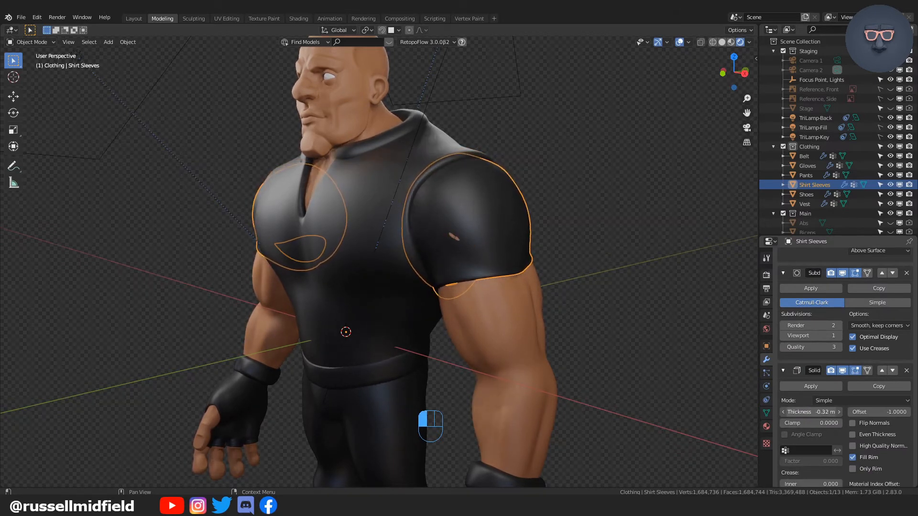
left_click(659, 311)
middle_click_drag(621, 311, 544, 317)
scroll(618, 307, "down", 5)
scroll(544, 311, "up", 5)
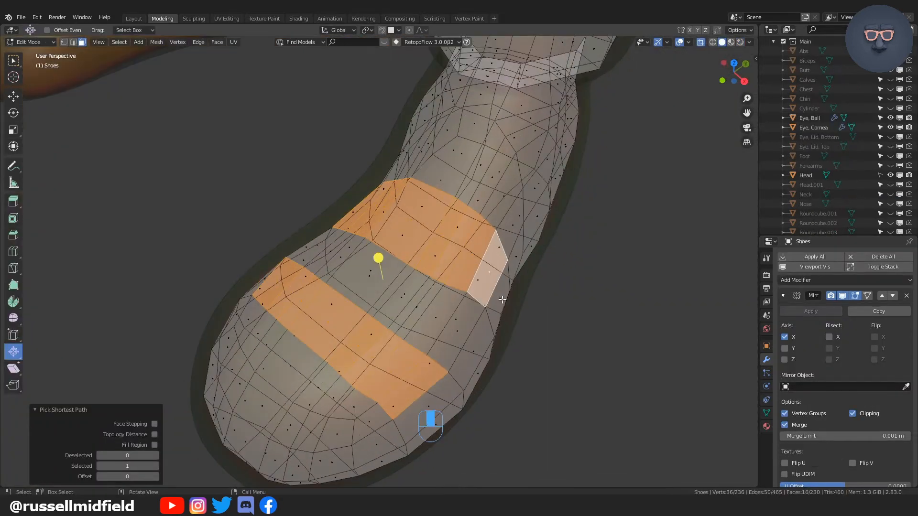
Inset the two selected strap-shaped face bands across the shoe by 0.1 m and extrude them 0.2 m along their normals
key("i")
left_click(559, 258)
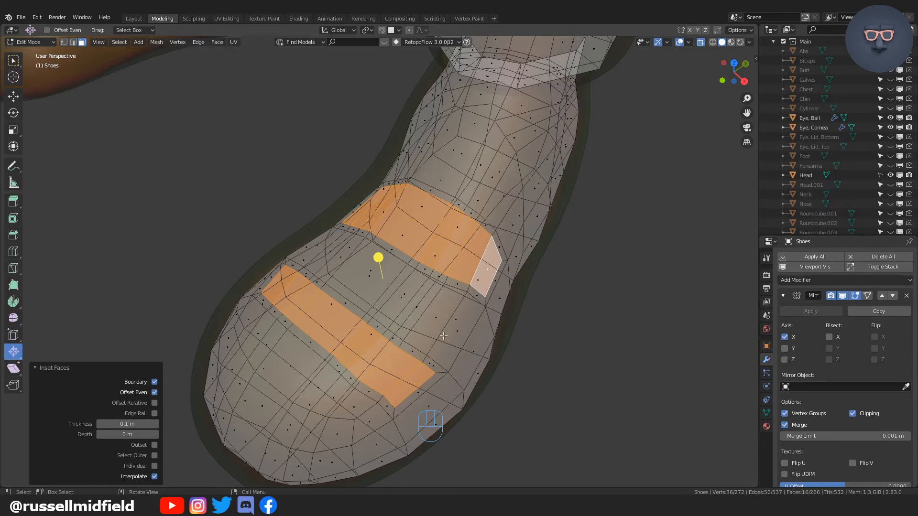
middle_click_drag(444, 336, 487, 316)
key("e")
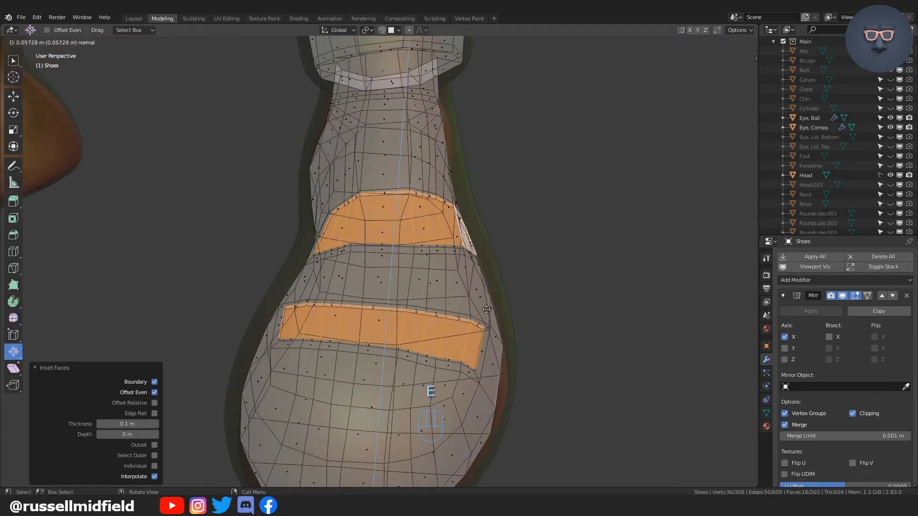
left_click(490, 302)
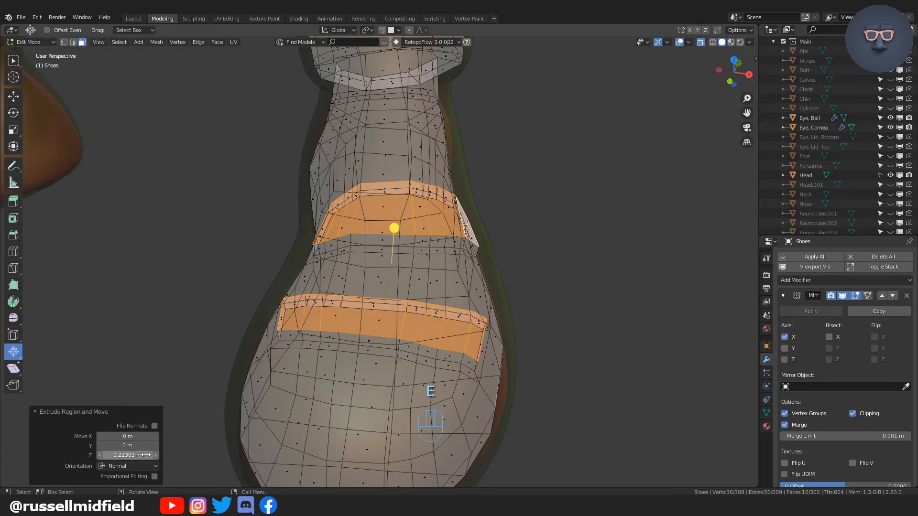
middle_click_drag(193, 435, 541, 378)
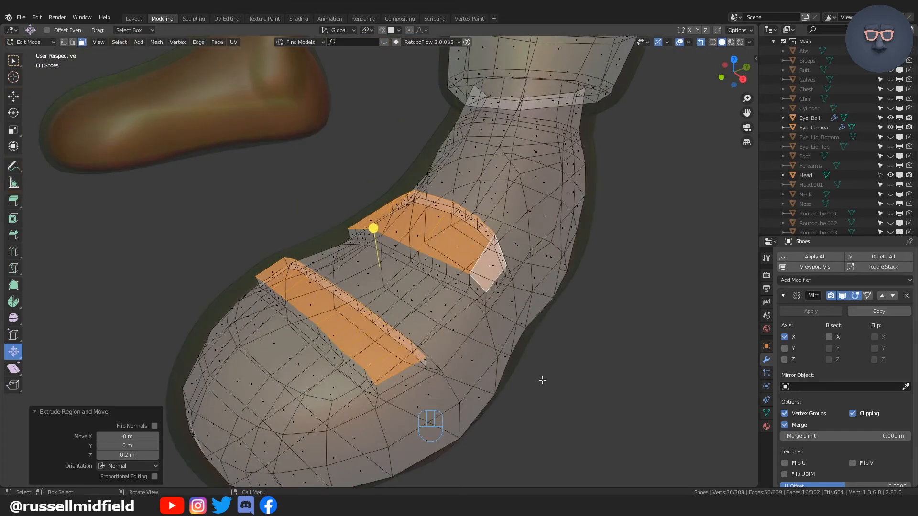
Remove the raised strap vertices from the Shoes' vertex group named Group and return to Object mode
key("Tab")
middle_click_drag(596, 329, 471, 321)
scroll(471, 322, "up", 3)
key("Tab")
key("alt+z")
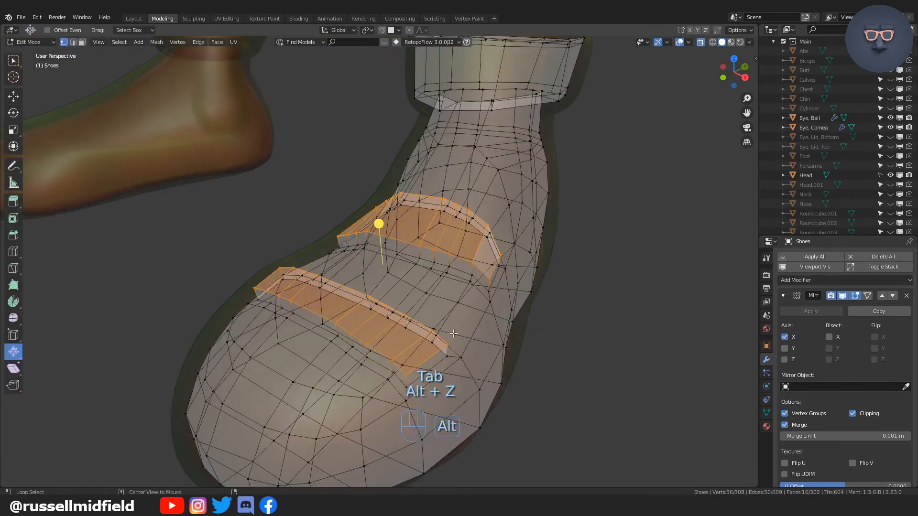
left_click(766, 413)
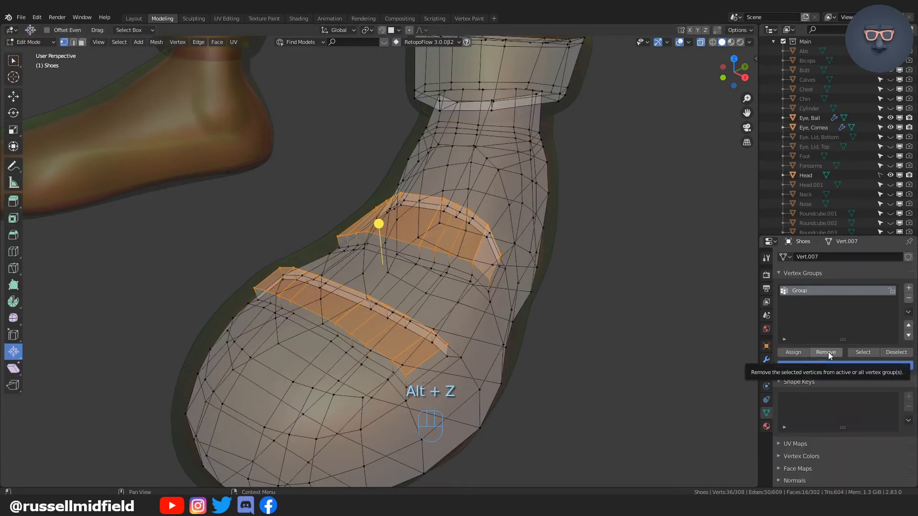
key("Tab")
left_click(623, 302)
scroll(558, 375, "down", 5)
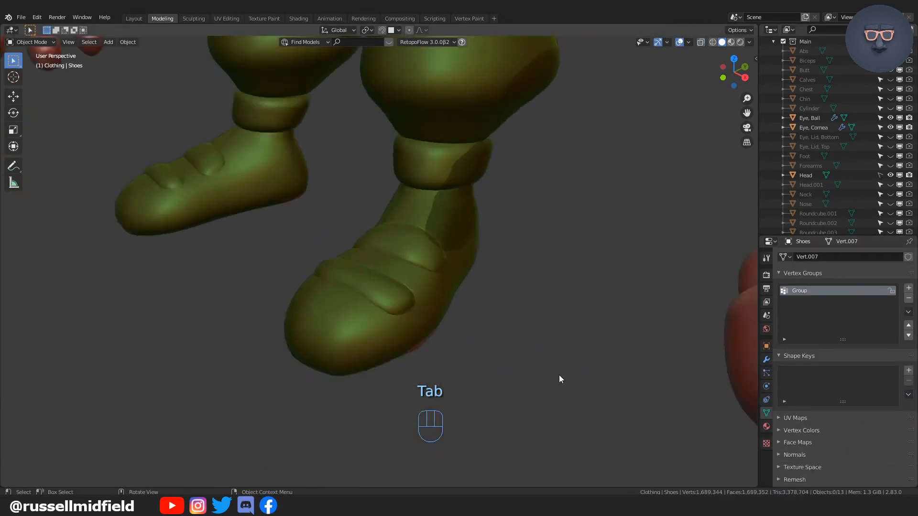
Set the Solidify thickness of the Shoes to -0.05 m and check how they fit the feet
middle_click_drag(558, 375, 484, 385)
scroll(502, 382, "up", 3)
left_click(484, 385)
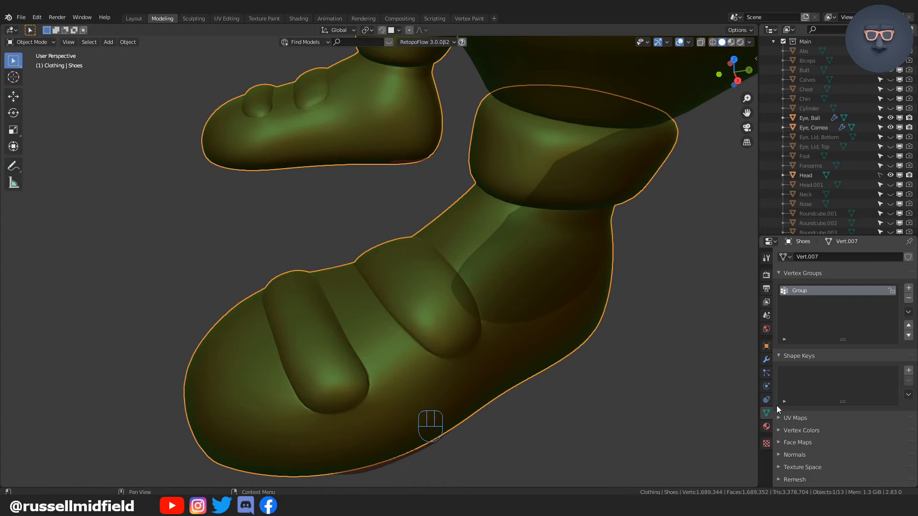
left_click(767, 360)
scroll(809, 415, "down", 5)
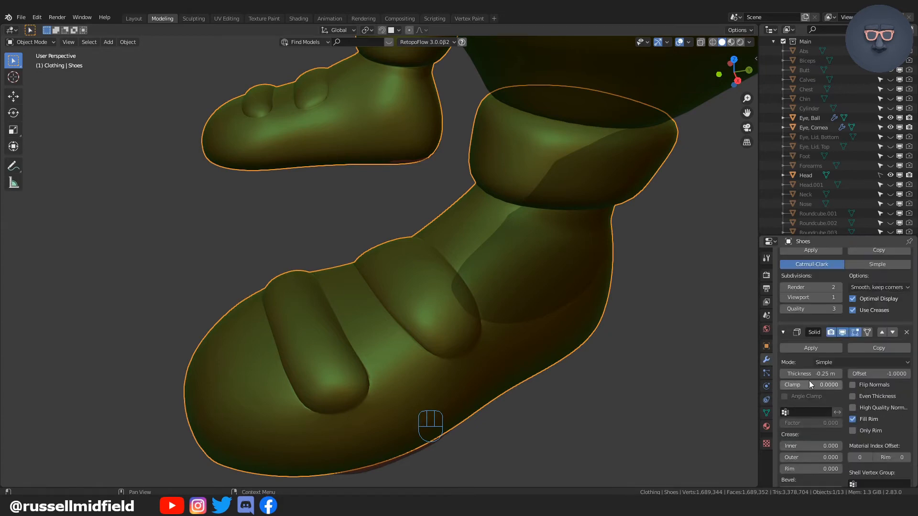
left_click_drag(809, 374, 826, 374)
left_click(684, 350)
middle_click_drag(670, 356, 615, 372)
scroll(636, 369, "down", 3)
scroll(554, 306, "down", 2)
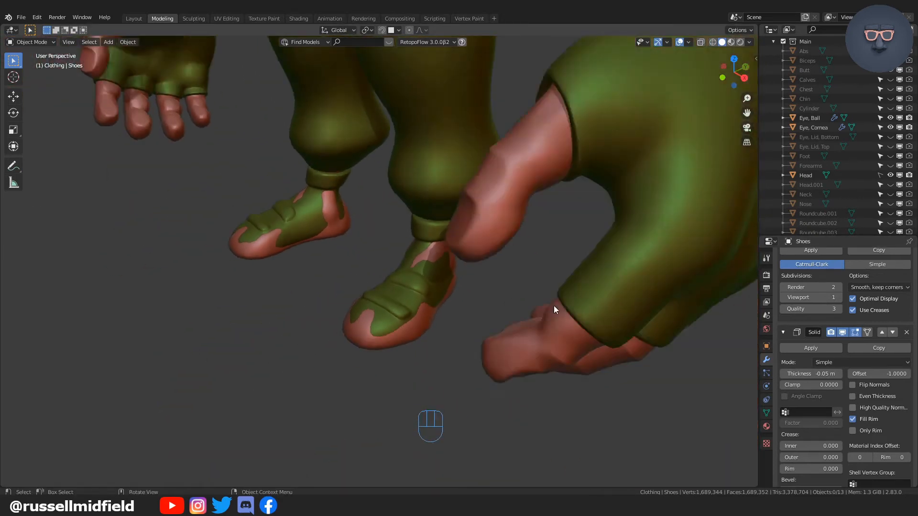
scroll(554, 306, "down", 1)
Select the face loop around the lower rim of the shoe in X-ray and inset it by about 0.036 m
scroll(495, 288, "up", 6)
middle_click_drag(621, 301, 603, 300)
middle_click_drag(604, 300, 585, 337, "shift")
left_click(588, 318)
key("Tab")
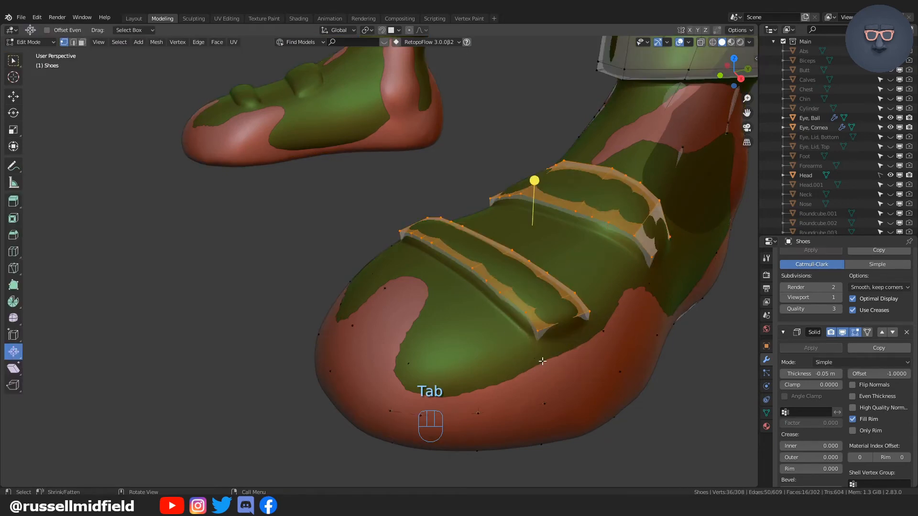
key("Tab")
left_click(594, 354)
key("alt+z")
middle_click_drag(593, 360, 598, 317)
left_click(382, 318)
left_click(514, 322, "alt+shift")
key("i")
left_click(561, 298)
Extrude the inset sole band outward with a scale of about 1.069 and return to Object mode
key("e")
key("s")
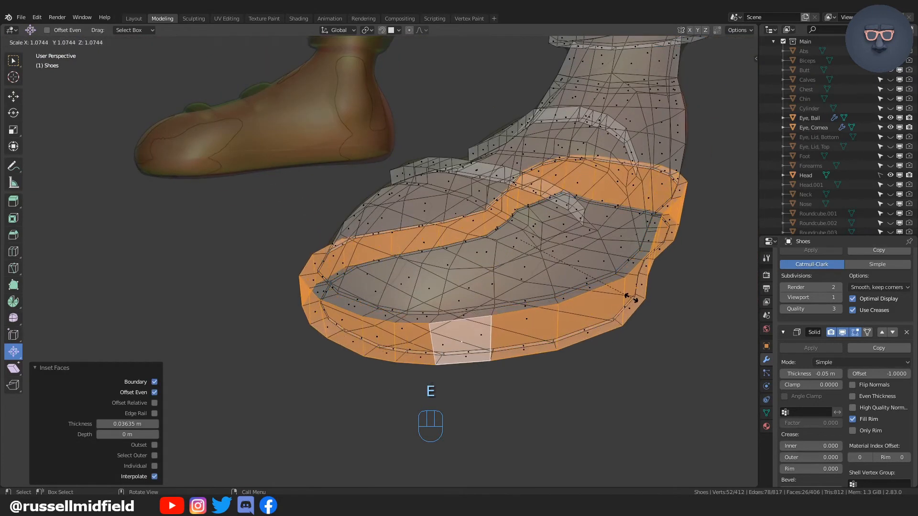
left_click(631, 297)
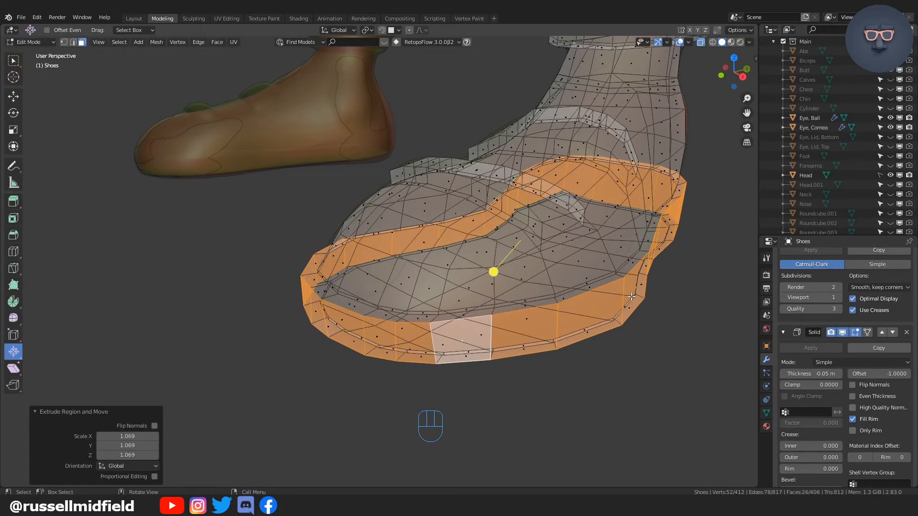
key("Tab")
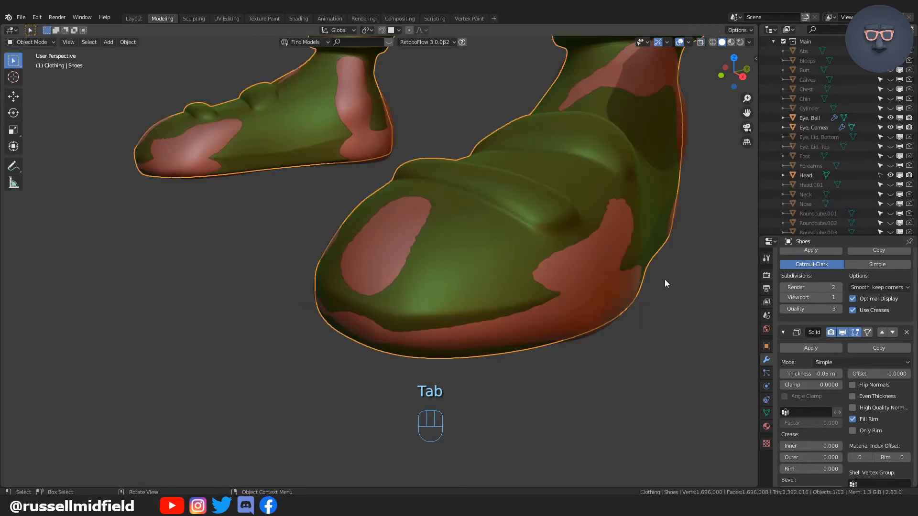
Remove the extruded sole band's vertices from the Shoes' vertex group named Group
key("Tab")
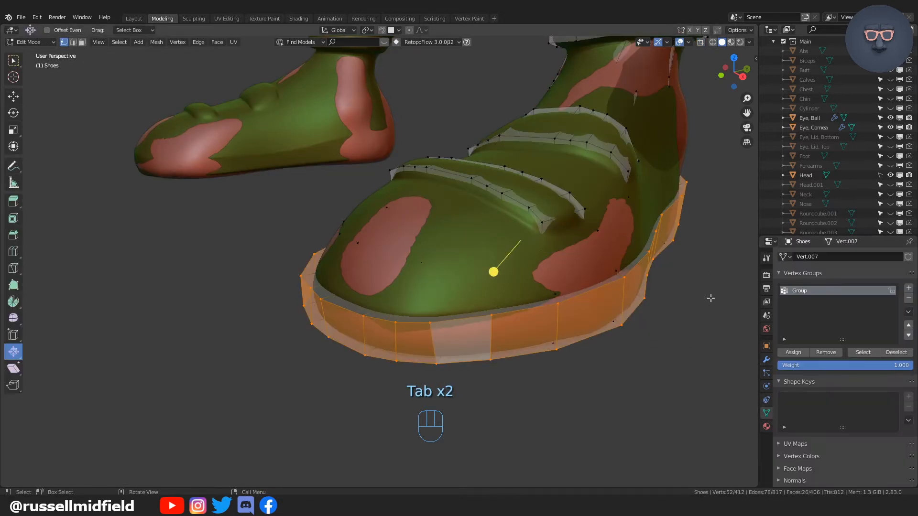
left_click(836, 352)
key("Tab")
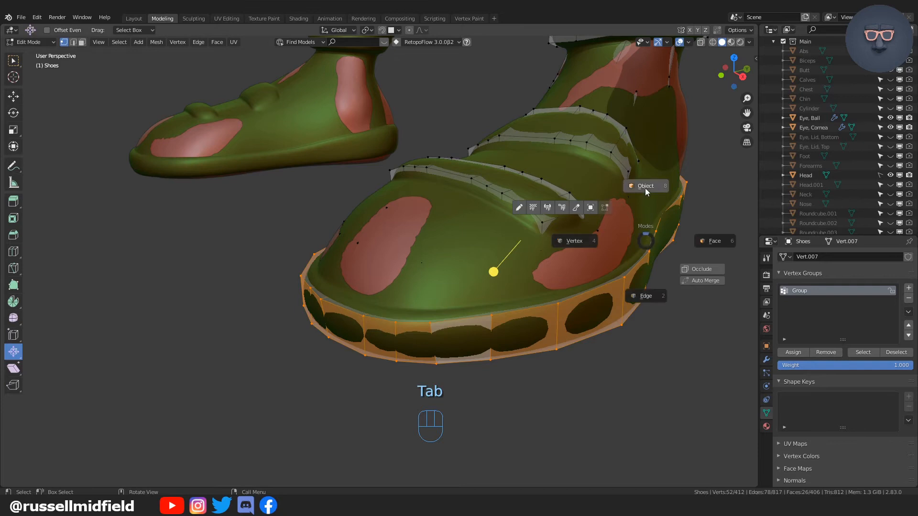
Bevel the front and rear edge loops of both shoe straps with two segments
middle_click_drag(645, 343, 600, 358)
key("ctrl+b")
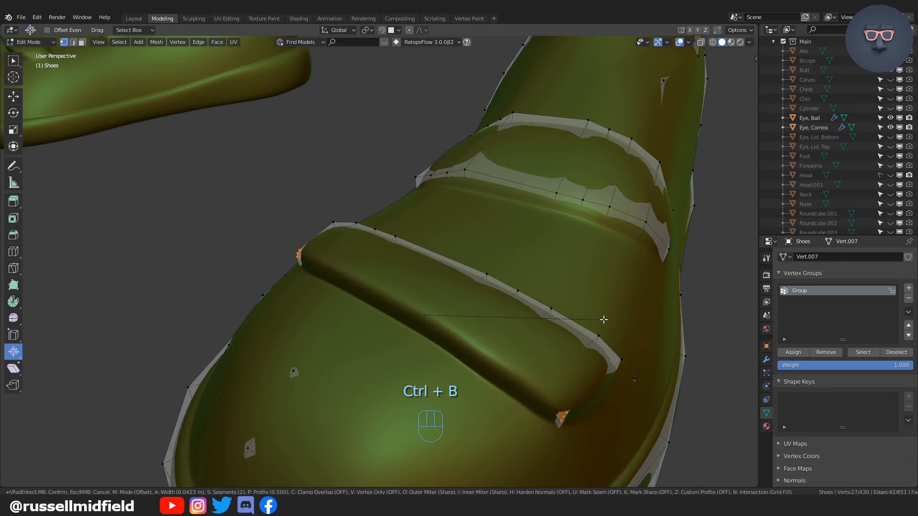
left_click(604, 319)
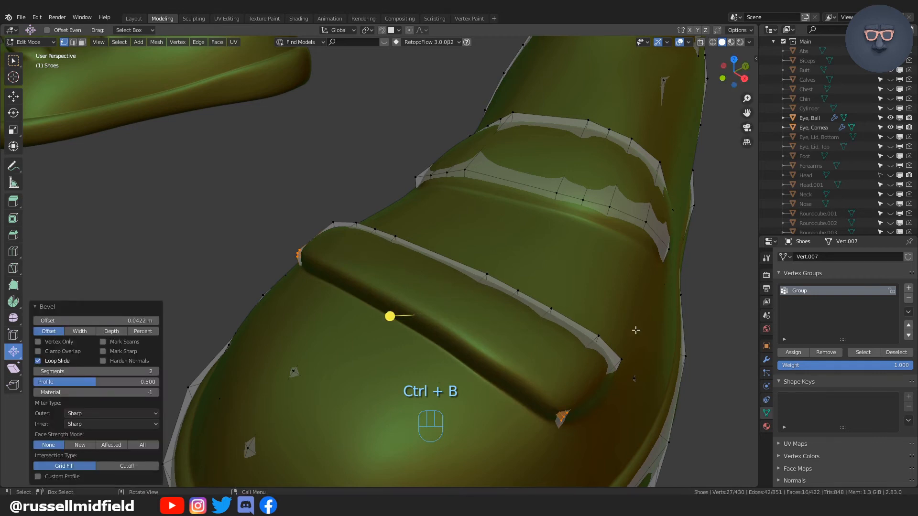
middle_click_drag(636, 330, 607, 331, "shift")
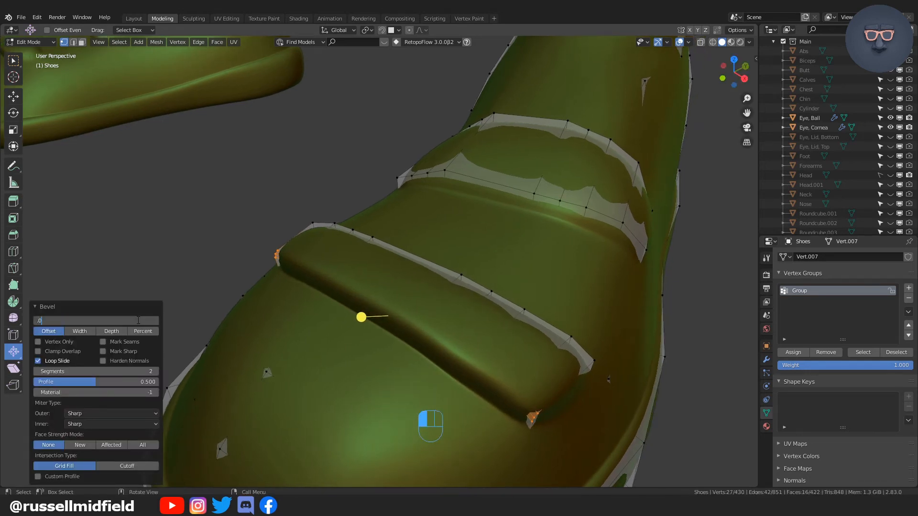
left_click(432, 260, "alt")
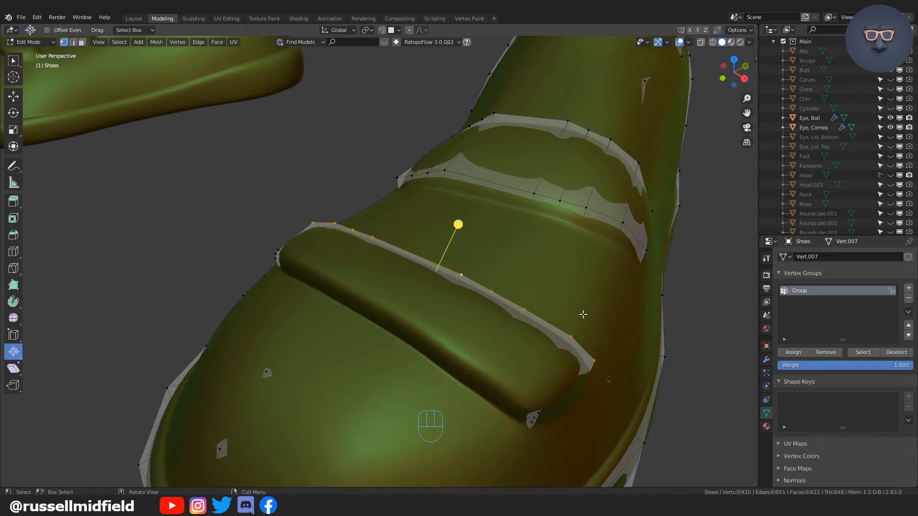
key("shift+r")
middle_click_drag(580, 313, 391, 394, "shift")
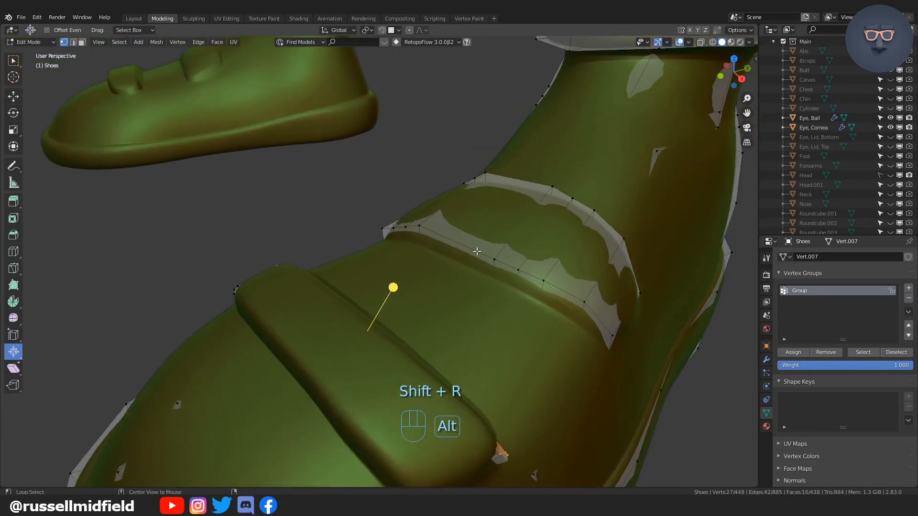
key("shift+r")
middle_click_drag(449, 254, 383, 283, "shift")
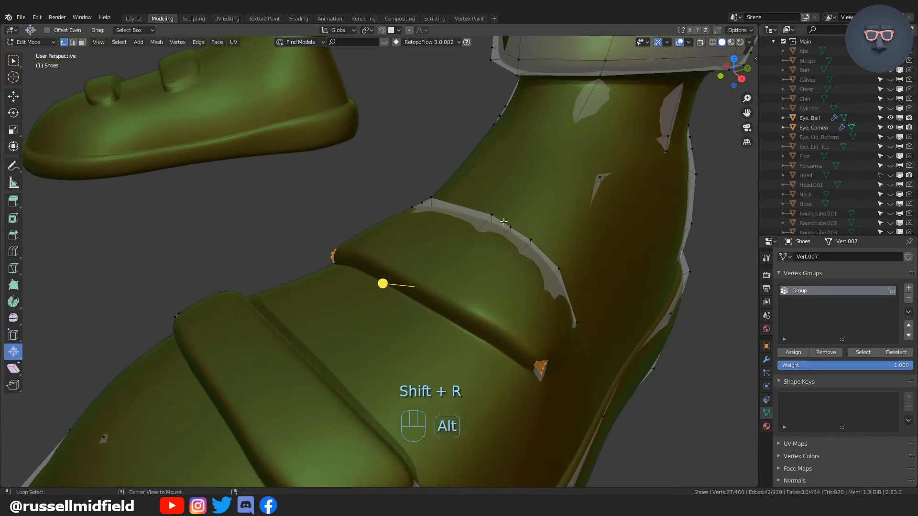
key("shift+r")
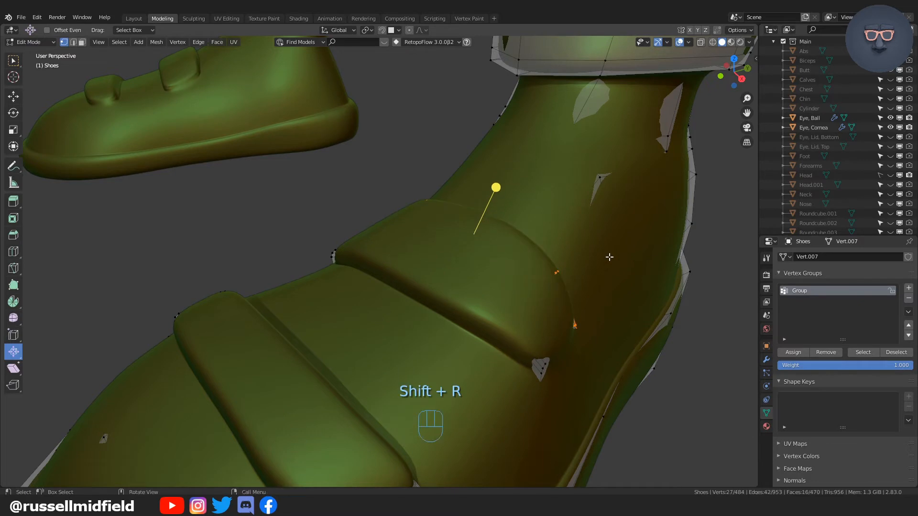
Repeat the two-segment bevel on the upper and lower outer edge loops of the shoe's sole
middle_click_drag(609, 257, 654, 342)
scroll(626, 350, "down", 4)
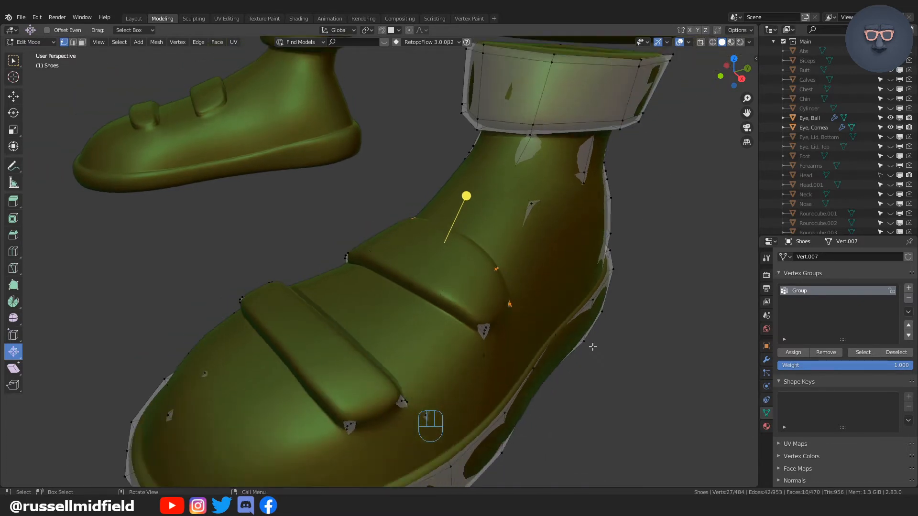
middle_click_drag(503, 394, 529, 219, "shift")
scroll(461, 285, "up", 4)
left_click(433, 278, "alt")
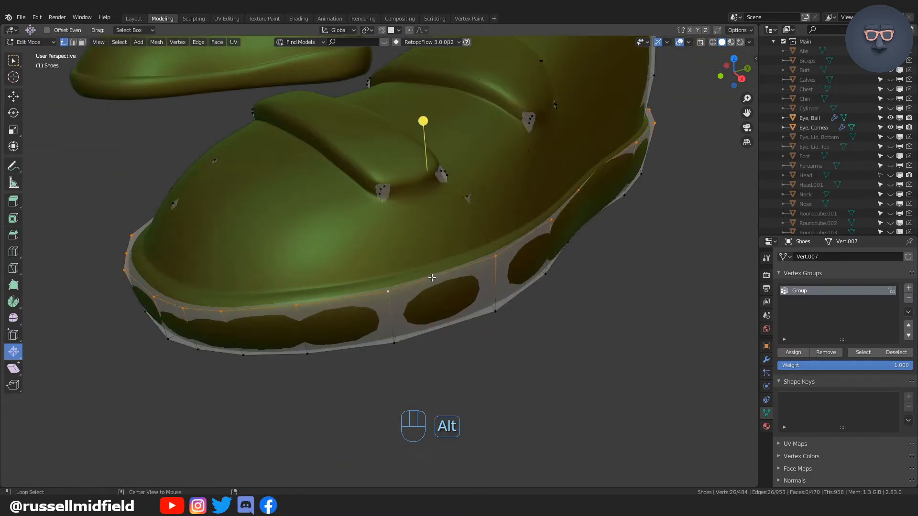
key("shift+r")
left_click(490, 325, "alt")
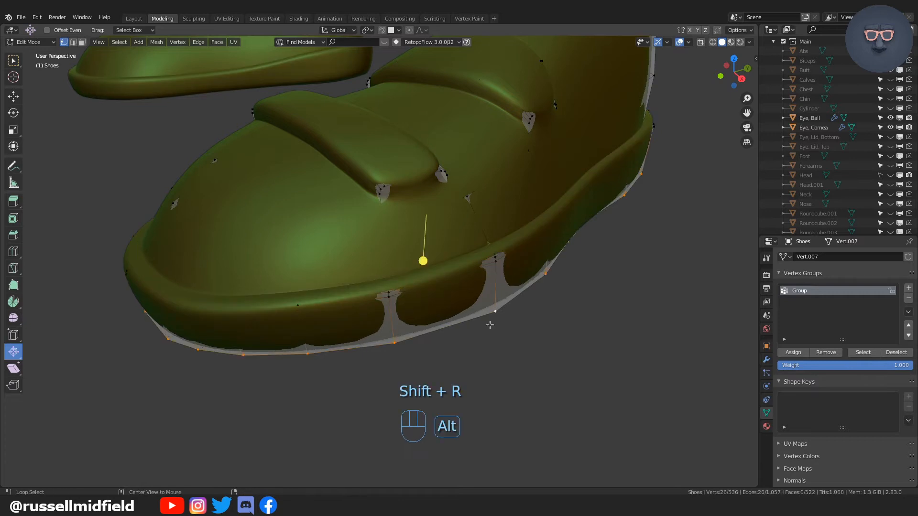
key("shift+r")
Return to Object mode and examine the shoes together with the trousers from farther away
scroll(562, 320, "down", 2)
key("Tab")
left_click(564, 206)
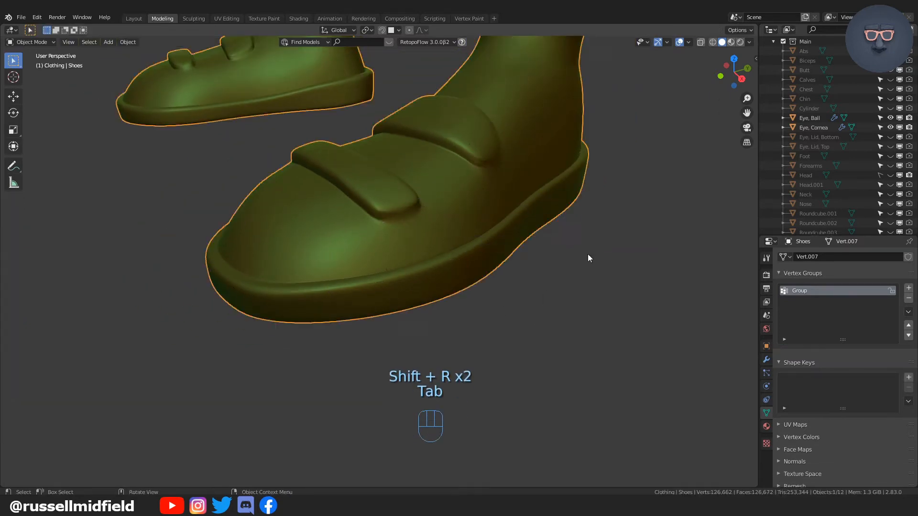
scroll(555, 327, "down", 2)
middle_click_drag(555, 328, 575, 381, "shift")
scroll(576, 381, "down", 4)
middle_click_drag(481, 310, 550, 366)
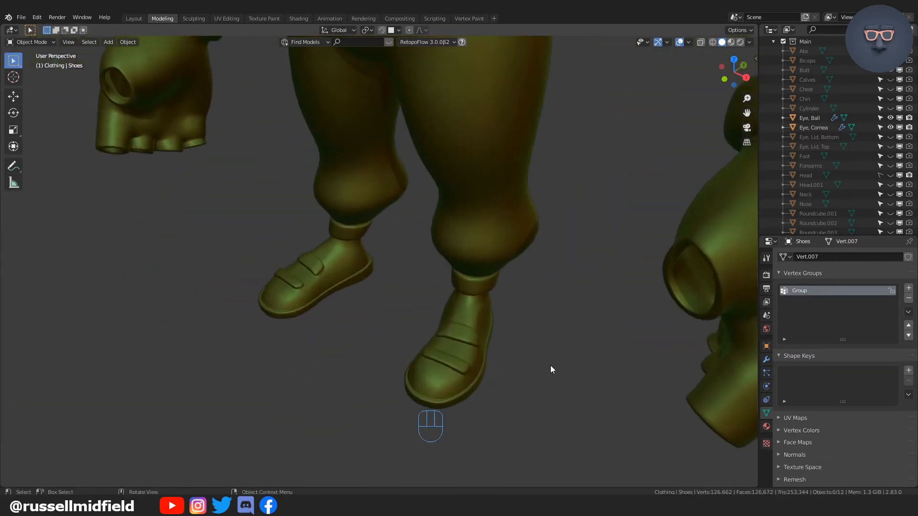
scroll(550, 365, "down", 3)
middle_click_drag(488, 337, 499, 369, "shift")
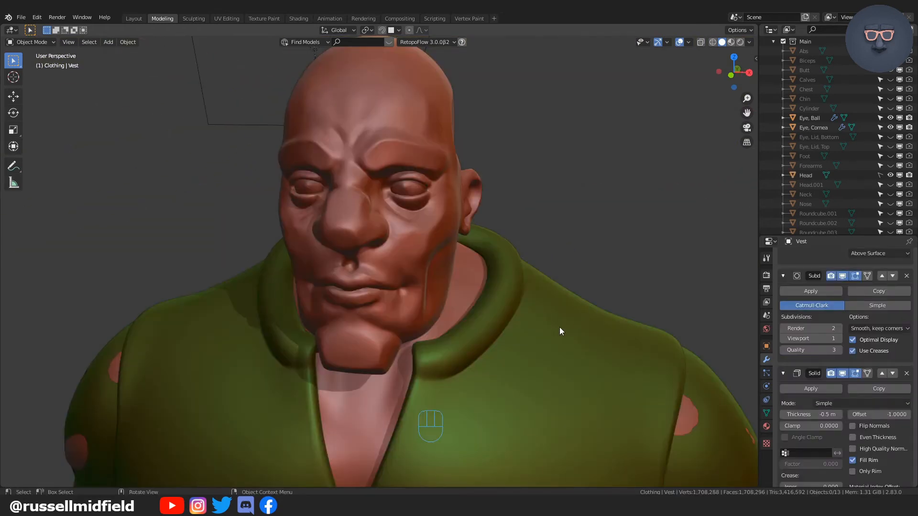
Duplicate one vertex of the Vest with snapping enabled and place it at the inner end of the character's brow
key("Tab")
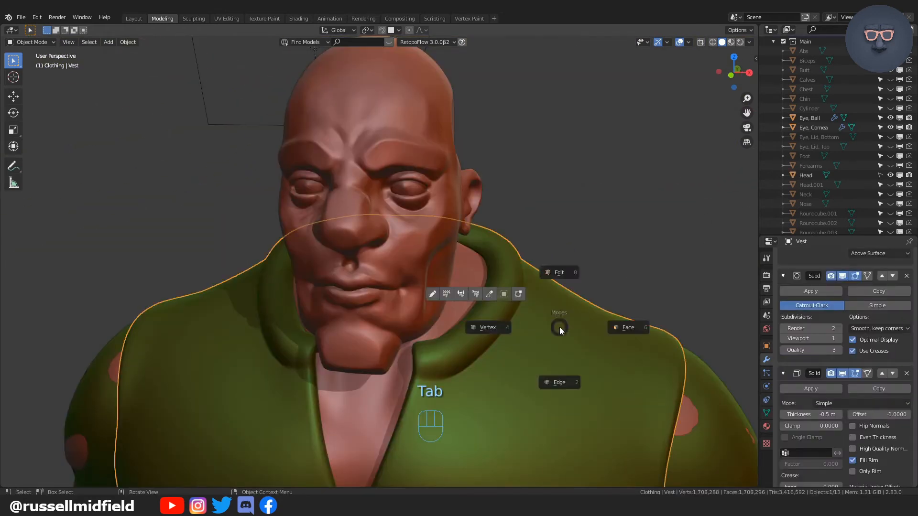
left_click(498, 327)
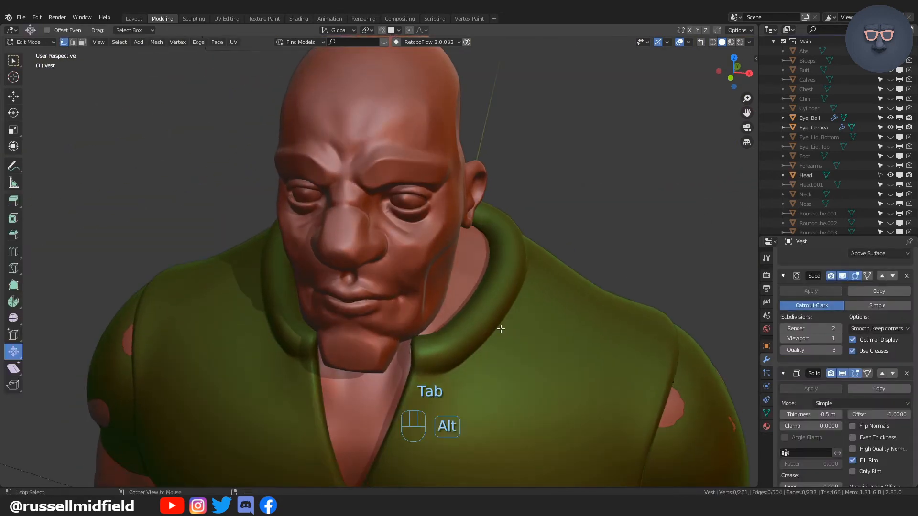
key("alt+z")
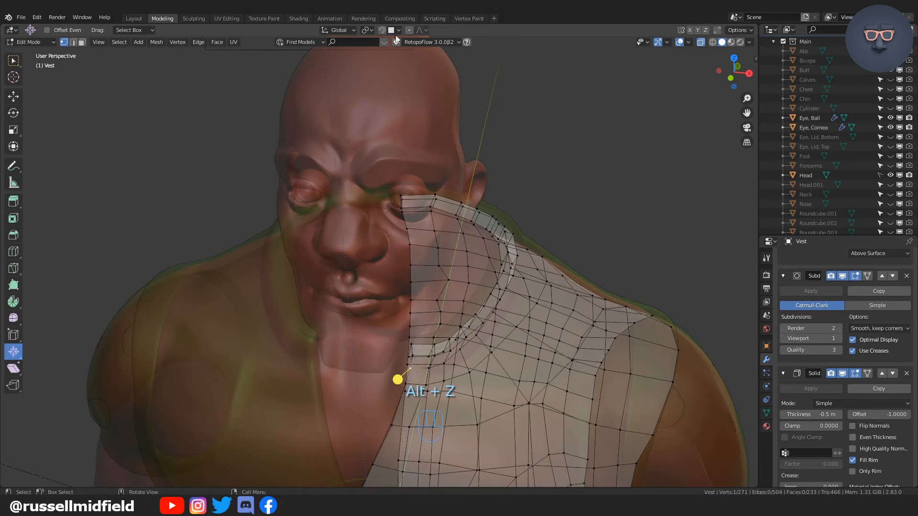
middle_click_drag(466, 250, 454, 292)
key("shift+d")
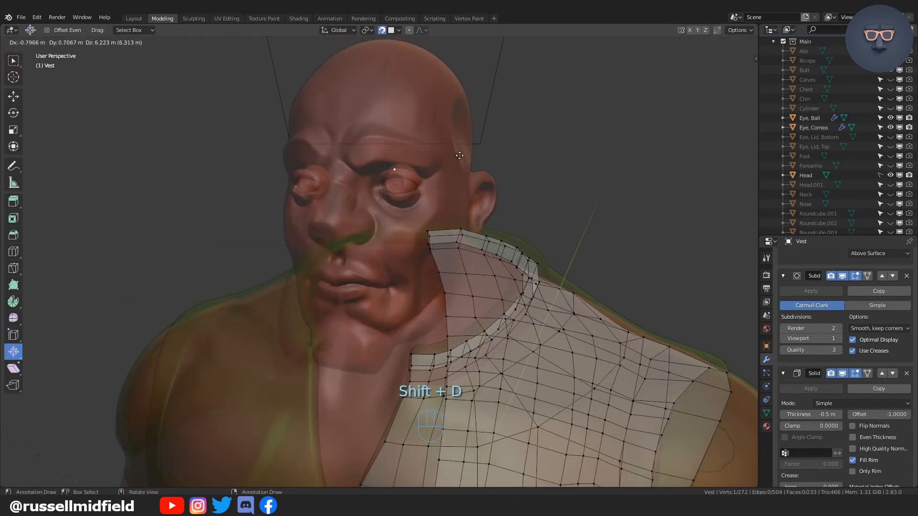
left_click(445, 155)
key("KP_1")
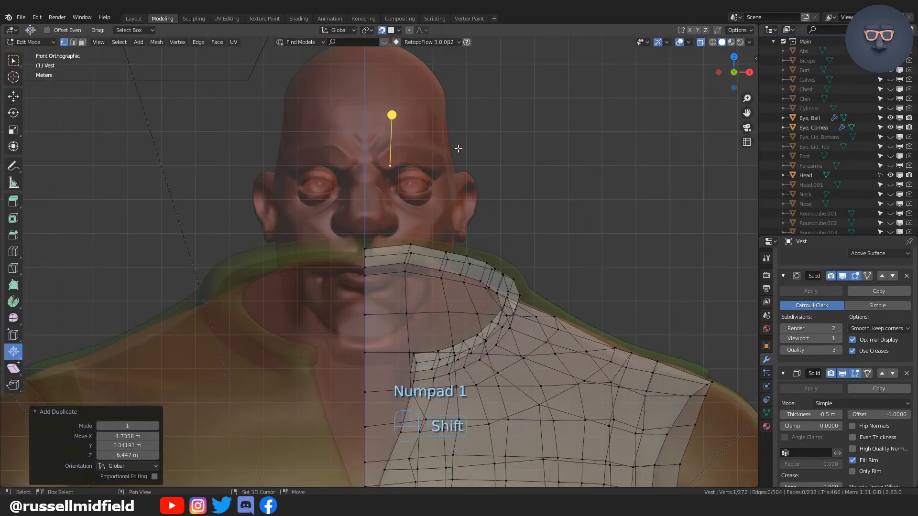
scroll(404, 207, "up", 3)
middle_click_drag(405, 207, 454, 289, "shift")
key("g")
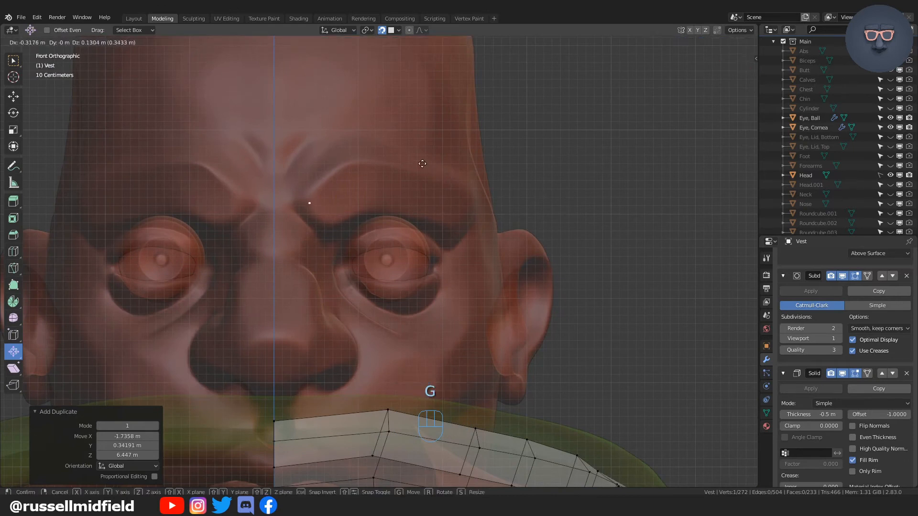
left_click(422, 164)
Extrude the vertex seven times along the upper edge of the brow toward its outer end
key("alt+z")
middle_click_drag(423, 160, 397, 211, "shift")
scroll(397, 211, "up", 3)
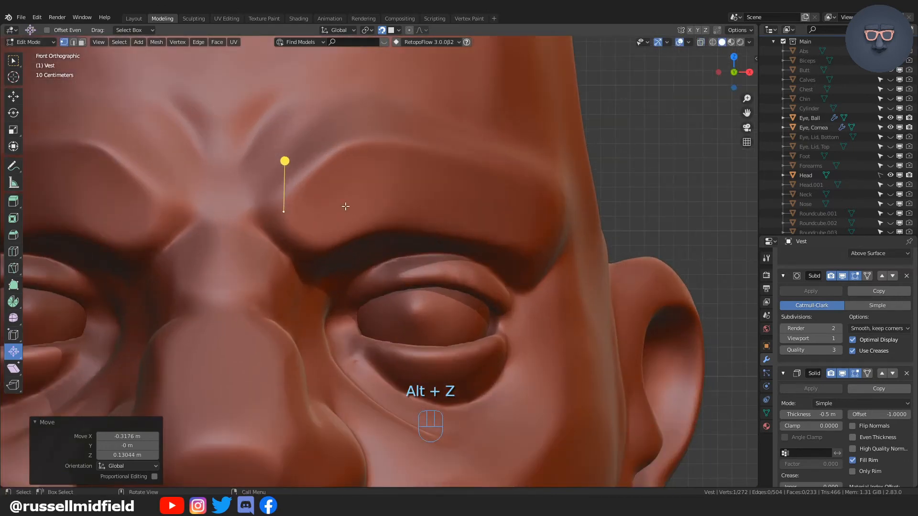
key("e")
left_click(376, 174)
key("e")
left_click(412, 154)
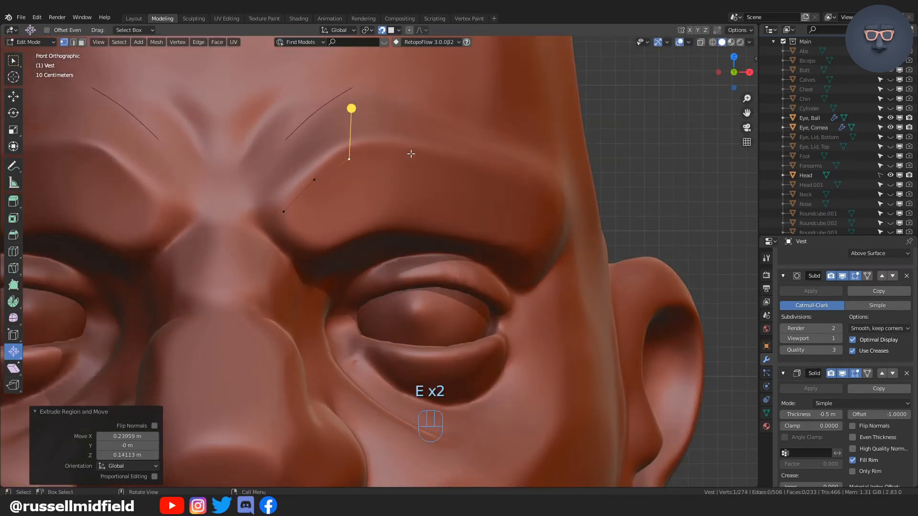
key("e")
left_click(471, 149)
key("e")
left_click(510, 155)
key("e")
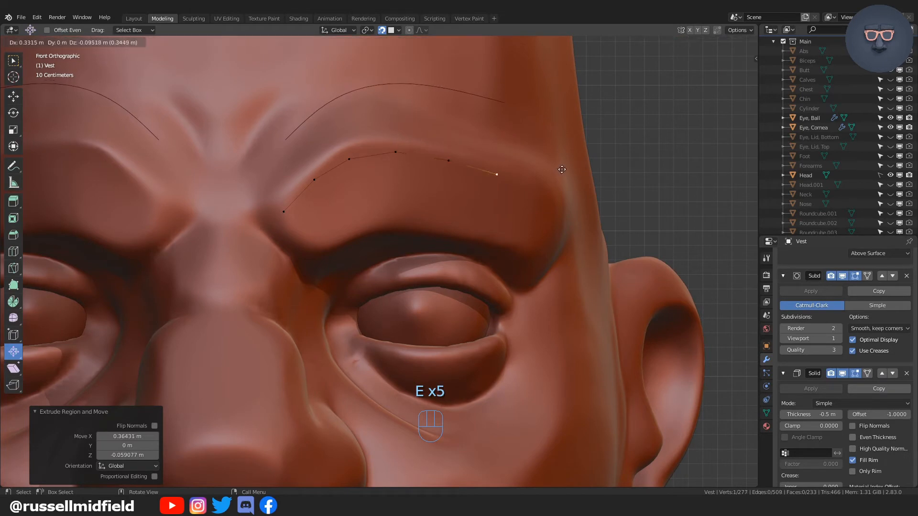
left_click(564, 170)
key("e")
left_click(606, 192)
key("e")
left_click(619, 209)
Reposition the last brow vertex at the outer end and extrude it four times around that end onto the brow's lower edge
middle_click_drag(618, 209, 548, 208)
key("g")
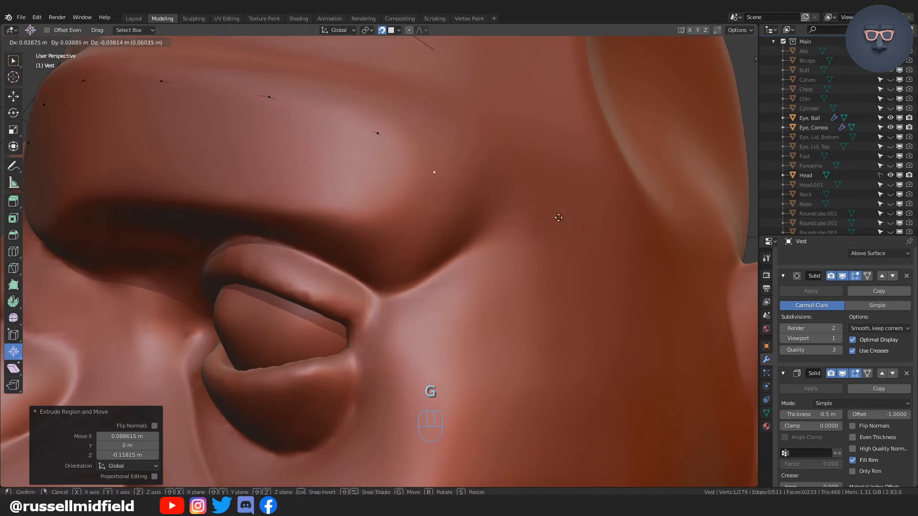
left_click(572, 230)
key("e")
left_click(556, 293)
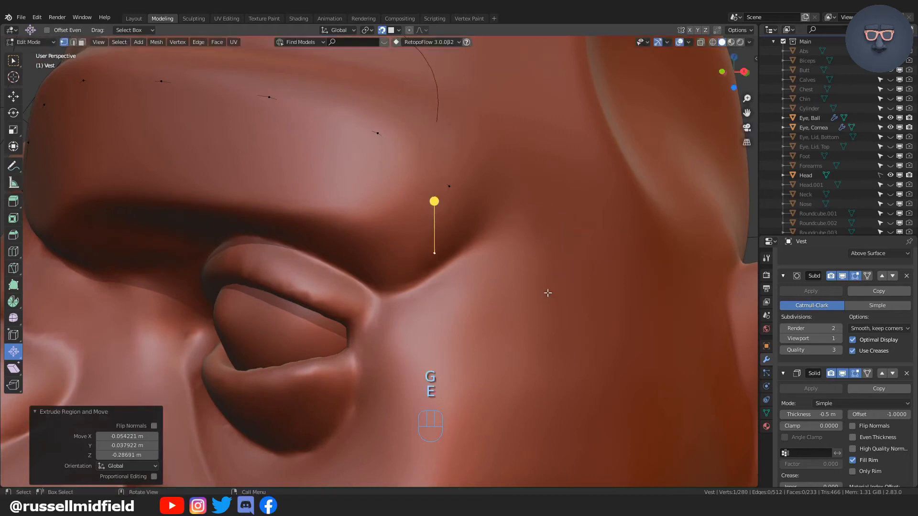
key("e")
left_click(476, 247)
middle_click_drag(476, 247, 507, 266)
key("e")
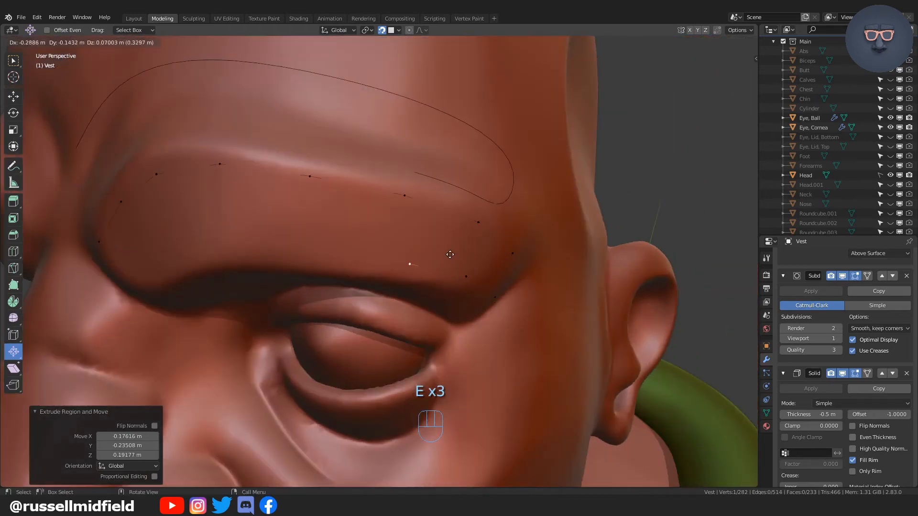
left_click(449, 254)
key("e")
left_click(346, 234)
Extrude four more vertices along the brow's lower edge to its inner end in front view
key("KP_1")
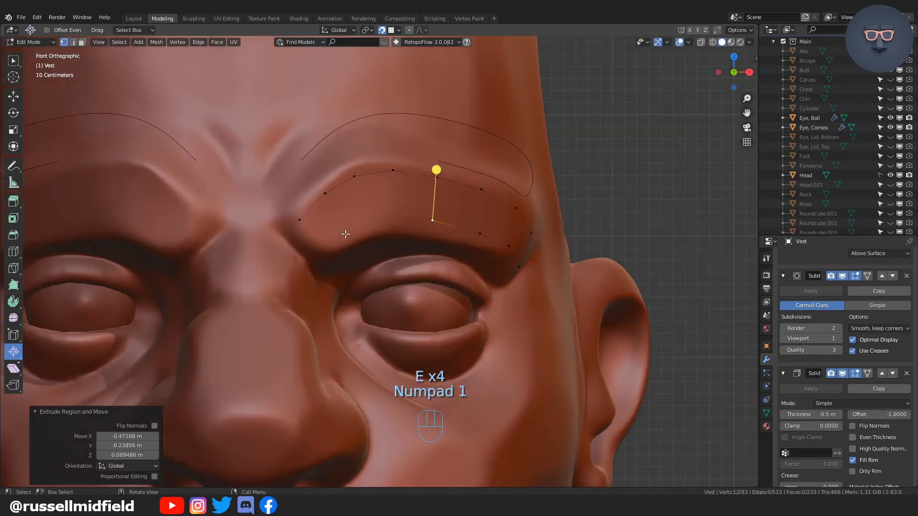
scroll(406, 217, "up", 3)
key("e")
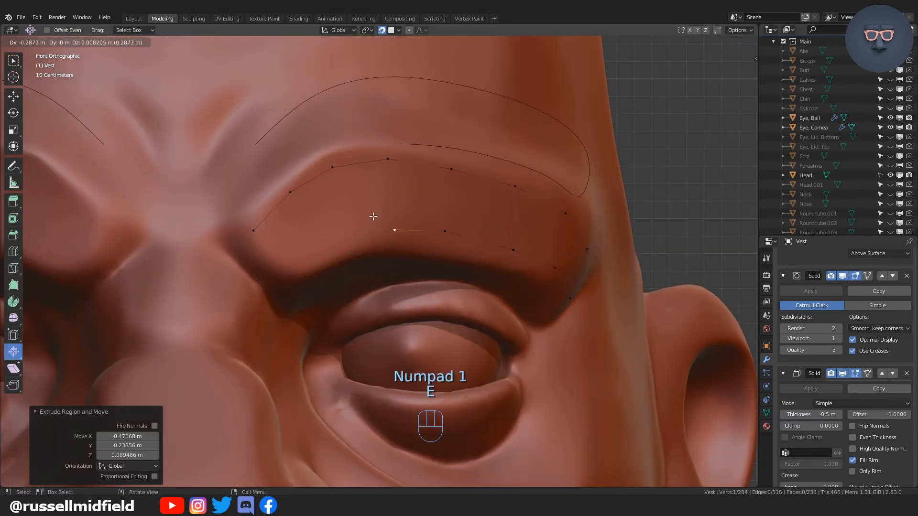
left_click(325, 229)
key("e")
left_click(297, 243)
key("e")
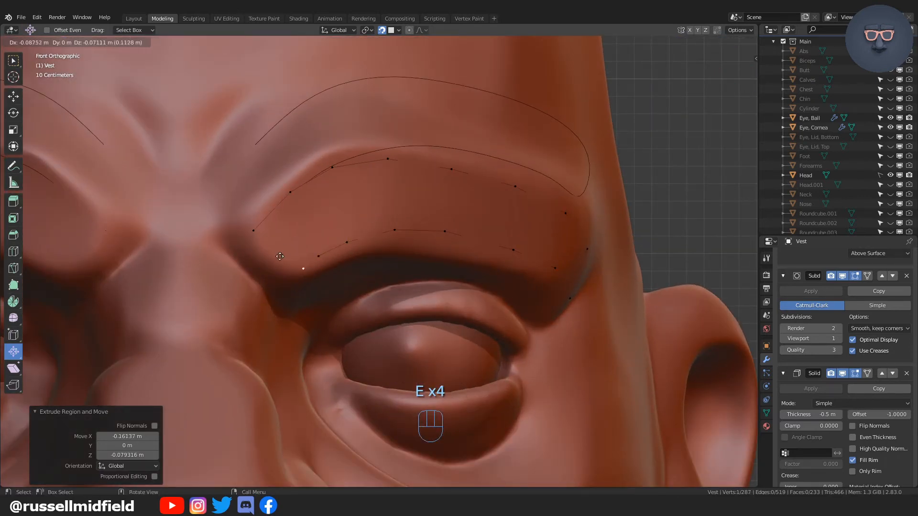
left_click(275, 259)
Fill a face at the brow's inner end and reposition the two neighbouring vertices on the lower edge
left_click(253, 230, "shift")
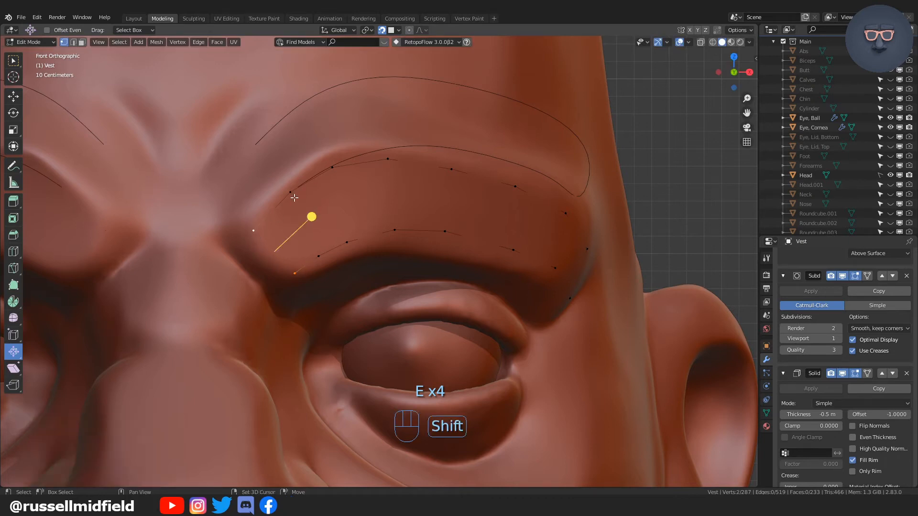
key("f")
left_click(320, 254)
key("g")
left_click(326, 252)
left_click(347, 243)
key("g")
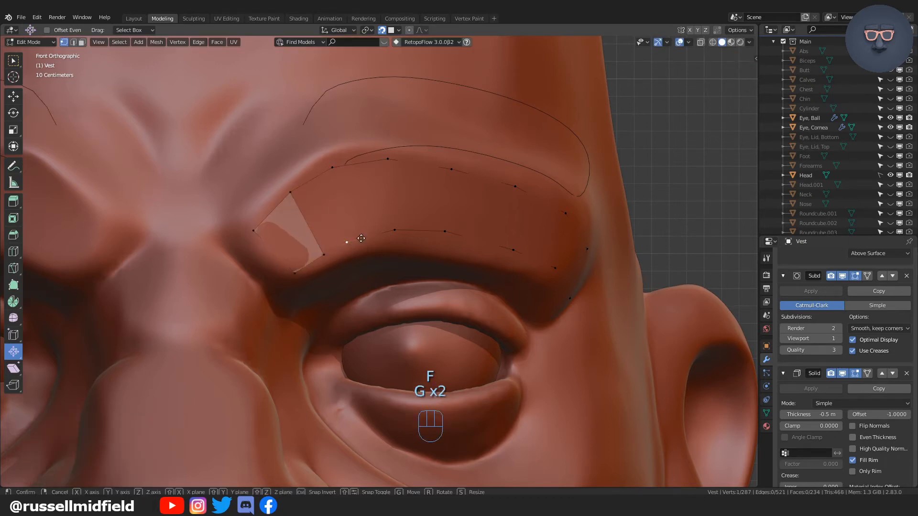
left_click(362, 238)
Reposition the two corner vertices at the brow's inner end and fine-tune the next two vertices on the lower edge
left_click(253, 230)
key("g")
left_click(257, 214)
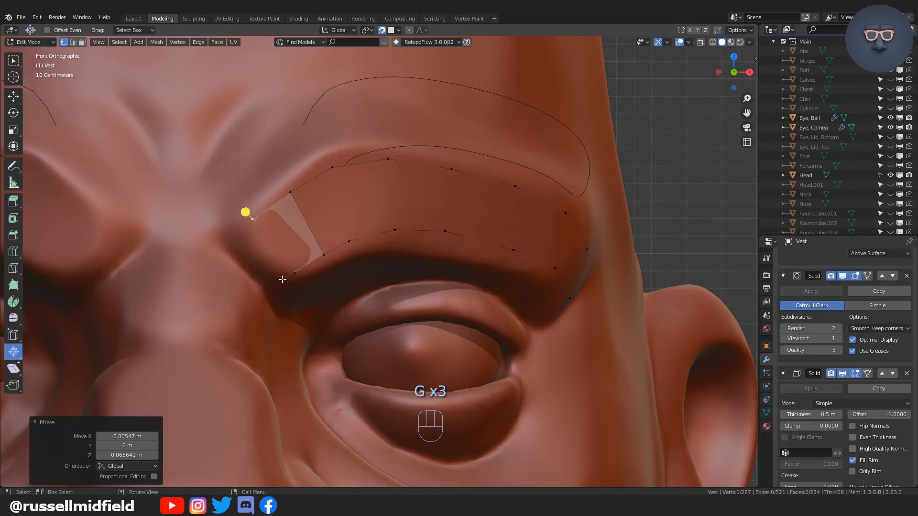
left_click(291, 276)
key("g")
left_click(320, 275)
left_click(325, 250)
key("g")
left_click(335, 250)
left_click(349, 242)
key("g")
left_click(377, 237)
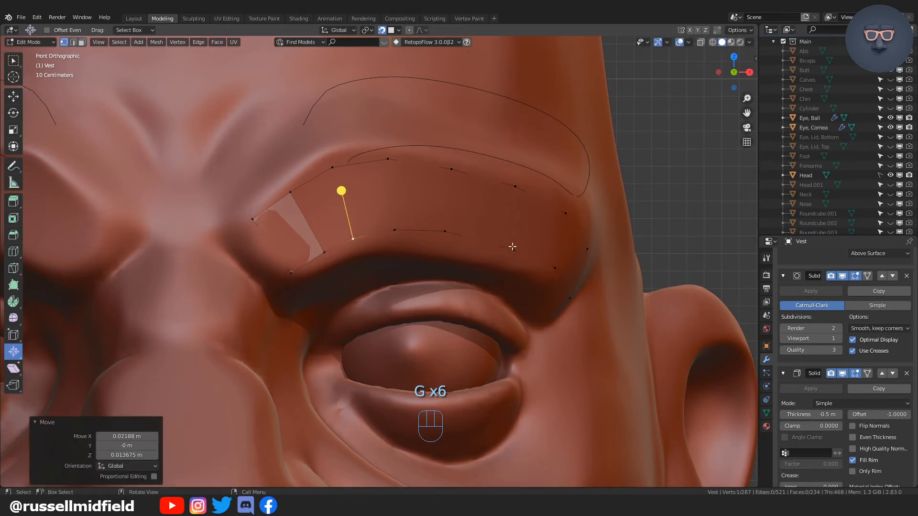
Fill the brow with faces from the open edge of the first face to the outer end
key("Tab")
left_click(319, 259)
left_click(311, 229)
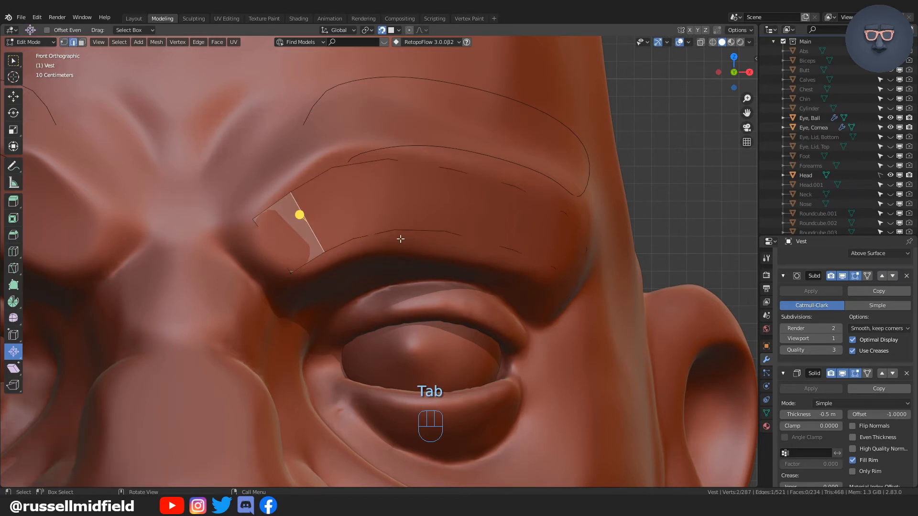
key("f")
key("f")
key("f")
key("f")
key("f")
key("f")
key("f")
middle_click_drag(400, 236, 402, 272)
key("f")
Separate the brow mesh from the Vest as an object named Eyebrows and return to Object mode
key("Tab")
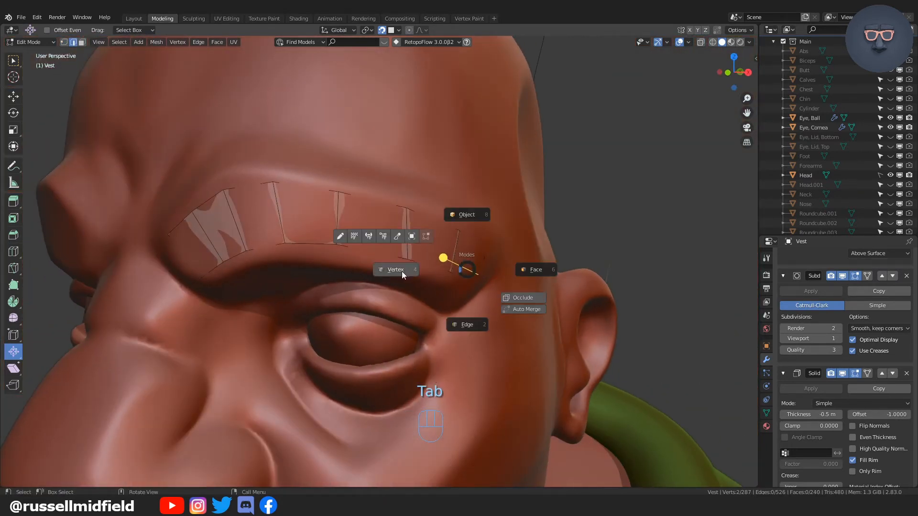
left_click(458, 211)
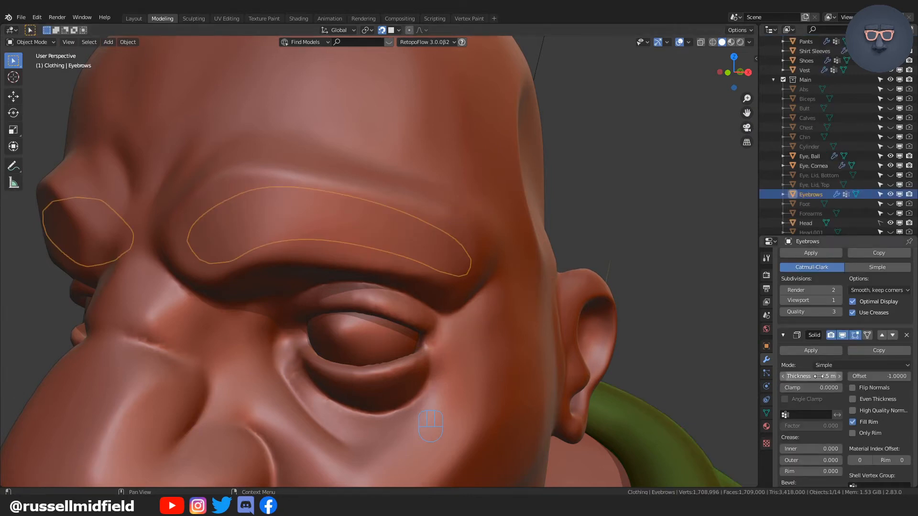
Set the Solidify thickness of the Eyebrows to about 0.19 m and shade them smooth
left_click_drag(812, 376, 877, 377)
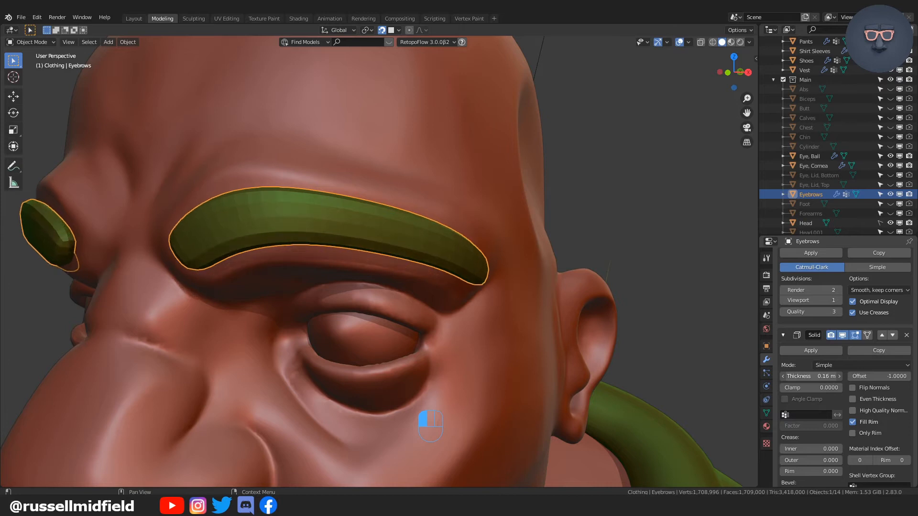
middle_click_drag(622, 325, 583, 260)
key("q")
left_click(583, 259)
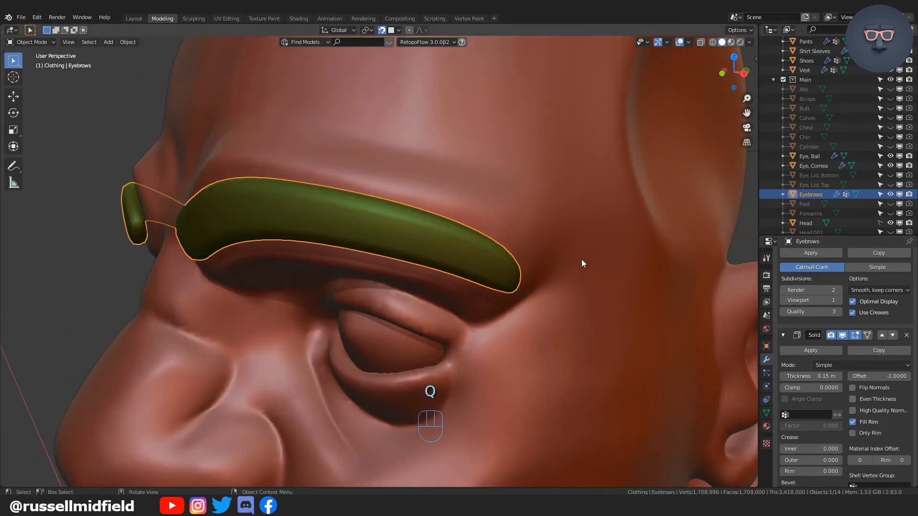
left_click(839, 377)
left_click(839, 377)
left_click(838, 377)
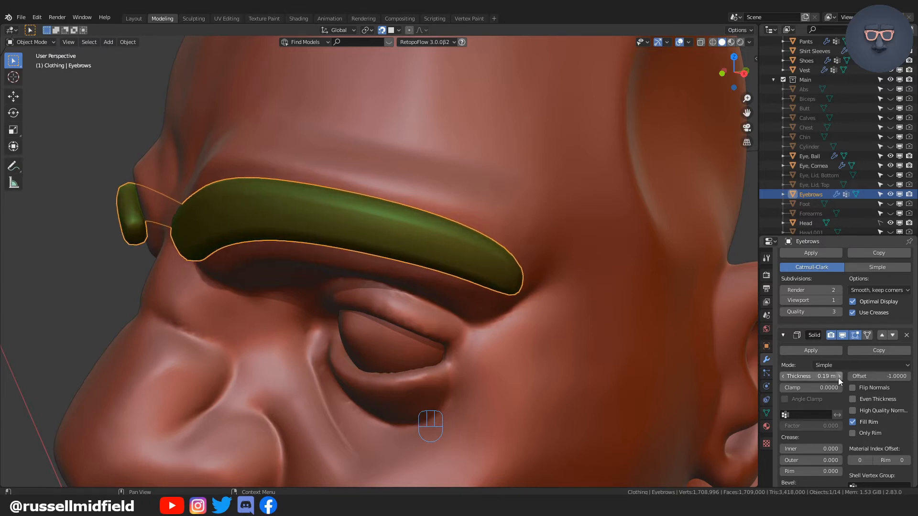
left_click(839, 377)
Give the Eyebrows a dark brown material named Hair and show the brow in front view
scroll(609, 276, "down", 6)
middle_click_drag(609, 276, 572, 287)
scroll(579, 277, "up", 4)
key("KP_1")
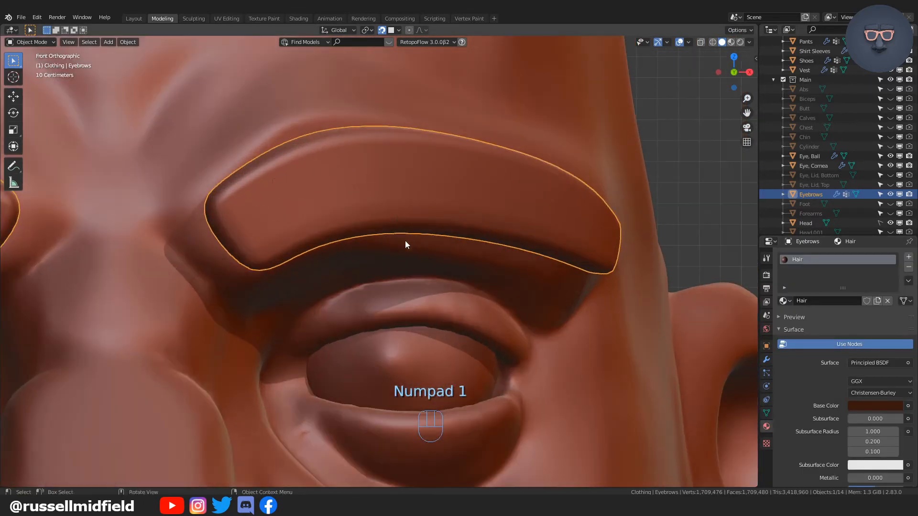
Duplicate one vertex of the Eyebrows and place it at the inner corner of the upper eyelid
key("Tab")
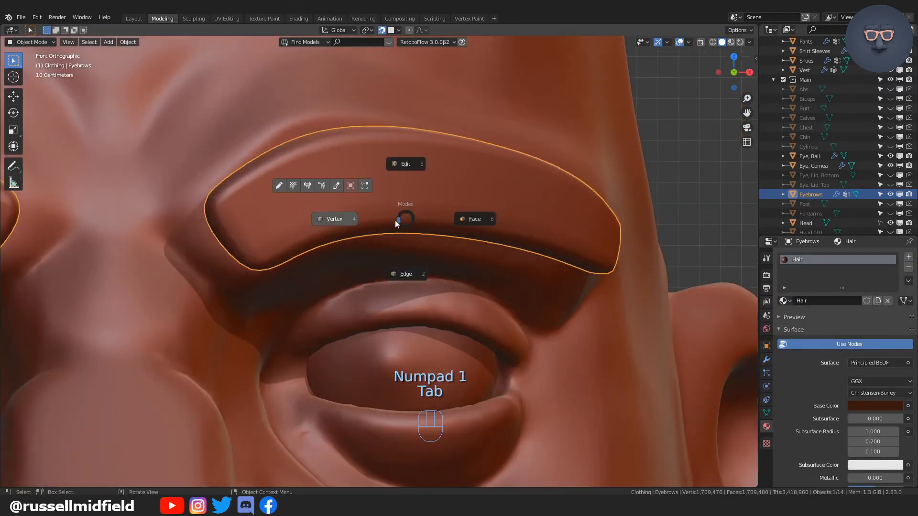
key("shift+d")
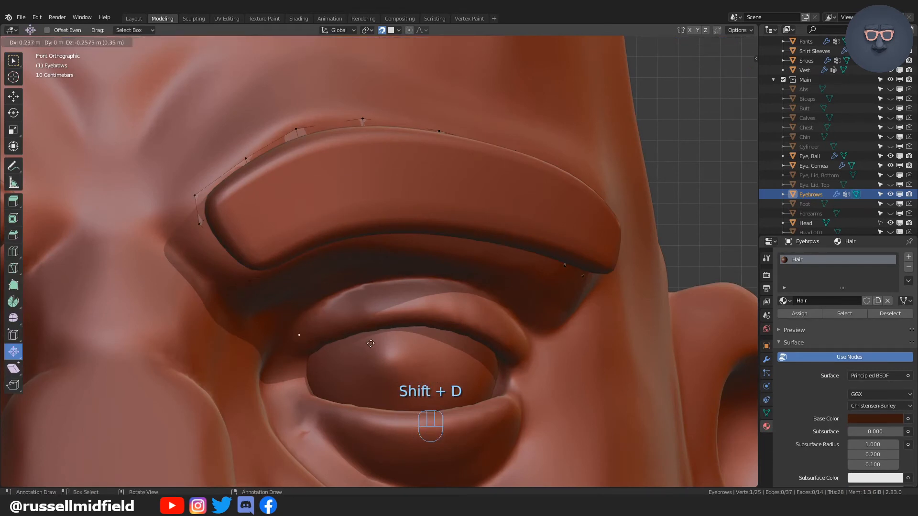
left_click(386, 344)
Extrude the vertex seven times along the upper eyelid's rim to its outer corner
scroll(375, 337, "up", 1)
key("e")
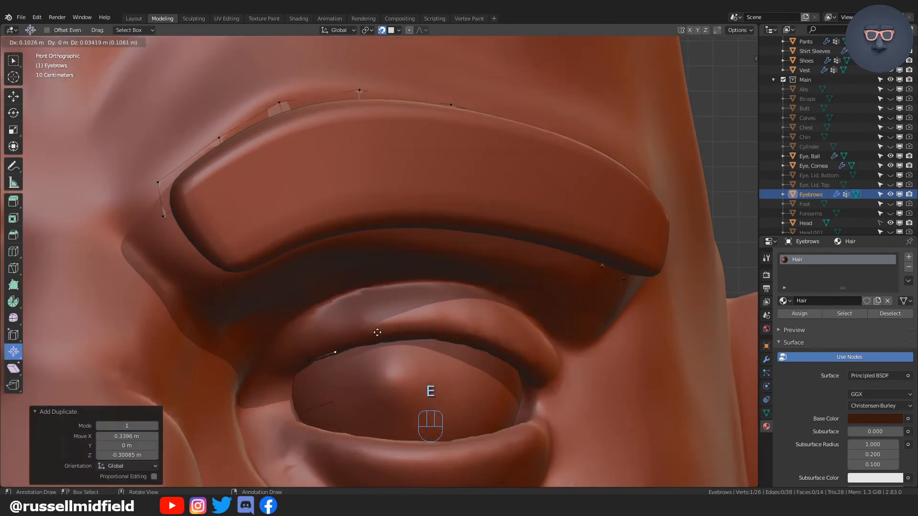
left_click(377, 329)
key("e")
left_click(407, 320)
key("e")
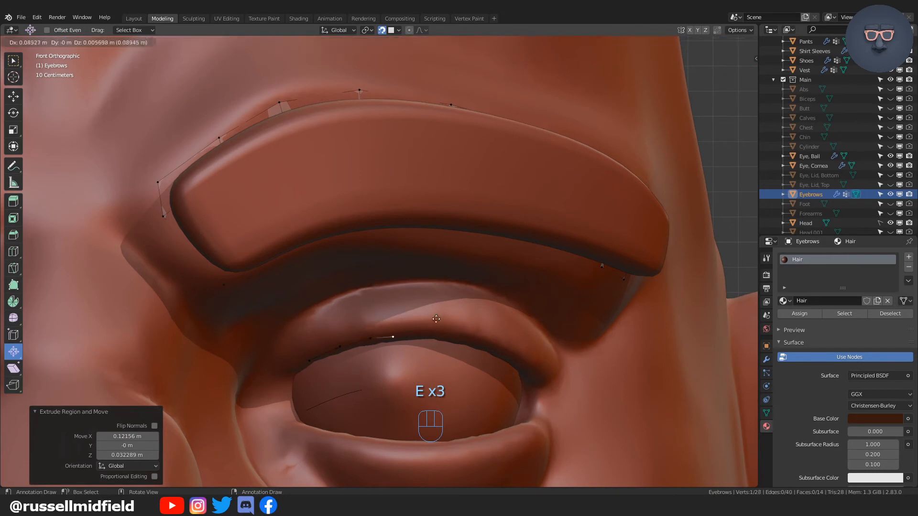
left_click(444, 317)
key("e")
left_click(481, 315)
key("e")
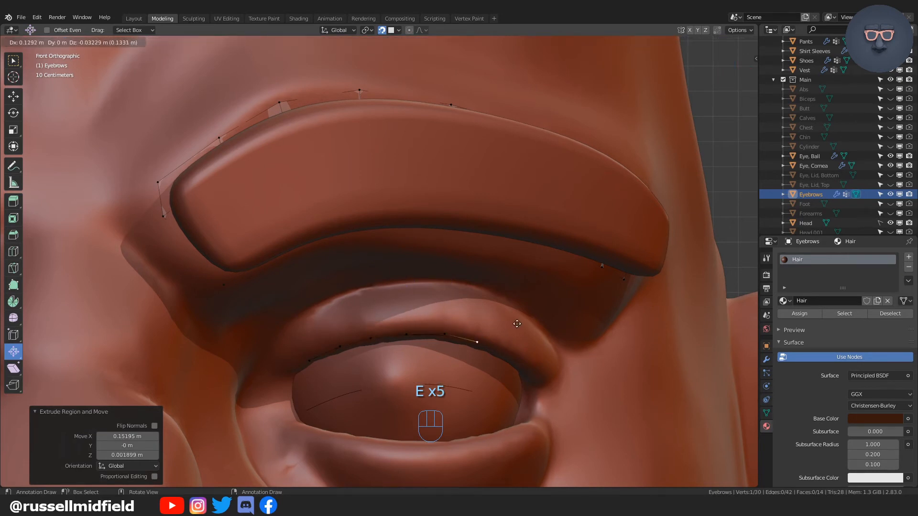
left_click(516, 325)
key("e")
left_click(550, 340)
key("e")
left_click(582, 361)
Extrude two vertices around the eyelid's outer corner onto the face of the upper lid
middle_click_drag(582, 361, 516, 316)
key("e")
left_click(526, 318)
key("e")
left_click(538, 313)
Extrude six more vertices back across the upper eyelid to its inner corner, parallel to the first row
key("KP_1")
scroll(509, 318, "up", 2)
key("e")
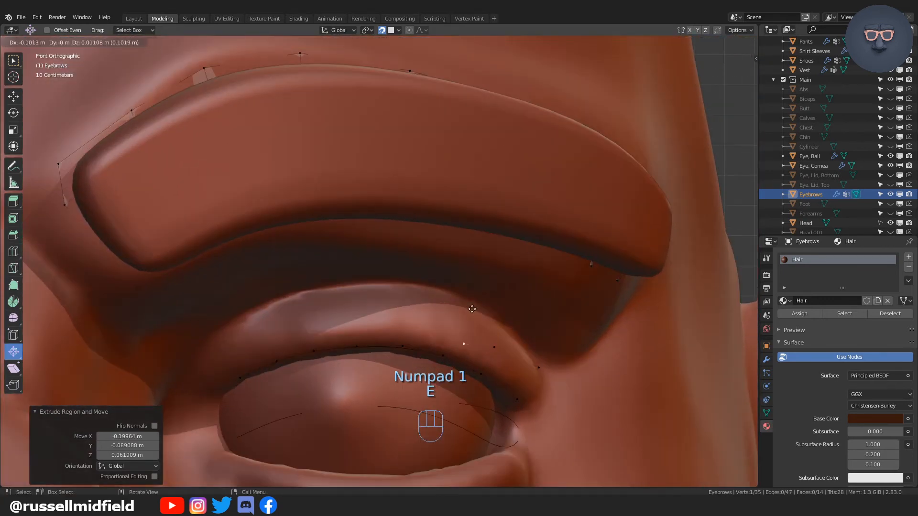
left_click(461, 302)
key("e")
left_click(413, 296)
key("e")
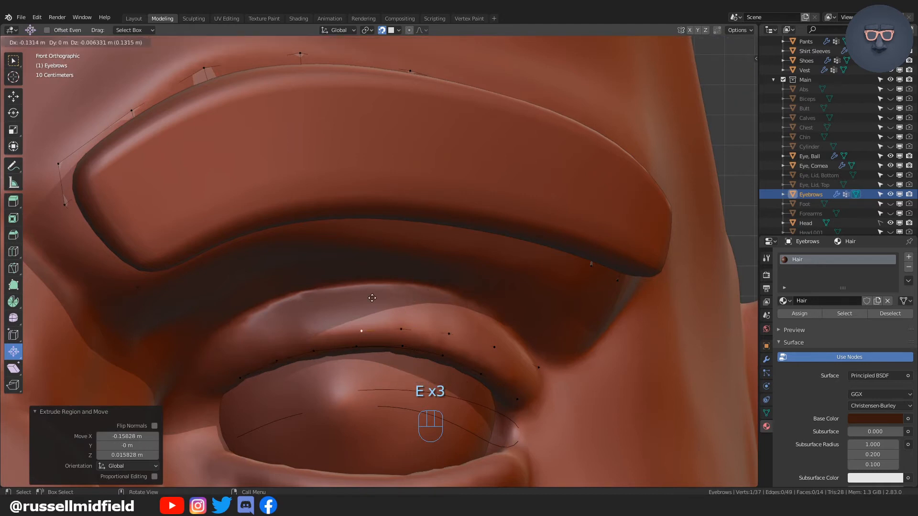
left_click(318, 302)
key("e")
left_click(230, 339)
Fill the space between the two eyelid vertex rows with faces, from the inner corner to the outer one
left_click(241, 378, "shift")
left_click(278, 361, "shift")
left_click(275, 346, "shift")
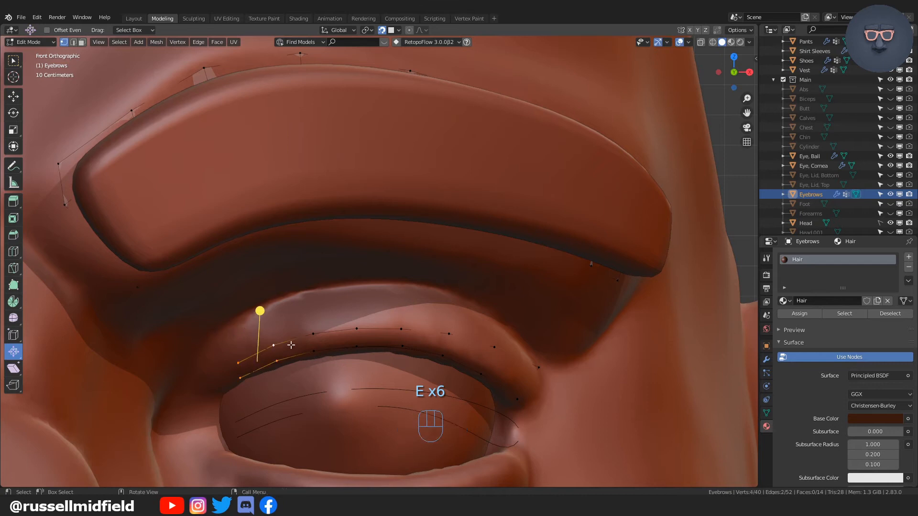
key("Tab")
left_click(278, 357)
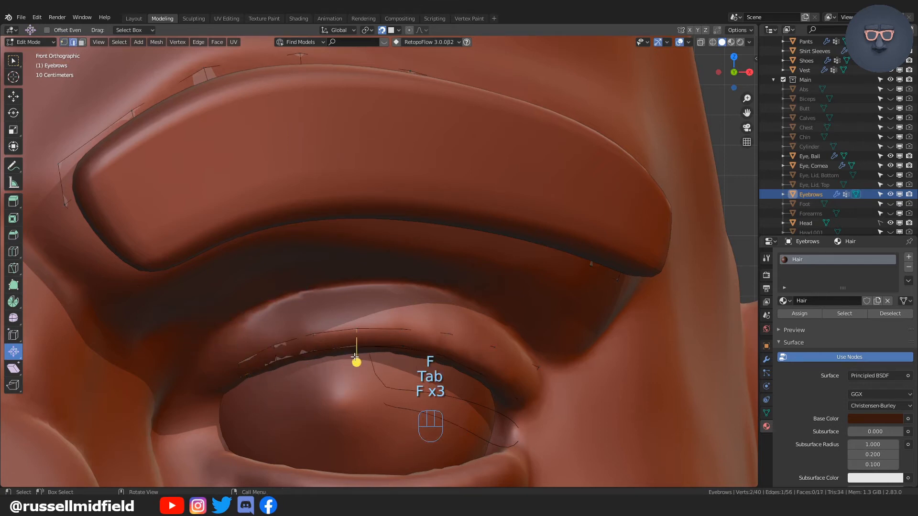
key("f")
middle_click_drag(354, 357, 397, 351)
Separate the linked eyelid faces into their own object and rename it Eyelashes
key("Tab")
left_click(397, 295)
key("Tab")
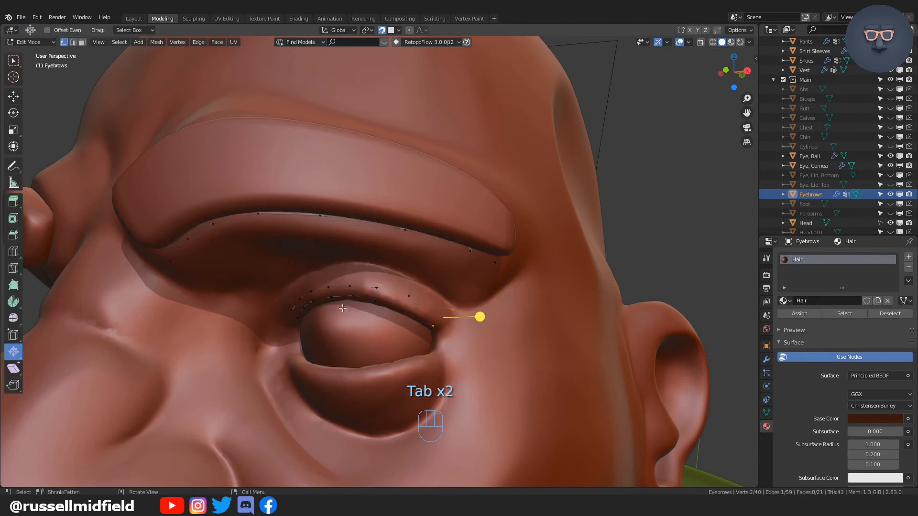
key("l")
key("p")
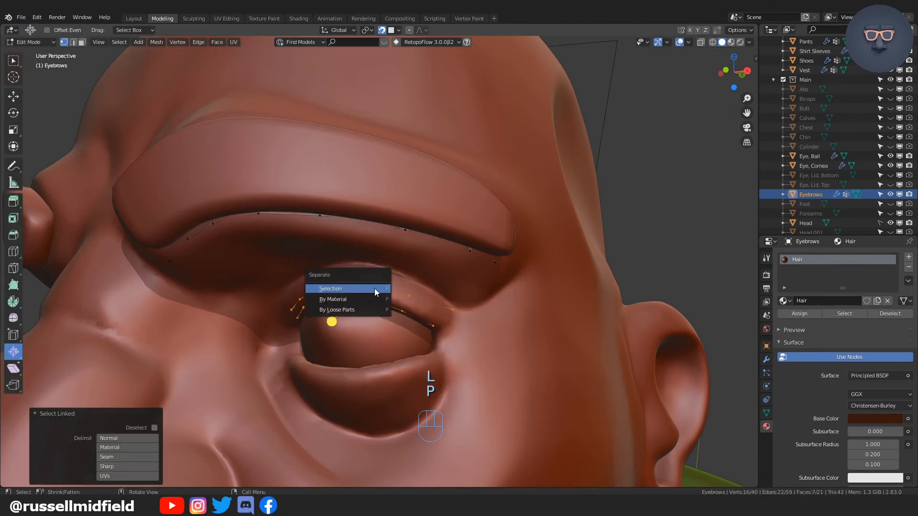
left_click(375, 288)
double_click(817, 204)
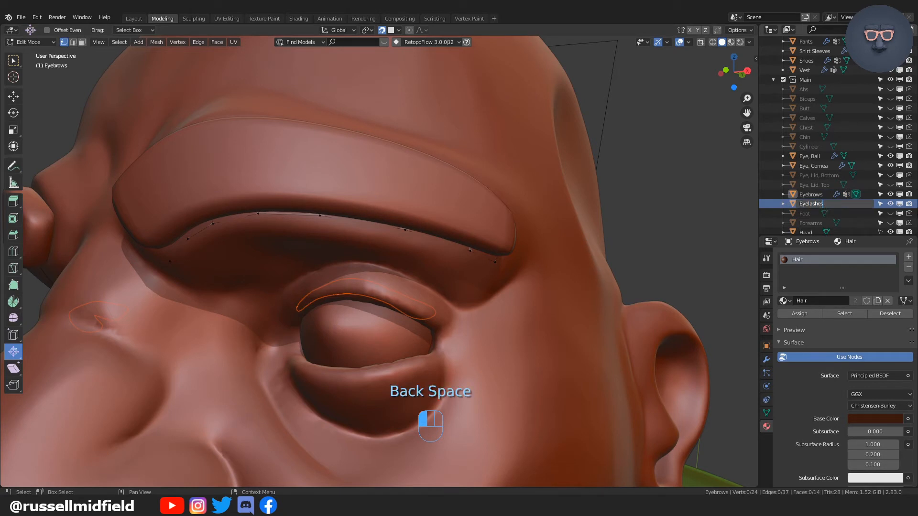
key("Return")
Set the Solidify thickness of the Eyelashes to -0.15 m in Object mode and shade them smooth
left_click(805, 195)
key("Tab")
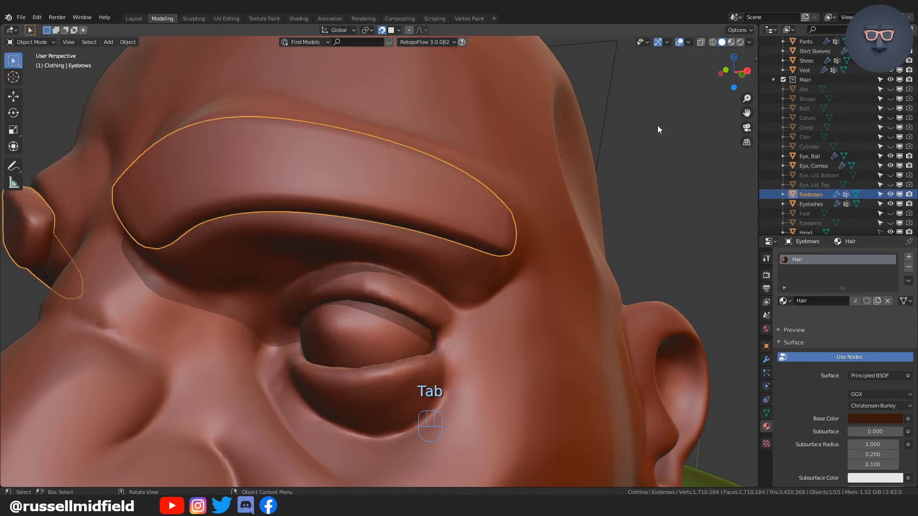
left_click(808, 203)
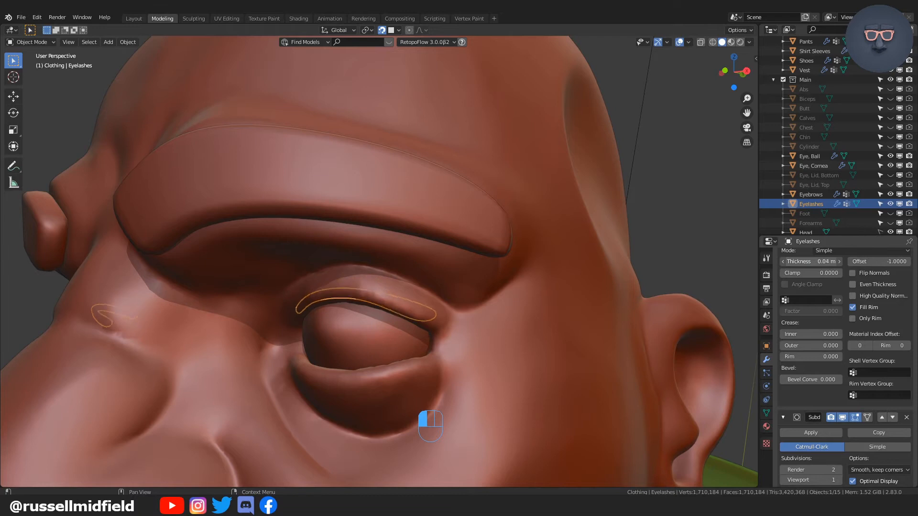
left_click_drag(812, 262, 784, 262)
middle_click_drag(607, 339, 616, 259)
key("q")
left_click(600, 331)
left_click(616, 260)
Switch the viewport to rendered shading and examine the eyebrows and eyelashes on the head
scroll(597, 332, "down", 5)
mouse_move(597, 332)
middle_mouse_down()
mouse_move(622, 363)
mouse_move(598, 328)
mouse_move(532, 323)
mouse_move(531, 303)
mouse_move(537, 320)
middle_mouse_up()
scroll(598, 328, "down", 2)
left_click(740, 42)
scroll(549, 320, "down", 2)
scroll(522, 320, "up", 6)
scroll(537, 320, "up", 3)
Set the Solidify thickness of the Eyelashes to -0.05 m in Edit mode, return to Object mode and check the result
left_click(444, 285)
middle_click_drag(444, 284, 487, 293)
key("Tab")
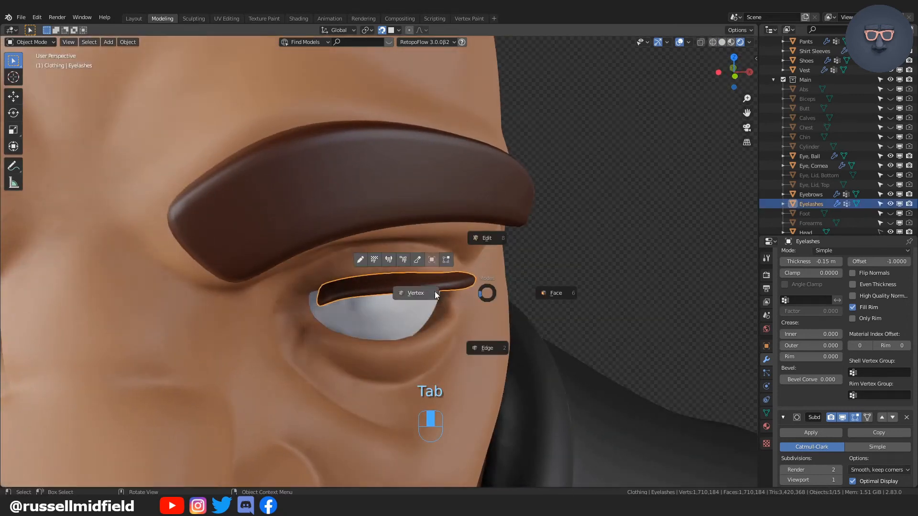
left_click(429, 294)
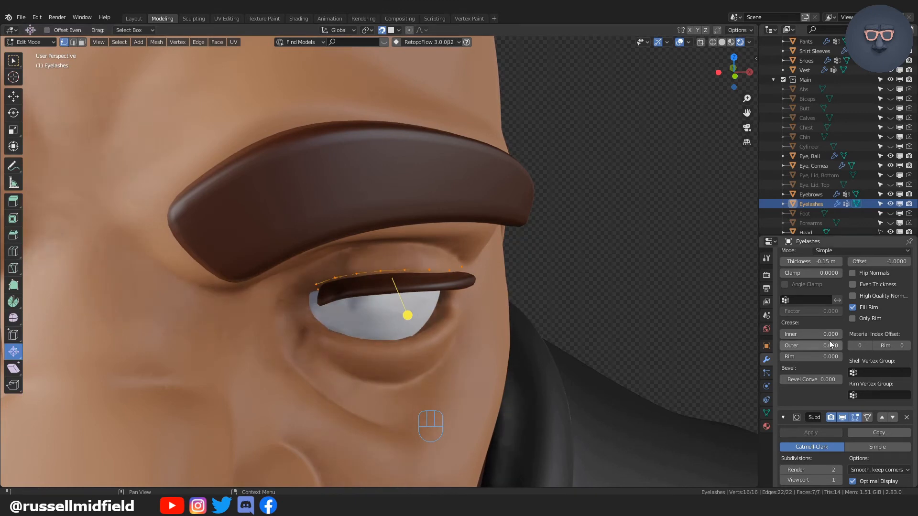
left_click_drag(812, 262, 828, 261)
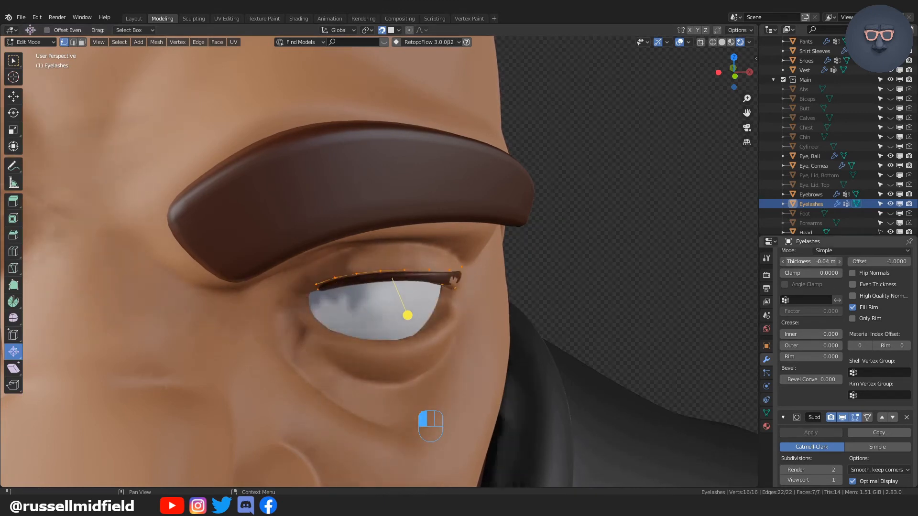
middle_click_drag(641, 239, 635, 234)
key("Tab")
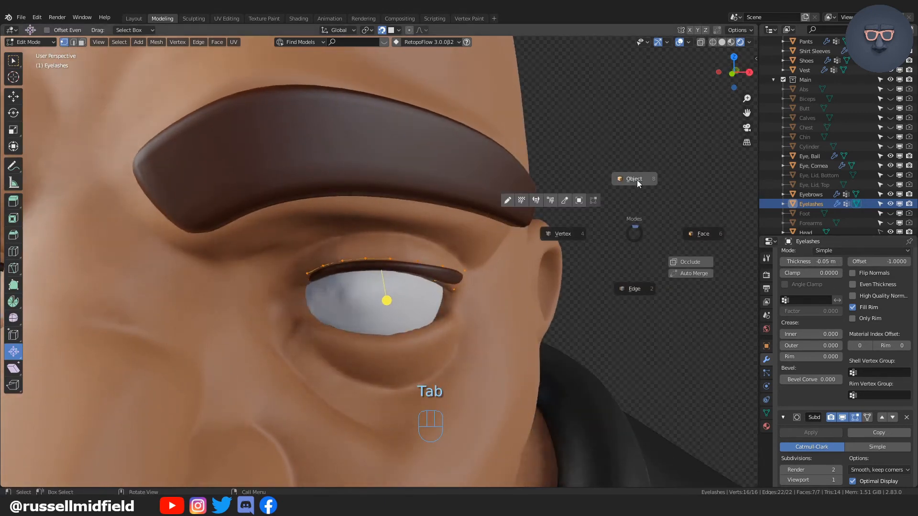
left_click(637, 179)
left_click(626, 286)
scroll(578, 298, "down", 8)
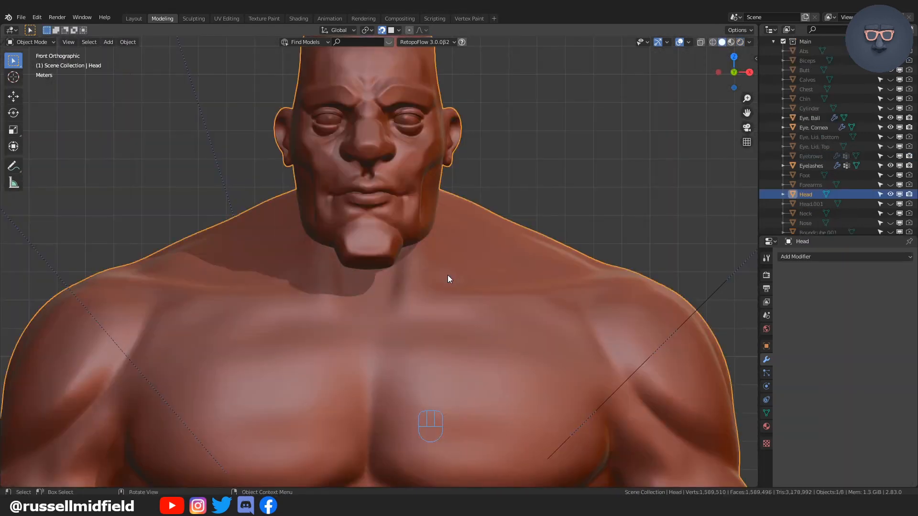
Isolate the Head in local view and start RetopoFlow with a new target mesh
key("KP_Divide")
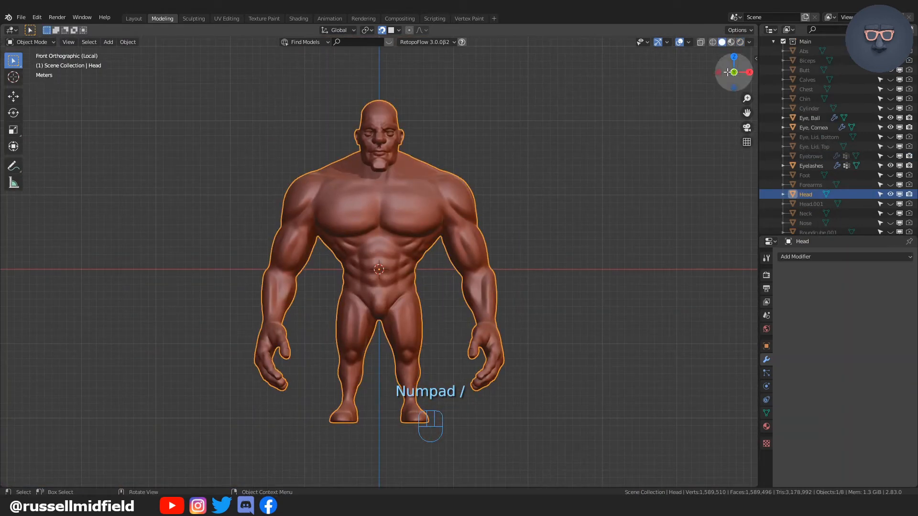
left_click(449, 41)
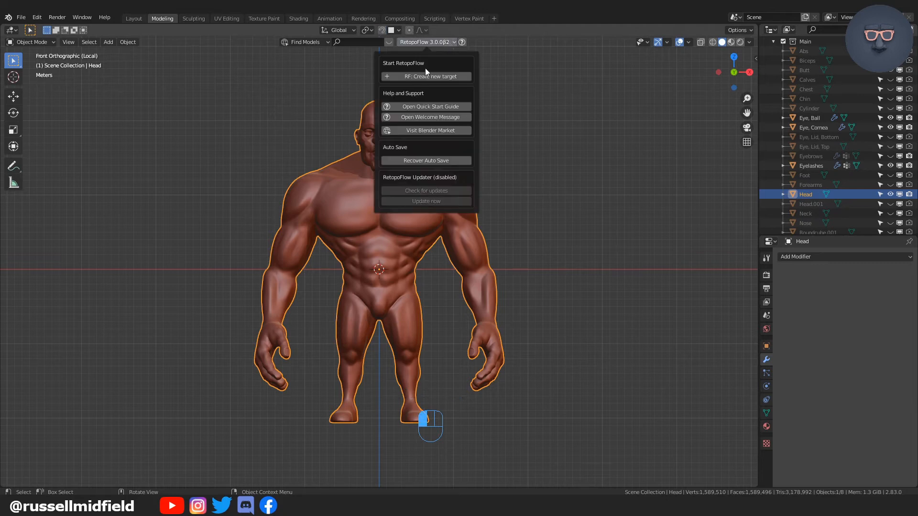
left_click(426, 76)
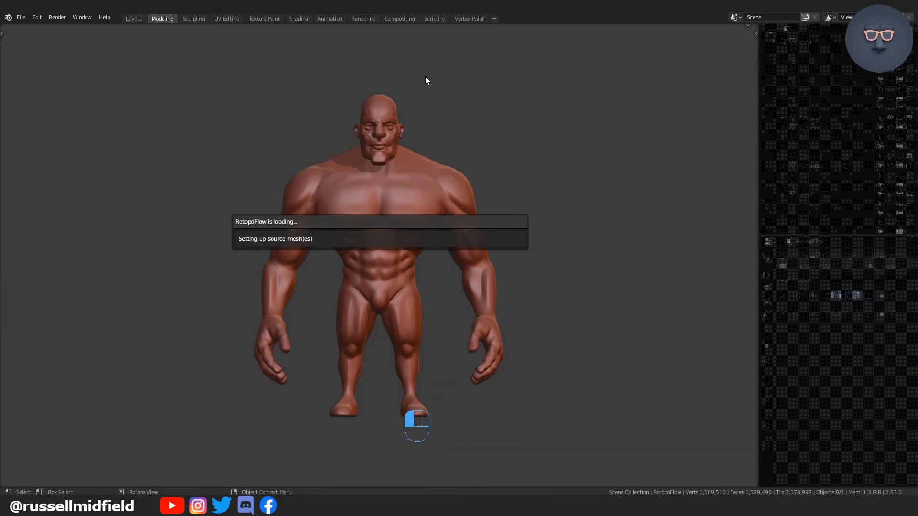
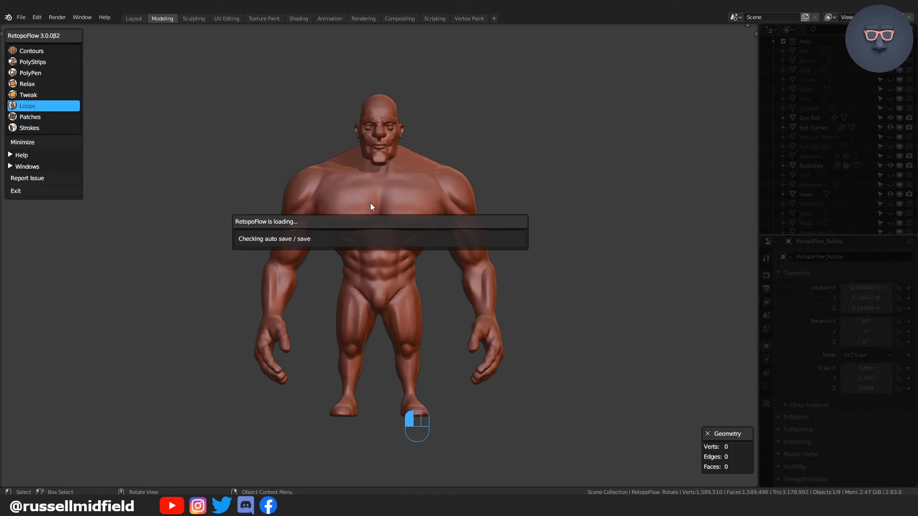
Wrap the left arm in 8-segment Contours rings from the upper arm down to the wrist
key("KP_1")
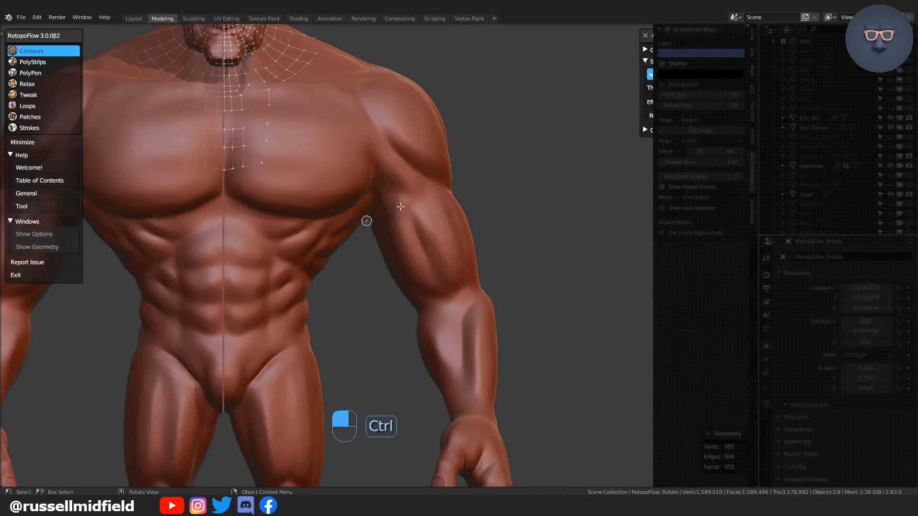
left_click_drag(371, 221, 478, 177, "ctrl")
scroll(481, 187, "up", 2, "shift")
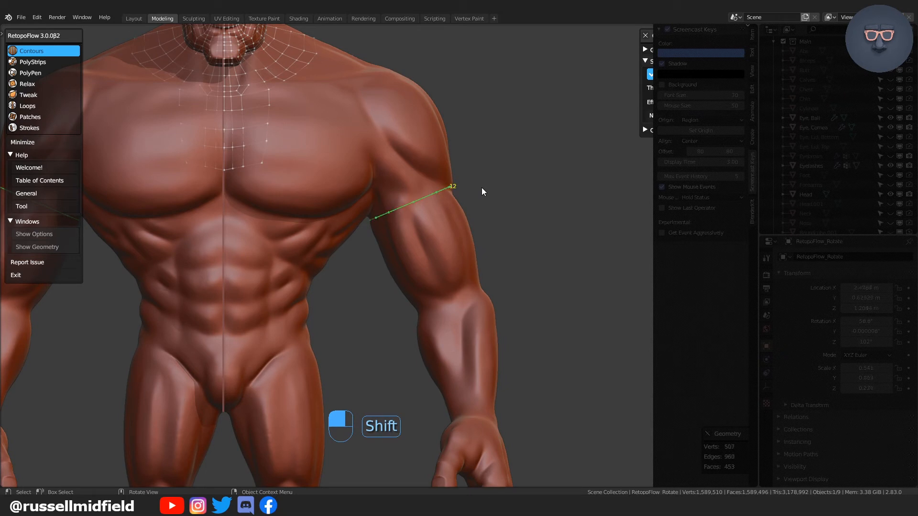
scroll(481, 188, "down", 4, "shift")
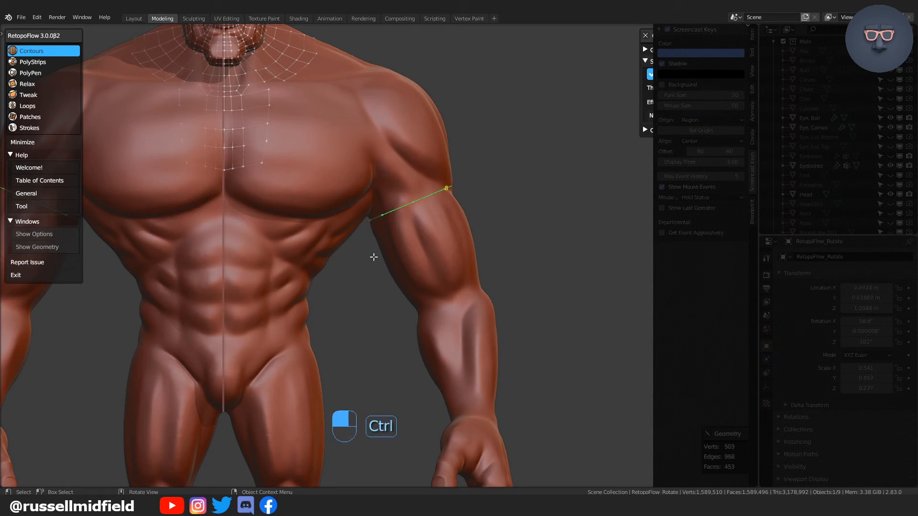
left_click_drag(374, 258, 497, 207, "ctrl")
left_click_drag(382, 301, 488, 252, "ctrl")
left_click(448, 310, "ctrl")
left_click(528, 309, "ctrl")
left_click(522, 354, "ctrl")
left_click_drag(511, 391, 525, 384, "ctrl")
left_click_drag(432, 420, 525, 408, "ctrl")
Wrap Contours rings around the lower left leg just above the ankle, lowering the first ring's segment count
scroll(525, 408, "down", 3)
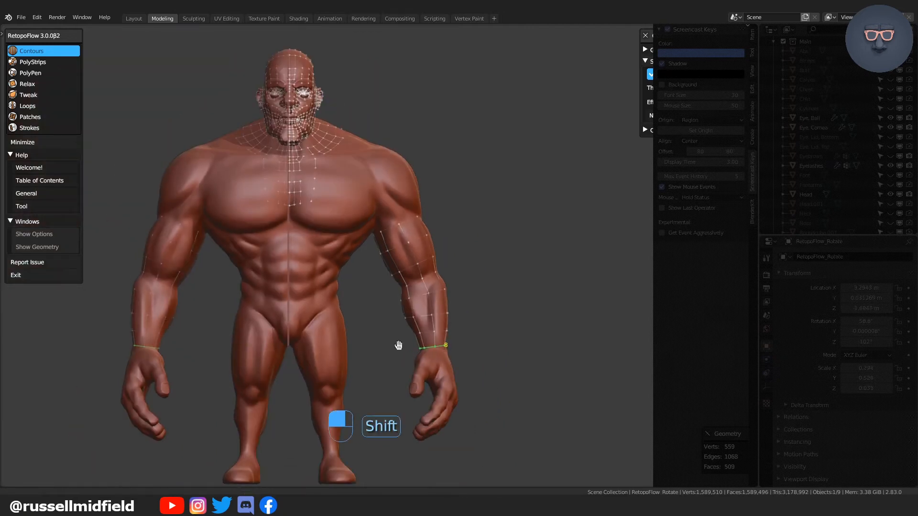
middle_click_drag(398, 346, 448, 195, "shift")
scroll(448, 195, "up", 5)
left_click_drag(344, 344, 409, 340, "ctrl")
scroll(427, 342, "down", 2, "shift")
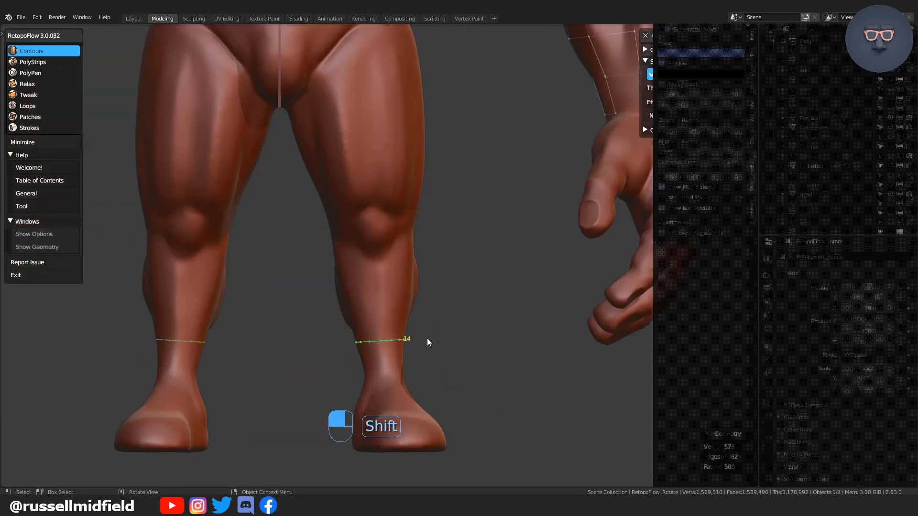
scroll(427, 341, "down", 2, "shift")
left_click_drag(385, 357, 440, 359, "ctrl")
left_click_drag(349, 376, 442, 373, "ctrl")
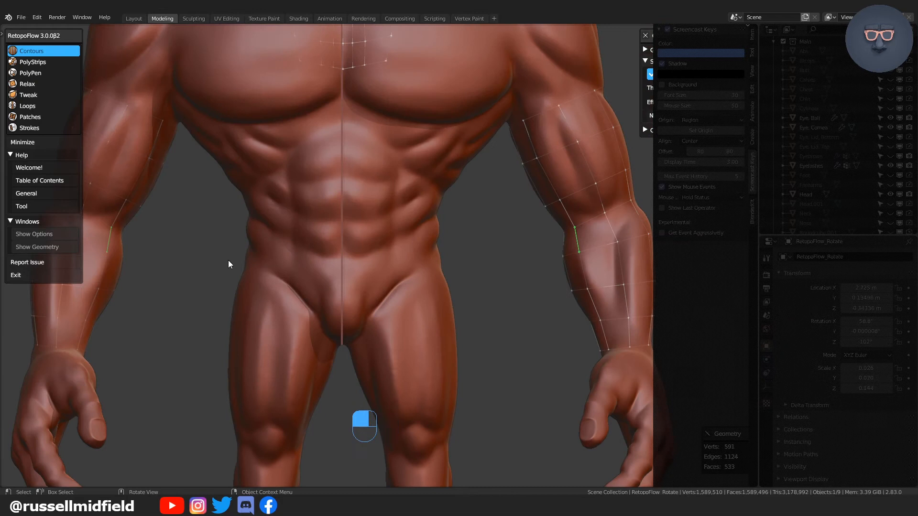
Wrap the waist in 16-segment Contours rings from the upper hips to the middle of the abdomen
left_click_drag(227, 260, 479, 260, "ctrl")
mouse_move(236, 239)
left_mouse_down("ctrl")
mouse_move(466, 237)
mouse_move(287, 233)
left_mouse_up("ctrl")
left_click_drag(229, 224, 465, 224, "ctrl")
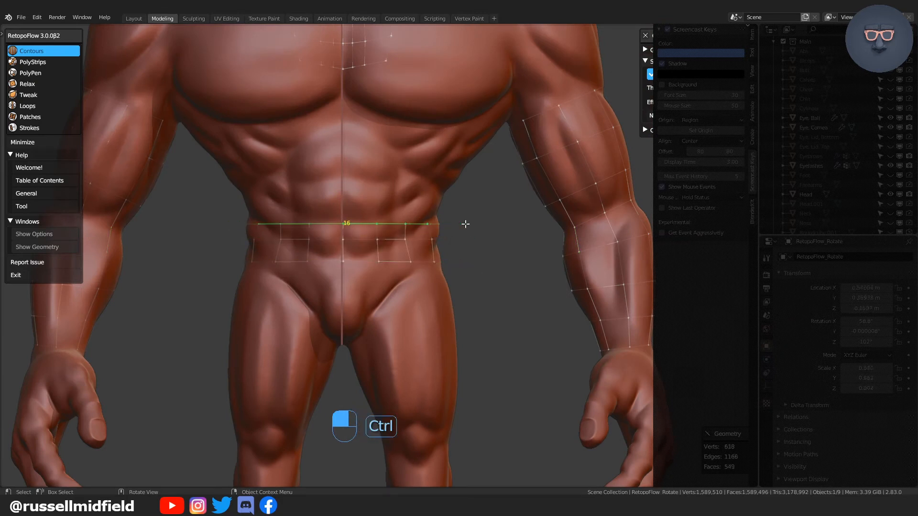
left_click_drag(220, 279, 479, 276, "ctrl")
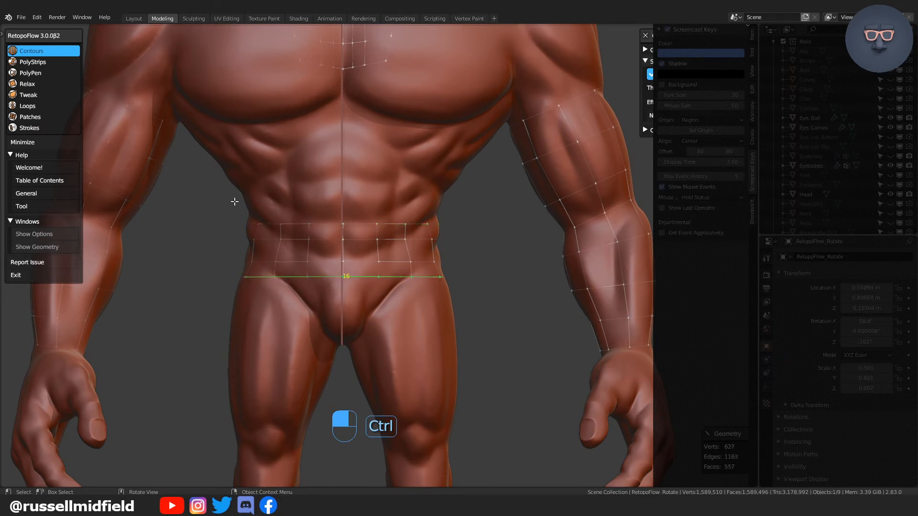
left_click_drag(234, 207, 470, 207, "ctrl")
scroll(481, 277, "down", 3)
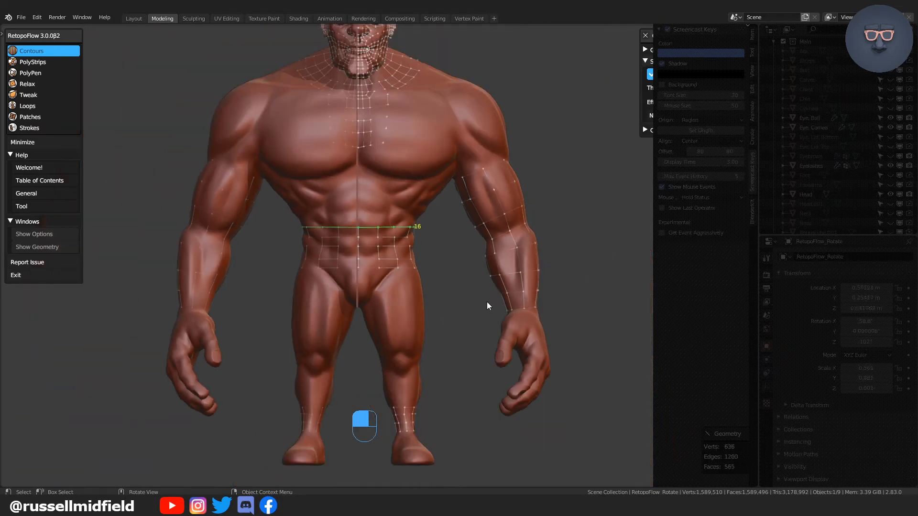
Wrap the left thumb in 8-segment Contours rings from its base towards the tip
mouse_move(487, 302)
middle_mouse_down()
mouse_move(433, 265)
mouse_move(411, 277)
mouse_move(363, 213)
middle_mouse_up()
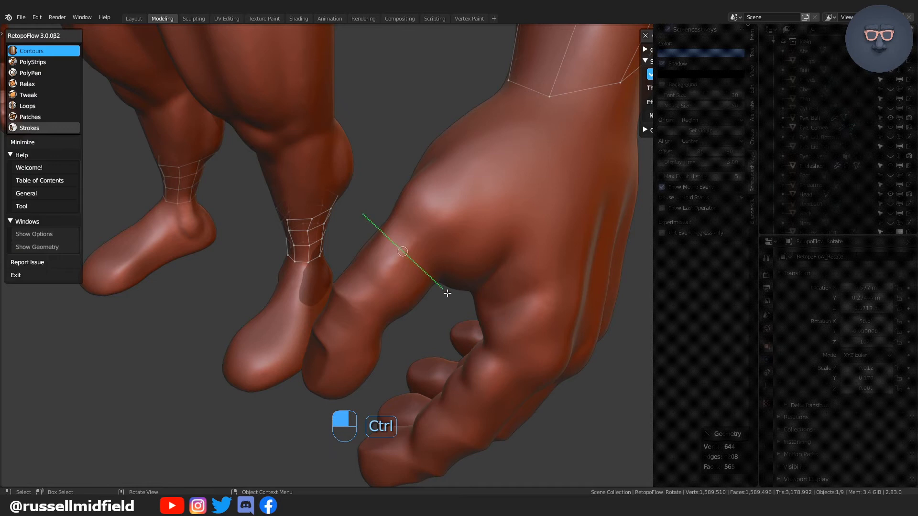
left_click_drag(447, 293, 448, 297, "ctrl")
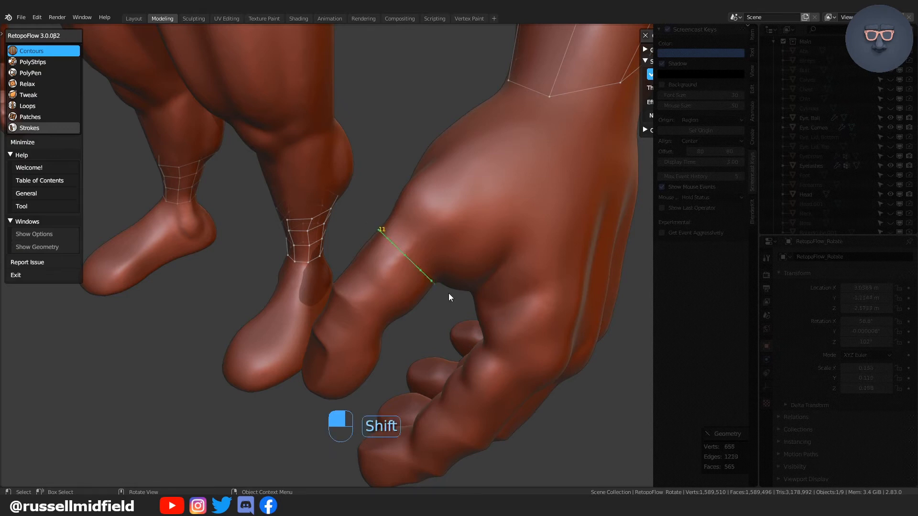
scroll(449, 294, "down", 3, "shift")
middle_click_drag(449, 293, 459, 291)
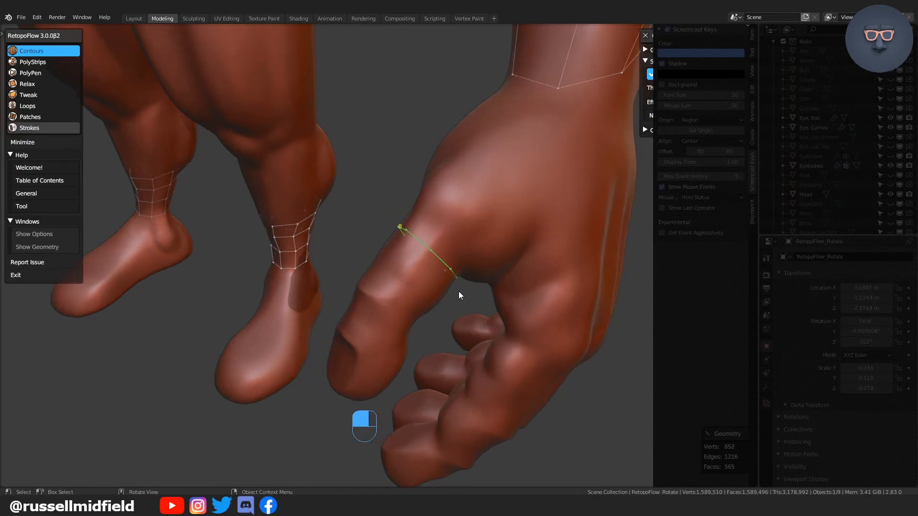
mouse_move(360, 246)
left_mouse_down("ctrl")
mouse_move(445, 311)
mouse_move(424, 324)
left_mouse_up("ctrl")
middle_click_drag(424, 324, 413, 290)
left_click_drag(369, 261, 449, 293, "ctrl")
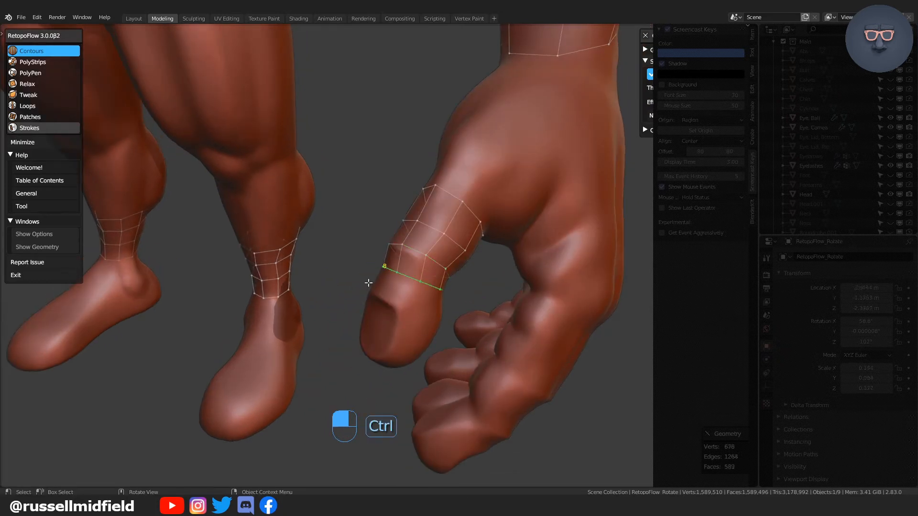
mouse_move(368, 283)
left_mouse_down("ctrl")
mouse_move(442, 314)
mouse_move(443, 341)
left_mouse_up("ctrl")
middle_click_drag(449, 320, 439, 300)
left_click_drag(421, 280, 501, 287, "ctrl")
middle_click_drag(500, 291, 429, 300)
key("KP_3")
key("KP_3")
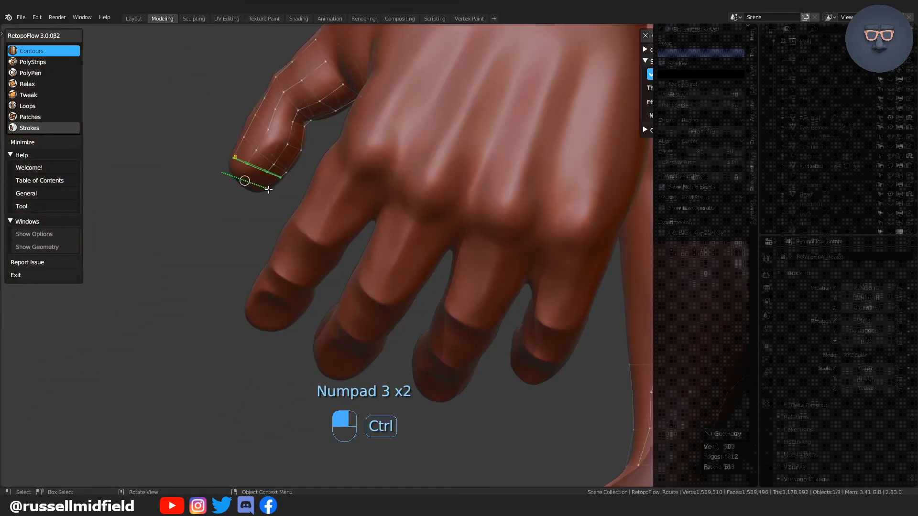
Complete the thumb tip contour and wrap the index finger in 8-segment Contours rings down to its tip
left_click_drag(268, 190, 373, 226, "ctrl")
key("shift")
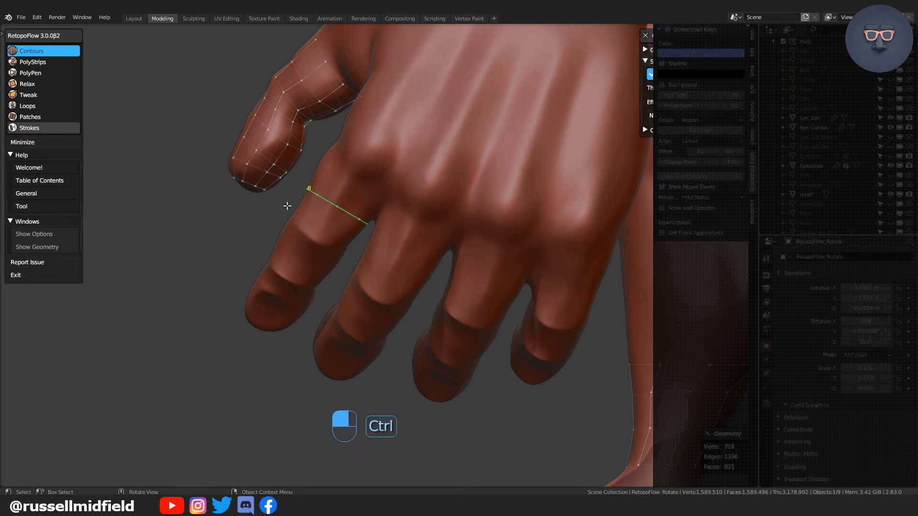
left_click_drag(287, 207, 358, 245, "ctrl")
mouse_move(286, 225)
left_mouse_down("ctrl")
mouse_move(341, 263)
mouse_move(337, 275)
left_mouse_up("ctrl")
middle_click_drag(337, 275, 348, 260)
left_click_drag(249, 175, 348, 241, "ctrl")
left_click_drag(222, 212, 325, 269, "ctrl")
middle_click_drag(326, 269, 338, 254)
left_click_drag(246, 213, 341, 268, "ctrl")
left_click_drag(232, 232, 316, 282, "ctrl")
Wrap the middle finger in 8-segment Contours rings from the knuckle to the fingertip
mouse_move(370, 221)
left_mouse_down("ctrl")
mouse_move(446, 262)
mouse_move(448, 252)
left_mouse_up("ctrl")
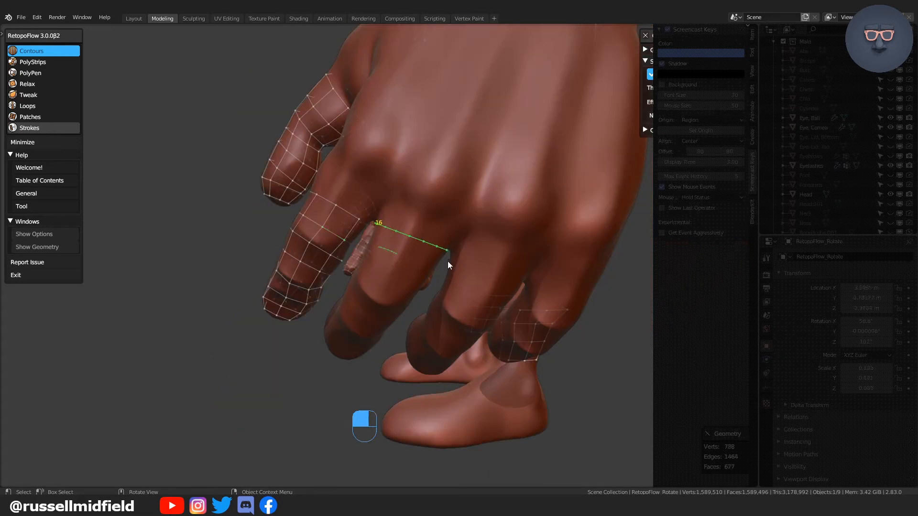
key("shift")
mouse_move(369, 245)
left_mouse_down("ctrl")
mouse_move(429, 278)
mouse_move(412, 297)
left_mouse_up("ctrl")
mouse_move(411, 297)
middle_mouse_down()
mouse_move(420, 283)
mouse_move(379, 216)
middle_mouse_up()
left_click_drag(428, 265, 413, 277, "ctrl")
left_click_drag(338, 278, 402, 319, "ctrl")
left_click_drag(339, 302, 376, 323, "ctrl")
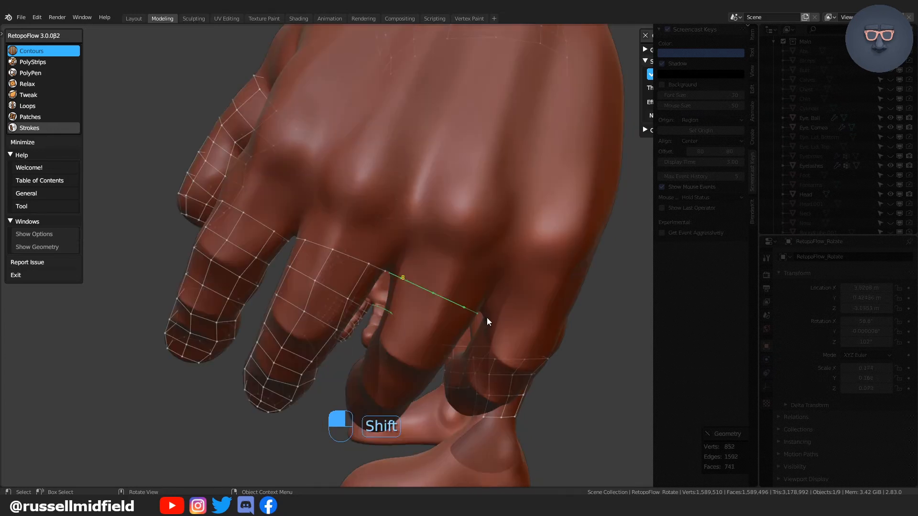
Wrap the ring finger in 8-segment Contours rings from its base to the fingertip
middle_click_drag(487, 317, 475, 293)
mouse_move(373, 273)
left_mouse_down("ctrl")
mouse_move(454, 307)
mouse_move(449, 338)
left_mouse_up("ctrl")
middle_click_drag(375, 329, 376, 286)
left_click_drag(373, 243, 453, 293, "ctrl")
left_click_drag(354, 261, 439, 313, "ctrl")
left_click_drag(350, 290, 432, 339, "ctrl")
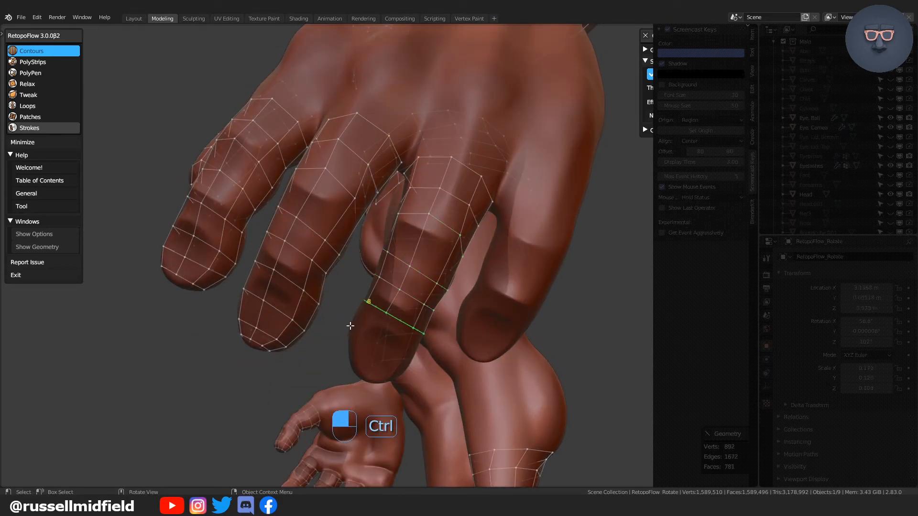
left_click_drag(350, 326, 359, 350, "ctrl")
left_click_drag(394, 378, 404, 380, "ctrl")
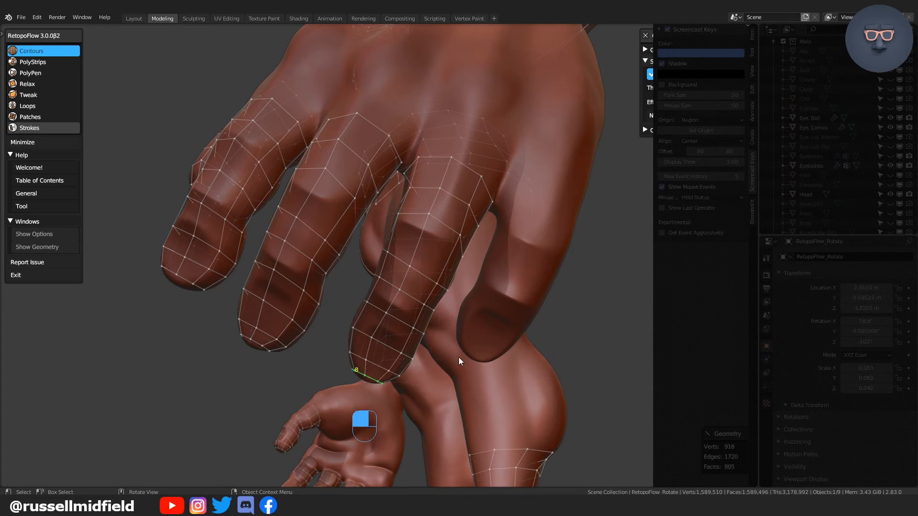
Wrap the little finger in Contours rings down to its tip, setting the first ring to 8 segments
middle_click_drag(458, 357, 429, 345)
scroll(430, 345, "down", 6, "shift")
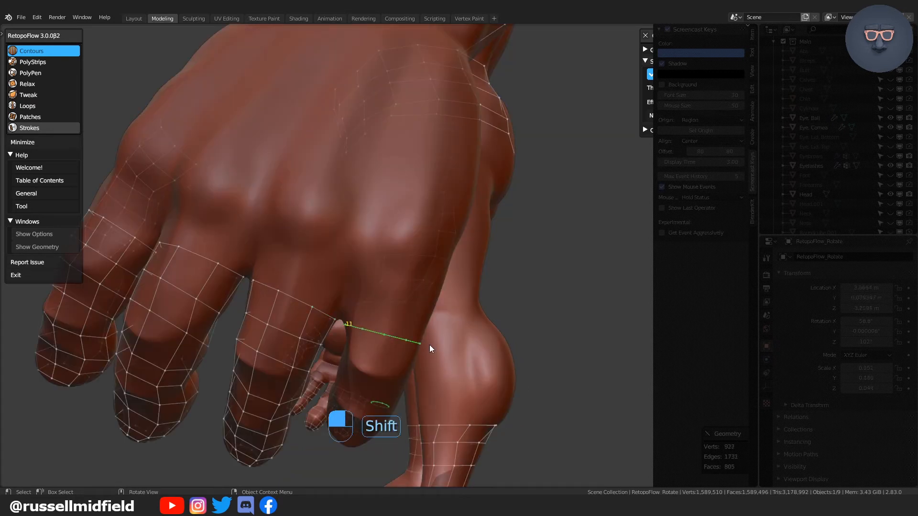
scroll(428, 344, "down", 1, "shift")
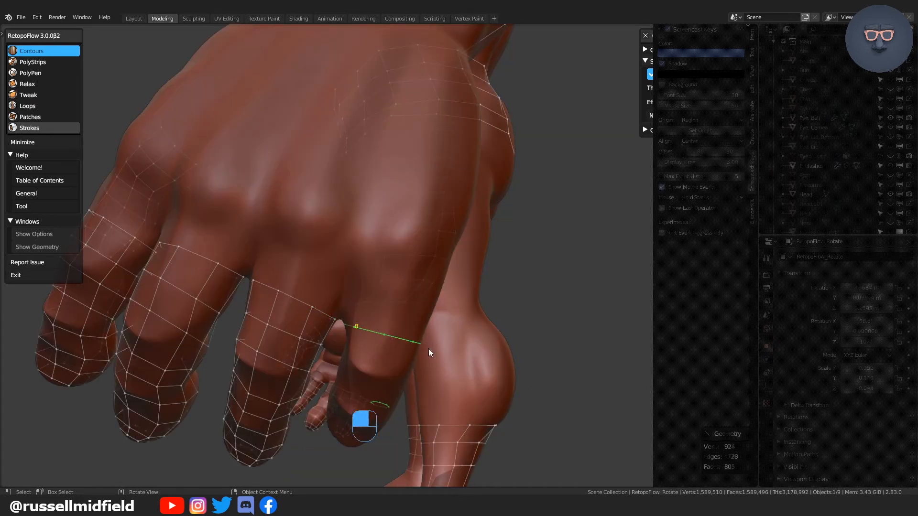
middle_click_drag(426, 371, 351, 297)
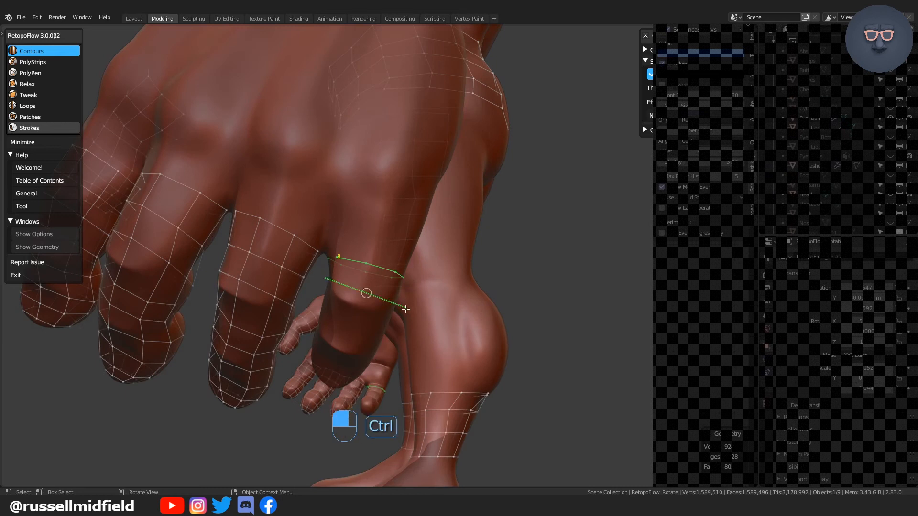
left_click_drag(406, 309, 407, 309, "ctrl")
middle_click_drag(406, 309, 400, 277)
mouse_move(325, 240)
left_mouse_down("ctrl")
mouse_move(415, 271)
mouse_move(398, 292)
left_mouse_up("ctrl")
mouse_move(397, 292)
middle_mouse_down()
mouse_move(420, 291)
mouse_move(365, 259)
middle_mouse_up()
mouse_move(410, 307)
left_mouse_down("ctrl")
mouse_move(430, 322)
mouse_move(392, 342)
left_mouse_up("ctrl")
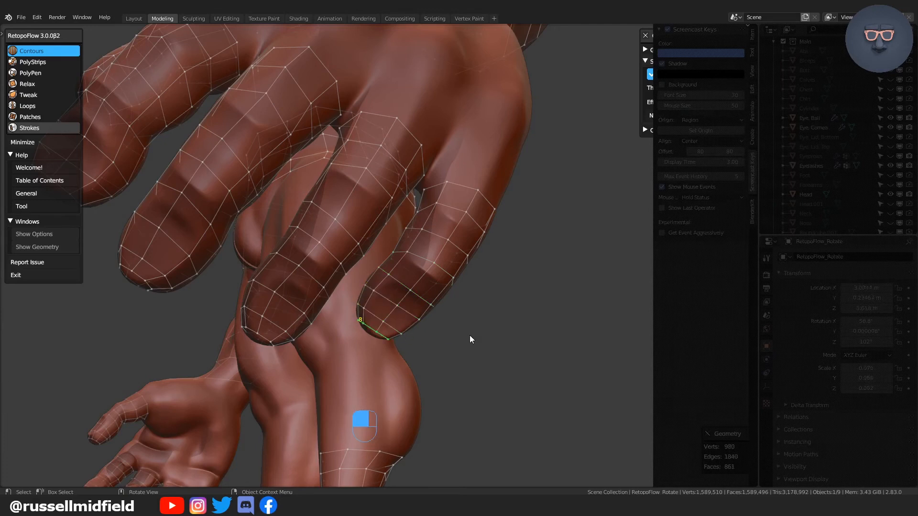
mouse_move(469, 340)
middle_mouse_down()
mouse_move(431, 364)
mouse_move(467, 340)
mouse_move(464, 314)
middle_mouse_up()
scroll(459, 316, "down", 2)
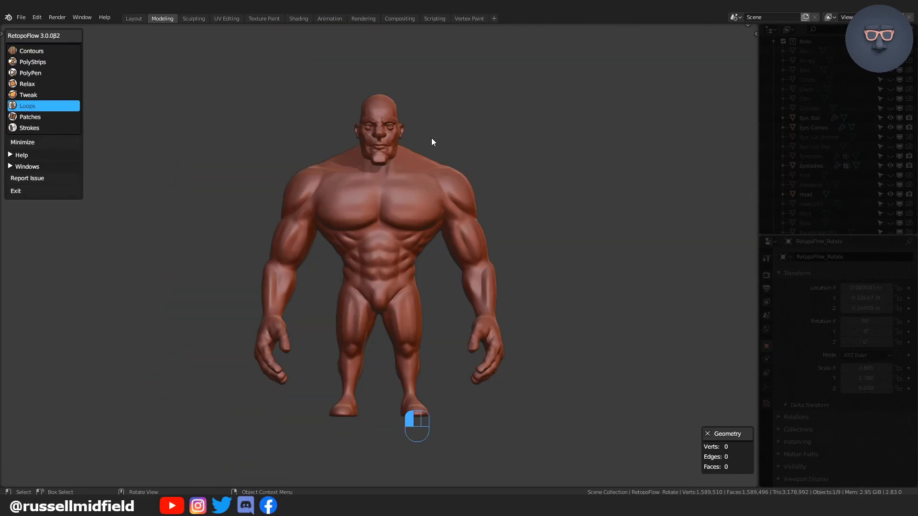
Draw a PolyPen strip of quads along the upper eyelid of the eye, from its inner corner to its outer corner
middle_click_drag(431, 138, 440, 194)
scroll(452, 139, "up", 5)
scroll(409, 215, "up", 4)
middle_click_drag(453, 139, 440, 251, "shift")
scroll(426, 225, "up", 1)
middle_click_drag(415, 186, 414, 192, "shift")
scroll(376, 161, "up", 1)
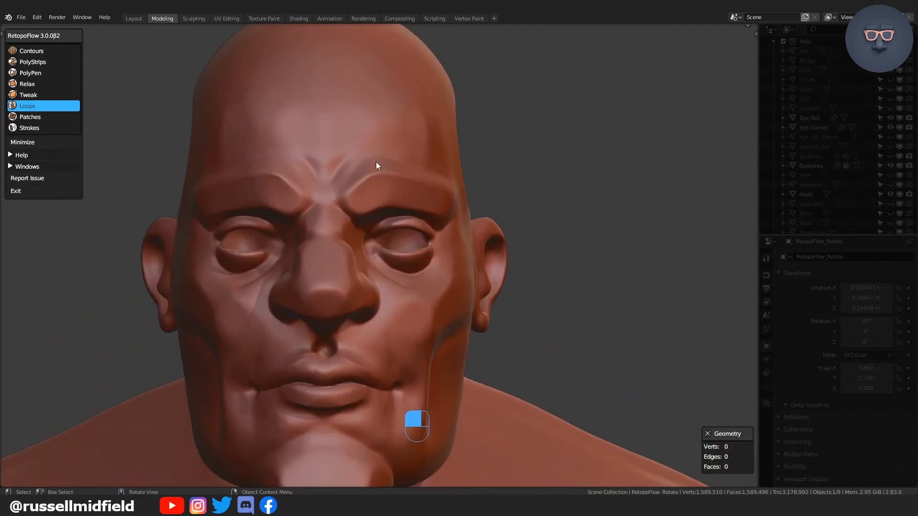
left_click(48, 72)
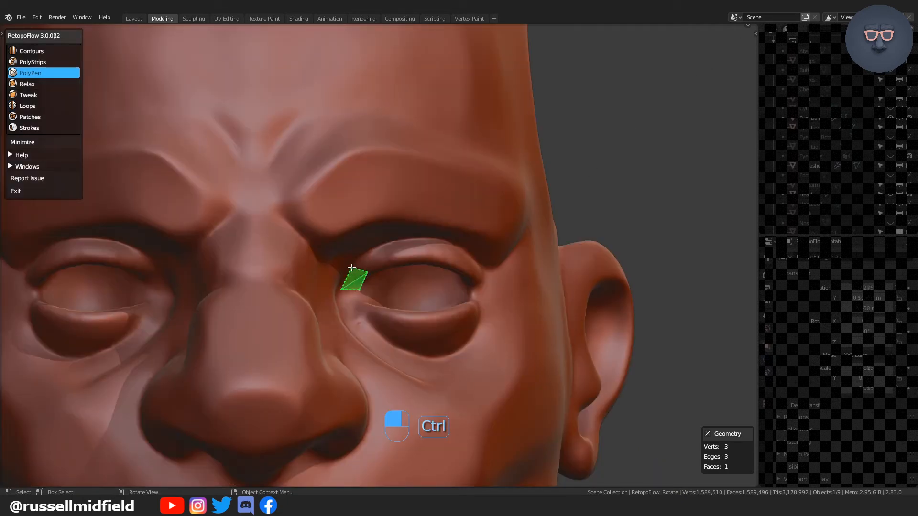
left_click(388, 246, "ctrl")
left_click(393, 241, "ctrl")
left_click(395, 262, "ctrl")
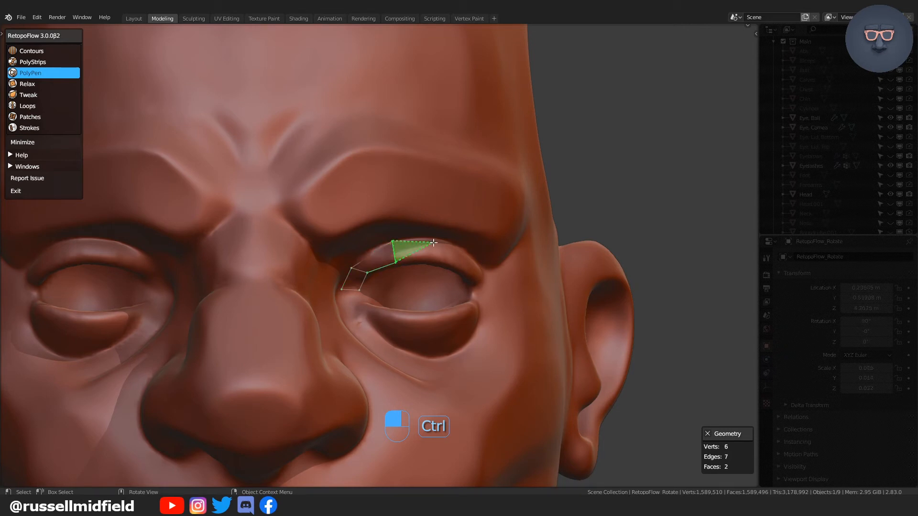
left_click(446, 242, "ctrl")
left_click(445, 264, "ctrl")
left_click(498, 283, "ctrl")
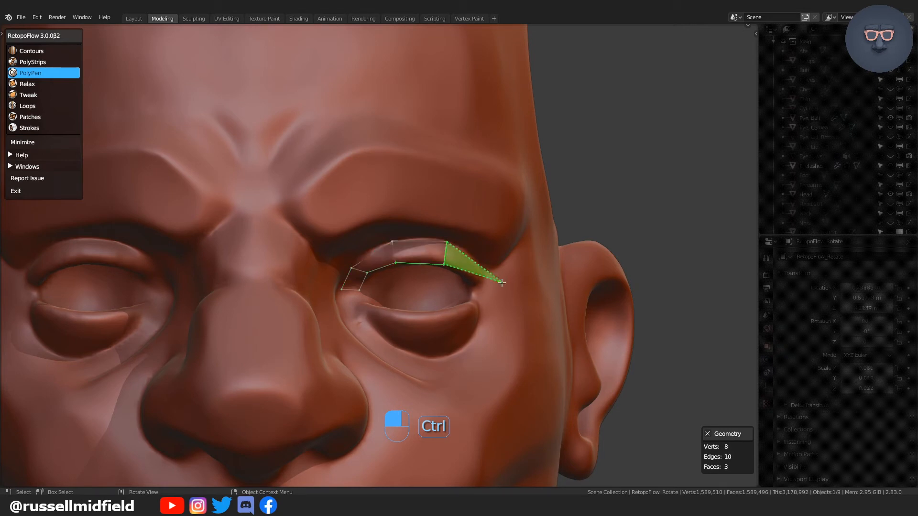
left_click(472, 285, "ctrl")
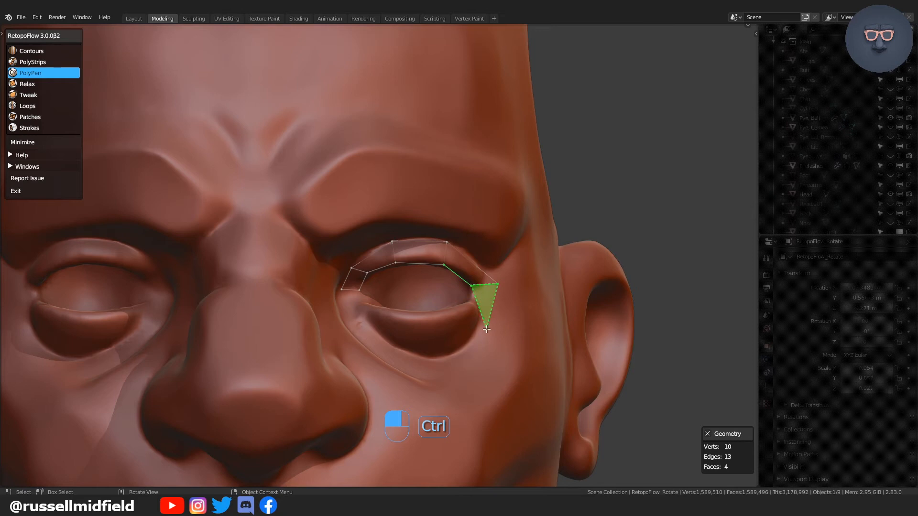
Reposition the upper eyelid strip's vertices with PolyPen and Tweak to follow the curve of the lid evenly
middle_click_drag(486, 314, 454, 231)
key("KP_1")
middle_click_drag(466, 190, 419, 213, "shift")
scroll(383, 200, "up", 2)
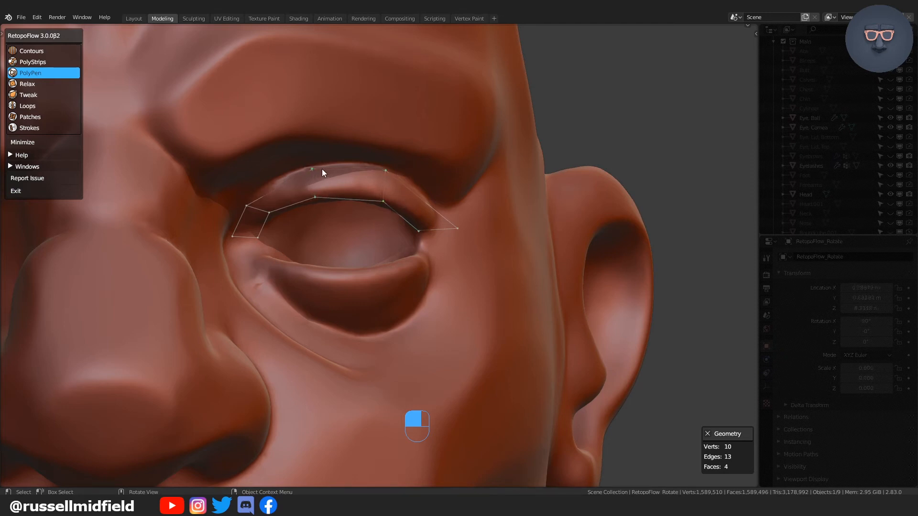
left_click_drag(251, 204, 262, 192)
left_click(39, 99)
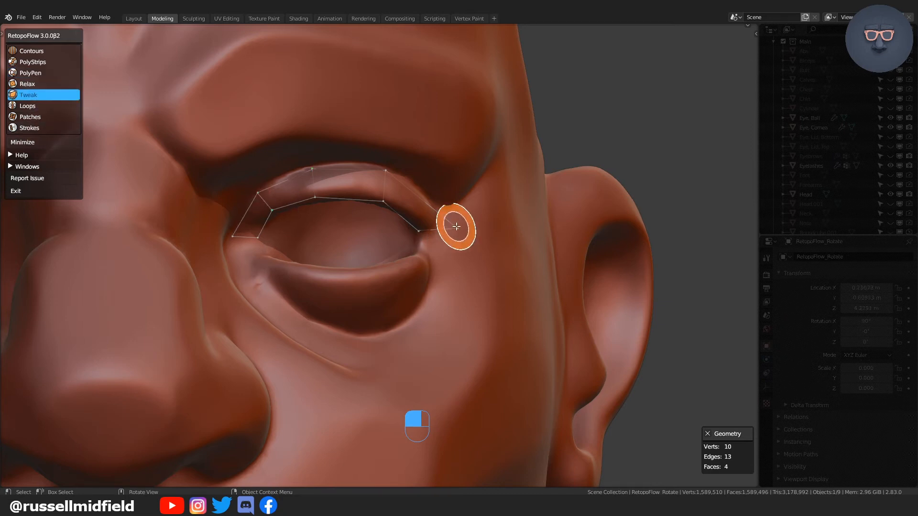
left_click_drag(457, 227, 443, 232)
mouse_move(393, 167)
left_mouse_down()
mouse_move(448, 195)
mouse_move(439, 194)
left_mouse_up()
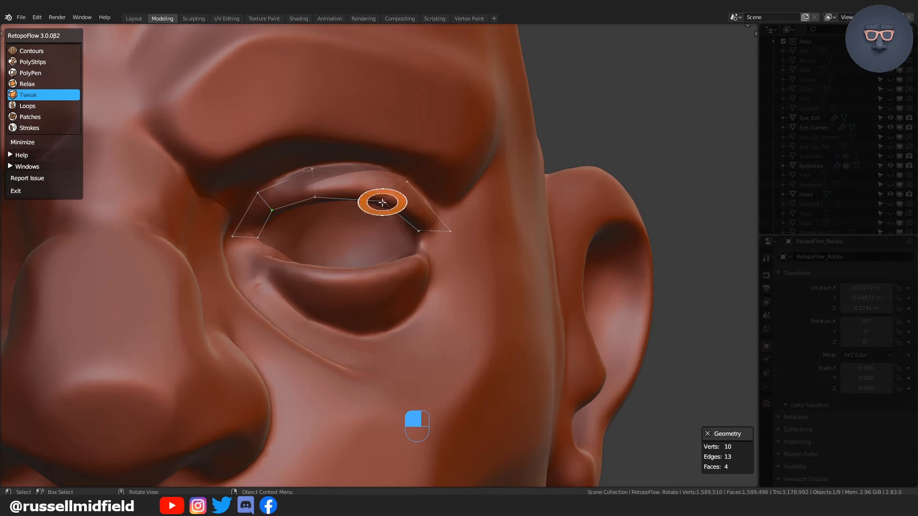
mouse_move(302, 173)
left_mouse_down()
mouse_move(340, 178)
mouse_move(330, 195)
left_mouse_up()
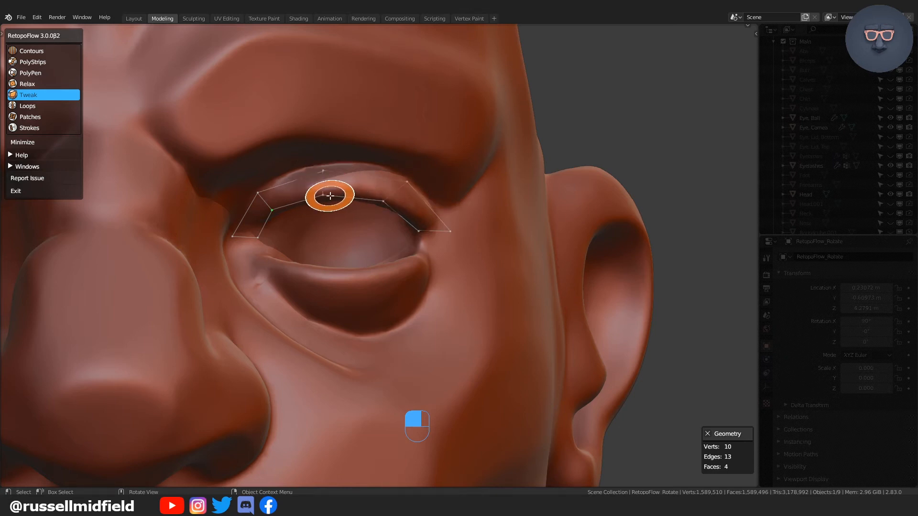
Continue the PolyPen quads from the outer eye corner along the lower lid and close the ring at the inner corner
left_click(35, 75)
left_click(450, 231)
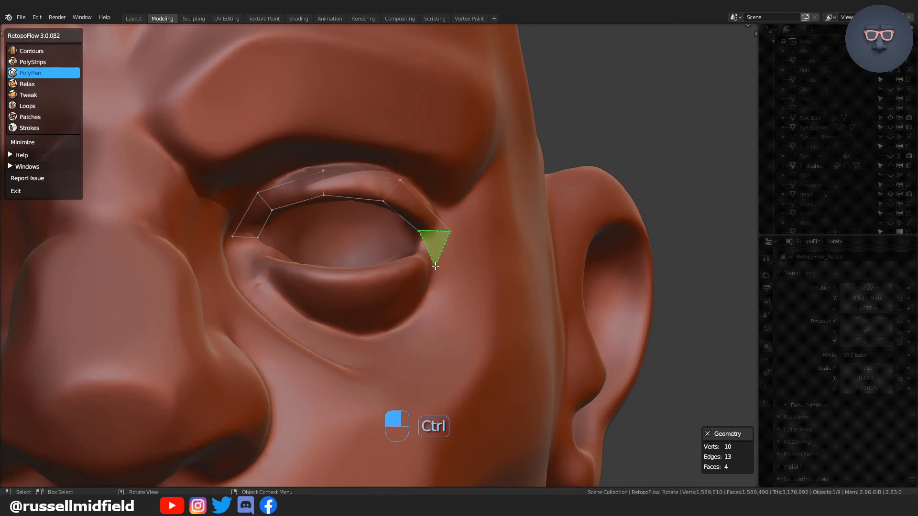
left_click(440, 283, "ctrl")
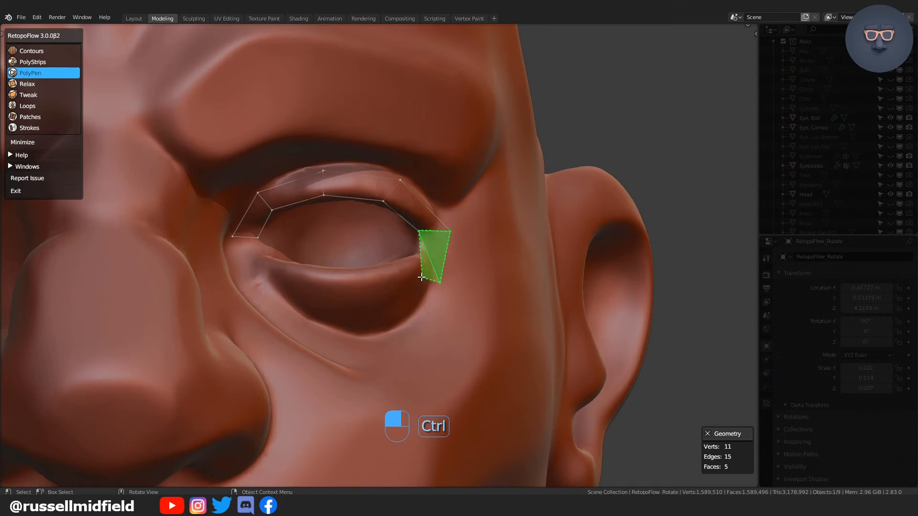
left_click(420, 277, "ctrl")
left_click(364, 283, "ctrl")
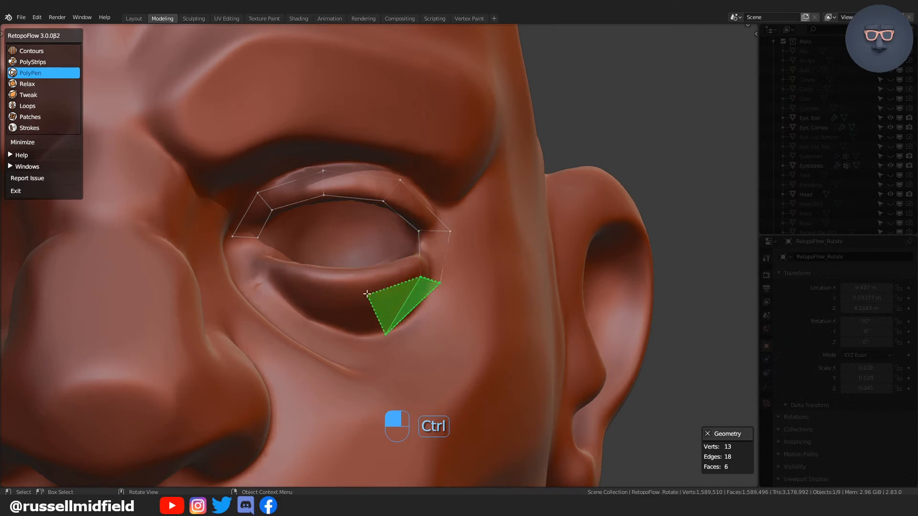
left_click(385, 334, "ctrl")
left_click(304, 275, "ctrl")
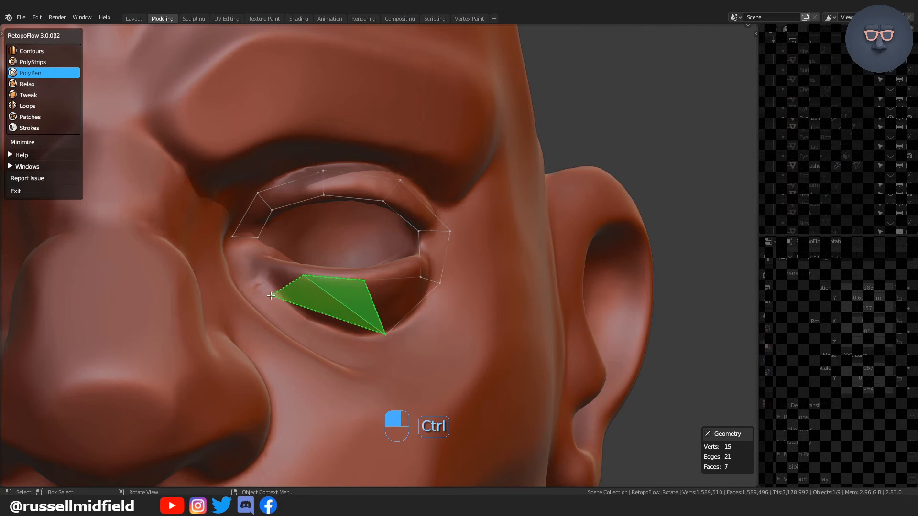
left_click(271, 293, "ctrl")
left_click(244, 239, "ctrl")
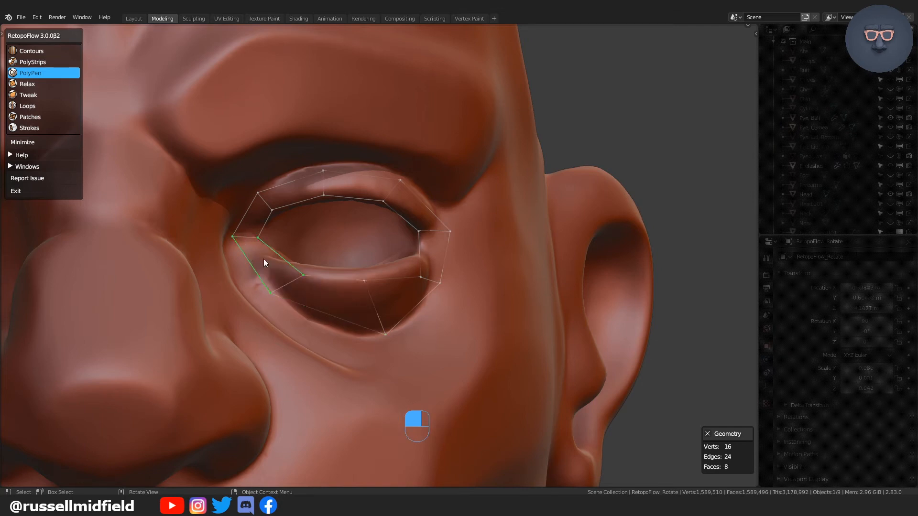
Even out the spacing of the eye ring's vertices along the lower lid, upper lid and outer corner with Tweak
left_click(45, 98)
mouse_move(303, 284)
left_mouse_down()
mouse_move(262, 266)
mouse_move(262, 296)
left_mouse_up()
left_click_drag(383, 331, 350, 328)
left_click_drag(353, 281, 339, 281)
left_click_drag(325, 180, 288, 188)
left_click_drag(432, 229, 445, 242)
left_click_drag(386, 191, 393, 169)
left_click_drag(437, 283, 448, 287)
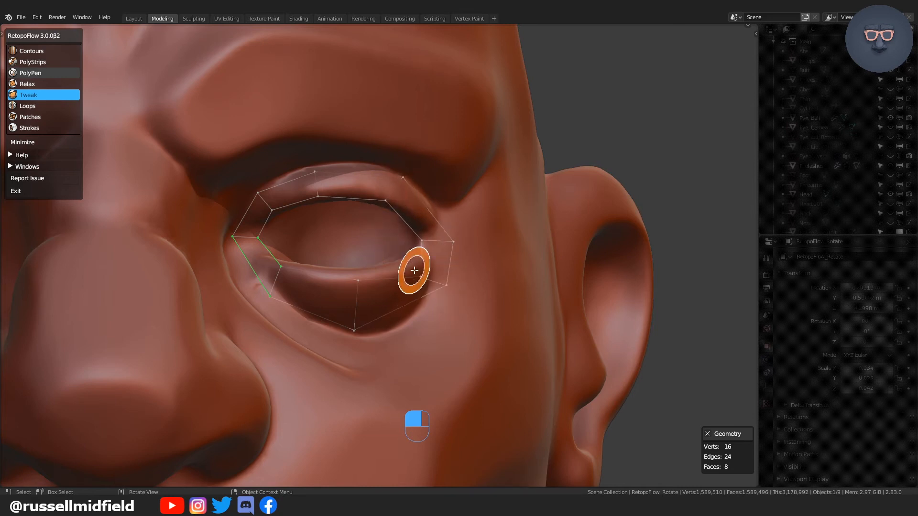
Inspect the eye ring from several angles and nudge its inner corner vertex with Tweak
mouse_move(427, 305)
middle_mouse_down()
mouse_move(410, 323)
mouse_move(404, 277)
mouse_move(426, 290)
middle_mouse_up()
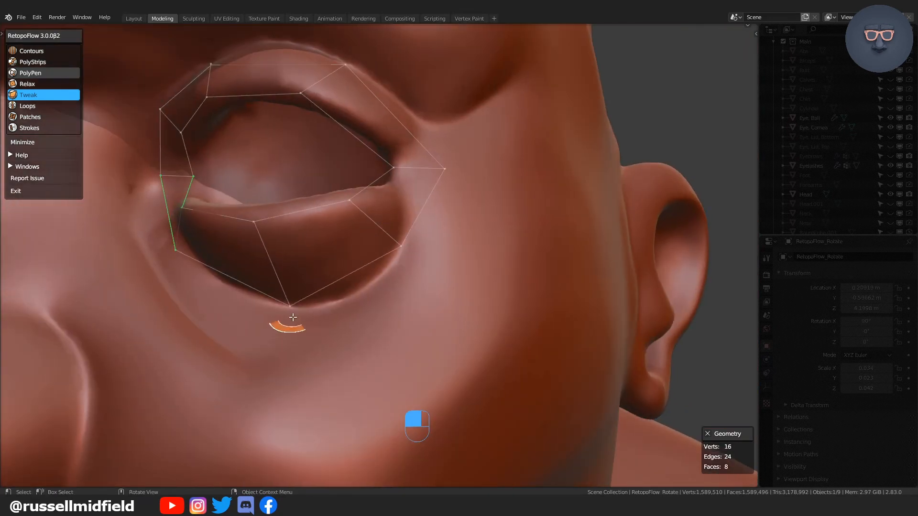
middle_click_drag(292, 317, 428, 350)
middle_click_drag(536, 167, 516, 207)
scroll(516, 207, "down", 4)
middle_click_drag(343, 212, 382, 242)
scroll(381, 242, "up", 2)
left_click_drag(345, 229, 334, 230)
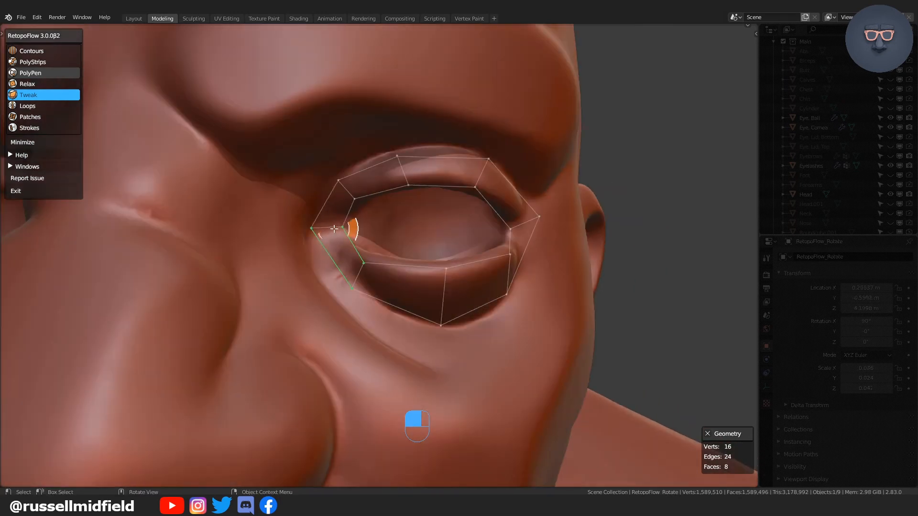
Build a second, outer ring of PolyPen quads all the way around the eye, starting and closing at the inner corner
middle_click_drag(367, 184, 373, 150)
middle_click_drag(444, 178, 406, 187)
left_click(43, 73)
middle_click_drag(316, 201, 337, 204)
left_click(296, 197)
left_click(261, 192, "ctrl")
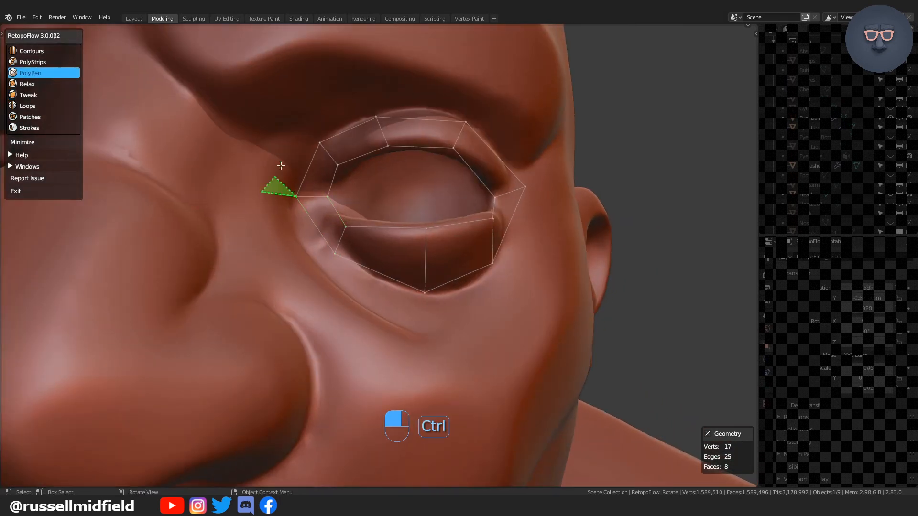
left_click(299, 128, "ctrl")
left_click(375, 89, "ctrl")
left_click(475, 101, "ctrl")
left_click(549, 189, "ctrl")
left_click(518, 277, "ctrl")
left_click(426, 312, "ctrl")
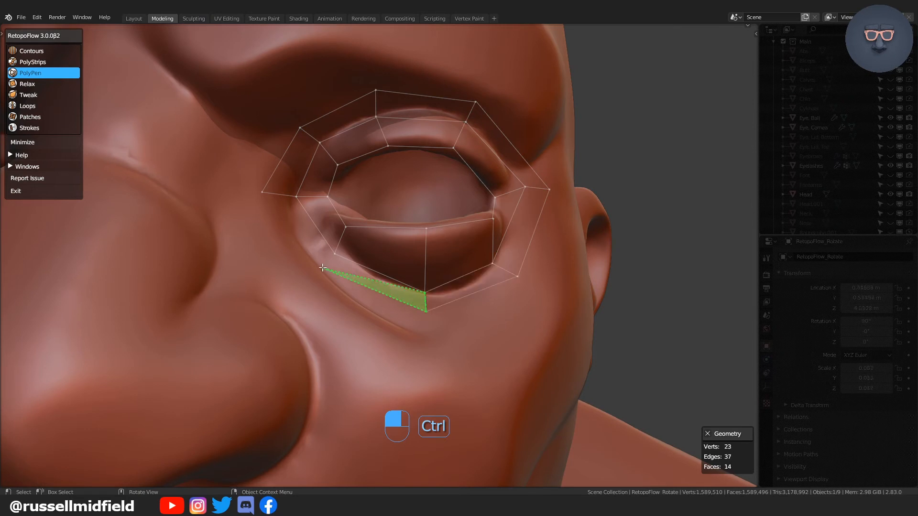
left_click(322, 268, "ctrl")
left_click(262, 192, "ctrl")
Adjust the outer eye ring's vertices near the outer corner and cheekbone with Tweak
left_click(43, 95)
middle_click_drag(334, 290, 340, 323)
left_click_drag(514, 349, 529, 360)
left_click_drag(540, 251, 547, 245)
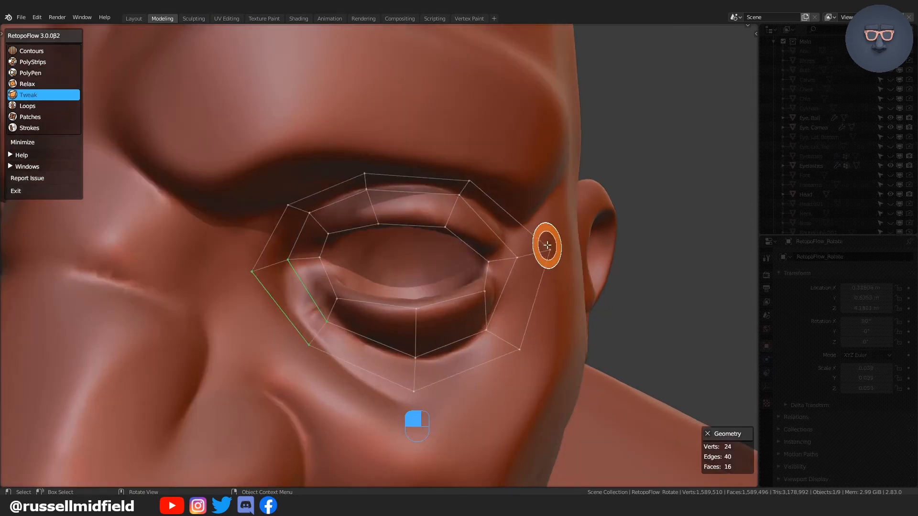
Start a PolyPen quad strip at the centre of the nose bridge and run it down beside the nose onto the cheek
middle_click_drag(344, 177, 385, 251)
key("KP_Decimal")
left_click(42, 72)
key("KP_1")
scroll(400, 339, "down", 2)
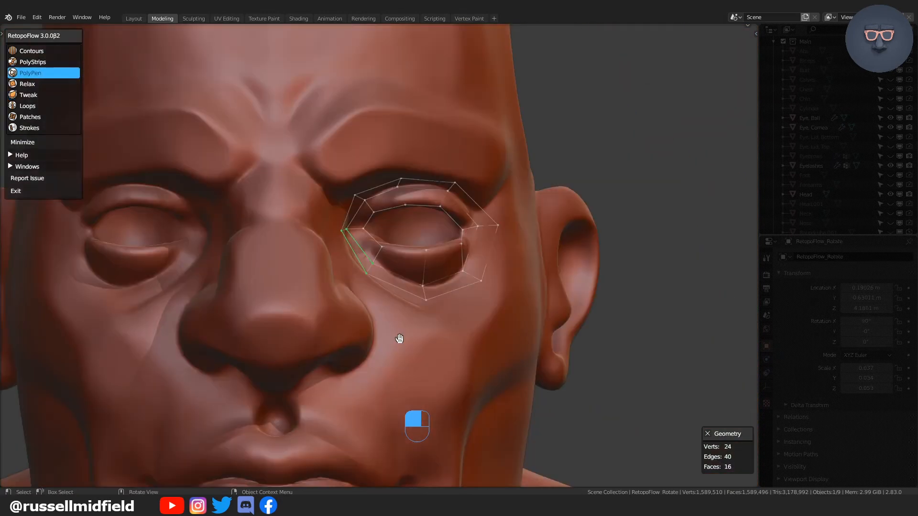
middle_click_drag(400, 339, 297, 239)
key("KP_1")
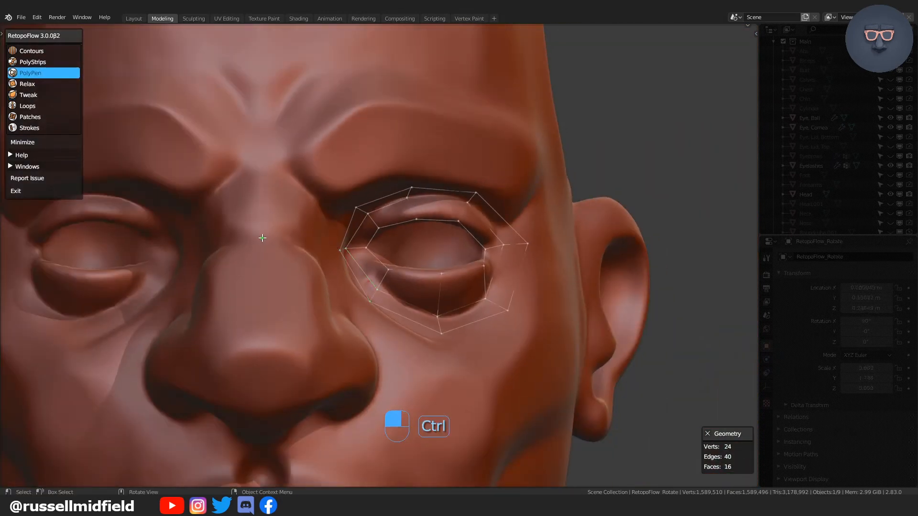
left_click(260, 205, "ctrl")
left_click(323, 239, "ctrl")
left_click(314, 256, "ctrl")
left_click(364, 306, "ctrl")
left_click(343, 315, "ctrl")
left_click(435, 349, "ctrl")
left_click(390, 367, "ctrl")
Extend the PolyPen strip down the cheek, past the mouth corner, to the side of the chin
middle_click_drag(412, 455, 351, 268, "shift")
left_click(351, 283, "ctrl")
left_click(387, 275, "ctrl")
left_click(361, 375, "ctrl")
left_click(393, 374, "ctrl")
middle_click_drag(394, 375, 392, 245, "shift")
left_click(335, 338, "ctrl")
left_click(375, 359, "ctrl")
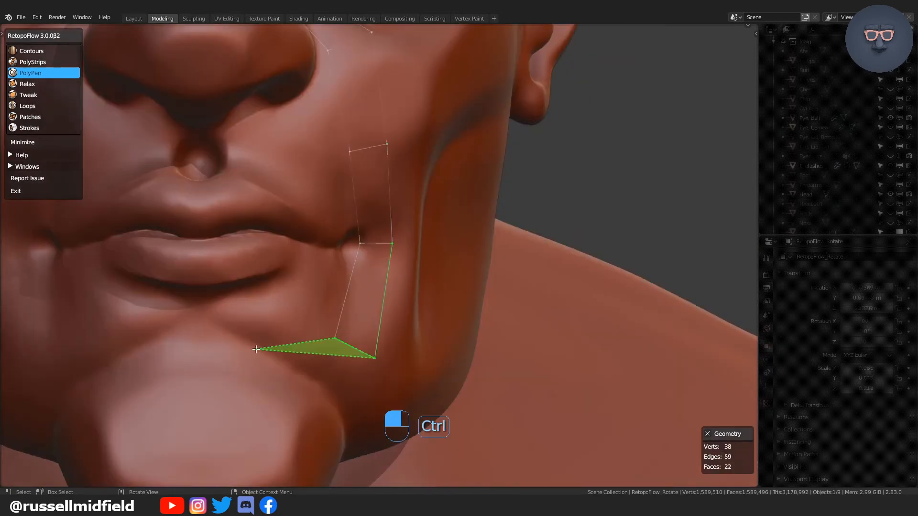
Carry the PolyPen strip across the top of the chin to the face's centre line
left_click(257, 350, "ctrl")
left_click(263, 385, "ctrl")
left_click(197, 350, "ctrl")
left_click(197, 385, "ctrl")
scroll(334, 305, "down", 3)
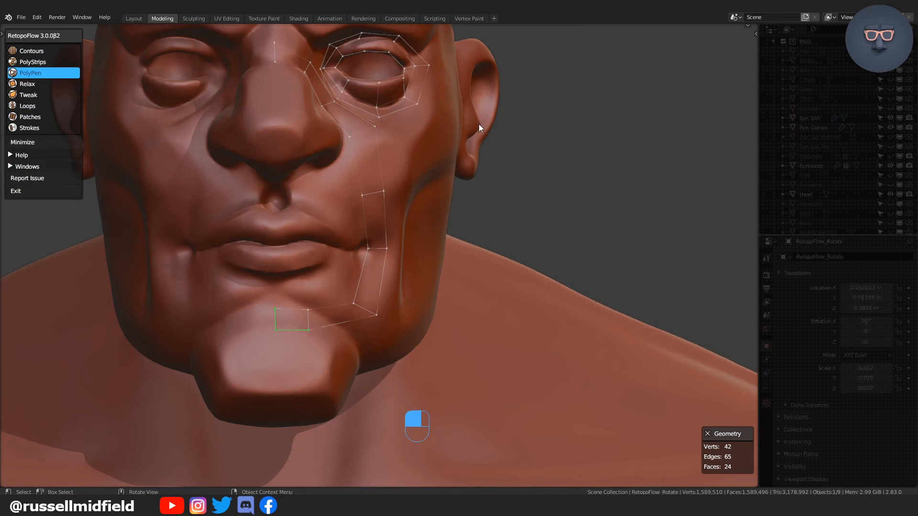
Try to merge the nose-side vertices of the strip into the outer eye ring
middle_click_drag(479, 128, 490, 246, "shift")
scroll(489, 246, "up", 2)
middle_click_drag(313, 148, 277, 155)
key("5")
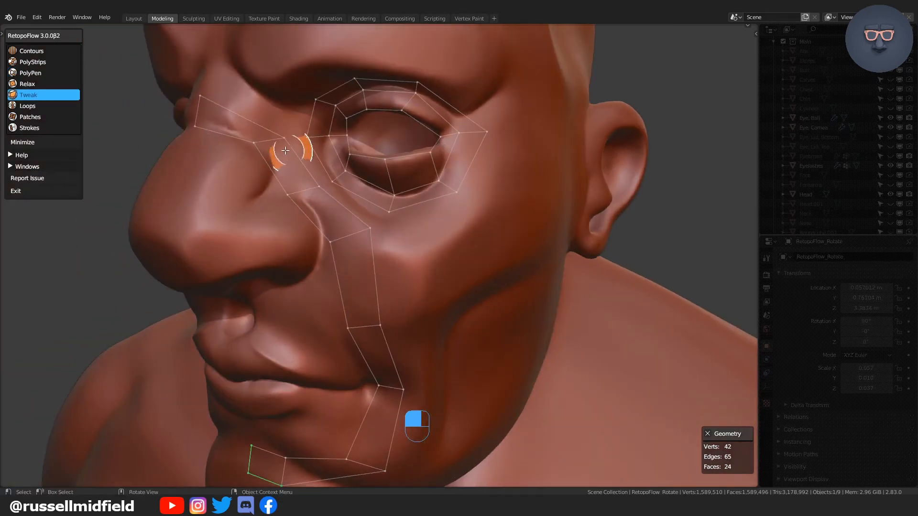
left_click_drag(285, 151, 307, 135)
left_click(46, 73)
left_click_drag(319, 186, 333, 181)
middle_click_drag(342, 180, 384, 173)
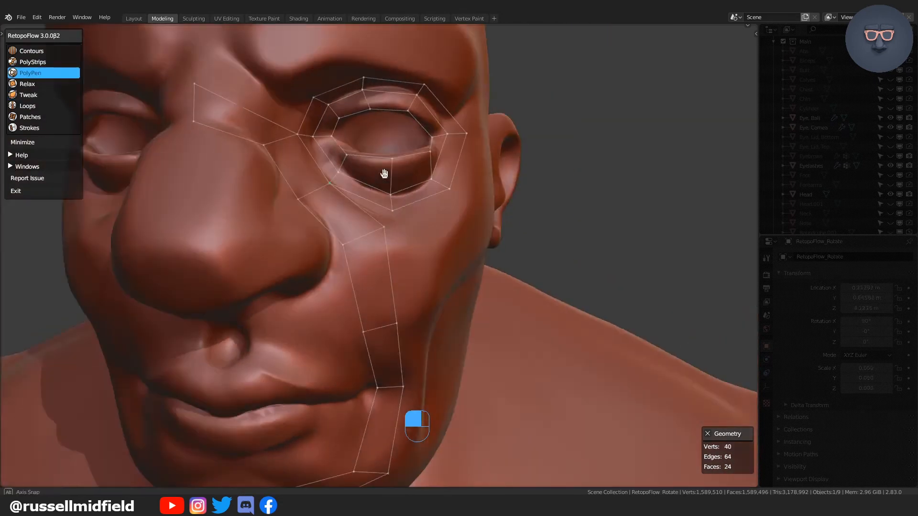
Undo the last two vertex moves and pull the strip's upper cheek vertex onto the bottom of the outer eye ring
key("KP_1")
middle_click_drag(406, 222, 293, 184)
key("ctrl+z")
key("ctrl+z")
left_click_drag(378, 225, 392, 211)
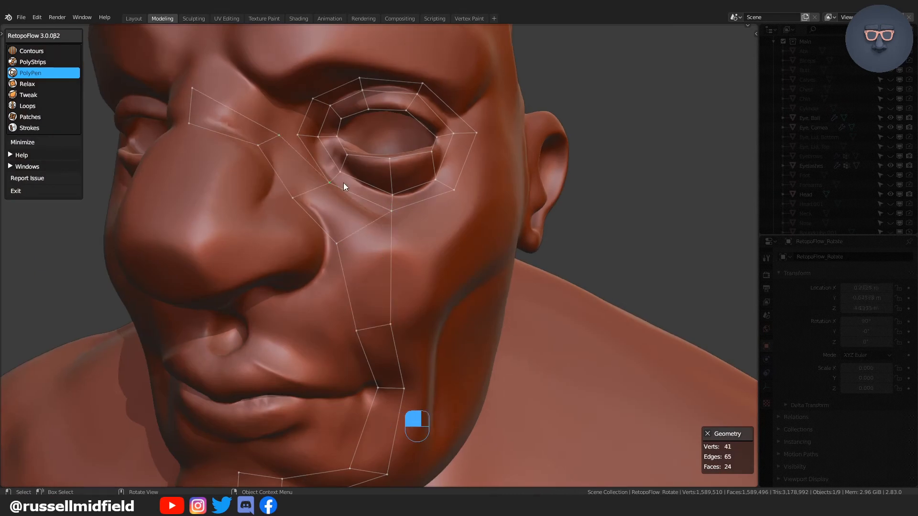
Build a PolyPen ring of quads around the lips from the upper lip to the lower lip's centre, joining the cheek strip
key("KP_1")
middle_click_drag(362, 190, 360, 152, "shift")
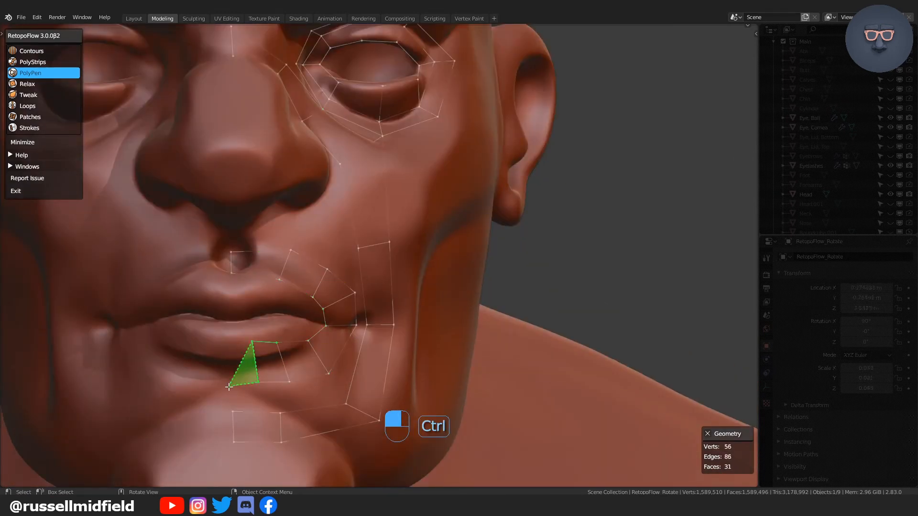
middle_click_drag(271, 344, 281, 302)
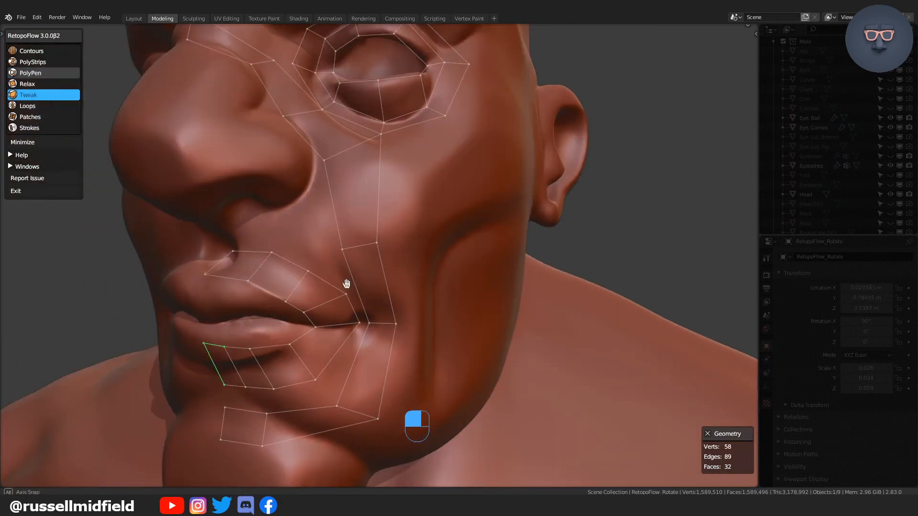
Display the X symmetry as edges and adjust the vertices at the centre of the upper lip with Tweak
middle_click_drag(347, 284, 311, 239)
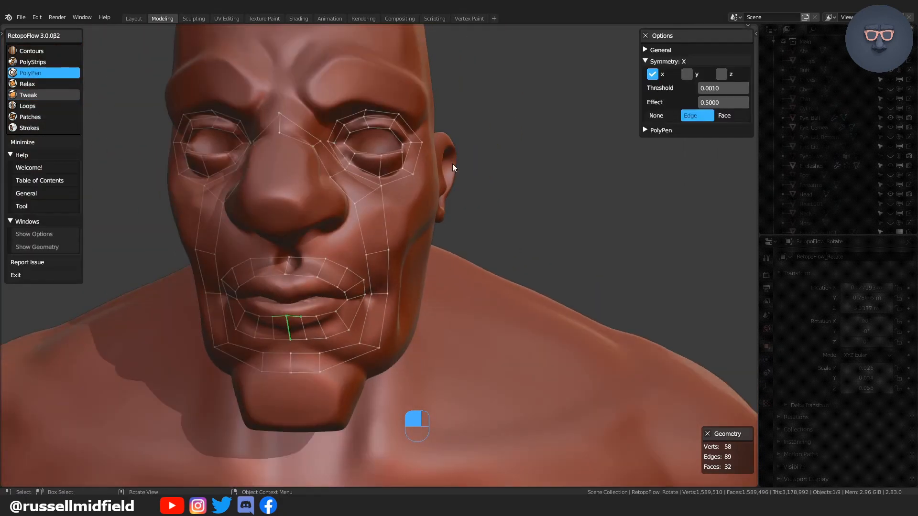
key("KP_1")
scroll(428, 214, "up", 6)
left_click(42, 94)
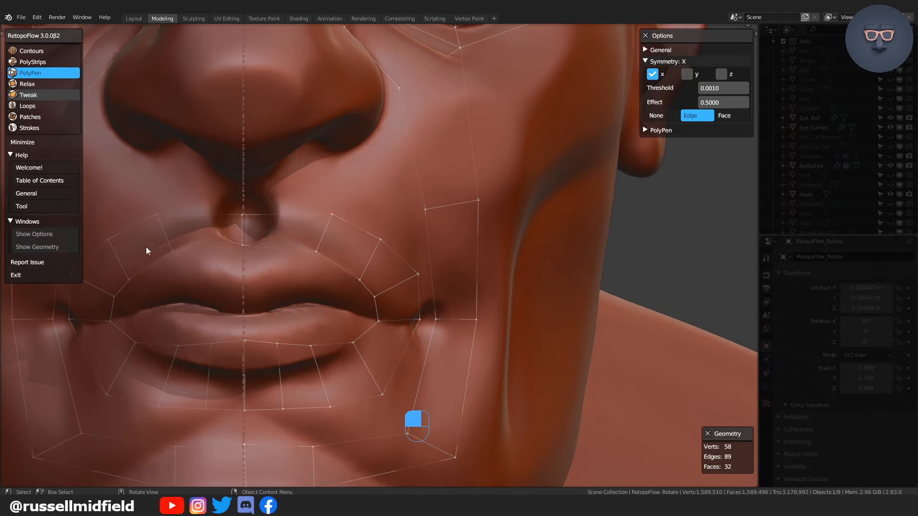
scroll(246, 399, "down", 3)
middle_click_drag(254, 410, 320, 284, "shift")
scroll(319, 284, "up", 4)
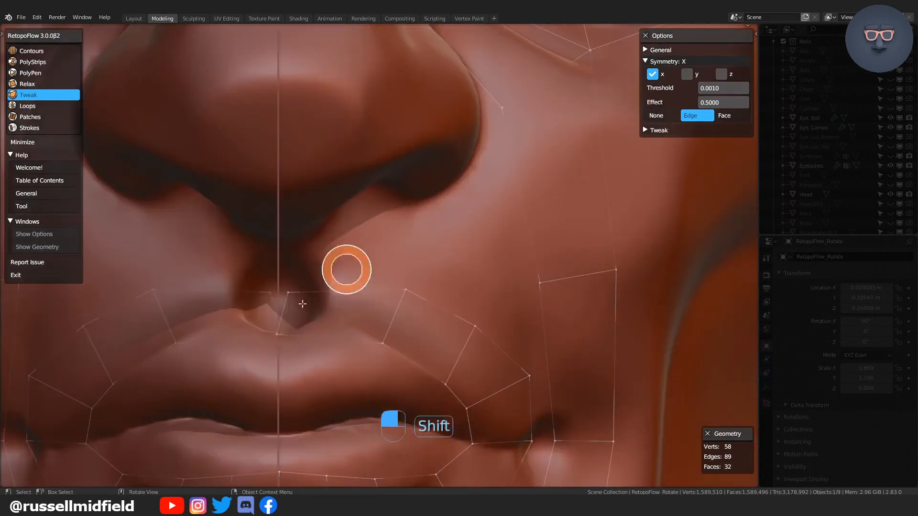
Adjust the vertices of the nose bridge strip with Tweak from a three-quarter view
scroll(254, 333, "down", 2)
middle_click_drag(337, 189, 336, 462, "shift")
scroll(278, 229, "up", 3)
middle_click_drag(232, 274, 191, 277)
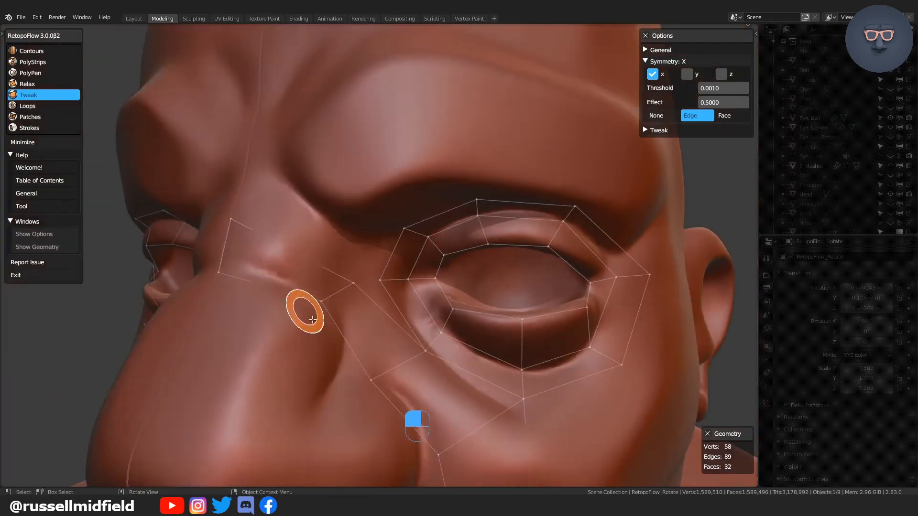
Insert an edge loop into the chin strip with Loops and reposition the lip ring's vertices with Tweak
scroll(303, 312, "down", 3)
middle_click_drag(303, 312, 313, 196, "shift")
key("KP_1")
left_click(50, 95)
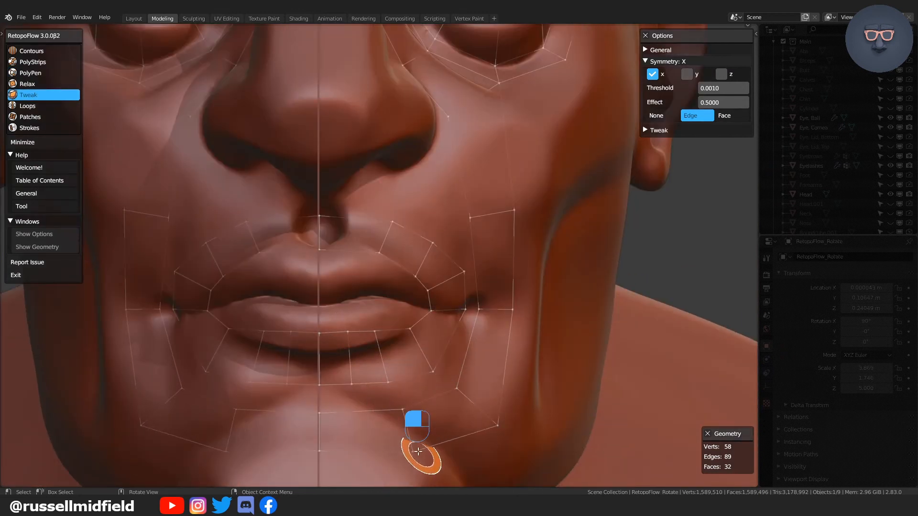
key("6")
left_click(54, 97)
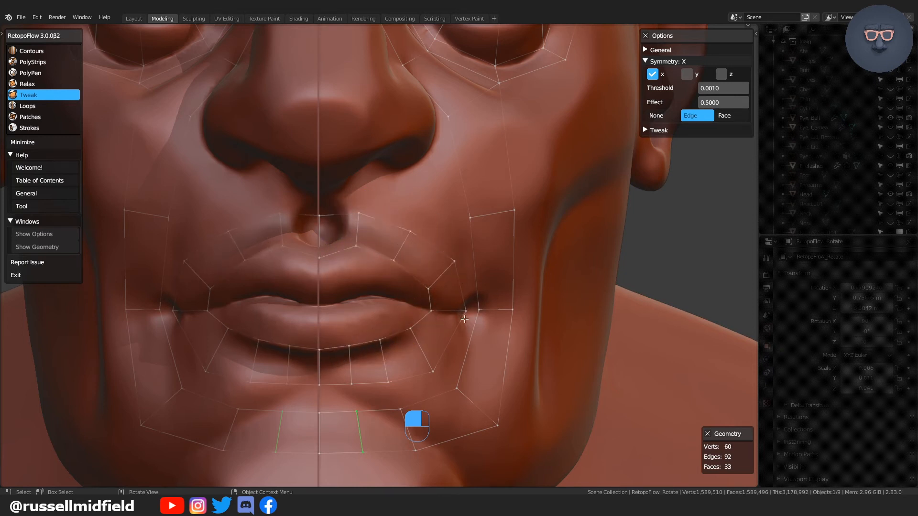
Lower the top vertices of the cheek strips beside the mouth with Tweak
middle_click_drag(458, 372, 364, 317)
middle_click_drag(372, 385, 448, 228)
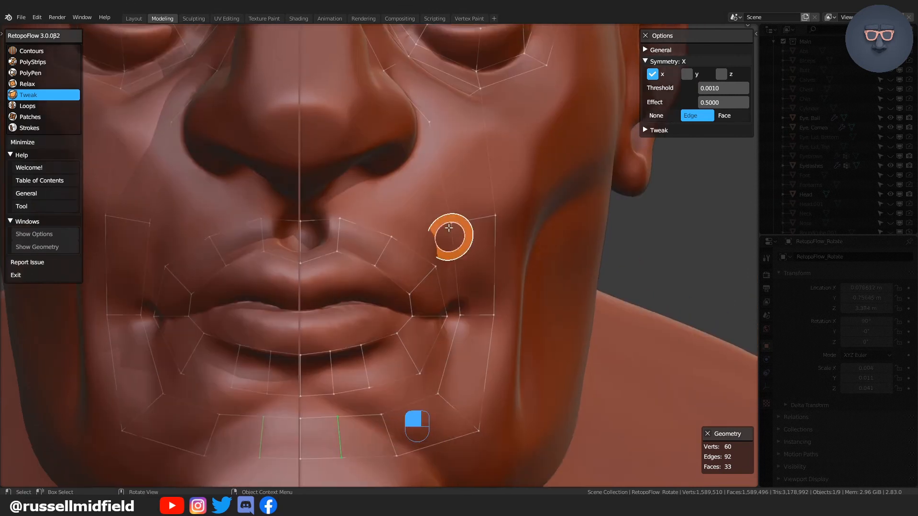
left_click(47, 107)
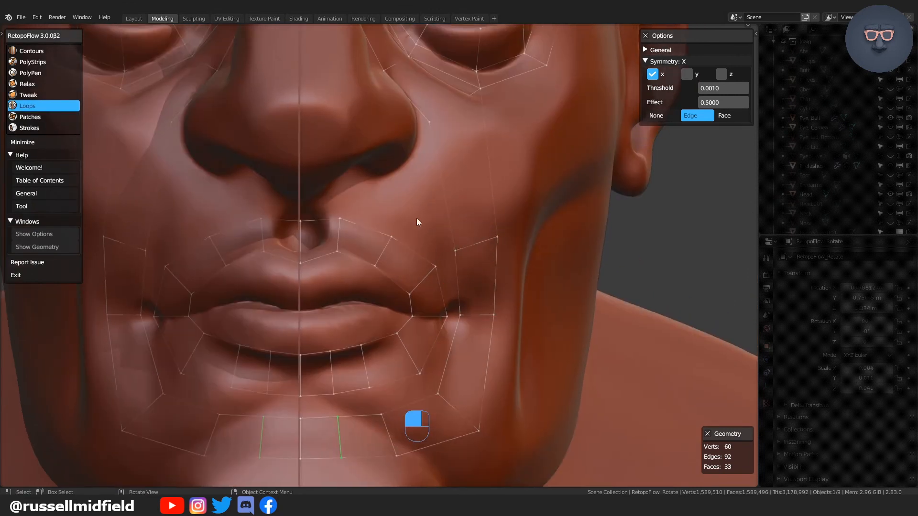
Build a PolyPen ring of quads around the ear, from its rear under the lobe and up its front
middle_click_drag(501, 343, 26, 399)
left_click(274, 261, "ctrl")
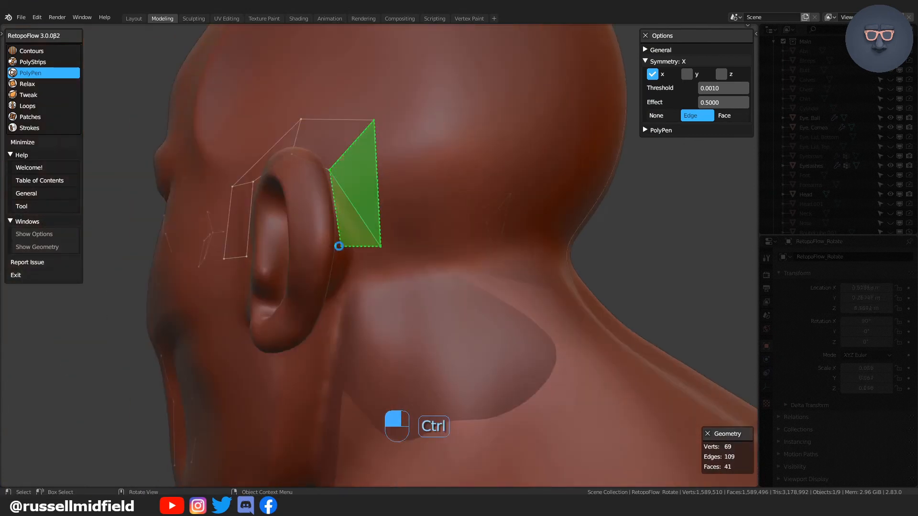
middle_click_drag(361, 243, 324, 296)
left_click(323, 296, "ctrl")
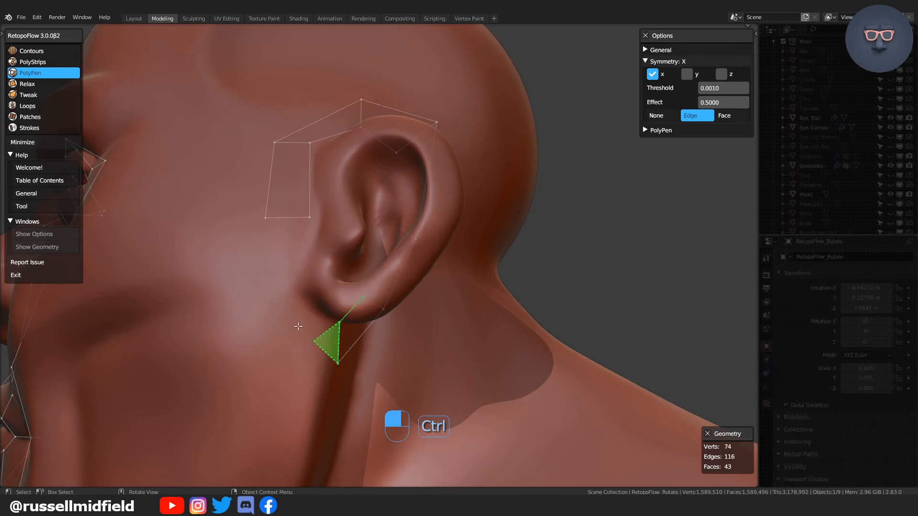
left_click(269, 311, "ctrl")
left_click(308, 275, "ctrl")
left_click(287, 217, "ctrl")
key("KP_3")
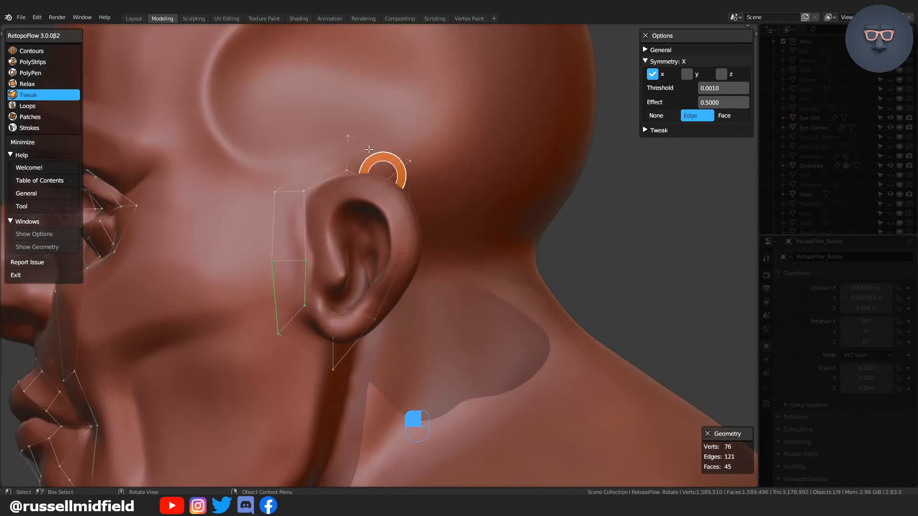
Reposition the ear ring's vertices with Tweak, fitting them to the surface behind the ear and below the lobe
mouse_move(292, 302)
middle_mouse_down("shift")
mouse_move(292, 265)
mouse_move(263, 286)
middle_mouse_up("shift")
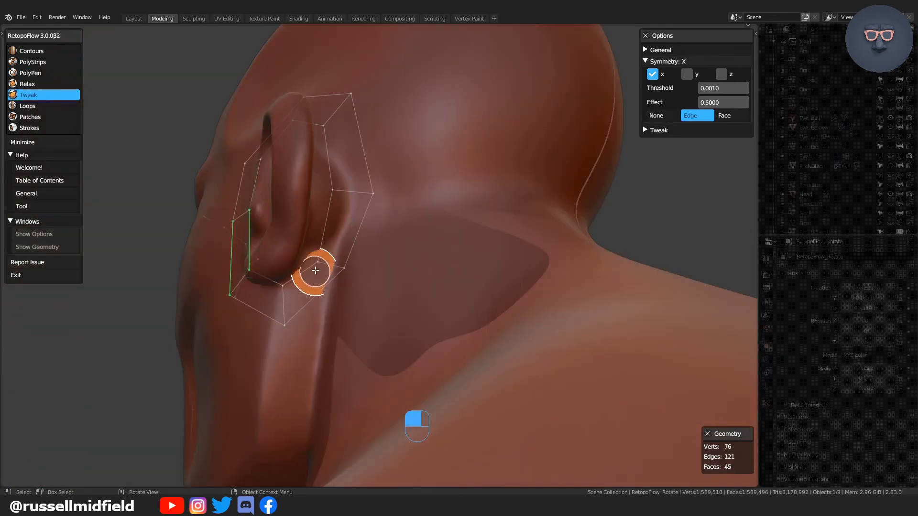
middle_click_drag(357, 196, 320, 183)
middle_click_drag(344, 131, 359, 210)
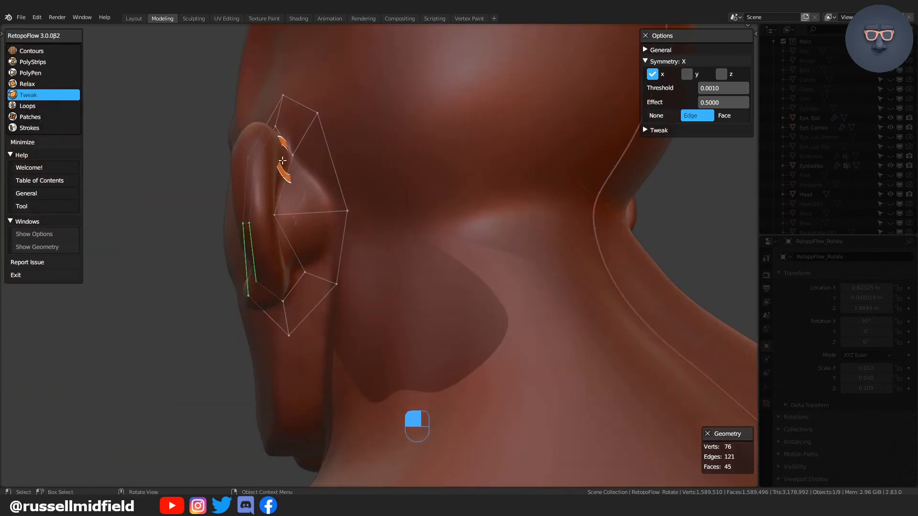
middle_click_drag(283, 161, 267, 264)
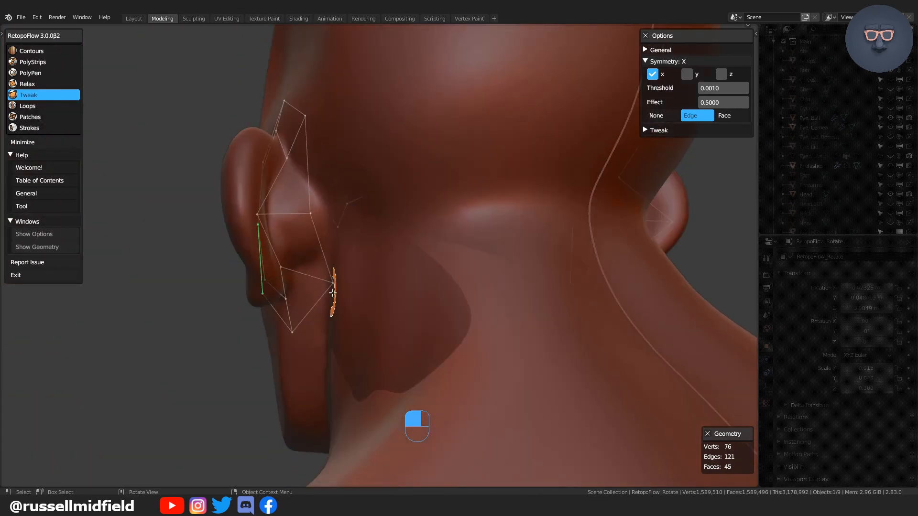
mouse_move(333, 292)
middle_mouse_down()
mouse_move(305, 149)
mouse_move(252, 230)
mouse_move(349, 209)
mouse_move(325, 308)
mouse_move(330, 263)
mouse_move(273, 297)
mouse_move(375, 251)
mouse_move(322, 163)
mouse_move(365, 174)
mouse_move(322, 259)
mouse_move(426, 249)
mouse_move(471, 264)
mouse_move(348, 191)
middle_mouse_up()
Build a PolyPen strip of quads across the forehead from the centre line, turning down to the temple
key("3")
key("KP_1")
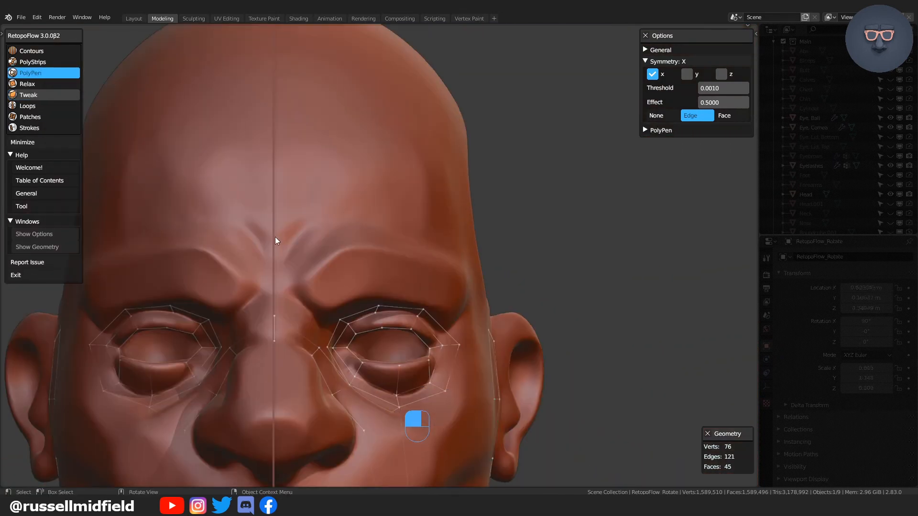
key("KP_1")
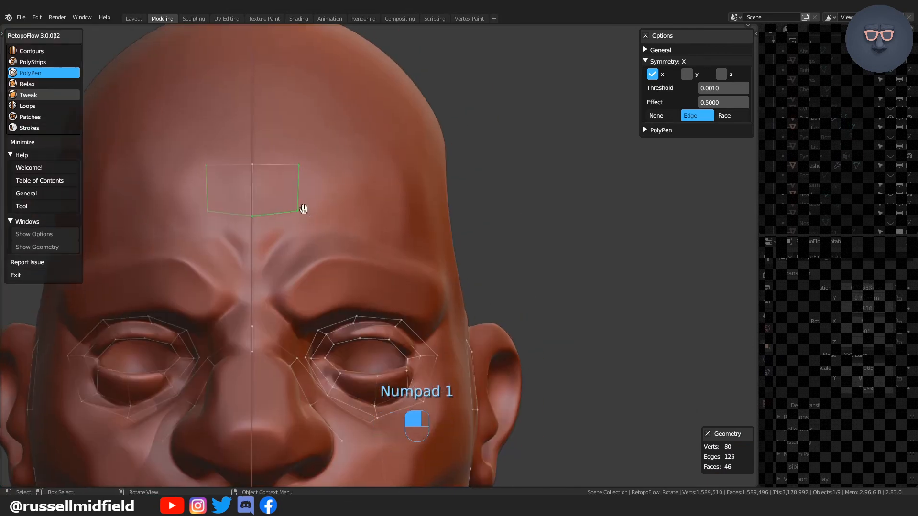
scroll(305, 206, "up", 1)
left_click(338, 149, "ctrl")
left_click(338, 204, "ctrl")
left_click(416, 160, "ctrl")
left_click(415, 203, "ctrl")
middle_click_drag(415, 203, 401, 219)
scroll(303, 205, "down", 4)
left_click(397, 239, "ctrl")
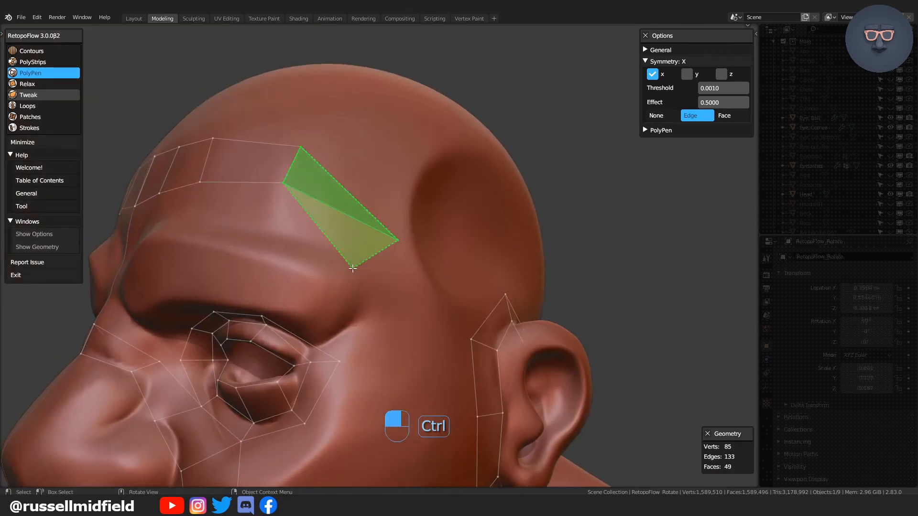
left_click(352, 268, "ctrl")
middle_click_drag(352, 268, 447, 261)
Fill the gap between the nose bridge strip and the inner eye corner with a PolyPen quad
left_click(309, 302)
middle_click_drag(331, 326, 390, 350)
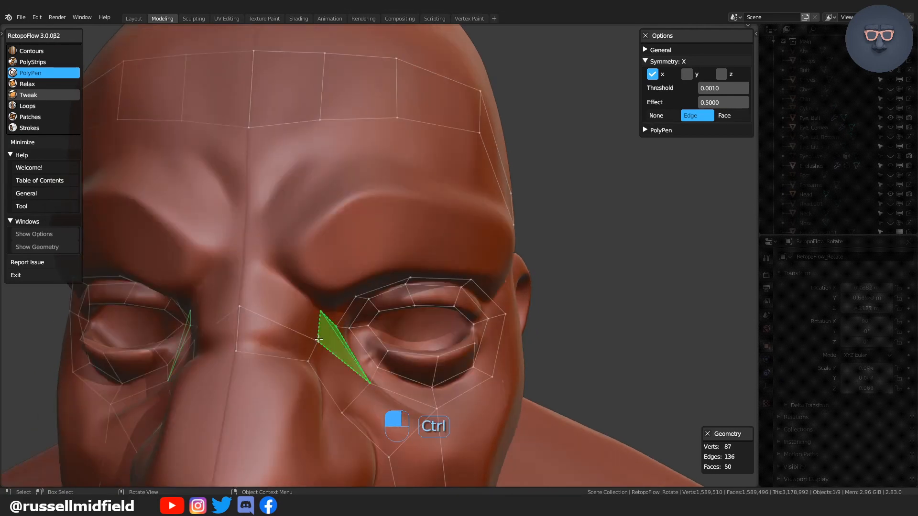
key("KP_1")
scroll(328, 303, "up", 3)
Adjust the vertices between the nose bridge and the inner eye corner with Tweak
key("5")
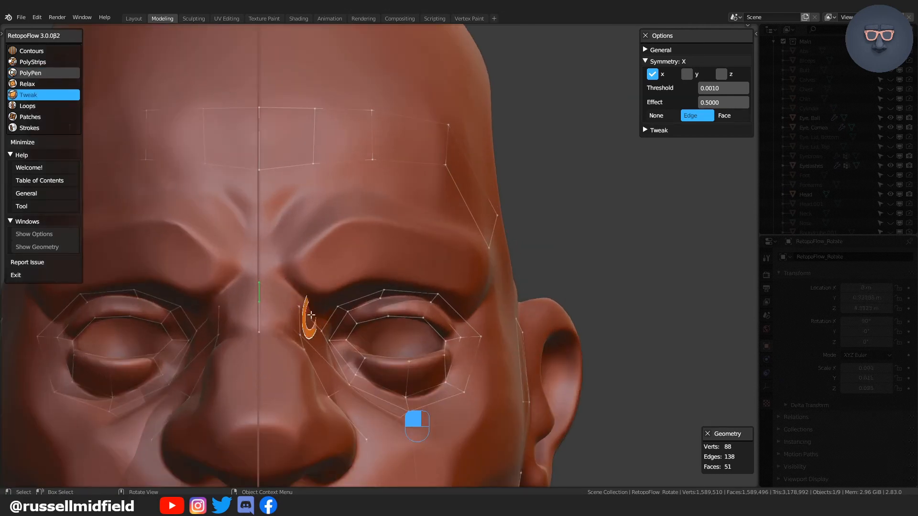
scroll(311, 315, "up", 3)
middle_click_drag(309, 395, 430, 346)
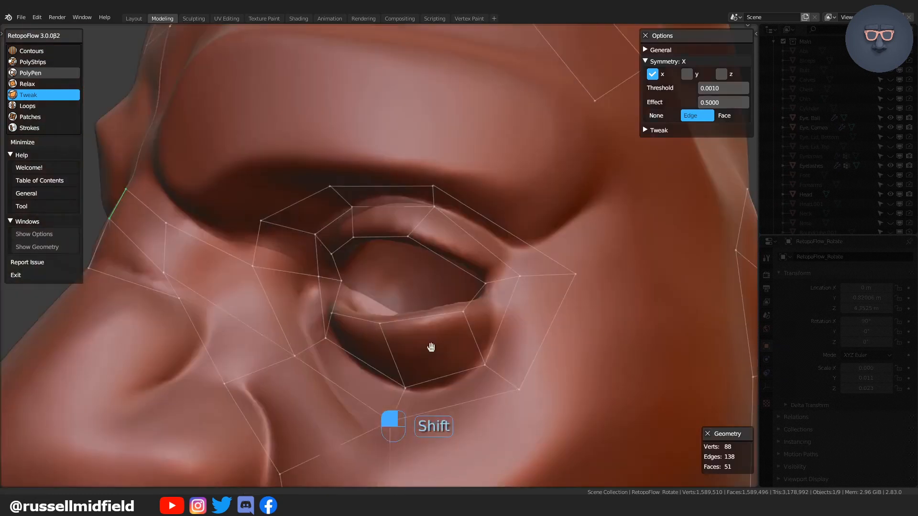
scroll(217, 253, "down", 2)
left_click_drag(242, 305, 229, 311)
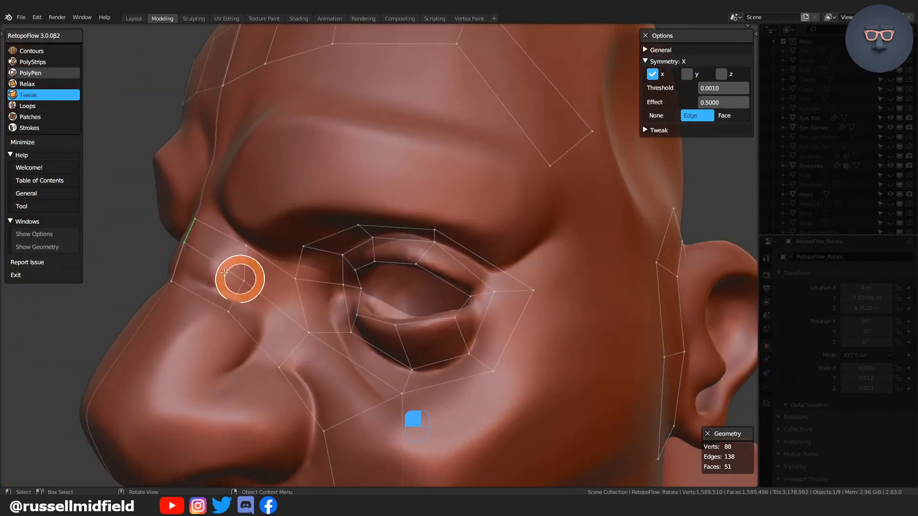
left_click_drag(300, 327, 287, 316)
scroll(246, 274, "down", 1)
middle_click_drag(293, 314, 389, 328)
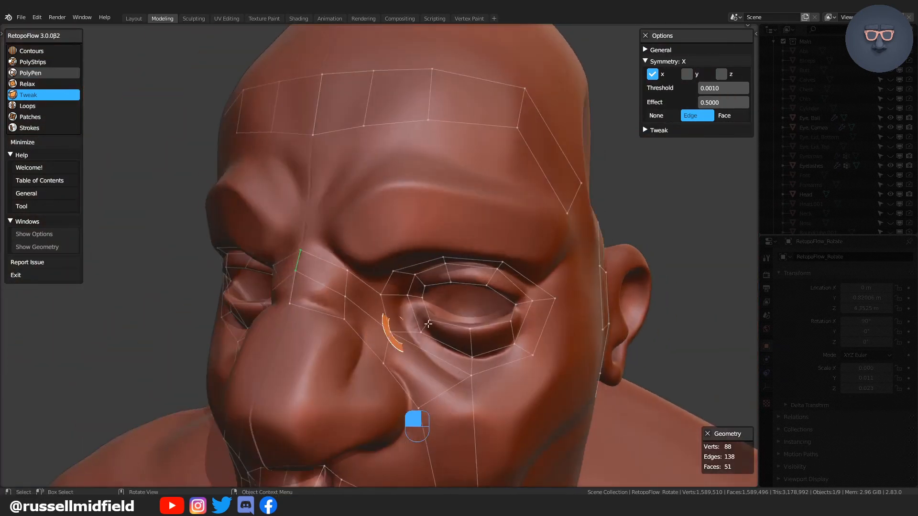
Add symmetrical PolyPen quads between the brows, extending the forehead strip's centre down towards the nose bridge
key("KP_1")
left_click(31, 76)
middle_click_drag(283, 174, 260, 210, "shift")
left_click(344, 186, "ctrl")
left_click(271, 186, "ctrl")
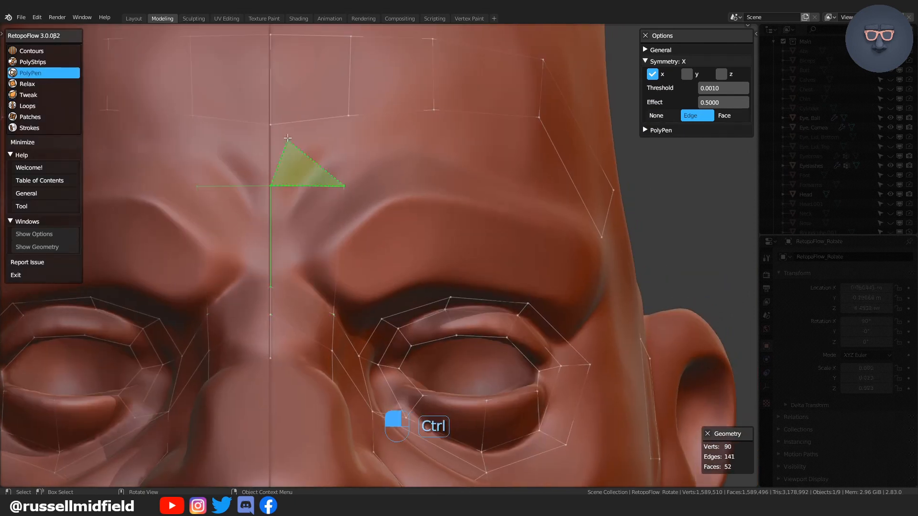
left_click(308, 122, "ctrl")
middle_click_drag(337, 302, 484, 260)
key("KP_1")
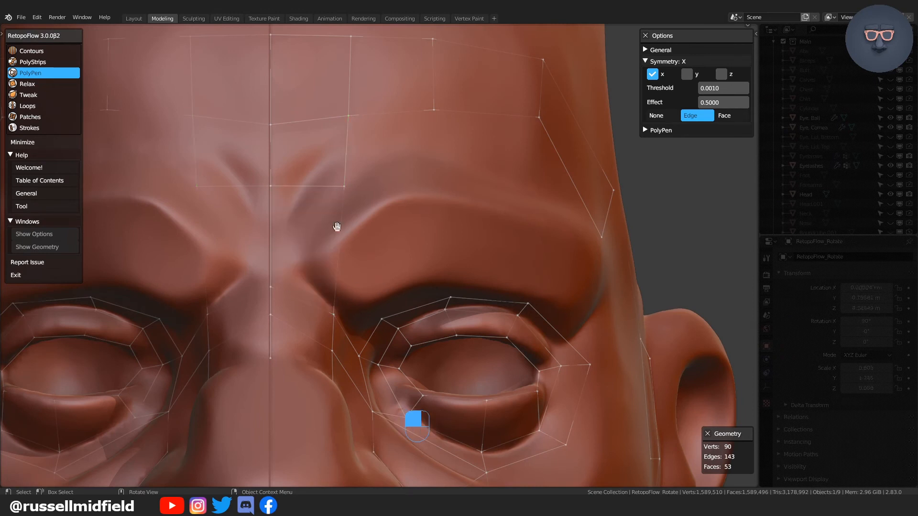
scroll(337, 228, "down", 2)
key("KP_1")
scroll(308, 246, "up", 3)
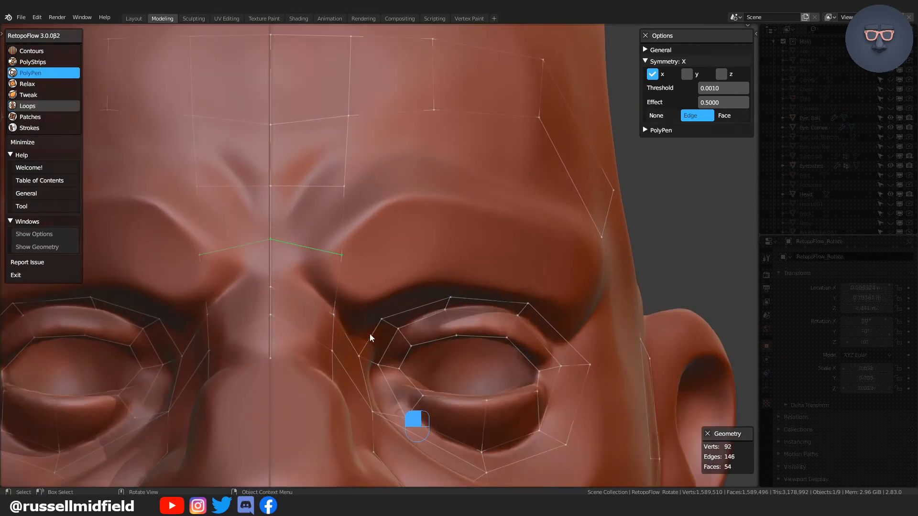
Straighten the side edges of the quads between the brows by moving their vertices with Tweak
key("5")
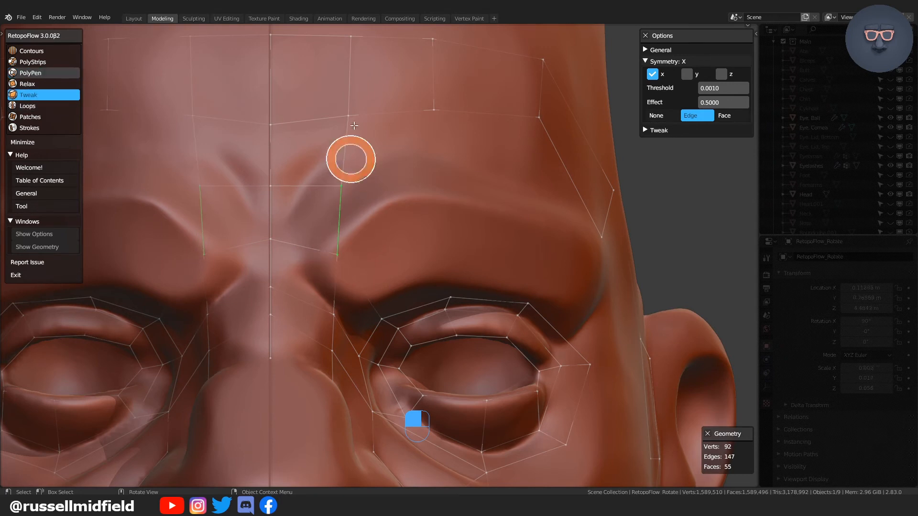
left_click_drag(341, 185, 336, 185)
middle_click_drag(430, 297, 371, 301)
scroll(382, 302, "down", 4)
key("KP_1")
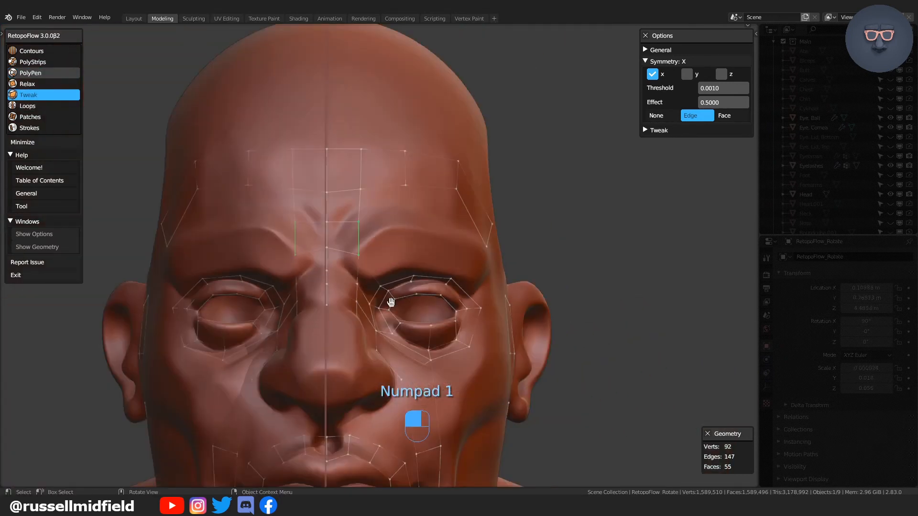
Fill the inner brow area between the eye ring and the forehead strip with PolyPen quads
scroll(392, 303, "up", 4)
left_click(336, 255, "ctrl")
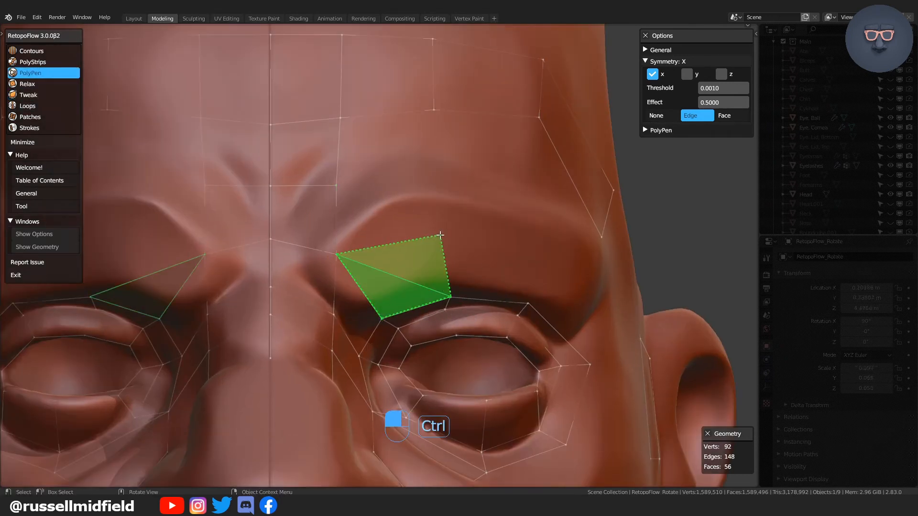
left_click(441, 236, "ctrl")
left_click(337, 186, "ctrl")
left_click(438, 179, "ctrl")
left_click(388, 115, "ctrl")
Add a second column of PolyPen quads over the middle of the brow, from the eye ring to the forehead strip
middle_click_drag(552, 311, 450, 312, "shift")
left_click(338, 235, "ctrl")
left_click(431, 239, "ctrl")
left_click(335, 180, "ctrl")
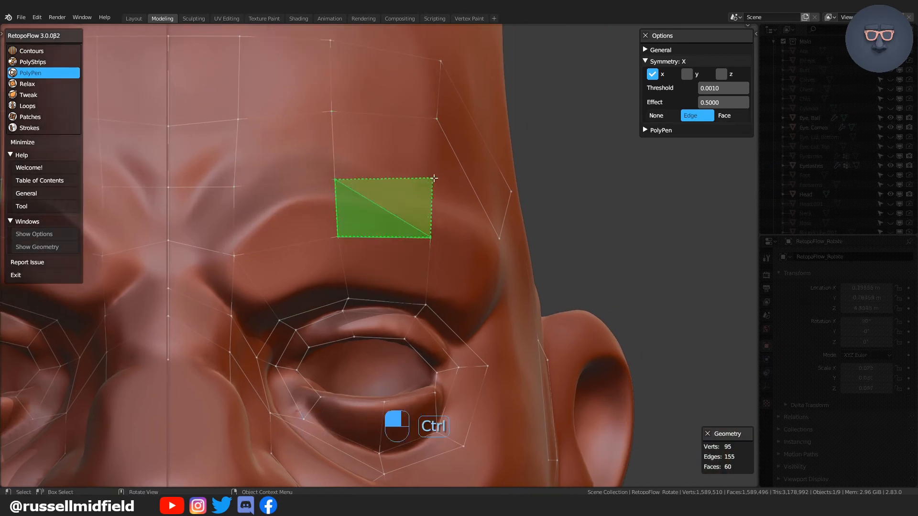
left_click(434, 179, "ctrl")
left_click(384, 115, "ctrl")
Extend the brow quads to the outer eye corner with PolyPen and adjust the forehead's outer vertices with Tweak
middle_click_drag(531, 317, 373, 321)
left_click(264, 233, "ctrl")
left_click(387, 270, "ctrl")
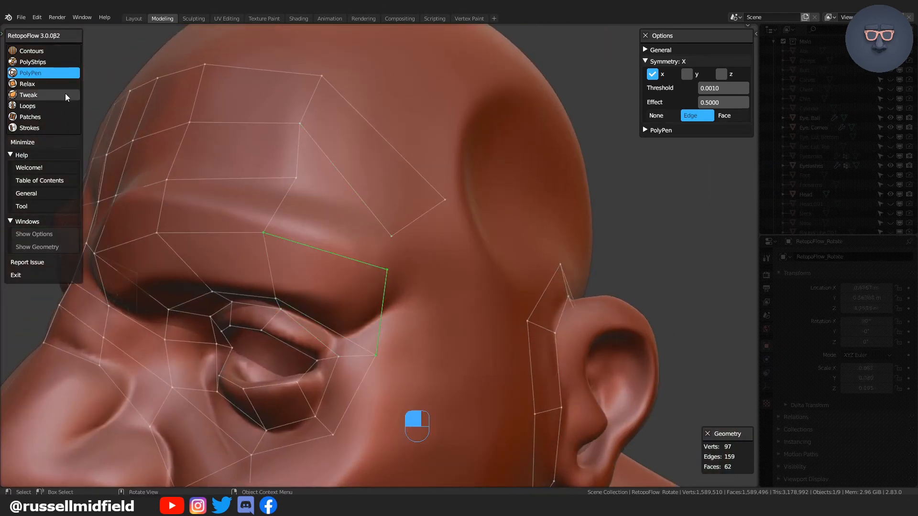
middle_click_drag(304, 246, 354, 267)
scroll(291, 184, "down", 2)
middle_click_drag(291, 185, 380, 254)
scroll(388, 129, "up", 3)
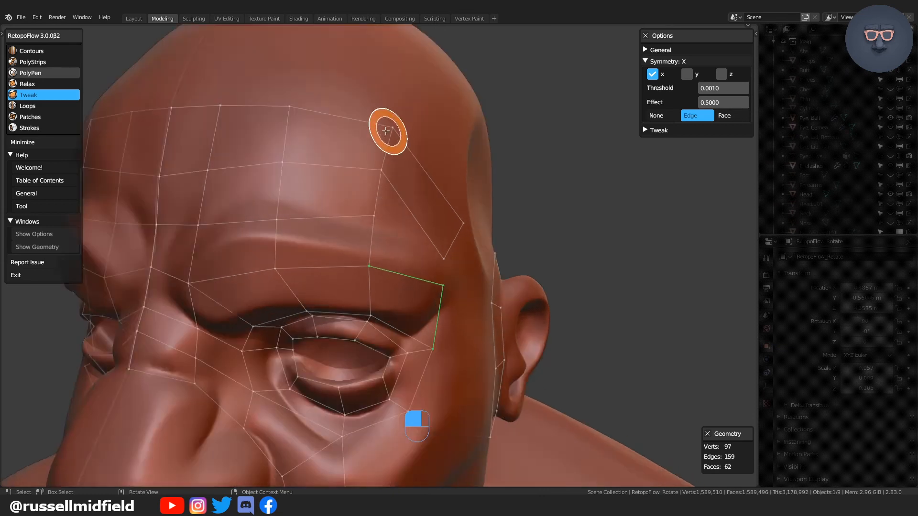
Fill the gap between the outer brow and the forehead strip with PolyPen quads and adjust the temple vertices with Tweak
middle_click_drag(478, 258, 354, 273)
key("3")
left_click(422, 238, "ctrl")
left_click(360, 160, "ctrl")
key("5")
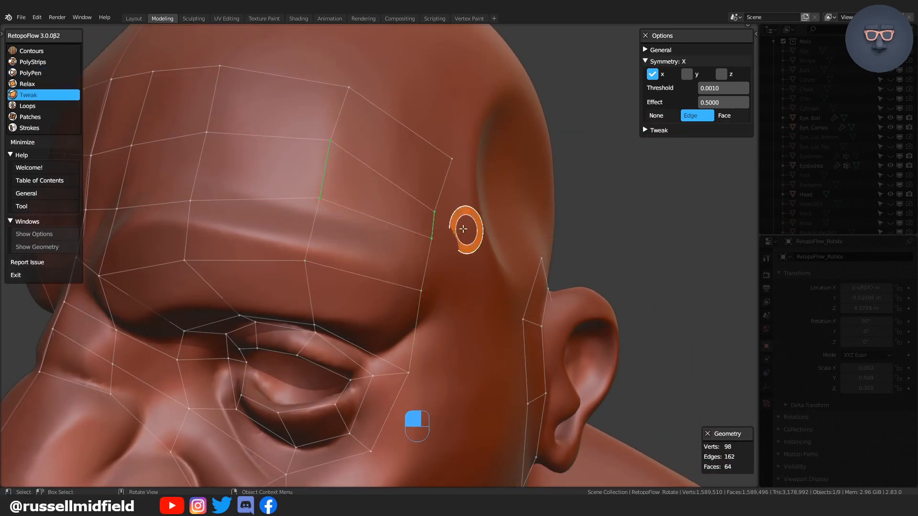
middle_click_drag(464, 227, 420, 249)
Extend a PolyPen strip of quads from the temple down the side of the face in front of the ear
key("3")
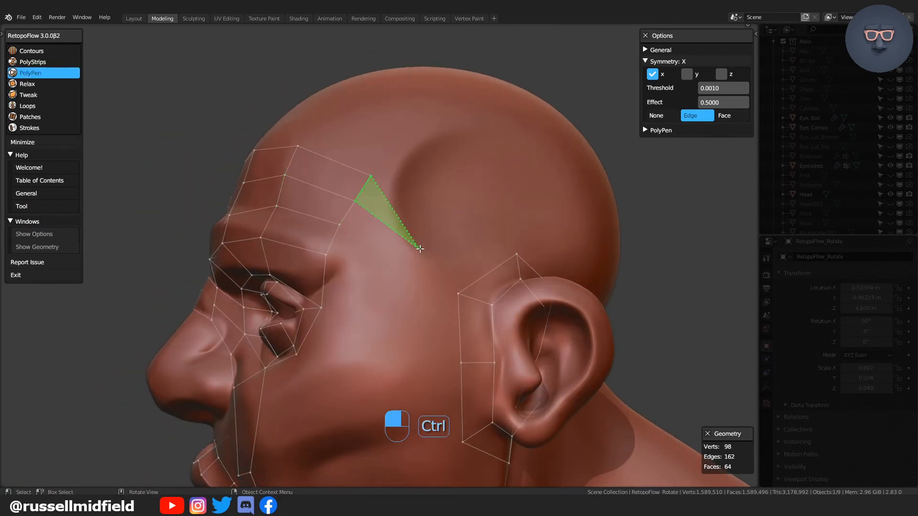
left_click_drag(410, 255, 417, 277, "ctrl")
middle_click_drag(435, 298, 447, 211, "shift")
left_click(449, 271, "ctrl")
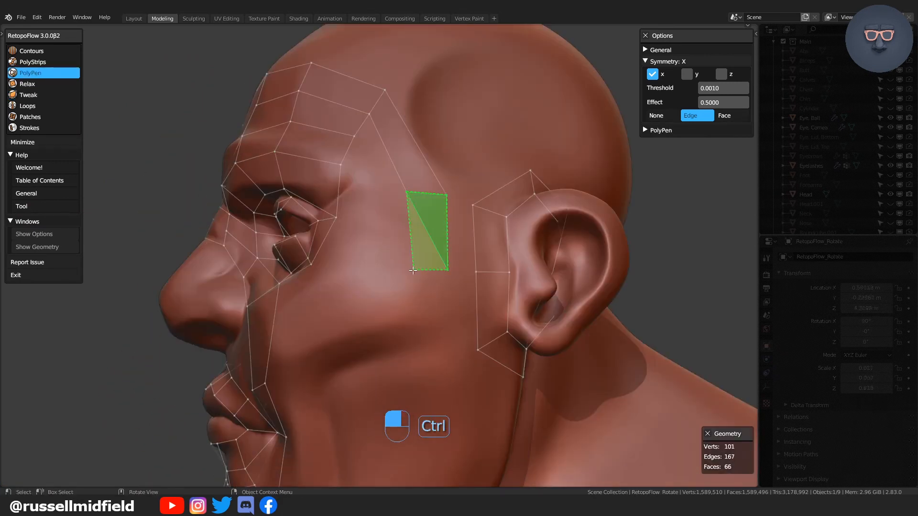
left_click(410, 269, "ctrl")
left_click(449, 348, "ctrl")
left_click(410, 350, "ctrl")
Continue the PolyPen side strip around the jaw corner and along the jawline, joining it to the chin strip
middle_click_drag(409, 350, 452, 163, "shift")
left_click(491, 228, "ctrl")
left_click(454, 227, "ctrl")
left_click(470, 323, "ctrl")
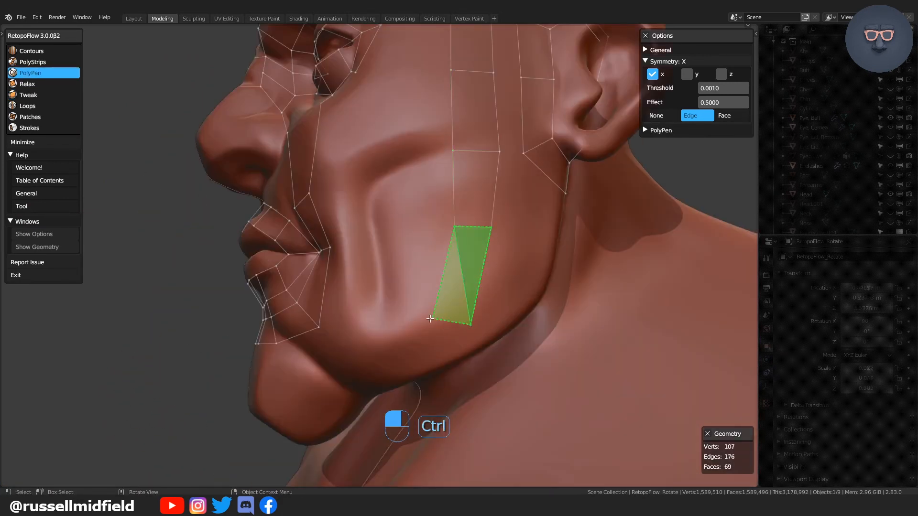
left_click(430, 320, "ctrl")
middle_click_drag(430, 319, 468, 306)
left_click(328, 382, "ctrl")
left_click(316, 358, "ctrl")
middle_click_drag(316, 358, 365, 319)
left_click(292, 389, "ctrl")
Adjust the vertices of the chin and jawline strip with Tweak
key("5")
left_click_drag(364, 335, 332, 338)
middle_click_drag(359, 338, 321, 336)
left_click_drag(473, 282, 482, 274)
middle_click_drag(482, 274, 461, 209)
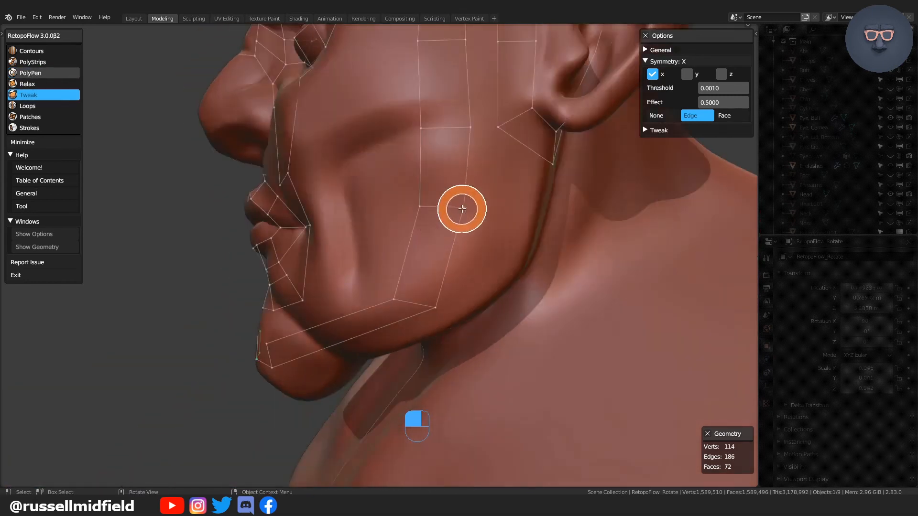
middle_click_drag(437, 306, 462, 354, "shift")
left_click_drag(421, 357, 418, 346)
Insert an edge loop across the jawline strip with Loops and adjust its vertices with Tweak
middle_click_drag(451, 101, 452, 206, "shift")
middle_click_drag(473, 133, 541, 267)
scroll(541, 266, "down", 5)
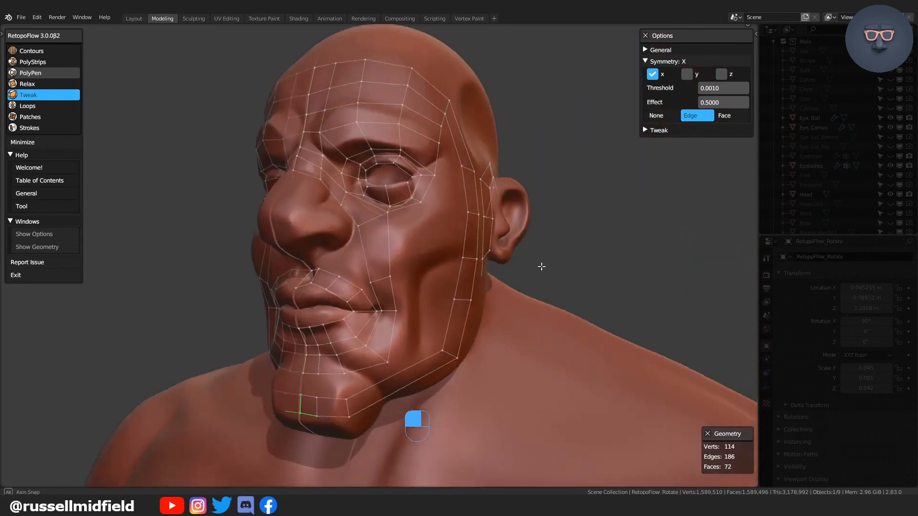
scroll(541, 266, "up", 3)
middle_click_drag(483, 335, 488, 280, "shift")
left_click(47, 106)
left_click(359, 294, "ctrl")
middle_click_drag(392, 278, 471, 299, "shift")
left_click(48, 96)
middle_click_drag(330, 334, 218, 346)
left_click(51, 108)
middle_click_drag(268, 329, 364, 314)
Merge the rear vertices of the side strip onto the front of the ear ring with PolyPen
left_click(48, 73)
middle_click_drag(574, 268, 397, 254)
middle_click_drag(394, 63, 394, 180, "shift")
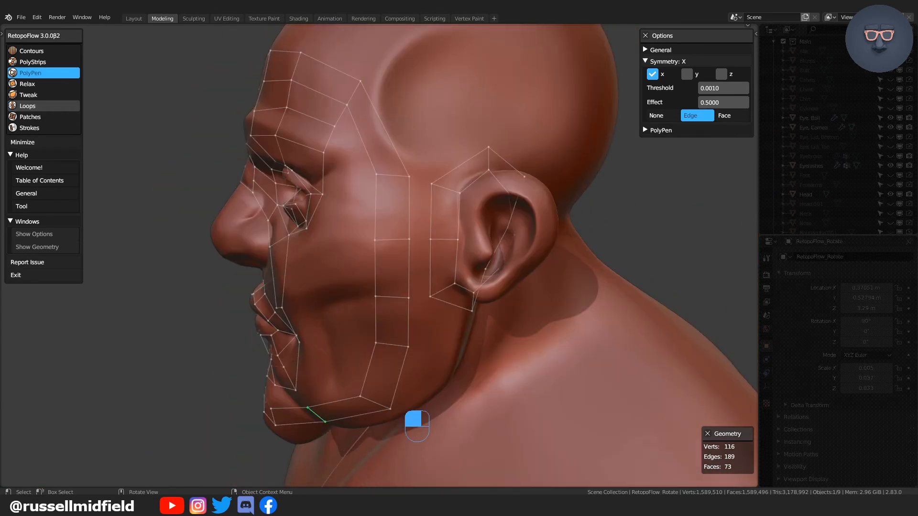
left_click_drag(410, 177, 431, 184)
Even out the vertices of the side strip between the temple, ear and jaw with Tweak
left_click(40, 96)
middle_click_drag(434, 382, 451, 268, "shift")
scroll(404, 239, "down", 4)
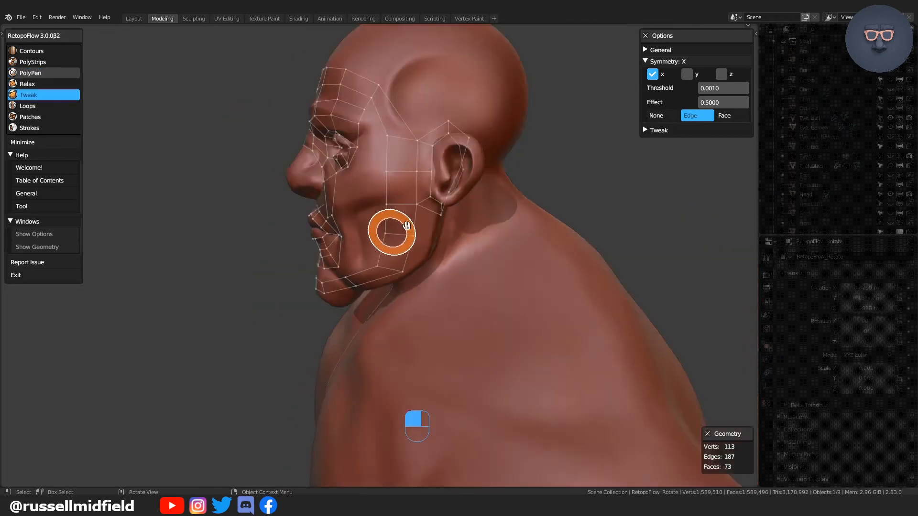
middle_click_drag(406, 228, 471, 234)
scroll(363, 282, "up", 3)
middle_click_drag(463, 270, 493, 271)
scroll(386, 250, "down", 2)
mouse_move(317, 271)
middle_mouse_down()
mouse_move(385, 250)
mouse_move(306, 282)
middle_mouse_up()
Extrude a column of faces along the front edge of the side strip from the temple to the jaw with PolyPen
left_click(62, 75)
middle_click_drag(602, 287, 506, 259)
scroll(506, 259, "up", 3)
middle_click_drag(394, 127, 395, 234, "shift")
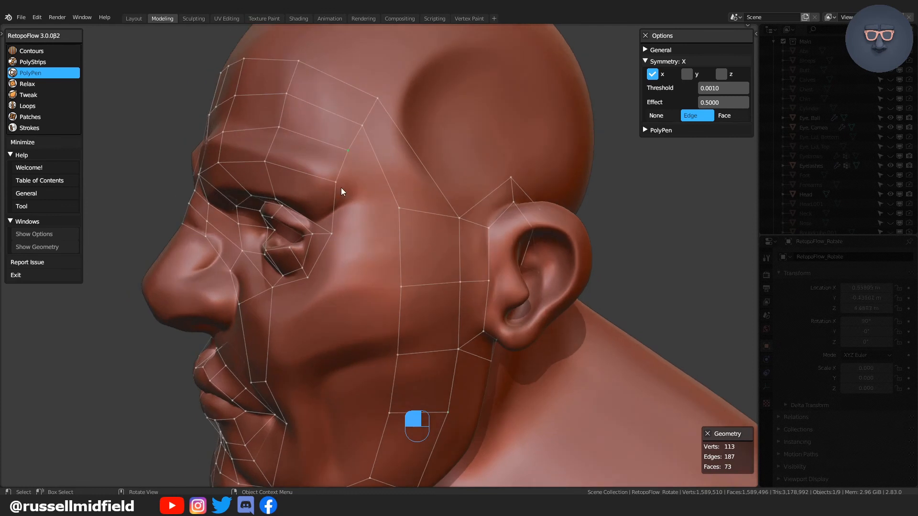
middle_click_drag(404, 290, 406, 200, "shift")
left_click(400, 265, "ctrl")
left_click(376, 263, "ctrl")
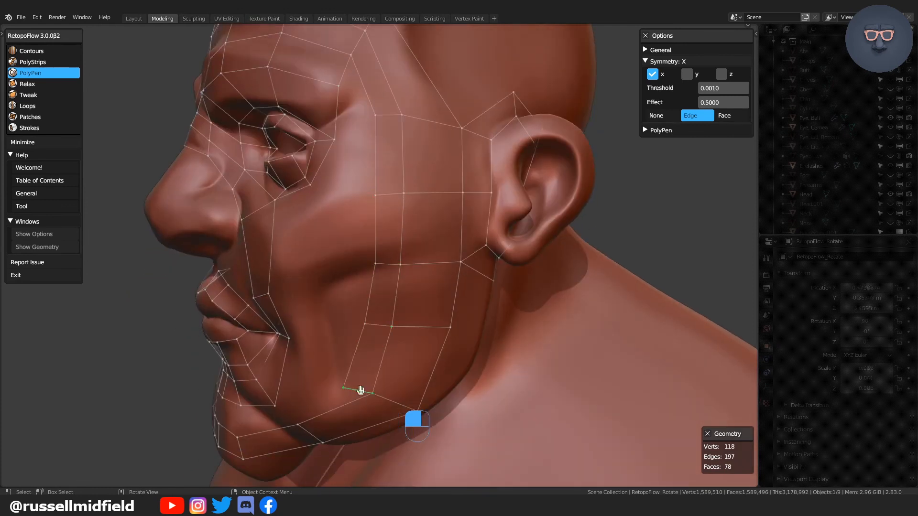
middle_click_drag(361, 390, 402, 338, "shift")
Join the side strip to the jawline and fill the gap between the mouth ring and chin strip with PolyPen
left_click(326, 361, "ctrl")
middle_click_drag(340, 369, 418, 313)
left_click(351, 302, "ctrl")
left_click(329, 309, "ctrl")
middle_click_drag(310, 317, 383, 344)
left_click(304, 308, "ctrl")
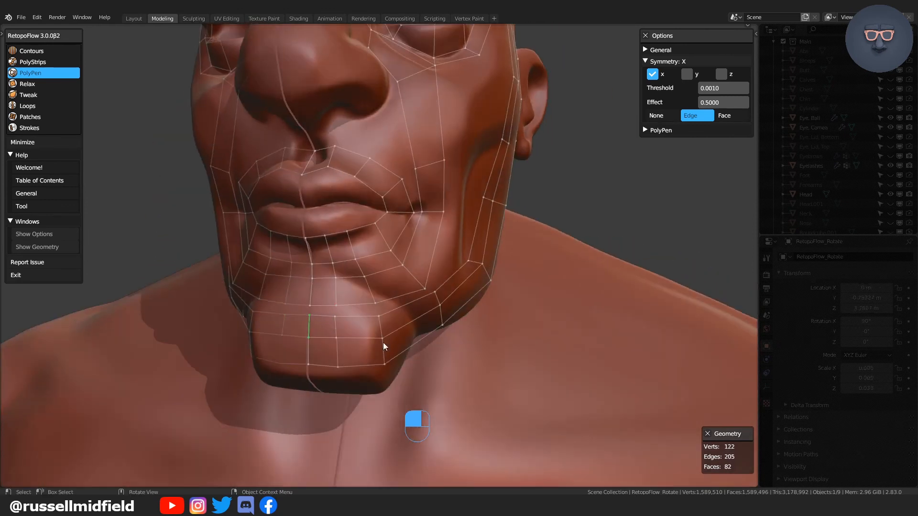
left_click(392, 306, "ctrl")
Adjust the vertices of the side strip between temple, cheek and jaw with Tweak
middle_click_drag(392, 306, 76, 103)
middle_click_drag(492, 196, 482, 246, "shift")
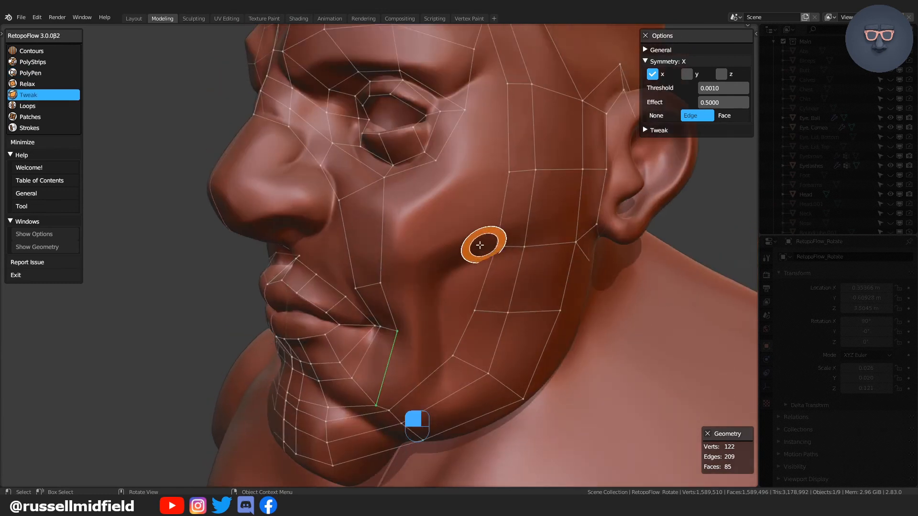
middle_click_drag(482, 210, 475, 234)
middle_click_drag(473, 86, 457, 196, "shift")
middle_click_drag(539, 95, 498, 115)
middle_click_drag(509, 299, 512, 215, "shift")
scroll(502, 157, "down", 2)
scroll(549, 239, "up", 2)
middle_click_drag(483, 151, 503, 226, "shift")
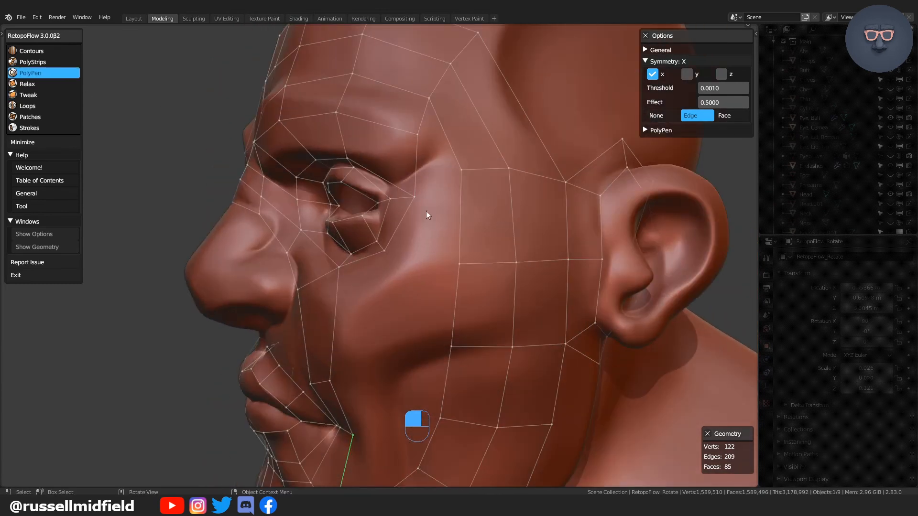
Bridge the outer eye ring to the side strip and add a cheek face below it with PolyPen
middle_click_drag(426, 215, 520, 187)
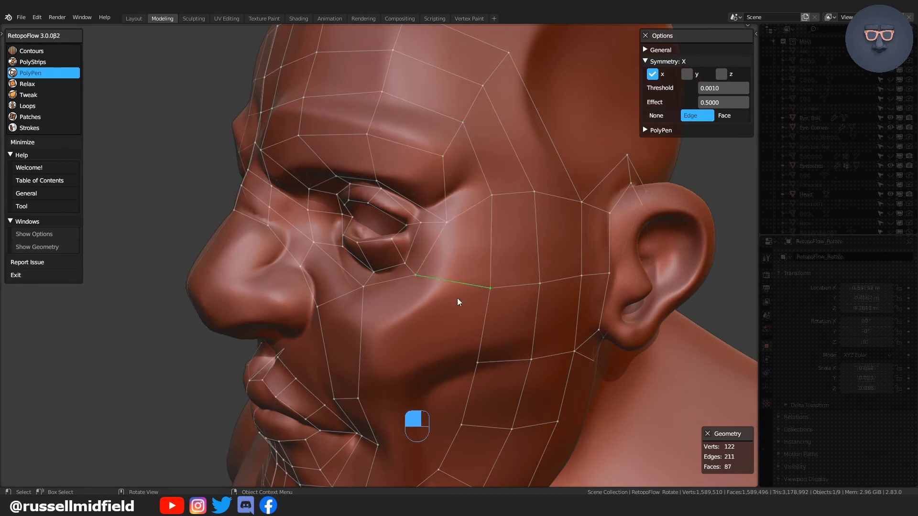
middle_click_drag(458, 299, 486, 232)
left_click(433, 304, "ctrl")
left_click(433, 304, "ctrl")
middle_click_drag(436, 303, 441, 283)
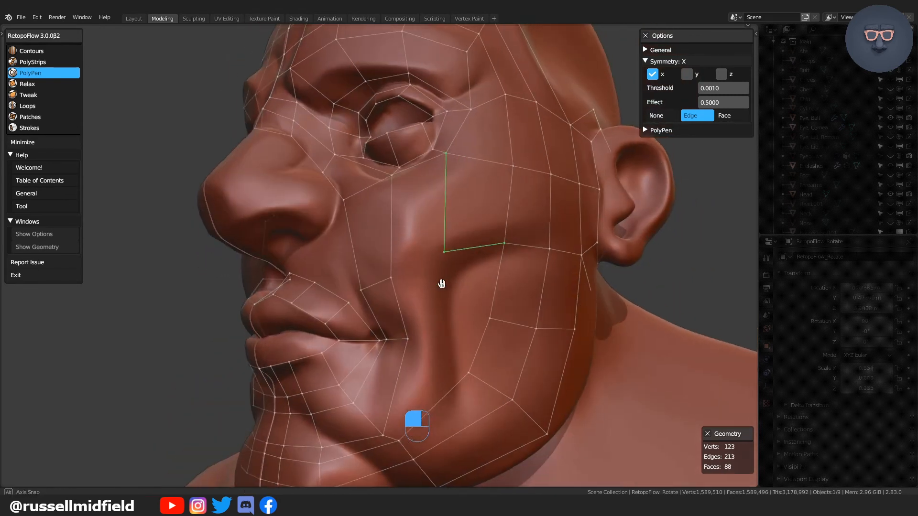
Fill the remaining cheek faces between the nose fold, mouth corner, side strip and jawline with PolyPen
left_click(391, 234, "ctrl")
left_click(406, 339, "ctrl")
left_click(449, 319, "ctrl")
left_click(494, 287, "ctrl")
middle_click_drag(498, 354, 505, 287, "shift")
left_click(475, 242)
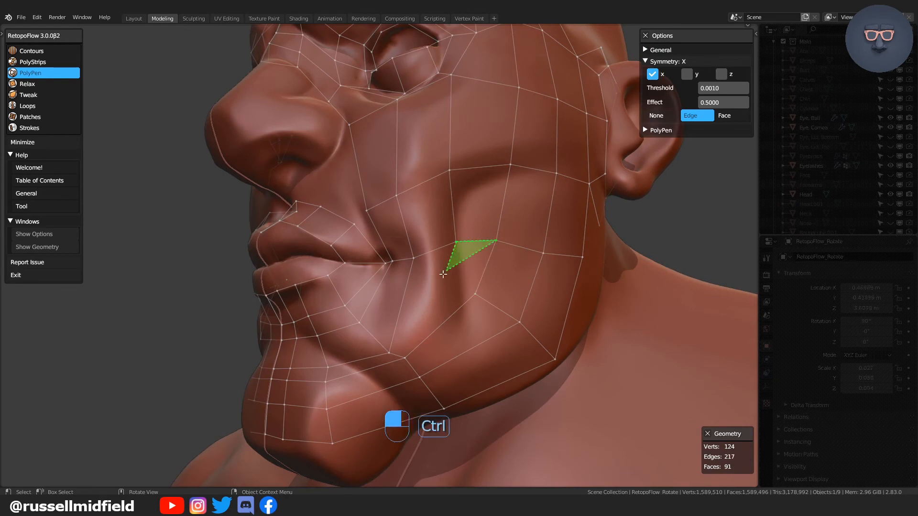
left_click(432, 333, "ctrl")
left_click(434, 250, "ctrl")
Smooth the new cheek vertices with Relax
left_click(43, 84)
left_click_drag(434, 240, 498, 319)
scroll(498, 201, "down", 2)
middle_click_drag(474, 326, 499, 352)
Adjust the vertices of the cheek, mouth corner, chin and jaw with Tweak
left_click(44, 94)
scroll(440, 374, "up", 3)
middle_click_drag(440, 374, 354, 290, "shift")
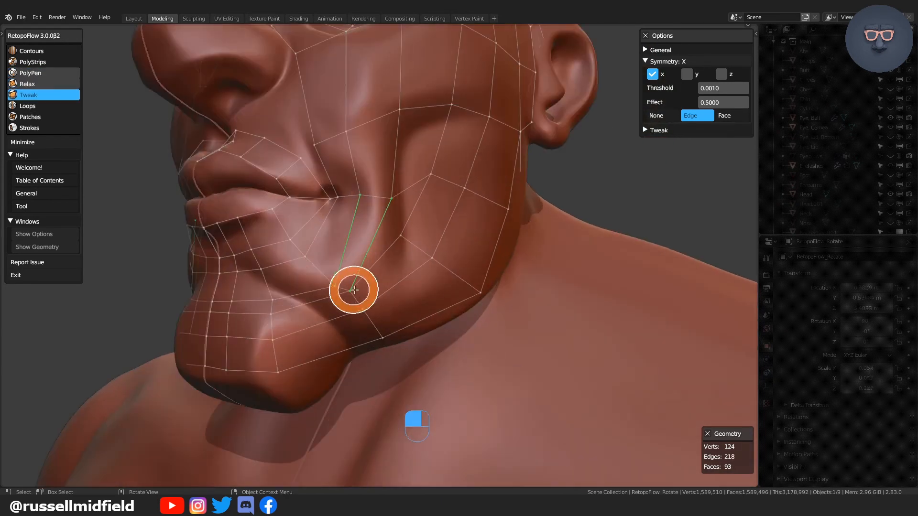
middle_click_drag(276, 287, 297, 305)
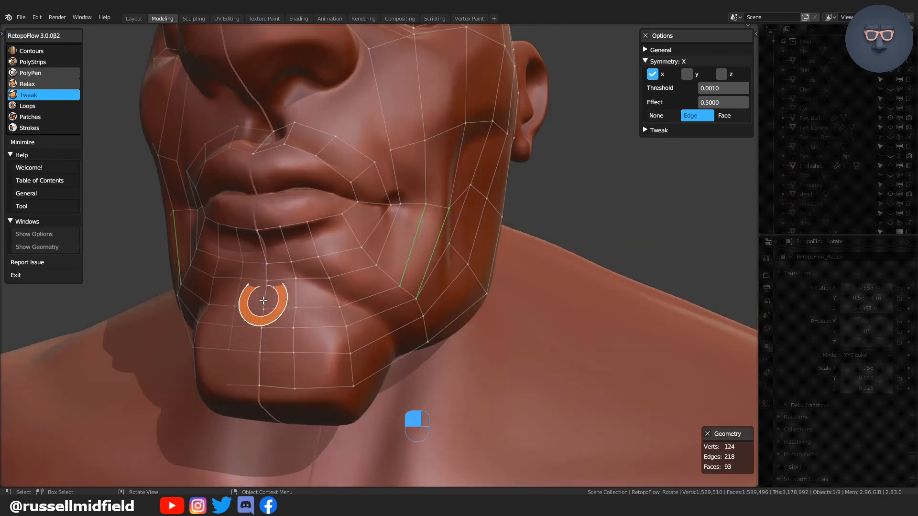
middle_click_drag(337, 359, 403, 268)
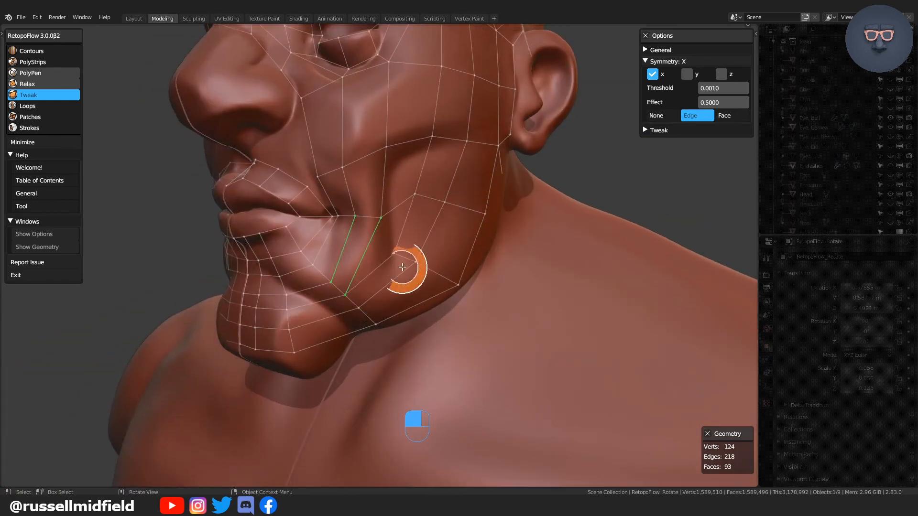
middle_click_drag(336, 278, 416, 260)
middle_click_drag(431, 181, 416, 245)
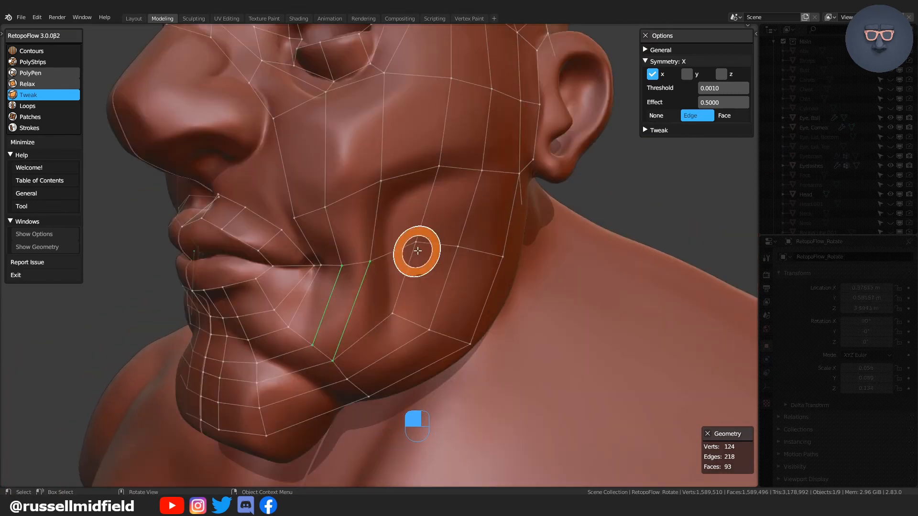
middle_click_drag(420, 343, 391, 208)
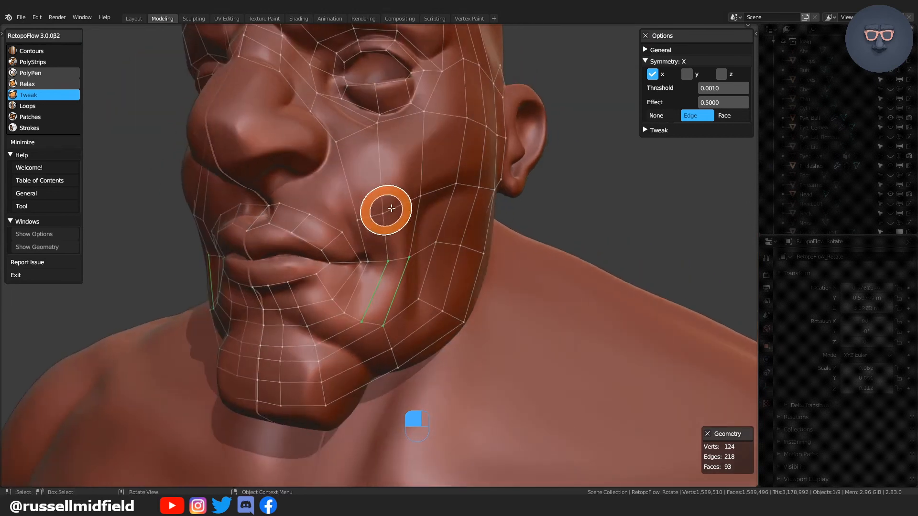
scroll(356, 261, "up", 2)
scroll(342, 330, "down", 3)
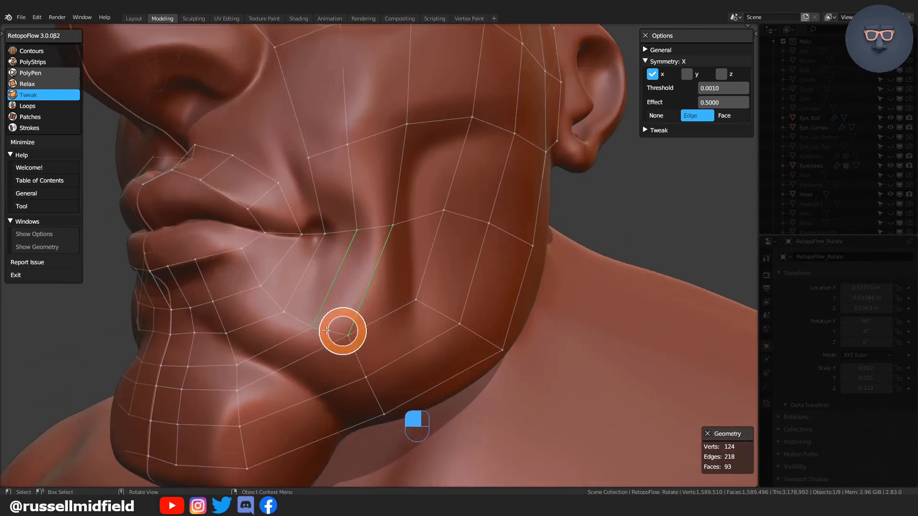
middle_click_drag(343, 330, 312, 213)
Add faces from the forehead corner across the temple to behind the ear with PolyPen and adjust their vertices with Tweak
key("3")
left_click(432, 141, "ctrl")
left_click(426, 238, "ctrl")
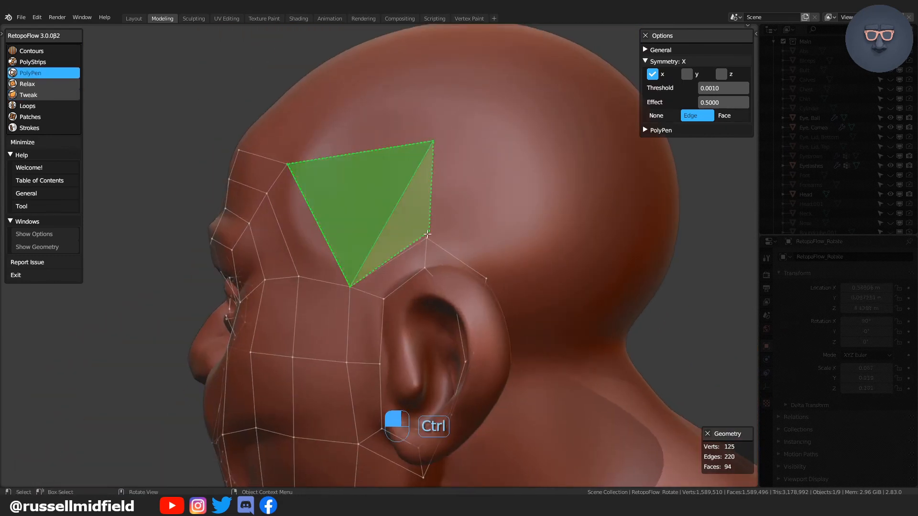
left_click(510, 148, "ctrl")
left_click(486, 278, "ctrl")
middle_click_drag(445, 194, 441, 220)
key("5")
scroll(476, 230, "down", 3)
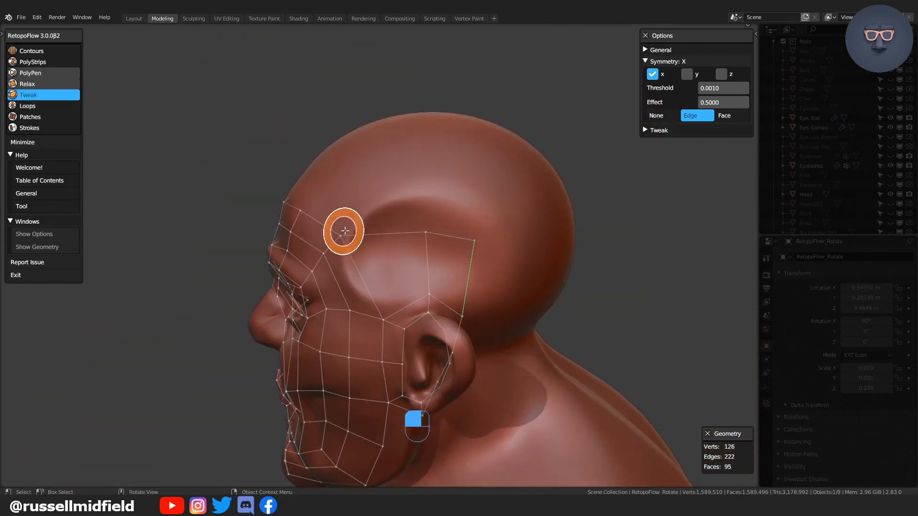
Extend the strip above the ear around the back of the head to the symmetry line with PolyPen
scroll(345, 231, "up", 3)
middle_click_drag(578, 267, 379, 272, "shift")
middle_click_drag(318, 278, 268, 258)
left_click(359, 195, "ctrl")
left_click(343, 317, "ctrl")
left_click(352, 227, "ctrl")
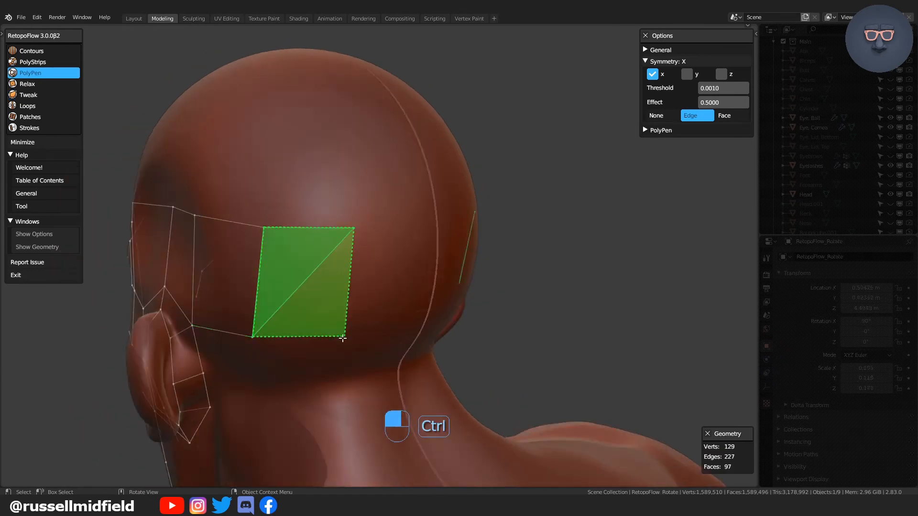
left_click(342, 338, "ctrl")
left_click(326, 206, "ctrl")
left_click(328, 310, "ctrl")
middle_click_drag(328, 310, 459, 306)
Even out the vertices of the strip around the back and side of the skull with Tweak
left_click(29, 95)
middle_click_drag(252, 198, 322, 226)
middle_click_drag(373, 250, 336, 285)
Try to extend the top forehead edges over the crown with Strokes and Patches
key("3")
left_click(49, 128)
middle_click_drag(268, 306, 250, 322)
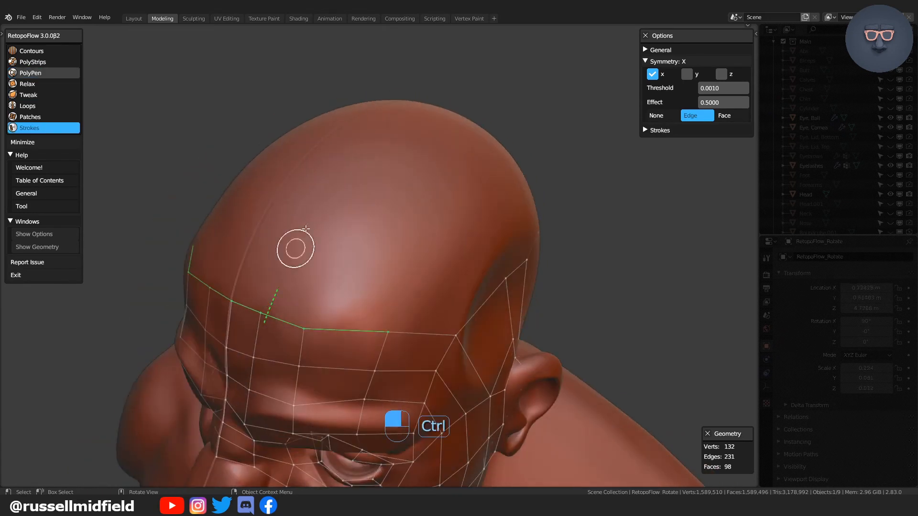
left_click_drag(306, 229, 260, 299, "ctrl")
left_click(44, 116)
middle_click_drag(220, 277, 237, 294)
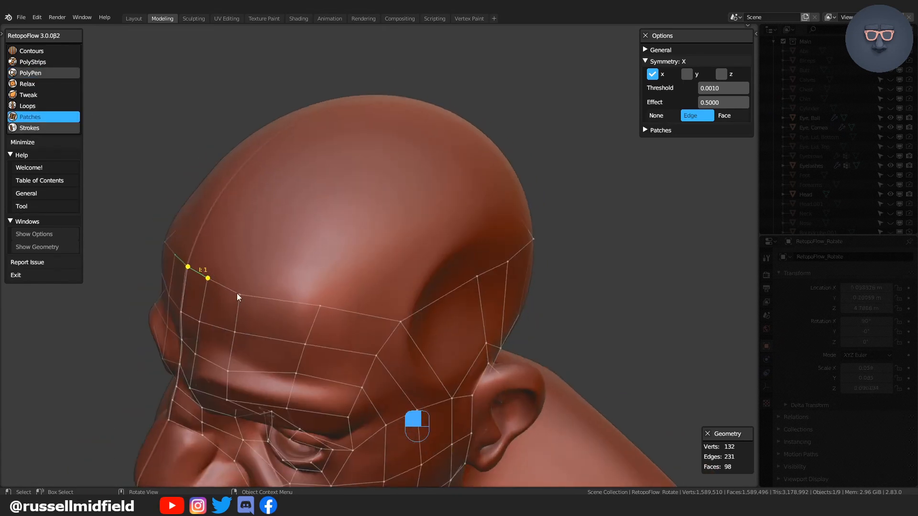
middle_click_drag(425, 296, 378, 287)
left_click(438, 284, "shift")
middle_click_drag(335, 201, 402, 224)
Extrude a strip of faces along the symmetry line from the forehead over the crown to the back of the head with PolyPen
key("3")
left_click(243, 354)
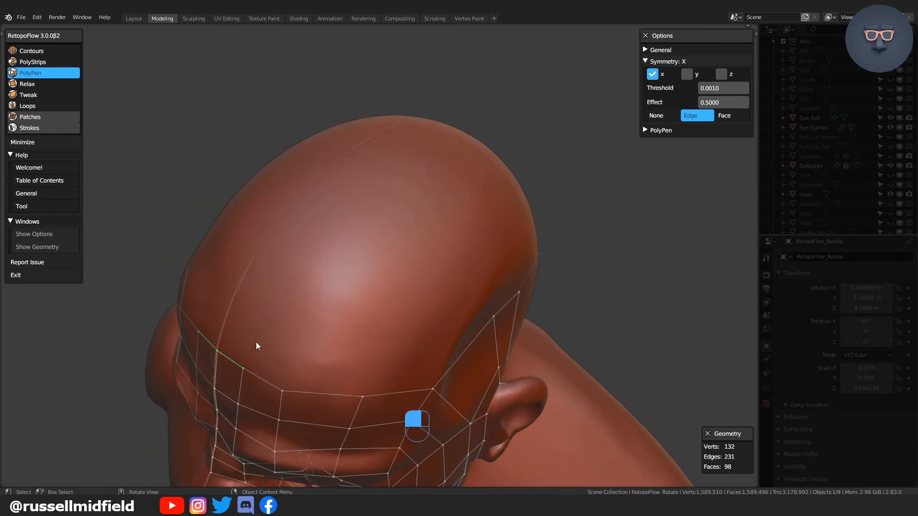
middle_click_drag(257, 343, 282, 341)
left_click(341, 246, "ctrl")
left_click(373, 256, "ctrl")
middle_click_drag(377, 248, 346, 239)
left_click(347, 187, "ctrl")
left_click(368, 203, "ctrl")
middle_click_drag(397, 201, 401, 259)
left_click(371, 139, "ctrl")
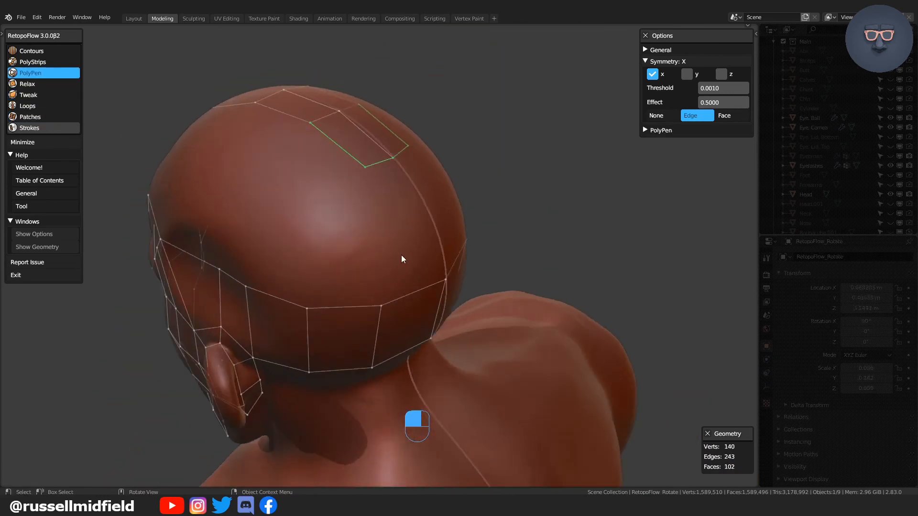
left_click(391, 226, "ctrl")
left_click(391, 226, "ctrl")
Insert an edge loop in the back-of-head strip with Loops and close the centre crown strip onto it with PolyPen
middle_click_drag(392, 226, 388, 191)
left_click(43, 106)
left_click(354, 268, "ctrl")
key("3")
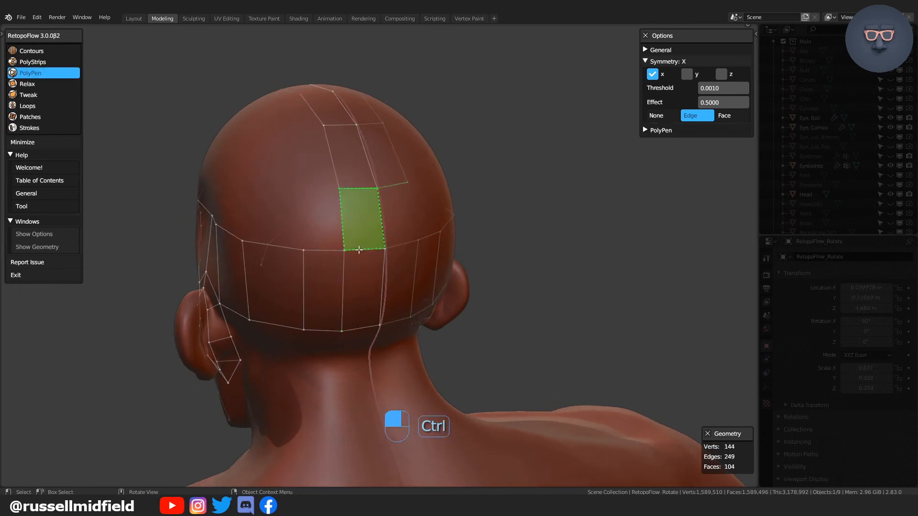
left_click(360, 250, "ctrl")
middle_click_drag(360, 250, 285, 334)
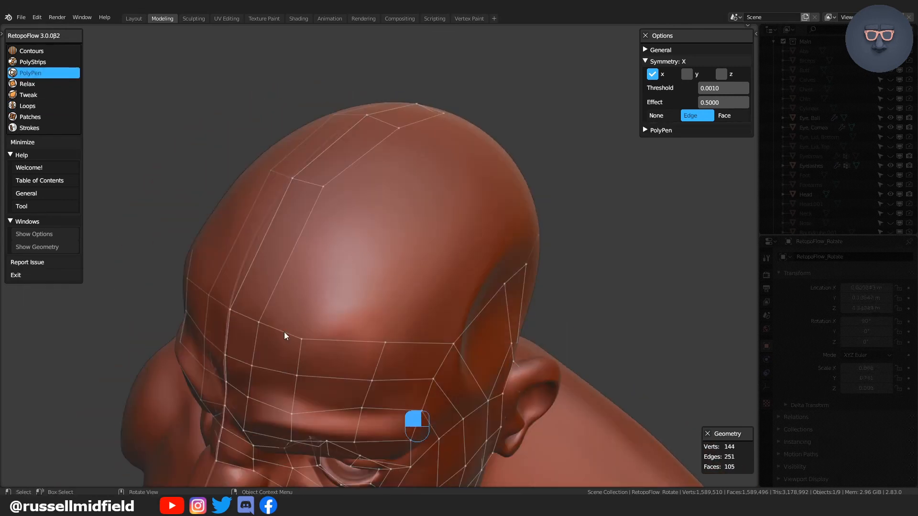
Build a second strip of faces beside the centre crown strip from the forehead to the back of the head with PolyPen
left_click(300, 287, "ctrl")
middle_click_drag(300, 288, 325, 251)
left_click(348, 286, "ctrl")
left_click(410, 221, "ctrl")
left_click(412, 223, "ctrl")
middle_click_drag(425, 244, 382, 201)
left_click(387, 234, "ctrl")
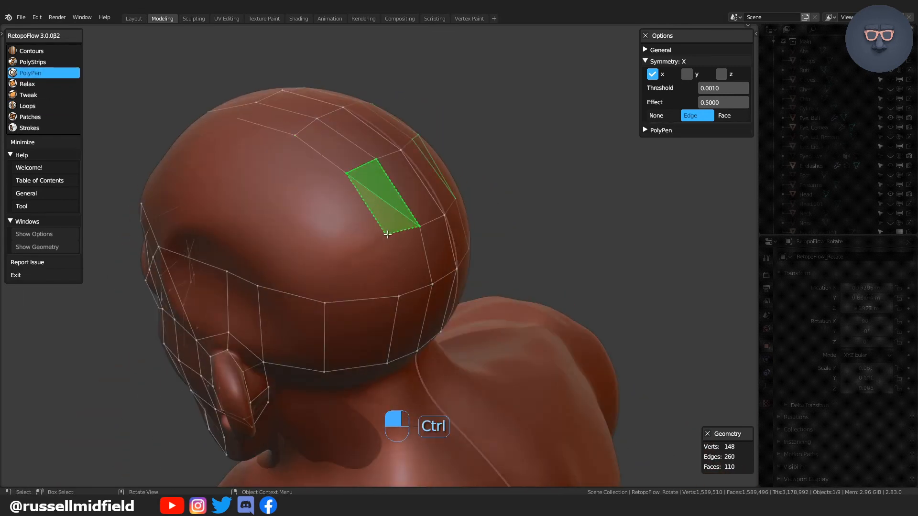
left_click(402, 282, "ctrl")
middle_click_drag(402, 282, 445, 296)
Add a row of faces above the skull's side strip from forehead to back with PolyPen and adjust its vertices with Tweak
middle_click_drag(254, 297, 207, 247)
left_click(346, 209, "ctrl")
left_click(347, 256, "ctrl")
left_click(392, 209, "ctrl")
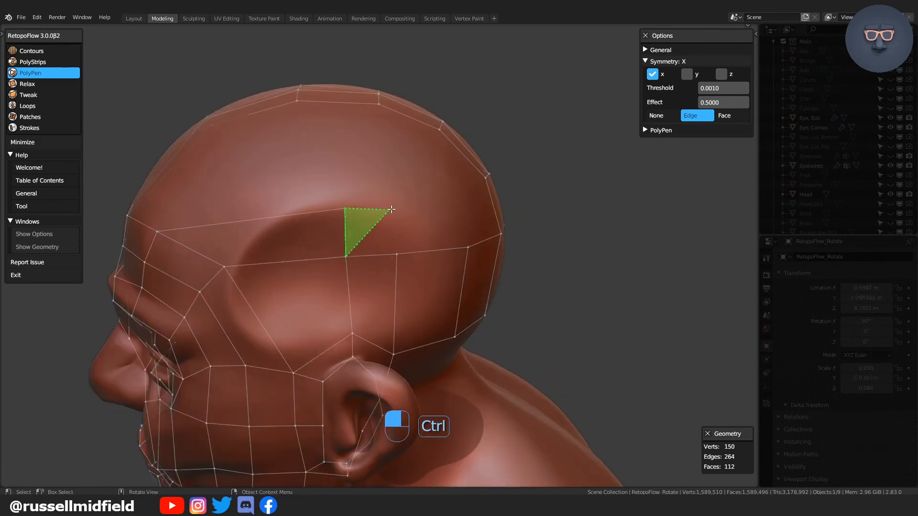
left_click(402, 253, "ctrl")
left_click(379, 210, "ctrl")
middle_click_drag(402, 253, 419, 160)
left_click(377, 250, "ctrl")
left_click(350, 162)
key("5")
middle_click_drag(216, 200, 244, 191)
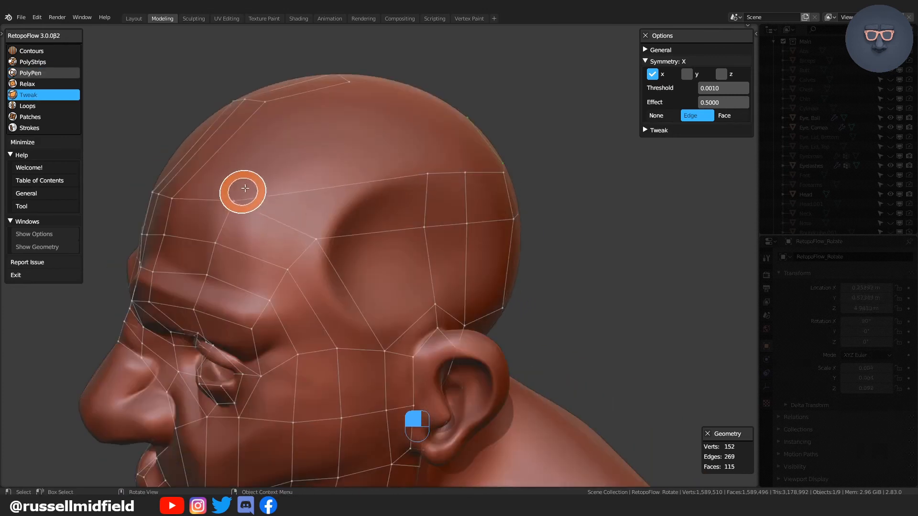
Insert edge loops through the skull's side strip and across the cheek between the eye, ear and jaw with Loops
key("6")
middle_click_drag(382, 272, 285, 163)
left_click(282, 165, "ctrl")
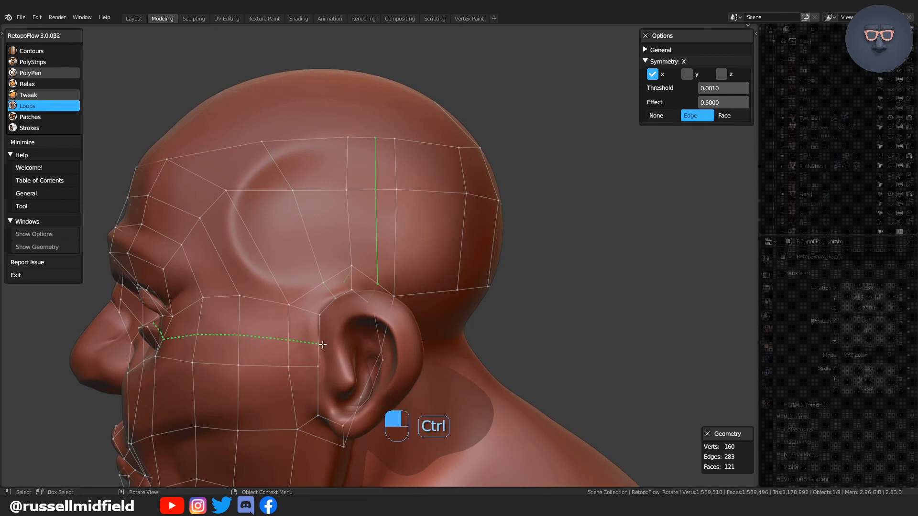
left_click(323, 345, "ctrl")
left_click(321, 388, "ctrl")
middle_click_drag(348, 426, 254, 296)
left_click(272, 335, "ctrl")
left_click(223, 322, "ctrl")
left_click(254, 297, "ctrl")
left_click(255, 262, "ctrl")
middle_click_drag(255, 263, 279, 284)
scroll(367, 310, "down", 2)
Build a third strip of faces over the crown beside the existing strips with PolyPen
key("5")
left_click(327, 212, "ctrl")
middle_click_drag(401, 263, 356, 316)
left_click(323, 221, "ctrl")
left_click(314, 244, "ctrl")
left_click(389, 208, "ctrl")
left_click(384, 238, "ctrl")
left_click(443, 230, "ctrl")
left_click(401, 244, "ctrl")
middle_click_drag(401, 244, 322, 196)
key("7")
middle_click_drag(316, 244, 311, 283)
middle_click_drag(316, 306, 358, 345)
Add a row of faces above the skull's side rows with PolyPen and even out the crown vertices with Tweak
key("3")
left_click(191, 238)
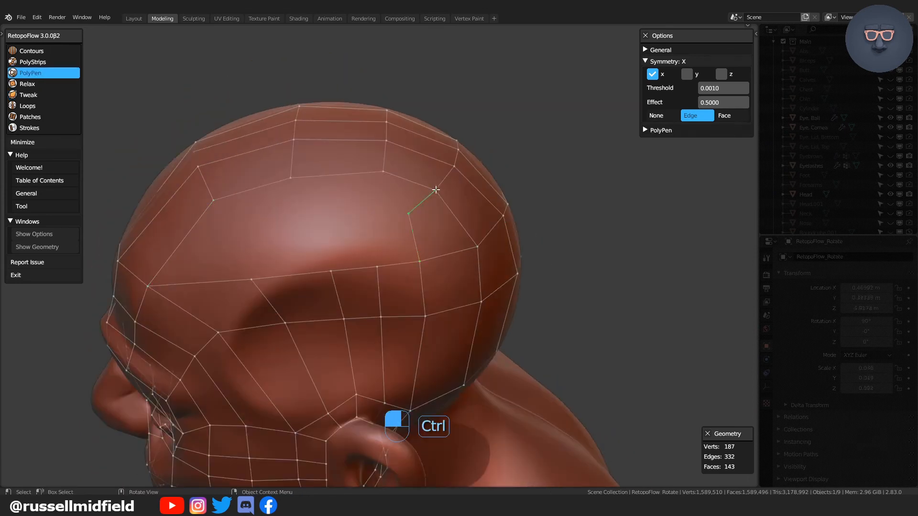
left_click(330, 269, "ctrl")
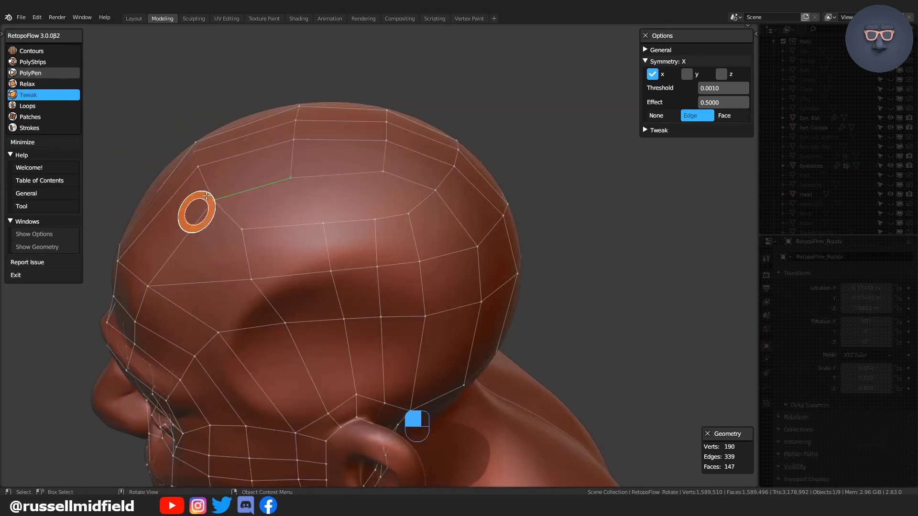
mouse_move(206, 195)
middle_mouse_down()
mouse_move(283, 199)
mouse_move(496, 318)
mouse_move(433, 297)
middle_mouse_up()
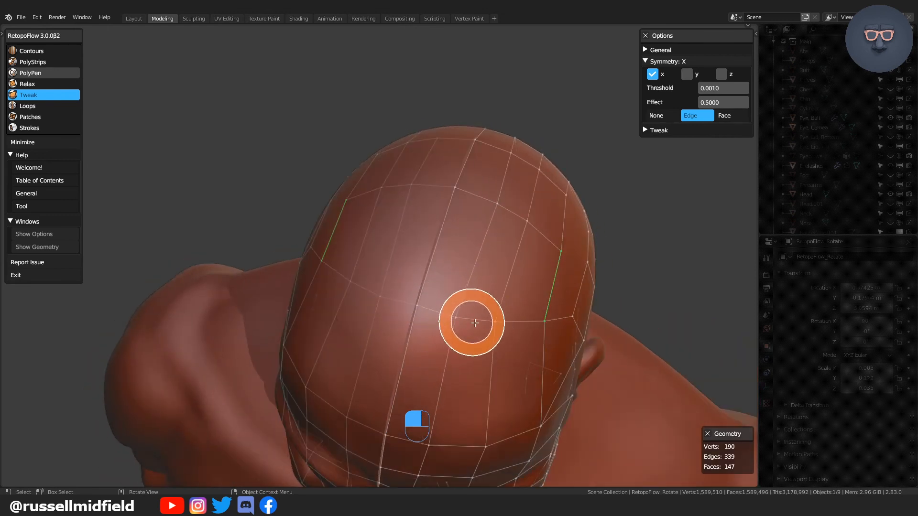
mouse_move(475, 323)
middle_mouse_down()
mouse_move(478, 207)
mouse_move(454, 294)
mouse_move(396, 246)
mouse_move(283, 239)
mouse_move(324, 221)
middle_mouse_up()
mouse_move(420, 211)
middle_mouse_down()
mouse_move(389, 246)
mouse_move(383, 233)
middle_mouse_up()
Fill the remaining gap between the crown strips and the side rows with PolyPen and adjust the surrounding vertices with Tweak
left_click(287, 148, "ctrl")
key("5")
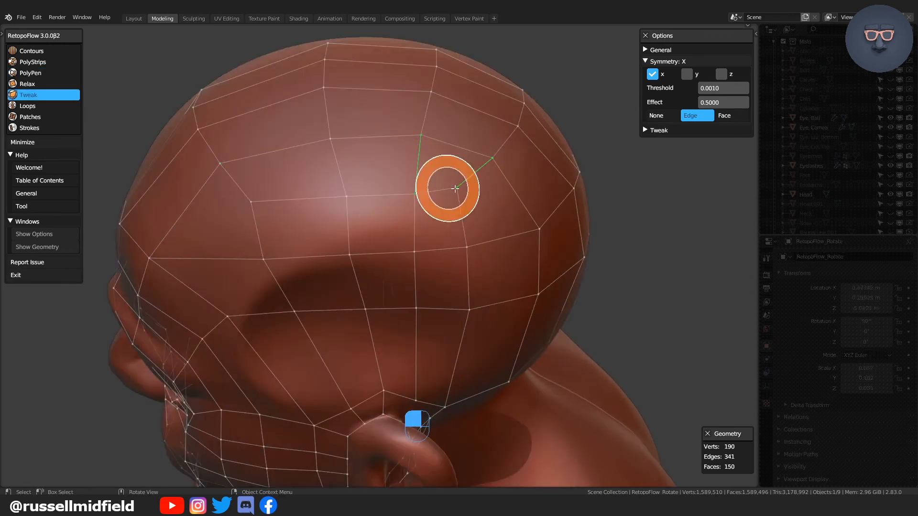
middle_click_drag(364, 249, 467, 179)
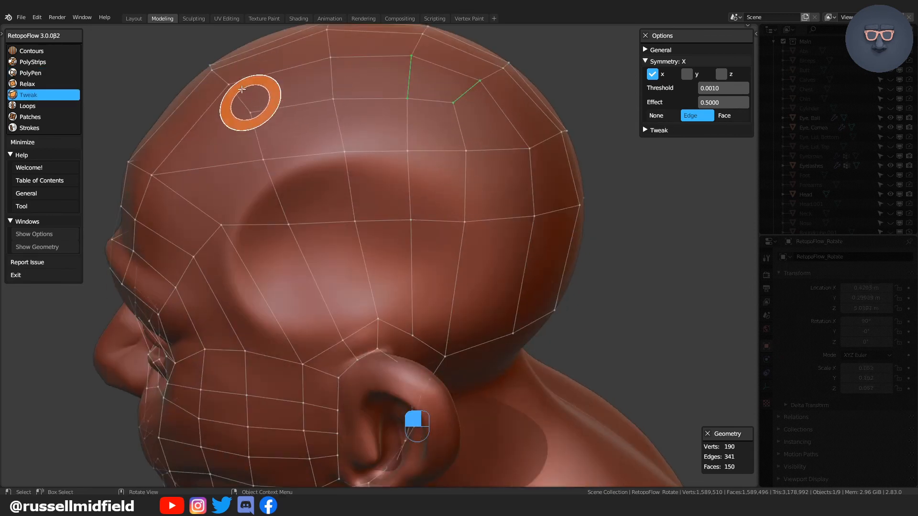
mouse_move(245, 99)
middle_mouse_down()
mouse_move(372, 309)
mouse_move(371, 268)
mouse_move(332, 181)
mouse_move(383, 259)
mouse_move(518, 220)
mouse_move(406, 250)
mouse_move(306, 447)
middle_mouse_up()
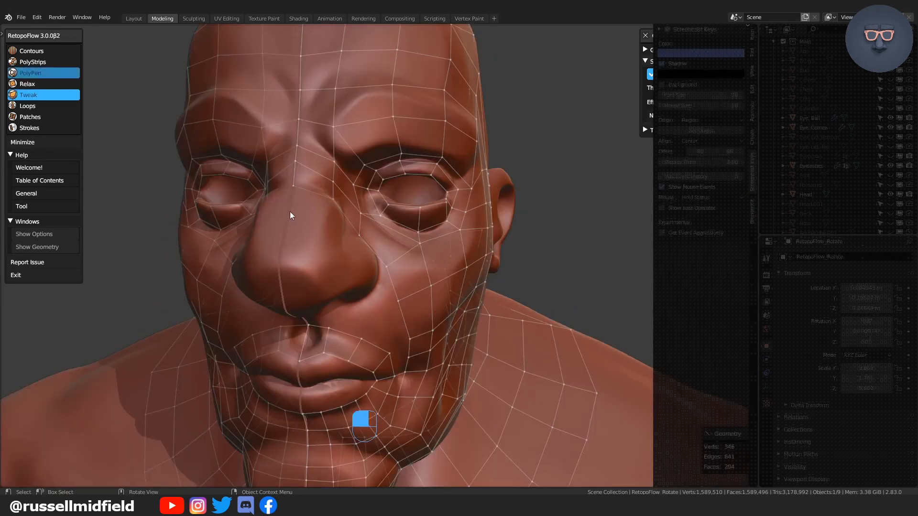
Build faces from the nose bridge down over the tip of the nose with PolyPen
key("3")
middle_click_drag(290, 211, 275, 231)
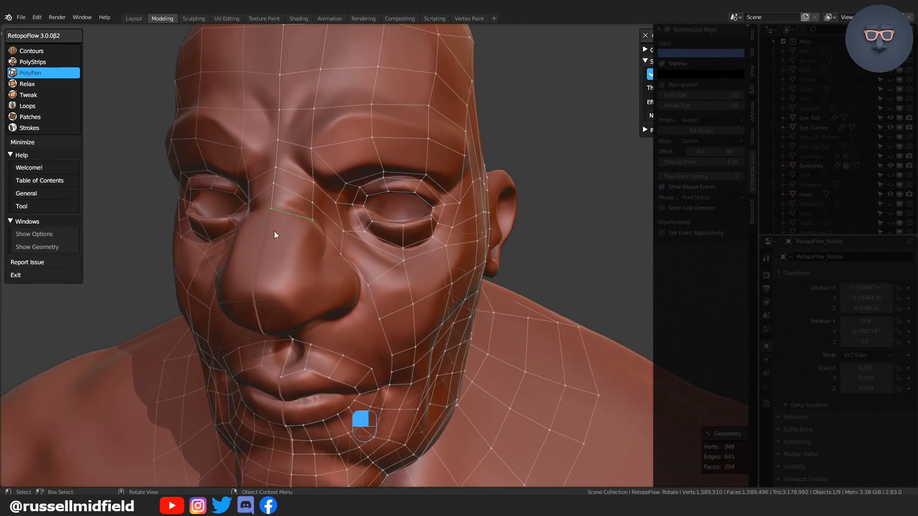
left_click(271, 271, "ctrl")
middle_click_drag(272, 271, 297, 237)
left_click(329, 207, "ctrl")
mouse_move(329, 207)
middle_mouse_down()
mouse_move(325, 136)
mouse_move(332, 201)
mouse_move(294, 277)
mouse_move(322, 216)
middle_mouse_up()
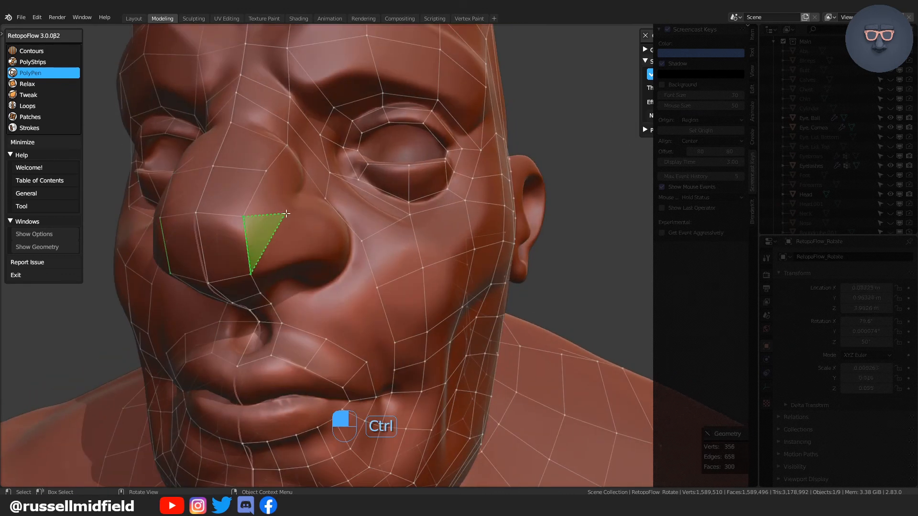
Extend the faces from the nose tip across the nostril wing with PolyPen and adjust its outer edge with Tweak
left_click(322, 216, "ctrl")
left_click(322, 216, "ctrl")
left_click(323, 256, "ctrl")
mouse_move(323, 256)
middle_mouse_down()
mouse_move(223, 238)
mouse_move(291, 248)
middle_mouse_up()
left_click(224, 238, "ctrl")
left_click(218, 264, "ctrl")
key("5")
left_click_drag(340, 215, 345, 232)
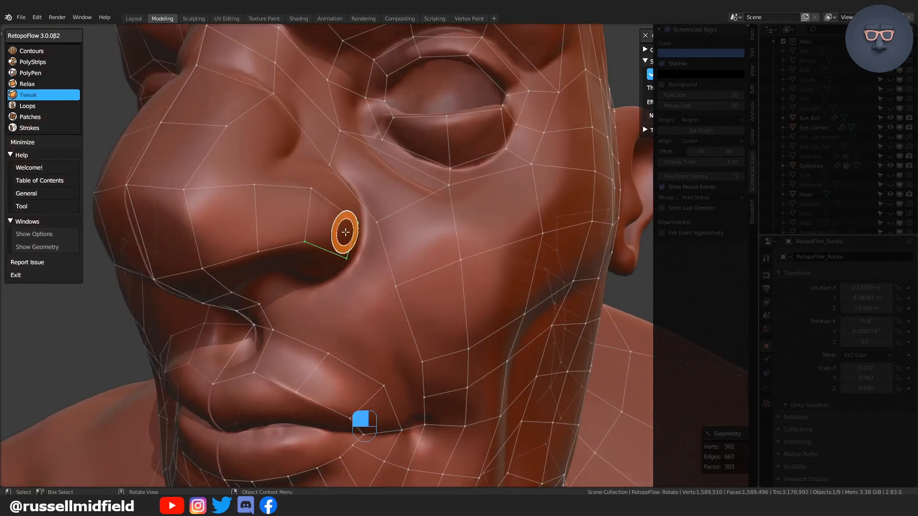
middle_click_drag(280, 191, 337, 253)
Fill the side of the nose between the bridge strip and the nostril wing with PolyPen faces
left_click(59, 73)
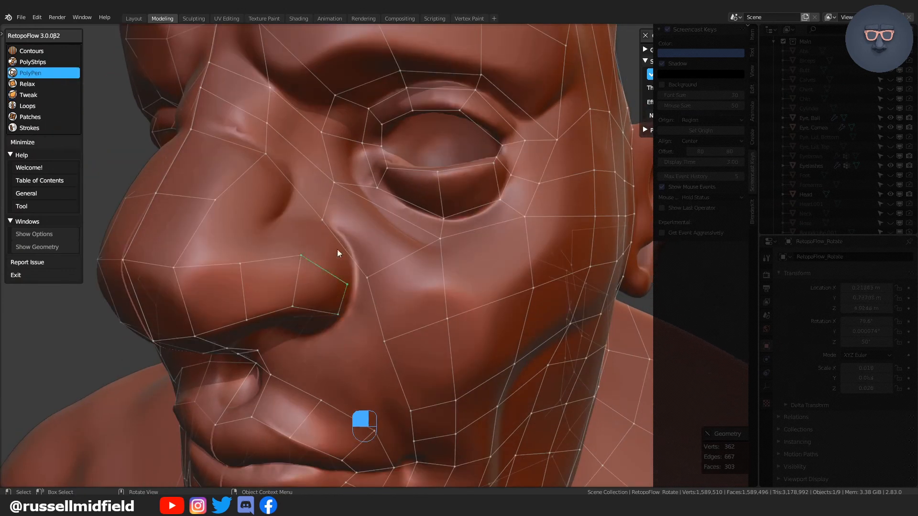
left_click(241, 178, "ctrl")
left_click(197, 230)
middle_click_drag(306, 225, 342, 252)
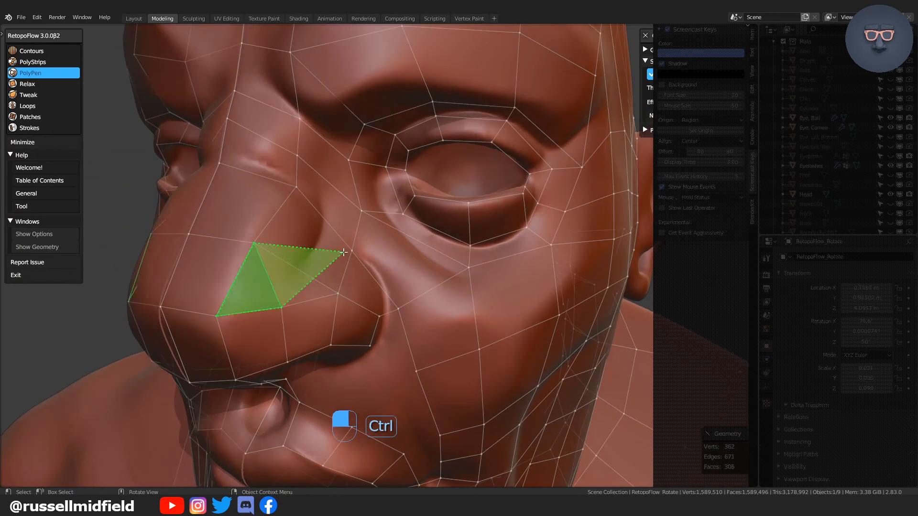
middle_click_drag(355, 287, 290, 201, "shift")
middle_click_drag(196, 165, 239, 270, "shift")
left_click(230, 306, "ctrl")
scroll(296, 239, "down", 2)
key("c")
middle_click_drag(330, 287, 275, 291, "shift")
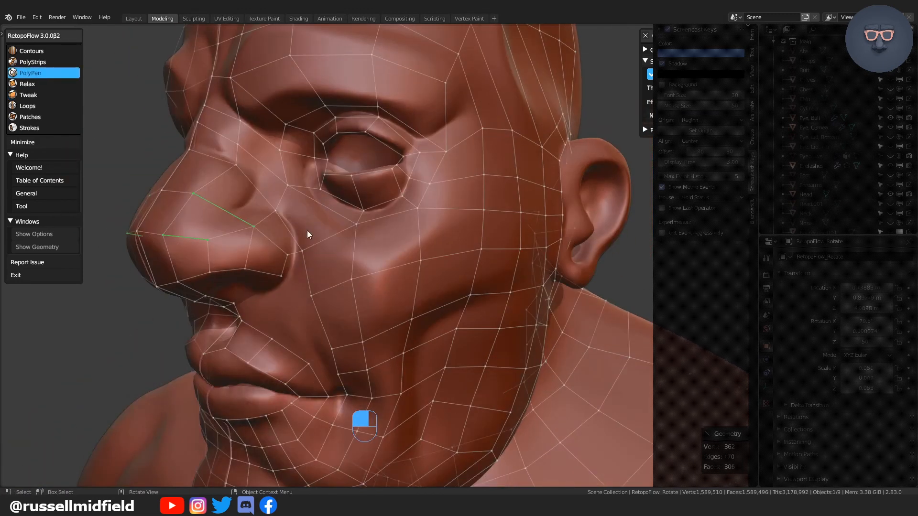
Connect the side of the nose to the cheek and add faces beneath the nostril wing with PolyPen
scroll(307, 234, "up", 2)
left_click(310, 229, "ctrl")
middle_click_drag(308, 232, 425, 155, "shift")
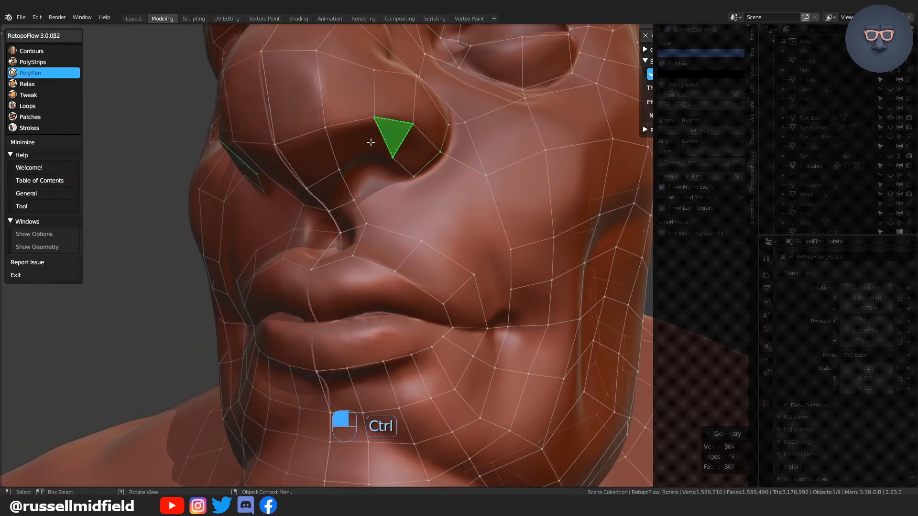
left_click(338, 168, "ctrl")
scroll(338, 168, "up", 2)
middle_click_drag(383, 225, 433, 282, "shift")
scroll(478, 264, "down", 1)
middle_click_drag(545, 276, 517, 245, "shift")
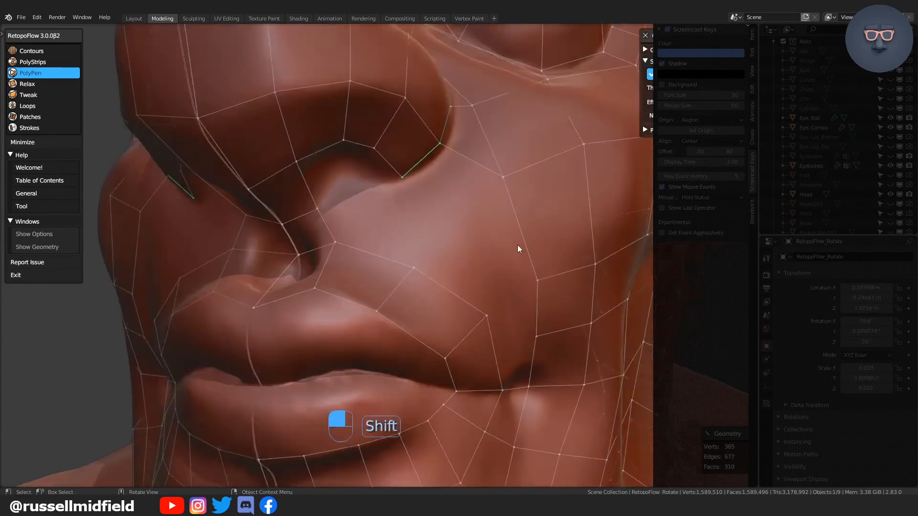
Extend PolyPen faces from the nostril wing along the smile line to the corner of the mouth
scroll(518, 245, "down", 1)
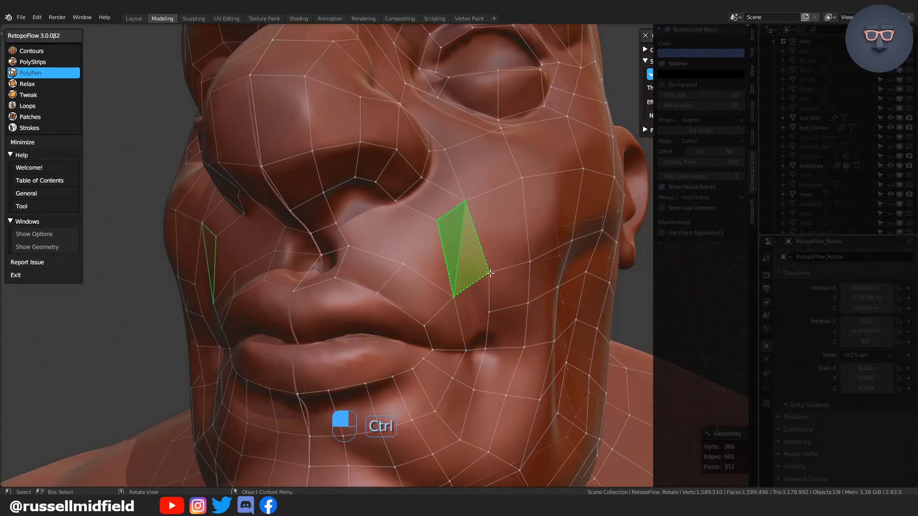
middle_click_drag(500, 312, 452, 264)
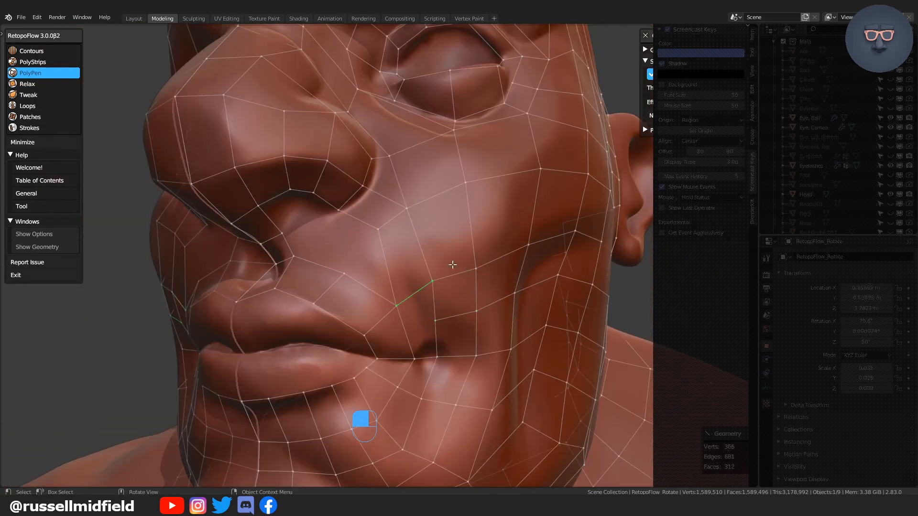
scroll(421, 326, "up", 3)
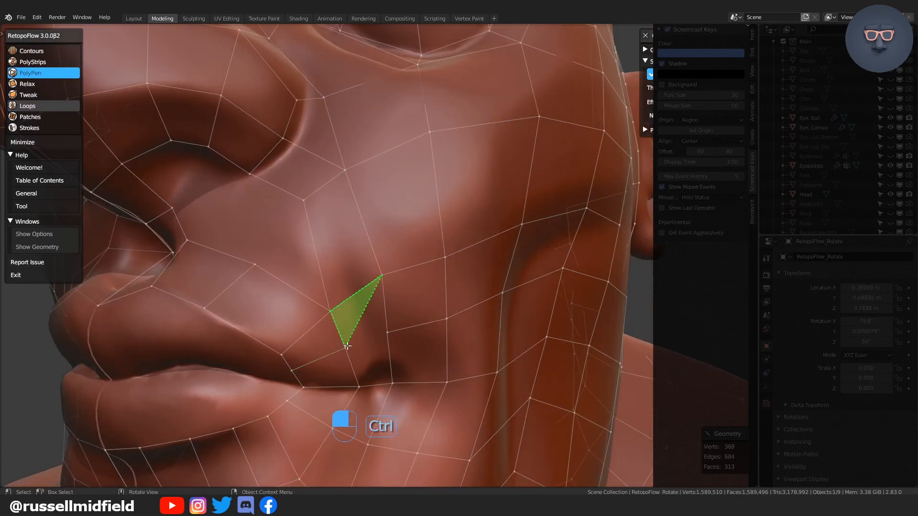
middle_click_drag(372, 353, 285, 193)
middle_click_drag(393, 247, 403, 252)
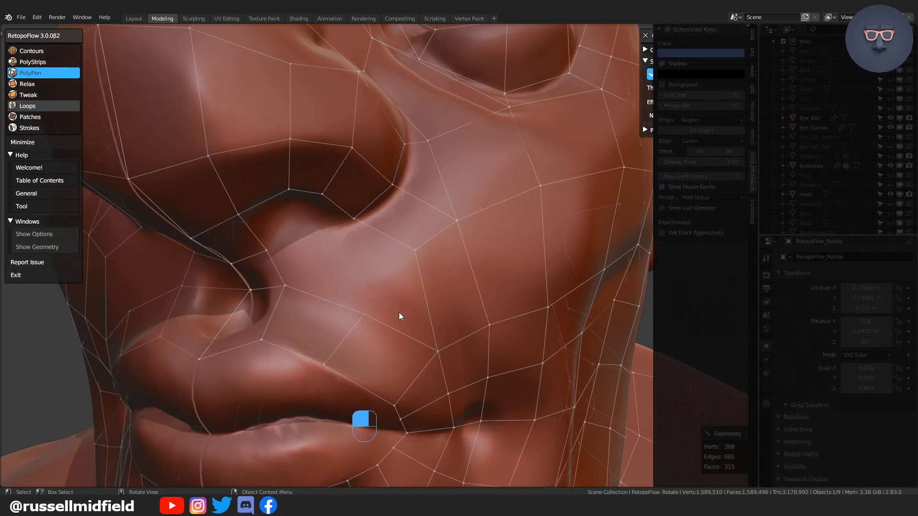
scroll(387, 286, "down", 1)
middle_click_drag(388, 286, 412, 215)
scroll(333, 162, "up", 1)
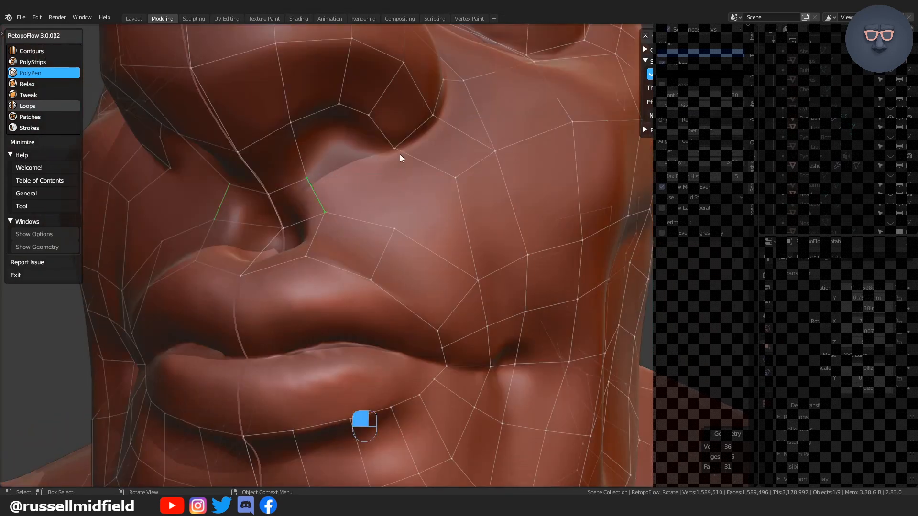
Build faces along the lower rim of the nostril and join them to the base of the nose with PolyPen
scroll(401, 158, "up", 2)
middle_click_drag(402, 158, 450, 168, "shift")
left_click(479, 170)
left_click(433, 216, "ctrl")
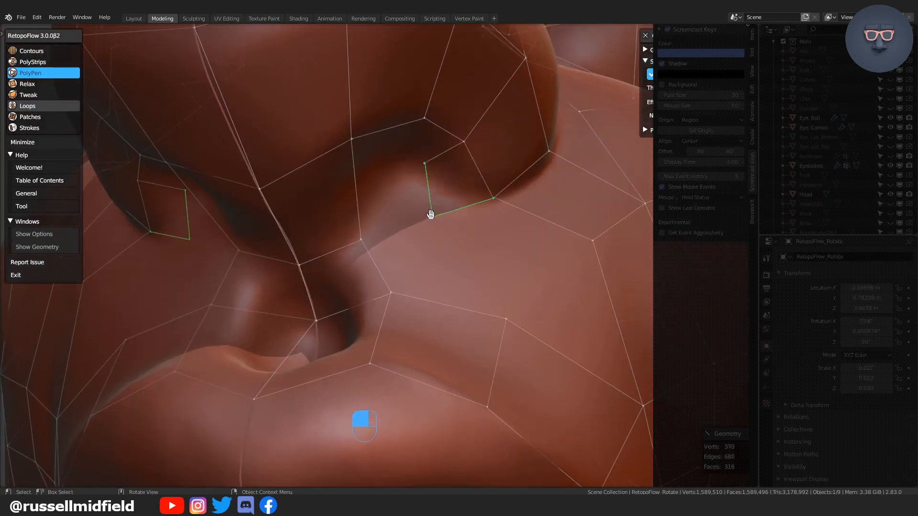
middle_click_drag(430, 211, 327, 128)
left_click(303, 166, "ctrl")
left_click(410, 156, "ctrl")
scroll(393, 201, "down", 5)
scroll(387, 213, "up", 3)
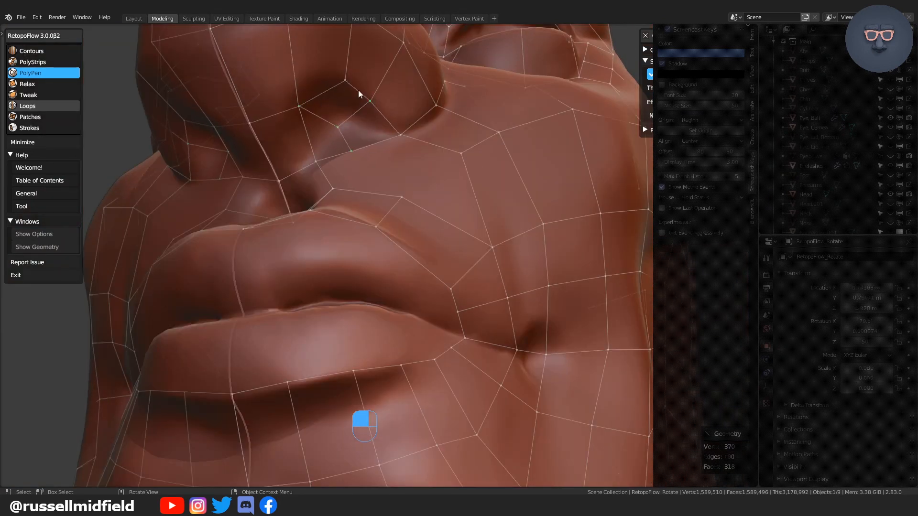
Fill the remaining gap between the nostril, upper lip and cheek with PolyPen faces
left_click(347, 82)
scroll(406, 168, "down", 2)
scroll(406, 168, "up", 2)
middle_click_drag(406, 168, 413, 293, "shift")
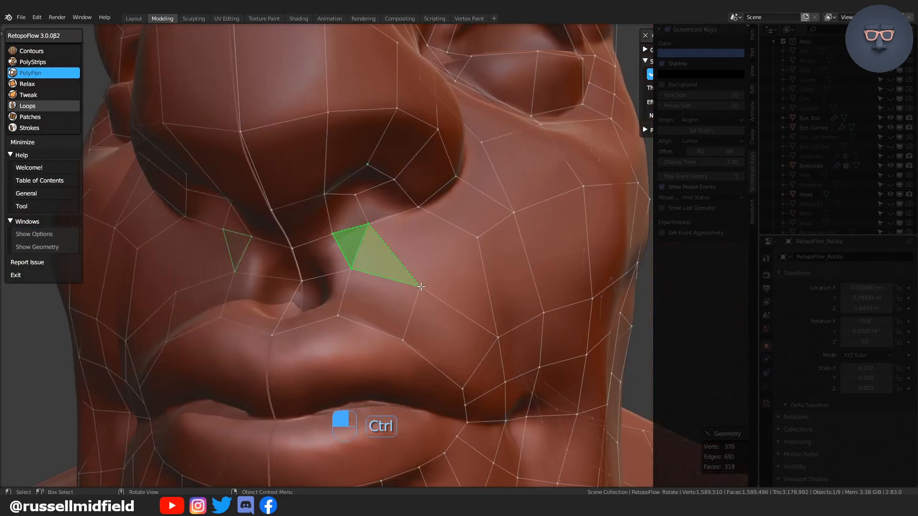
middle_click_drag(470, 258, 366, 265)
key("ctrl")
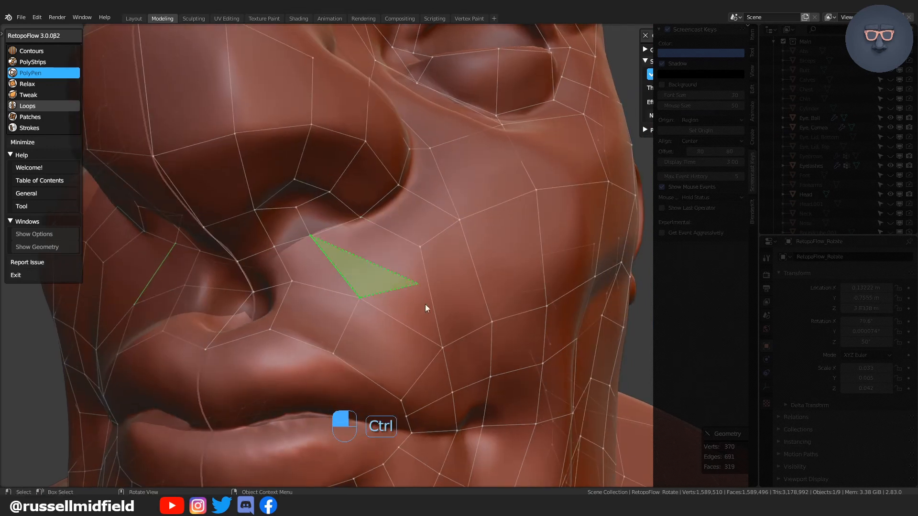
left_click(362, 297, "ctrl")
left_click(310, 236, "ctrl")
key("ctrl+z")
key("ctrl+z")
left_click(360, 298, "ctrl")
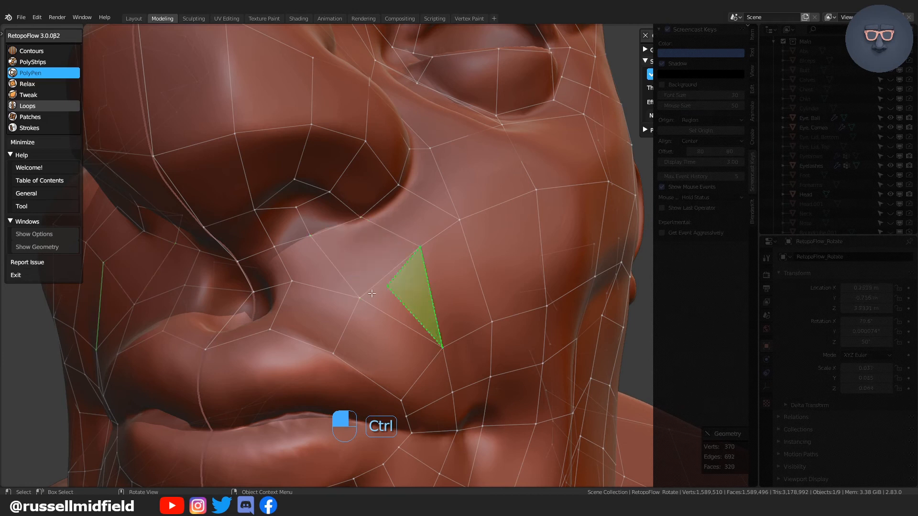
left_click(363, 296, "ctrl")
Inspect the face topology around the eye and the whole head, and look over the full character
scroll(427, 323, "down", 9)
scroll(427, 322, "up", 6)
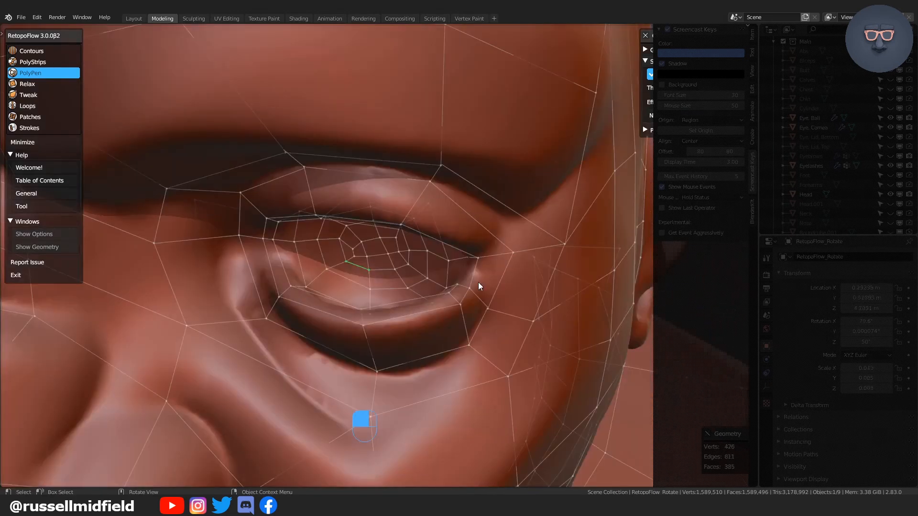
scroll(479, 282, "down", 9)
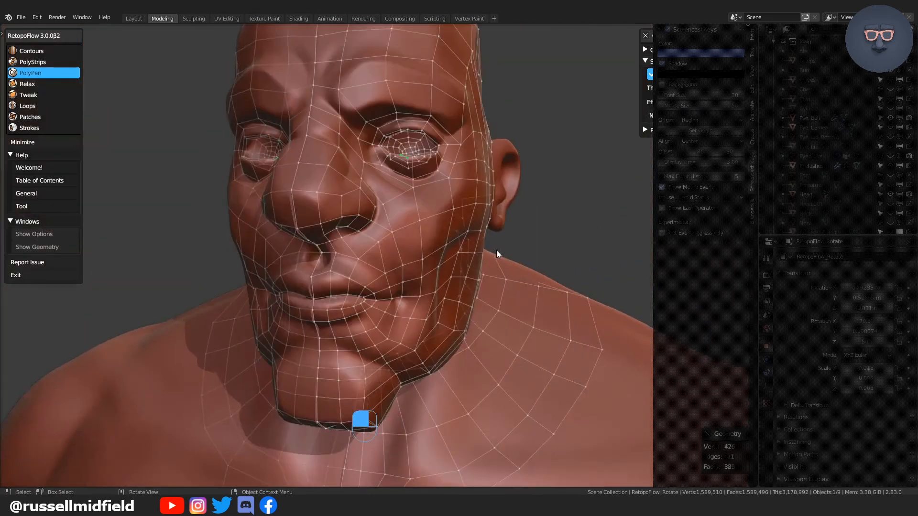
middle_click_drag(497, 251, 322, 234)
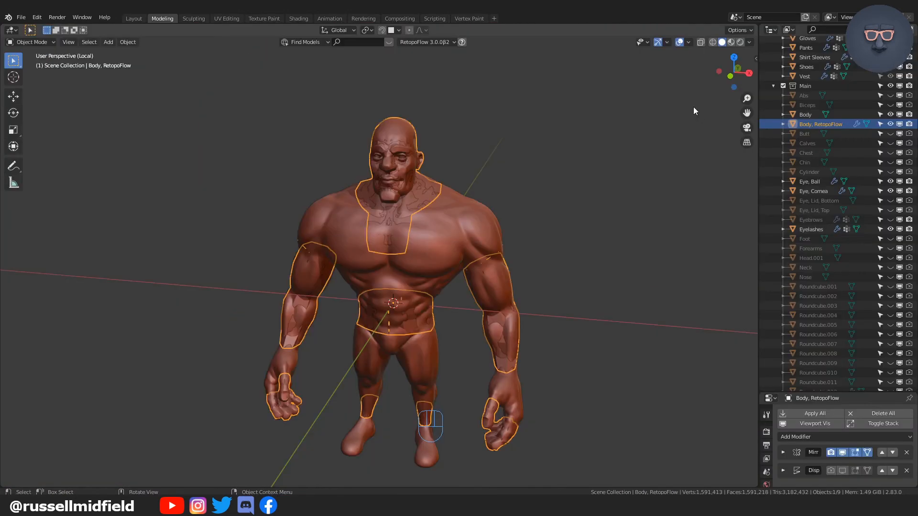
middle_click_drag(581, 245, 579, 213)
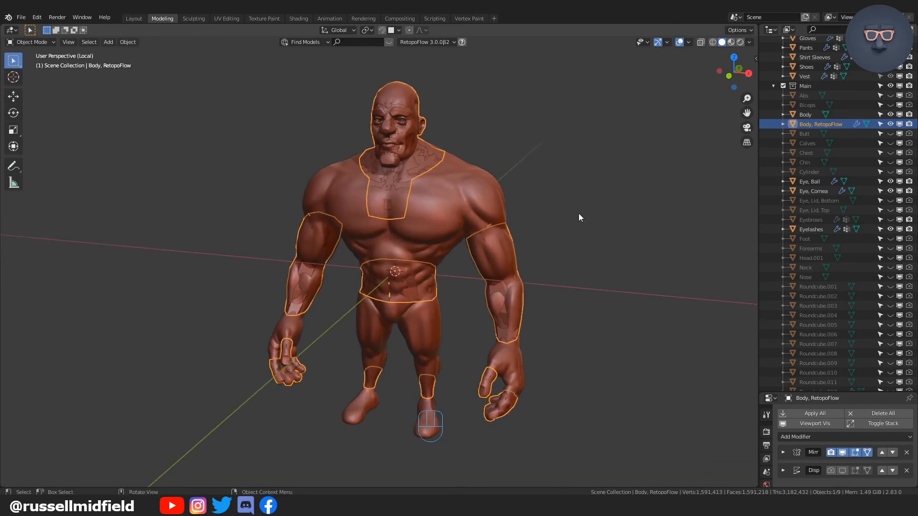
scroll(578, 213, "up", 2)
scroll(583, 205, "down", 4)
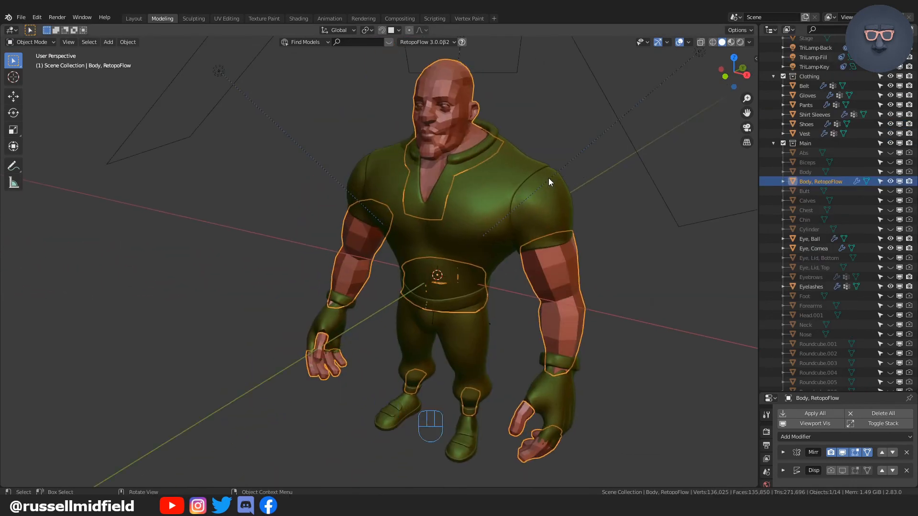
Duplicate the Body, RetopoFlow object in place and move the copy into the Backup collection
scroll(842, 349, "down", 5)
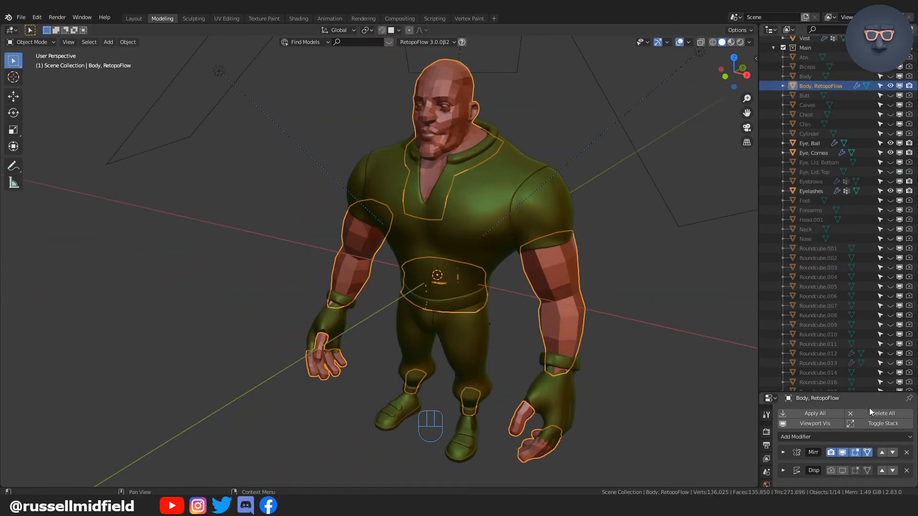
left_click_drag(861, 393, 861, 364)
scroll(804, 100, "up", 1)
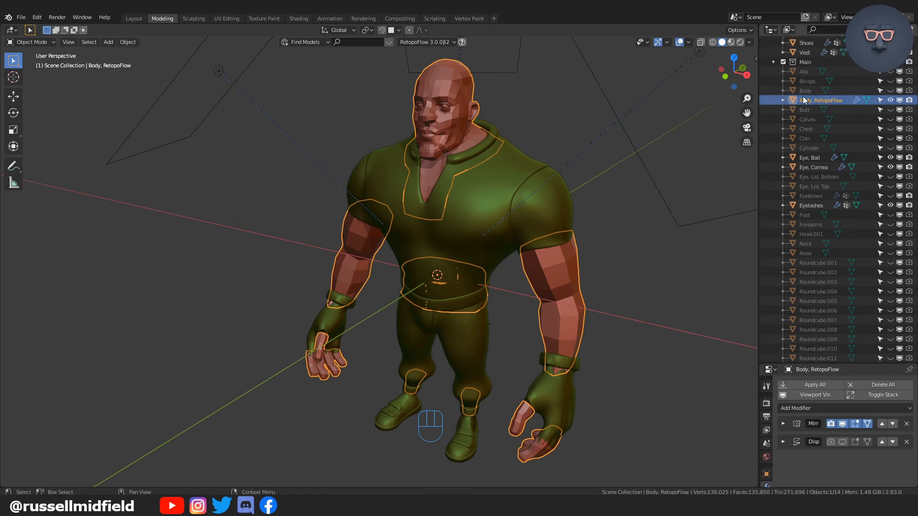
key("shift+d")
right_click(615, 190)
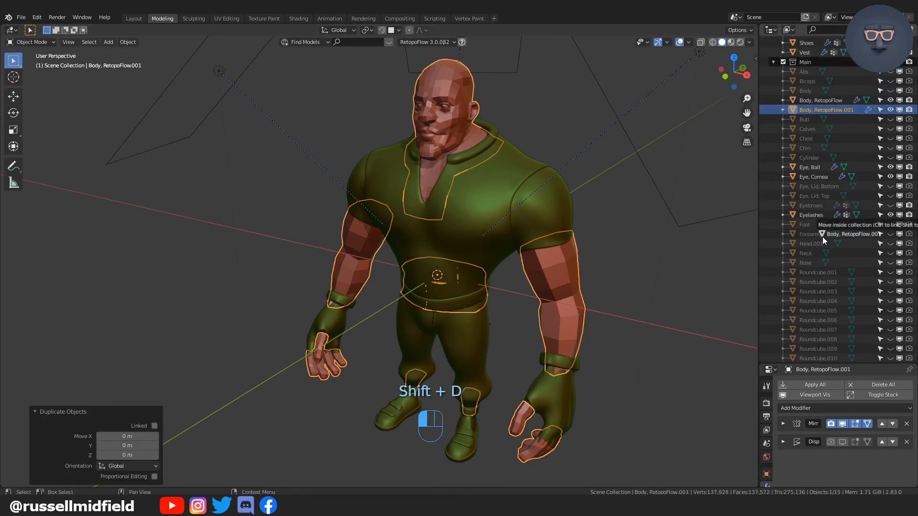
left_click_drag(823, 237, 805, 333)
left_click(559, 273)
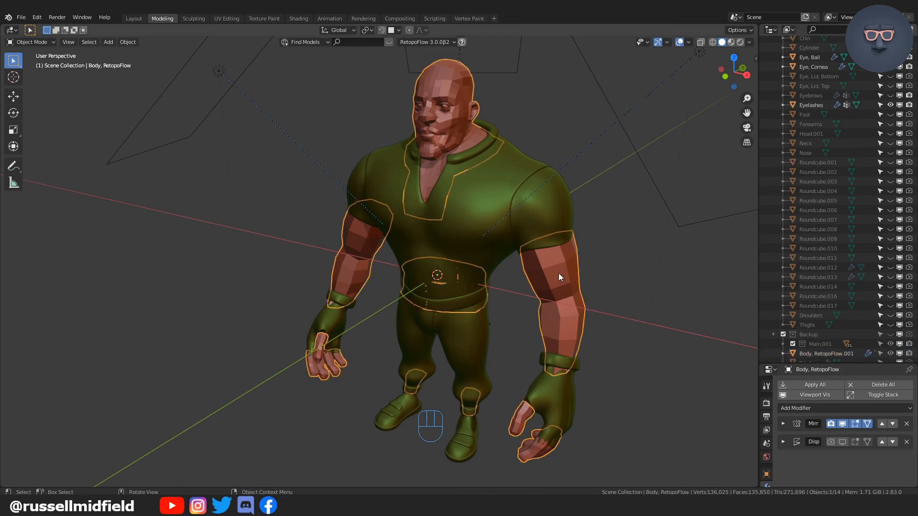
scroll(836, 305, "up", 3)
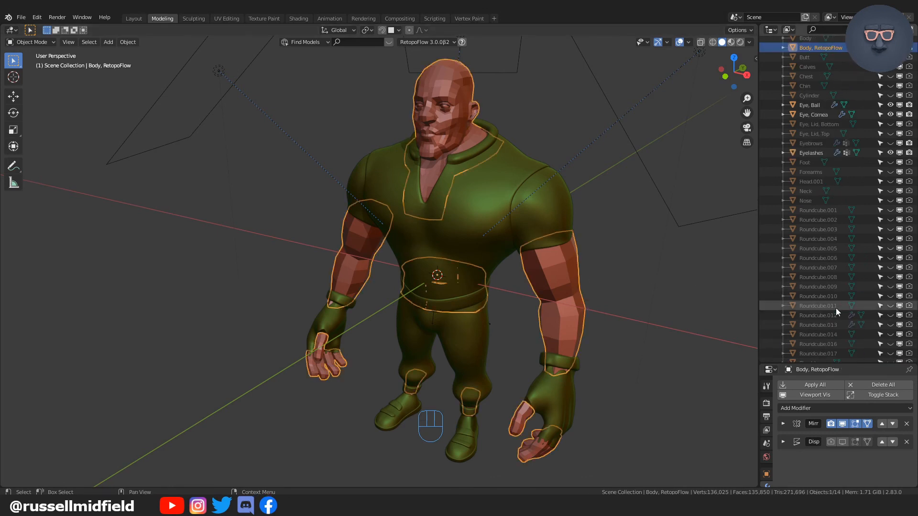
scroll(835, 308, "down", 3)
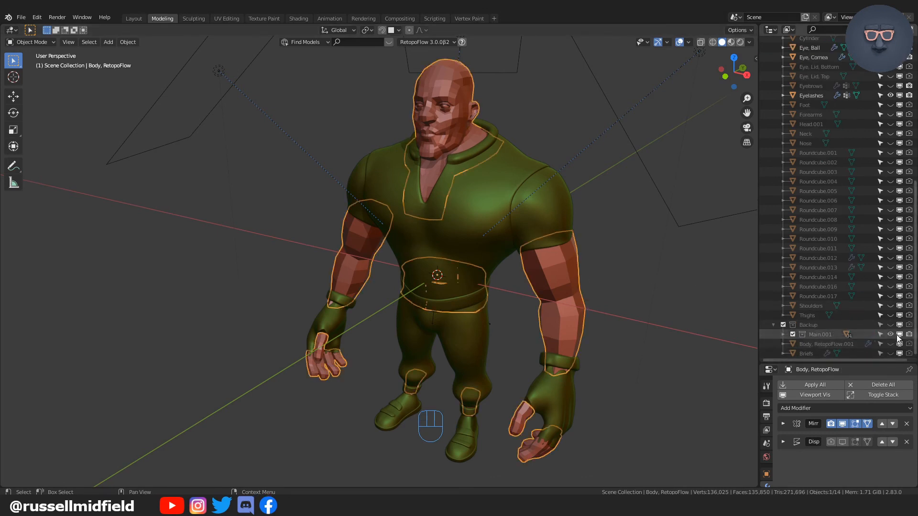
scroll(828, 263, "up", 6)
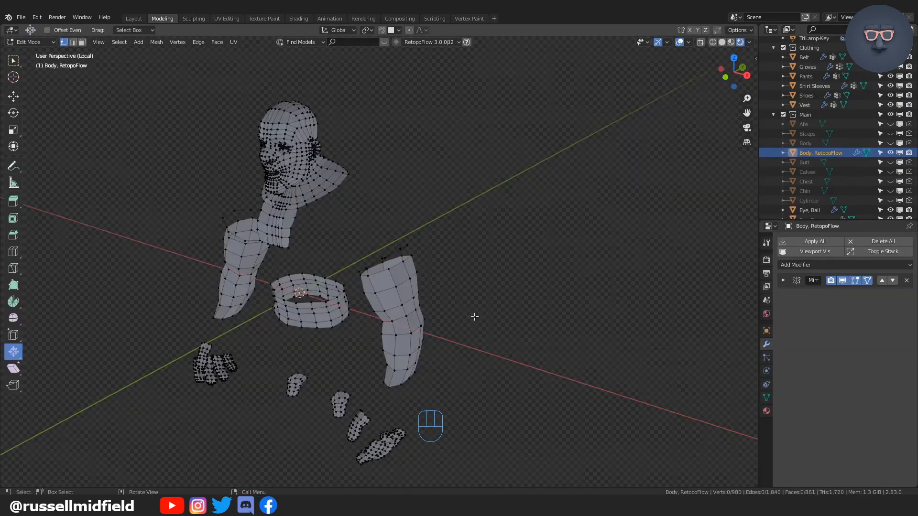
Select the two open edge loops at the top of the upper arm and connect them with Bridge Edge Loops
scroll(476, 316, "up", 5)
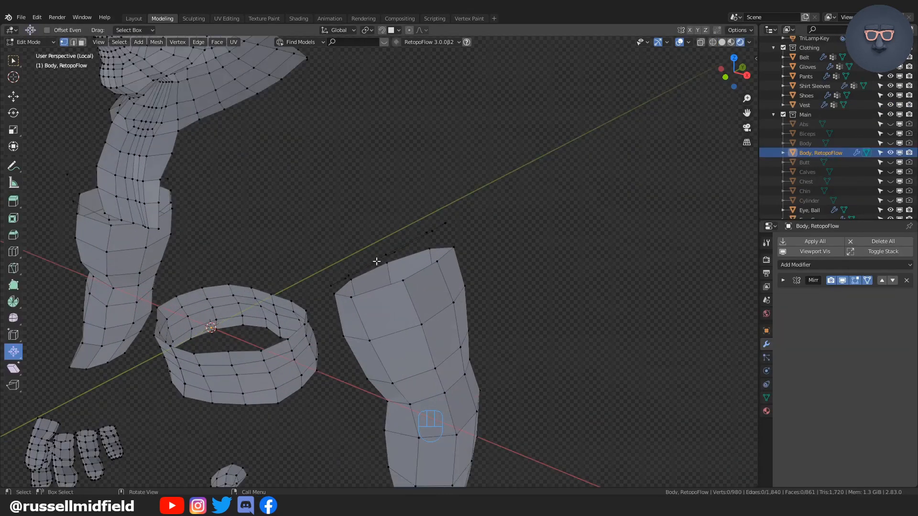
middle_click_drag(385, 286, 400, 272)
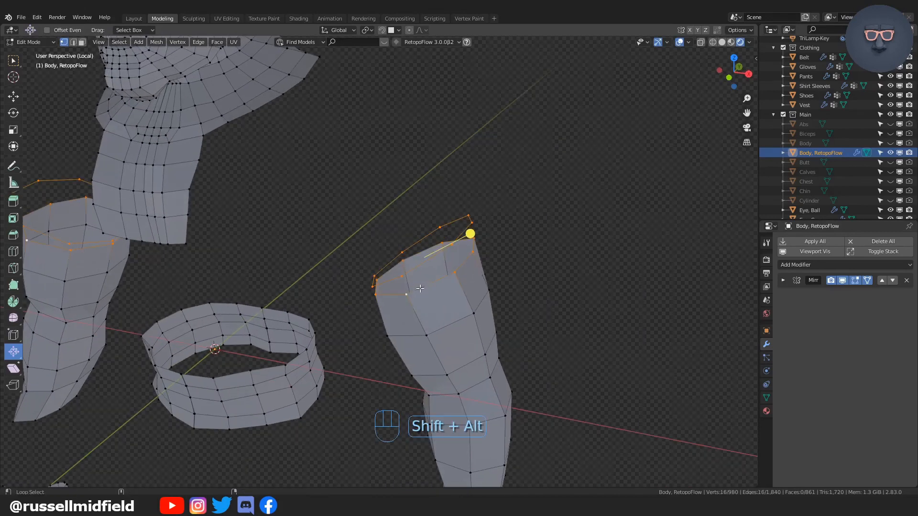
key("F3")
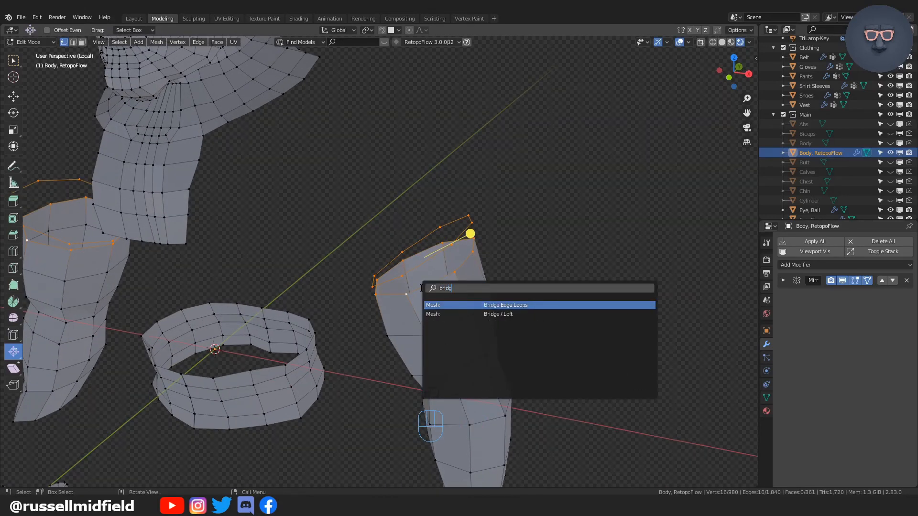
key("Return")
key("Tab")
left_click(377, 133)
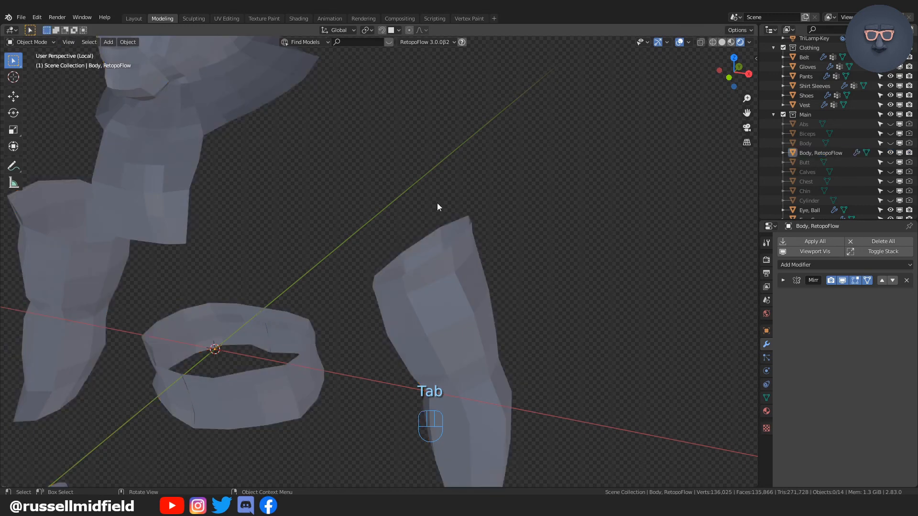
Open the Body, RetopoFlow mesh in Edit Mode at the waist band and show its Mirror modifier settings
scroll(480, 251, "down", 5)
scroll(412, 230, "up", 8)
left_click(329, 176)
middle_click_drag(329, 176, 341, 179)
middle_click_drag(342, 179, 535, 258, "shift")
key("Tab")
left_click(340, 213)
scroll(342, 211, "up", 4)
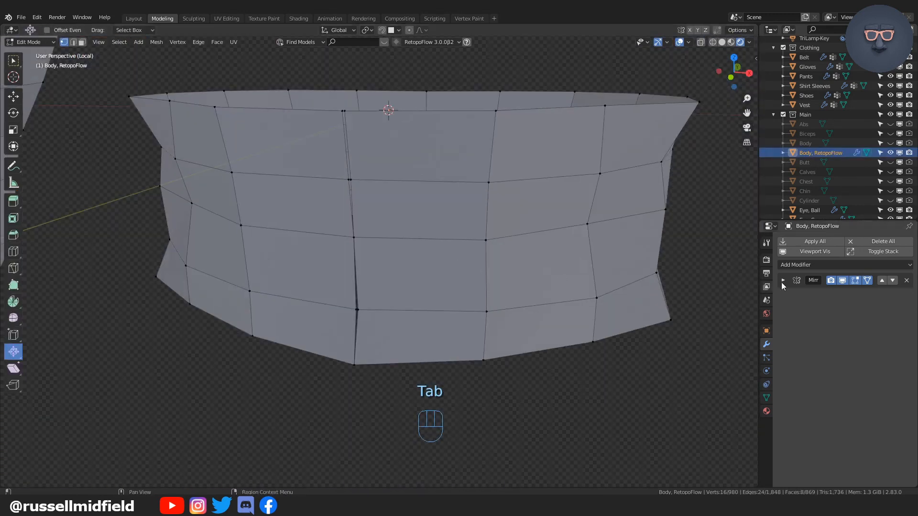
left_click(783, 281)
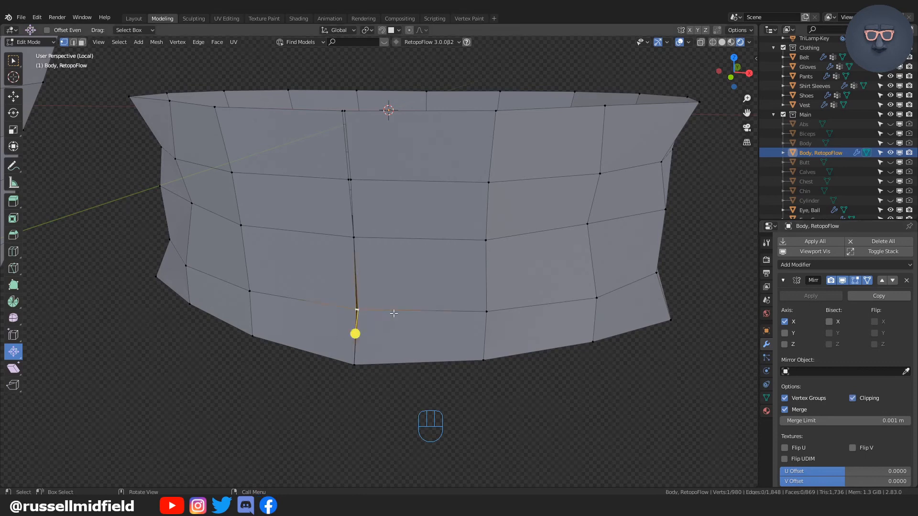
Move the waist band's front centre-line vertices along X onto the mirror axis to close the seam
key("g")
left_click(377, 292)
left_click(369, 240)
key("g")
left_click(369, 240)
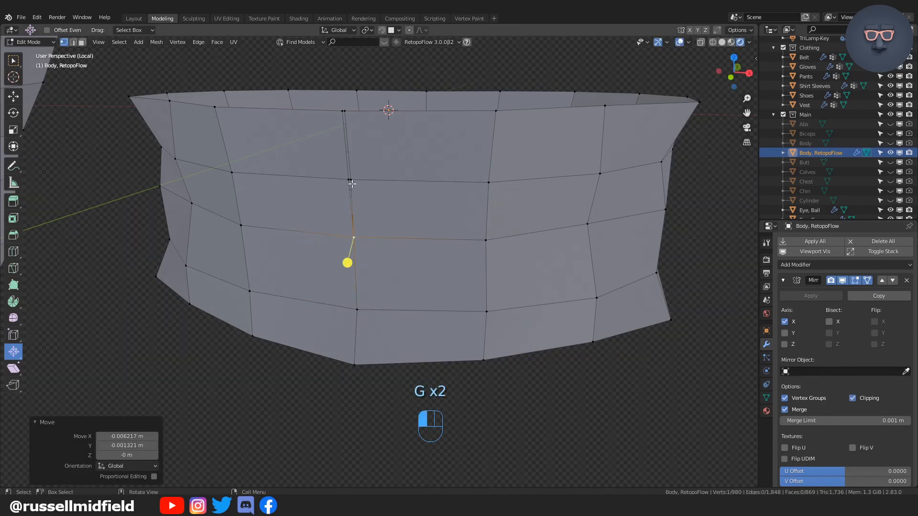
left_click(352, 184)
key("g")
middle_click(384, 180)
left_click(381, 177)
left_click(353, 111)
key("g")
left_click(383, 111)
scroll(487, 198, "down", 3)
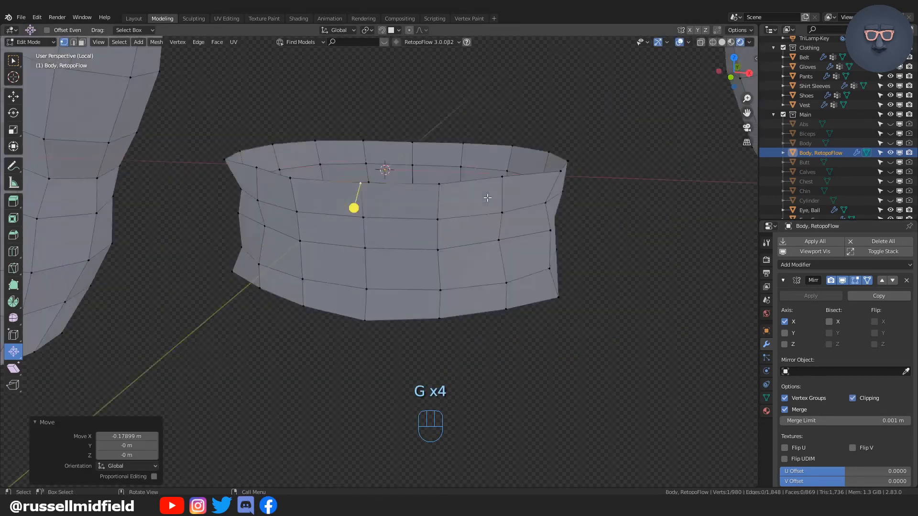
Move the stray centre-line vertices on the back of the waist band along X onto the mirror axis
middle_click_drag(487, 198, 326, 214)
scroll(324, 218, "up", 3)
left_click(355, 191)
key("g")
middle_click(421, 195)
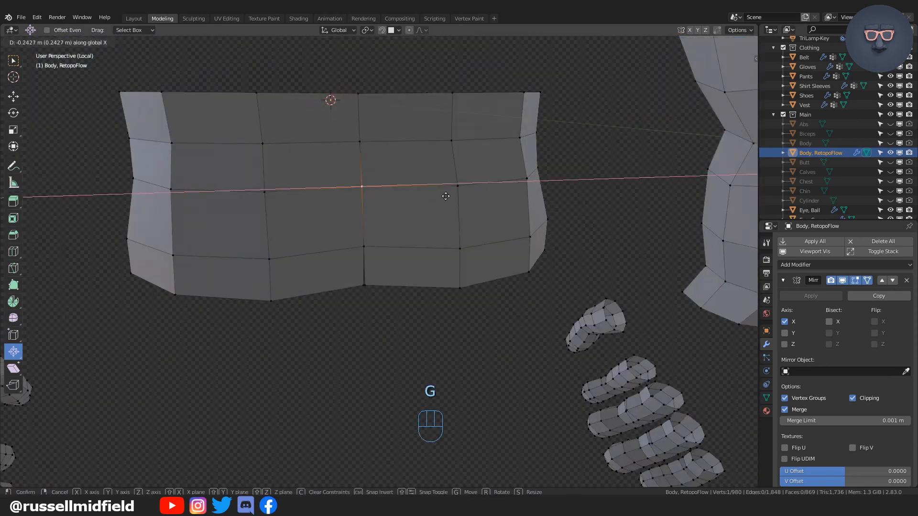
left_click(446, 196)
left_click(363, 290)
key("g")
middle_click(430, 295)
left_click(450, 294)
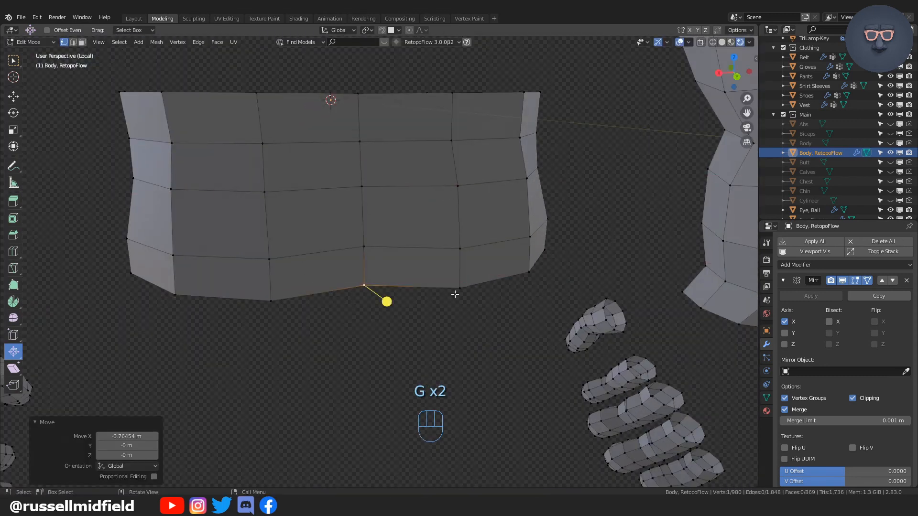
Move the neck's stray centre-line vertex along X onto the mirror axis and return to Object Mode
scroll(440, 282, "down", 7)
middle_click_drag(376, 271, 513, 278)
middle_click_drag(392, 204, 404, 306, "shift")
scroll(391, 255, "up", 8)
middle_click_drag(388, 251, 439, 300)
scroll(442, 304, "down", 3)
key("g")
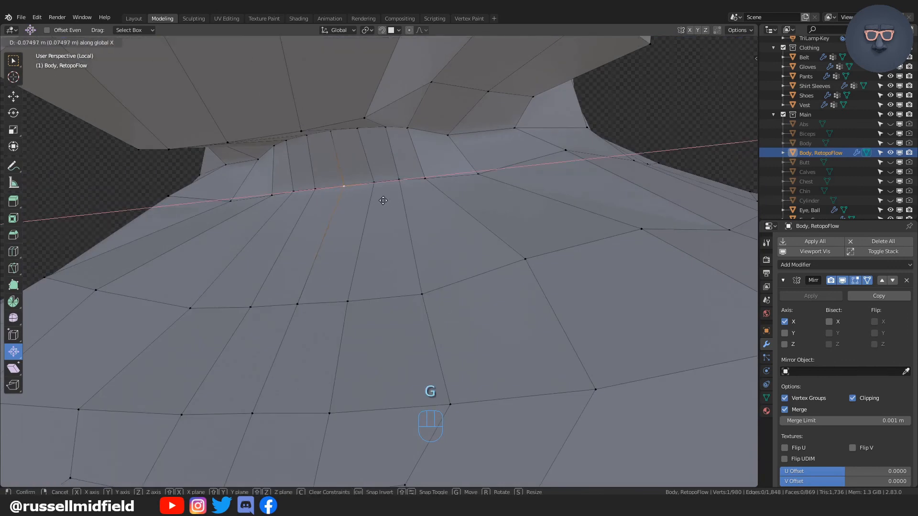
left_click(361, 197)
middle_click_drag(361, 197, 432, 283, "shift")
scroll(377, 169, "down", 3)
key("Tab")
scroll(344, 228, "up", 5)
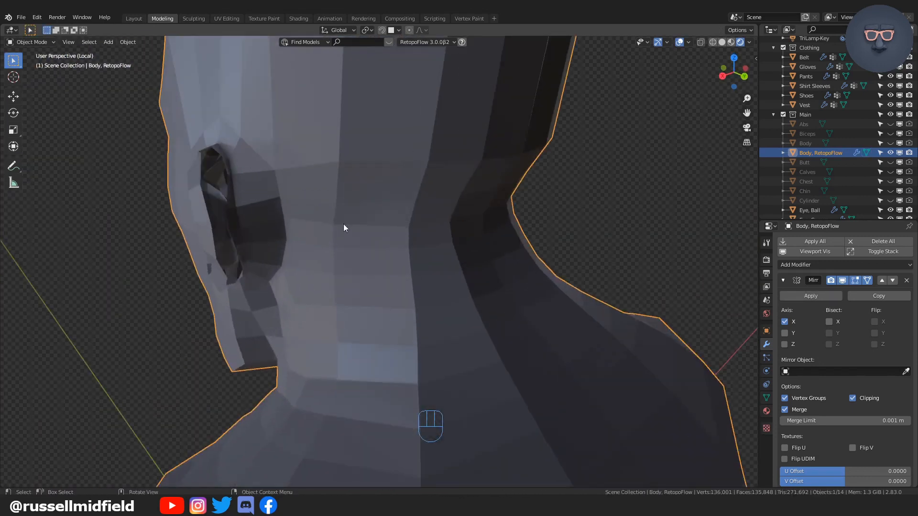
Show the Body sculpt behind the retopology mesh and snap a vertex at the back of the ear onto its surface
middle_click_drag(344, 227, 380, 256)
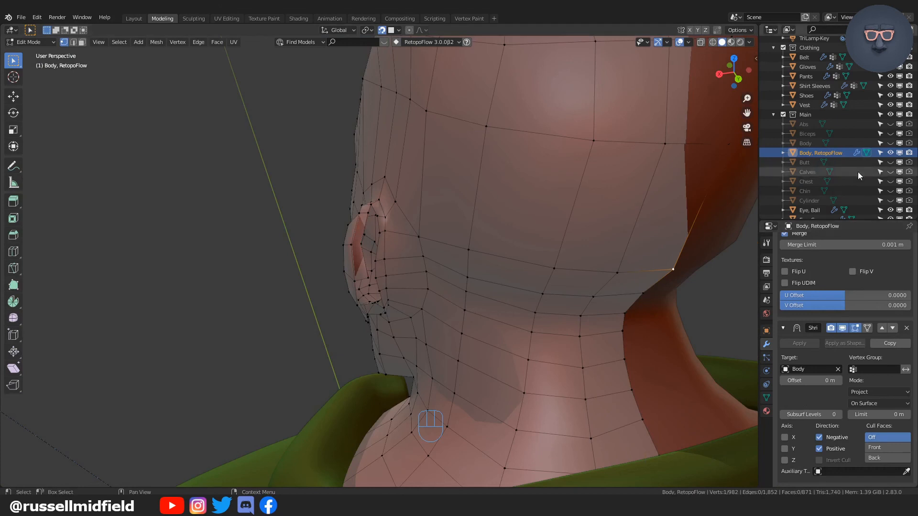
left_click(891, 144)
middle_click_drag(402, 95, 365, 259)
key("alt+z")
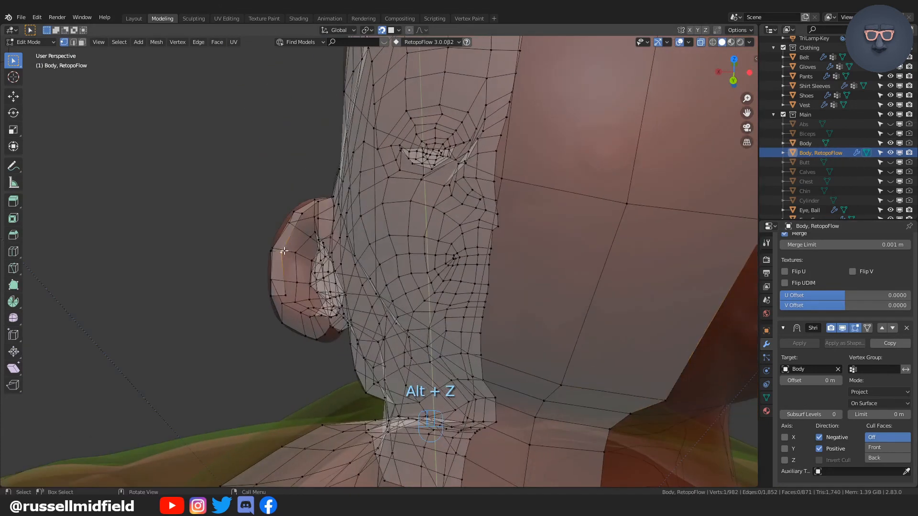
middle_click_drag(284, 251, 336, 262)
left_click(323, 231, "shift")
middle_click_drag(323, 231, 366, 179)
key("alt+z")
key("g")
left_click(397, 251)
scroll(377, 230, "up", 3)
Fill new faces down the back of the ear towards the earlobe from its edge vertices
left_click(316, 189)
key("f")
left_click(331, 189)
key("f")
left_click(362, 177)
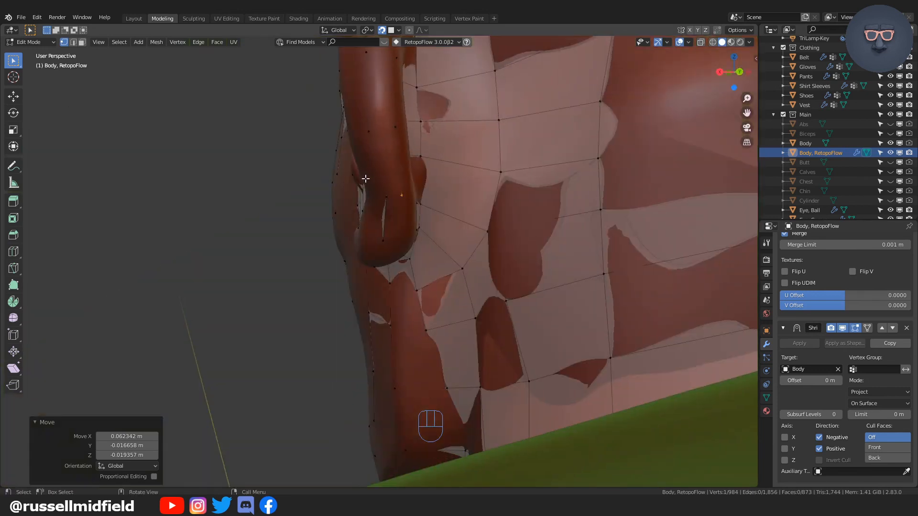
left_click(385, 196)
key("f")
left_click(408, 213)
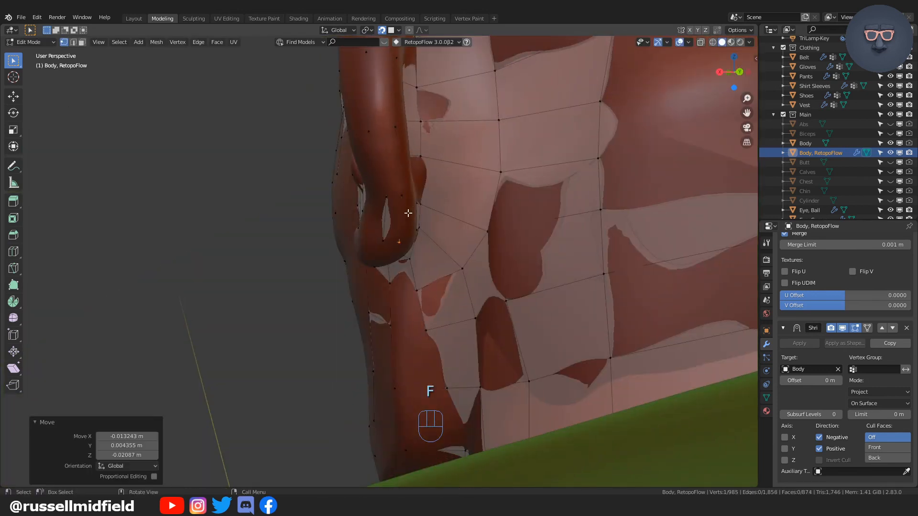
middle_click_drag(408, 213, 427, 202)
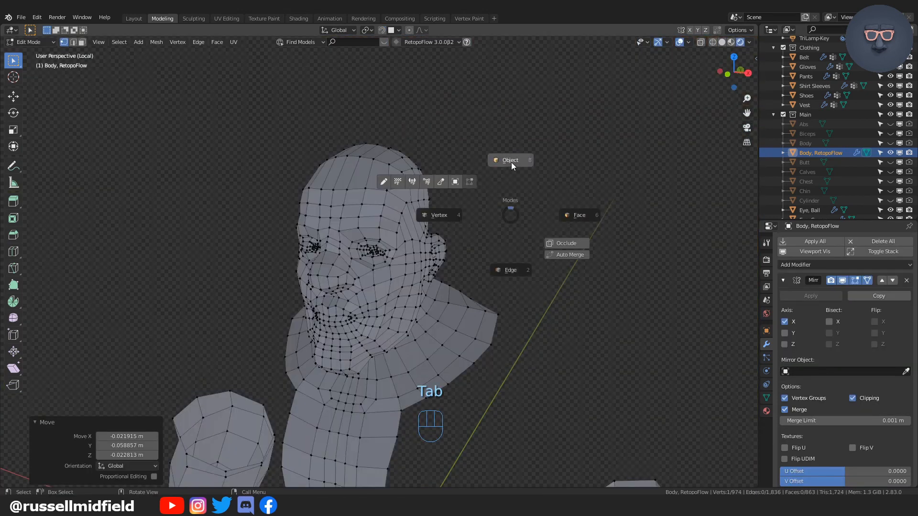
Apply the body's Mirror modifier and add a Multiresolution modifier subdivided to level 4, viewed in Solid shading
key("Tab")
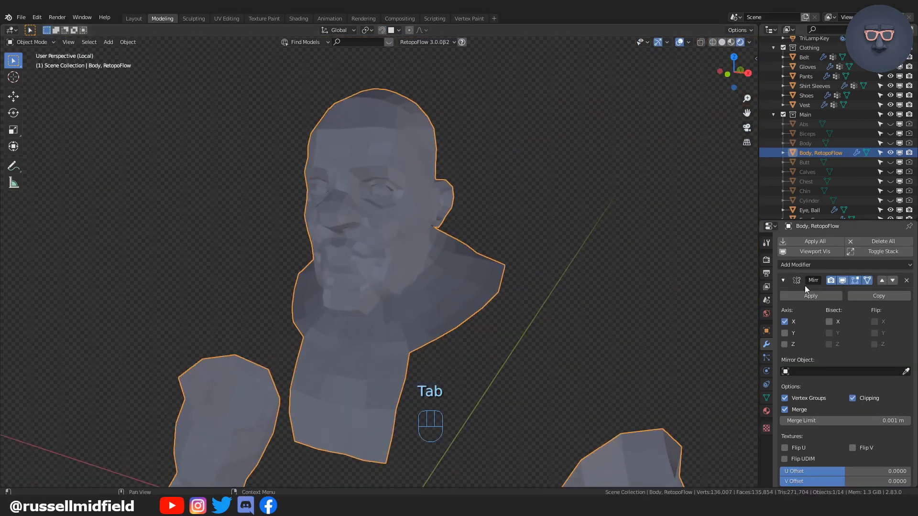
left_click(823, 293)
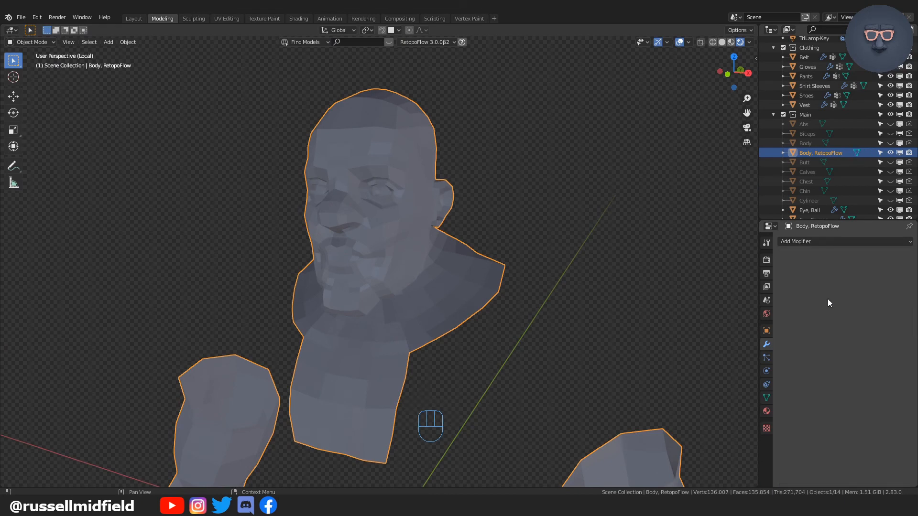
left_click(808, 265)
left_click(736, 351)
left_click(862, 320)
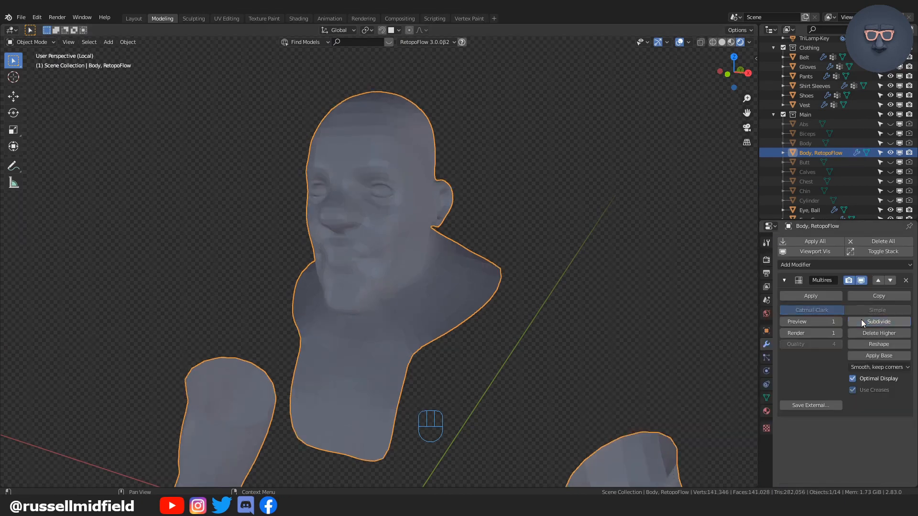
left_click(861, 319)
left_click(862, 320)
left_click(723, 43)
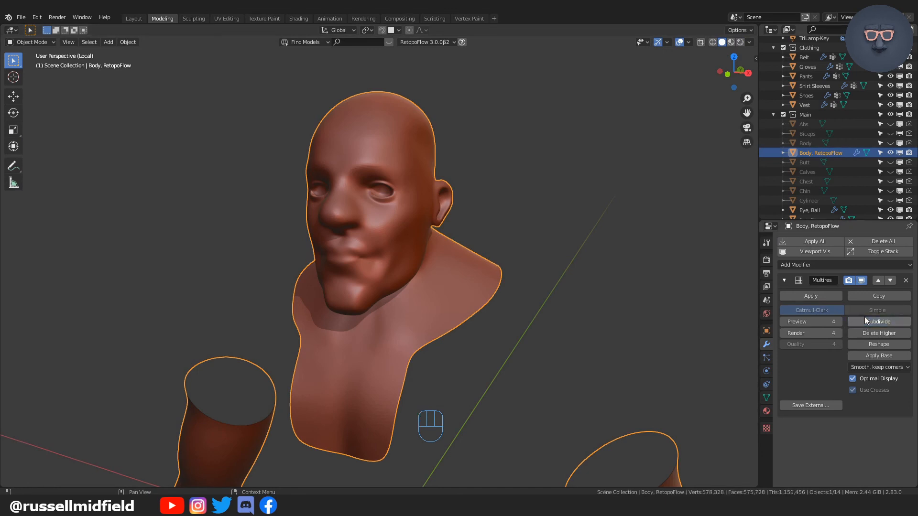
Add a Shrinkwrap modifier to Body, RetopoFlow with Body as its target, and leave local view
left_click(825, 266)
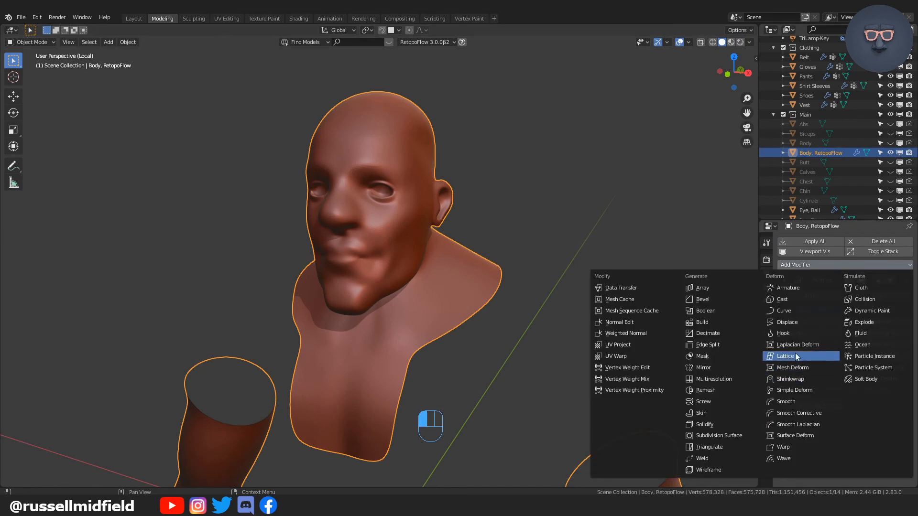
left_click(781, 379)
scroll(822, 402, "down", 2)
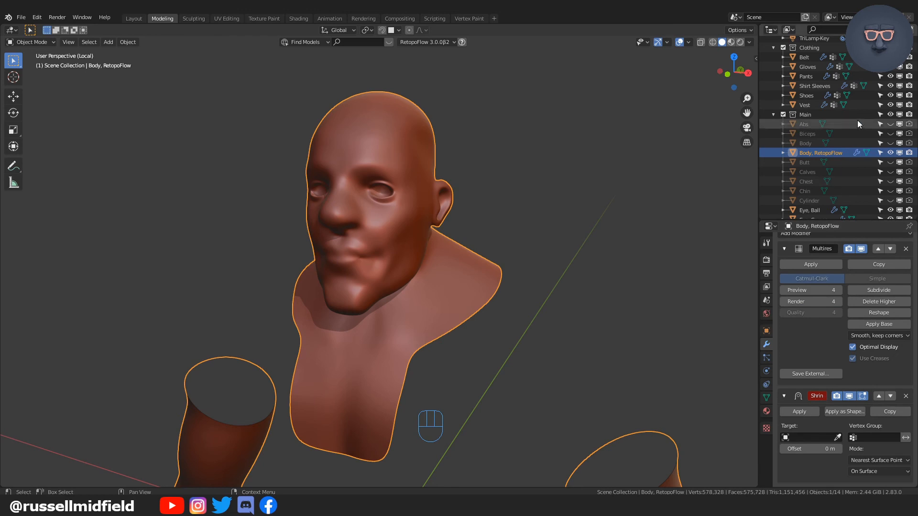
left_click(627, 209)
key("KP_Divide")
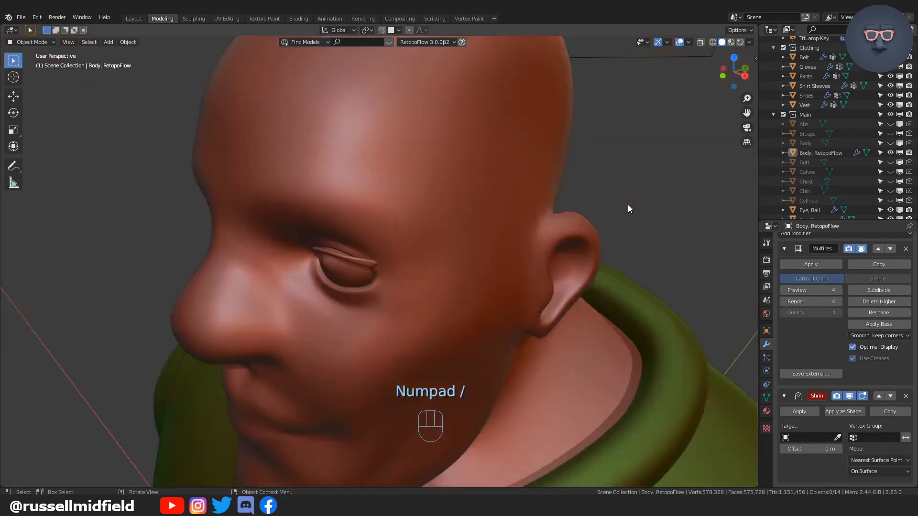
left_click(470, 280)
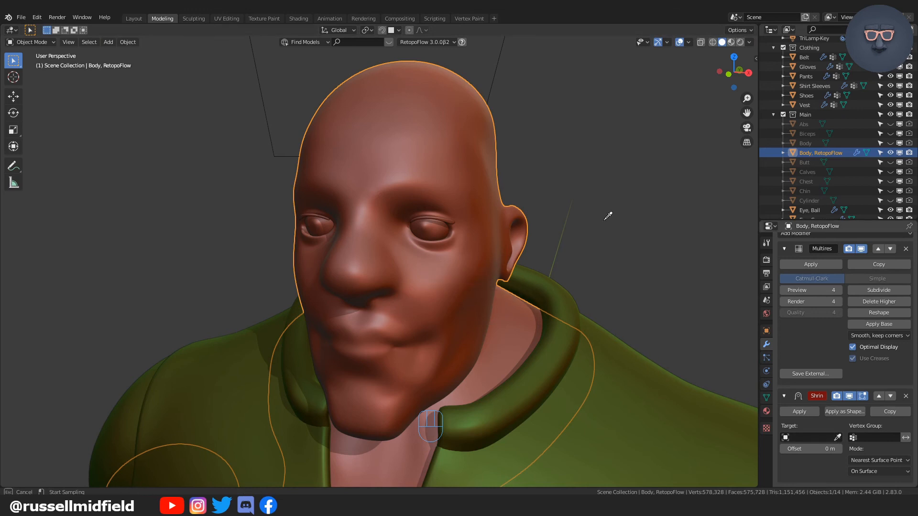
left_click(808, 143)
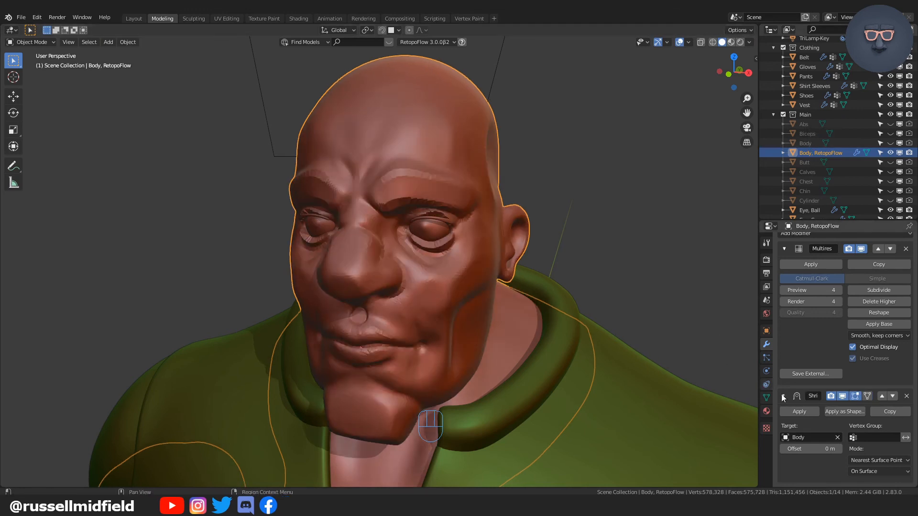
Set the Shrinkwrap mode to Project with the Negative direction enabled, and check the projection on the face
left_click(871, 461)
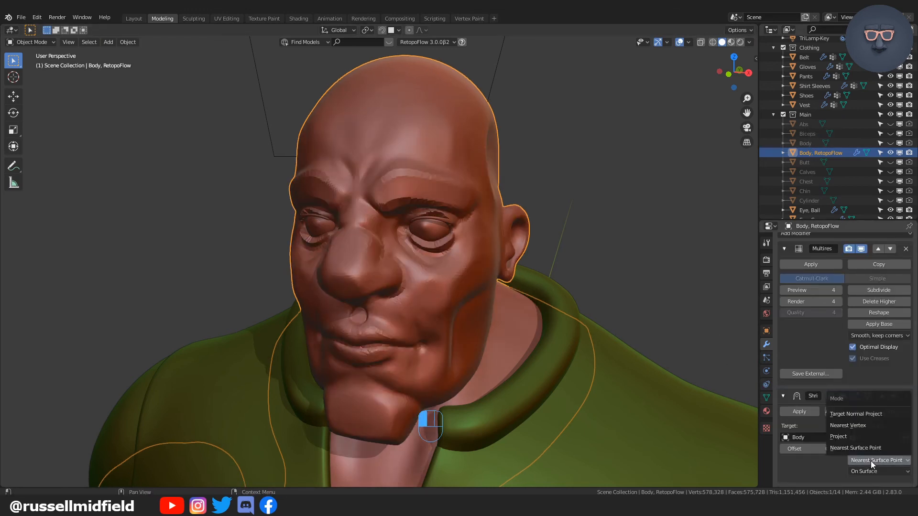
left_click(859, 437)
scroll(855, 439, "down", 3)
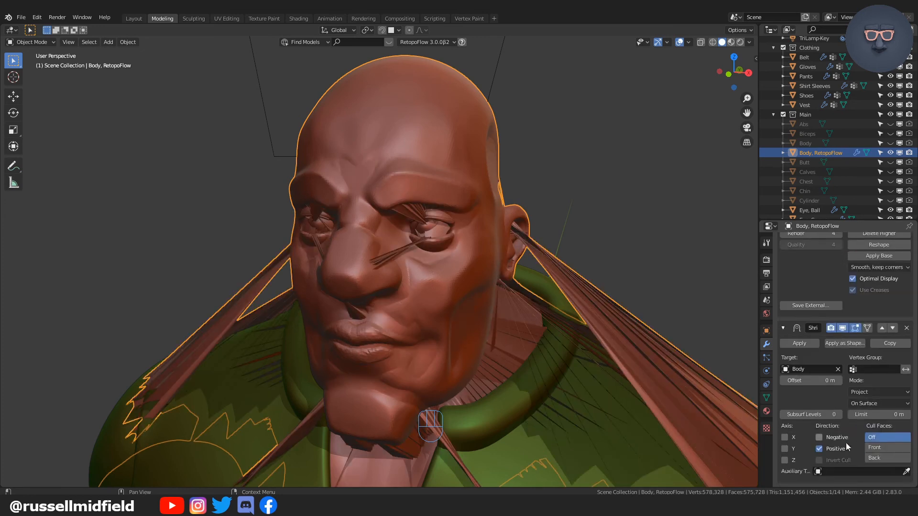
left_click(819, 438)
middle_click_drag(518, 343, 459, 335)
scroll(419, 305, "up", 6)
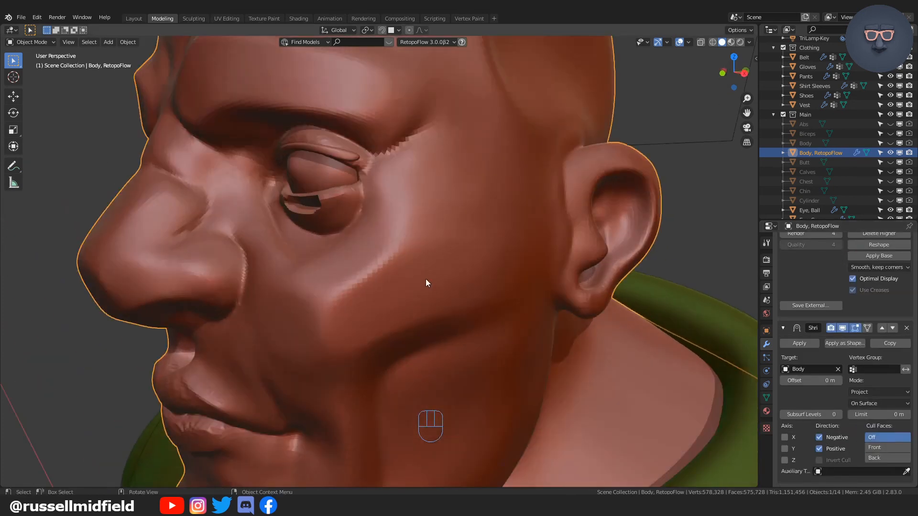
middle_click_drag(426, 279, 437, 289)
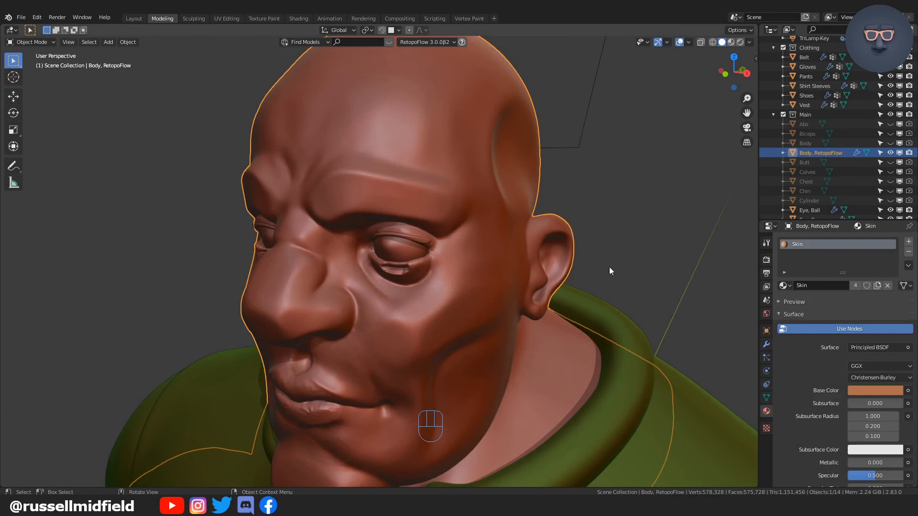
Select the outer lower-eyelid vertices of both eyes in Edit Mode and move them about -0.096 m along Y
scroll(549, 258, "down", 1)
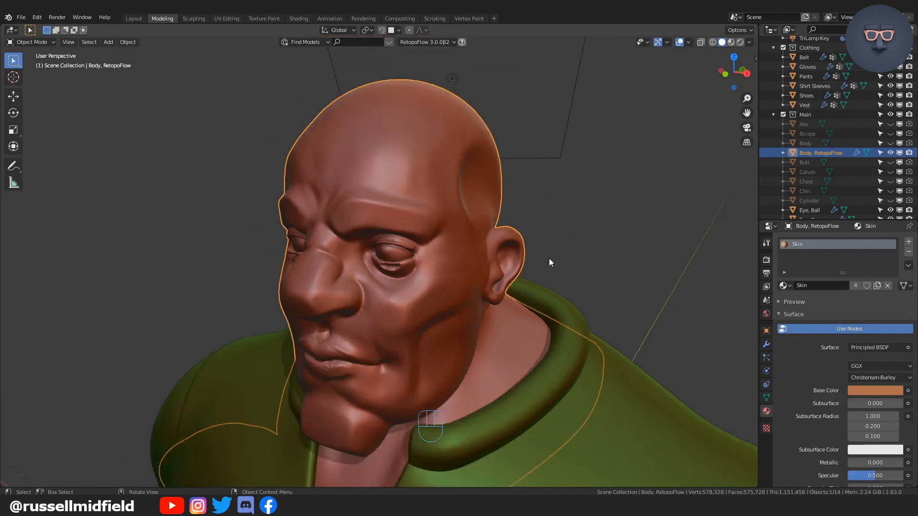
scroll(549, 259, "up", 6)
key("Tab")
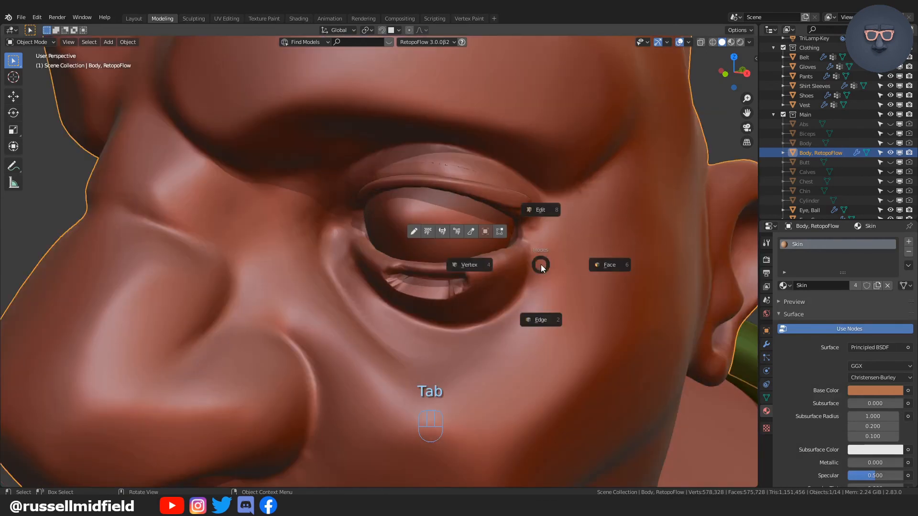
left_click(469, 265)
mouse_move(465, 268)
middle_mouse_down()
mouse_move(427, 271)
mouse_move(462, 284)
middle_mouse_up()
left_click(431, 280)
scroll(462, 285, "down", 2)
middle_click_drag(311, 286, 470, 294, "shift")
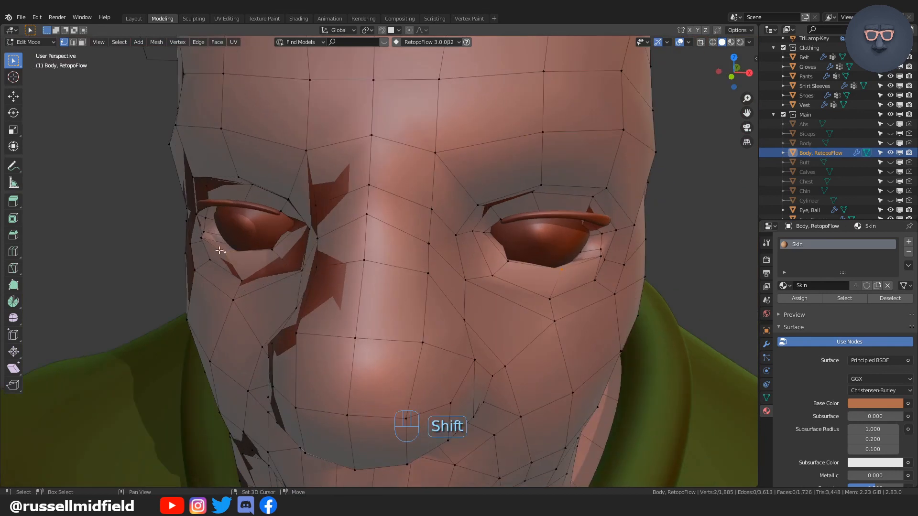
left_click(596, 259, "shift")
middle_click_drag(595, 259, 576, 270)
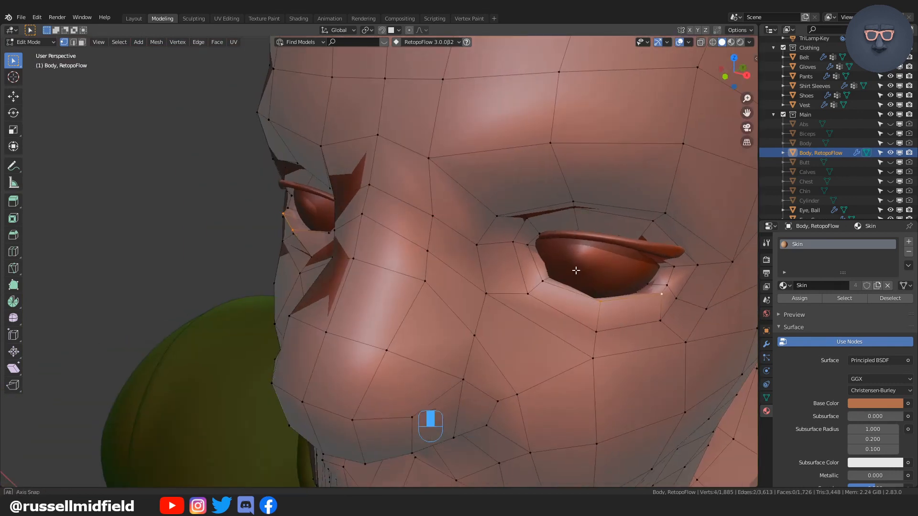
key("g")
key("y")
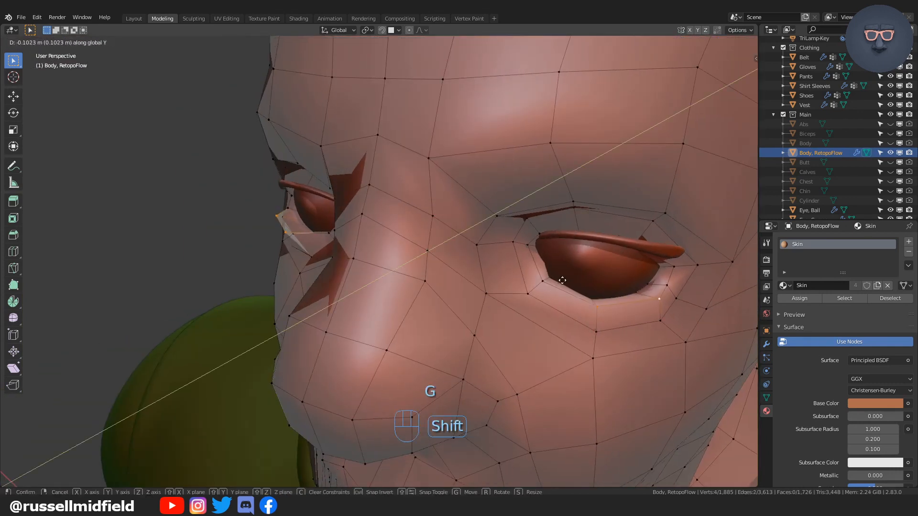
left_click(565, 279, "shift")
middle_click_drag(564, 279, 554, 282)
key("Tab")
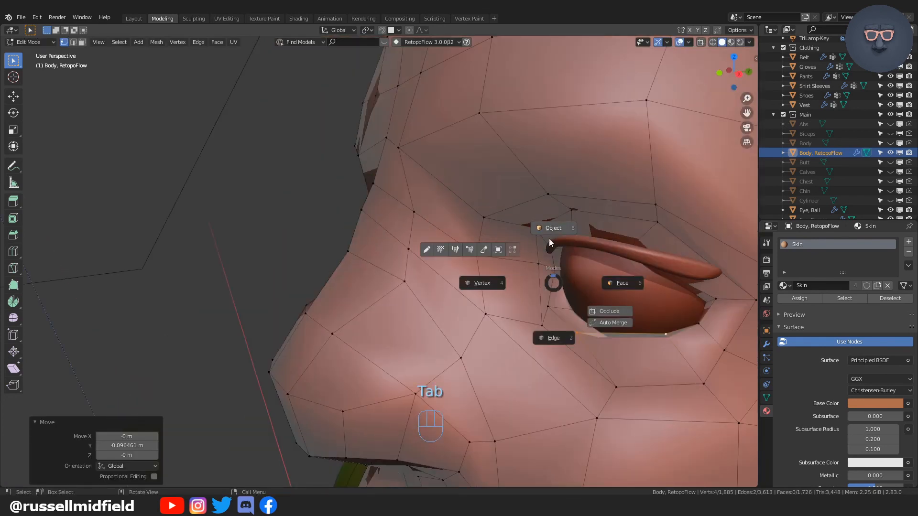
left_click(549, 239)
Inspect the projected head and the whole character, switching the viewport to Rendered shading
mouse_move(549, 239)
middle_mouse_down()
mouse_move(619, 302)
mouse_move(666, 235)
middle_mouse_up()
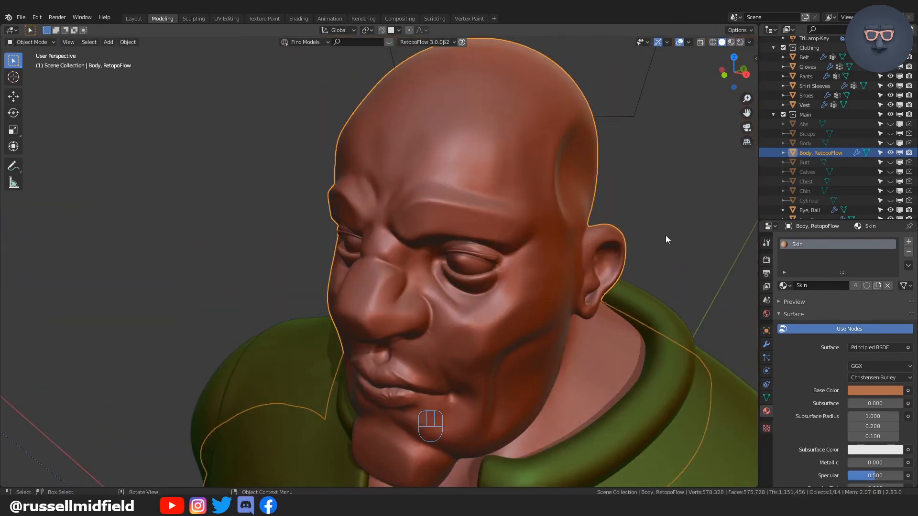
left_click(665, 236)
scroll(670, 228, "up", 3)
middle_click_drag(679, 282, 558, 259, "shift")
scroll(540, 249, "down", 4)
scroll(558, 259, "down", 6)
middle_click_drag(550, 365, 514, 228, "shift")
middle_click_drag(531, 248, 569, 274)
scroll(570, 271, "down", 1)
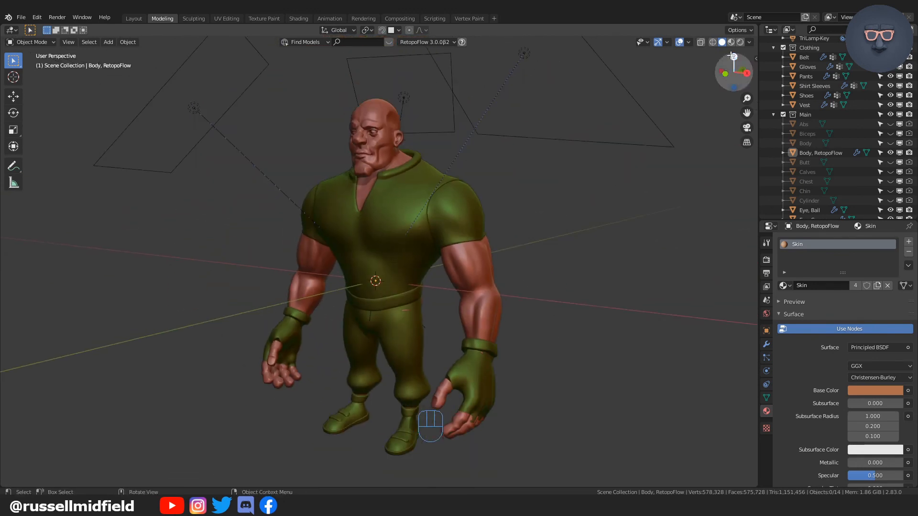
left_click(740, 42)
middle_click_drag(537, 232, 559, 230)
middle_click_drag(559, 230, 570, 225, "shift")
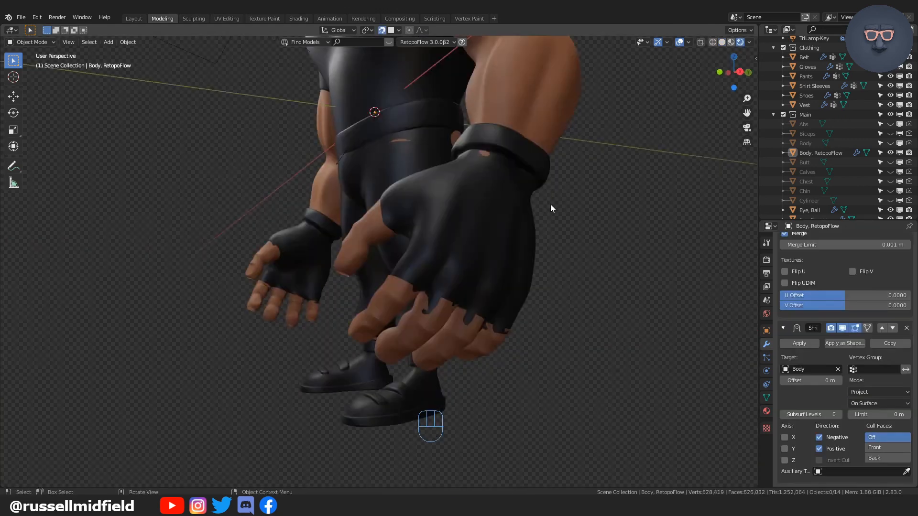
Open Body, RetopoFlow in Edit Mode at the open thumb tip, with Solid shading and the Body object shown
middle_click_drag(550, 205, 541, 225)
scroll(544, 181, "up", 4)
scroll(541, 226, "up", 1)
left_click(448, 196)
scroll(448, 196, "up", 1)
key("Tab")
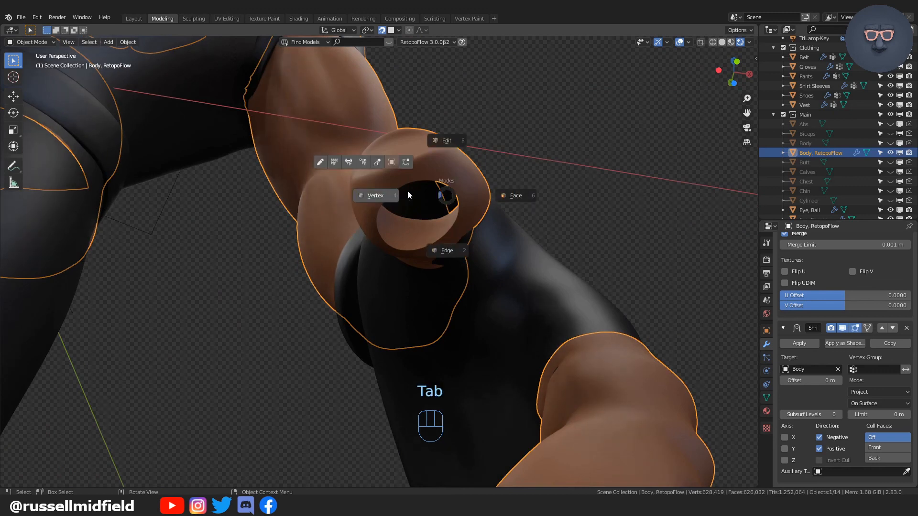
left_click(722, 41)
middle_click_drag(629, 108, 596, 153)
left_click(890, 143)
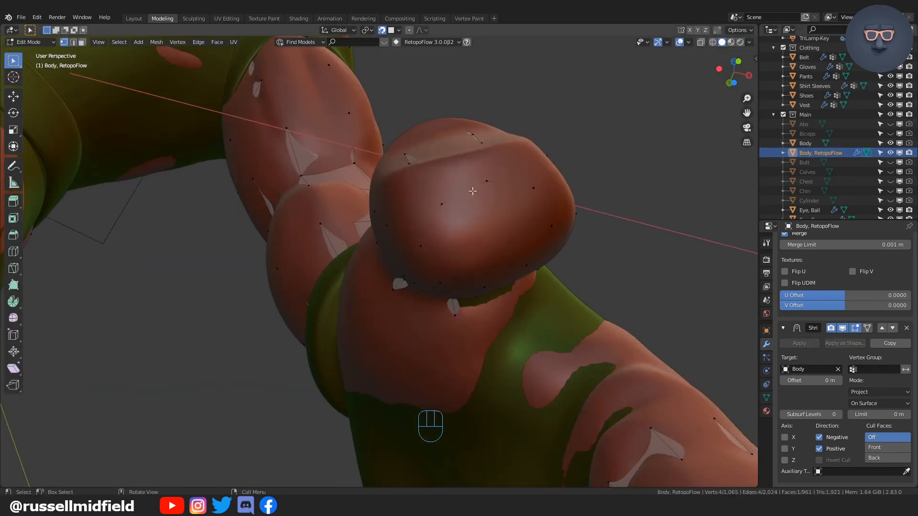
Extrude two snapped vertices across the open thumb tip and fill the first face between them and the rim
middle_click_drag(528, 205, 522, 205)
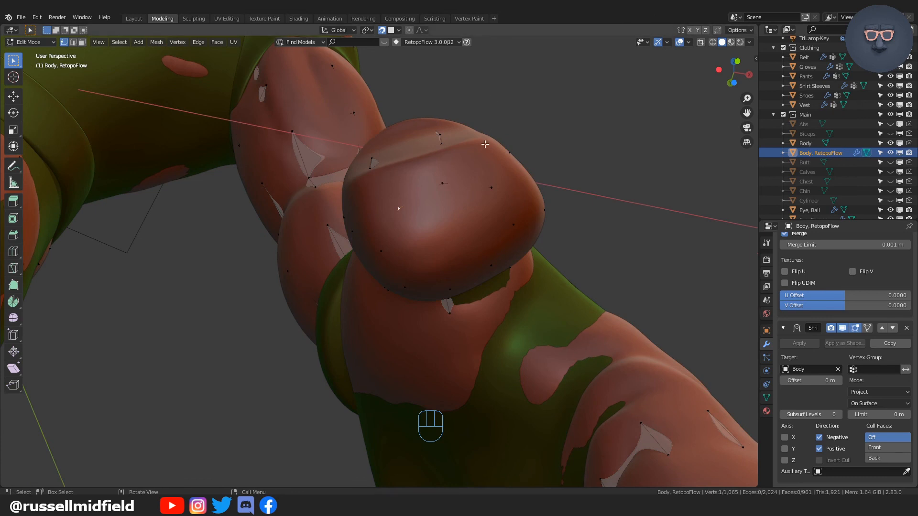
middle_click_drag(461, 226, 468, 197)
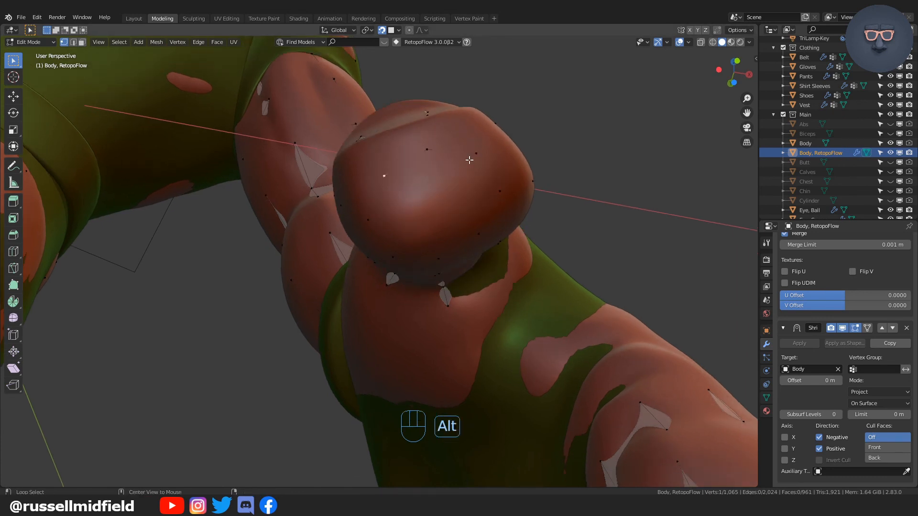
key("alt+z")
key("alt+z")
left_click(427, 157, "shift")
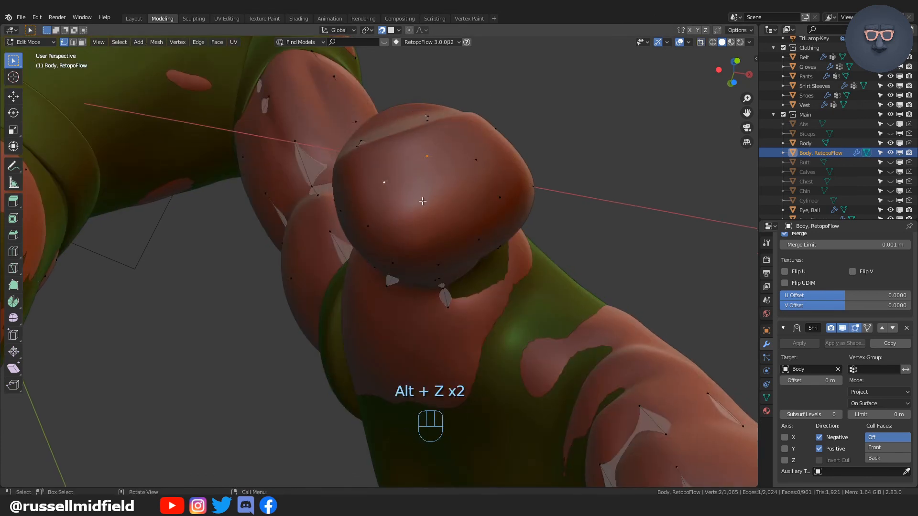
left_click(388, 185)
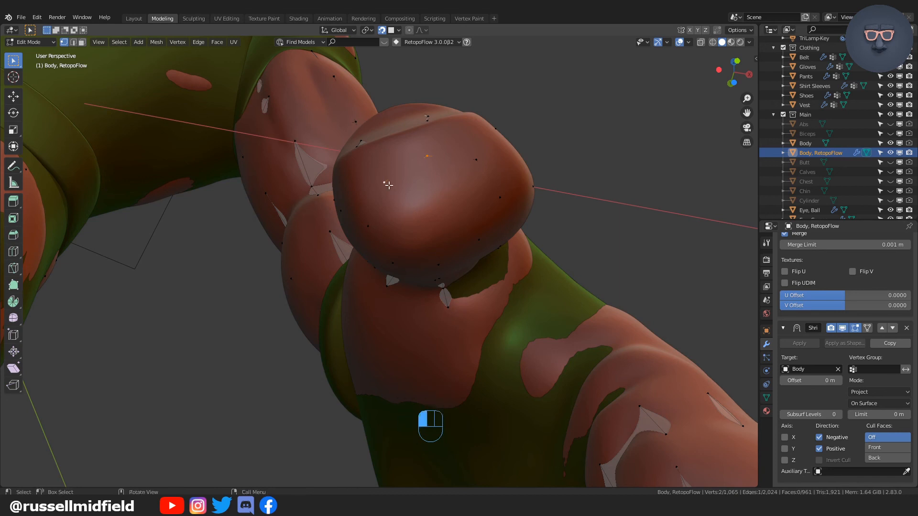
key("e")
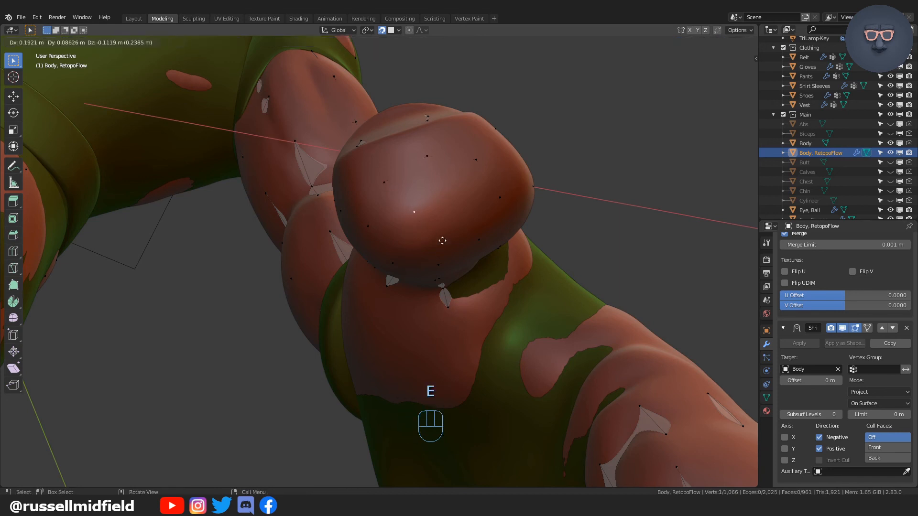
left_click(442, 241)
key("e")
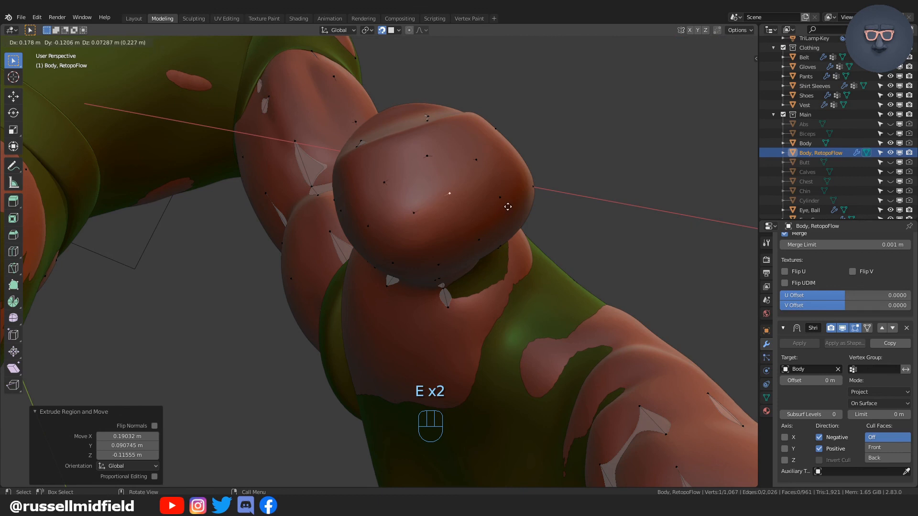
left_click(508, 207)
left_click(385, 182, "shift")
left_click(414, 213, "shift")
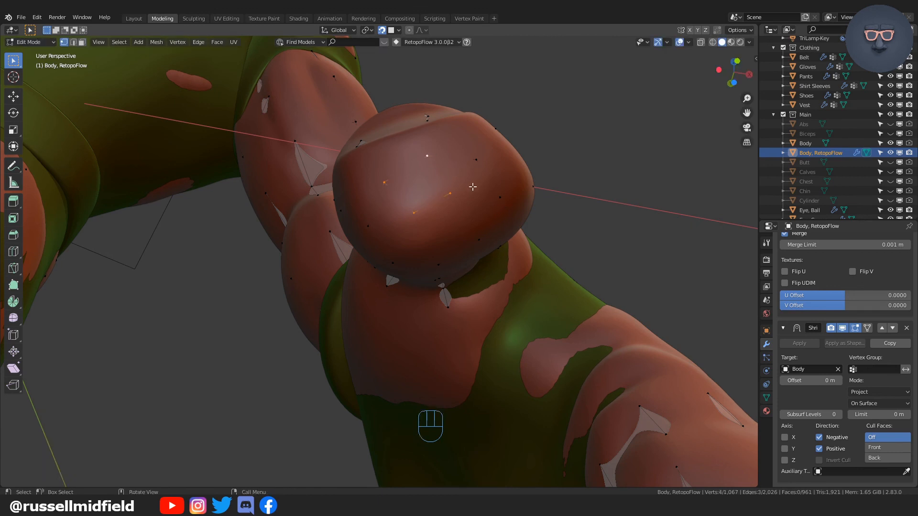
middle_click_drag(500, 200, 426, 171)
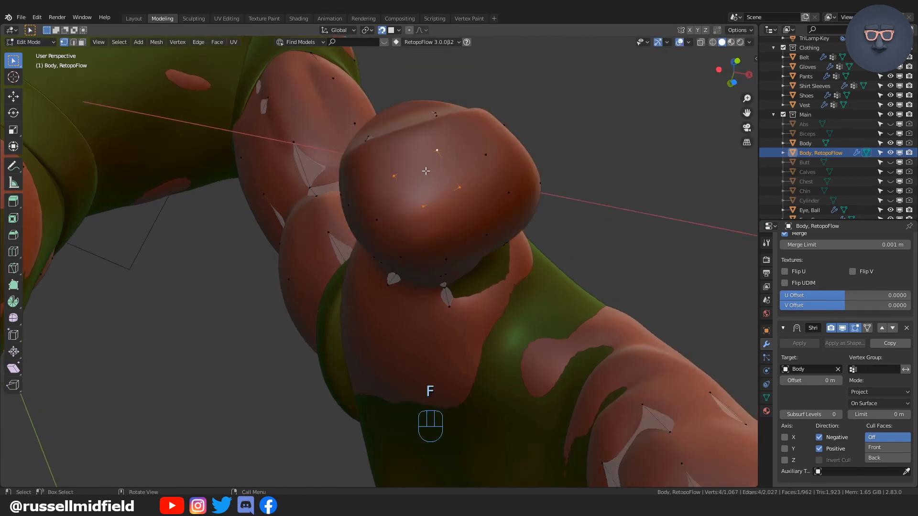
Reposition the two new thumb-tip vertices, extrude two more vertices beyond them, and fill the face they enclose
left_click(459, 193, "shift")
key("g")
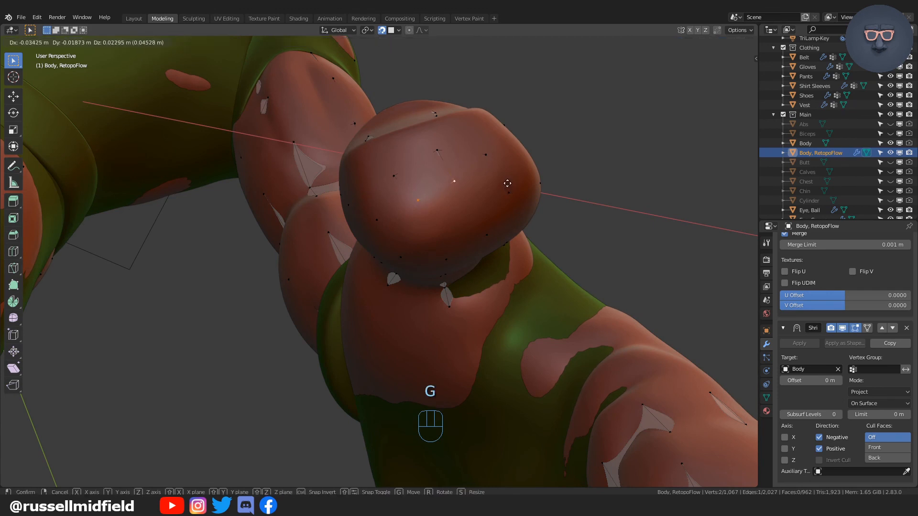
left_click(507, 183)
key("e")
left_click(459, 183)
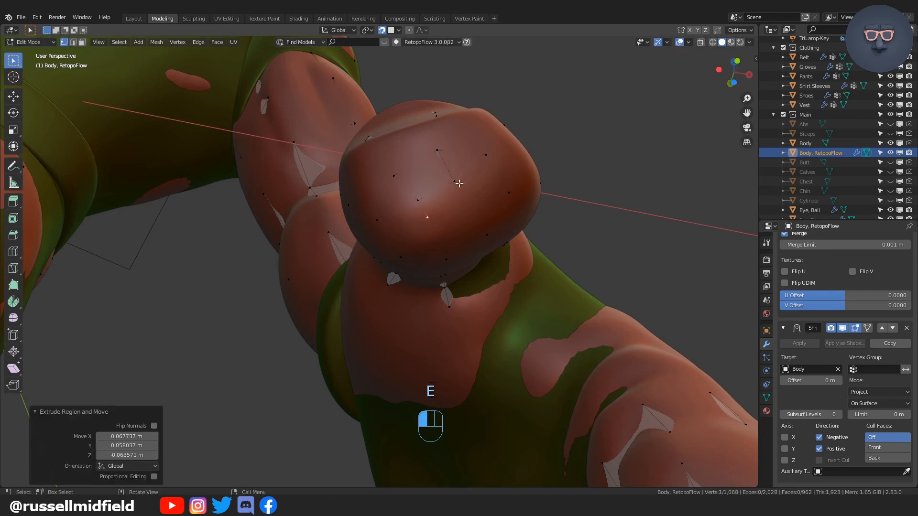
key("e")
left_click(474, 205)
left_click(427, 205, "shift")
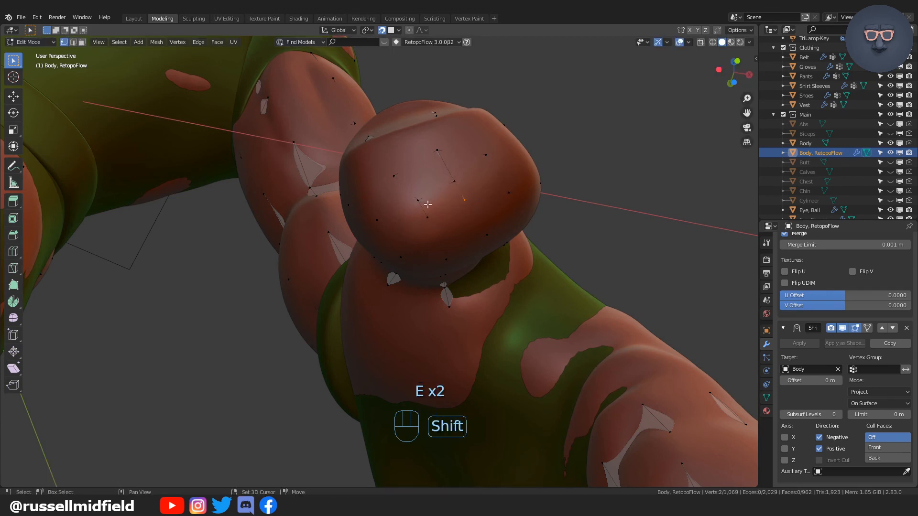
key("alt+z")
middle_click_drag(463, 213, 471, 212, "shift")
left_click(465, 191, "shift")
key("f")
Adjust the two newest thumb-tip vertices individually along the surface to even out the patch
key("alt+z")
left_click(430, 186)
key("g")
left_click(454, 199)
left_click(466, 167)
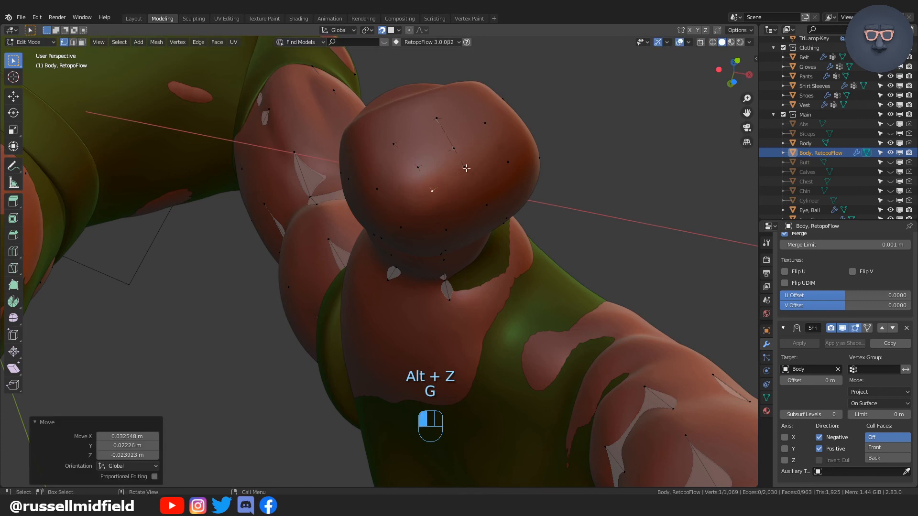
key("g")
left_click(469, 173)
Fill the next face of the thumb cap and move a neighbouring vertex by about -0.027, -0.023, 0.021 m
left_click(433, 191)
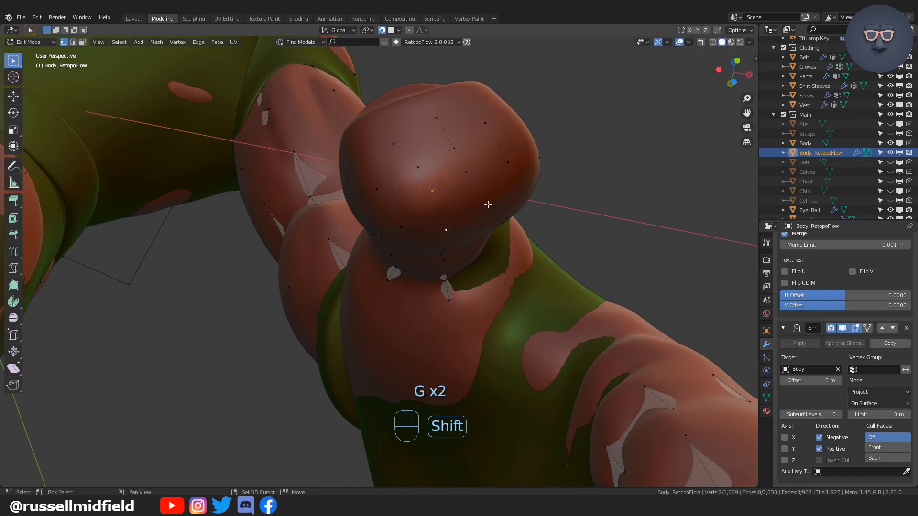
middle_click_drag(506, 180, 465, 255)
key("alt+z")
key("KP_Decimal")
scroll(495, 211, "down", 8)
scroll(498, 250, "up", 3)
key("alt+z")
left_click(457, 221)
key("g")
left_click(451, 211)
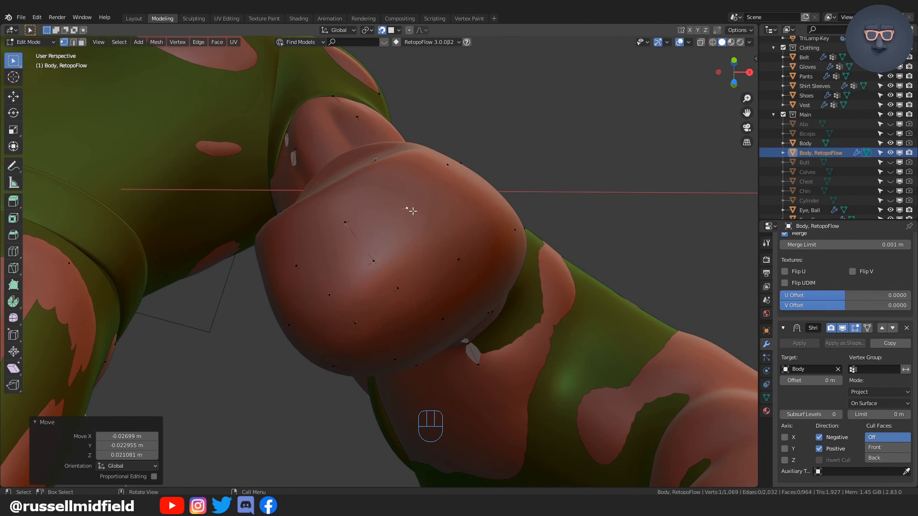
Extrude two vertices in a chain down the open side of the thumb and fill the face joining them to the patch
left_click(414, 248)
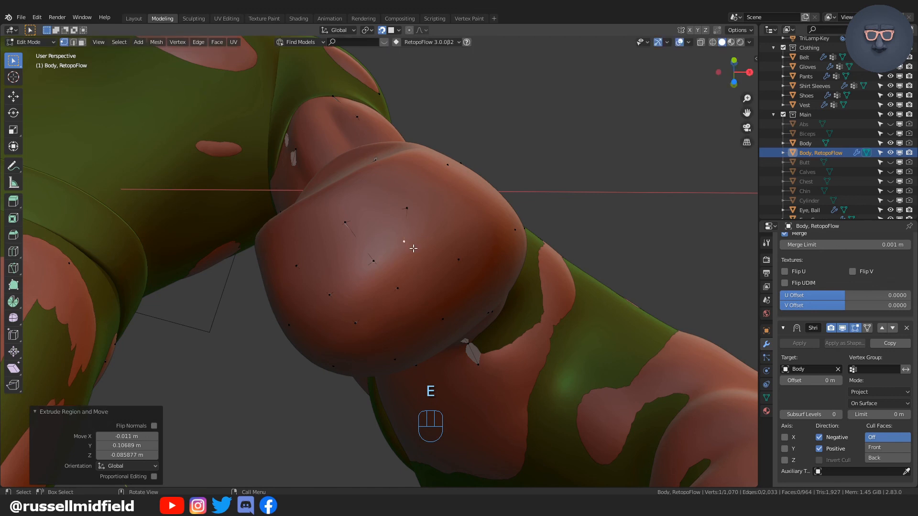
key("e")
left_click(430, 273)
left_click(398, 288, "shift")
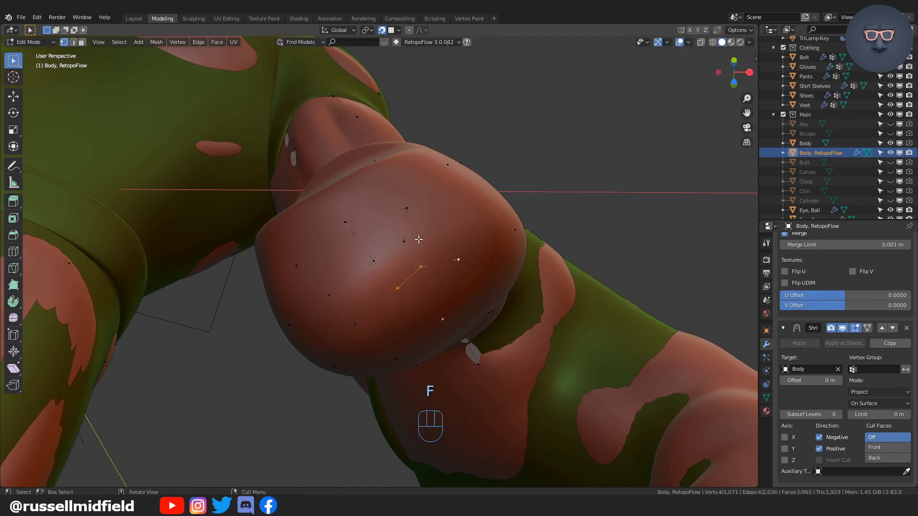
Fill the three remaining gaps around the new vertices on the thumb with faces, using X-ray view
key("alt+z")
middle_click_drag(418, 240, 399, 238)
left_click(393, 232, "shift")
key("f")
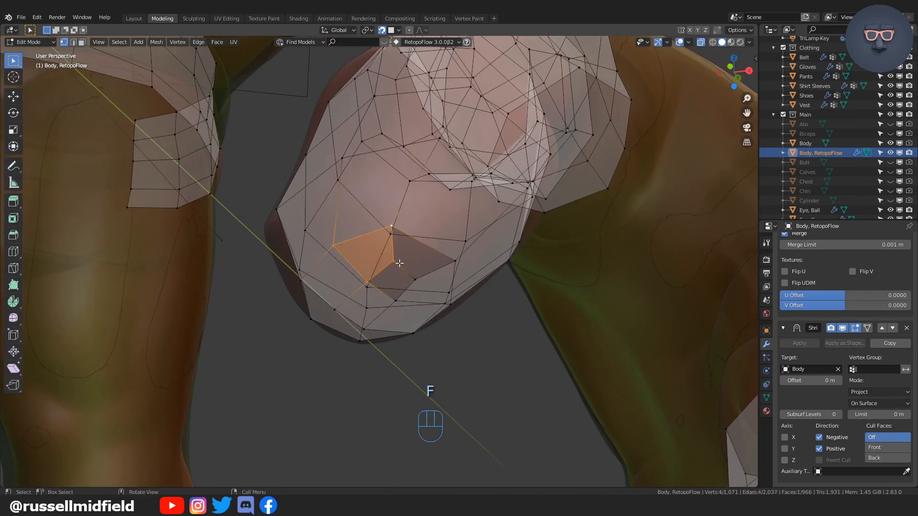
left_click(395, 262)
left_click(417, 279, "shift")
key("f")
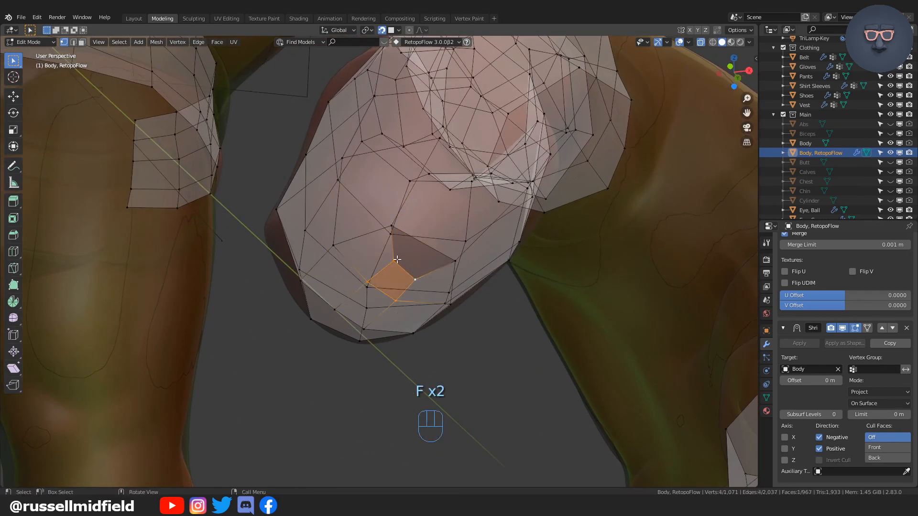
left_click(395, 261)
left_click(415, 278, "shift")
left_click(393, 227, "shift")
middle_click_drag(401, 229, 493, 200)
key("f")
Extrude two vertices from the rim into the thumb's remaining opening and fill the first face there
middle_click_drag(493, 201, 505, 240, "shift")
middle_click_drag(505, 239, 388, 248)
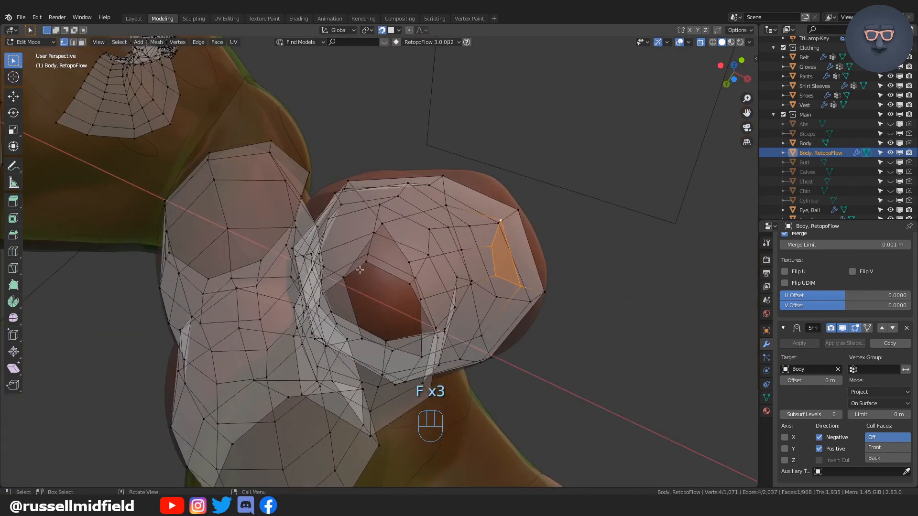
middle_click_drag(338, 271, 428, 249)
left_click(391, 252)
key("e")
left_click(441, 252)
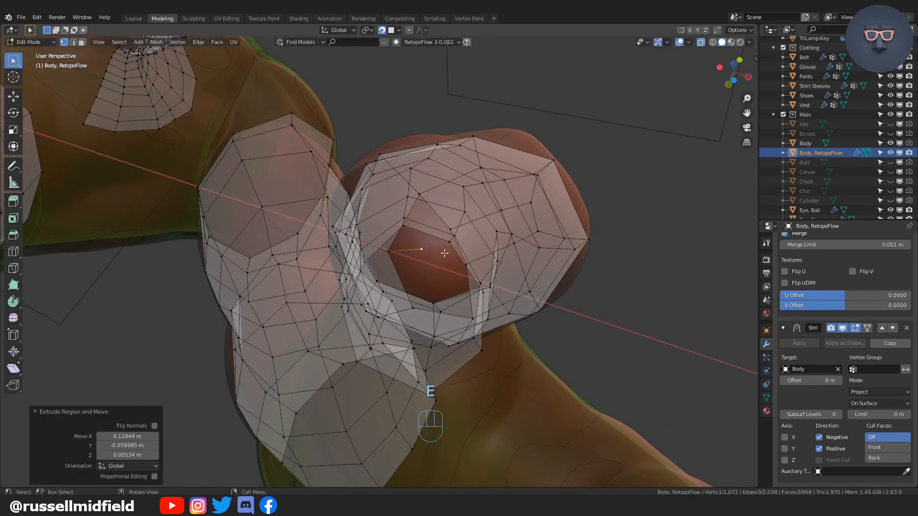
key("e")
left_click(456, 277)
middle_click_drag(456, 277, 429, 249)
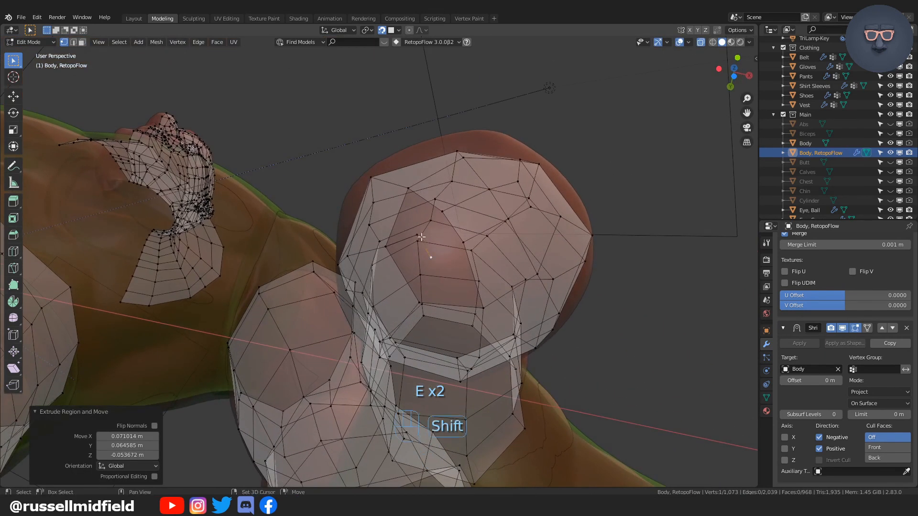
left_click(418, 235, "shift")
key("f")
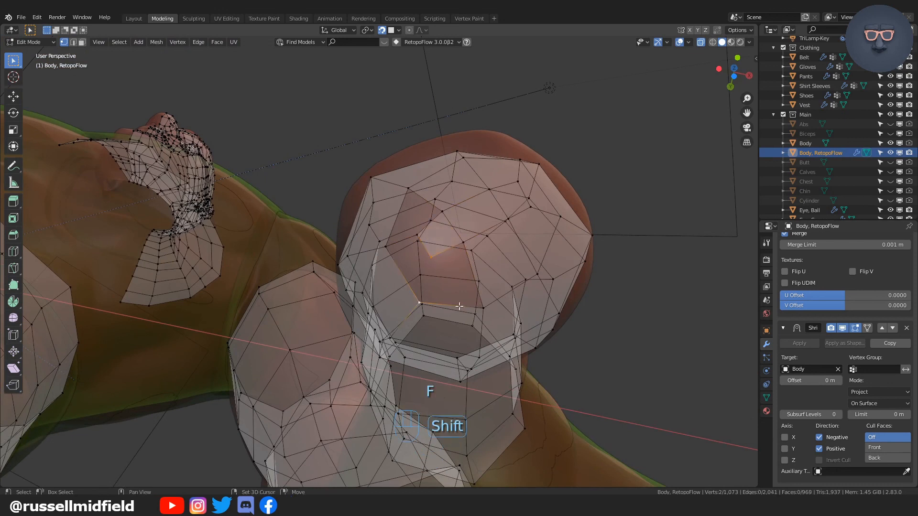
Fill the rest of the thumb opening with faces and return to Object Mode
left_click(466, 245, "shift")
middle_click_drag(494, 264, 511, 291)
key("f")
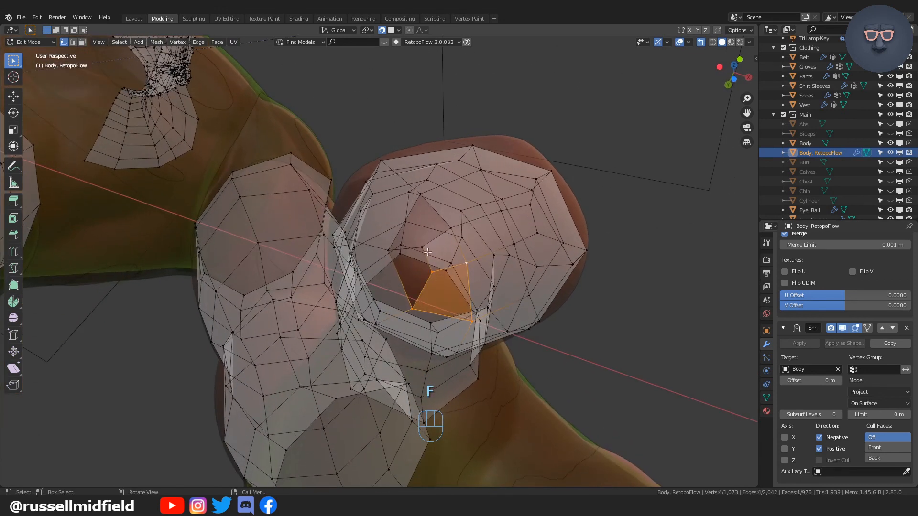
left_click(425, 250)
key("f")
middle_click_drag(437, 211, 437, 291)
left_click(431, 280, "shift")
key("f")
key("Tab")
Inspect the closed thumb tip and the hand in Rendered shading with the Body object hidden
left_click(449, 240)
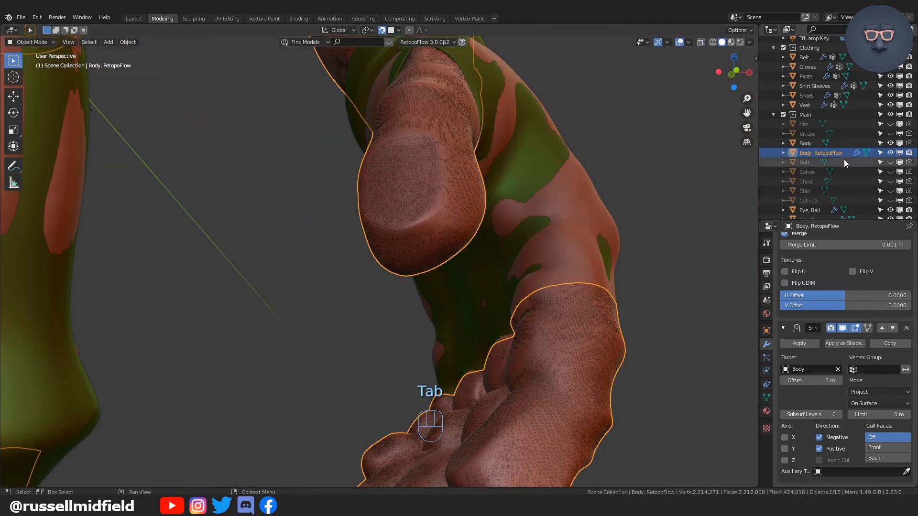
left_click(740, 42)
scroll(623, 258, "down", 2)
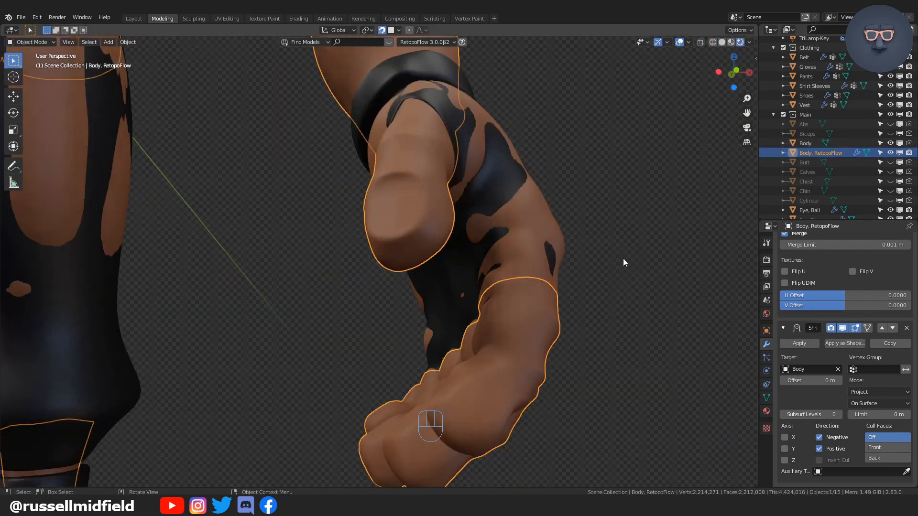
left_click(623, 258)
middle_click_drag(623, 258, 583, 267)
scroll(612, 265, "down", 3)
left_click(890, 142)
mouse_move(502, 215)
middle_mouse_down()
mouse_move(520, 229)
mouse_move(540, 272)
mouse_move(532, 196)
mouse_move(506, 206)
middle_mouse_up()
scroll(532, 193, "down", 2)
scroll(479, 202, "up", 2)
middle_click_drag(449, 203, 471, 197)
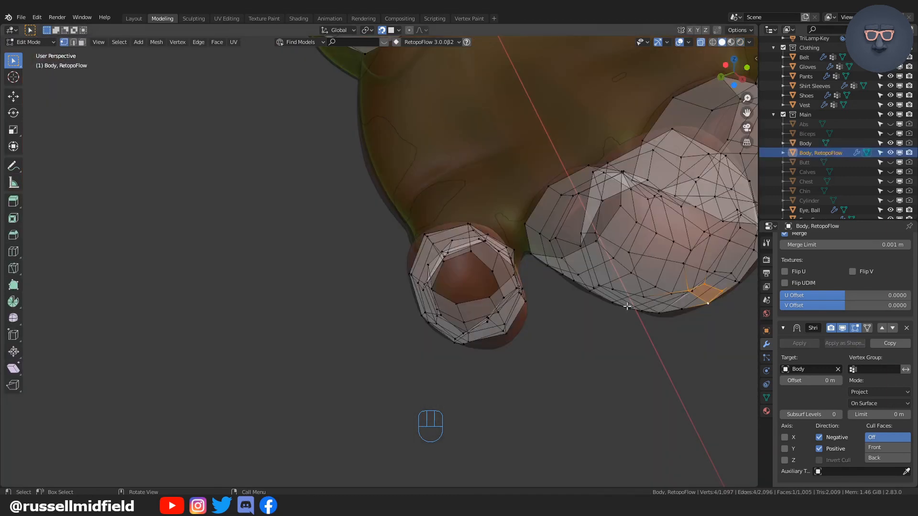
Extrude a rim edge twice across the small finger's open tip and fill the face joining the strip to the opposite rim
middle_click_drag(429, 295, 388, 330)
left_click(381, 322)
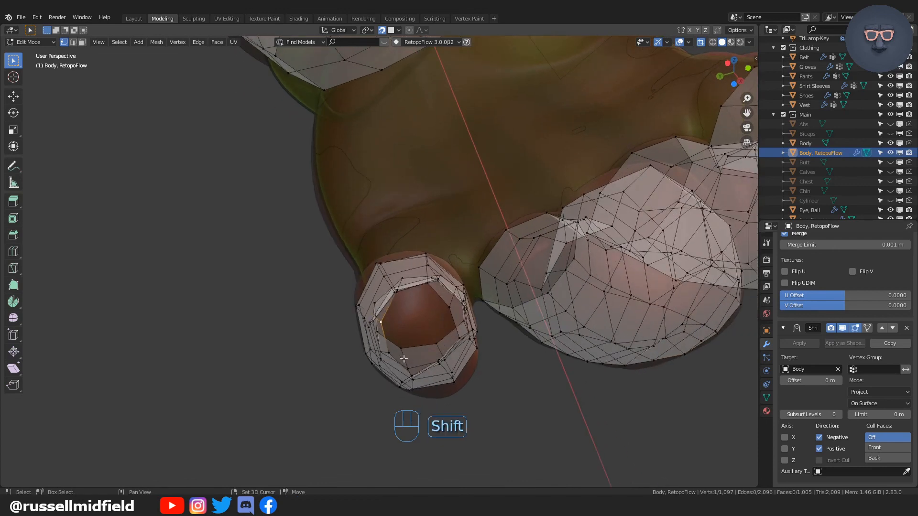
left_click(389, 354, "shift")
key("e")
left_click(430, 331)
key("e")
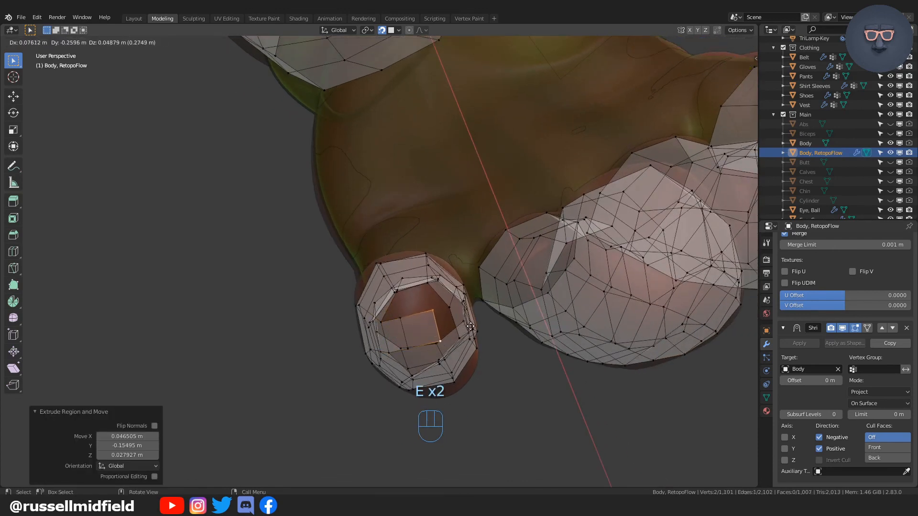
left_click(471, 326)
middle_click_drag(471, 326, 449, 255)
left_click(522, 246, "shift")
left_click(540, 276, "shift")
key("f")
Extrude two more vertices into the small finger's remaining gap and fill the face between them and the rim
key("e")
left_click(454, 262)
key("e")
left_click(471, 258)
left_click(441, 263, "shift")
left_click(459, 252, "shift")
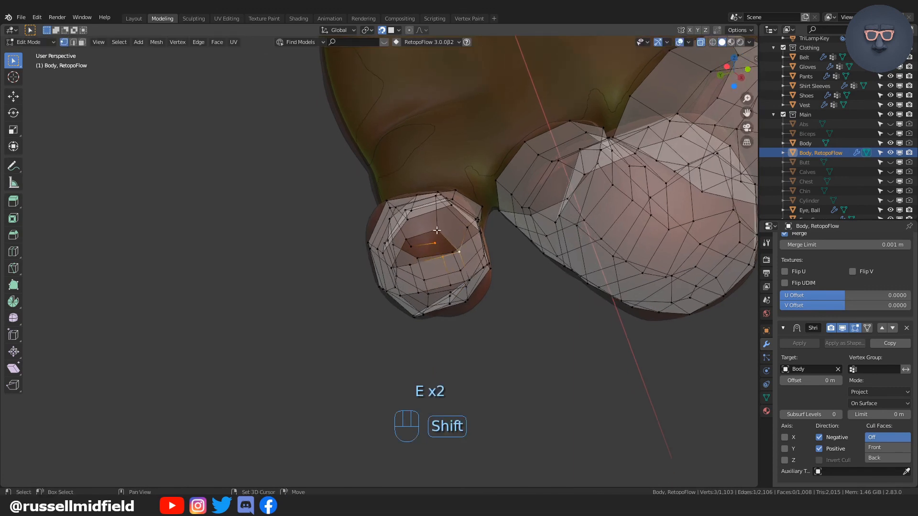
left_click(437, 230, "shift")
key("f")
Fill the last gaps in the small finger's new cap with faces
left_click(412, 247, "shift")
left_click(410, 264, "shift")
left_click(444, 256, "shift")
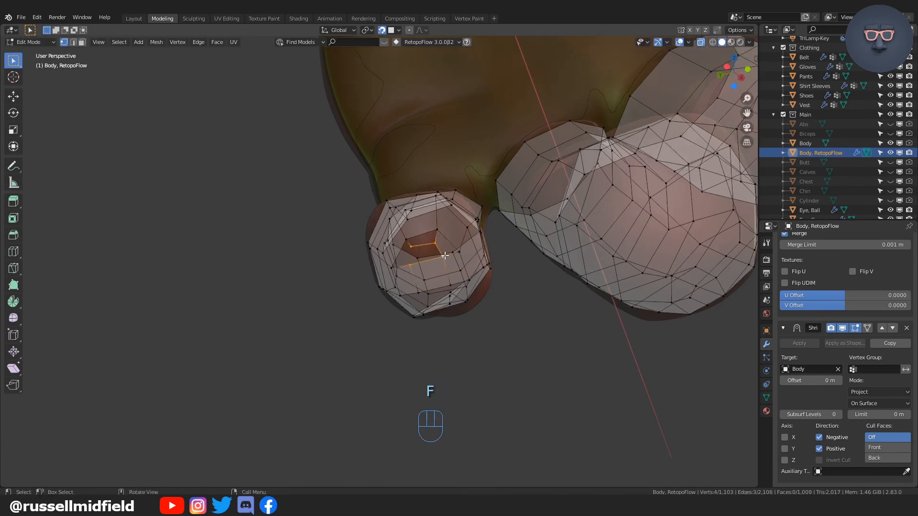
middle_click_drag(435, 244, 462, 254)
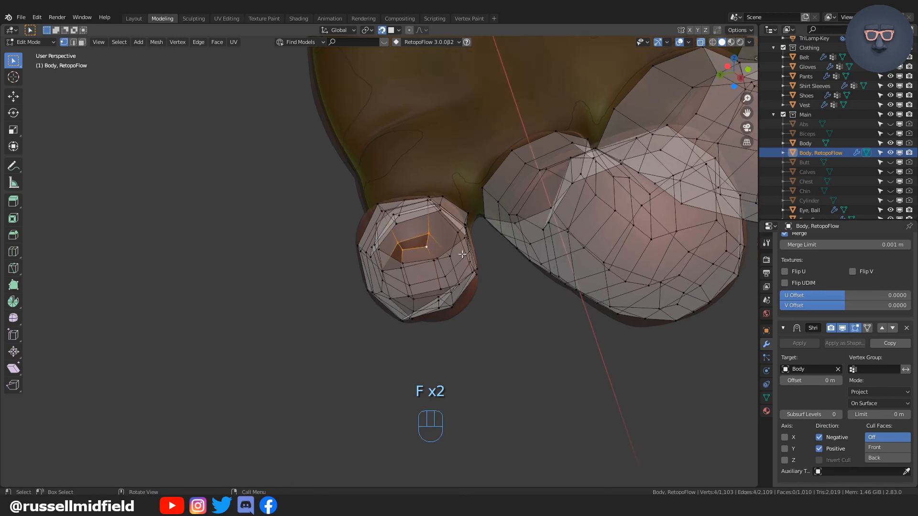
left_click(393, 259, "shift")
left_click(404, 268, "shift")
key("f")
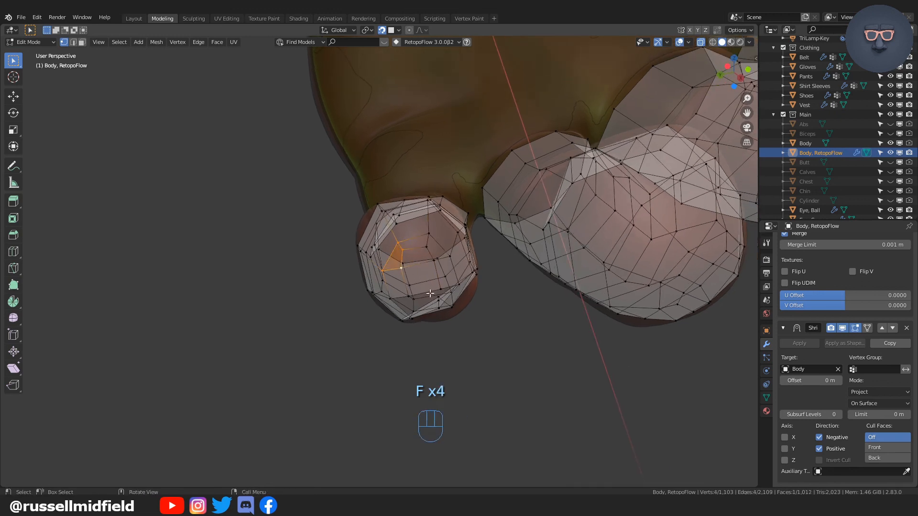
Extrude a rim vertex twice across the remaining hole on the underside of the small finger's tip
middle_click_drag(403, 267, 402, 247)
middle_click_drag(402, 287, 401, 248, "shift")
left_click(410, 305)
mouse_move(411, 305)
middle_mouse_down()
mouse_move(444, 327)
mouse_move(438, 273)
mouse_move(433, 330)
mouse_move(427, 304)
middle_mouse_up()
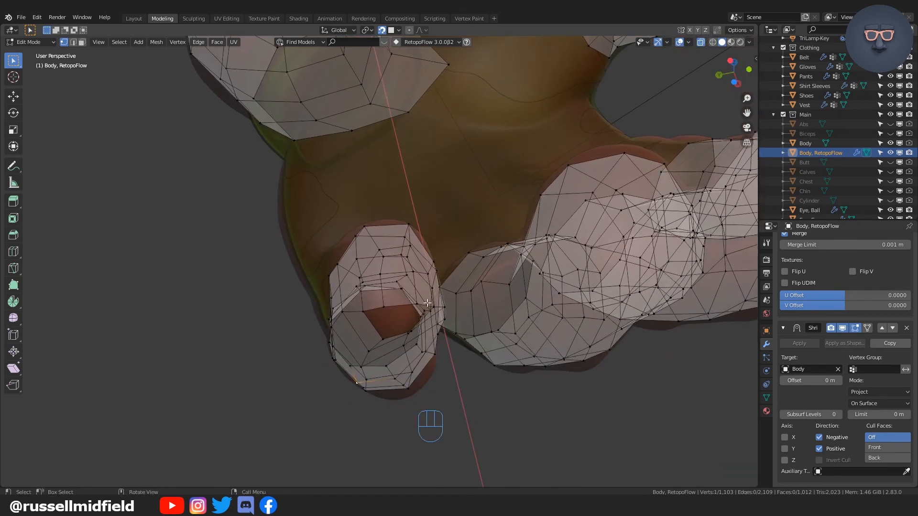
middle_click_drag(402, 336, 416, 343)
key("e")
left_click(421, 328)
key("e")
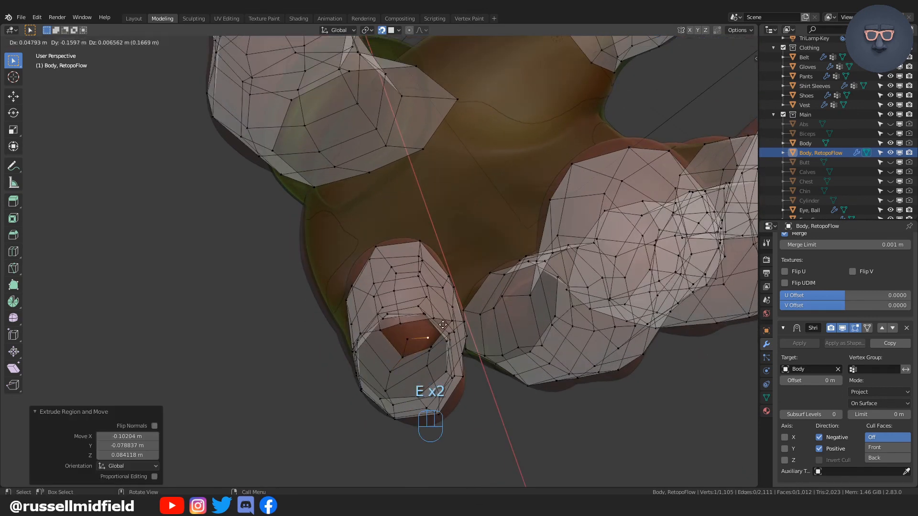
left_click(441, 331)
Fill the small finger's remaining hole with faces between the two extruded vertices and the surrounding rim
left_click(454, 332, "shift")
left_click(450, 323, "shift")
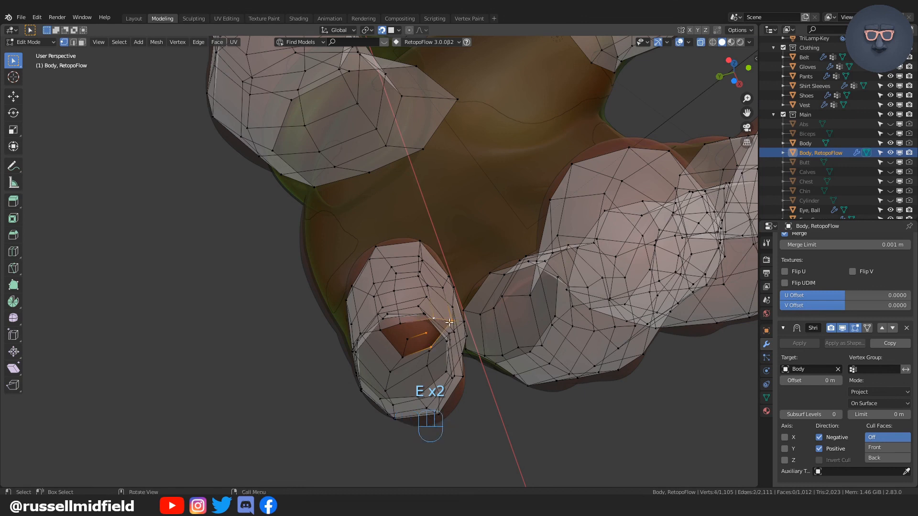
left_click(410, 338, "shift")
left_click(405, 328, "shift")
left_click(435, 319, "shift")
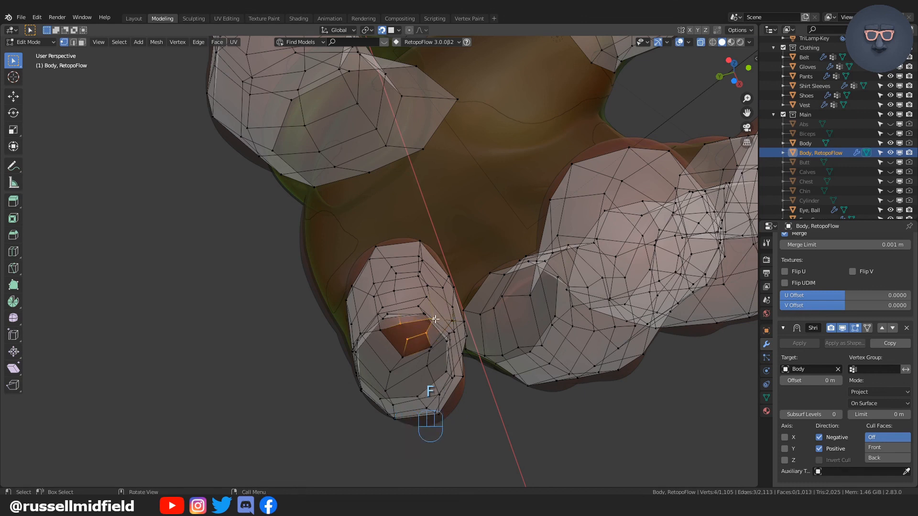
left_click(409, 341, "shift")
key("f")
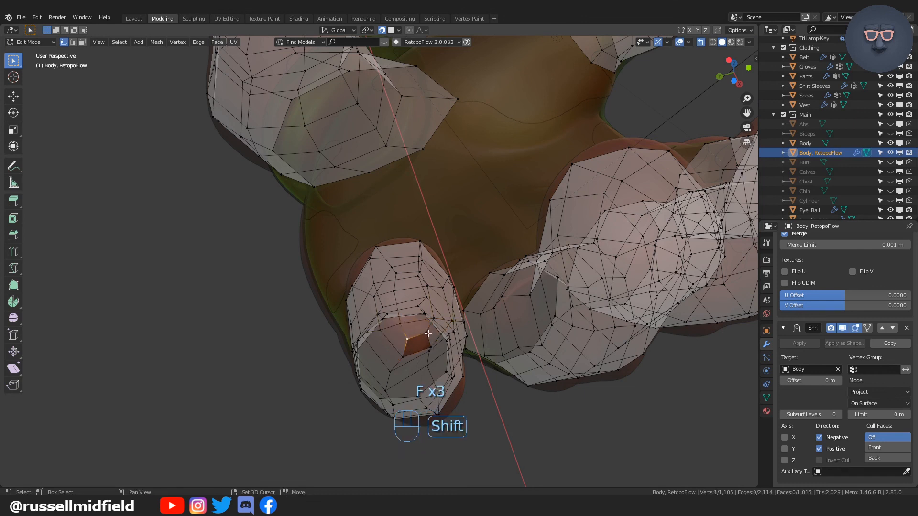
key("f")
Return to Object Mode and hide the Body object to show the capped fingertips on the retopologised mesh
middle_click_drag(415, 350, 501, 276)
key("Tab")
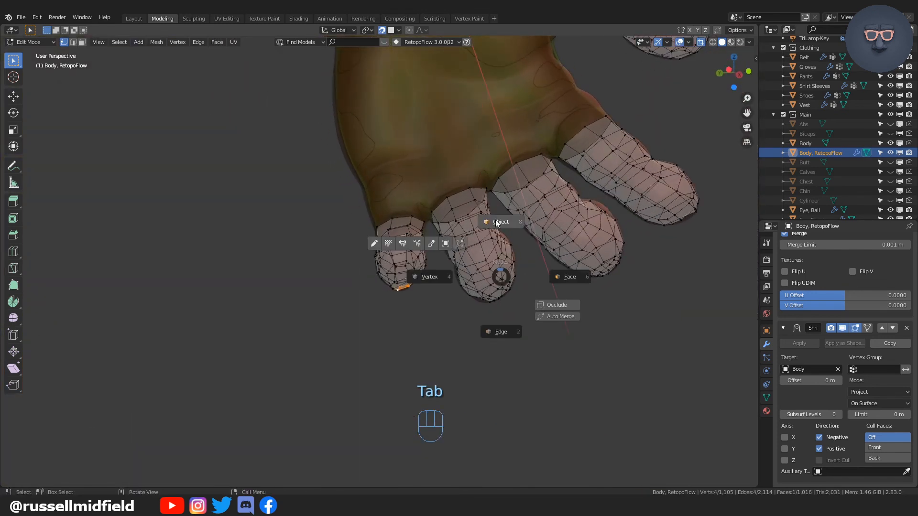
left_click(495, 222)
left_click(873, 143)
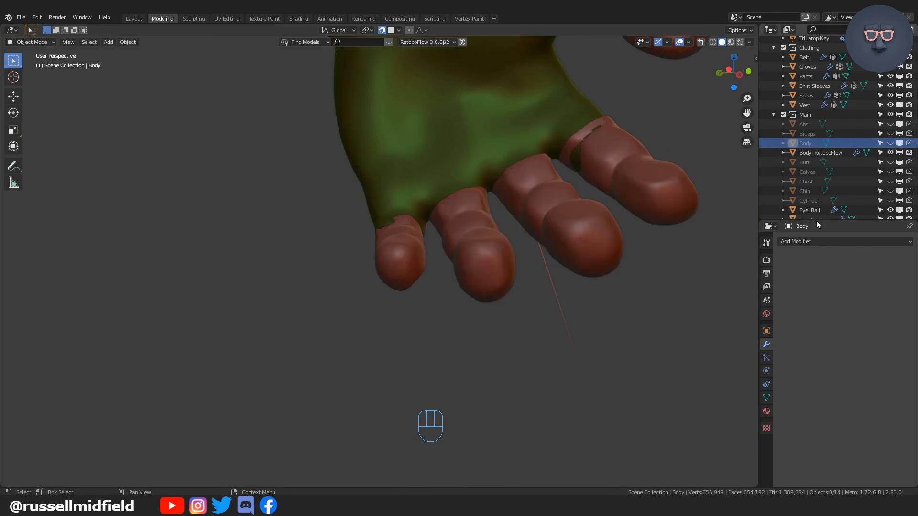
Switch to Rendered shading and examine the hand and the whole character from the front
middle_click_drag(676, 297, 545, 282, "shift")
scroll(637, 322, "down", 5)
mouse_move(545, 282)
middle_mouse_down("shift")
mouse_move(539, 328)
mouse_move(572, 330)
middle_mouse_up("shift")
left_click(740, 43)
mouse_move(591, 215)
middle_mouse_down()
mouse_move(581, 231)
mouse_move(518, 248)
mouse_move(438, 252)
mouse_move(528, 300)
middle_mouse_up()
scroll(472, 290, "down", 2)
middle_click_drag(478, 268, 633, 357)
scroll(582, 289, "down", 2)
mouse_move(581, 289)
middle_mouse_down("shift")
mouse_move(601, 297)
mouse_move(576, 301)
mouse_move(590, 308)
mouse_move(574, 289)
middle_mouse_up("shift")
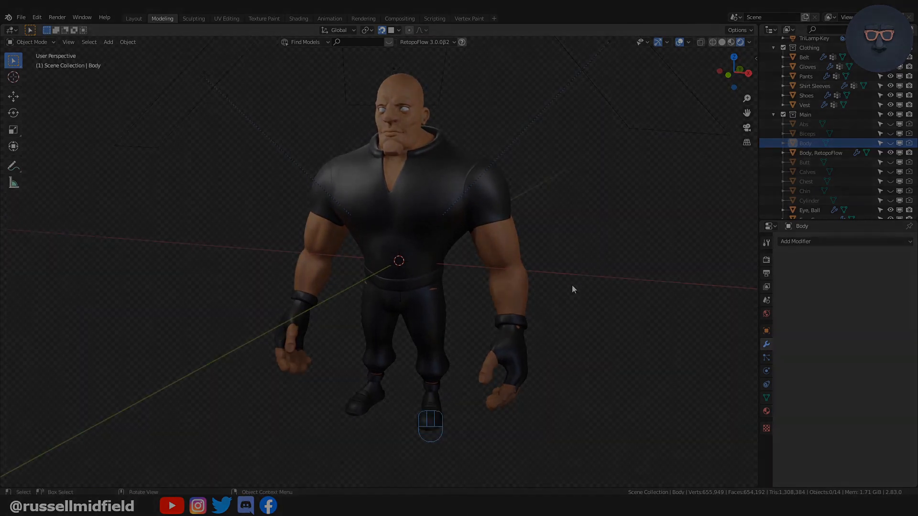